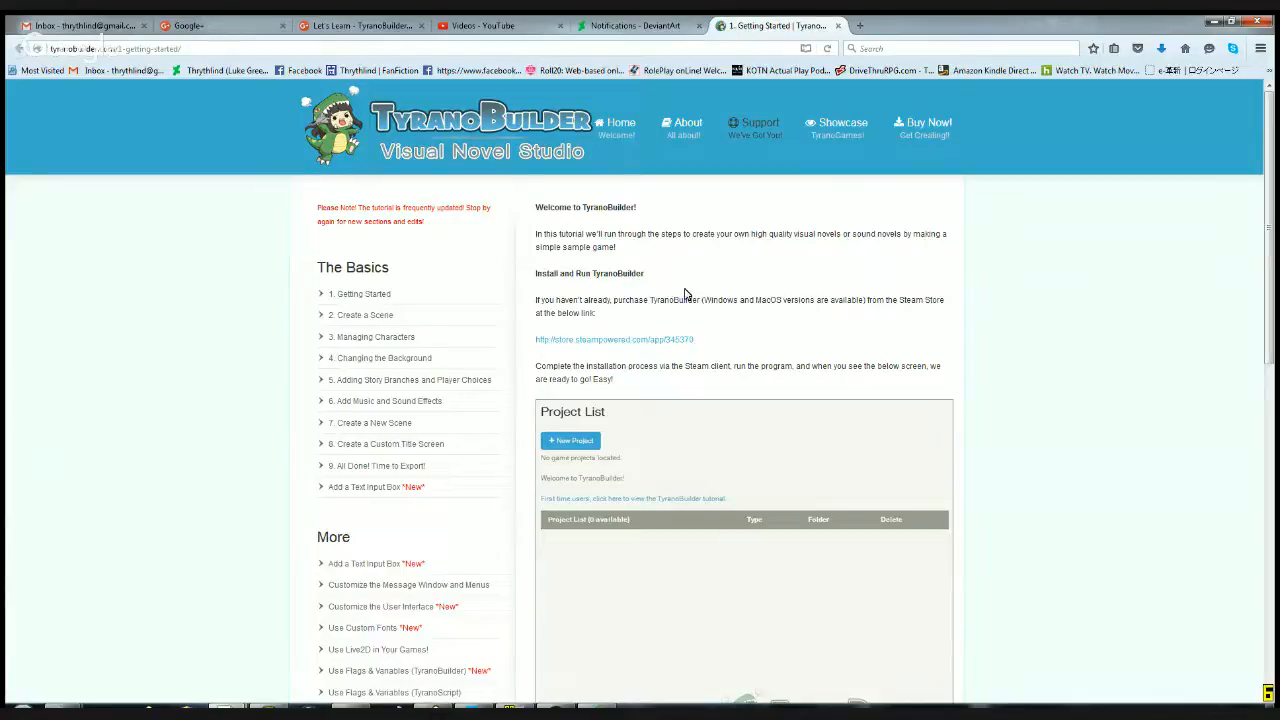
Step: Read the Getting Started tutorial's new project instructions and name the new TyranoBuilder project MyGame
scroll(672, 307, "down", 4)
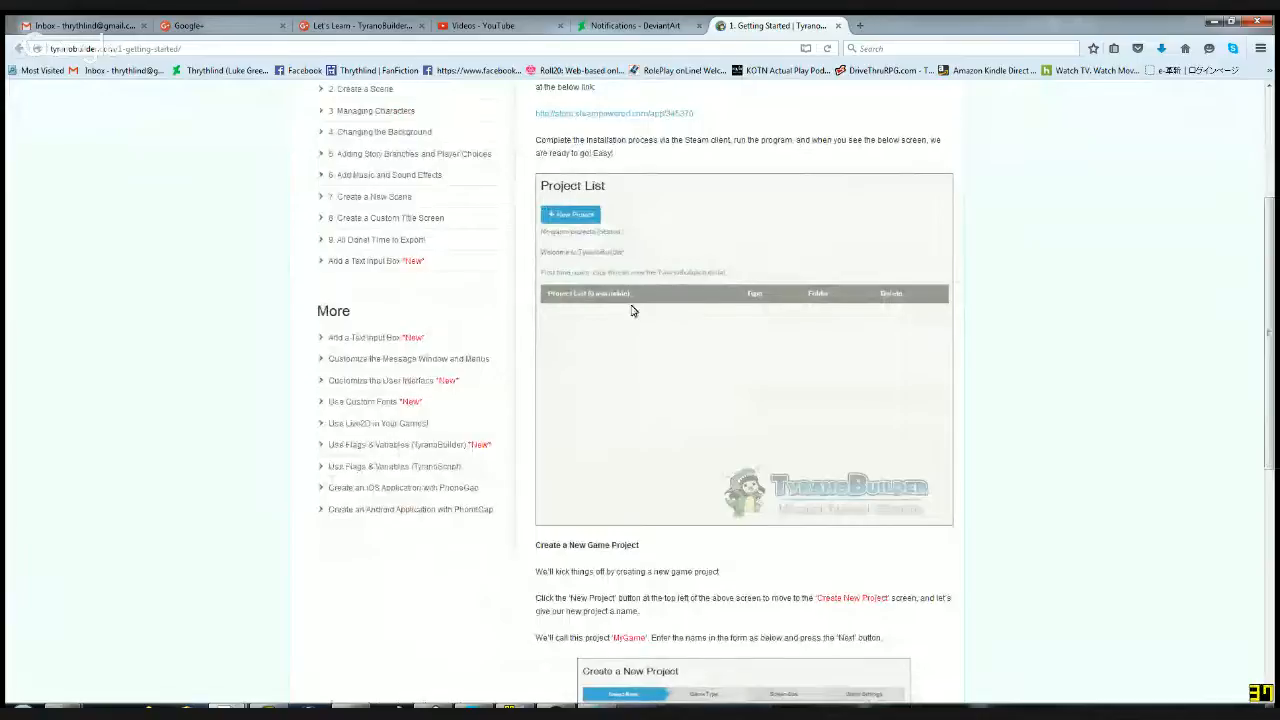
scroll(675, 328, "down", 3)
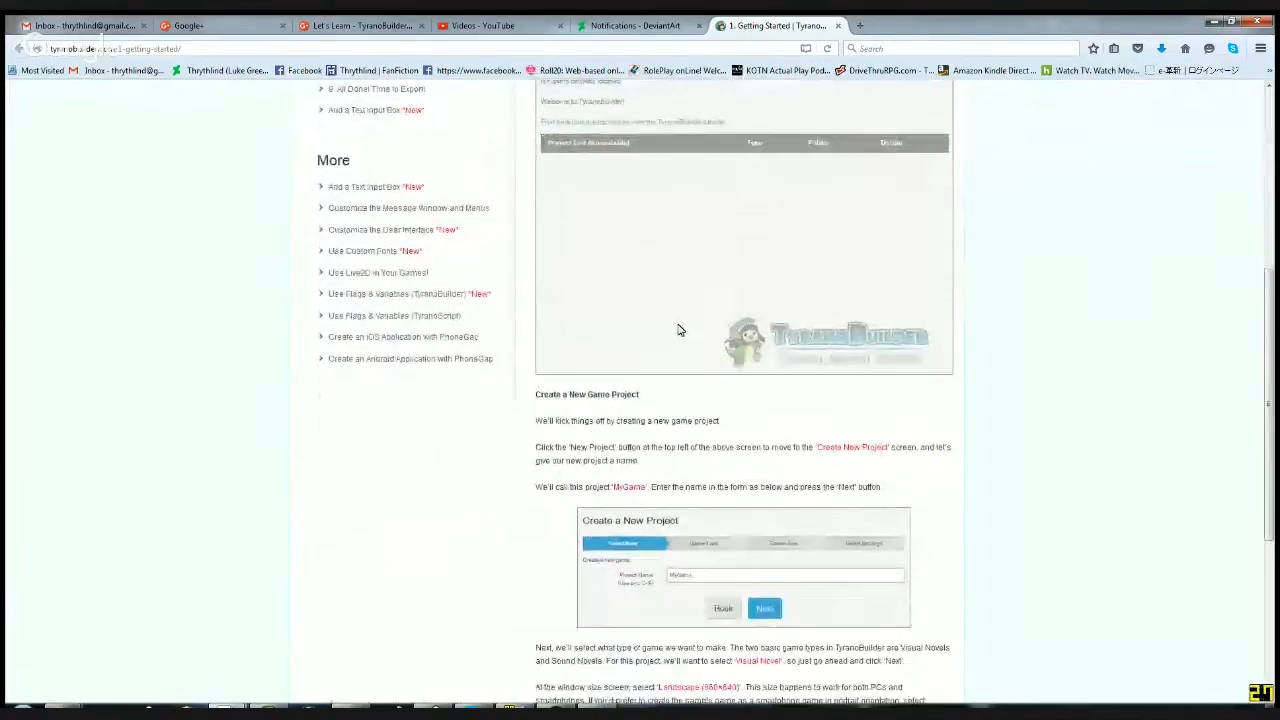
scroll(677, 328, "down", 4)
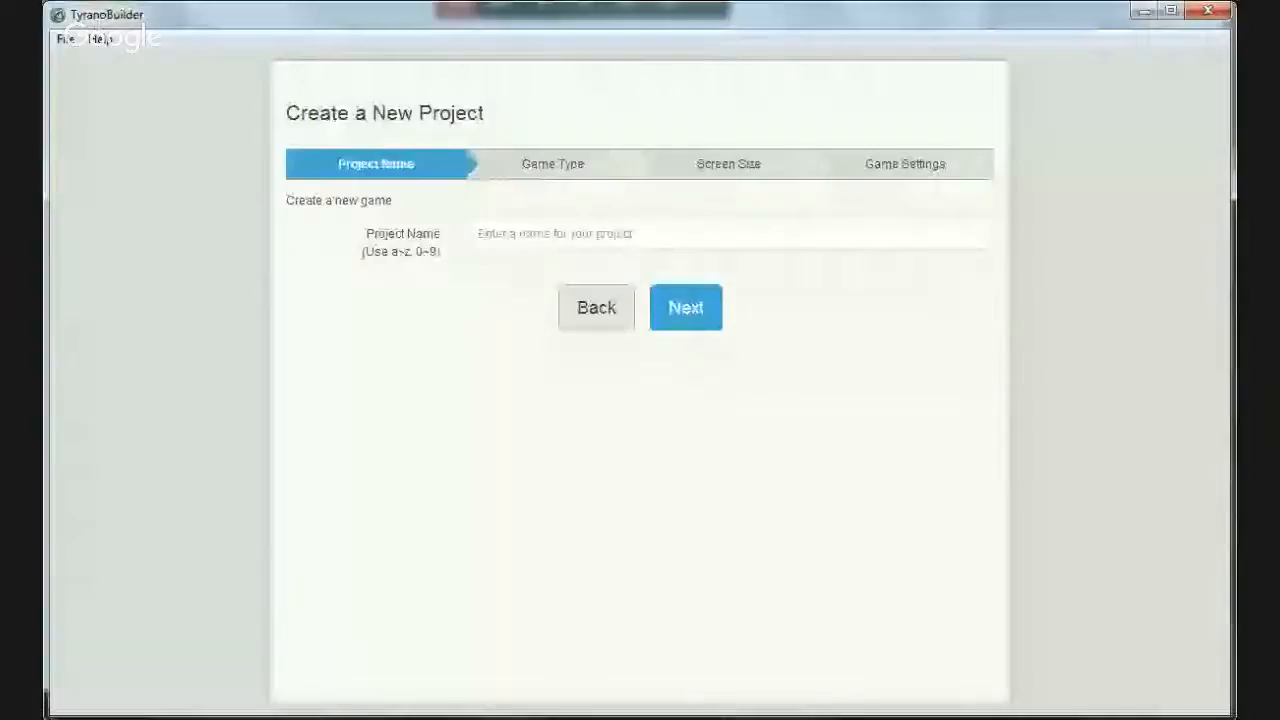
left_click(595, 235)
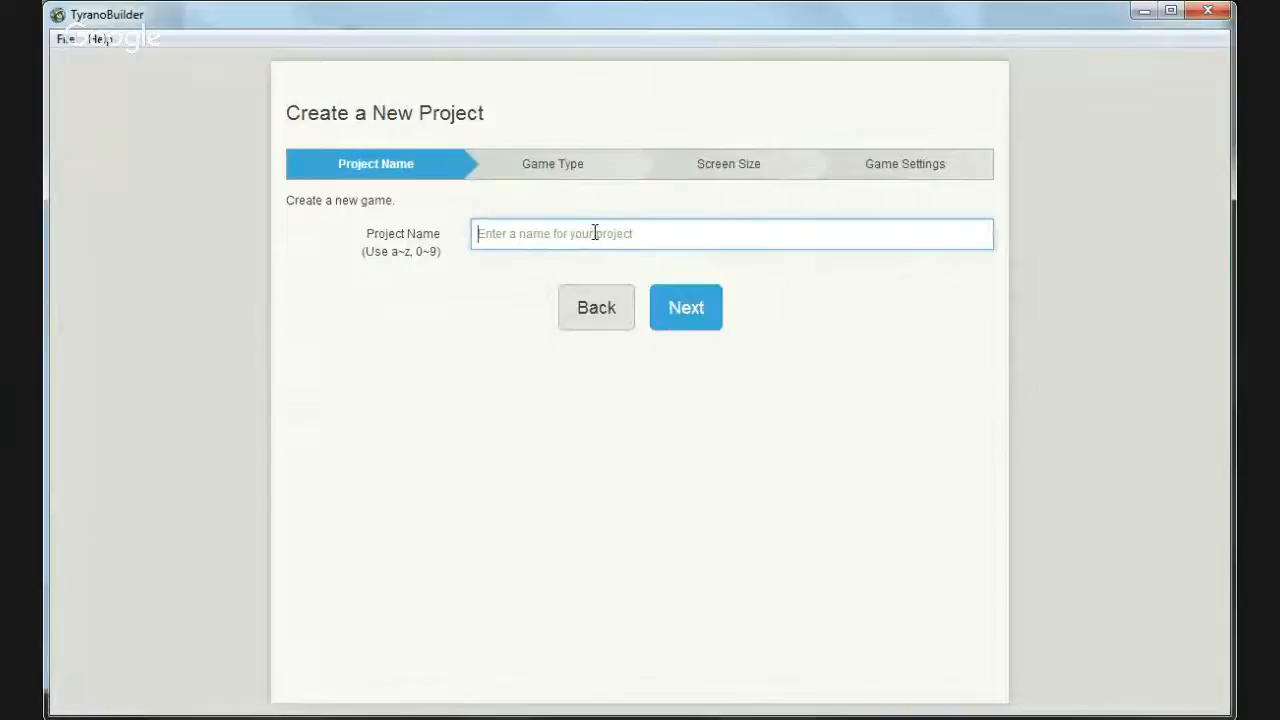
type("My")
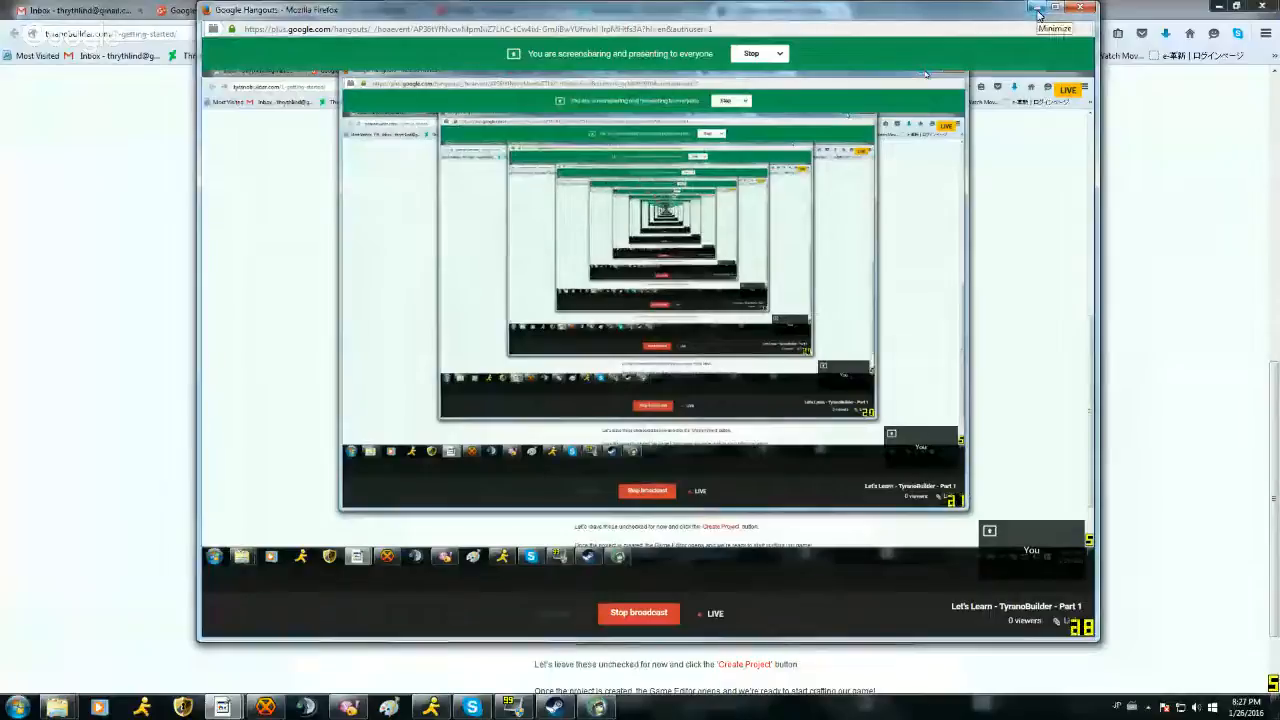
Step: Minimize the Hangouts window and return to TyranoBuilder to advance the new project from its name to the game type
left_click(1037, 14)
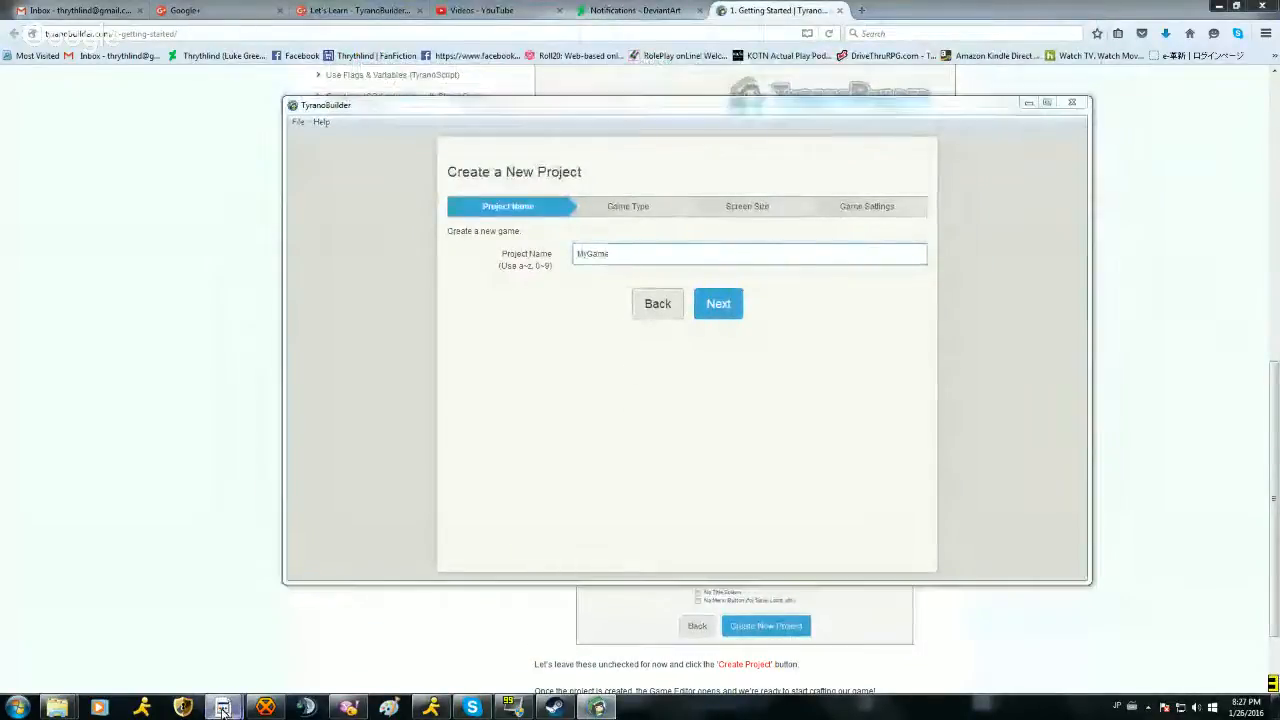
mouse_move(222, 707)
left_click(270, 683)
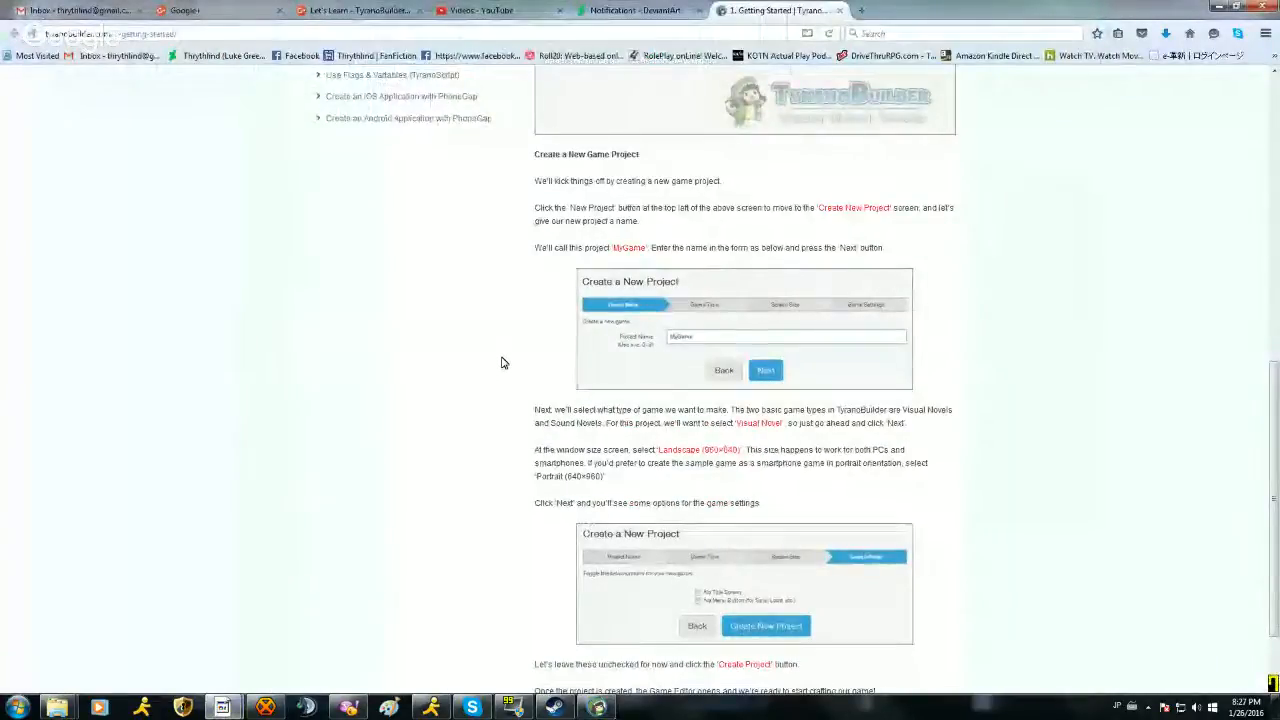
left_click(597, 708)
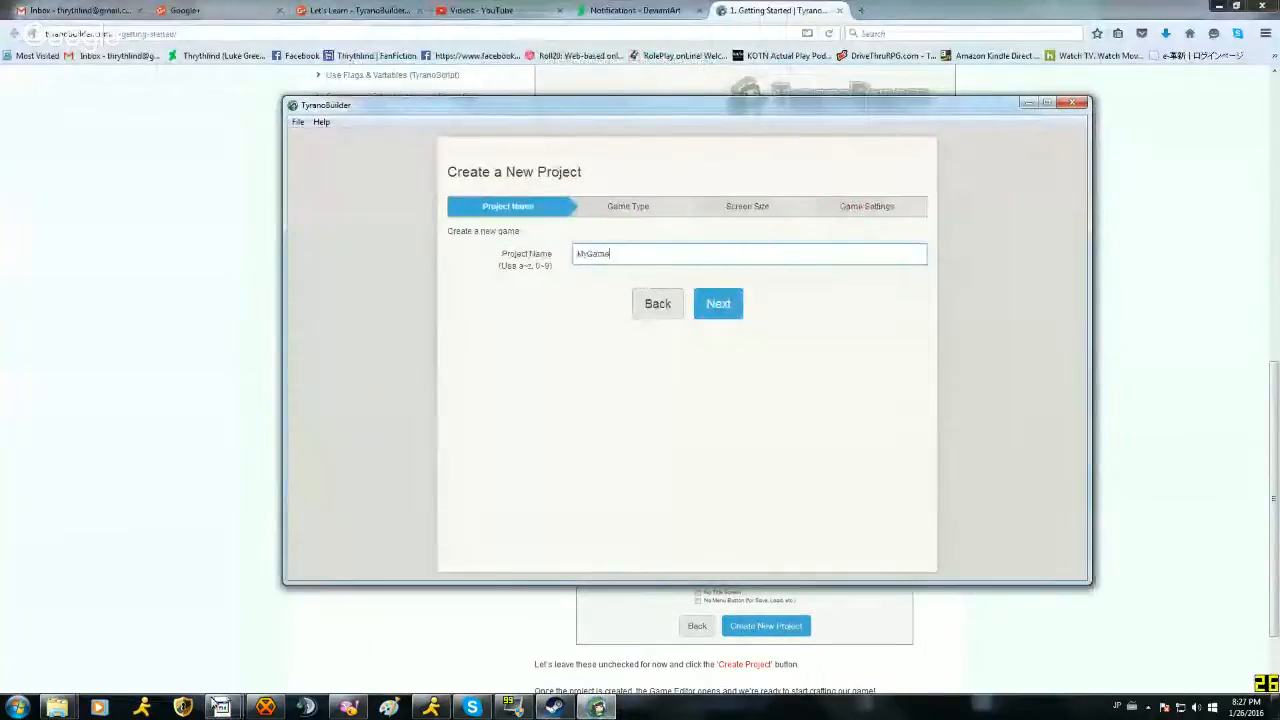
mouse_move(224, 708)
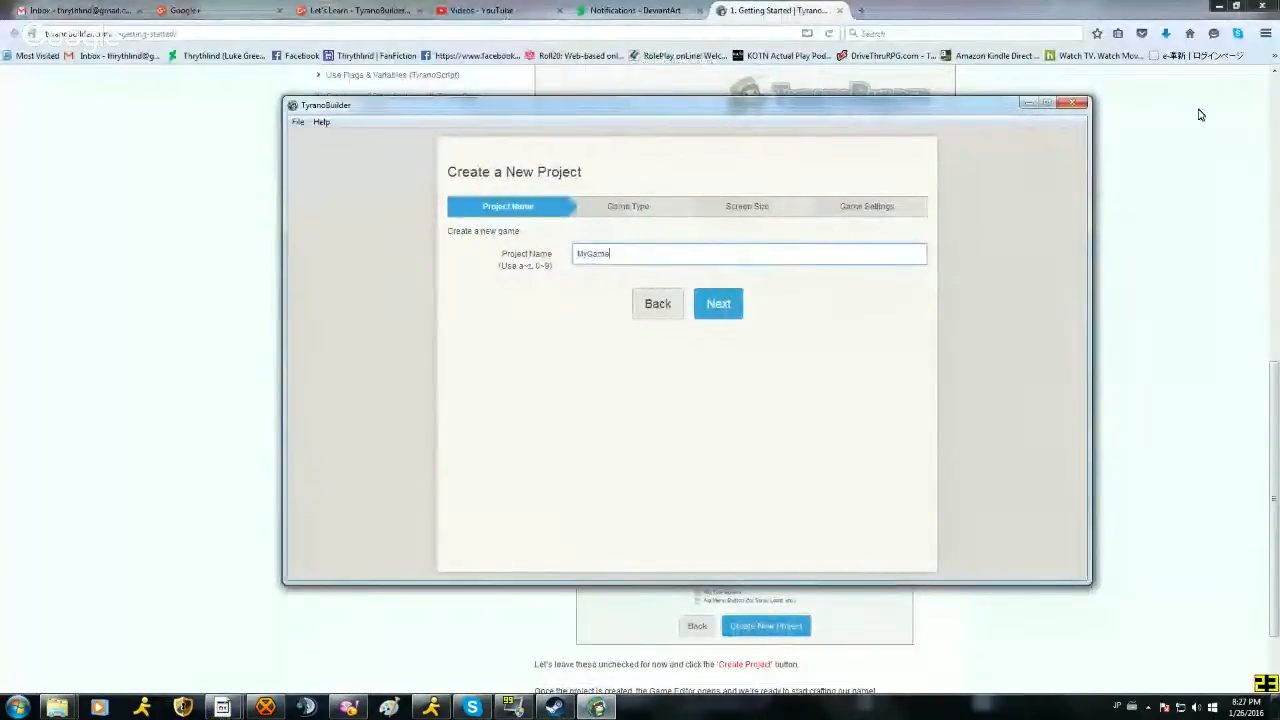
left_click(733, 312)
Step: Check the tutorial's game type instructions in the browser and accept Visual Novel as the project's game type in TyranoBuilder
left_click(1268, 278)
scroll(1070, 278, "down", 2)
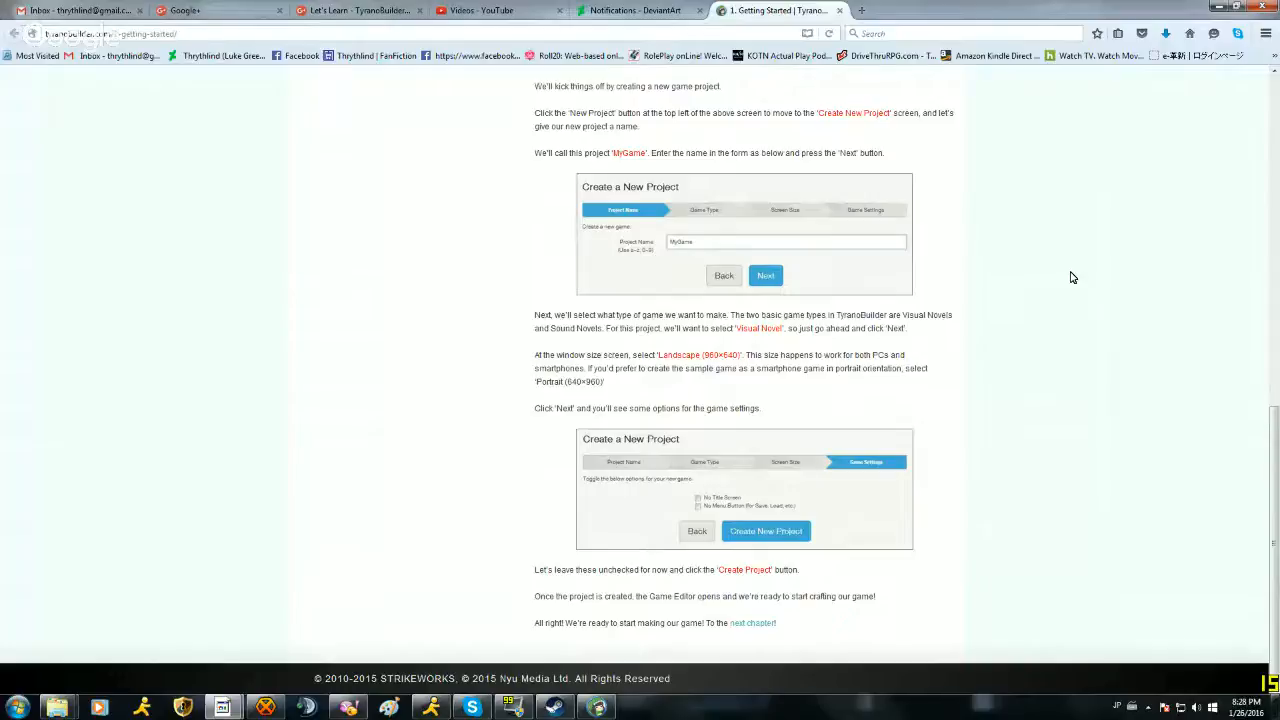
left_click(596, 707)
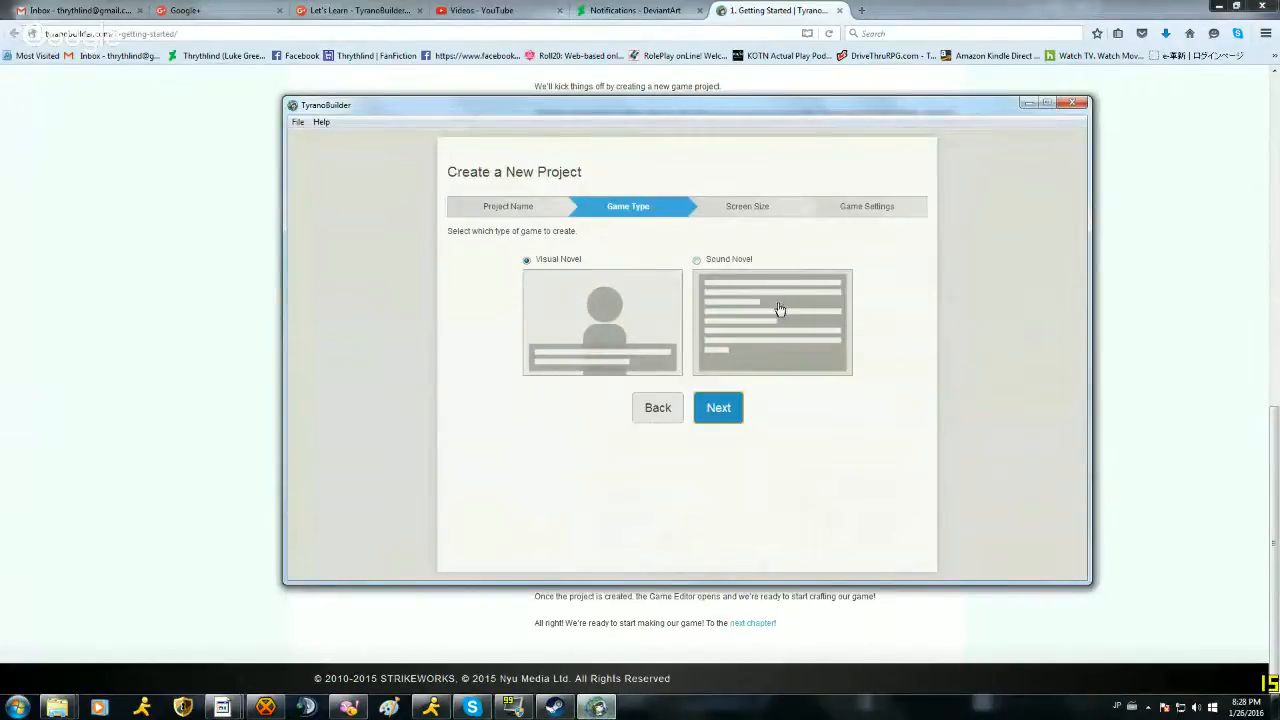
left_click(723, 418)
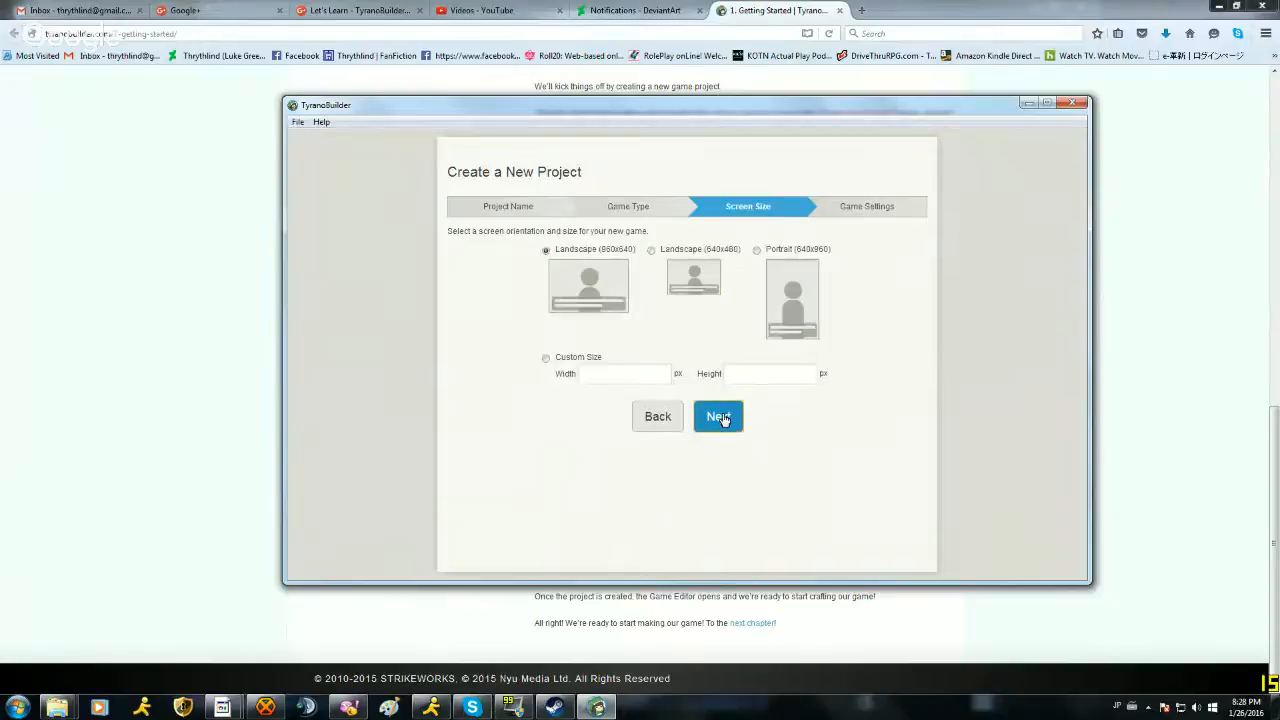
Step: Check the recommended window size in the browser tutorial and accept Landscape (960x640) as the project's screen size in TyranoBuilder
left_click(1168, 430)
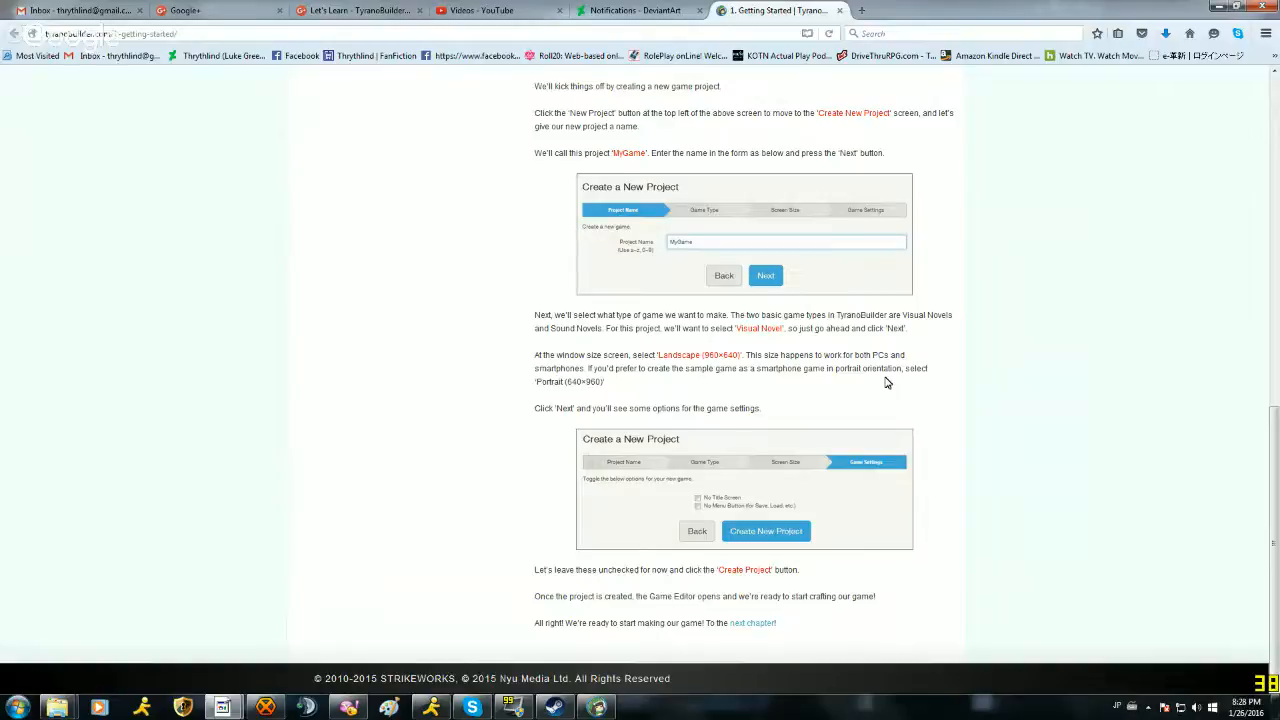
left_click(616, 709)
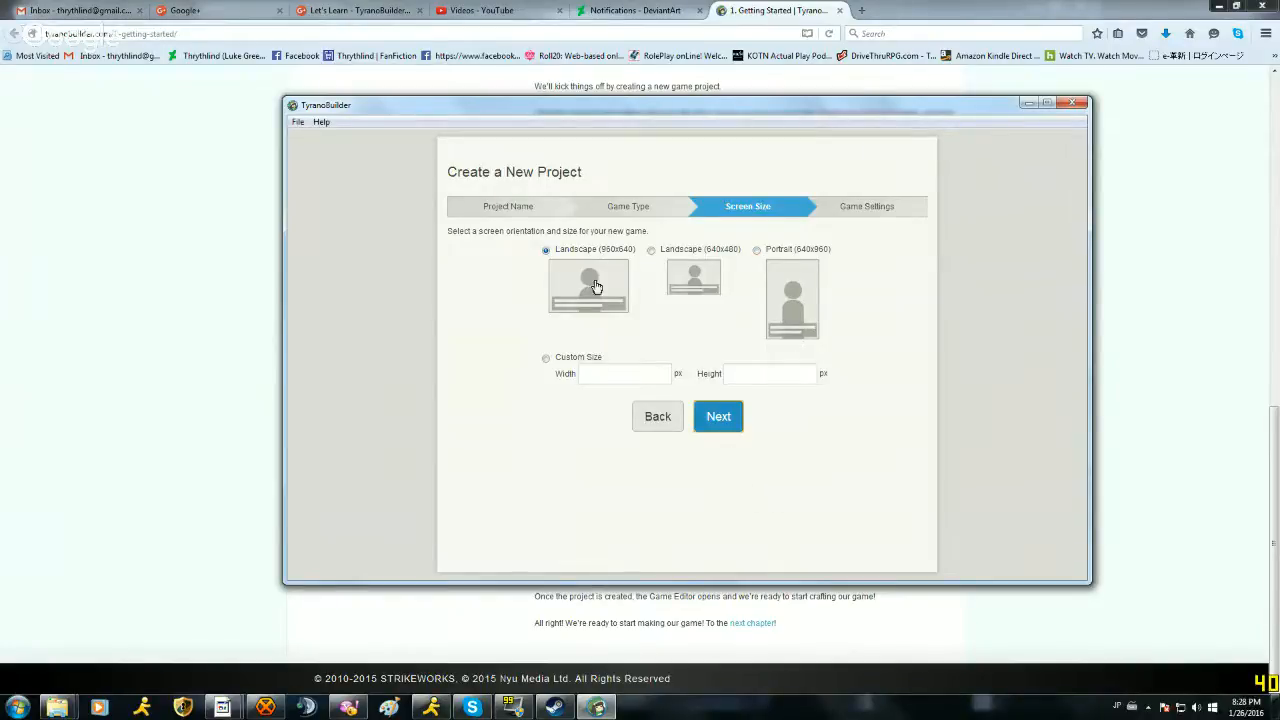
left_click(717, 424)
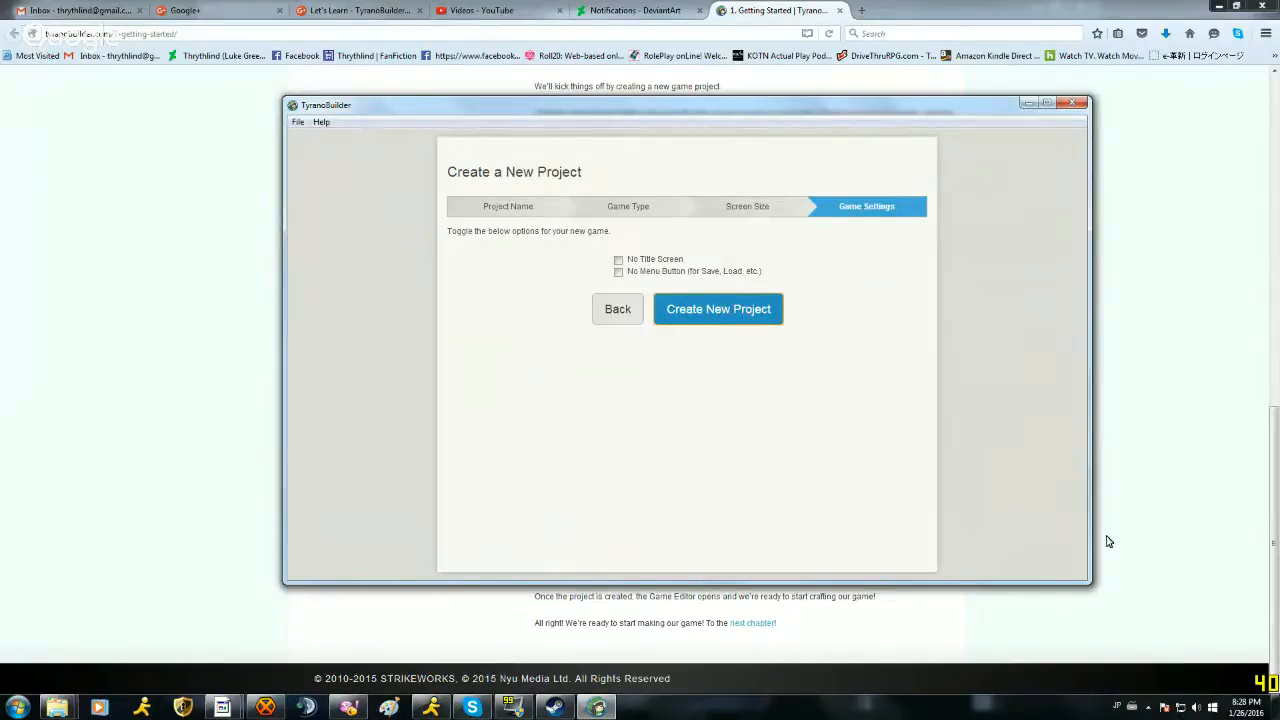
Step: Check the tutorial's game settings advice and create the project with No Title Screen and No Menu Button left unchecked
left_click(1226, 484)
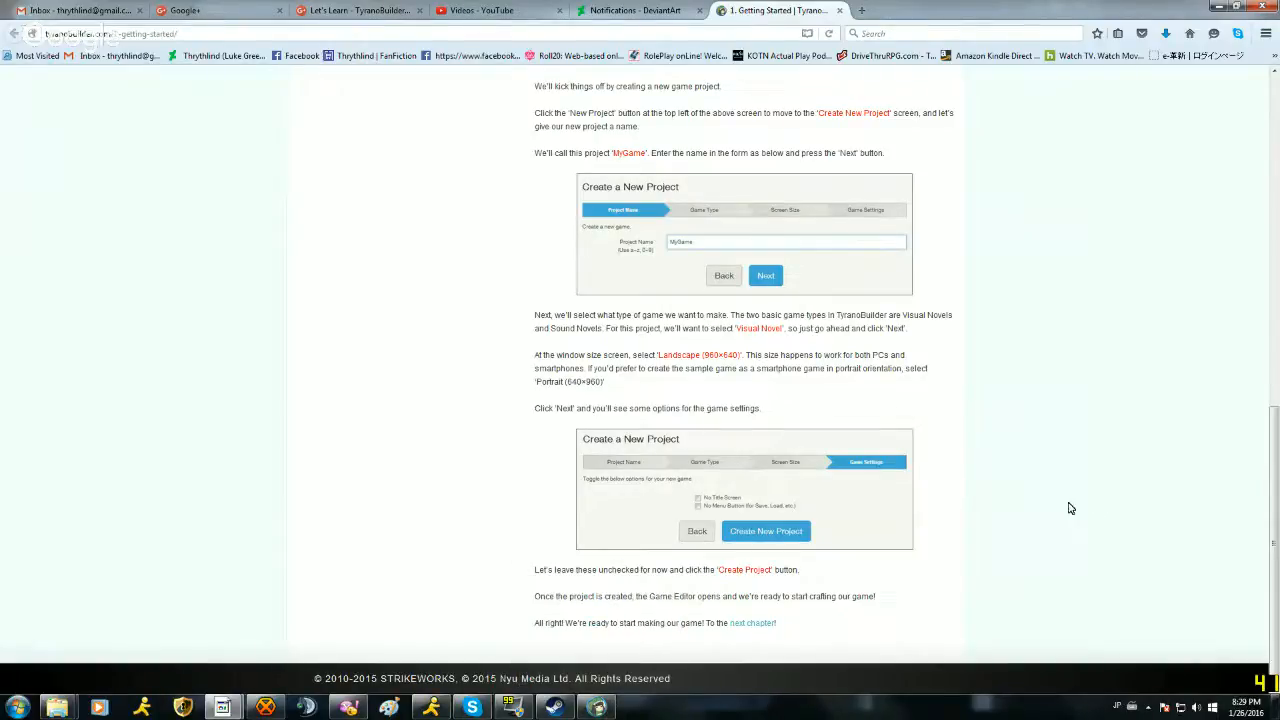
left_click(603, 707)
left_click(726, 318)
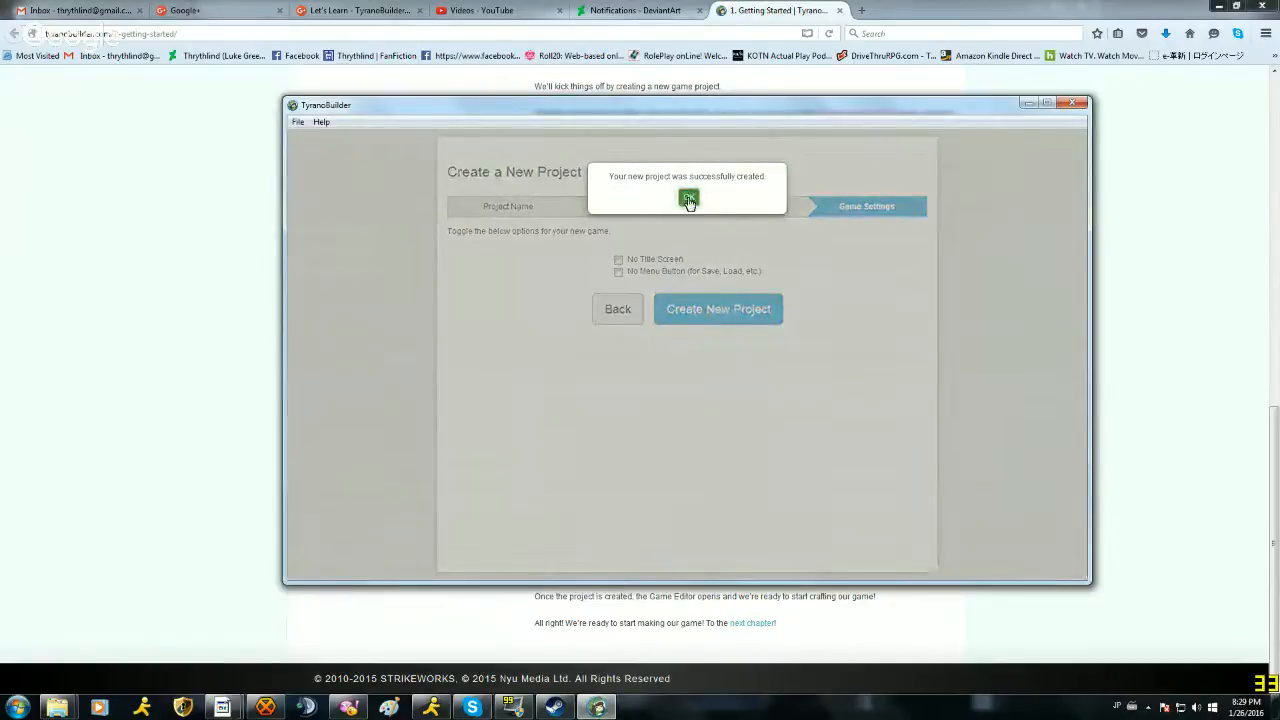
left_click(689, 199)
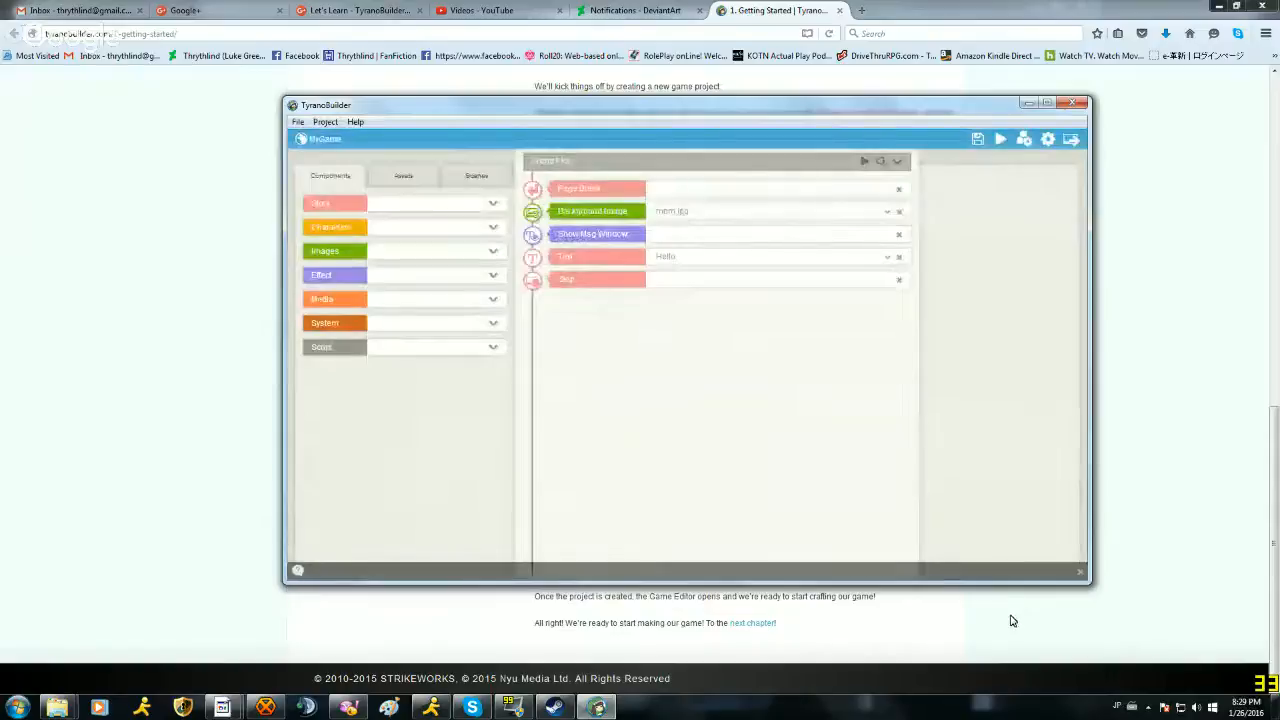
Step: Switch to the browser and open the tutorial's next chapter, Create a Scene, to its overview of the Game Editor
left_click(1180, 359)
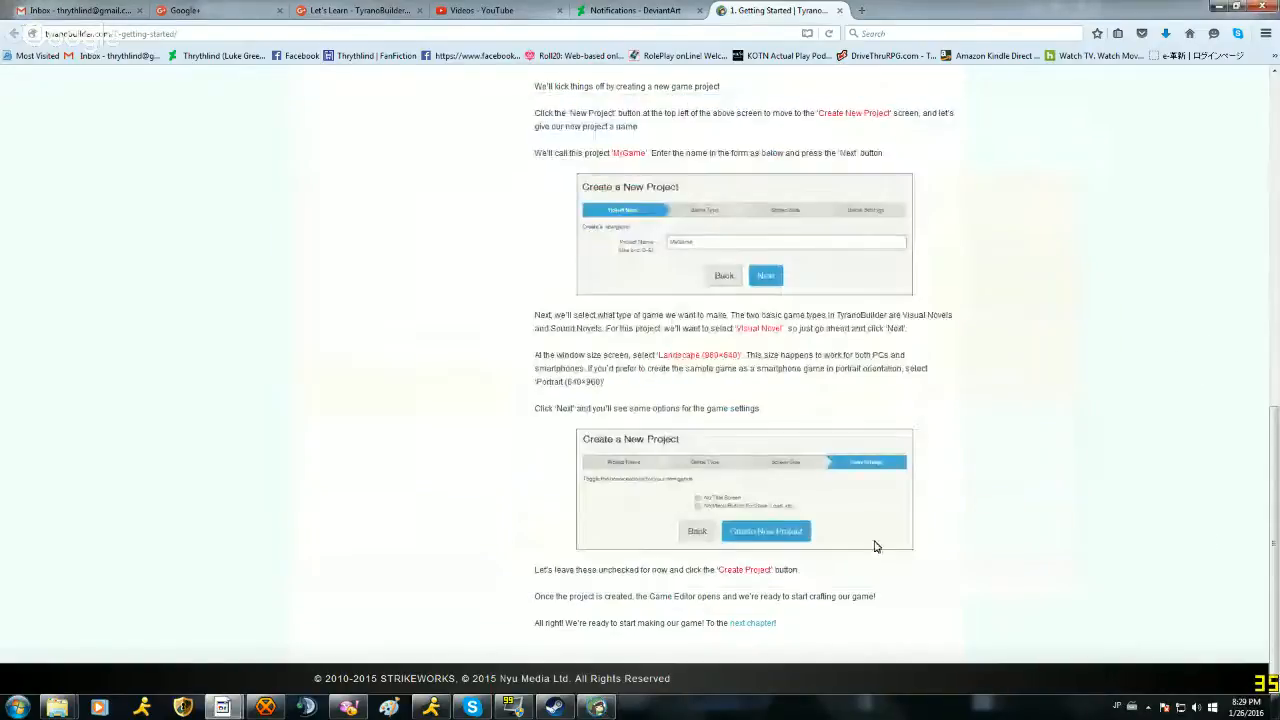
left_click(763, 624)
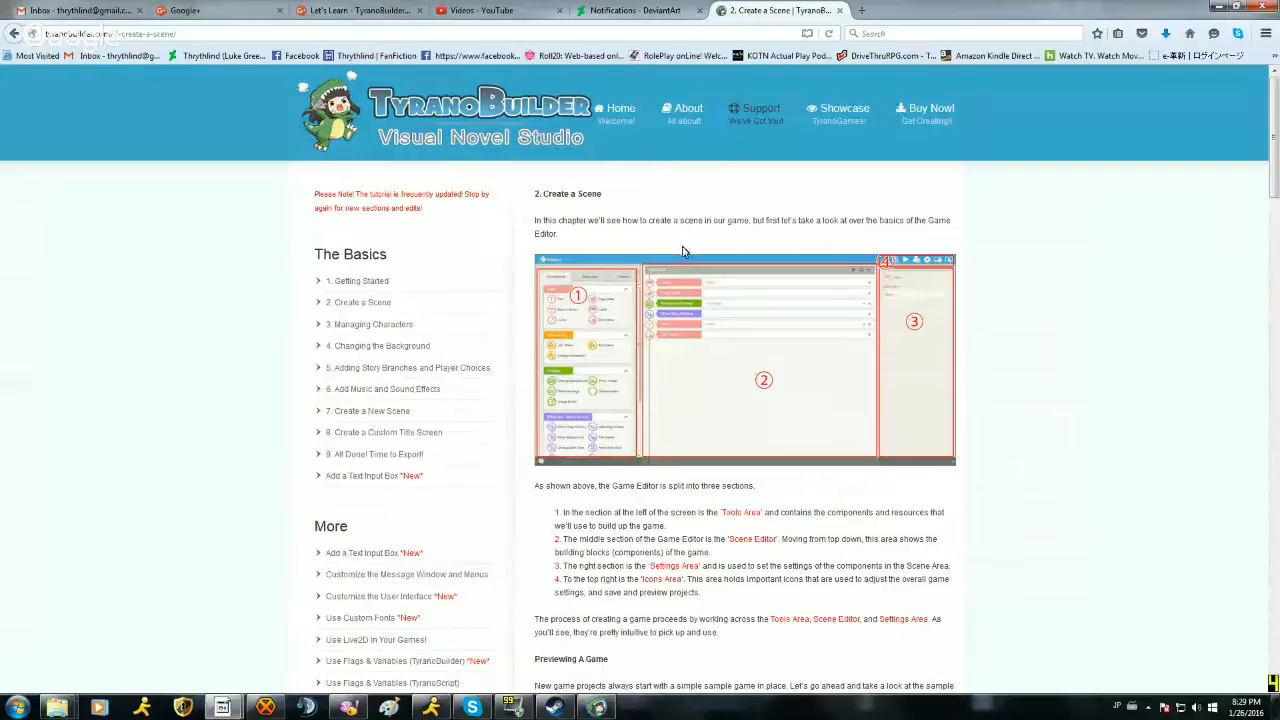
scroll(683, 254, "down", 3)
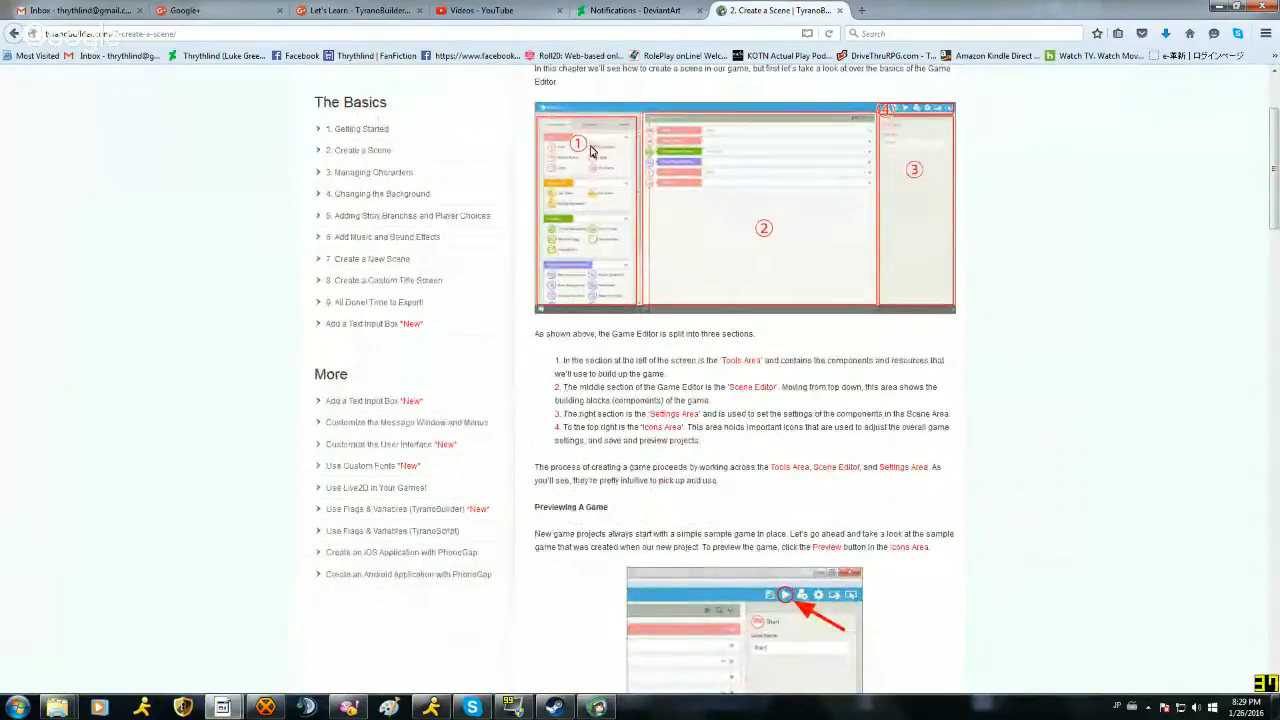
Step: Compare the tutorial's Tools Area, Scene Editor, Settings Area and Icons Area descriptions with the TyranoBuilder editor
left_click(598, 708)
left_click(148, 225)
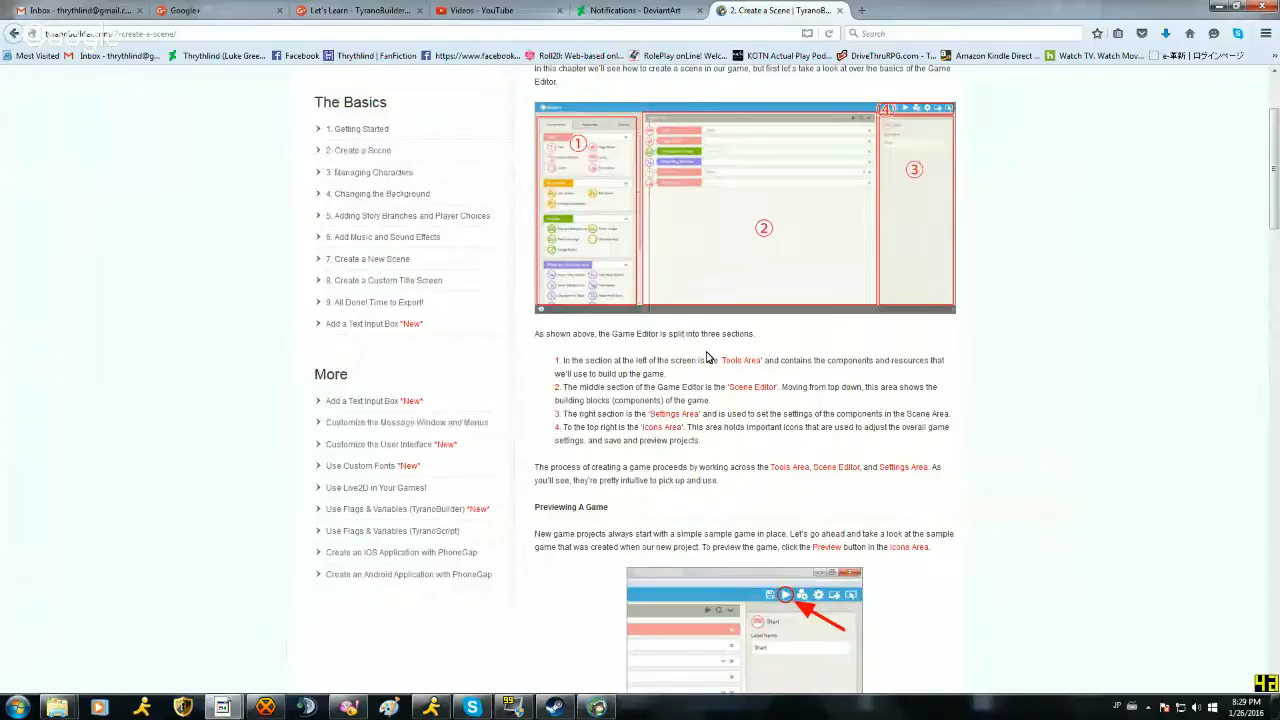
left_click(597, 707)
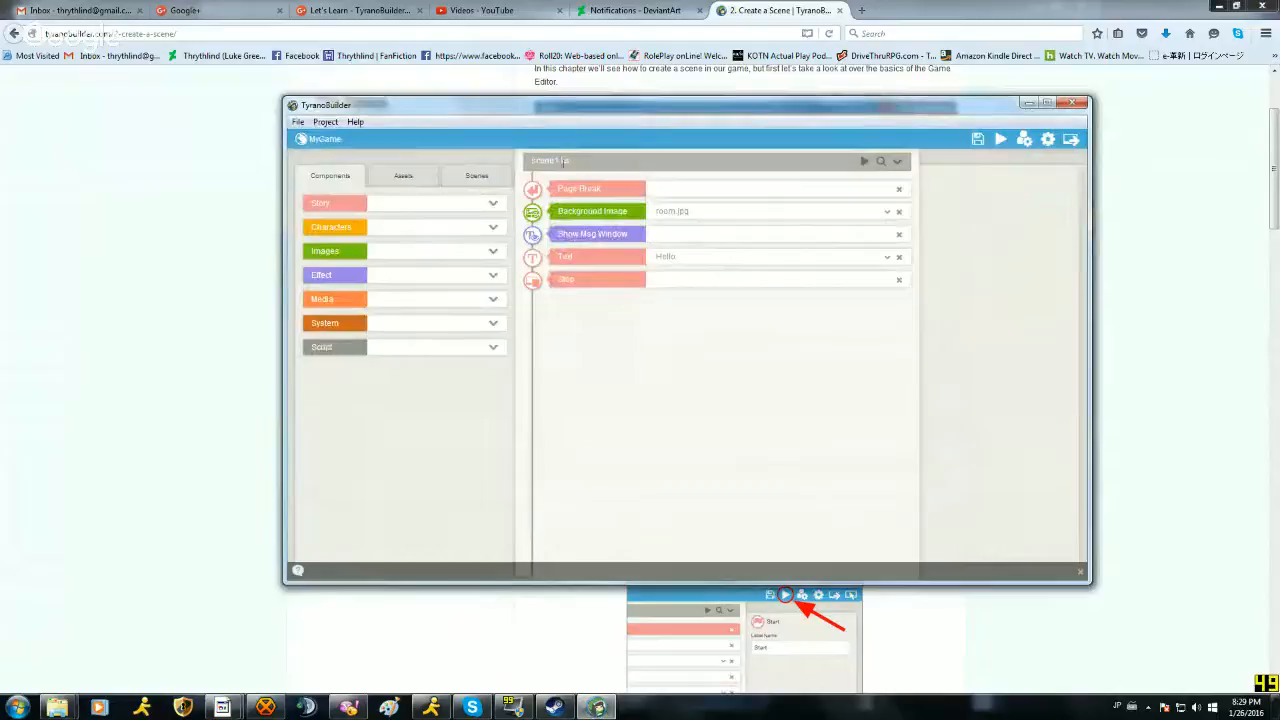
left_click(276, 250)
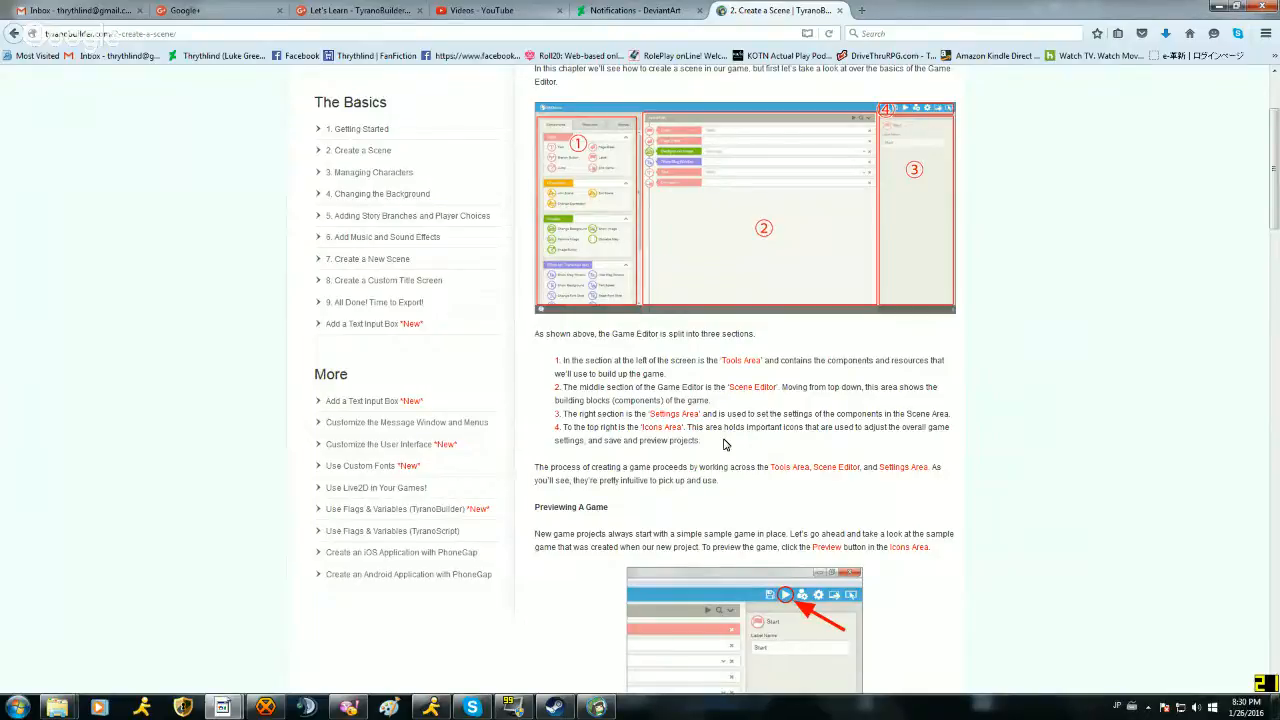
scroll(775, 462, "down", 1)
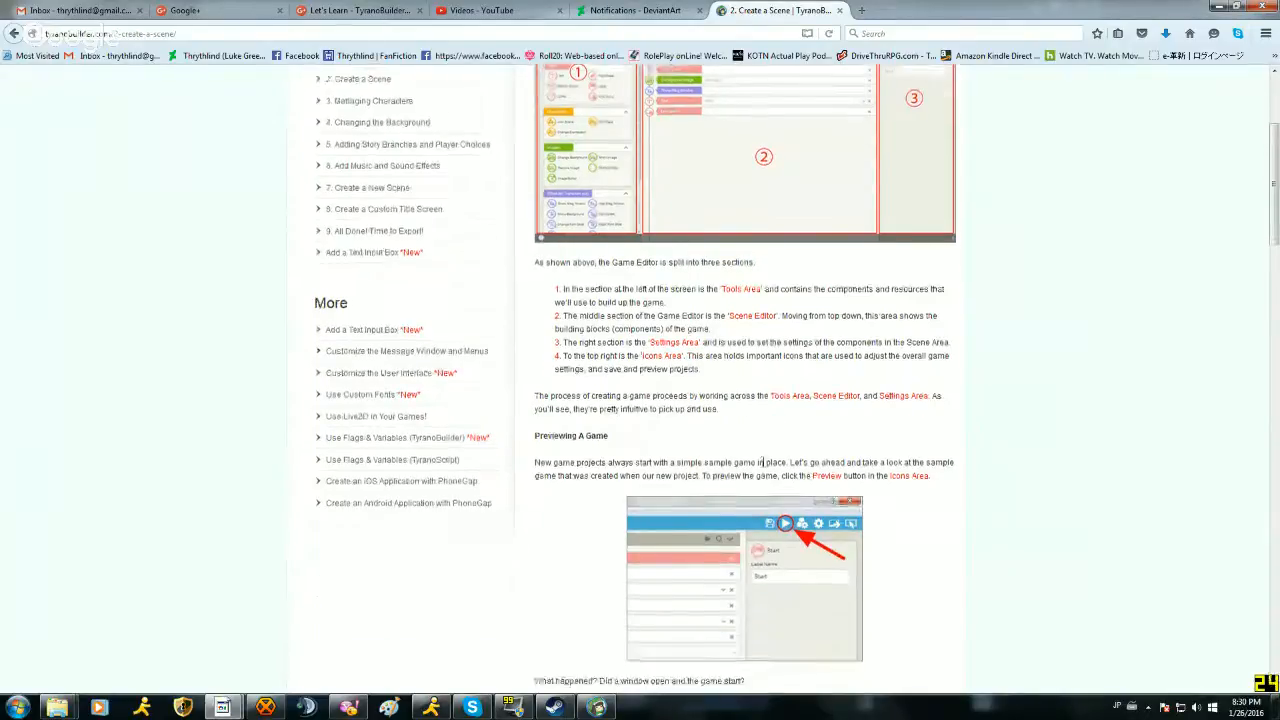
Step: Inspect the settings of the Page Break, Background Image, Show Msg Window and Stop components in the TyranoBuilder scene
left_click(597, 707)
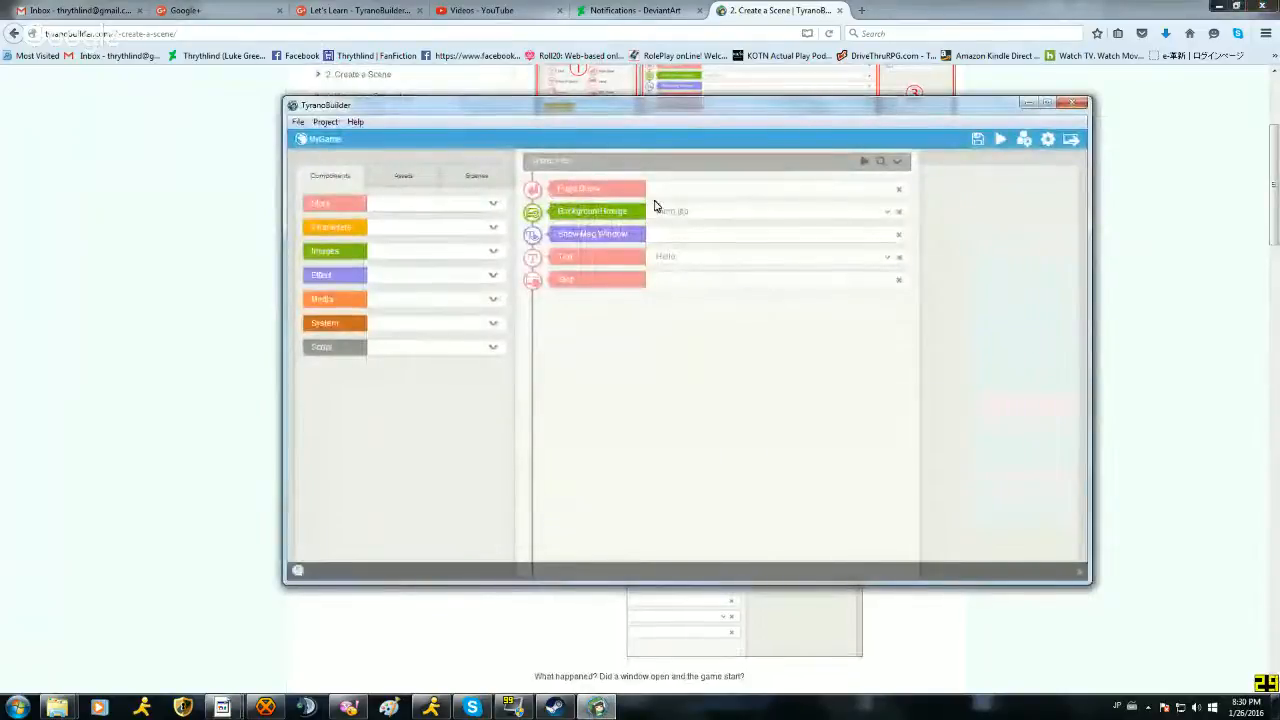
left_click(606, 189)
left_click(604, 215)
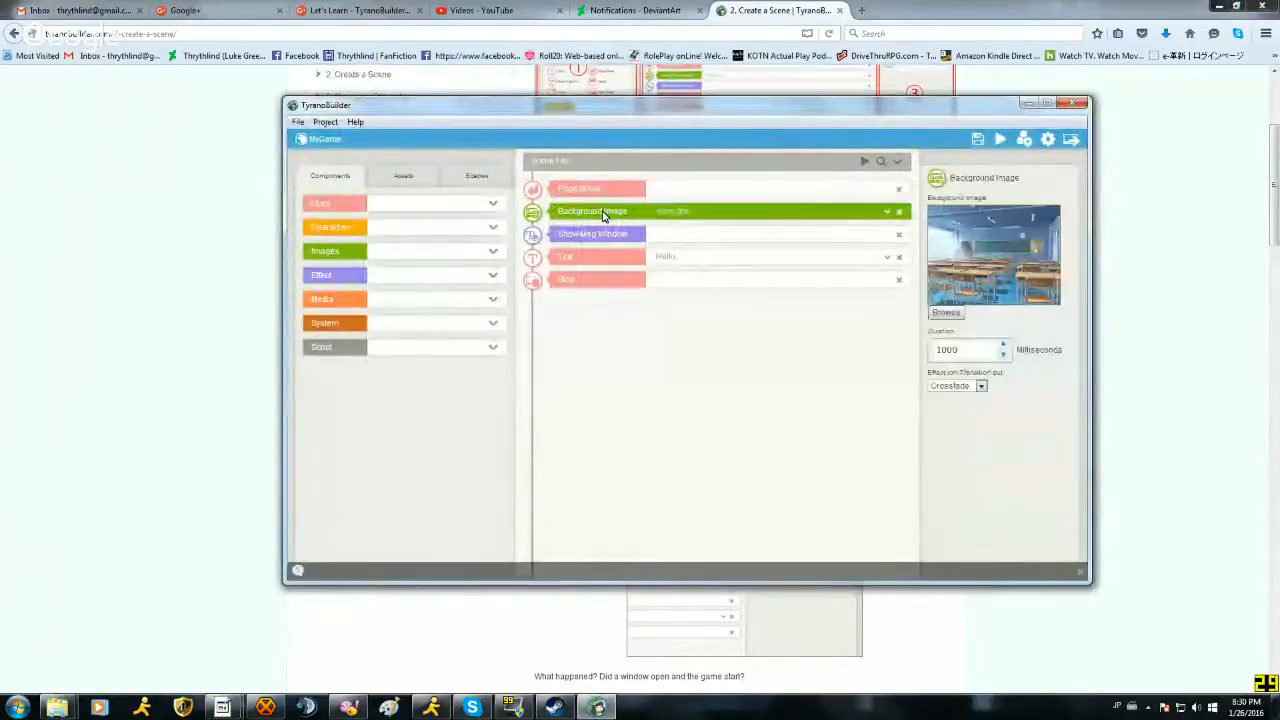
left_click(613, 236)
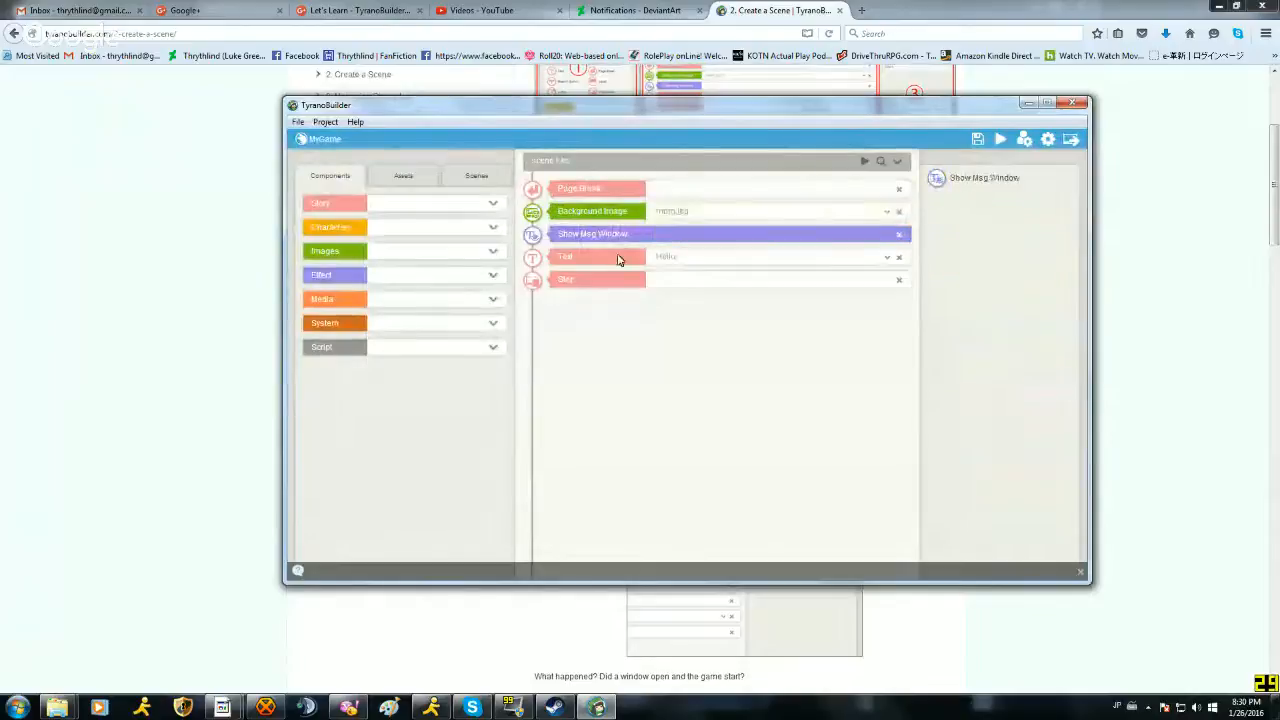
left_click(619, 279)
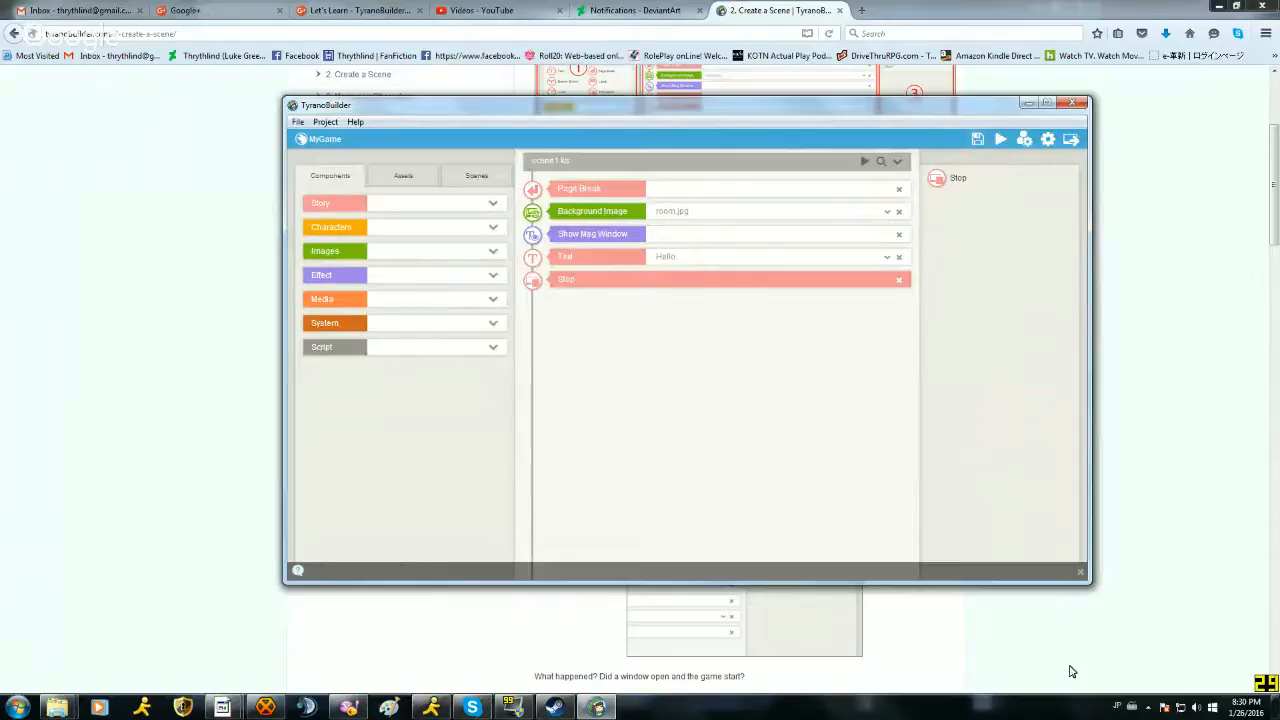
Step: Read the tutorial's preview section, save and preview the sample game, start a new game and advance its dialogue
scroll(830, 482, "down", 3)
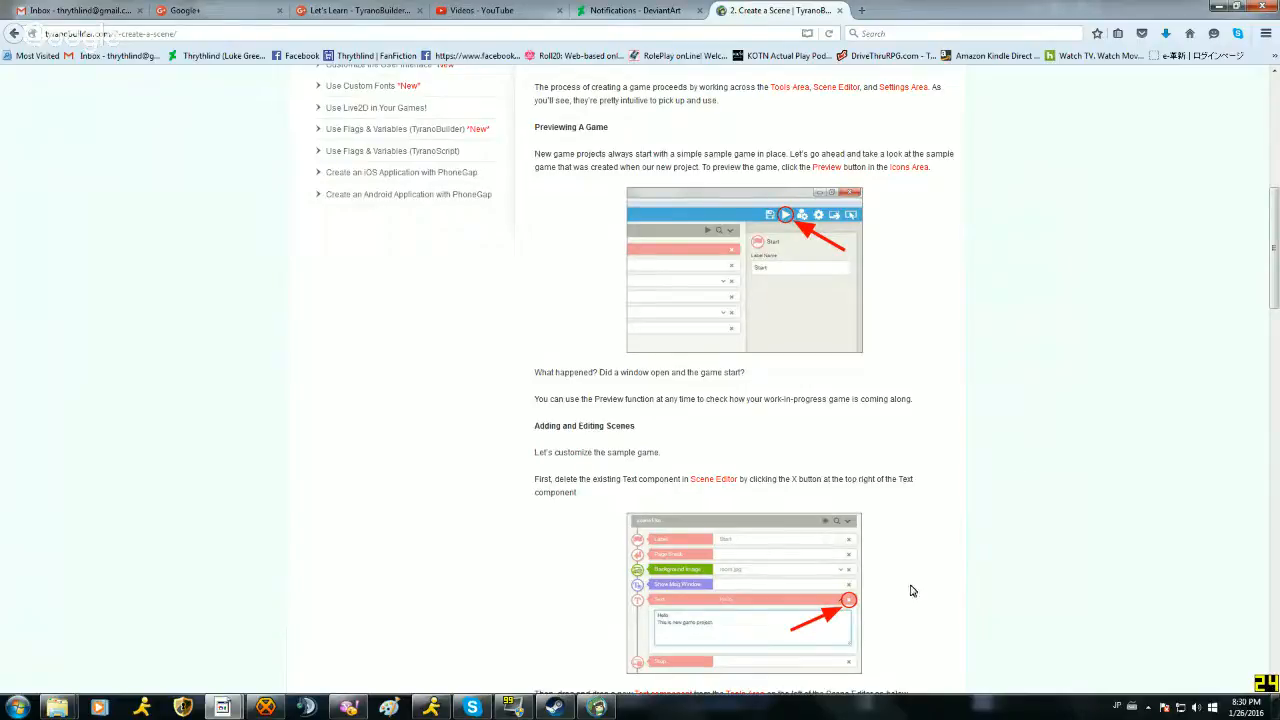
left_click(598, 707)
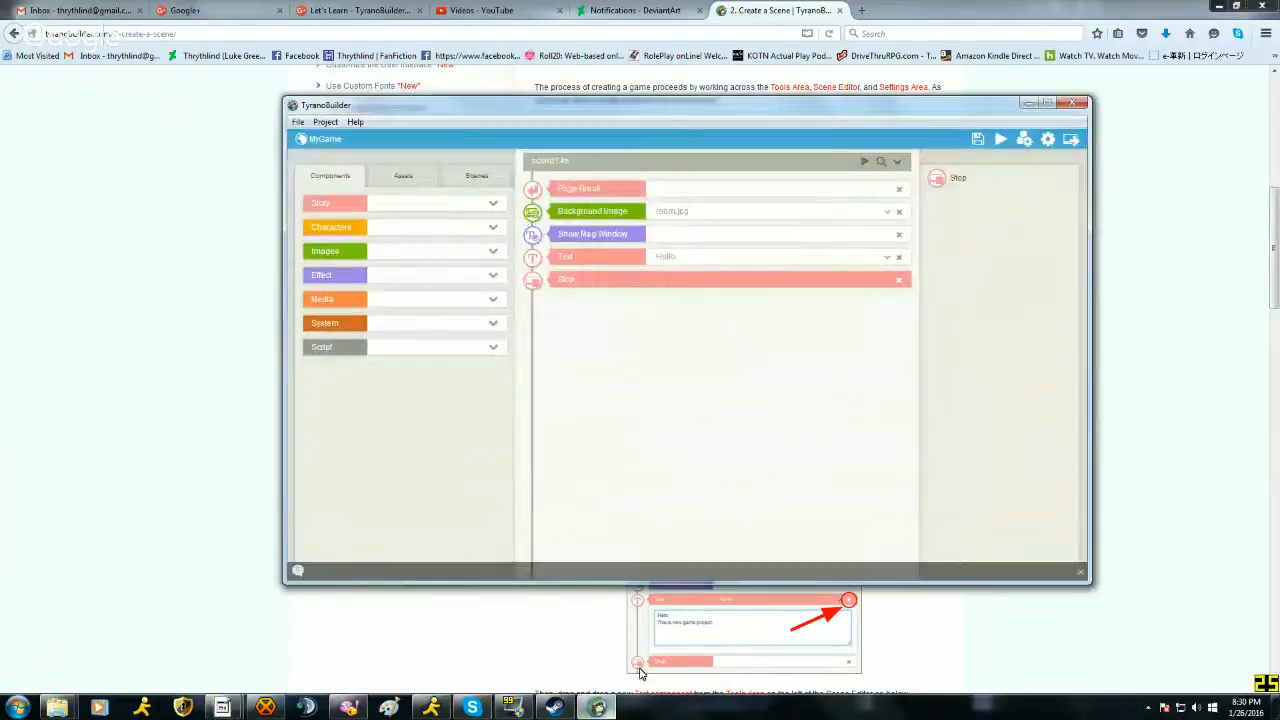
left_click(1000, 139)
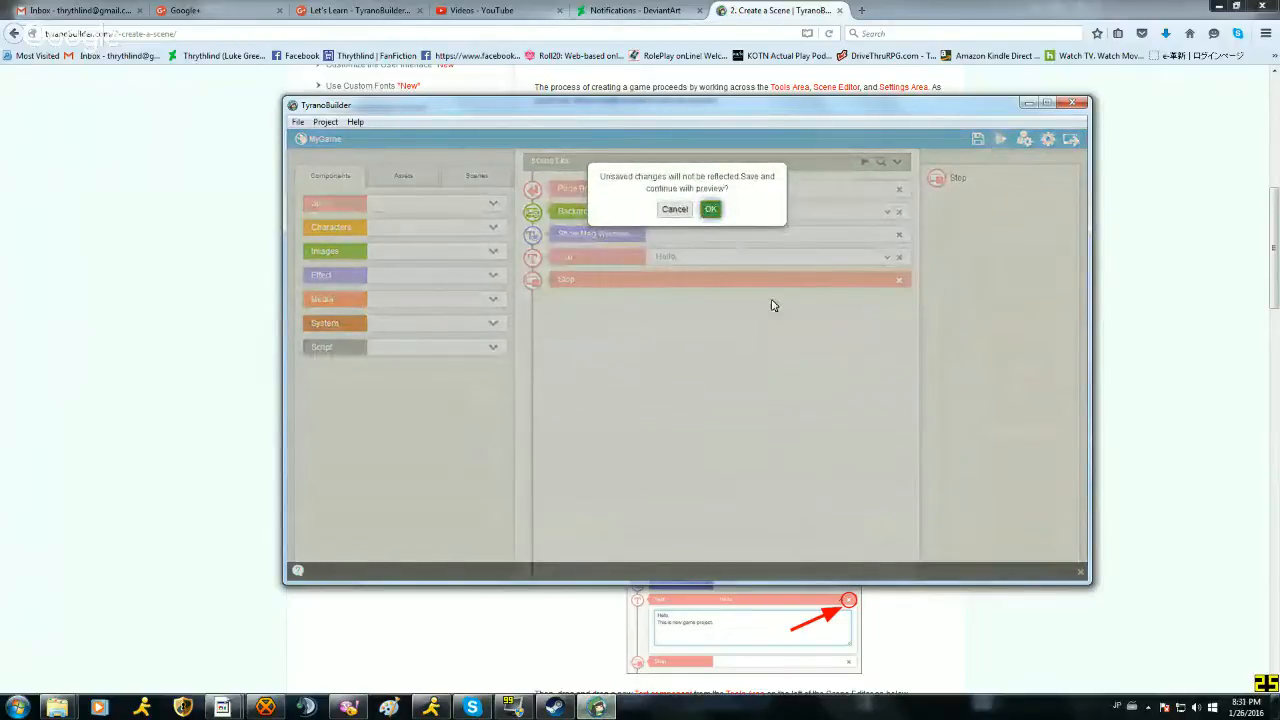
left_click(710, 209)
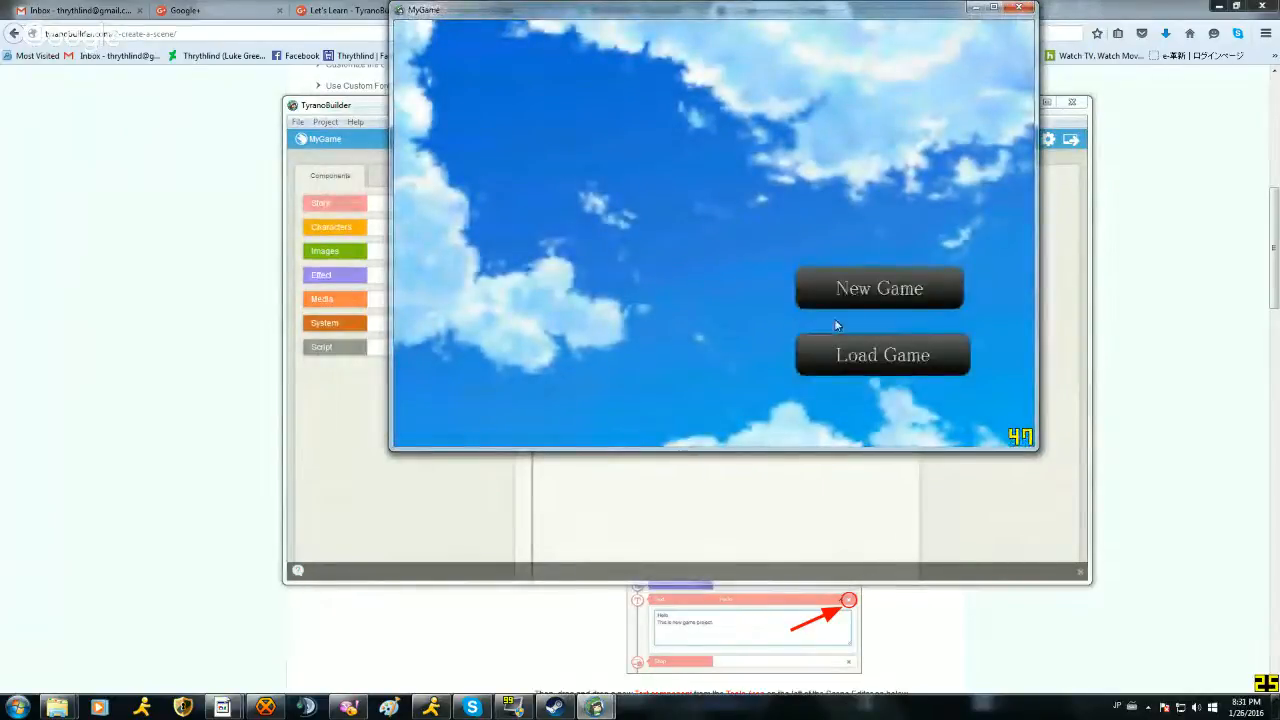
left_click(822, 290)
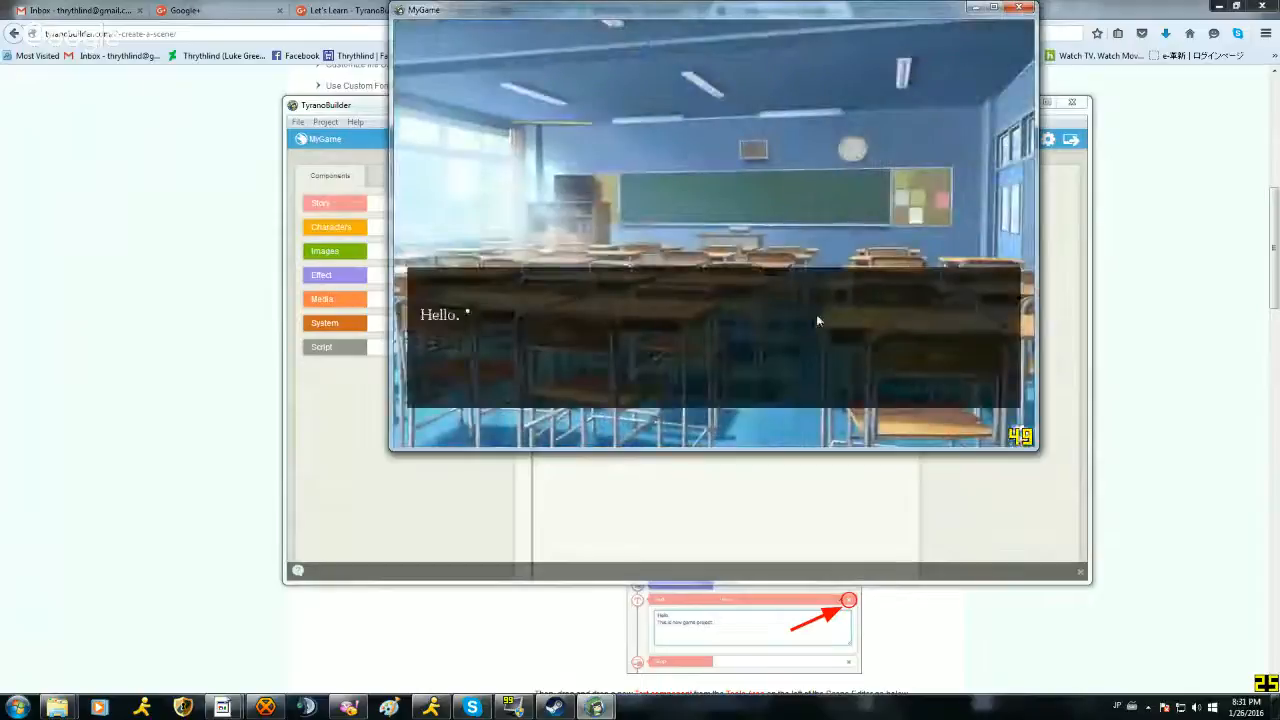
left_click(816, 320)
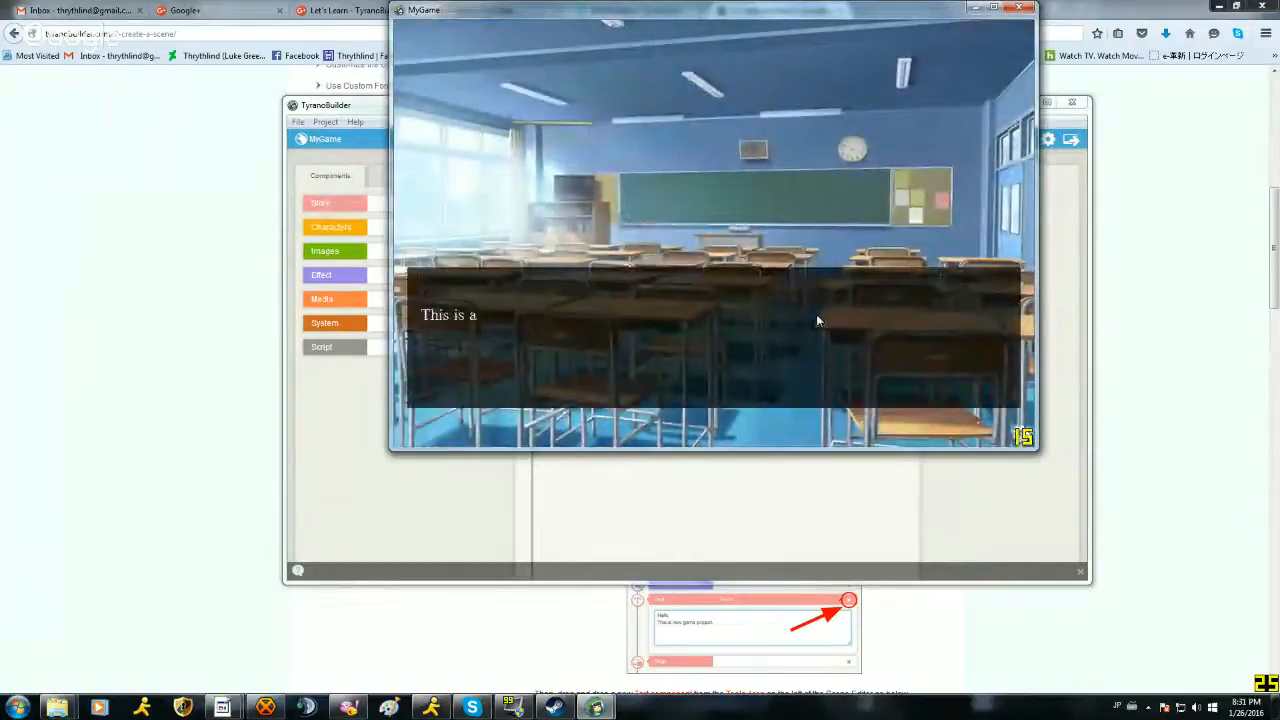
Step: Advance the sample game's last dialogue, close the preview, and read the tutorial's Adding and Editing Scenes section in the browser
left_click(816, 320)
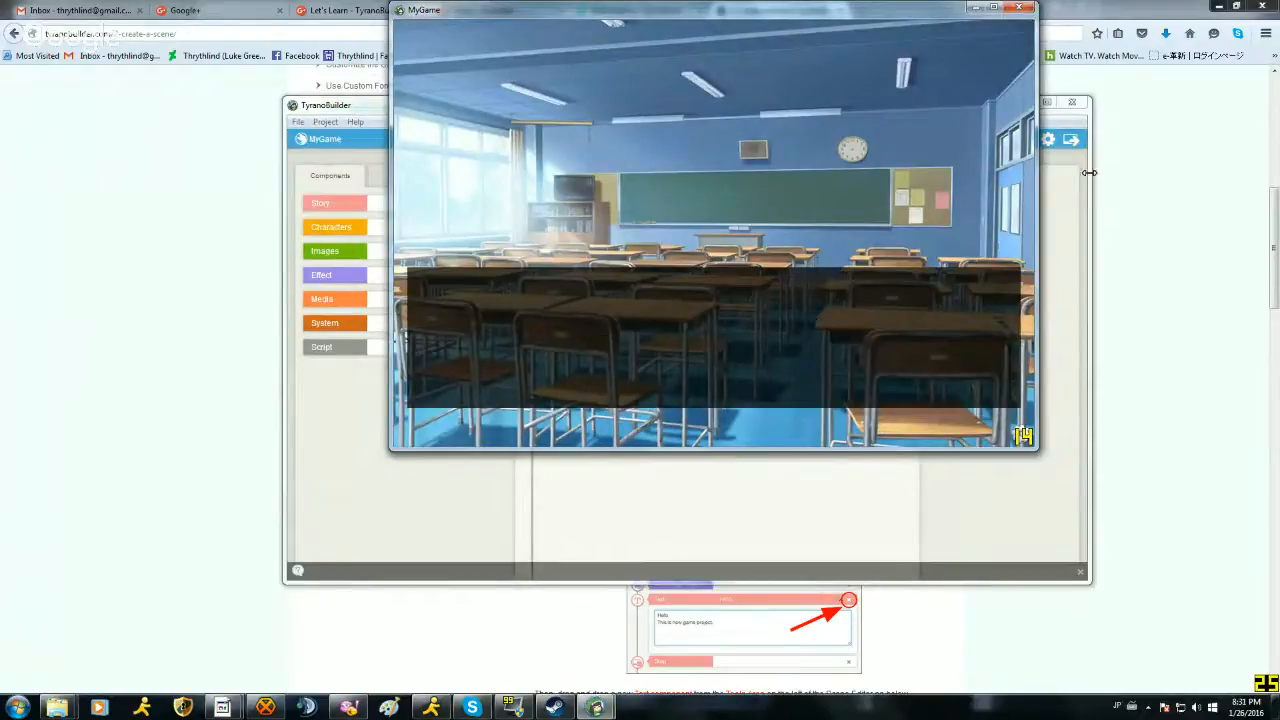
left_click(1018, 7)
left_click(1143, 311)
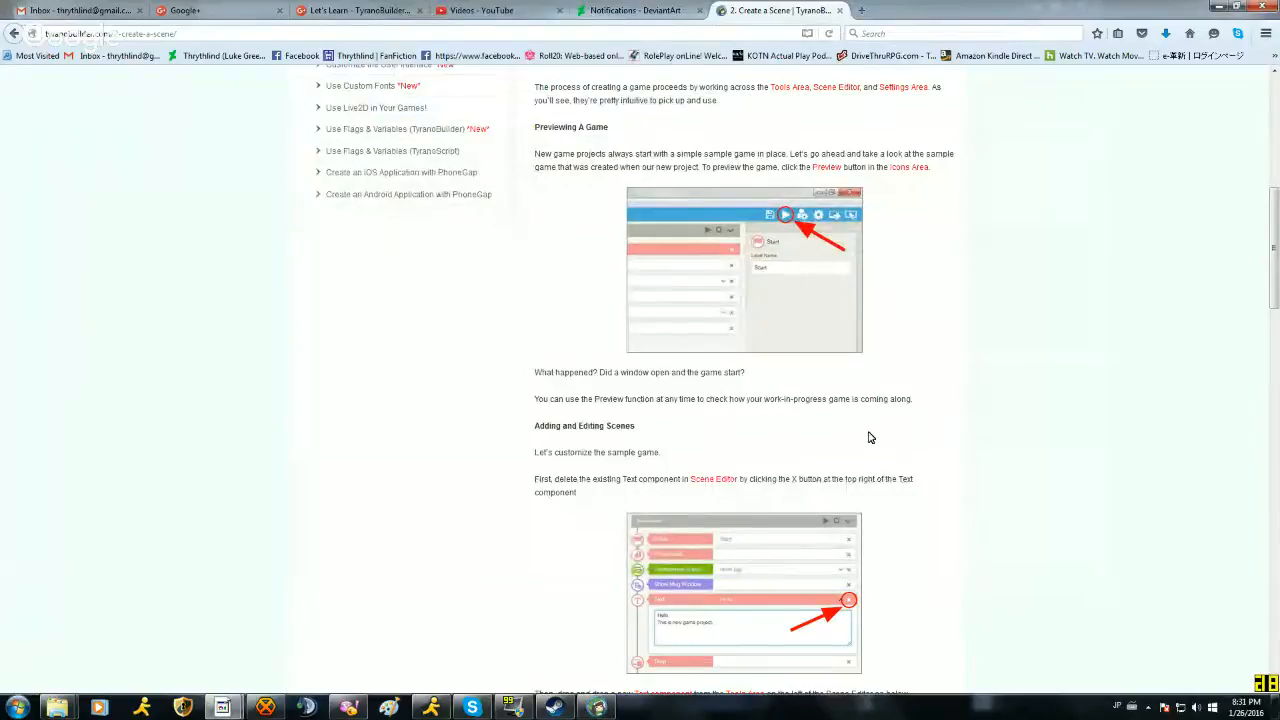
scroll(867, 436, "down", 3)
scroll(867, 444, "down", 2)
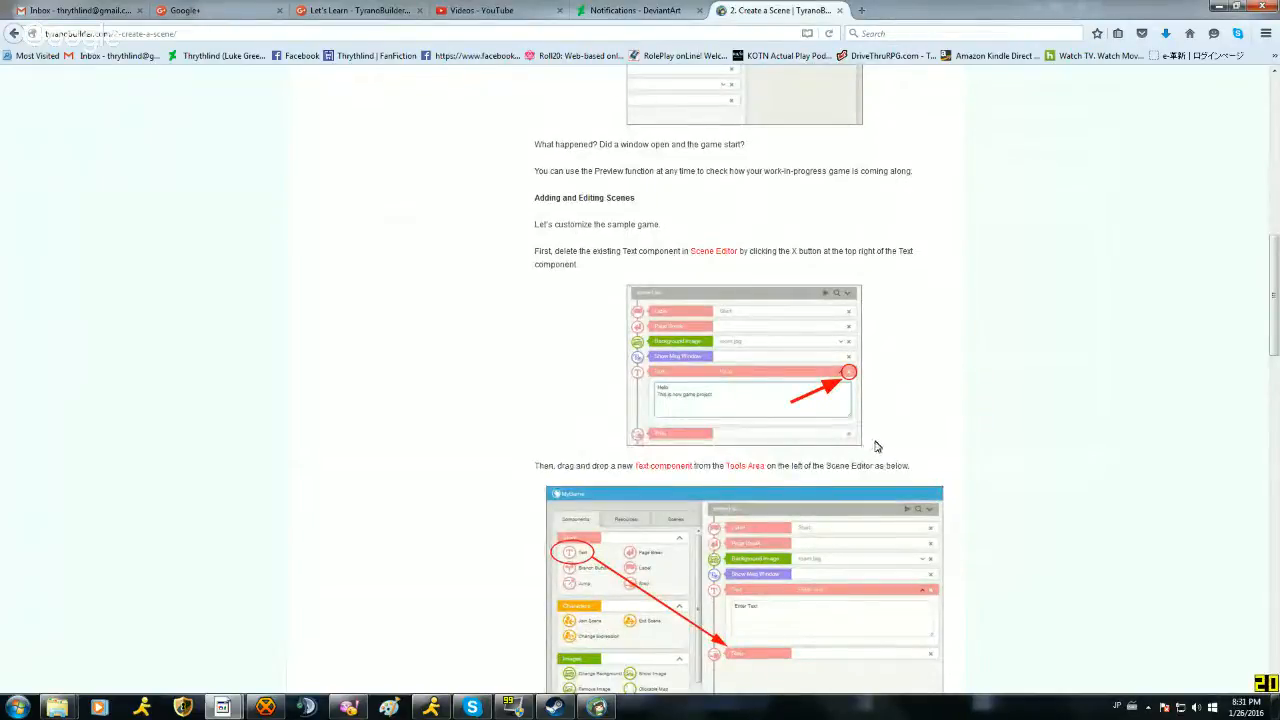
scroll(872, 451, "down", 4)
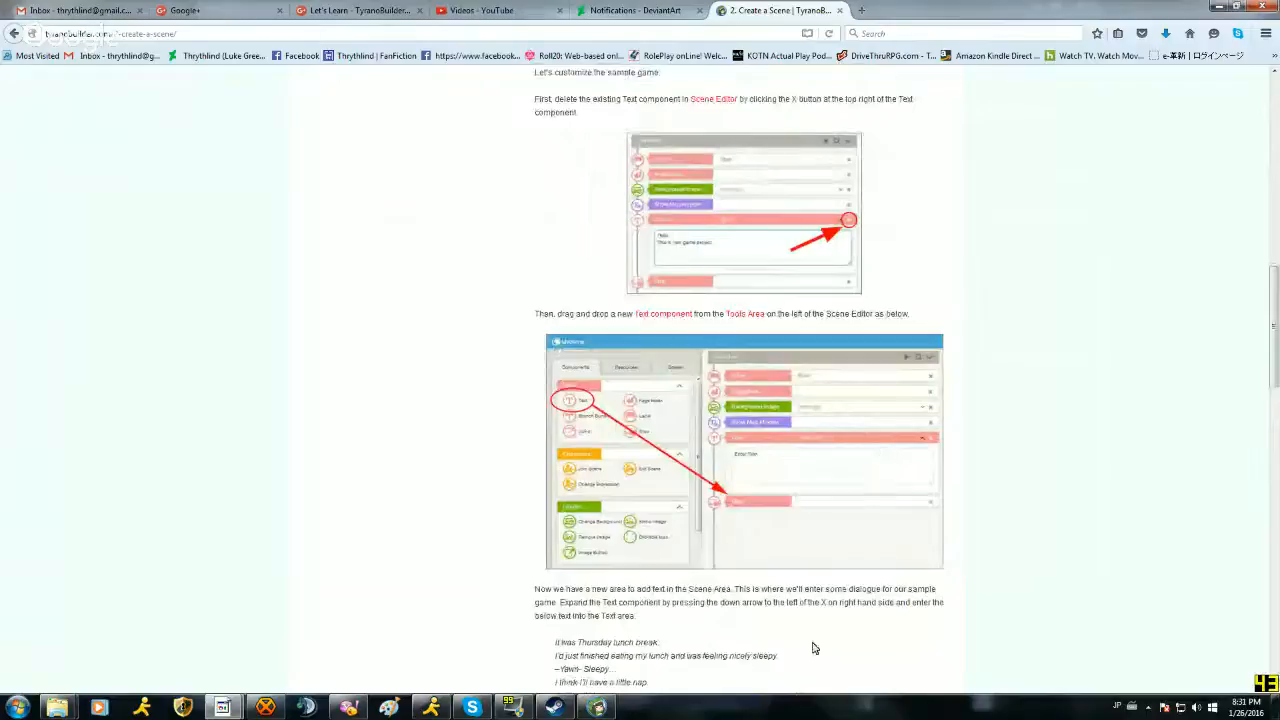
Step: Switch to TyranoBuilder, expand the scene's existing Text component to check its dialogue, and delete the component
left_click(597, 707)
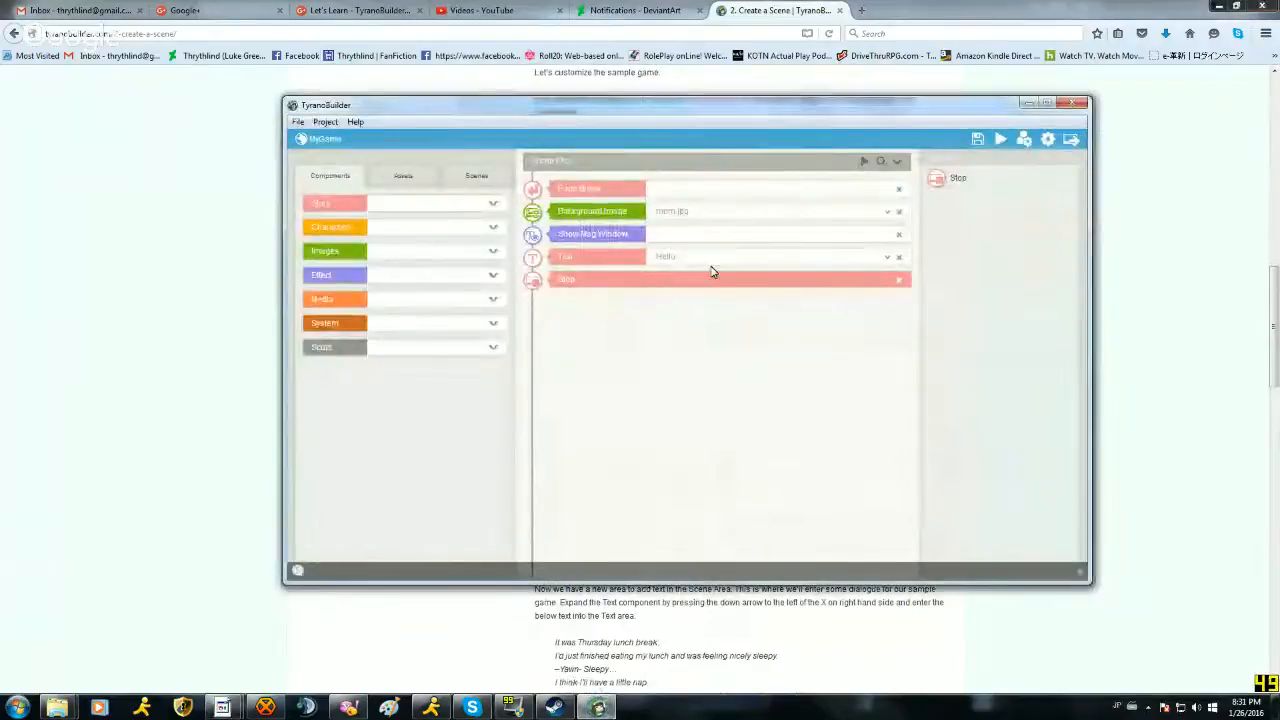
left_click(617, 263)
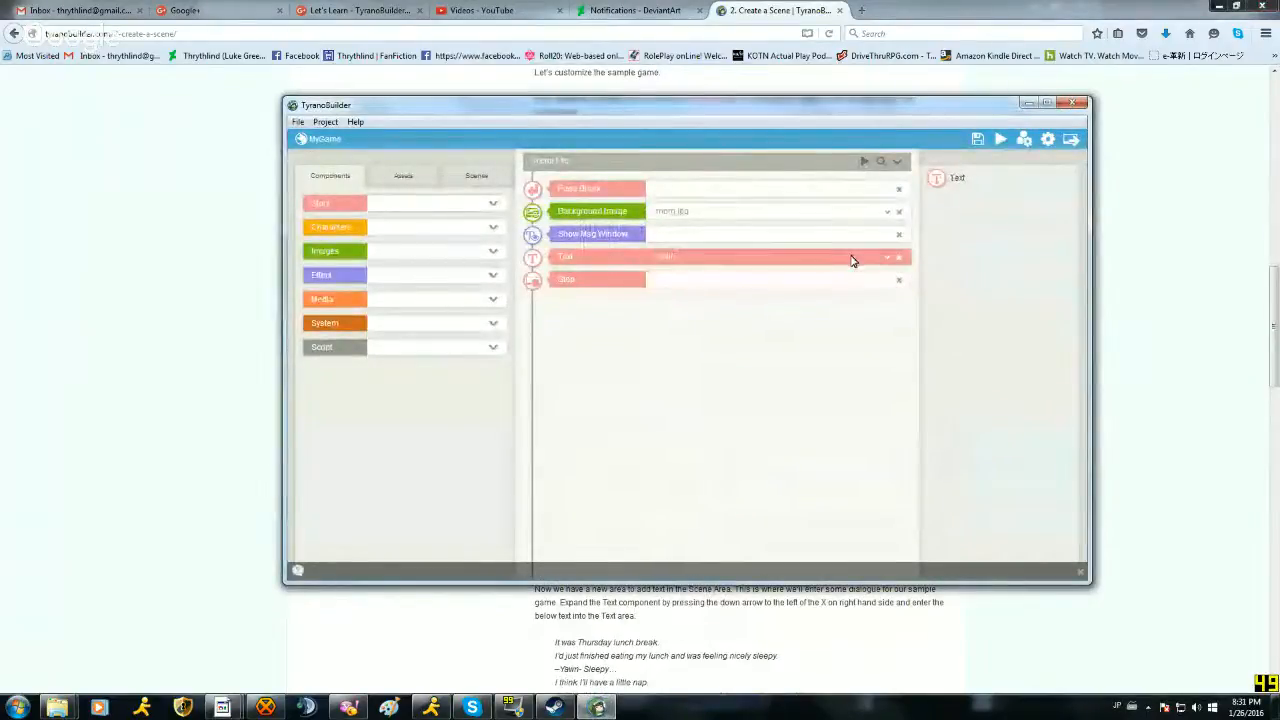
left_click(889, 257)
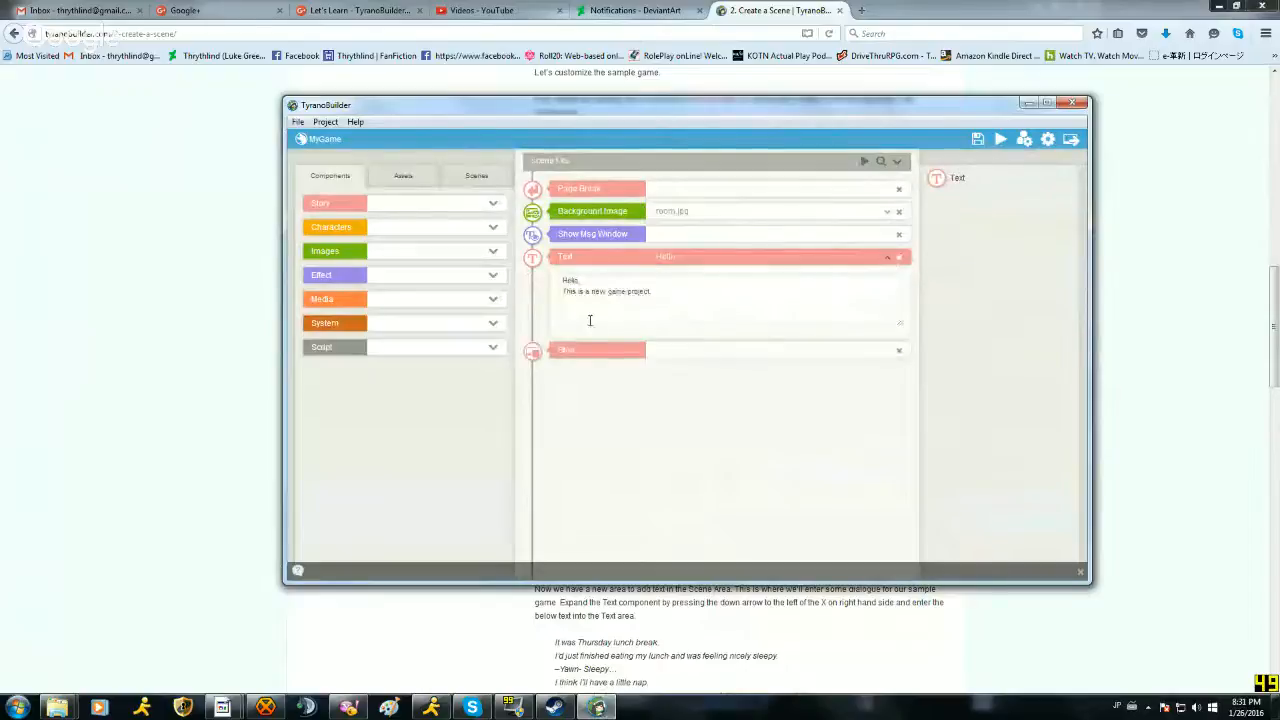
left_click(899, 258)
Step: Check the tutorial's instructions and add a new Text component from the Story group between Show Msg Window and Stop
left_click(1092, 643)
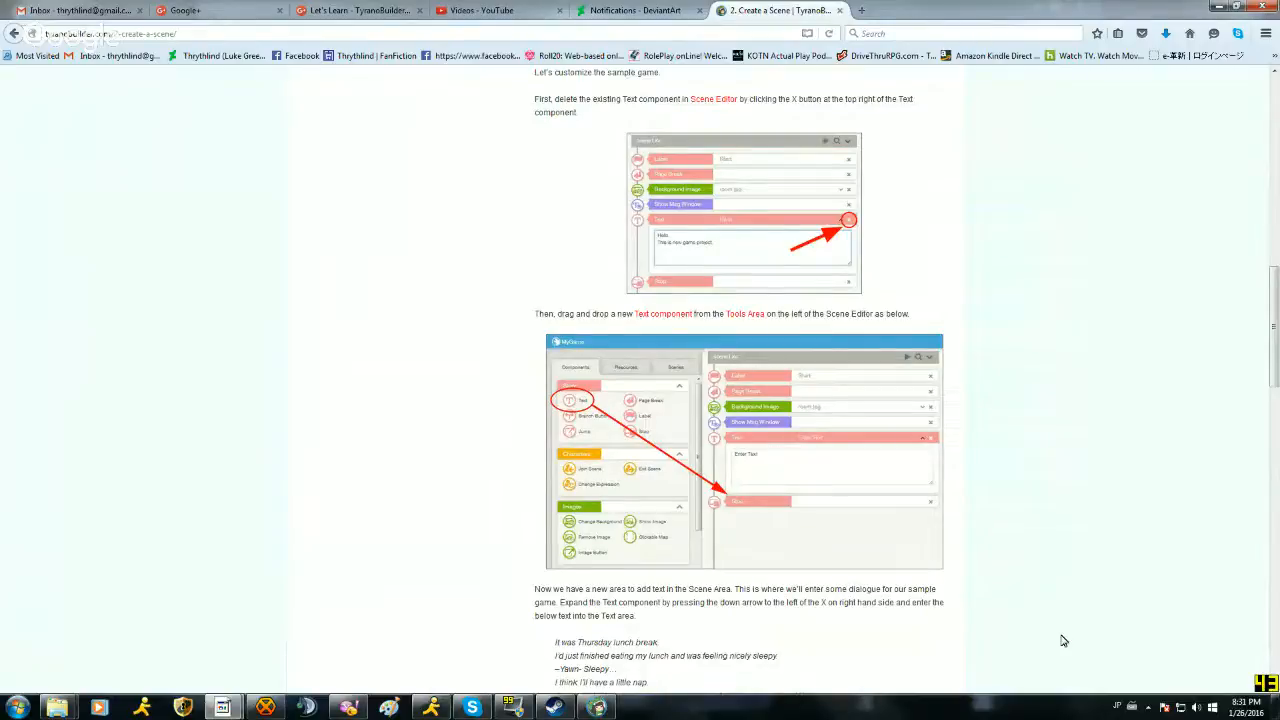
left_click(597, 708)
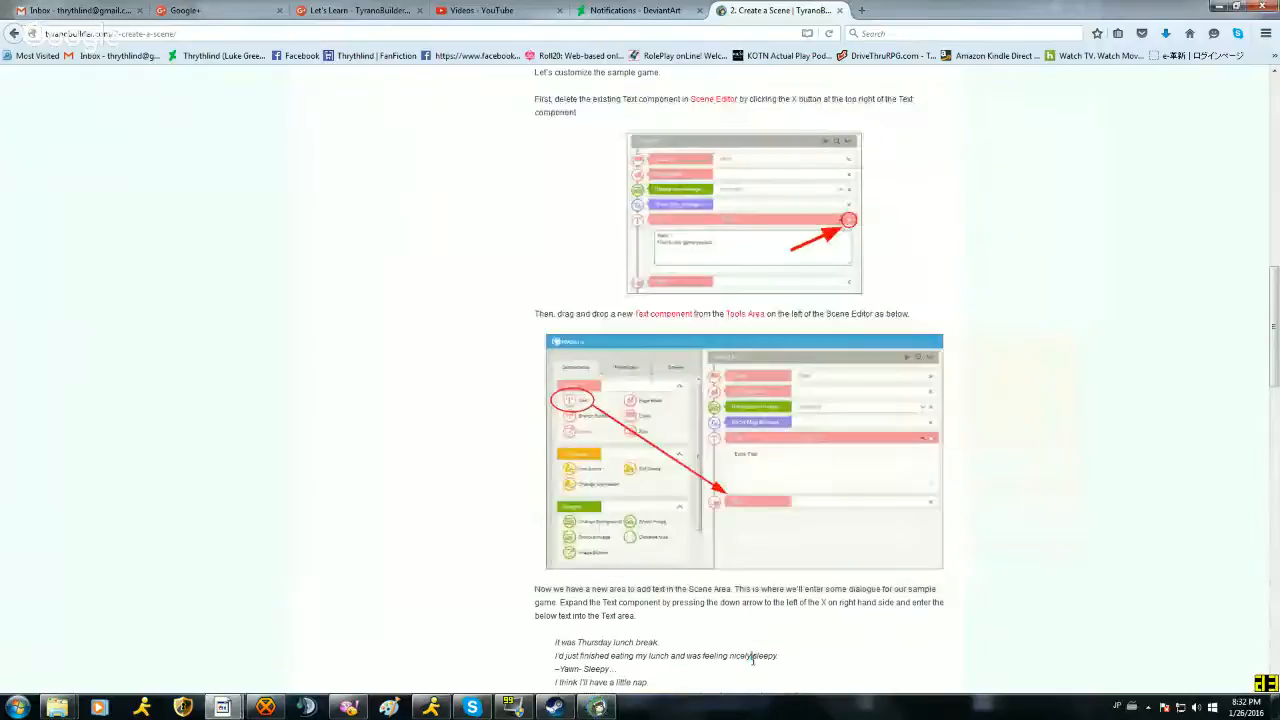
left_click(679, 677)
left_click(597, 708)
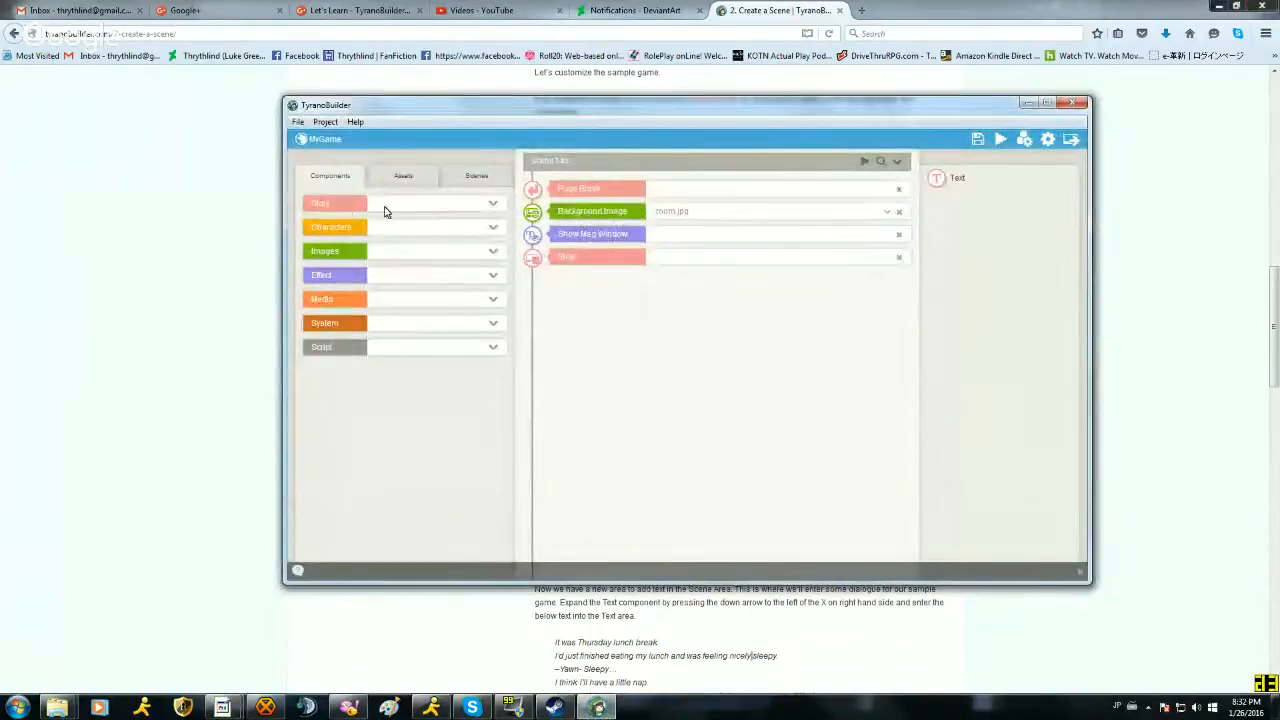
left_click(766, 655)
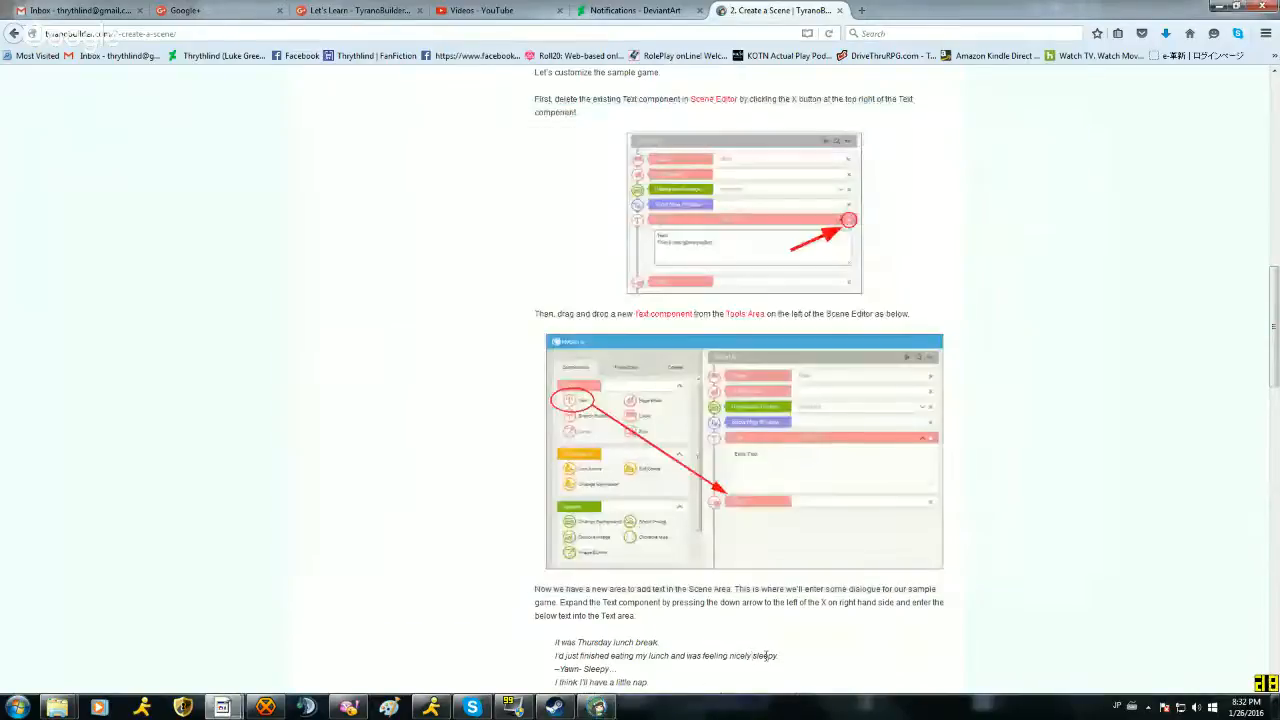
left_click(597, 708)
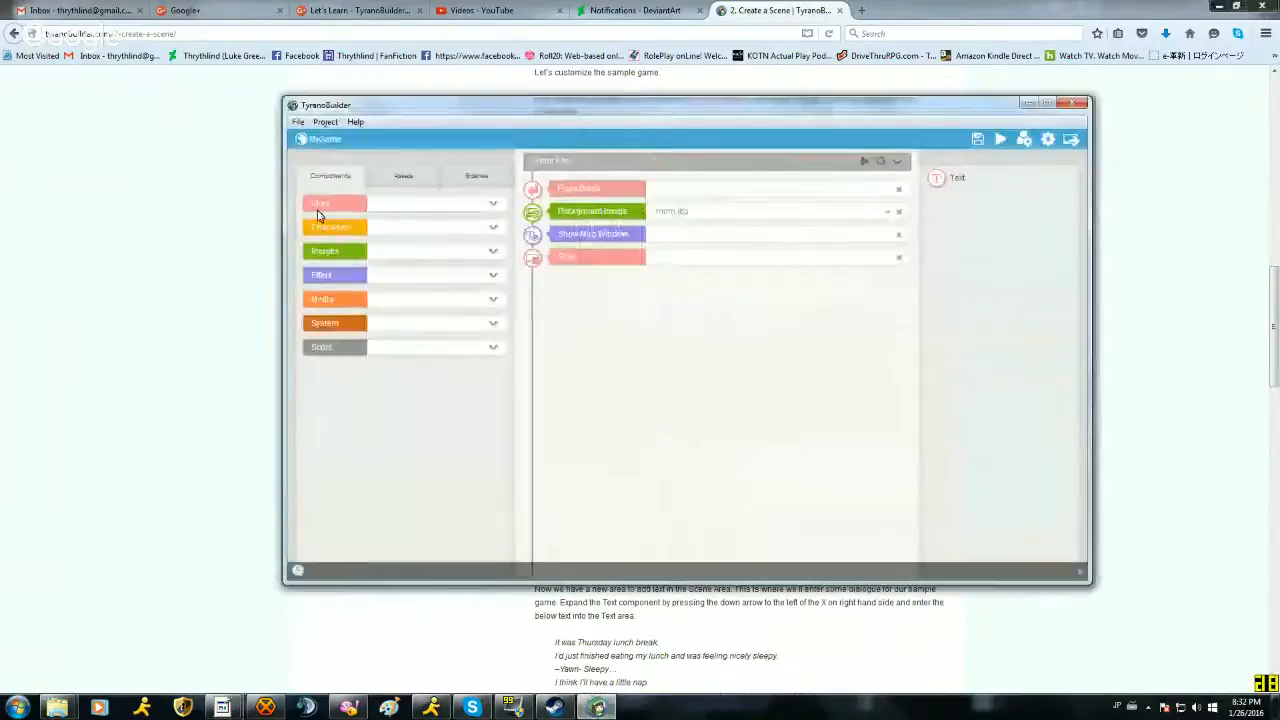
left_click(320, 205)
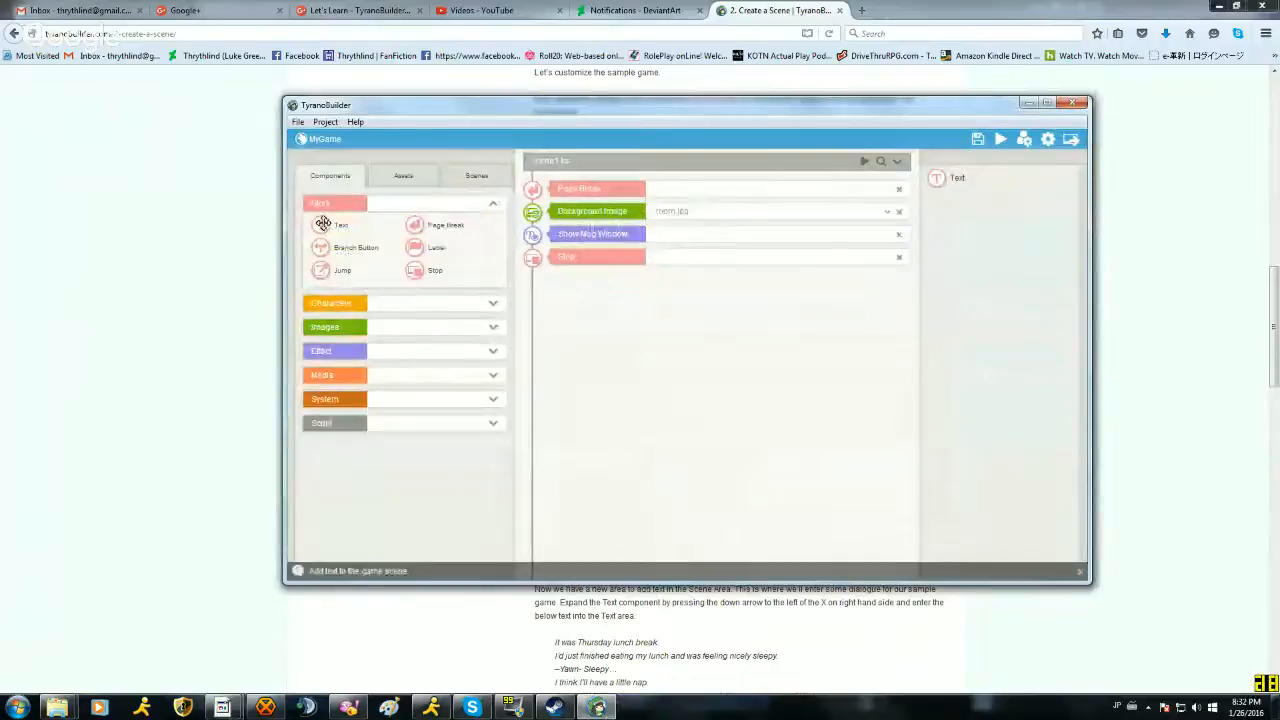
left_click_drag(322, 222, 604, 253)
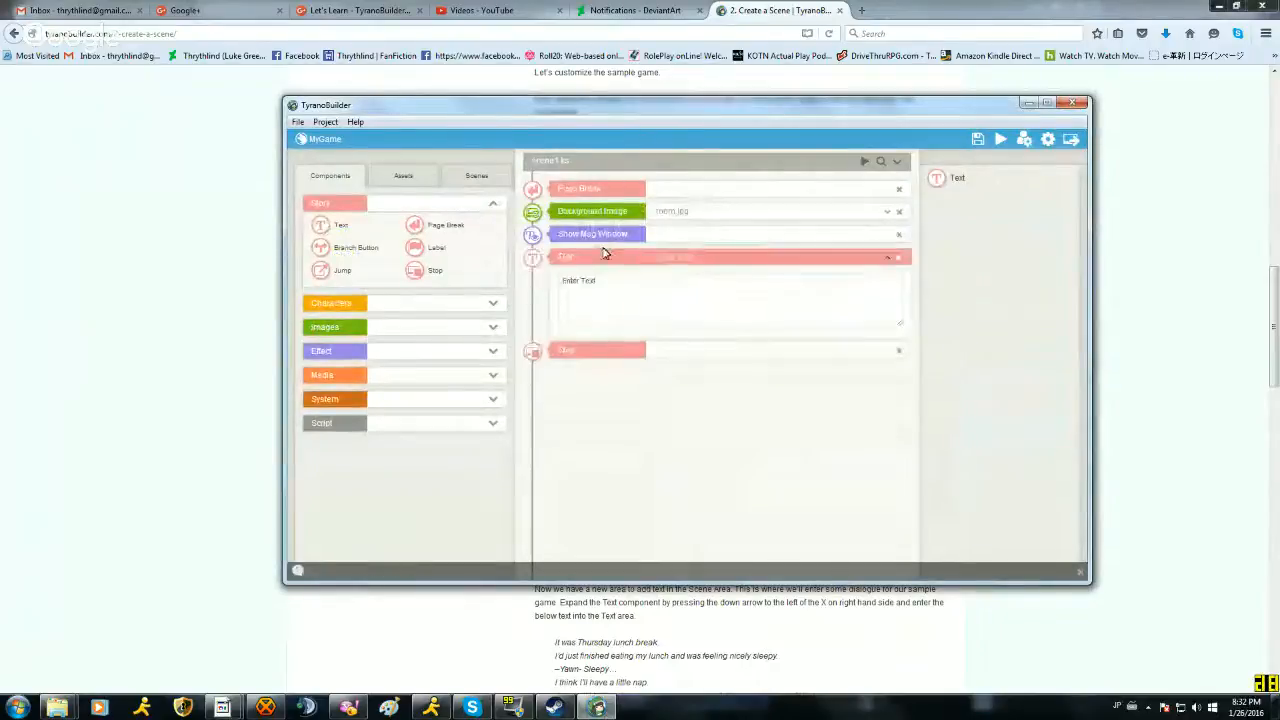
Step: Find the sample dialogue in the tutorial and arrange the browser and TyranoBuilder windows side by side so the dialogue can be copied
left_click(682, 657)
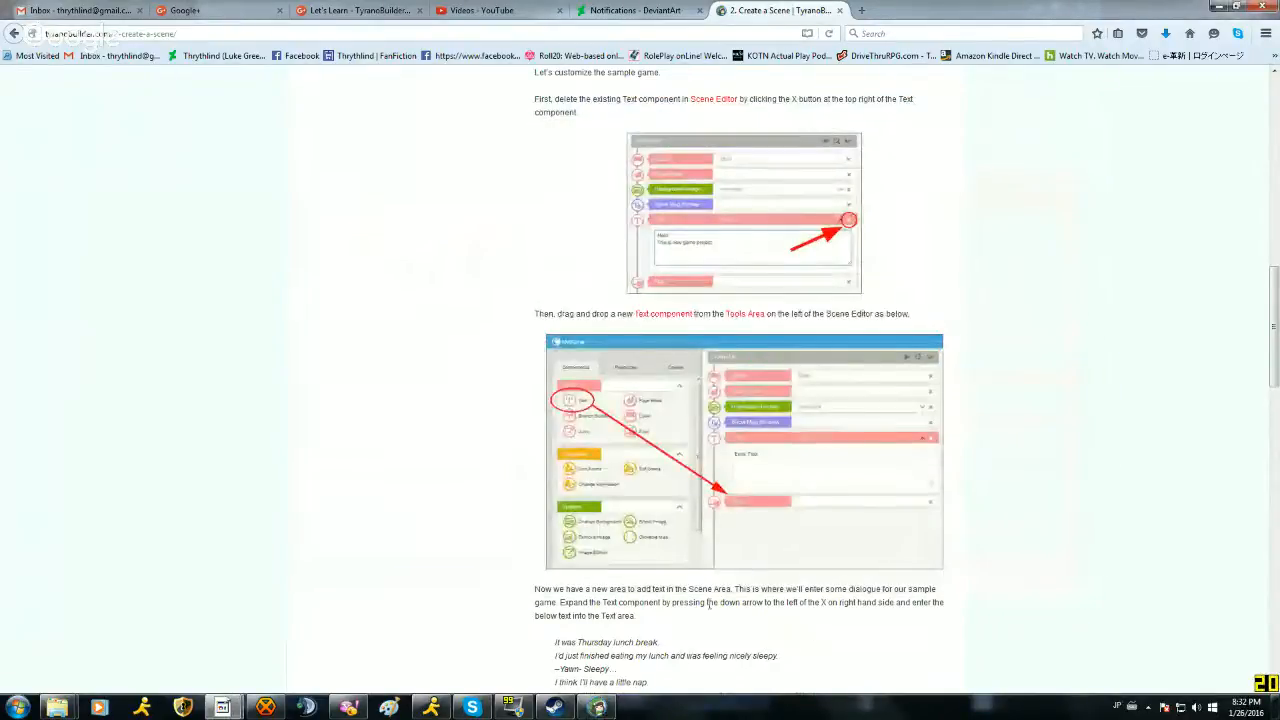
scroll(708, 604, "down", 3)
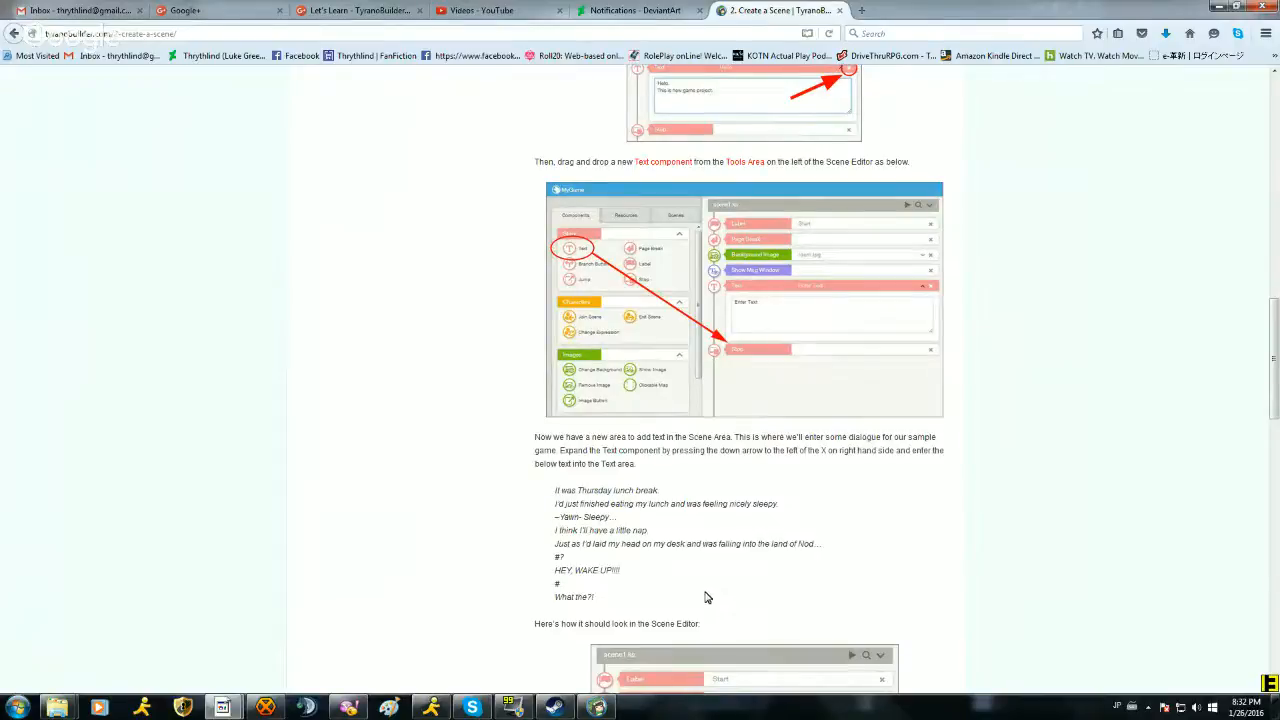
scroll(705, 597, "down", 1)
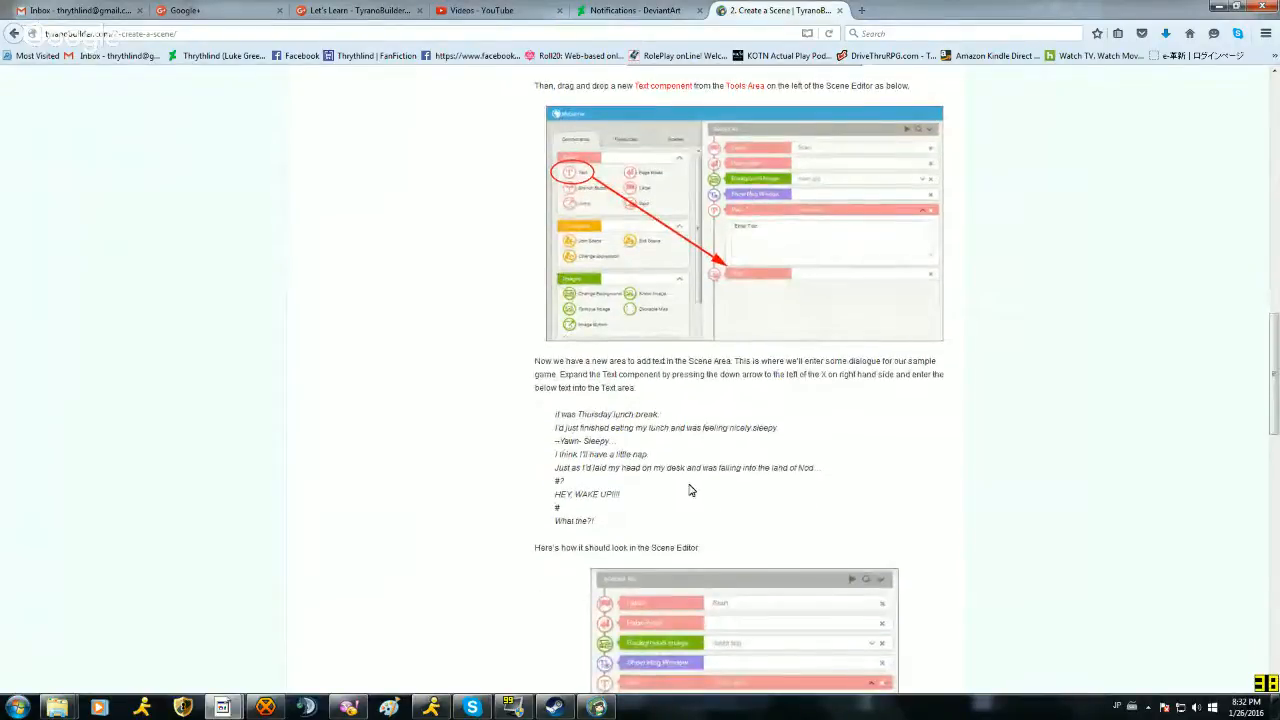
scroll(689, 490, "down", 2)
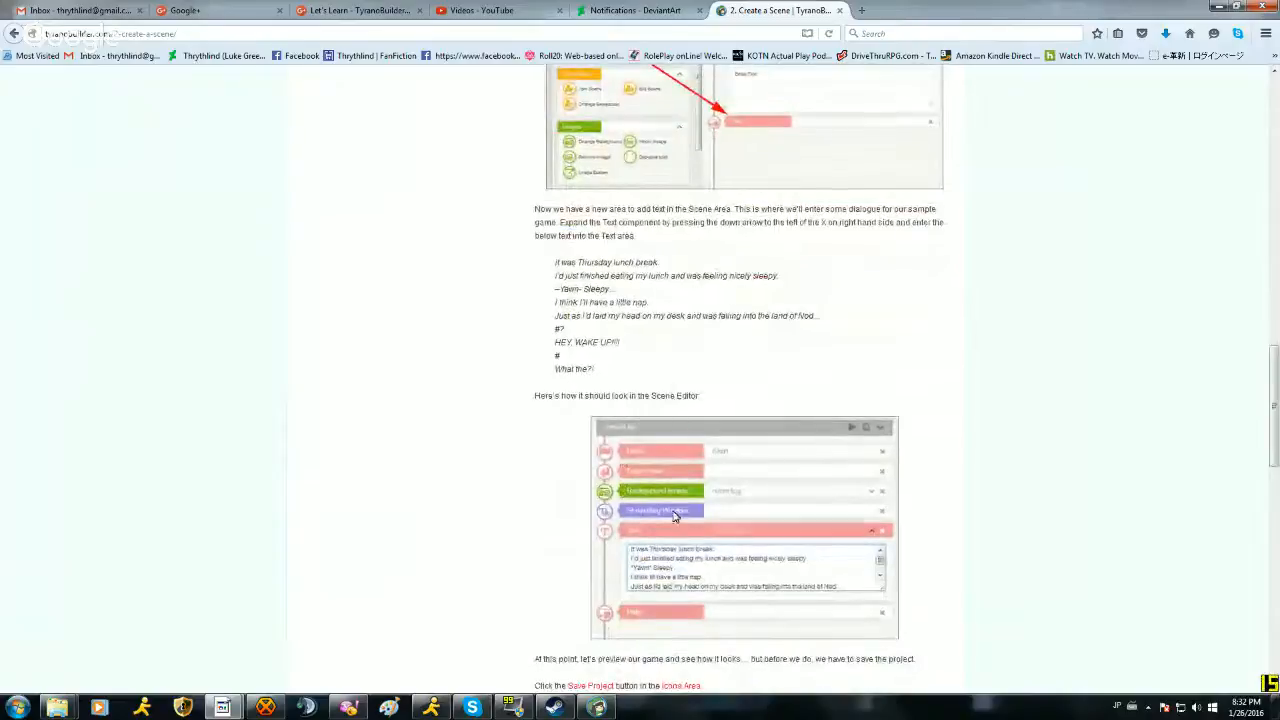
mouse_move(597, 708)
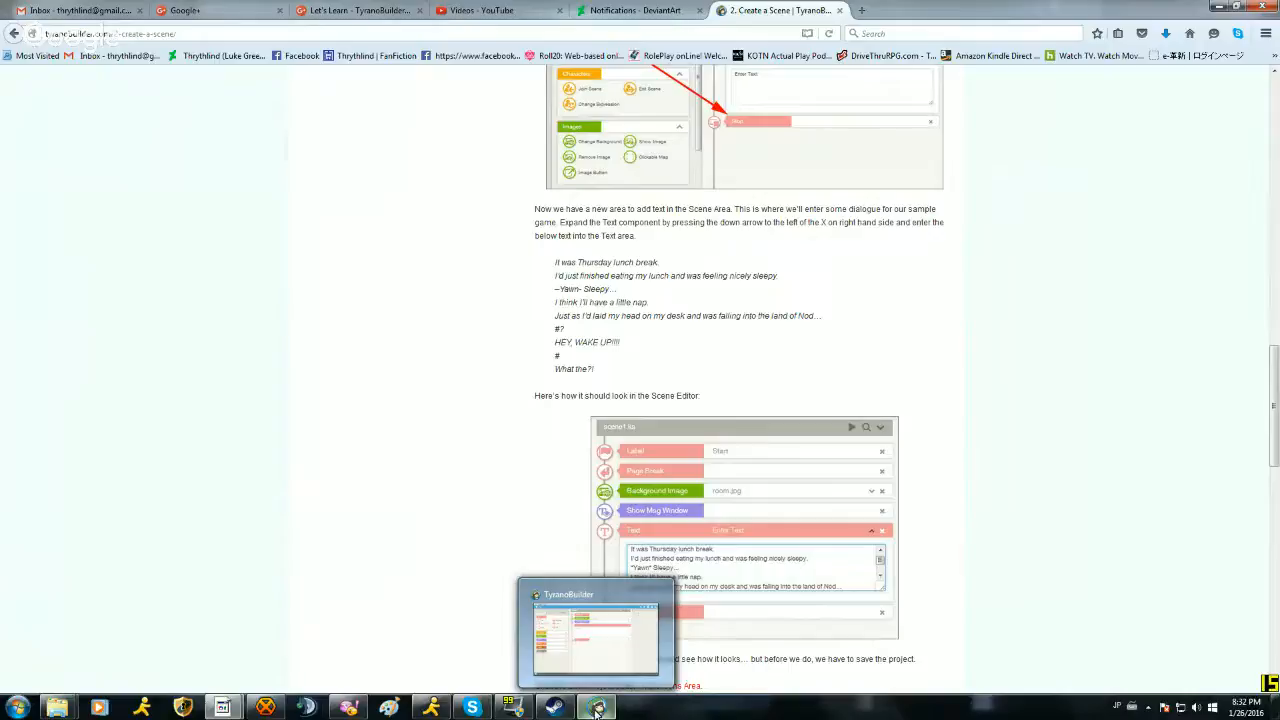
left_click(597, 708)
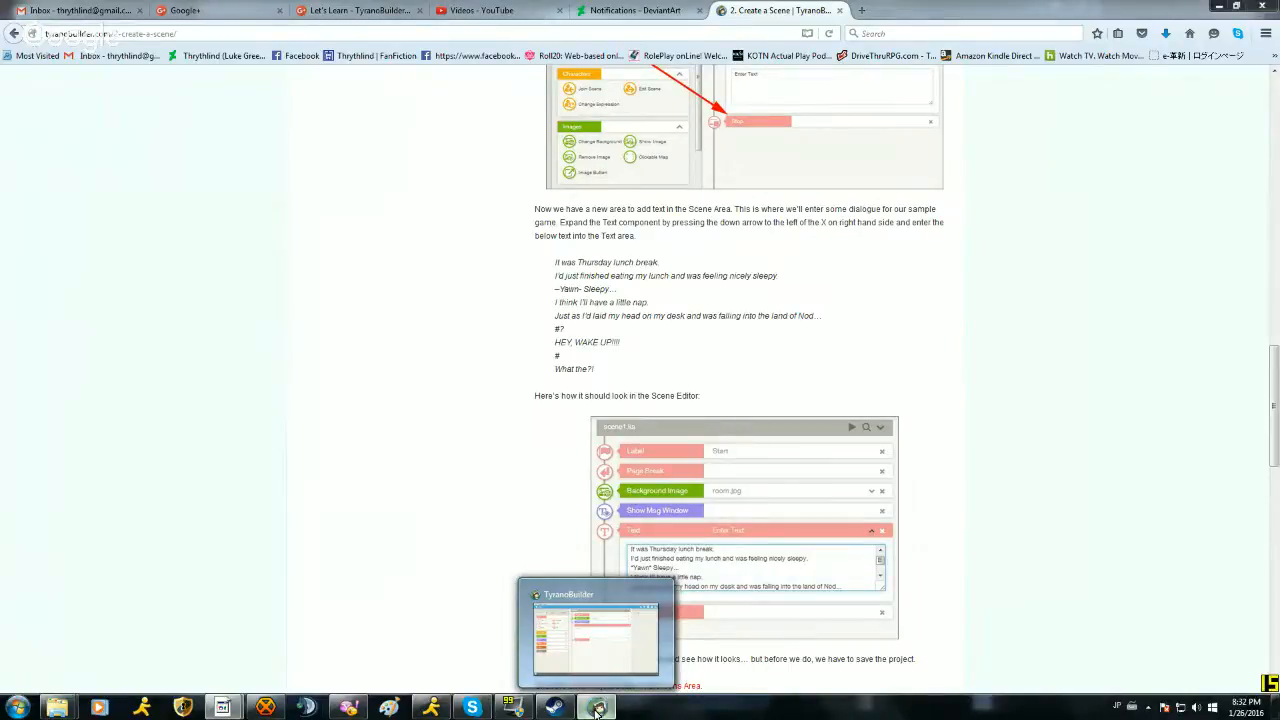
left_click_drag(691, 114, 848, 144)
left_click_drag(438, 465, 426, 434)
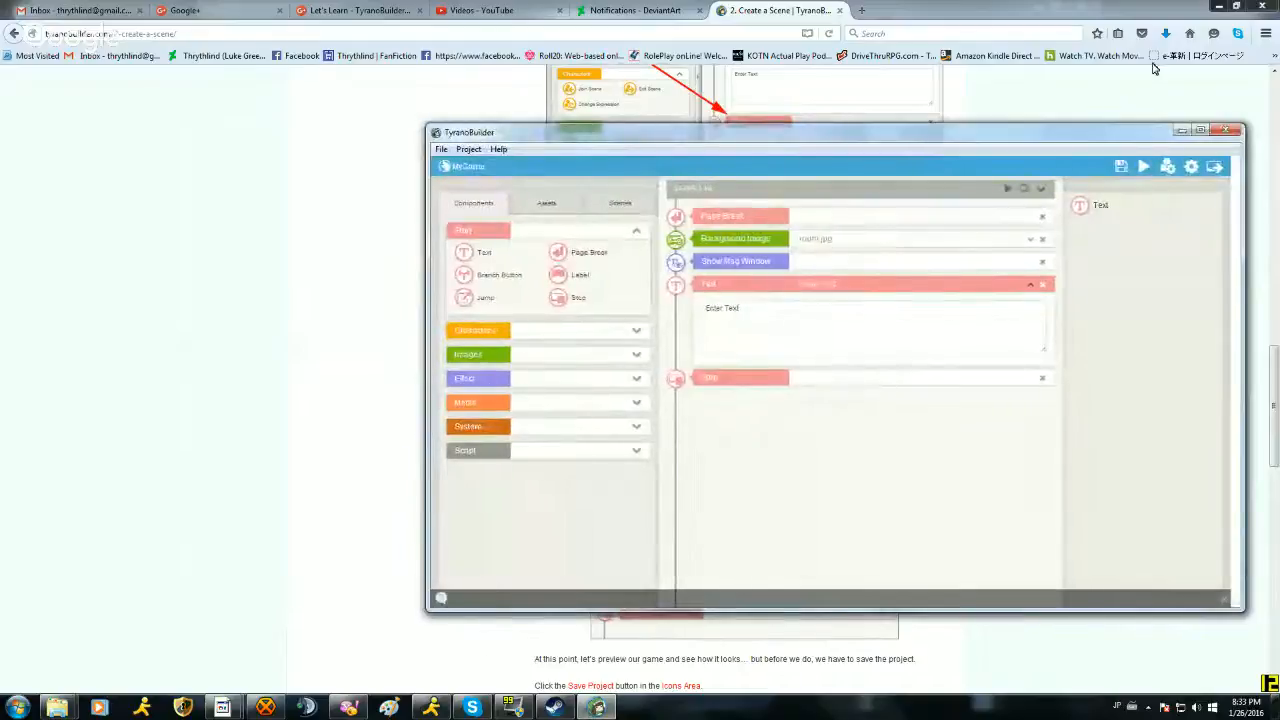
left_click(1238, 7)
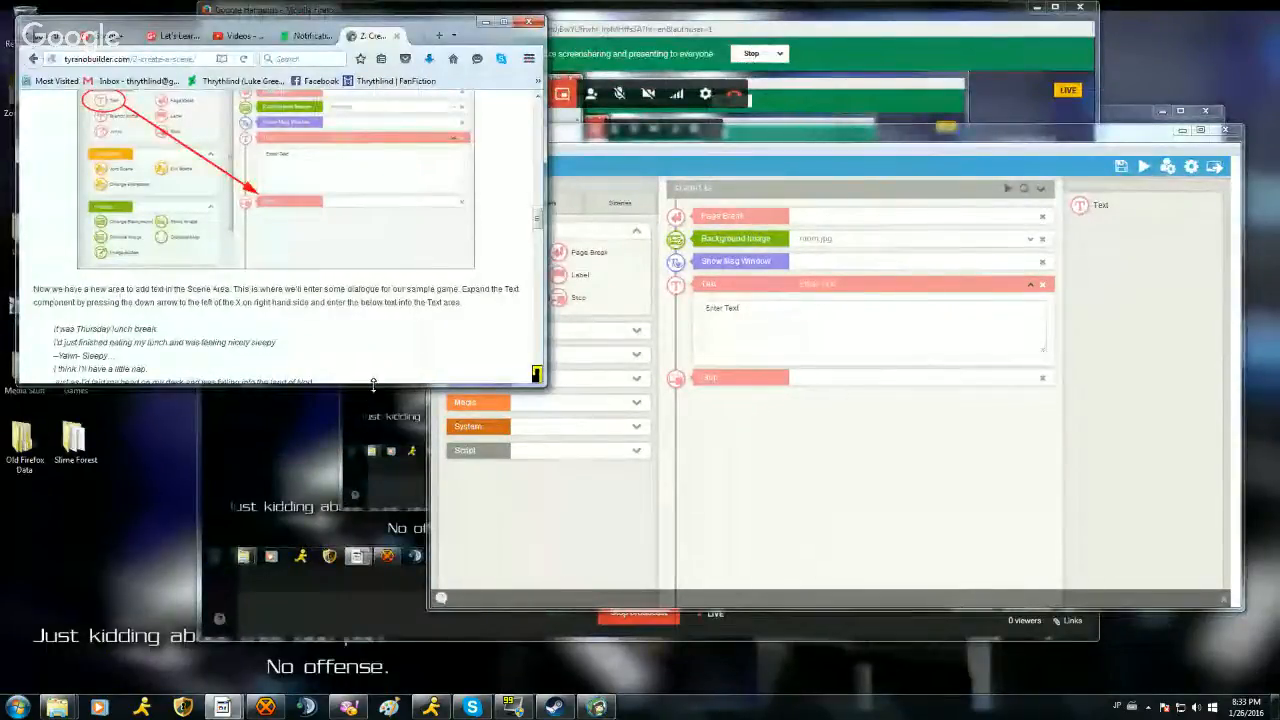
left_click_drag(368, 385, 386, 630)
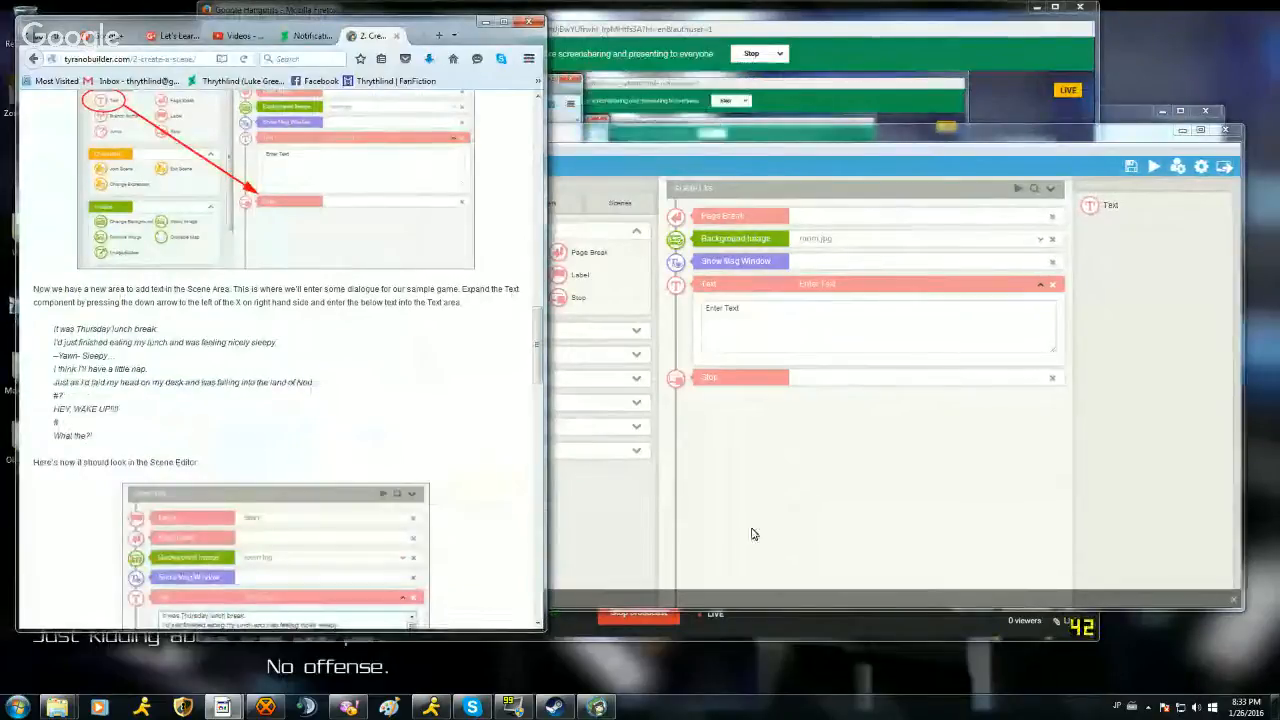
Step: Replace the new Text component's placeholder with the dialogue line "It was Thursday lunch break."
left_click(790, 315)
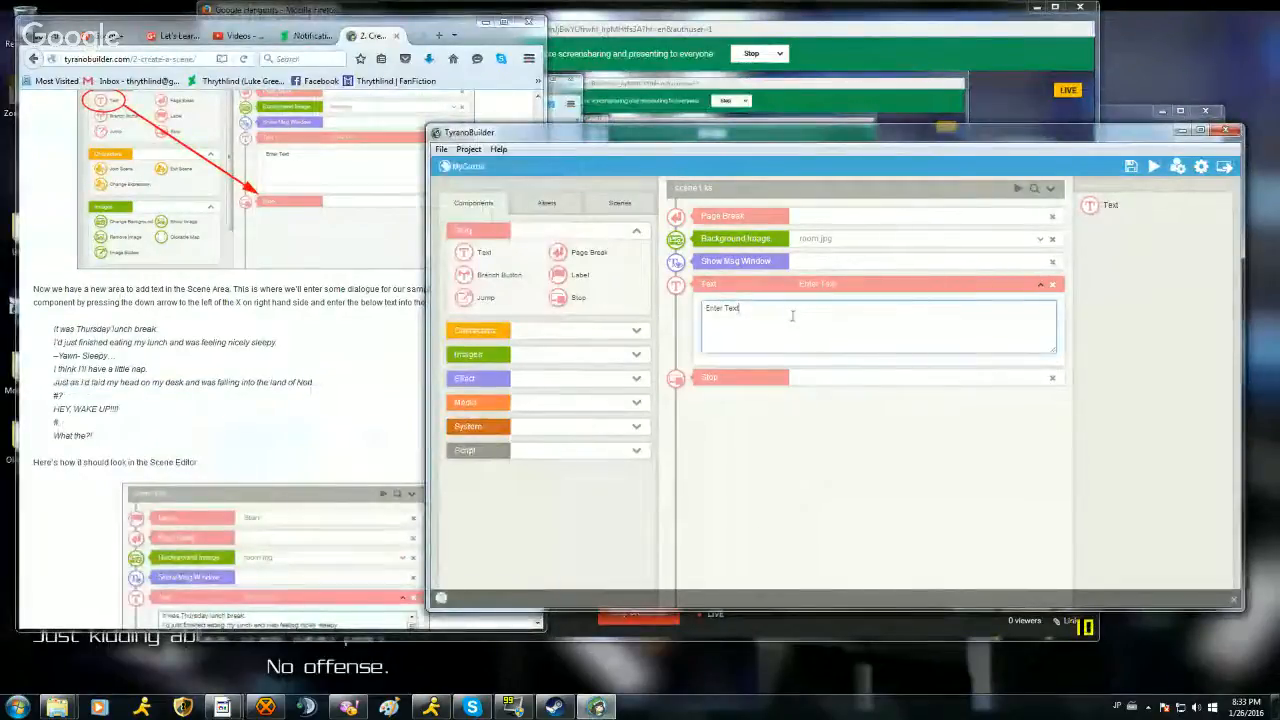
key("BackSpace")
key("BackSpace")
key("BackSpace")
key("BackSpace")
key("BackSpace")
key("BackSpace")
key("BackSpace")
key("BackSpace")
key("BackSpace")
key("BackSpace")
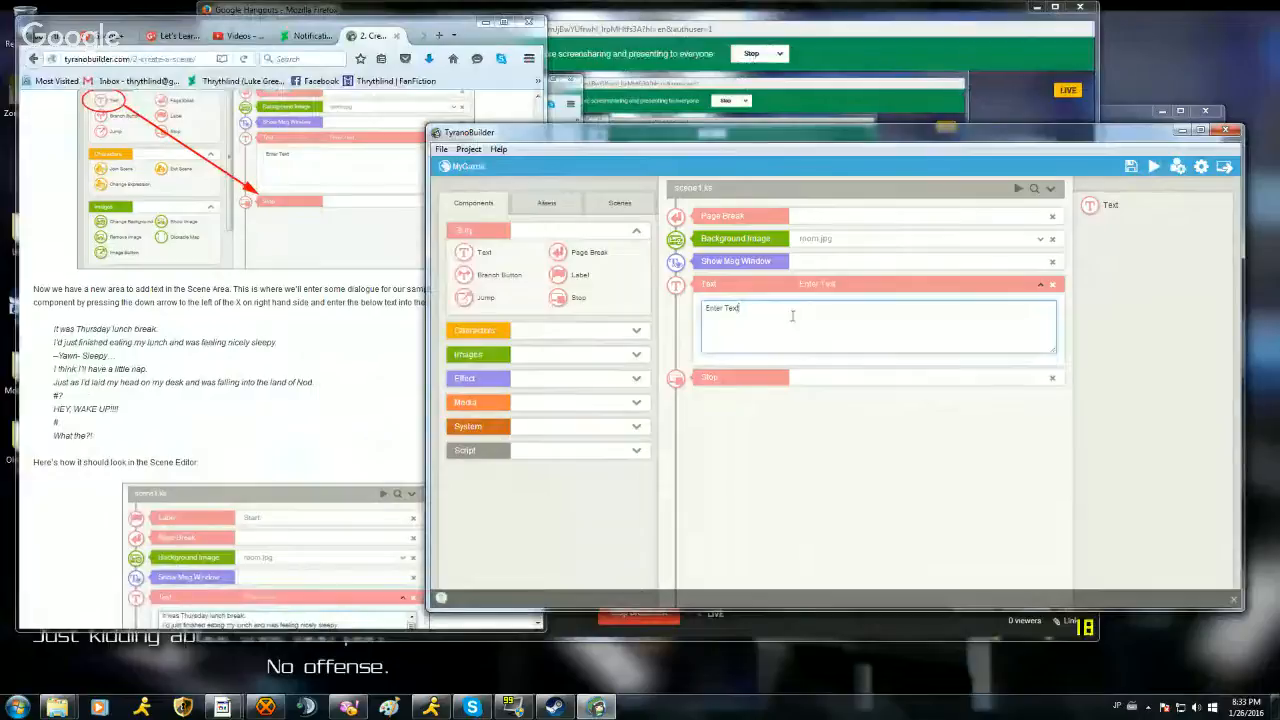
type("I")
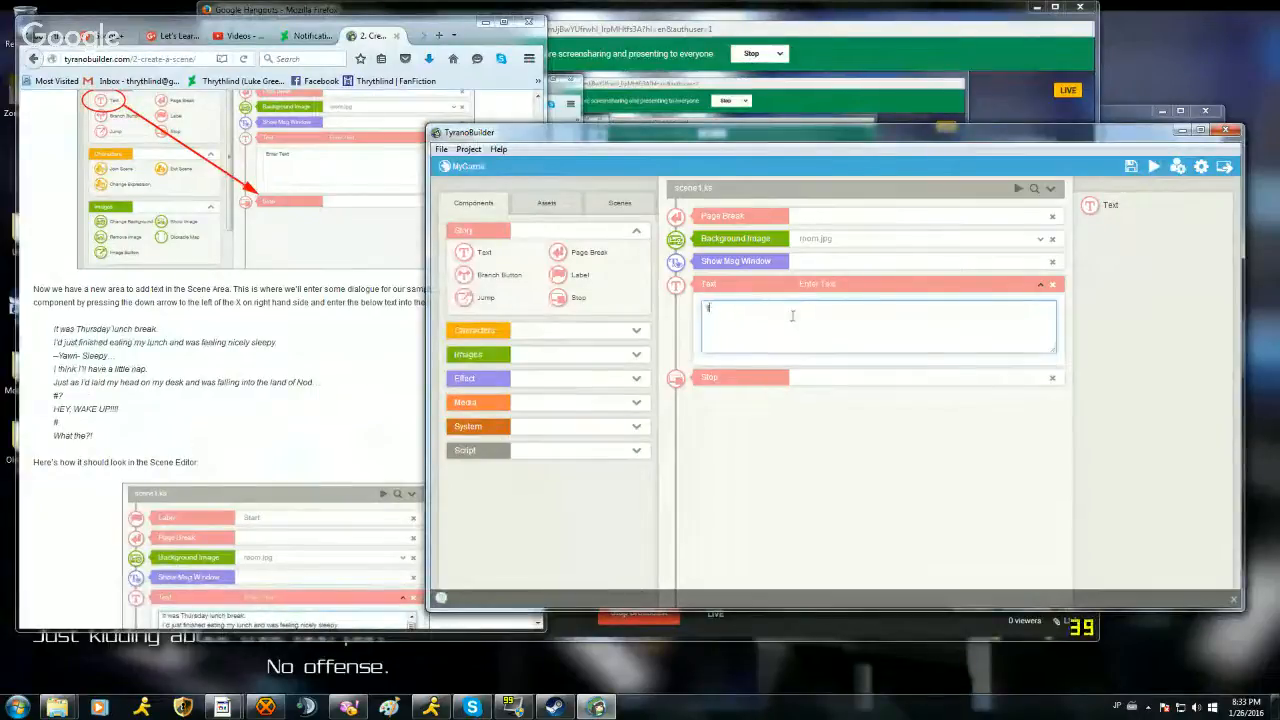
type("t was Thursday lunc")
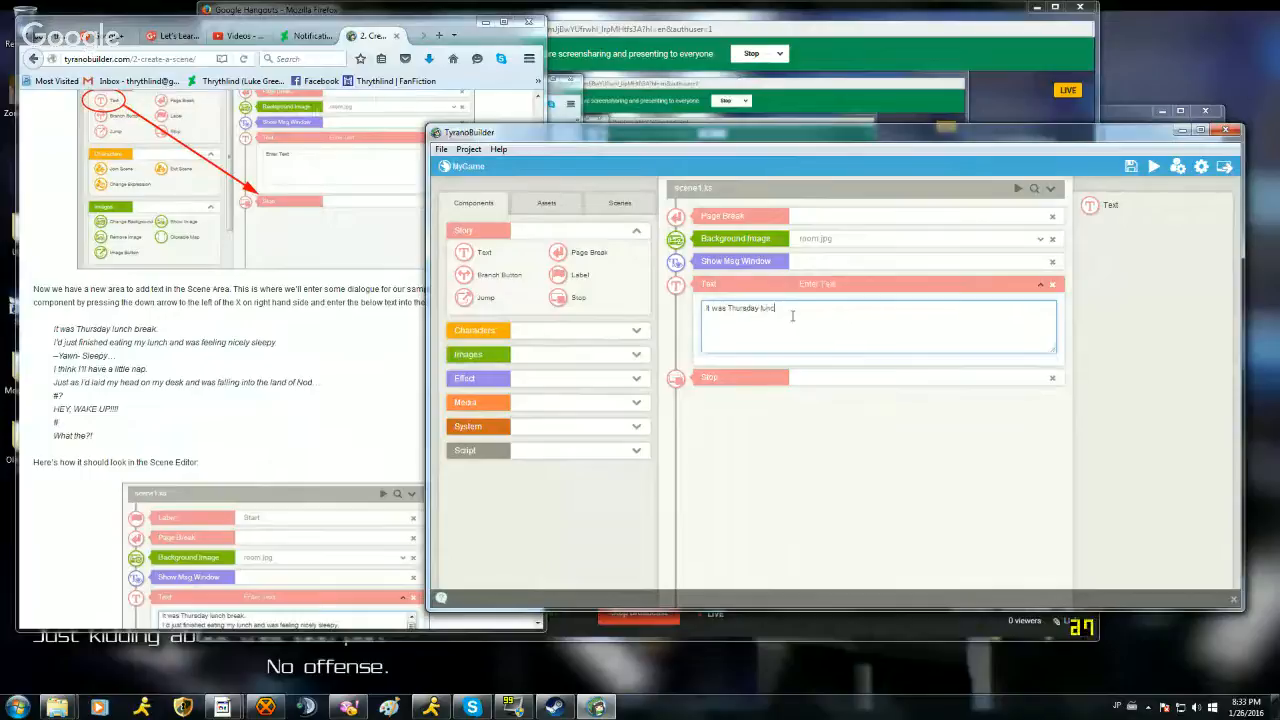
type("h break. ")
Step: Add the second dialogue line "I'd just finished eating my lunch and was feeling nicely sleepy."
type("I'd just")
type(" finished eating m")
type("y lunch")
type(" an")
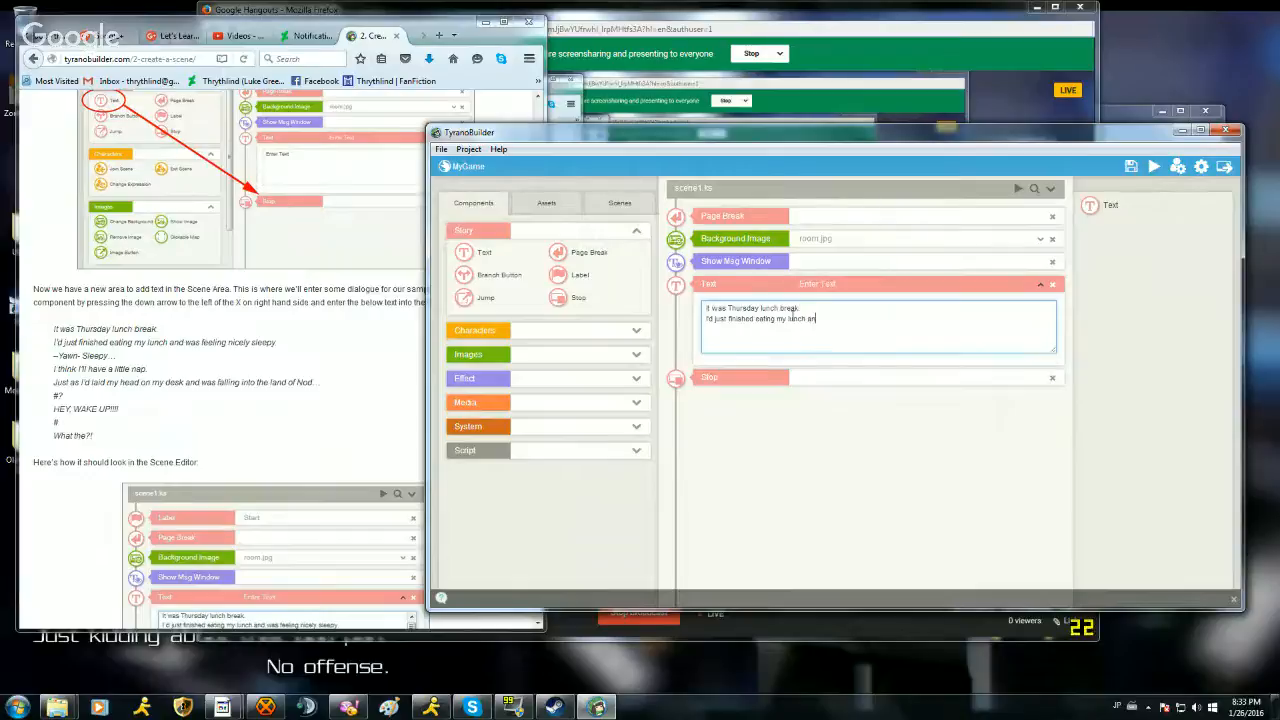
type("d was feeling nicely sleepy.")
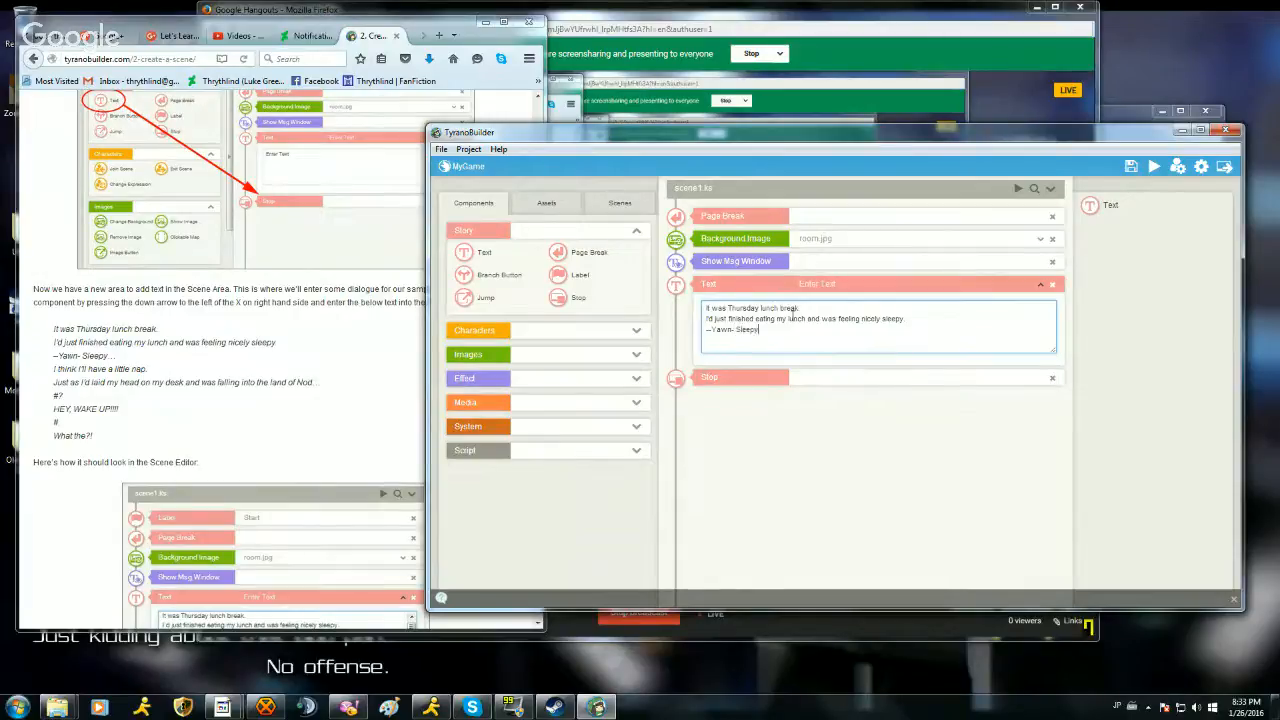
Step: Add the dialogue lines "--Yawn- Sleepy..." and "I think I'll have a little nap." to the Text component
type("- Sleepy... ")
type("I think")
type(" I'll ha")
type("ve a little nap")
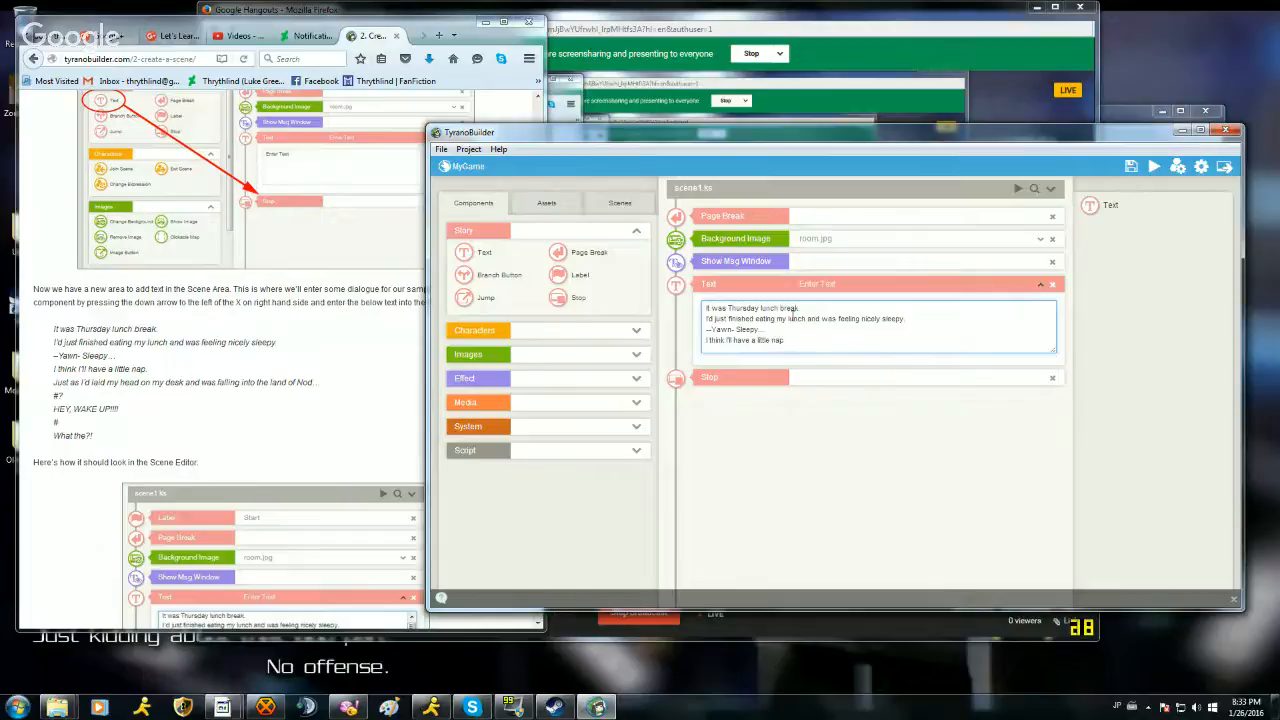
type(".")
key("Return")
Step: Add the dialogue line "Just as I'd laid my head on my desk and was falling into the land of Nod..."
type("Just as I'd")
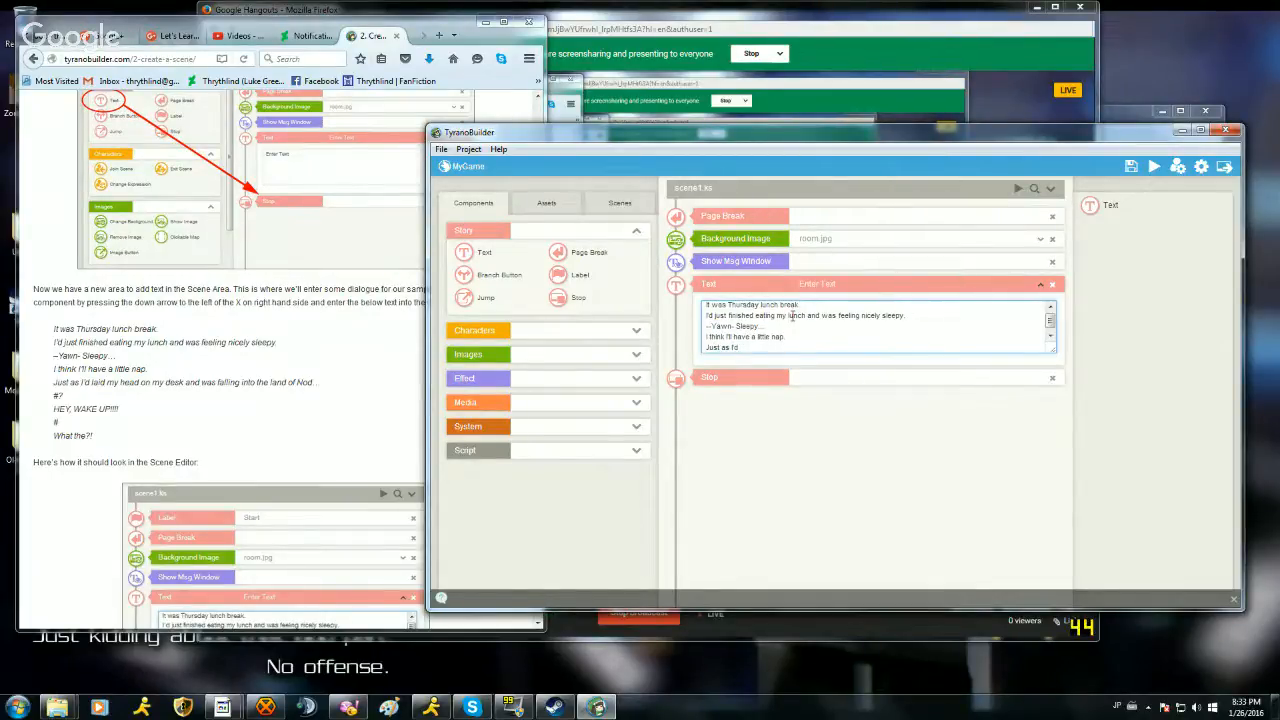
type(" laid")
type("my head on my desk and was")
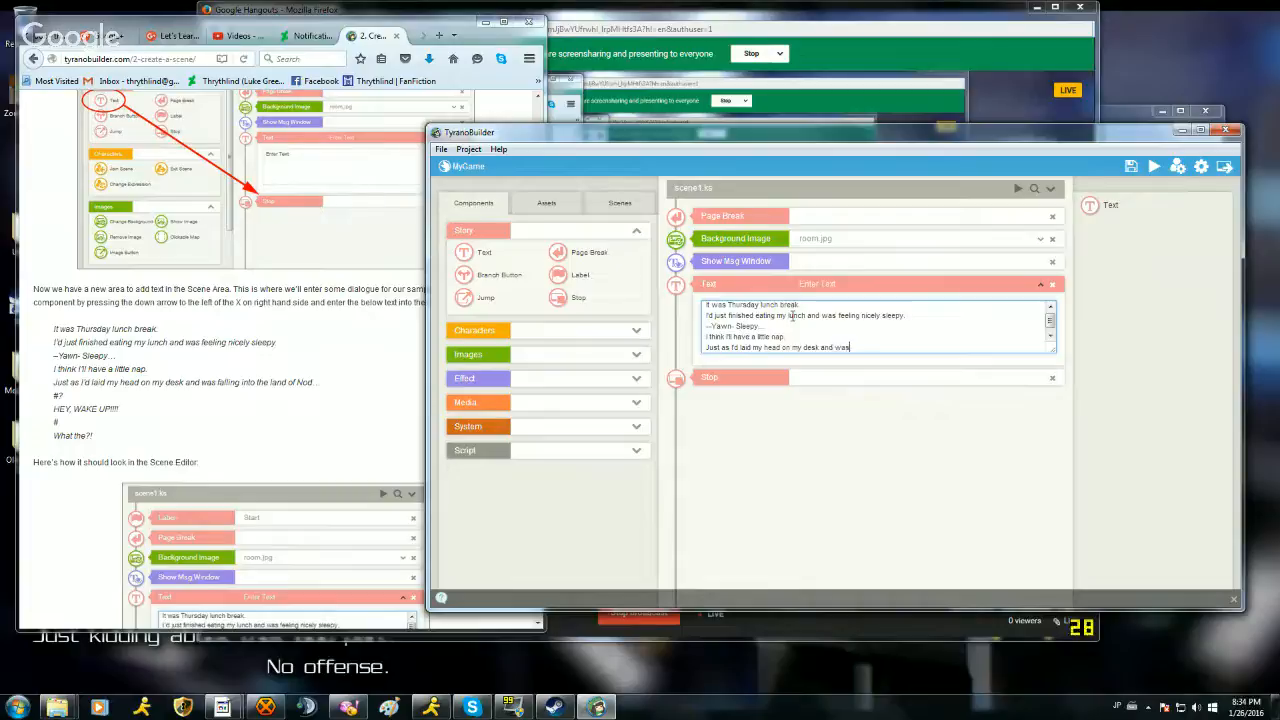
type(" falling into the land of Nod.")
key("Return")
Step: Add the speaker line "#?" followed by the dialogue line "HEY, WAKE UP!!!!" to the Text component
type("#")
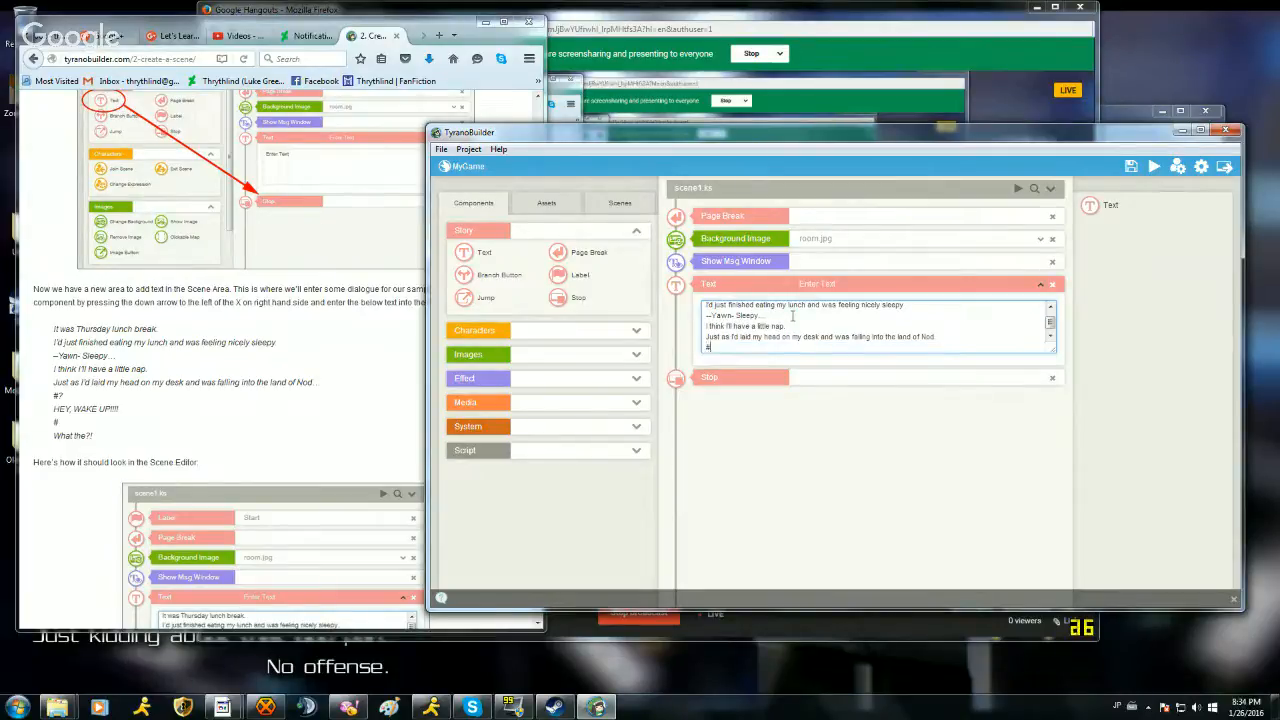
type("?")
key("Return")
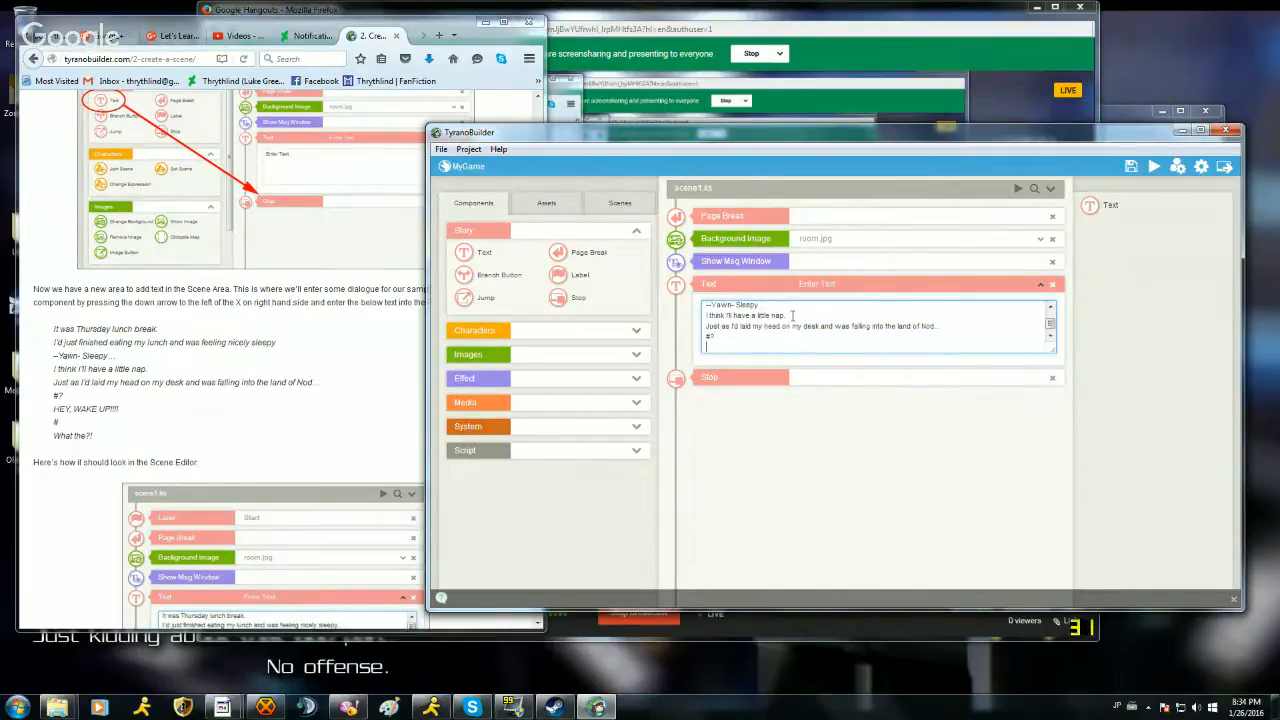
type("HEY, WAKE UP!!!!")
key("Return")
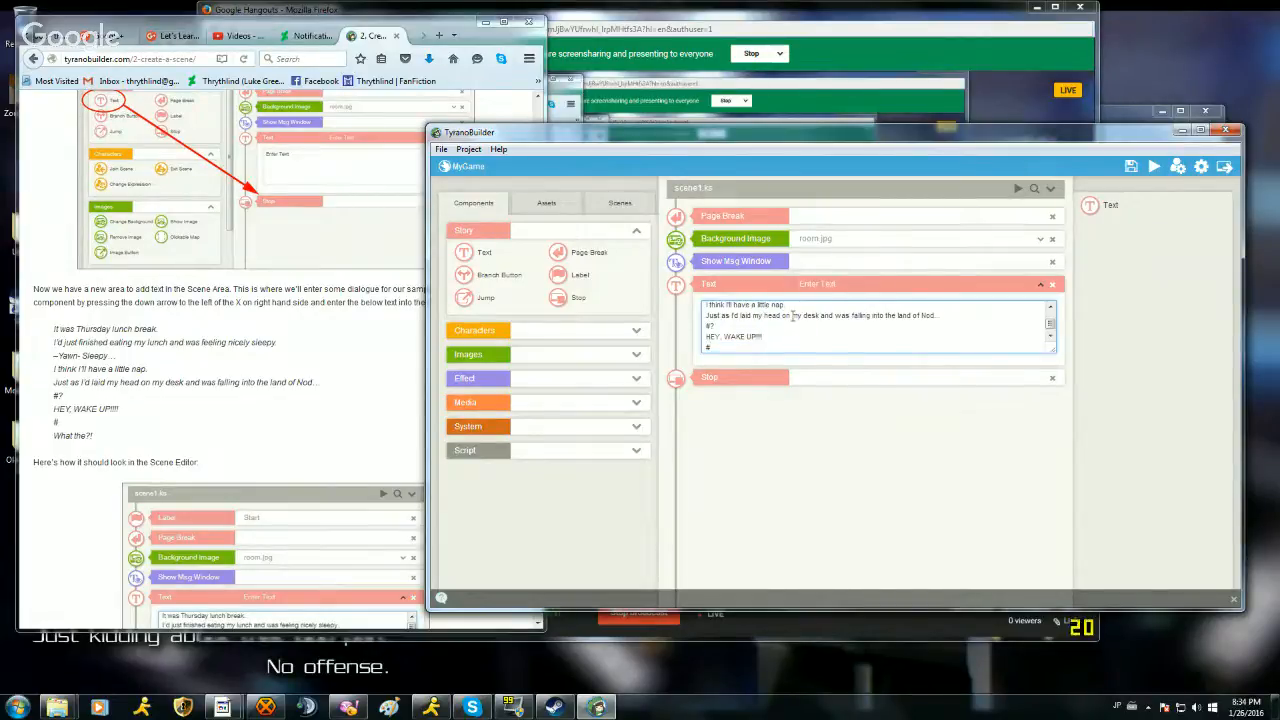
Step: Add a "#" line to blank the speaker name, followed by the dialogue line "What the?!"
type("#")
key("Return")
type("What")
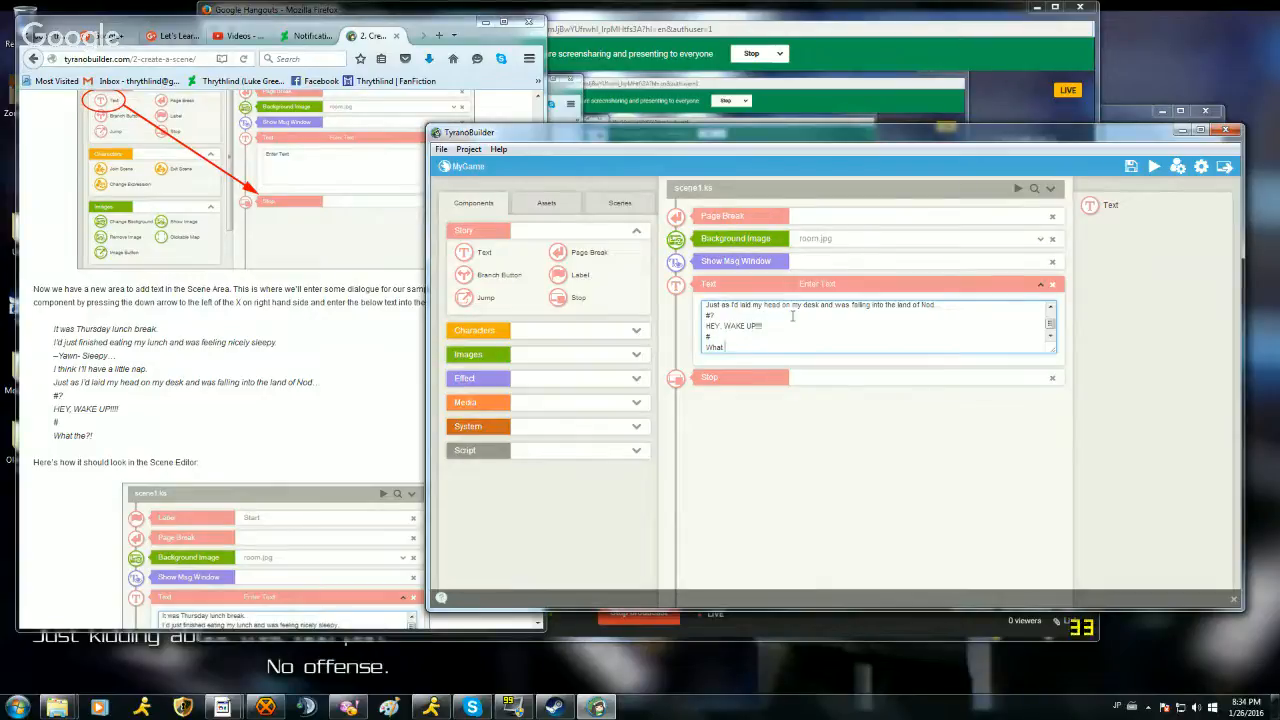
type("the?!")
Step: Compare the dialogue with the tutorial's sample and replace the dashes around "Yawn" with asterisks
left_click(230, 445)
scroll(230, 450, "down", 5)
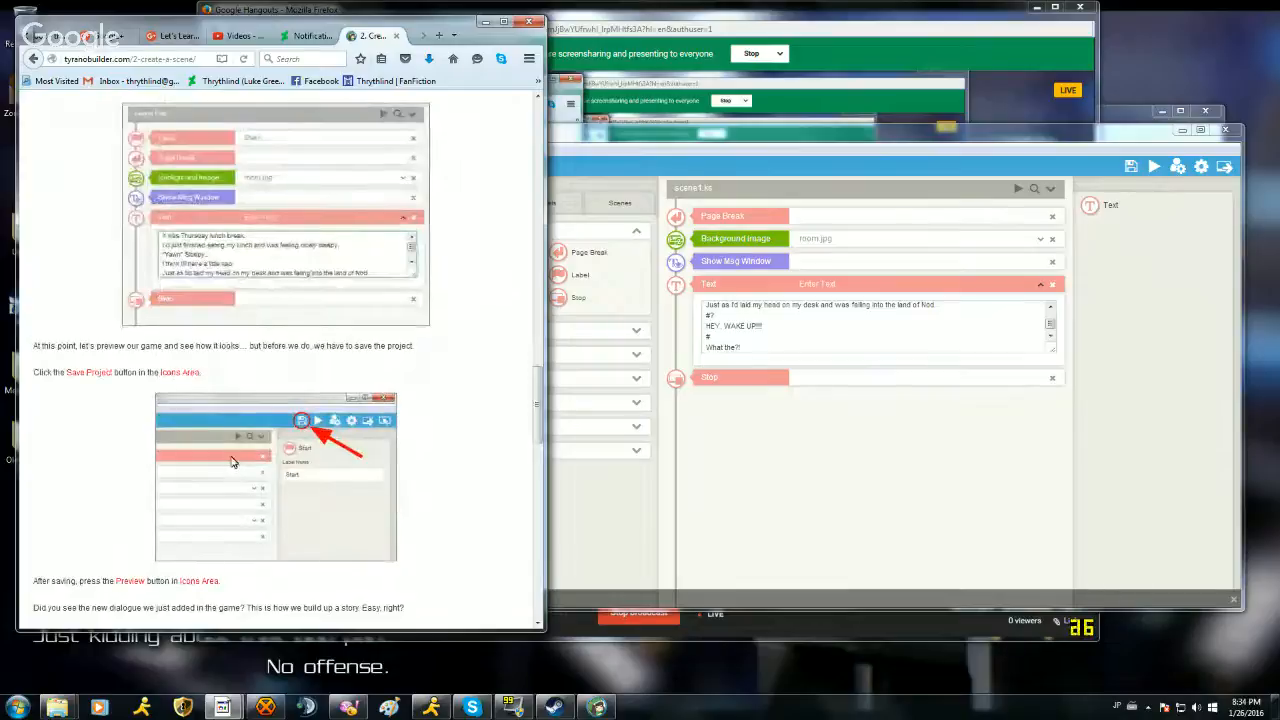
left_click(712, 331)
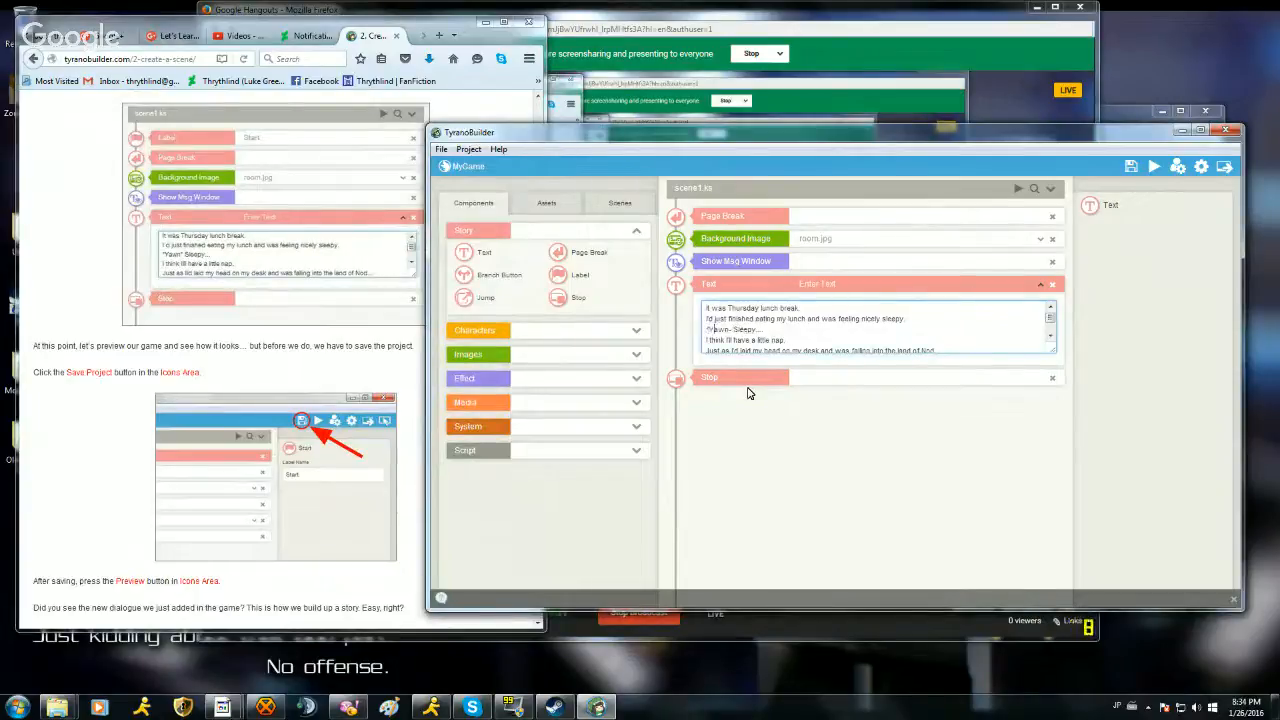
key("BackSpace")
type("*")
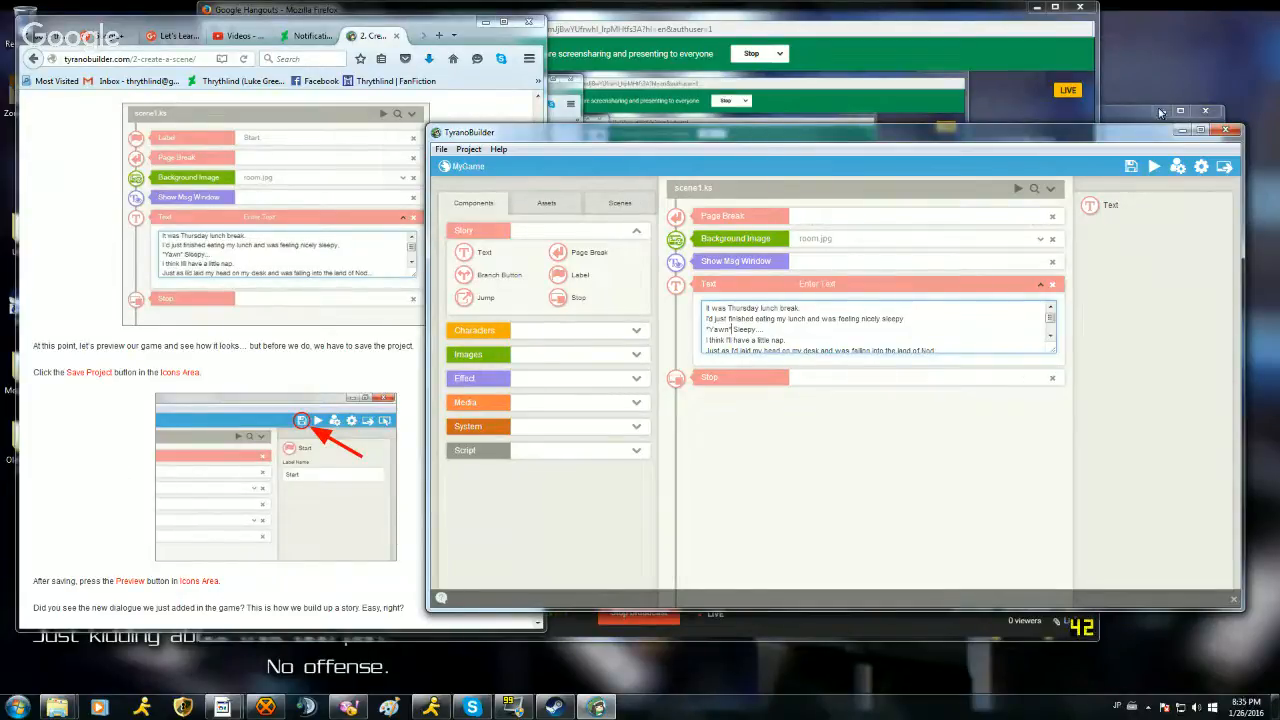
Step: Save the project as the tutorial instructs, preview it and start a new game
left_click(1131, 166)
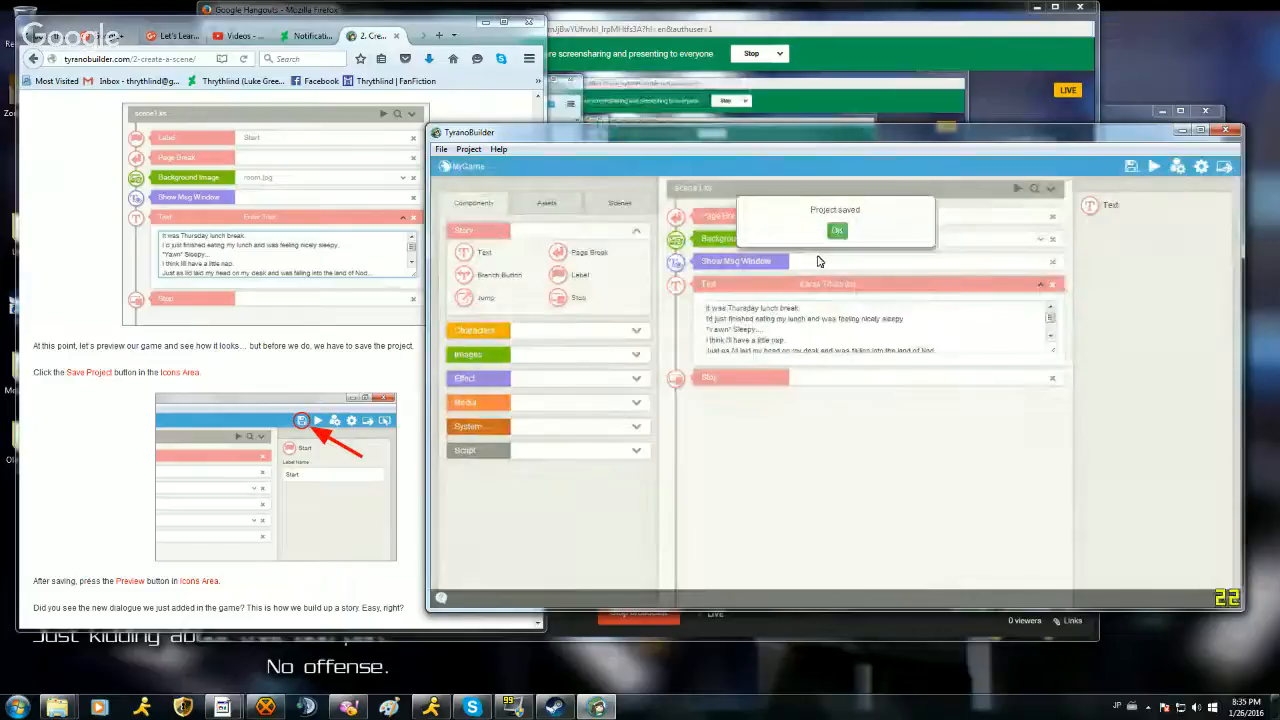
left_click(837, 230)
left_click(40, 520)
scroll(100, 508, "down", 3)
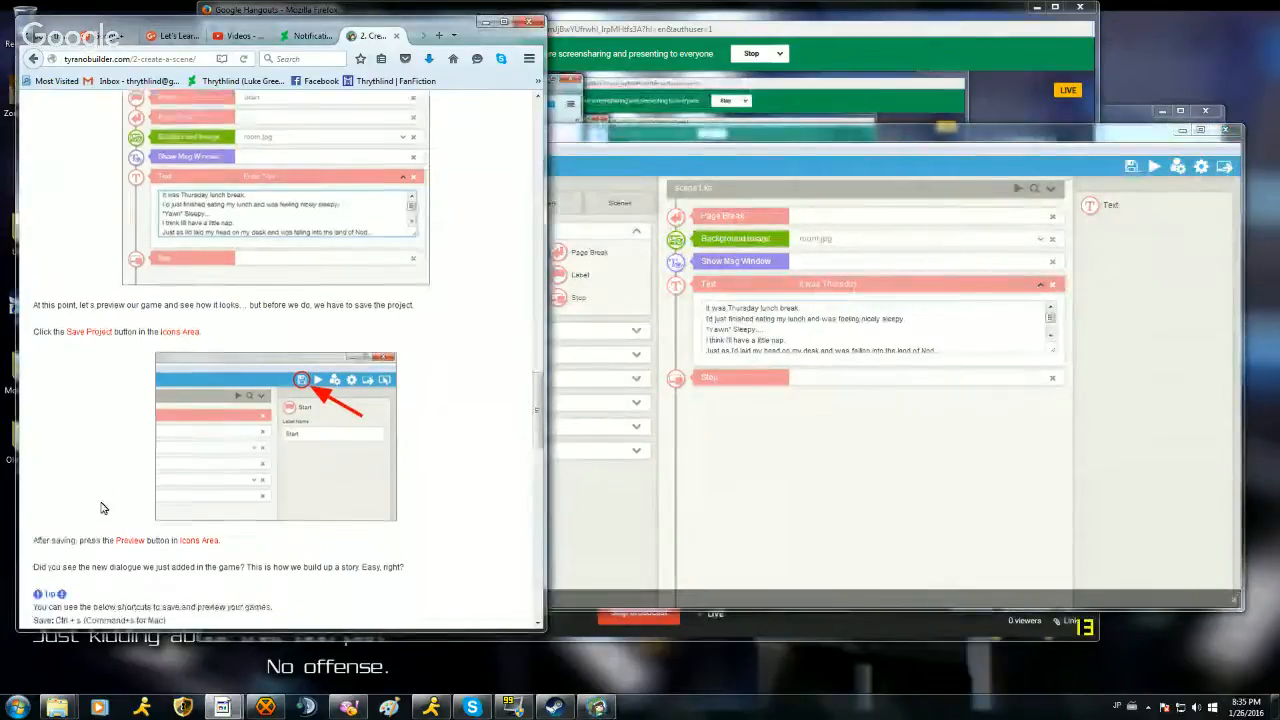
scroll(100, 508, "down", 1)
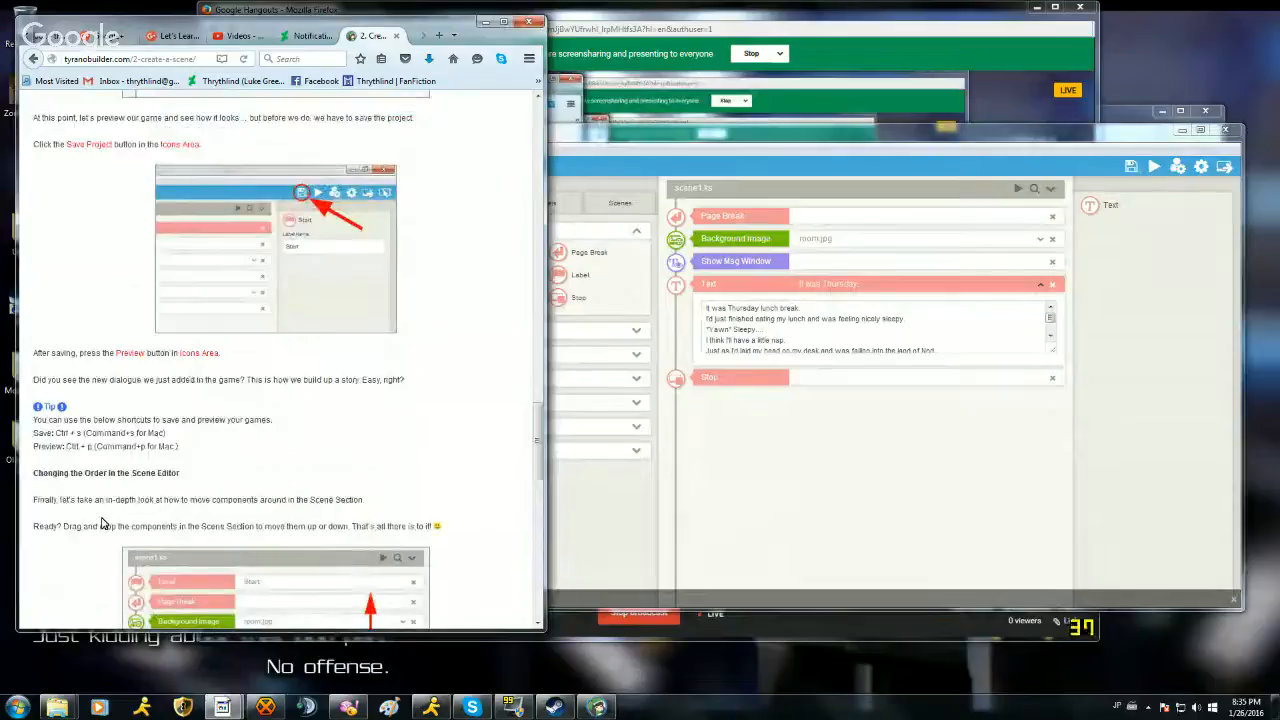
left_click(1153, 167)
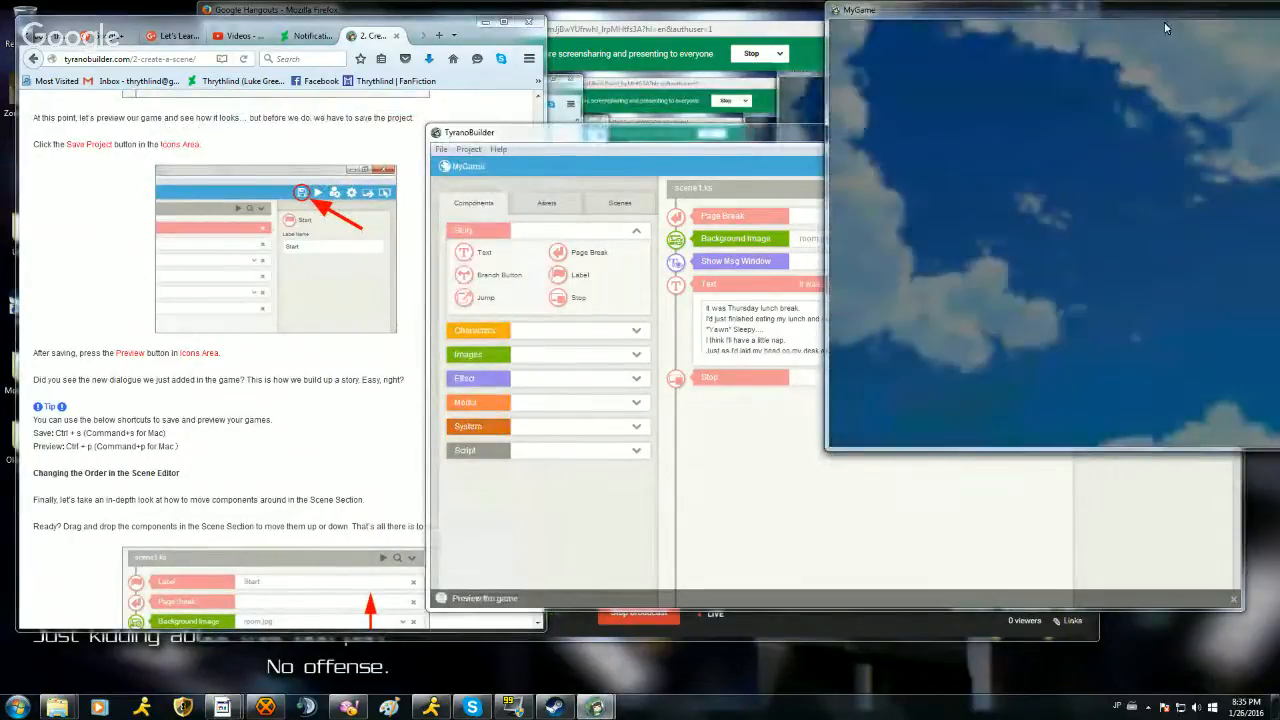
left_click_drag(1156, 10, 785, 54)
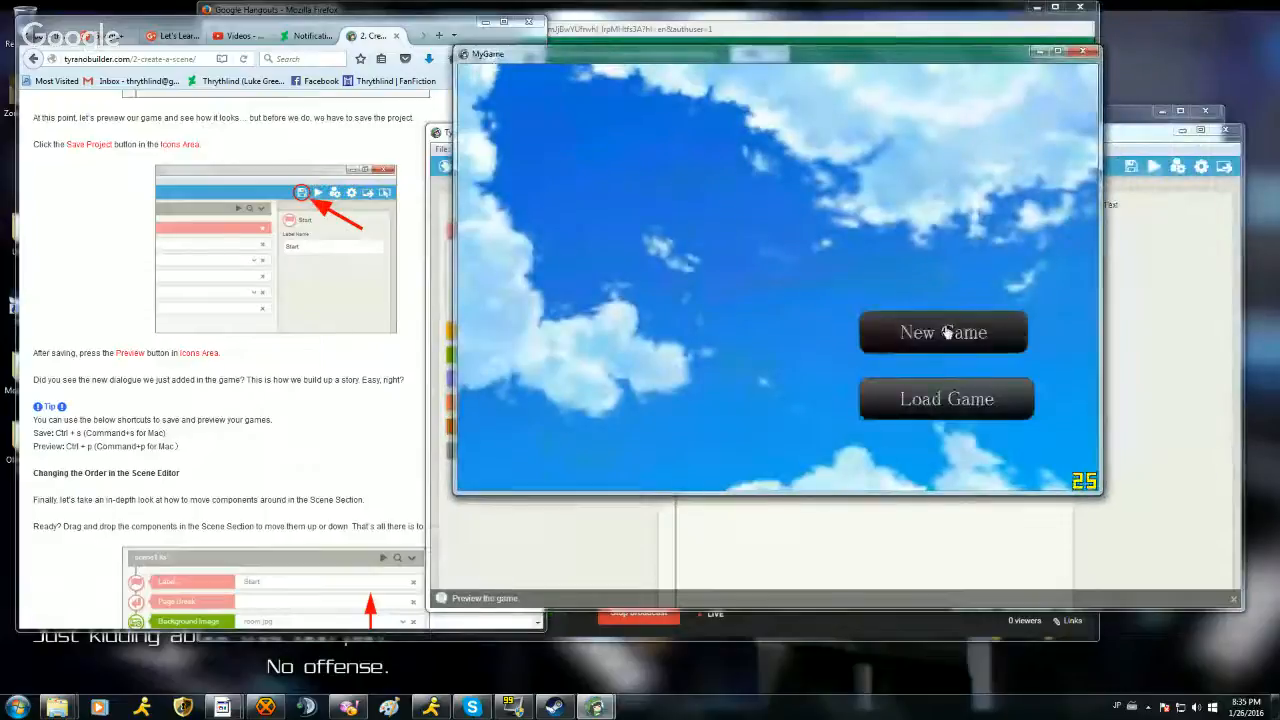
left_click(944, 330)
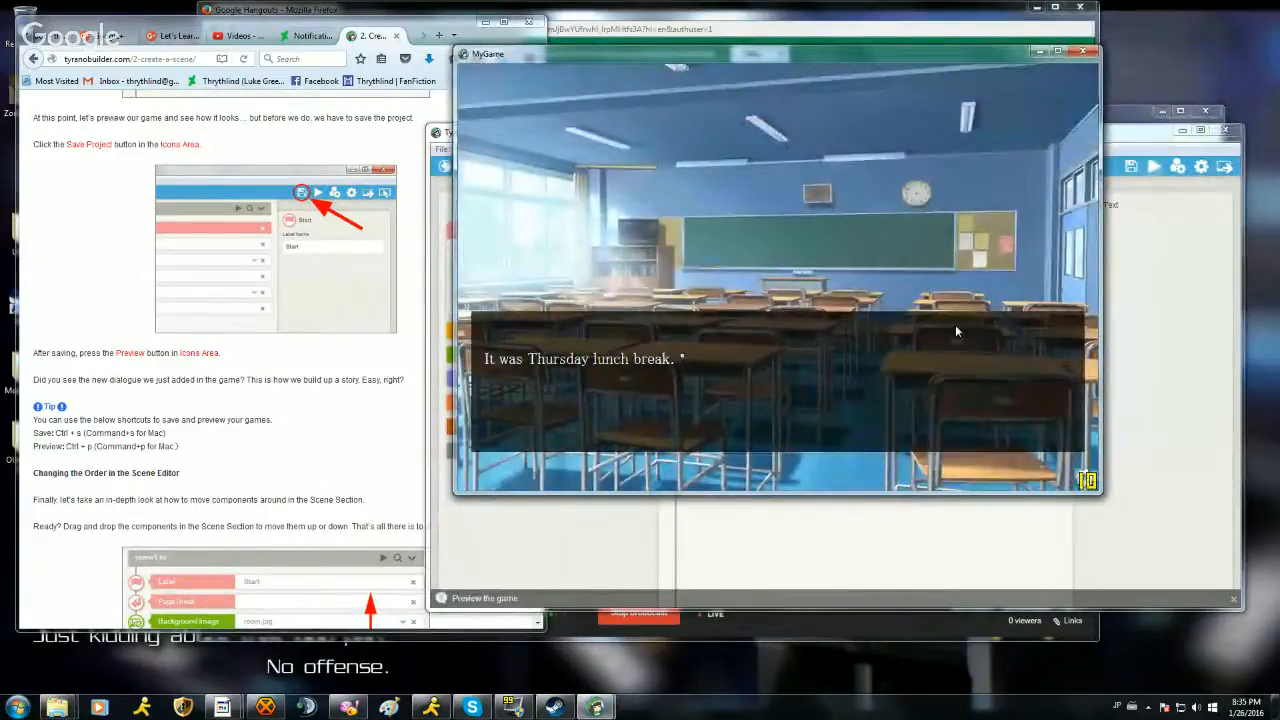
Step: Play through the scene's dialogue in the preview up to "What the?!" and close the preview
left_click(955, 326)
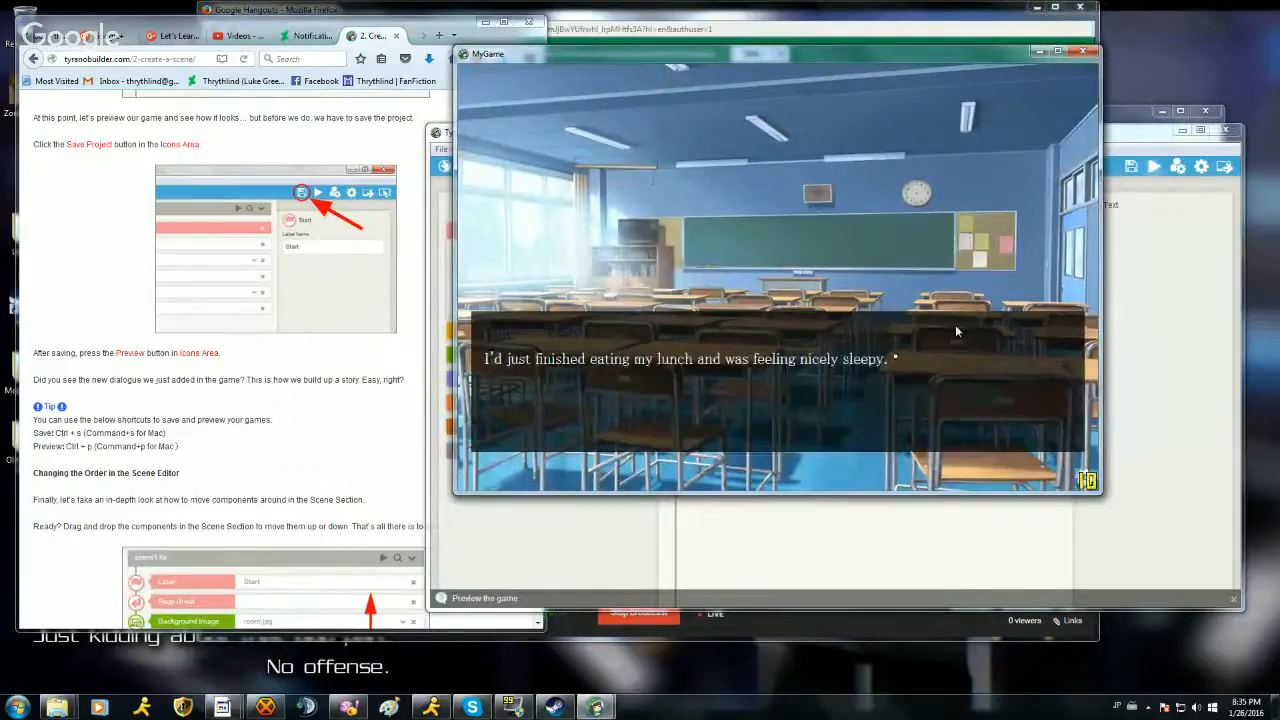
left_click(955, 324)
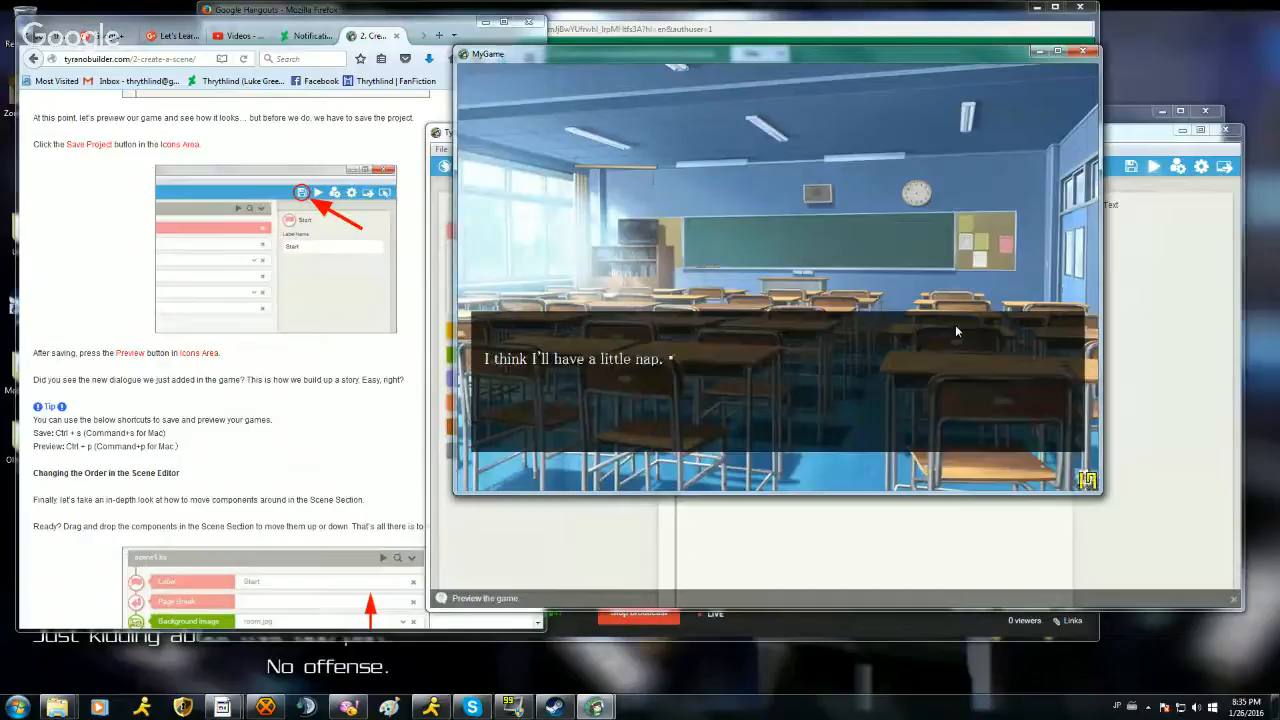
left_click(955, 324)
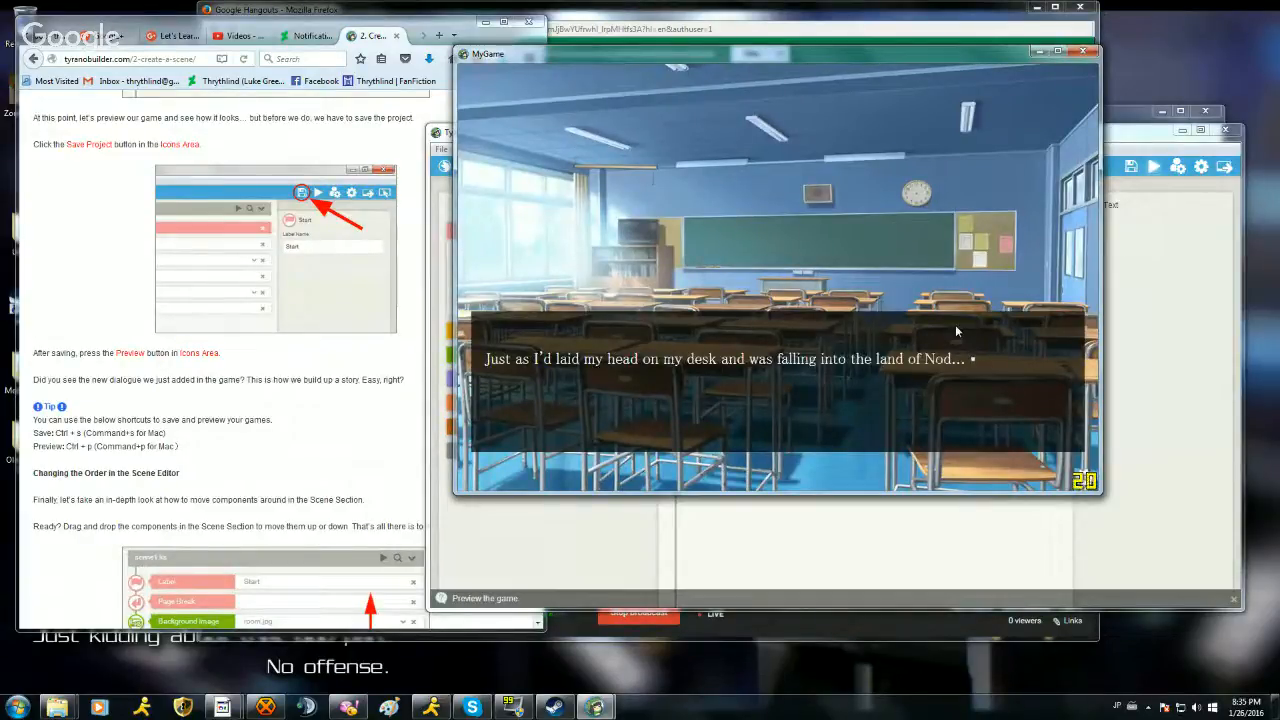
left_click(955, 324)
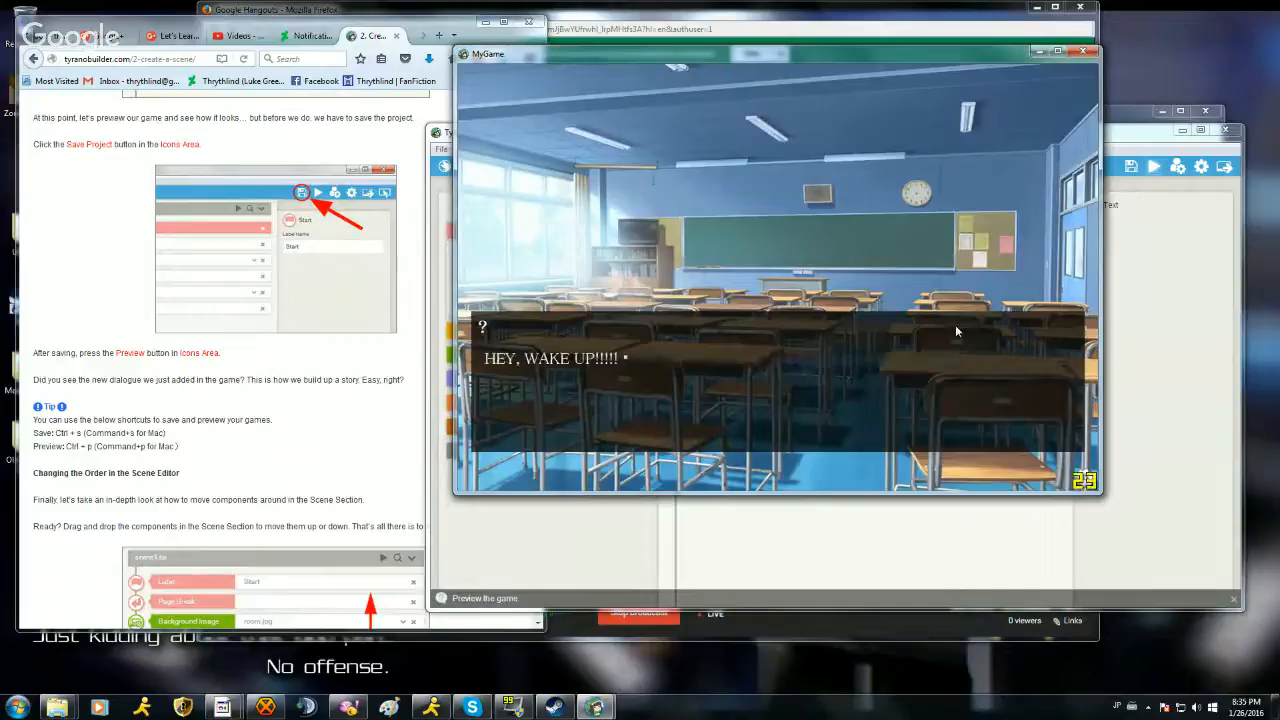
left_click(955, 324)
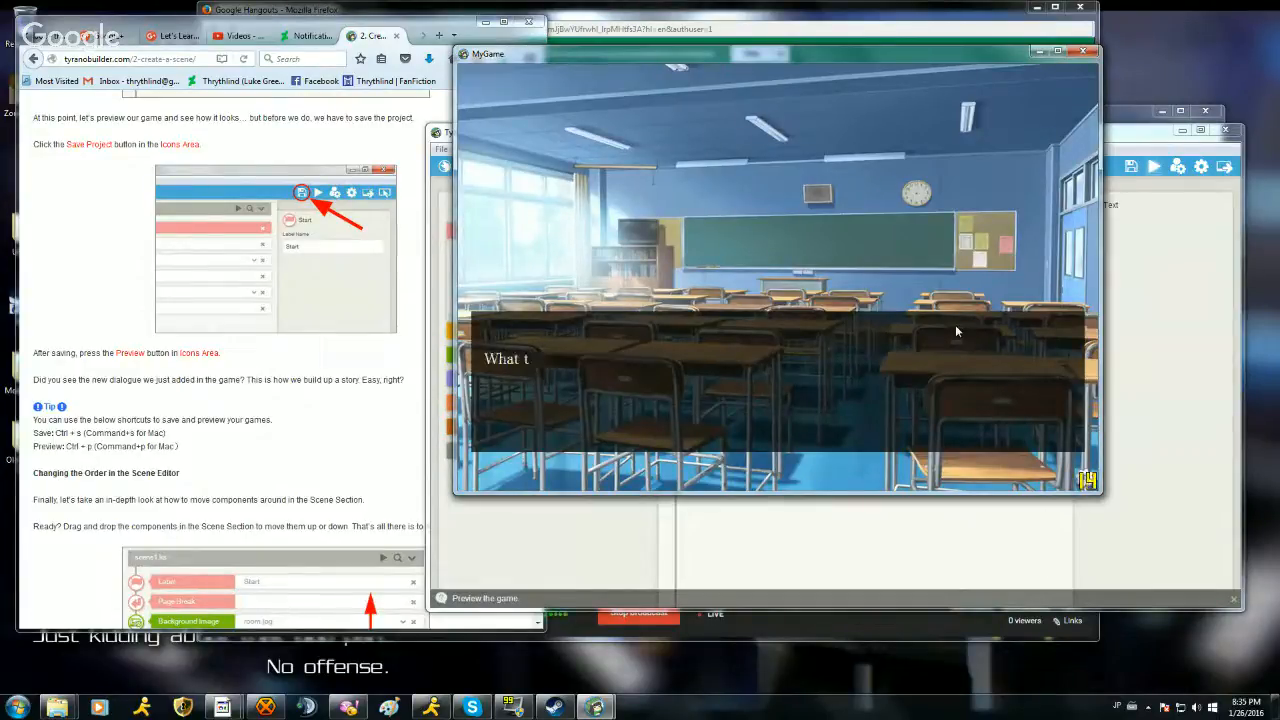
left_click(955, 324)
left_click(1082, 51)
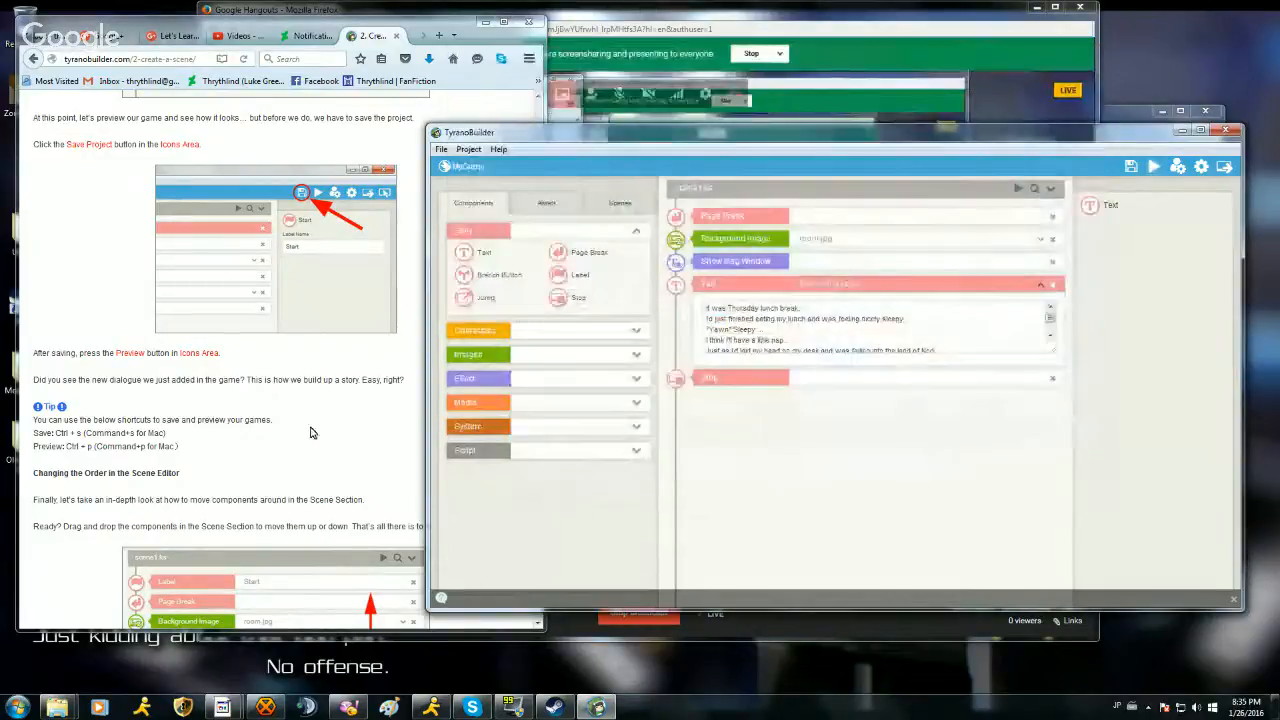
Step: Read the tutorial's section on changing component order and its tips on expanding components, with the browser maximized
left_click(320, 443)
scroll(321, 446, "down", 3)
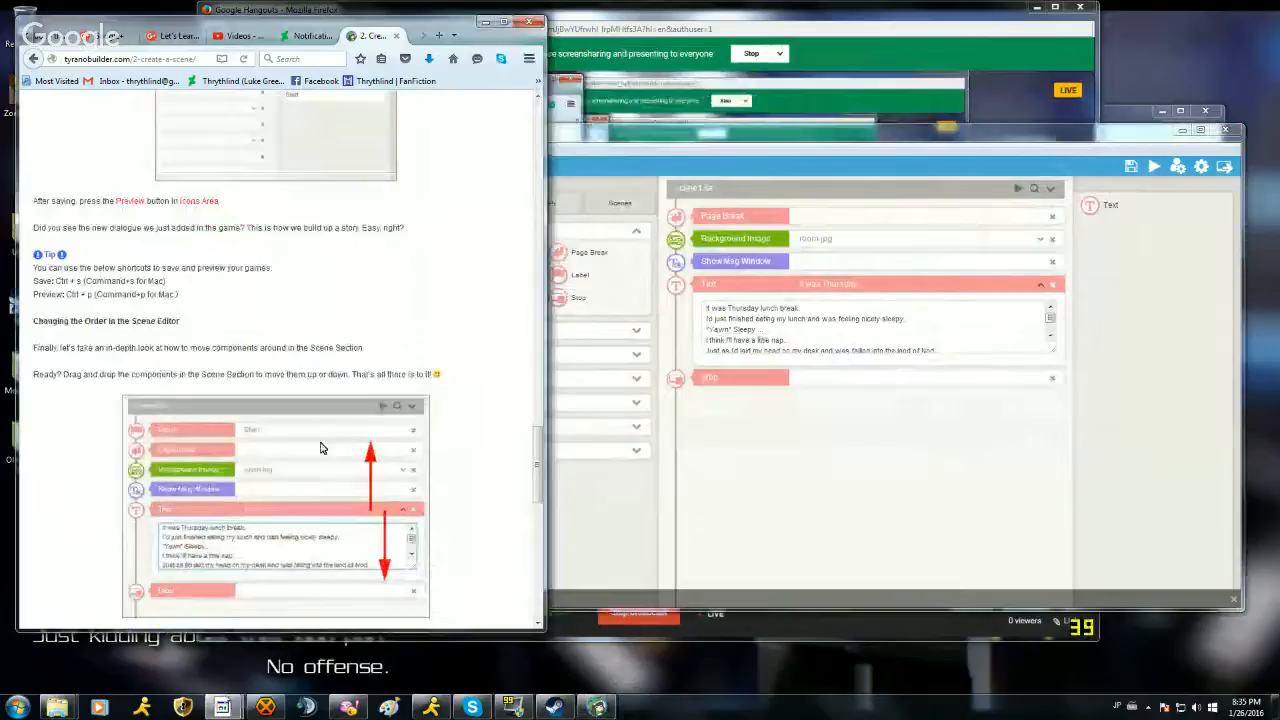
scroll(321, 447, "down", 2)
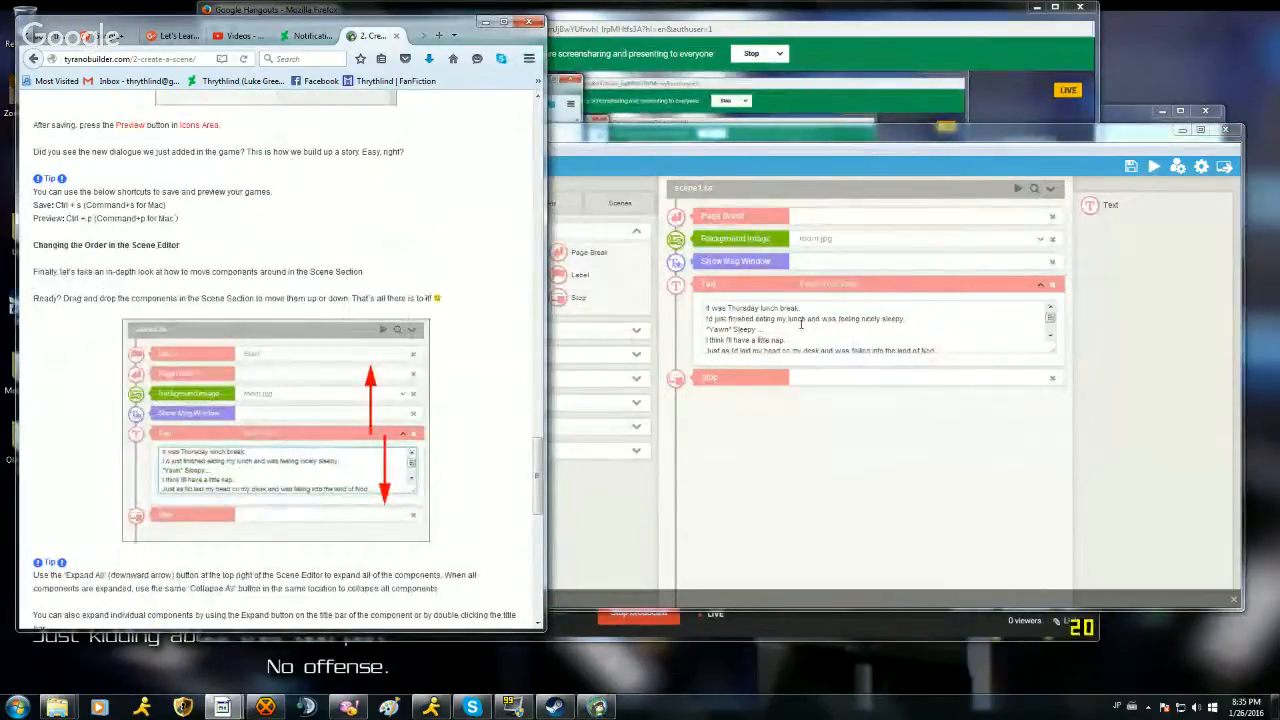
left_click(505, 22)
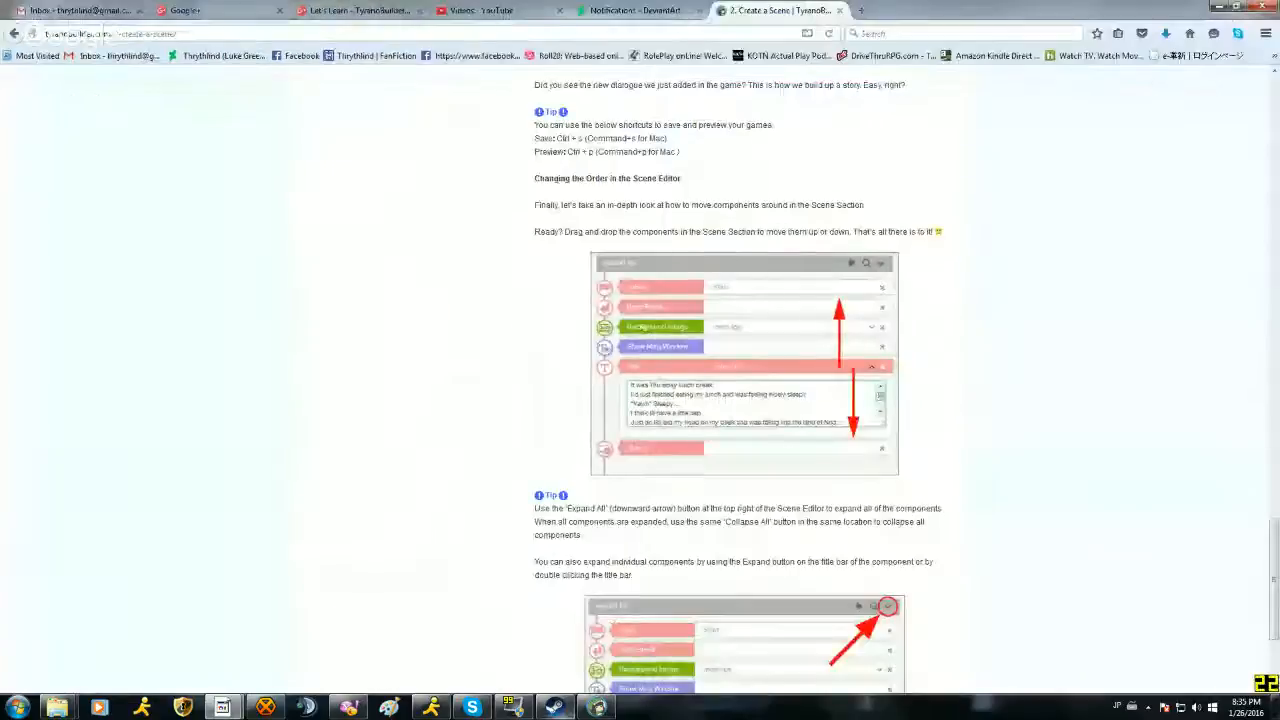
left_click(597, 707)
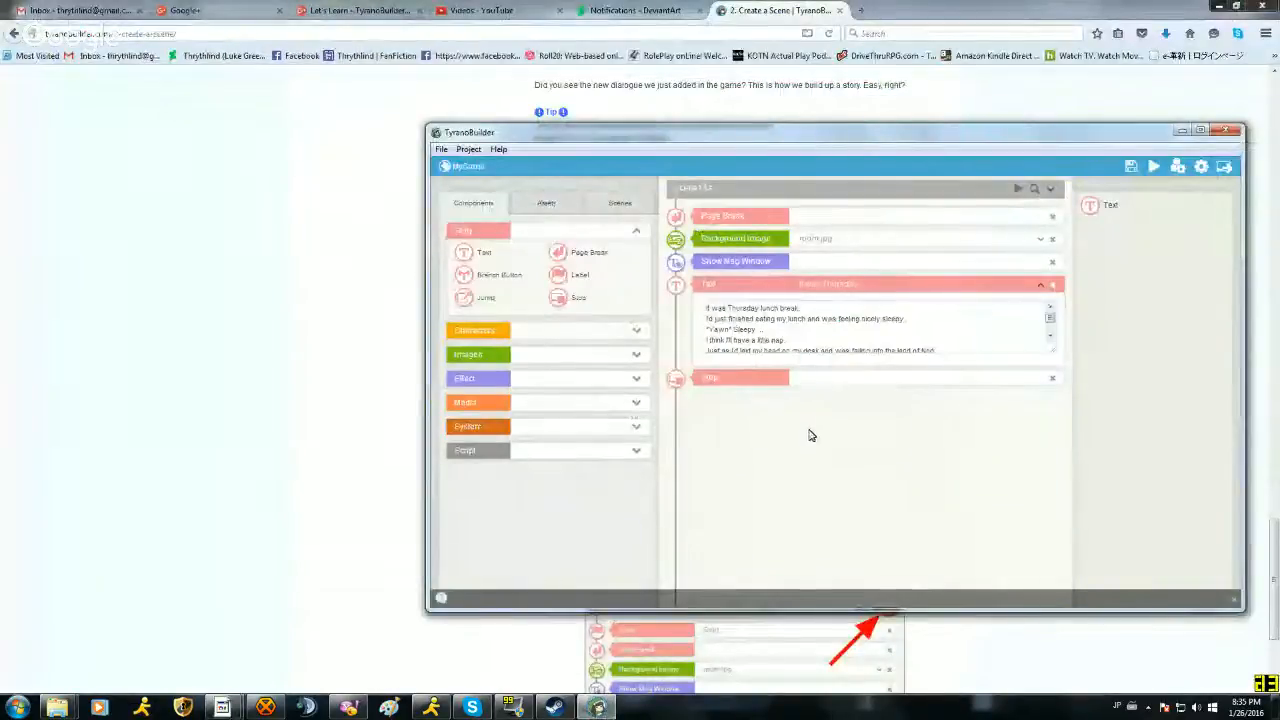
left_click(345, 303)
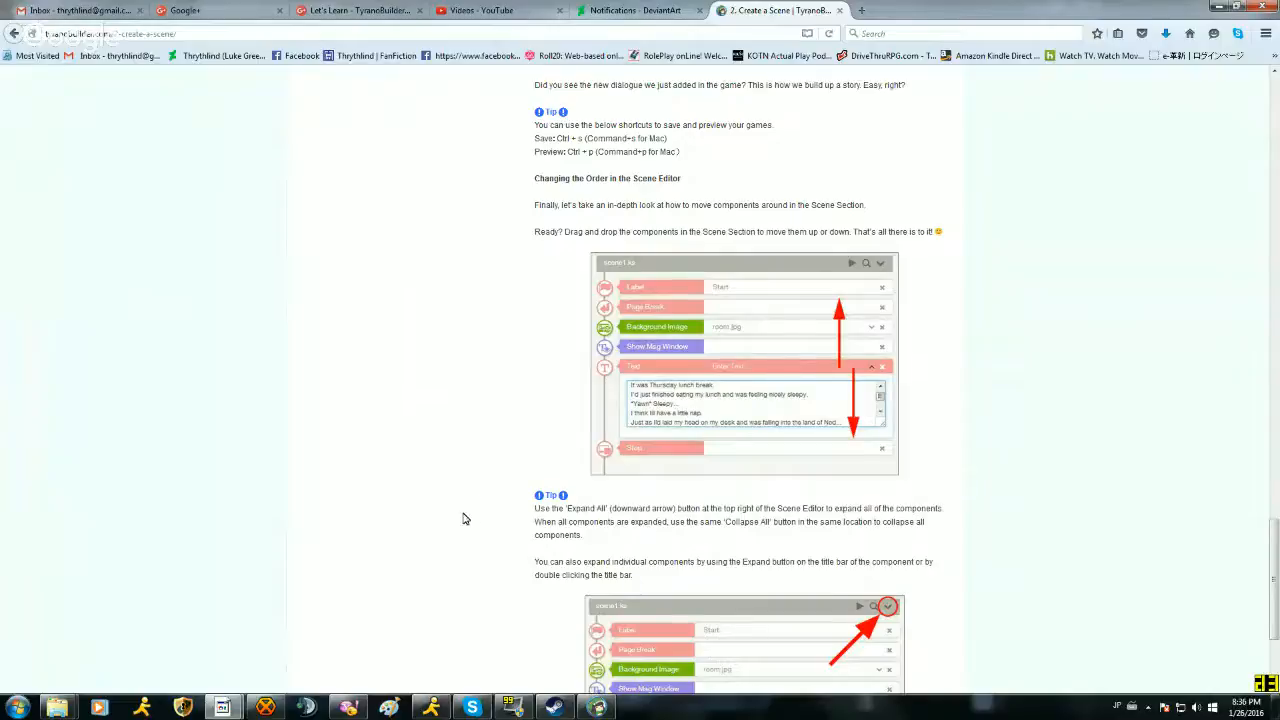
scroll(748, 513, "down", 3)
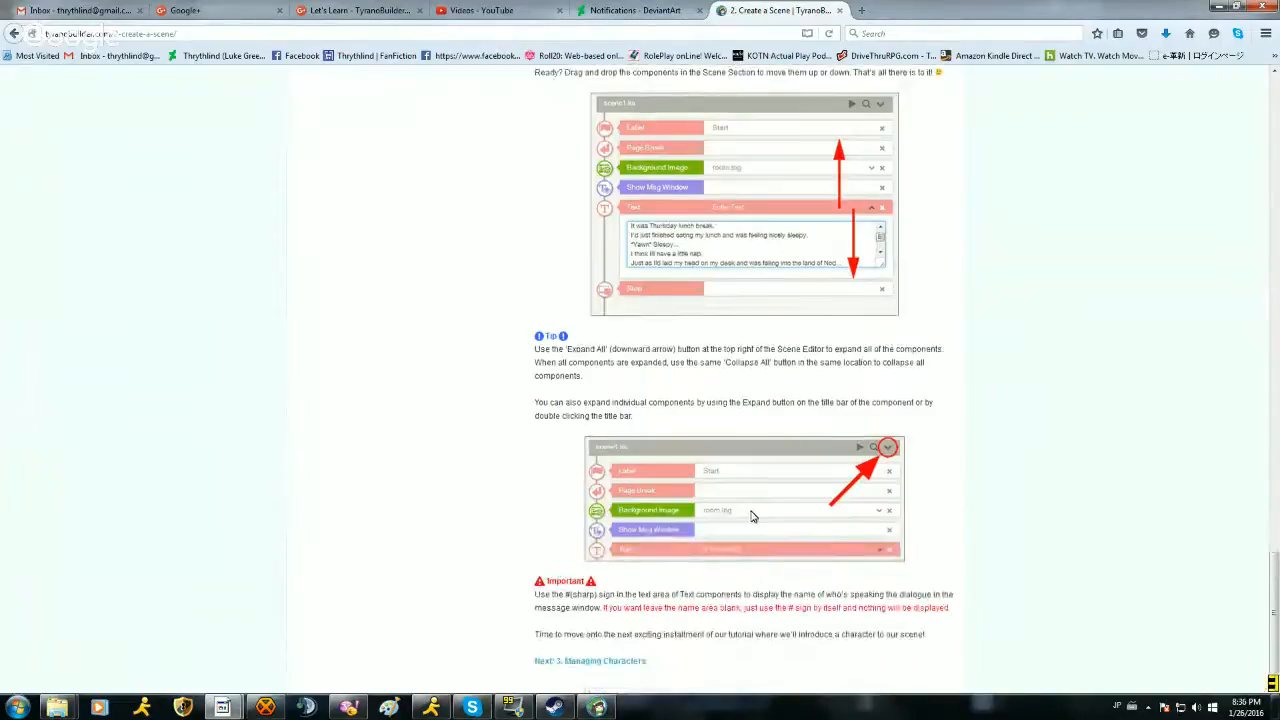
left_click(593, 710)
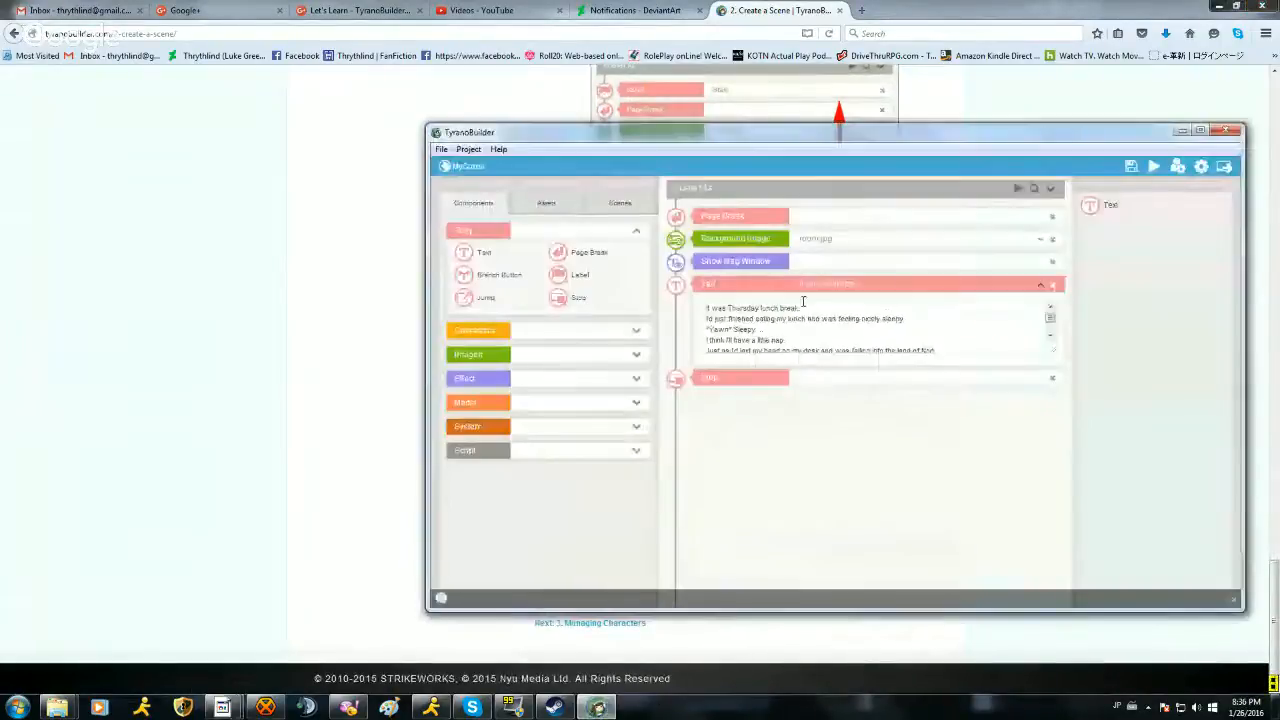
mouse_move(771, 289)
left_mouse_down()
mouse_move(758, 199)
mouse_move(775, 347)
mouse_move(770, 295)
left_mouse_up()
left_click(313, 392)
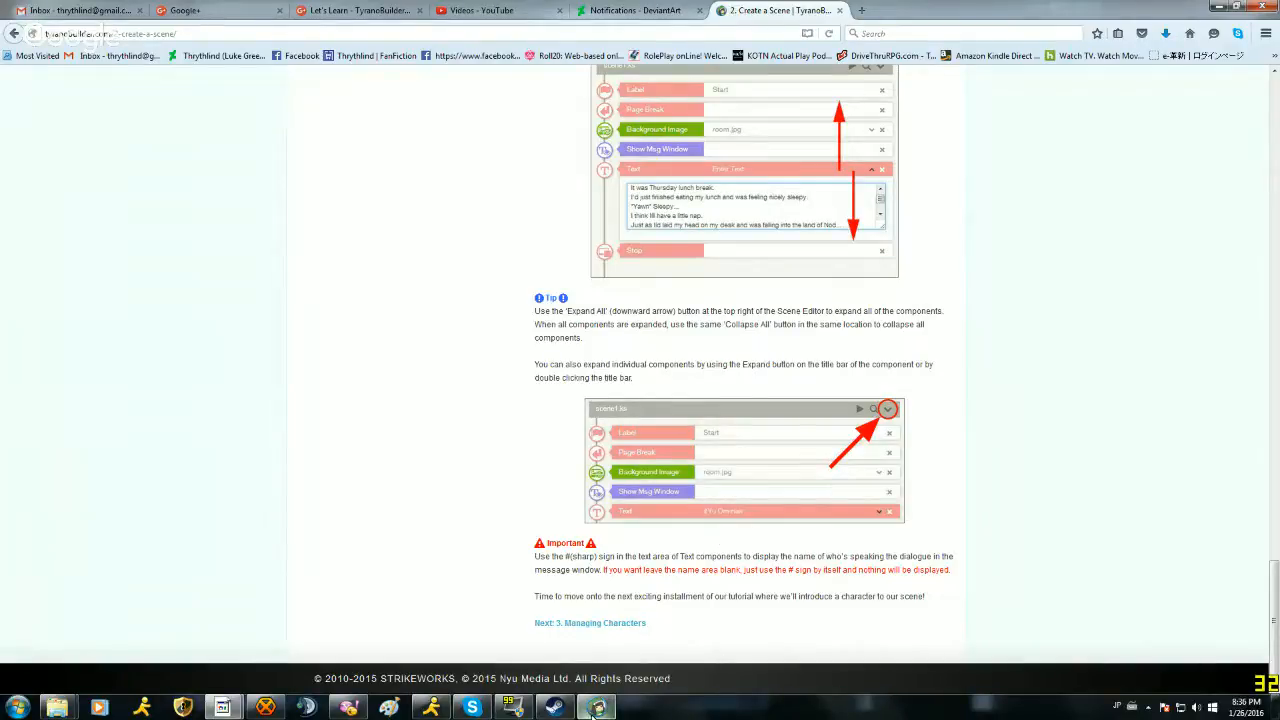
Step: Return to TyranoBuilder and toggle expanding and collapsing all components of scene1.ks, leaving them expanded
mouse_move(594, 712)
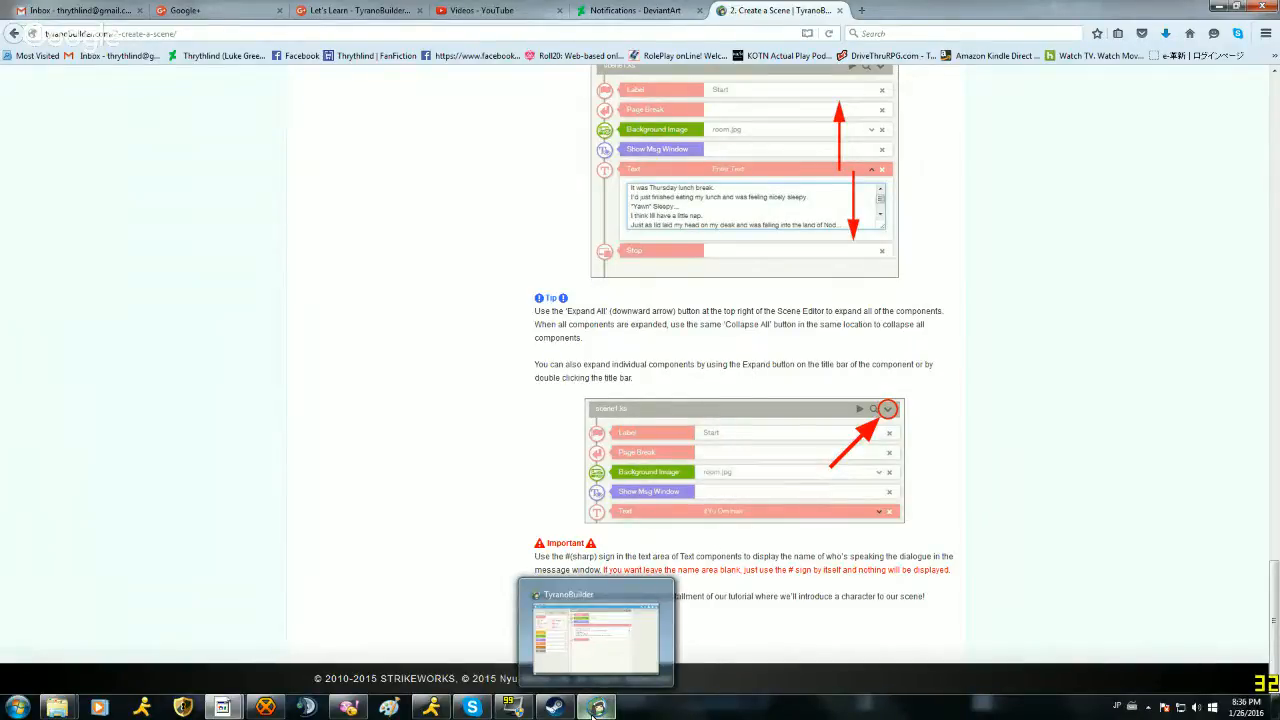
left_click(596, 708)
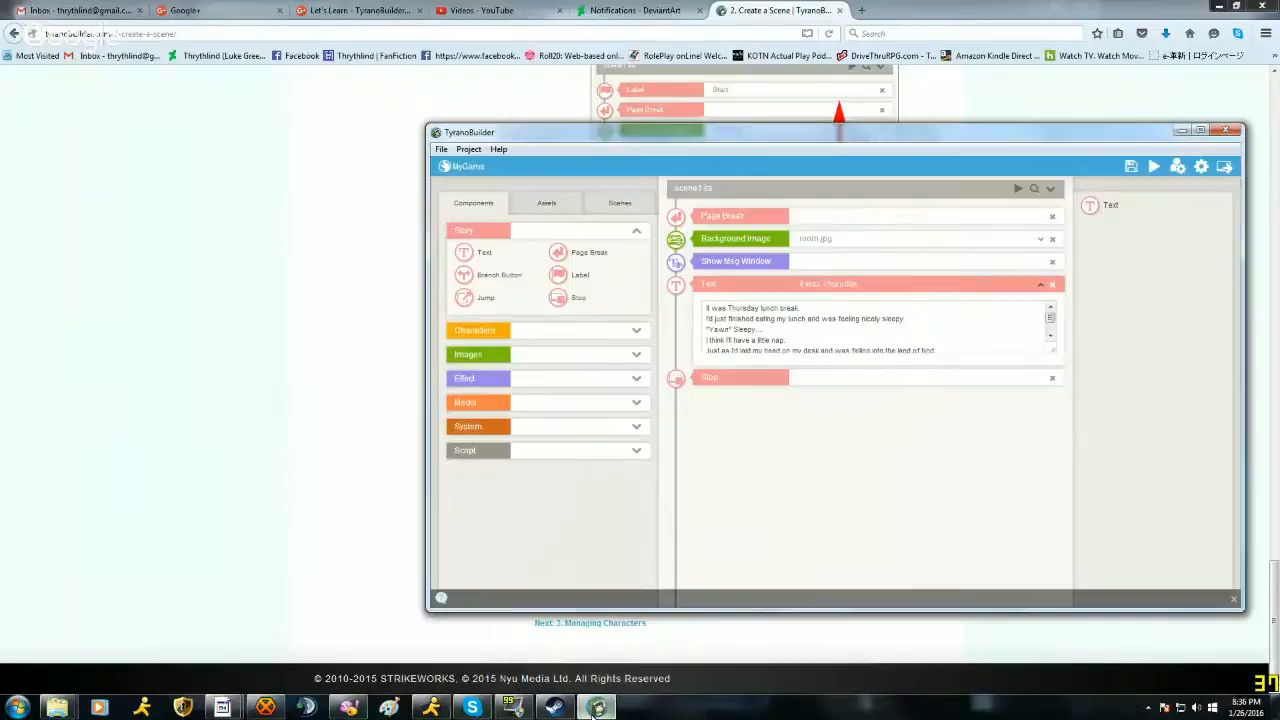
left_click(1052, 191)
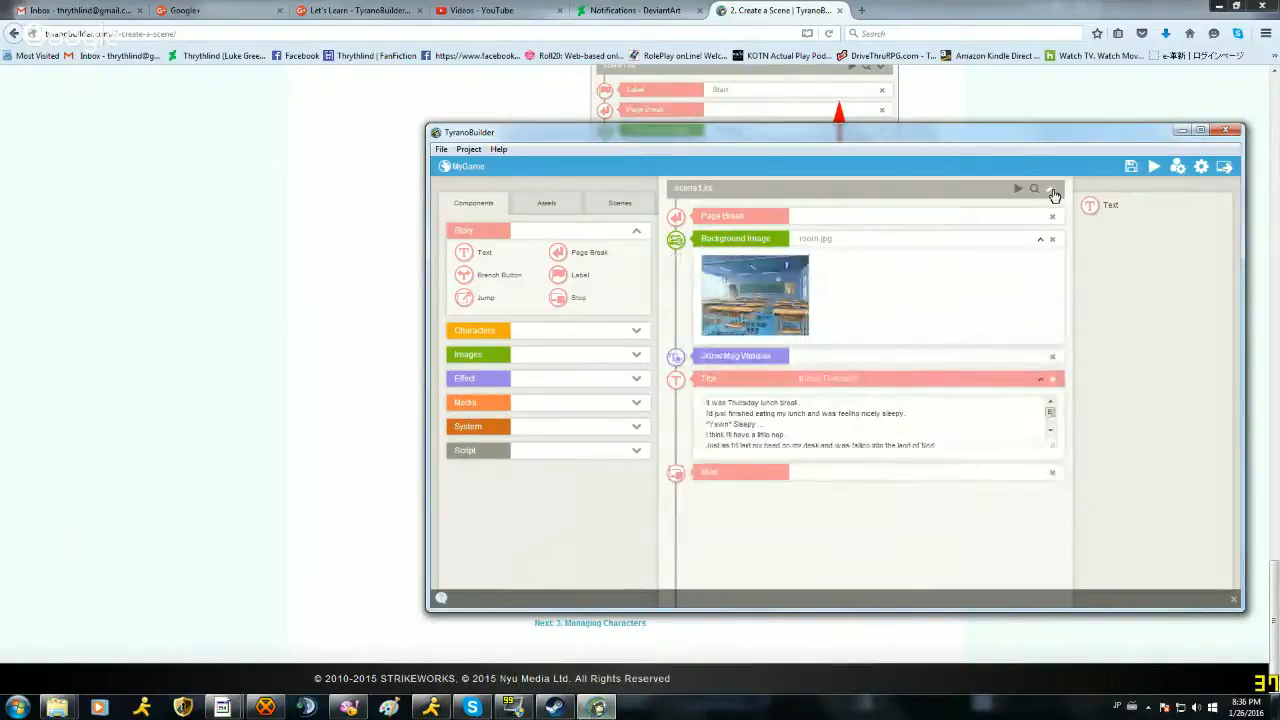
left_click(1053, 192)
left_click(1053, 192)
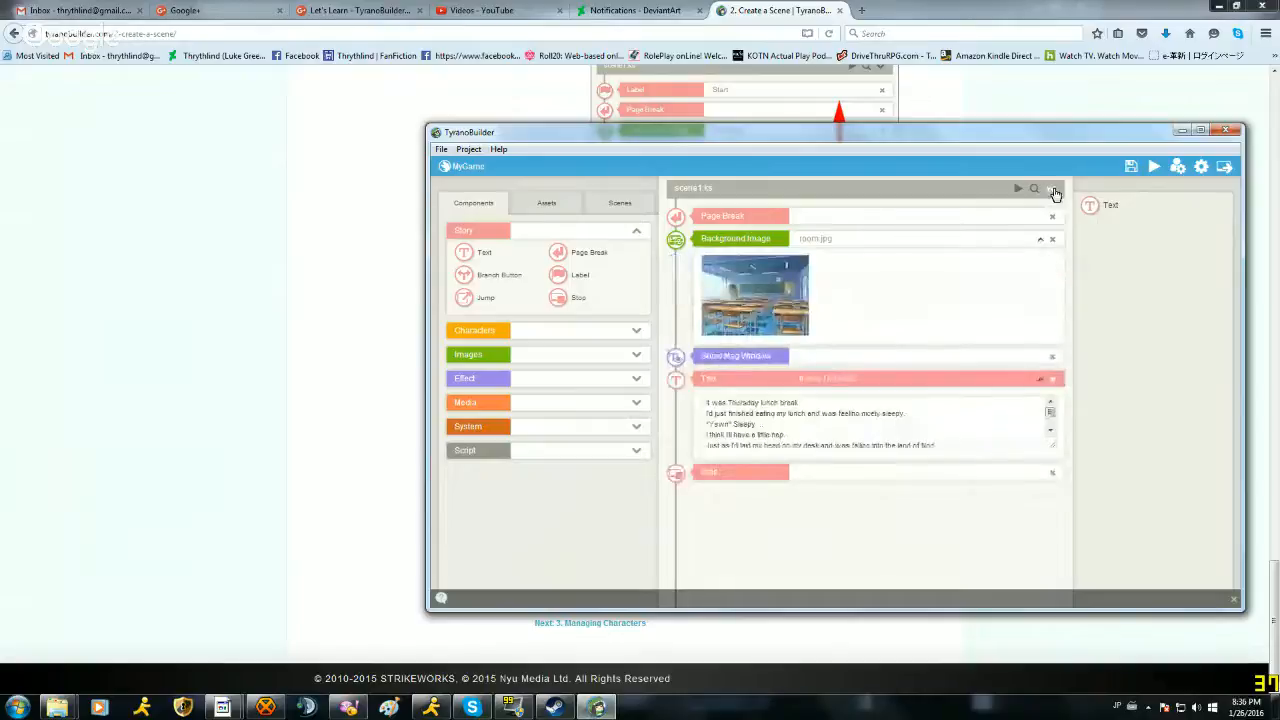
left_click(826, 217)
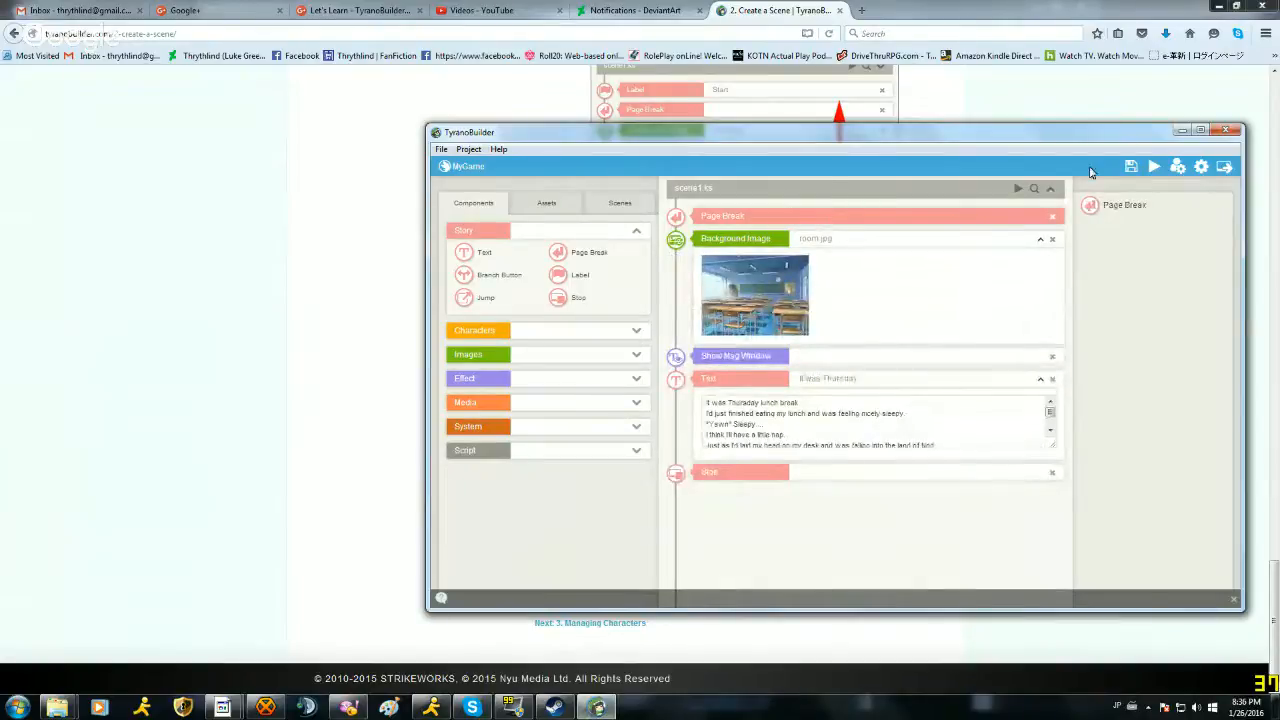
left_click(1052, 191)
left_click(1053, 190)
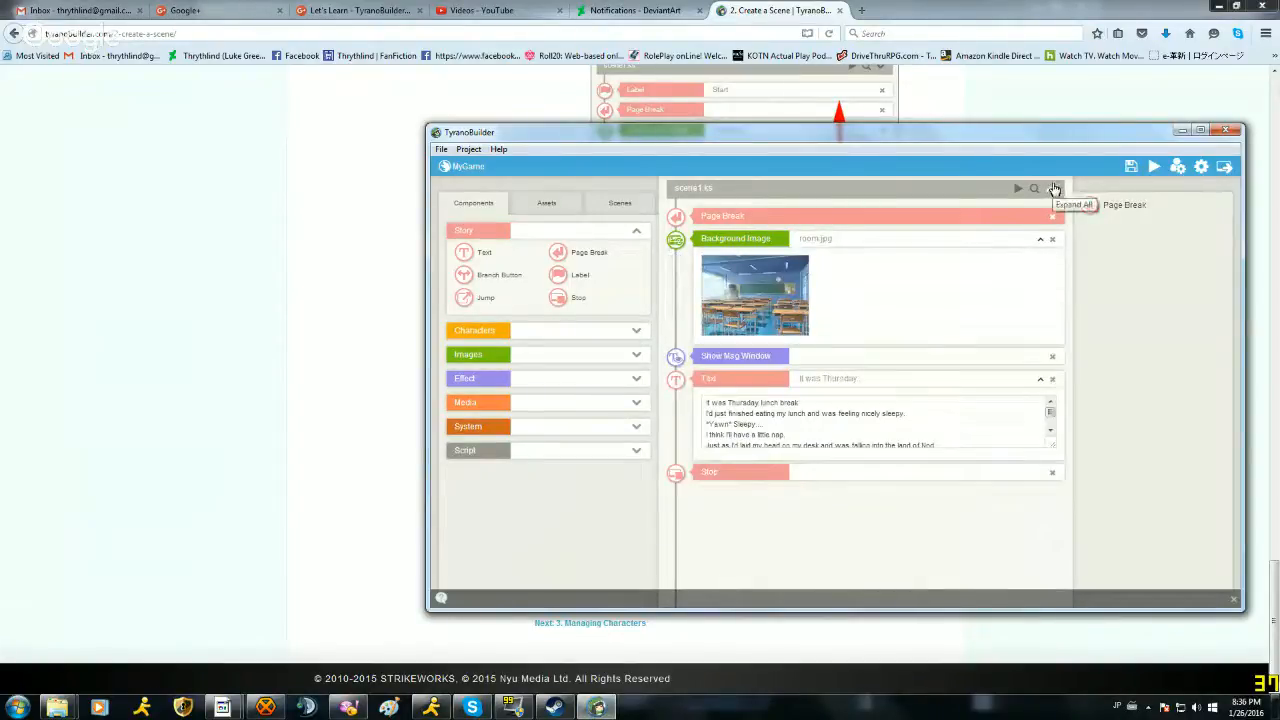
Step: Open the tutorial chapter "3. Managing Characters" in the browser, read its Adding Characters instructions, and return to TyranoBuilder
left_click(325, 310)
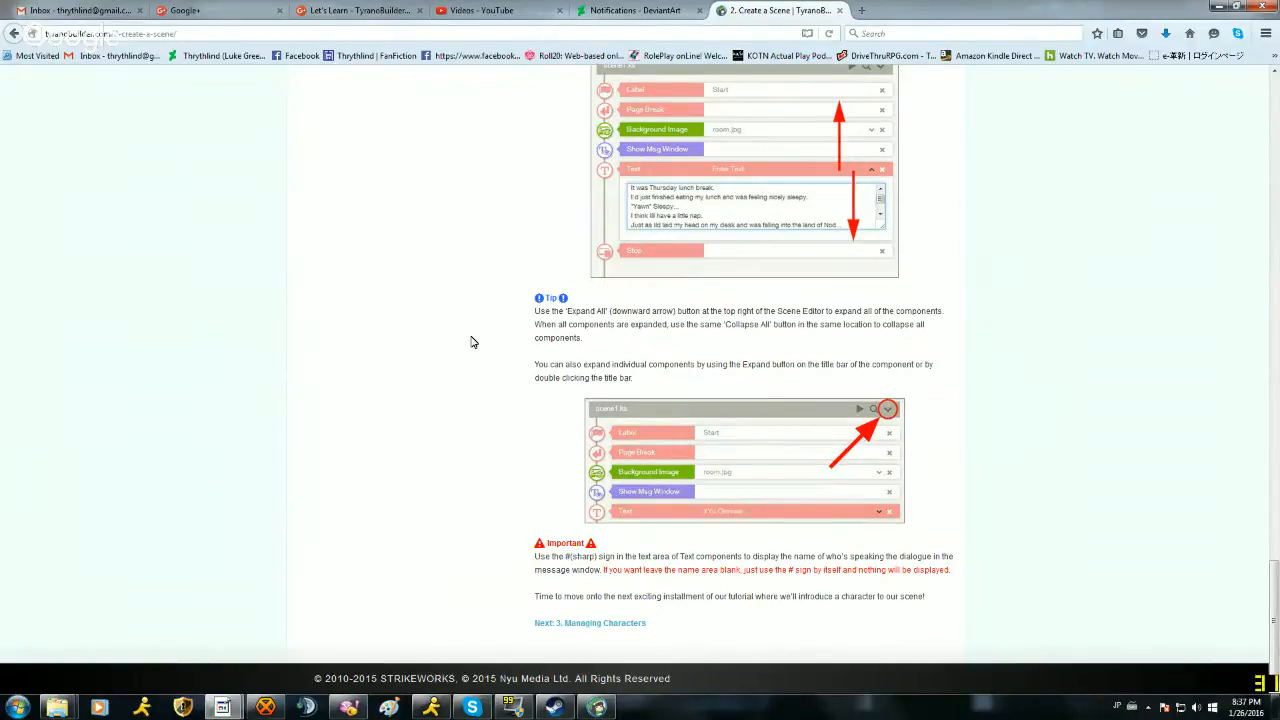
left_click(601, 625)
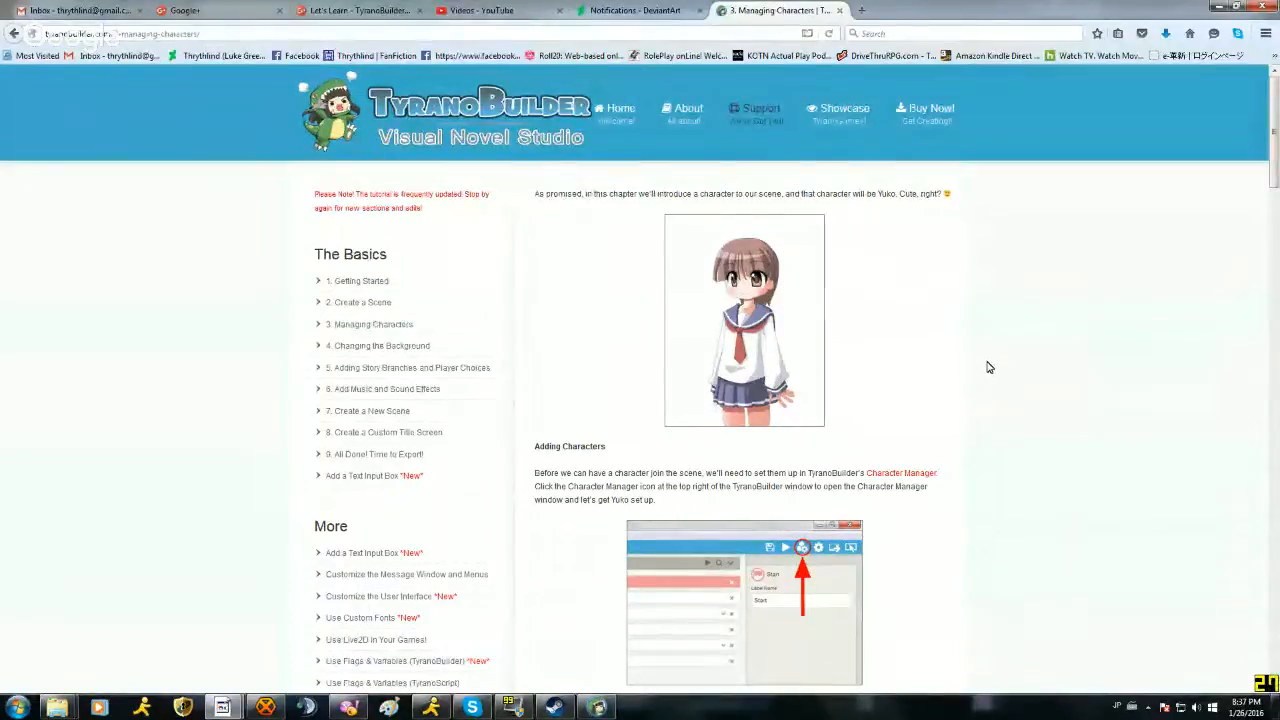
scroll(988, 366, "down", 2)
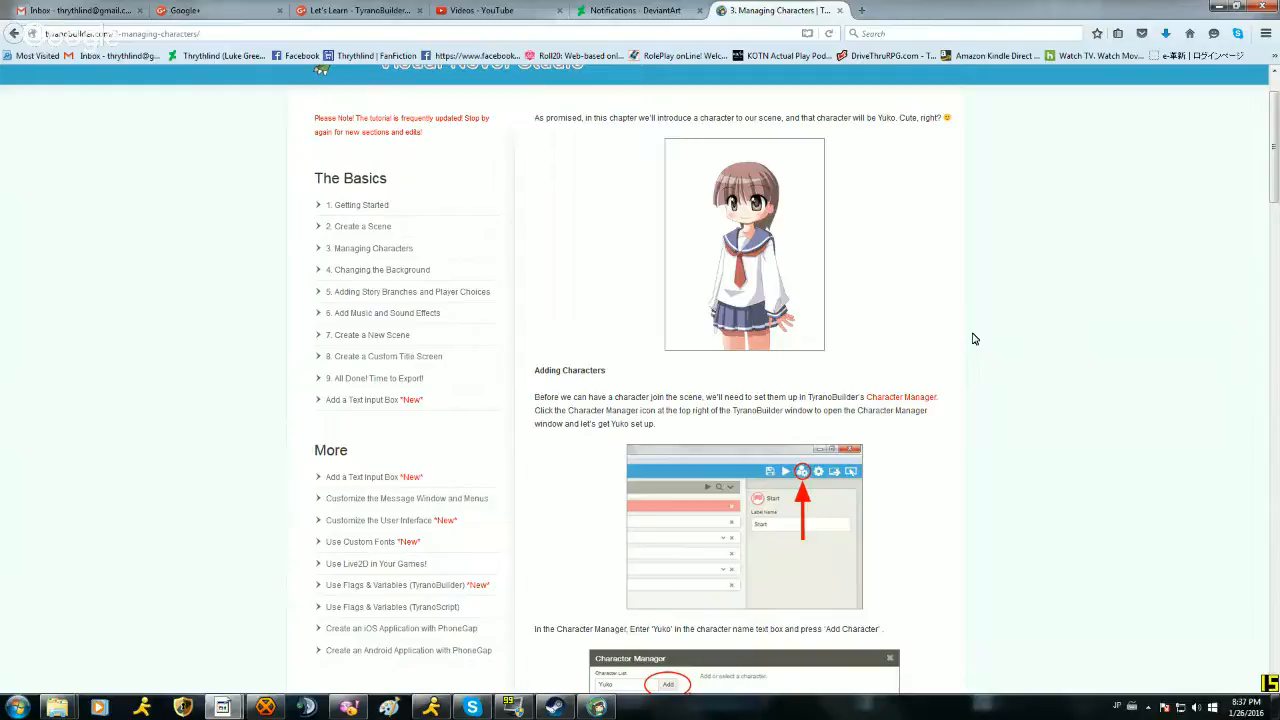
scroll(866, 330, "down", 5)
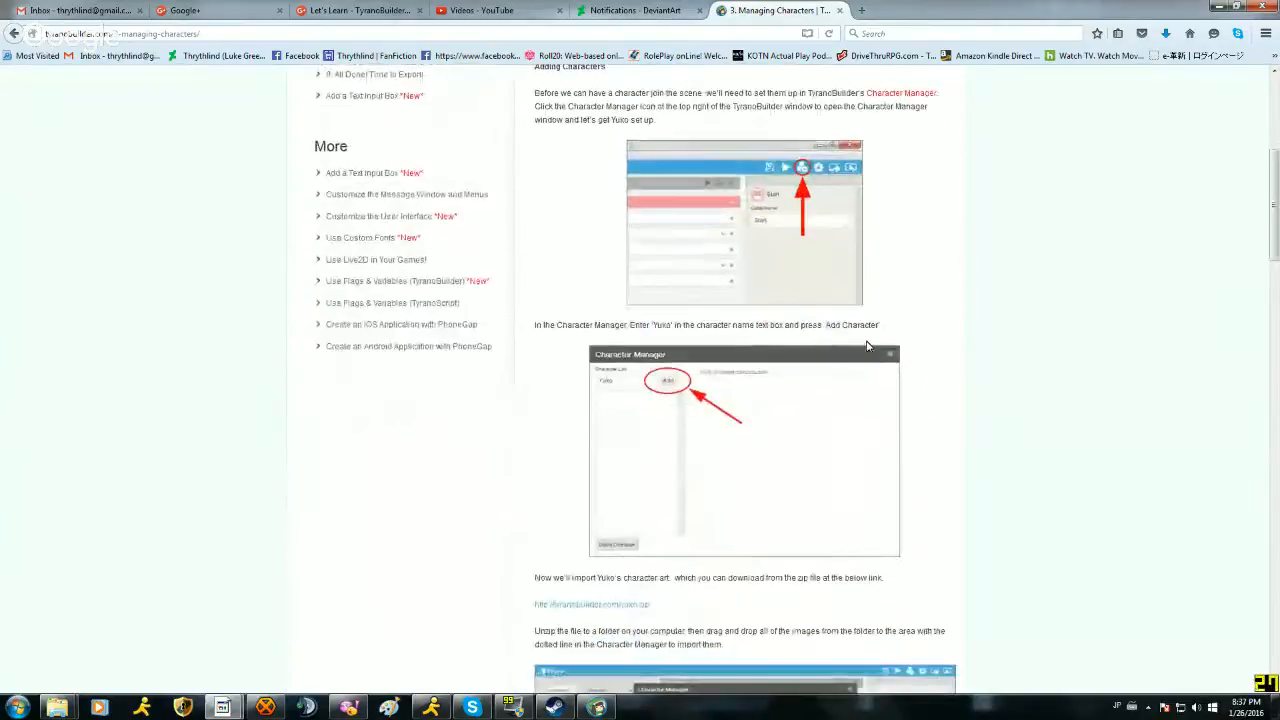
left_click(597, 707)
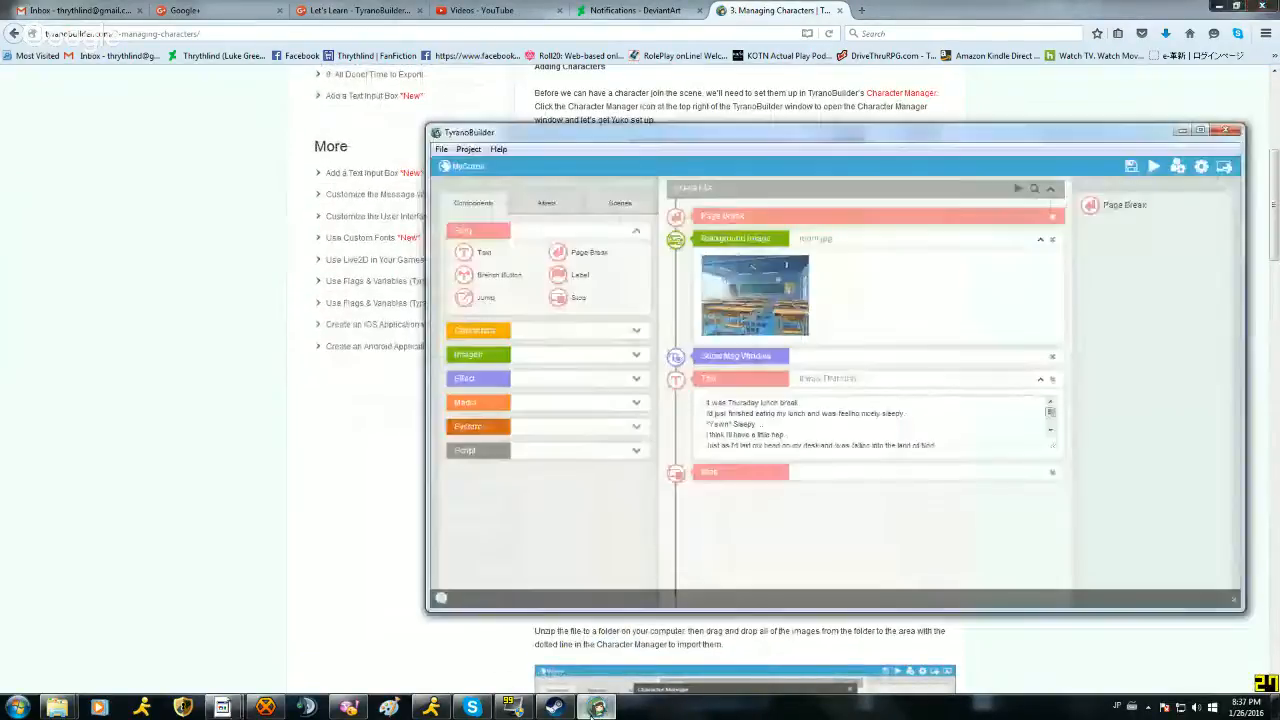
Step: Open the Character Manager, check the tutorial's instructions, and add a character named Yuko
left_click(1178, 166)
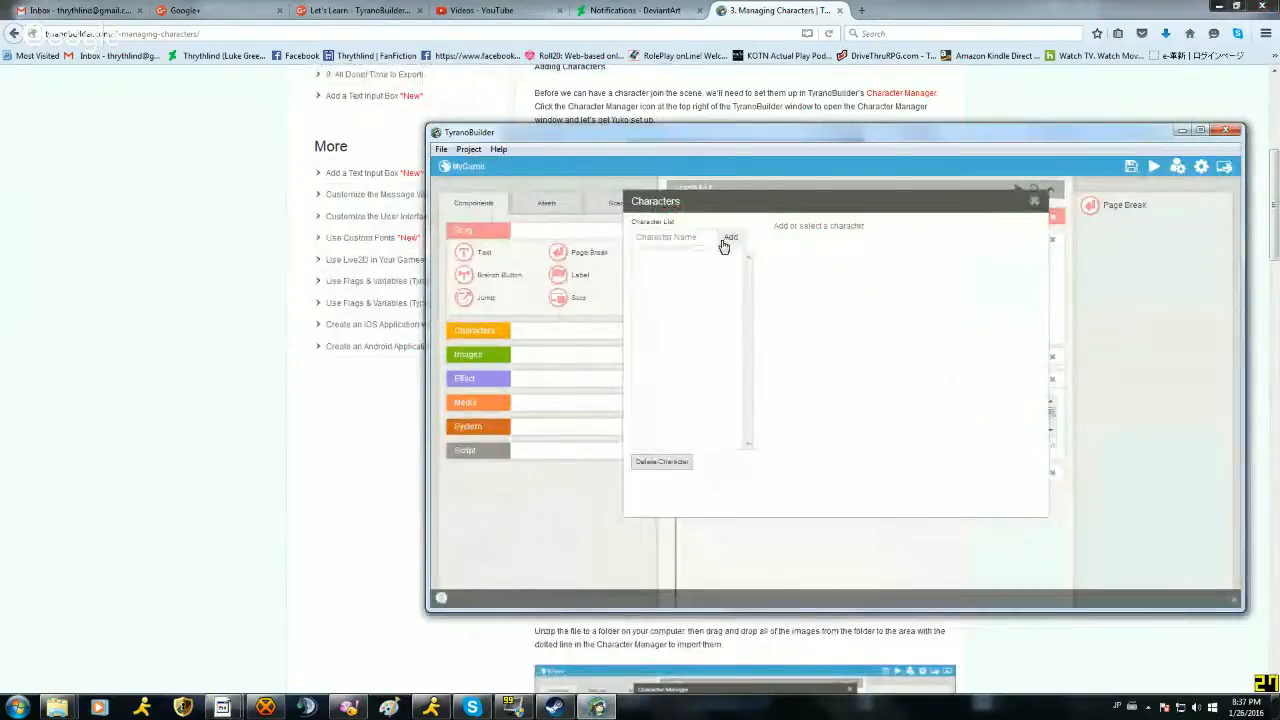
left_click(299, 338)
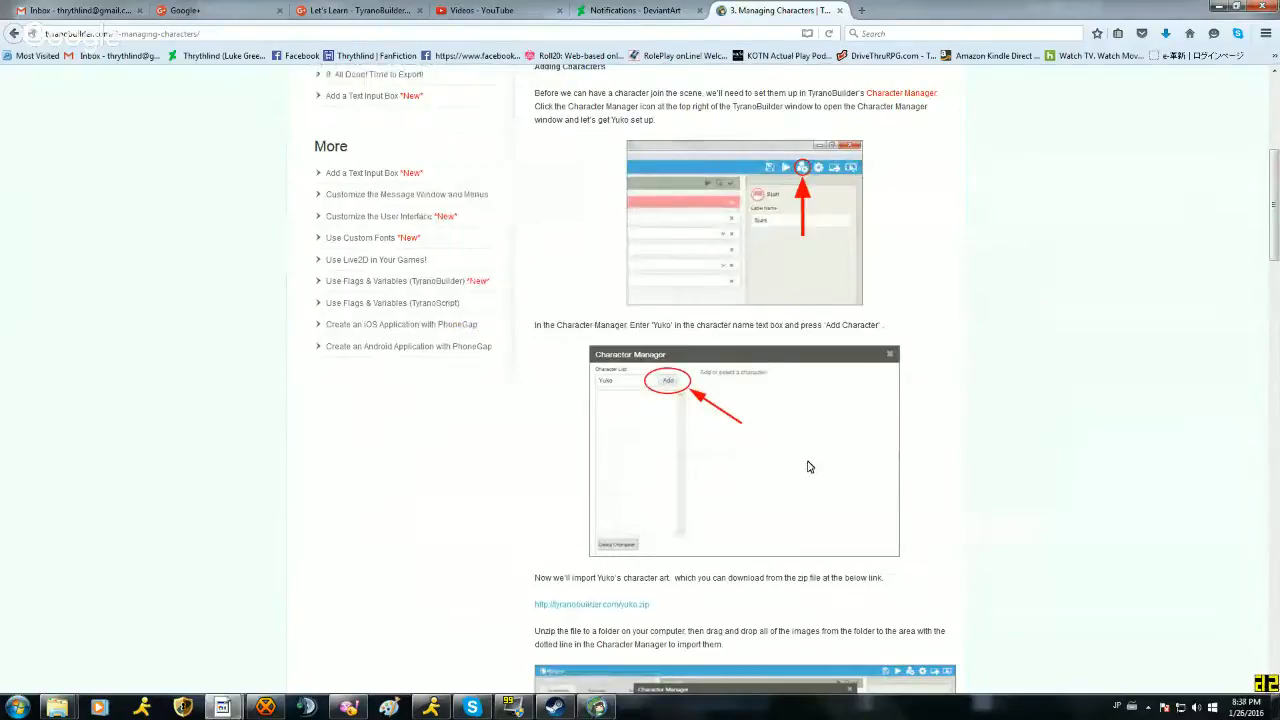
scroll(810, 467, "down", 4)
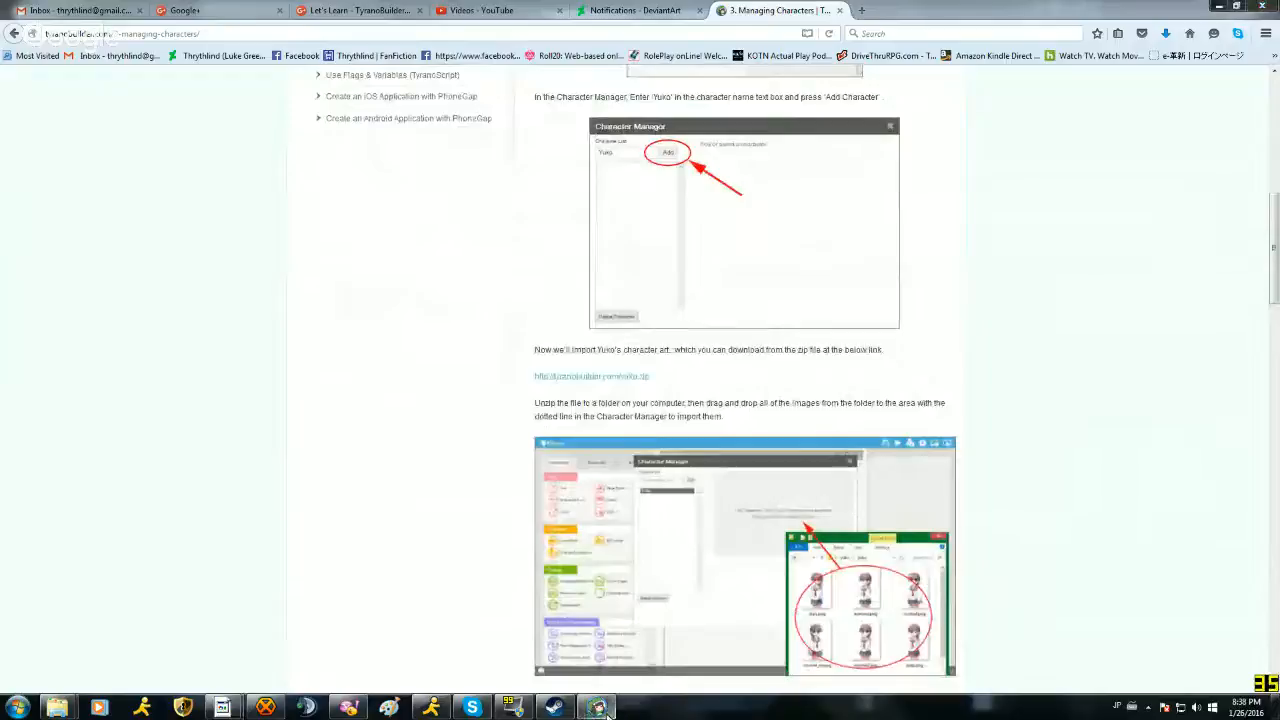
left_click(600, 708)
left_click(668, 236)
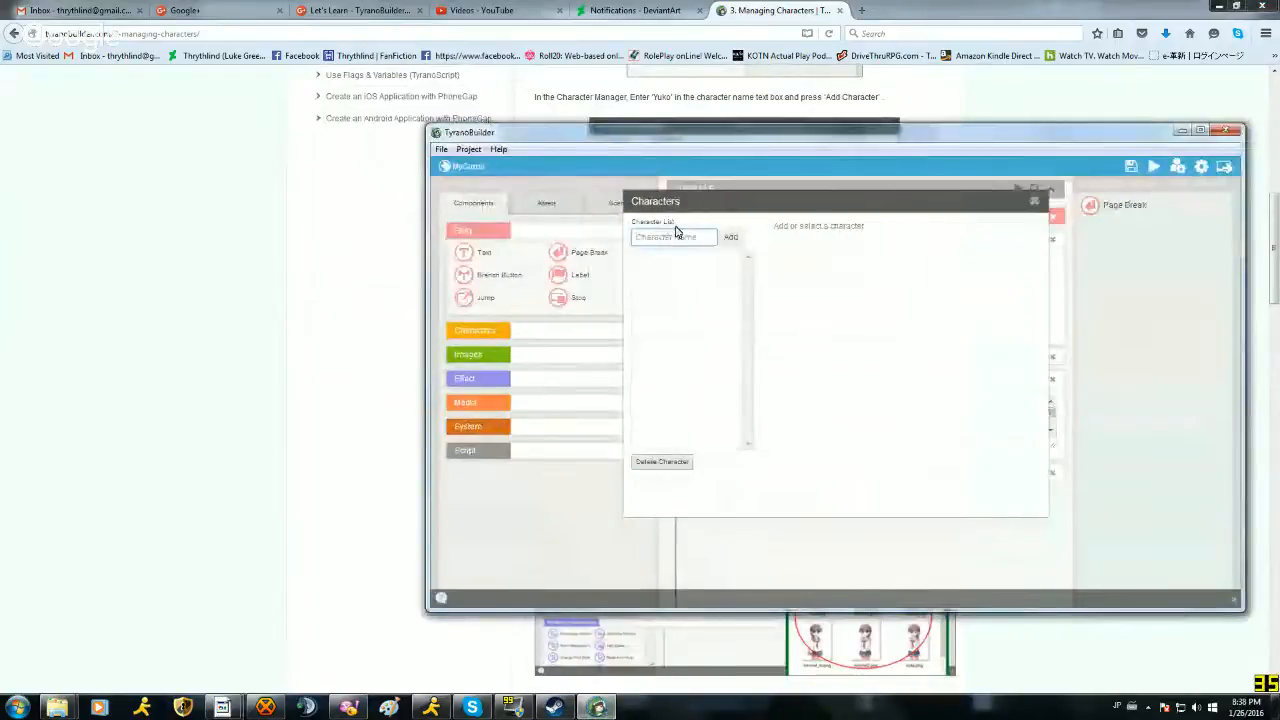
type("Yuko")
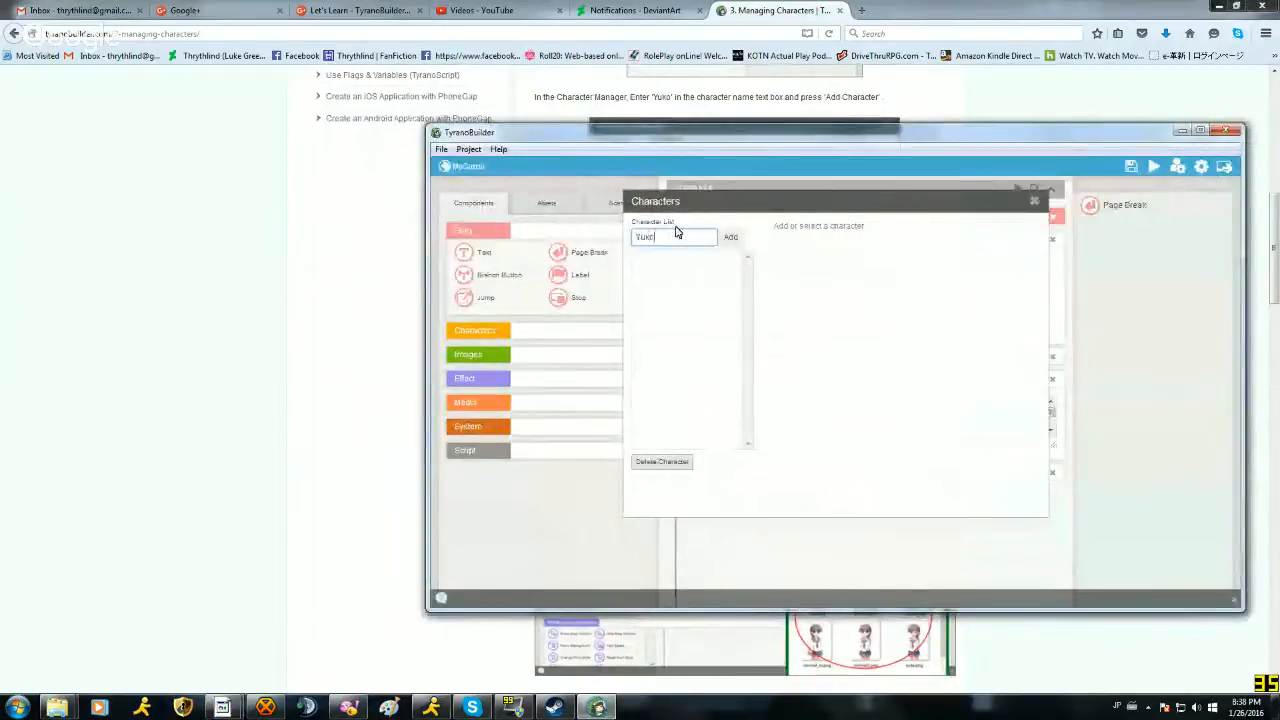
left_click(737, 241)
Step: Read the tutorial's instructions for importing Yuko's character art, return to TyranoBuilder and select Yuko in the character list
left_click(308, 316)
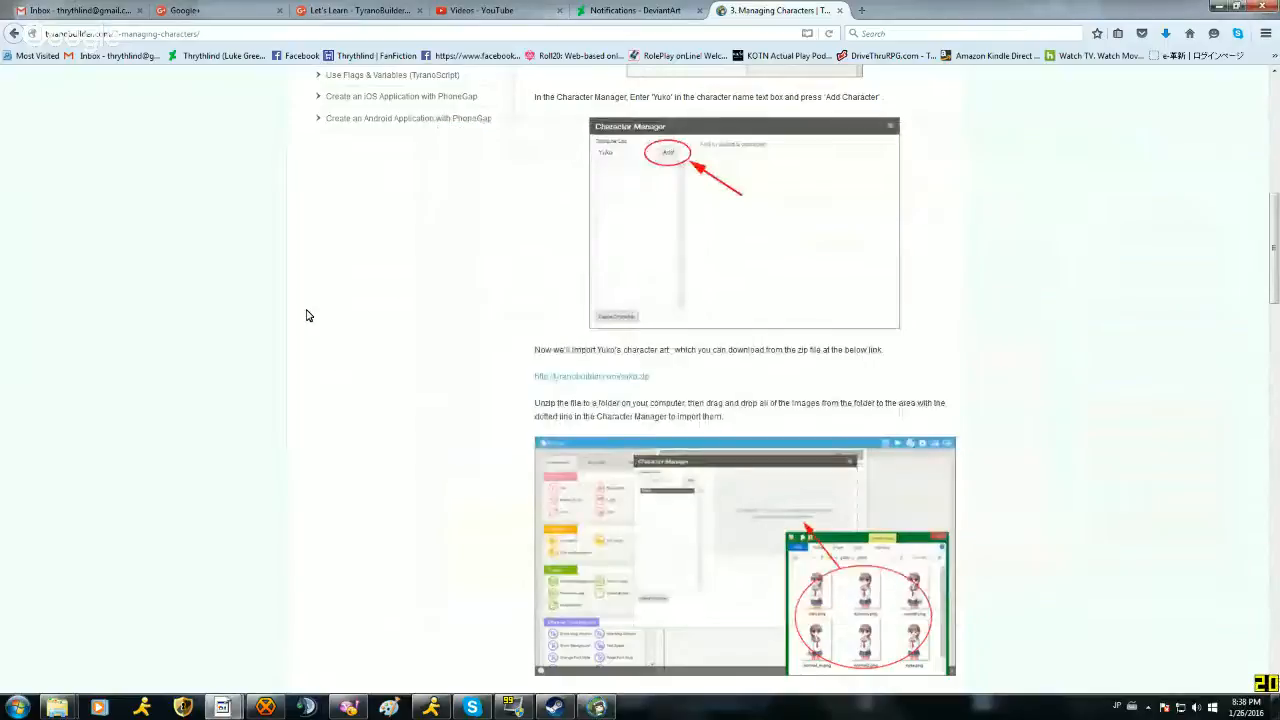
scroll(329, 326, "down", 3)
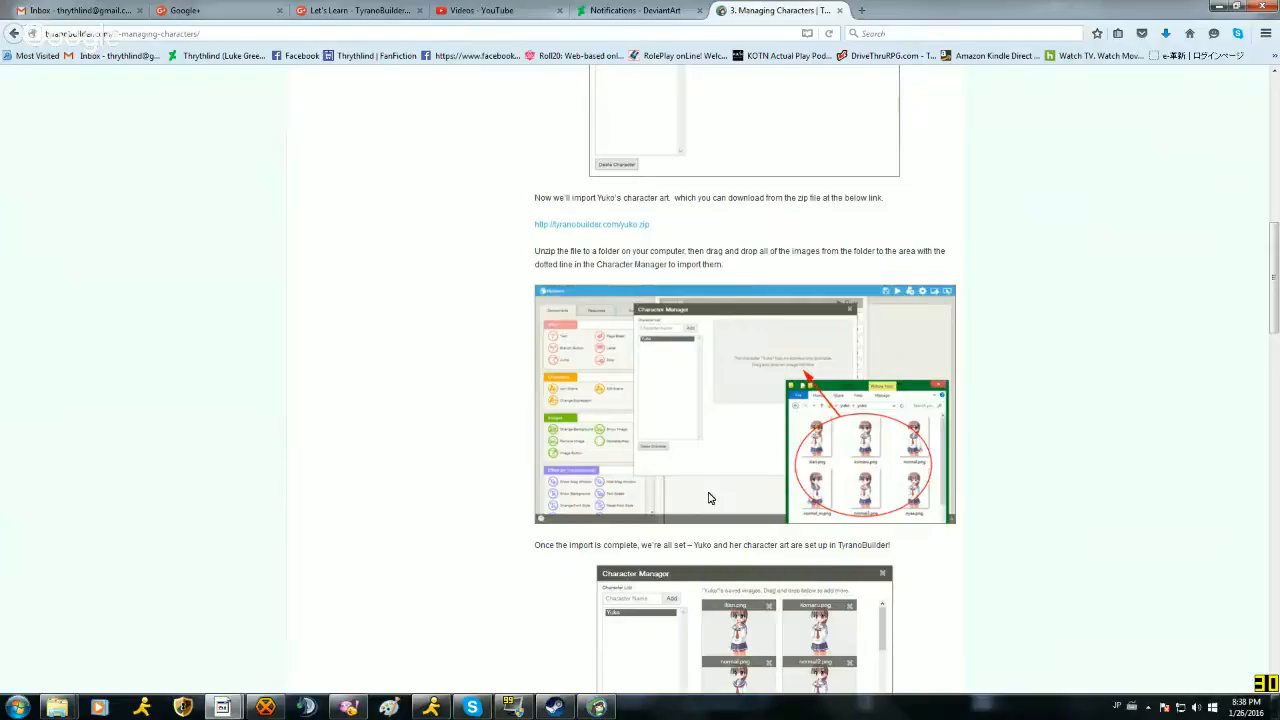
left_click(598, 706)
left_click(643, 259)
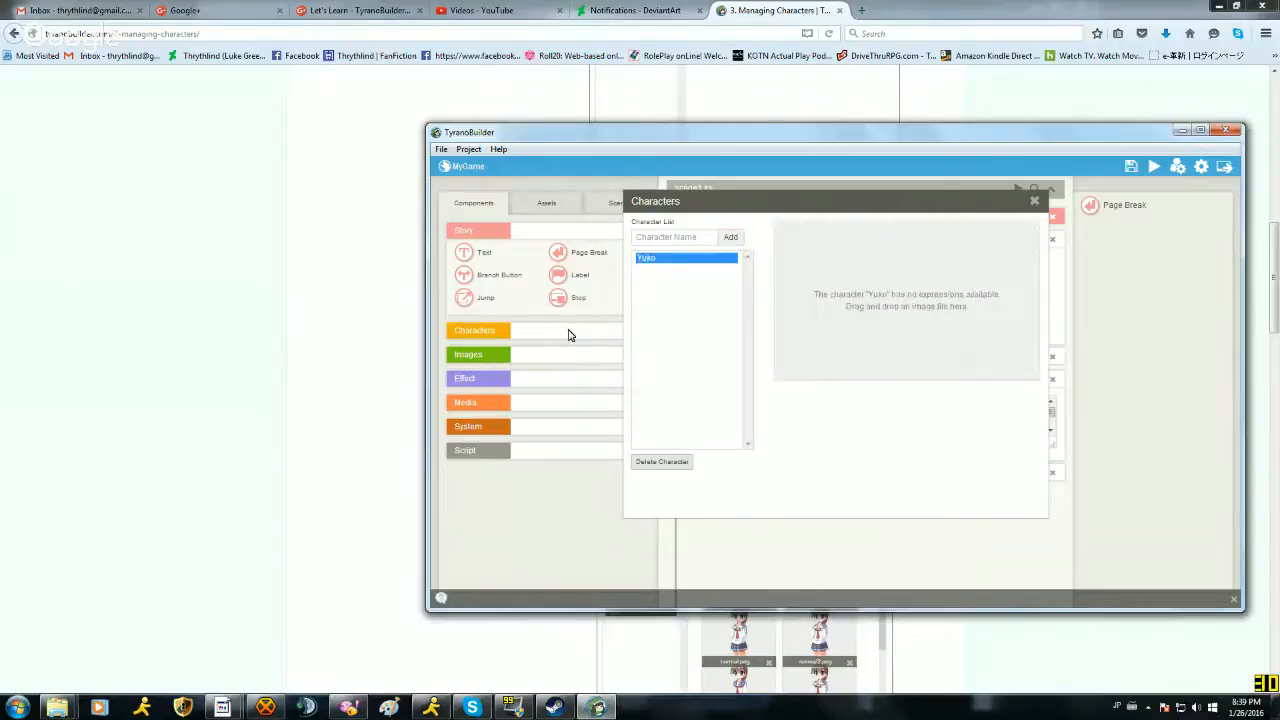
Step: Download yuko.zip from the tutorial page in the browser and save it to the Downloads folder
left_click(357, 471)
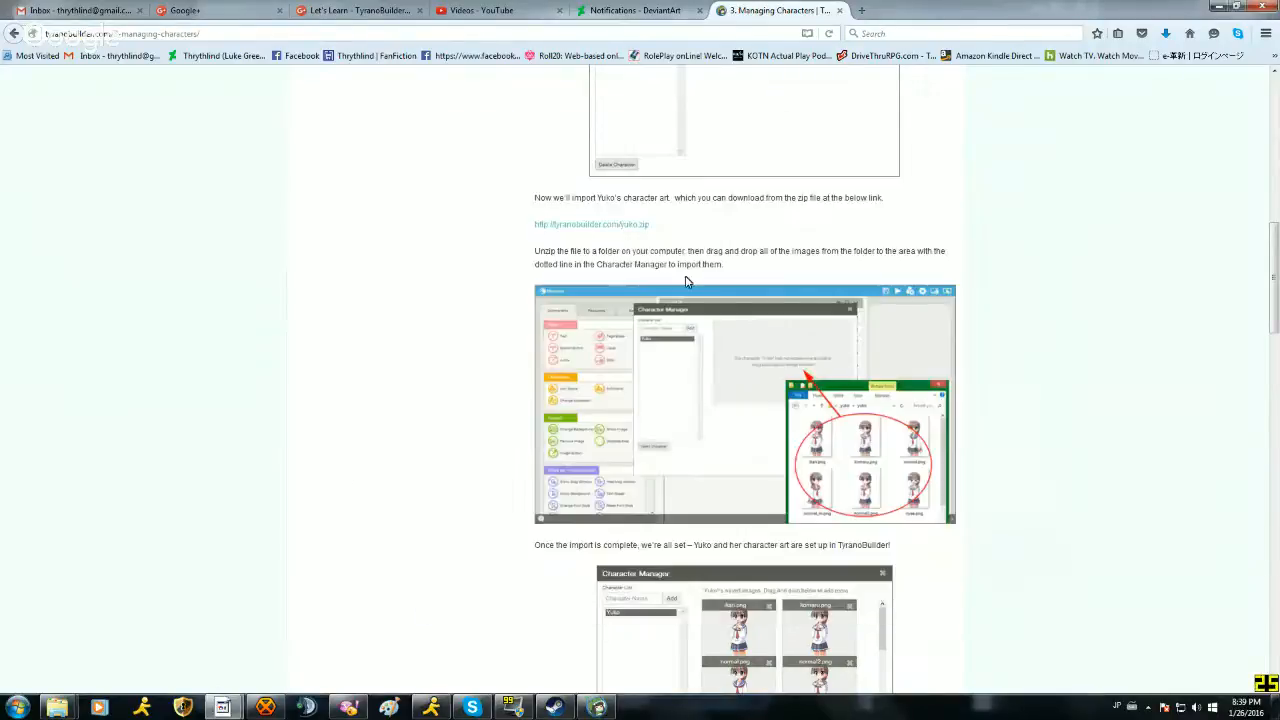
left_click(621, 228)
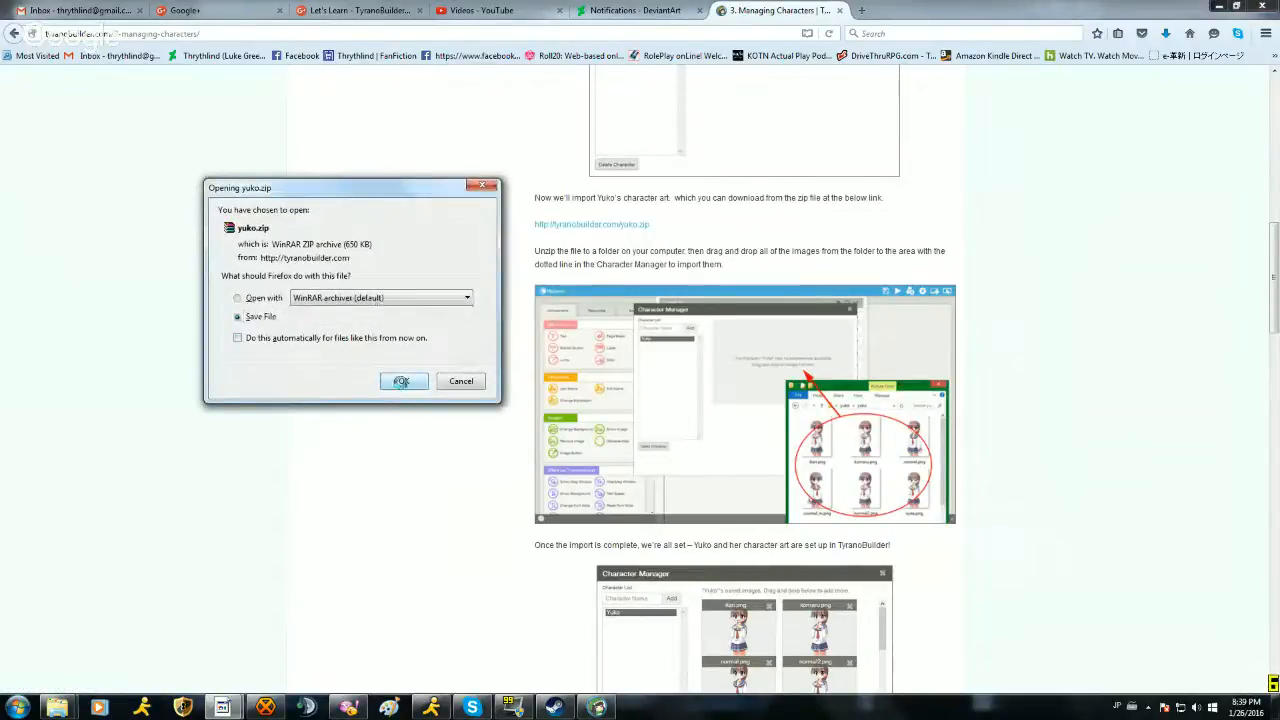
left_click(401, 381)
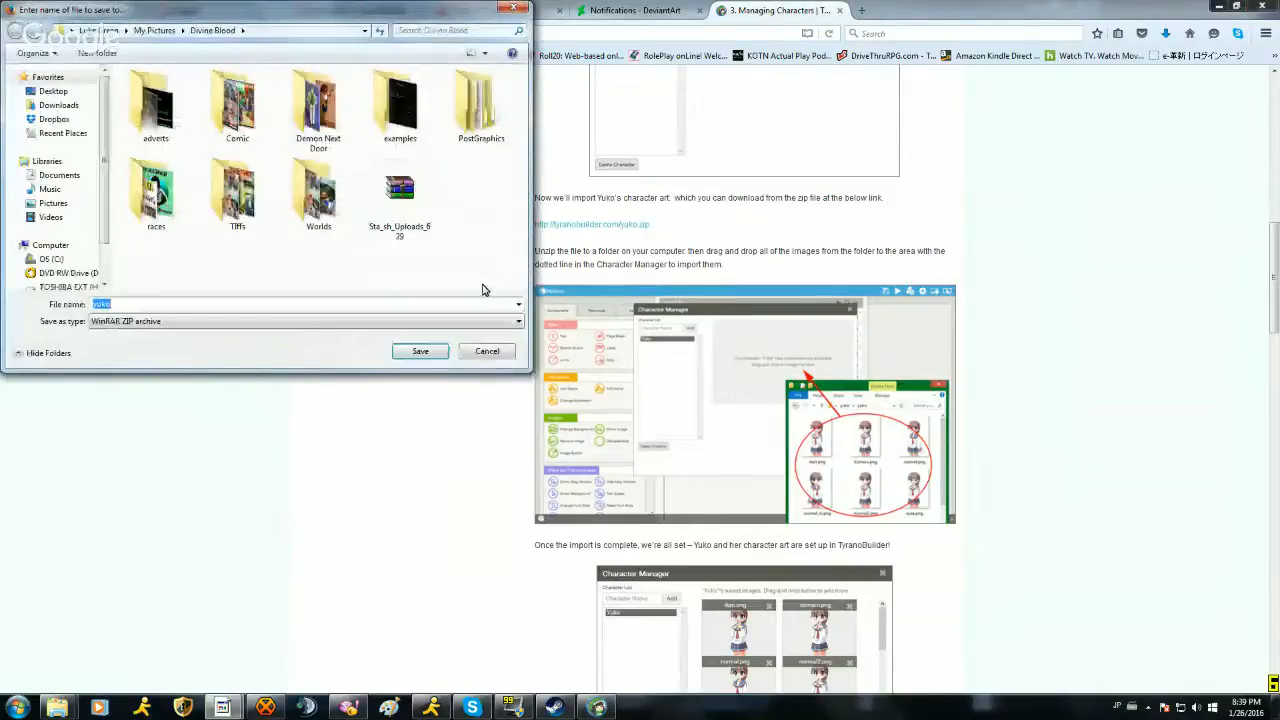
left_click(68, 107)
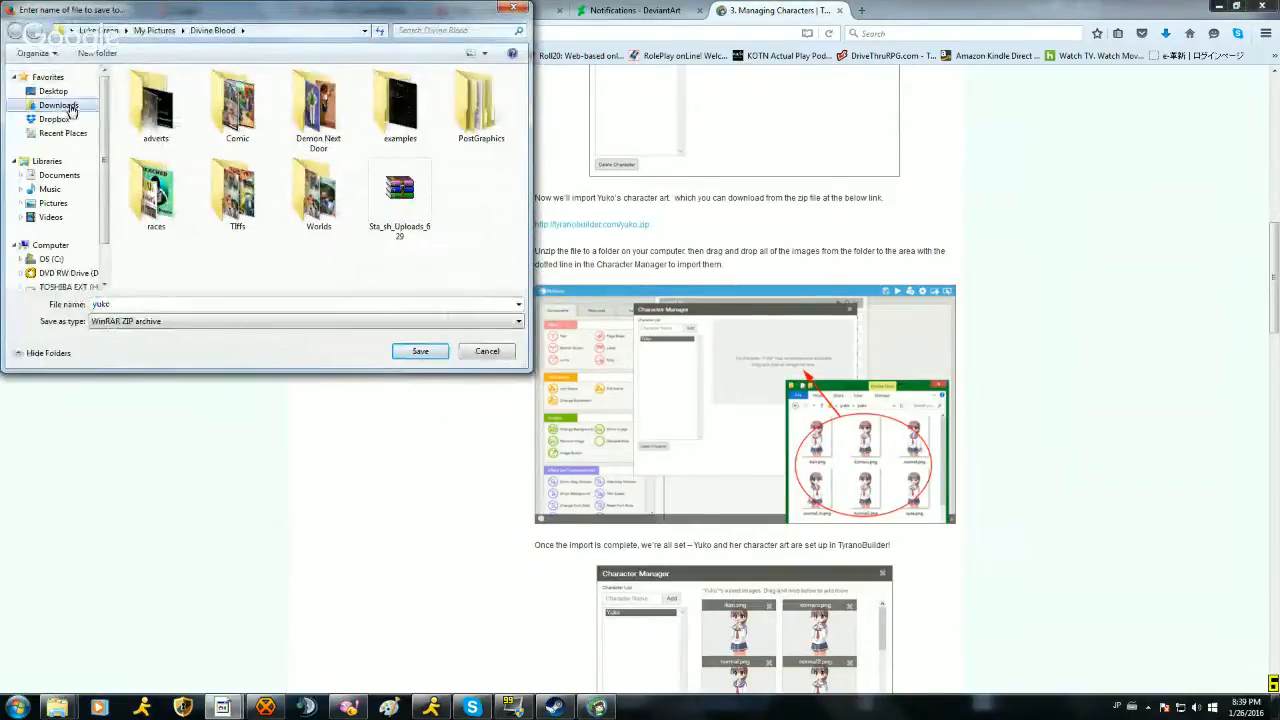
left_click(421, 353)
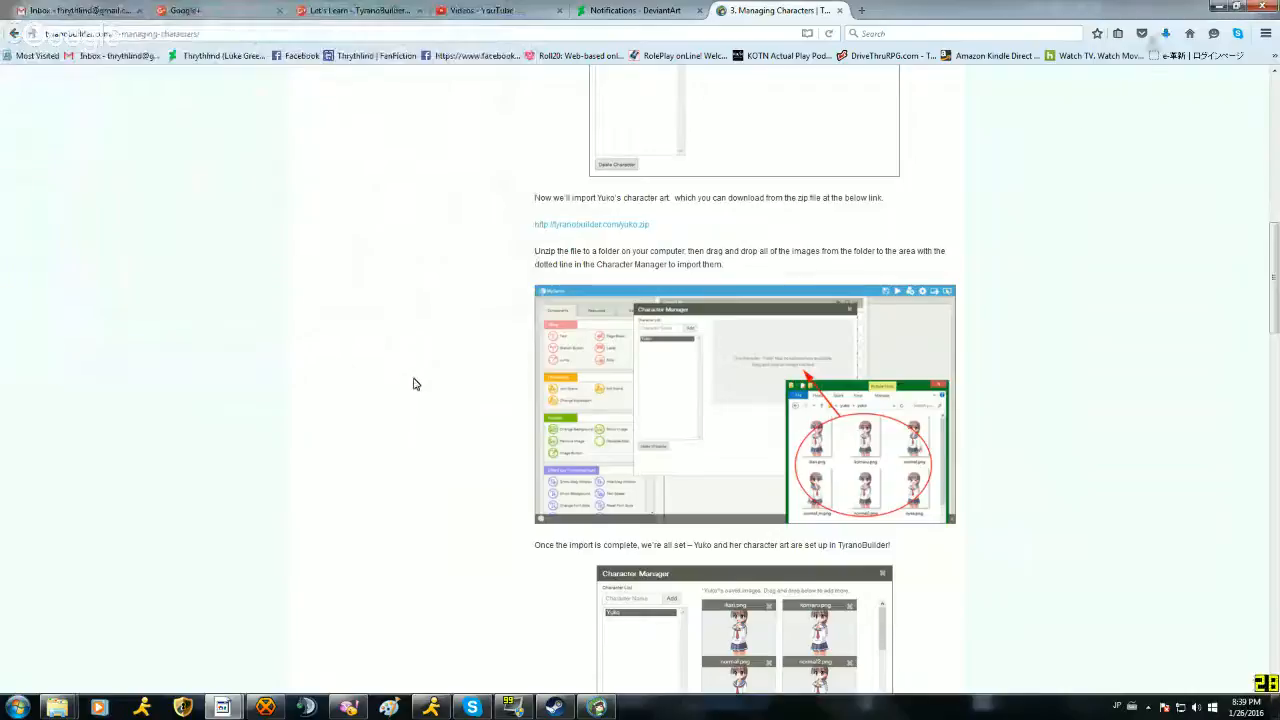
Step: Open the downloaded yuko.zip in WinRAR, extract it to the yuko folder in Downloads, and close the archive
left_click(1170, 35)
left_click(1017, 97)
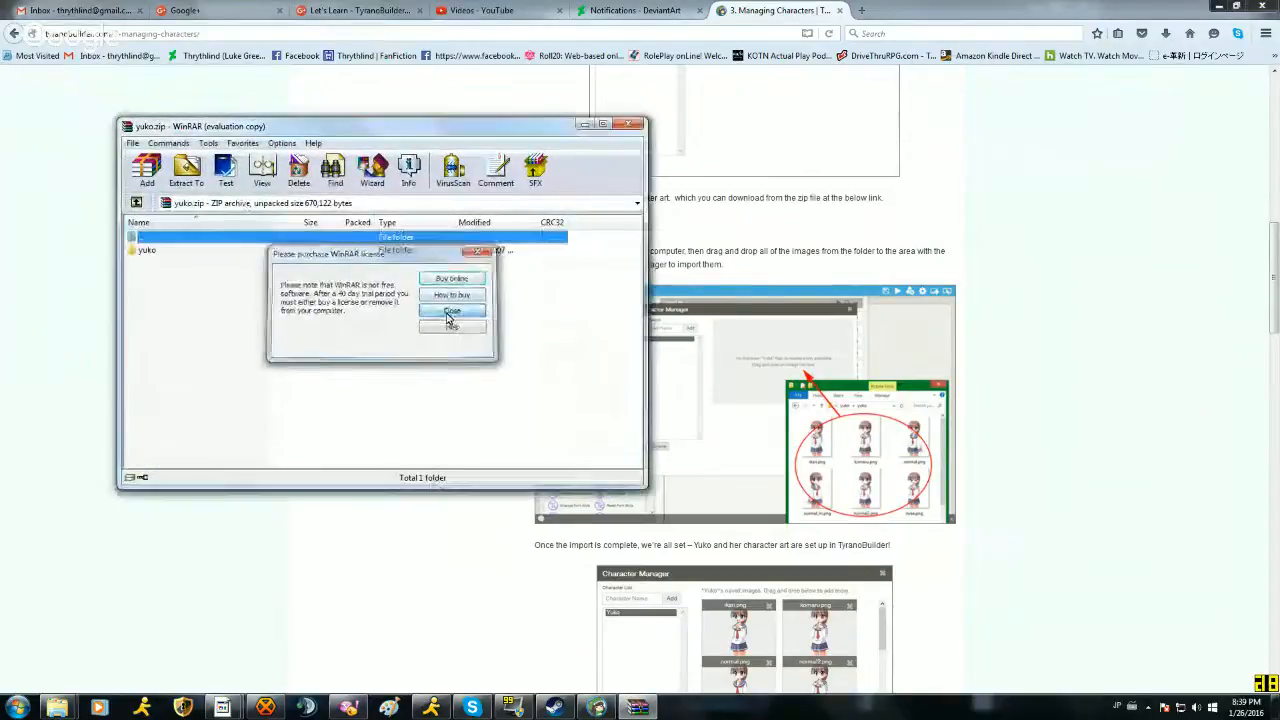
left_click(453, 311)
left_click(188, 172)
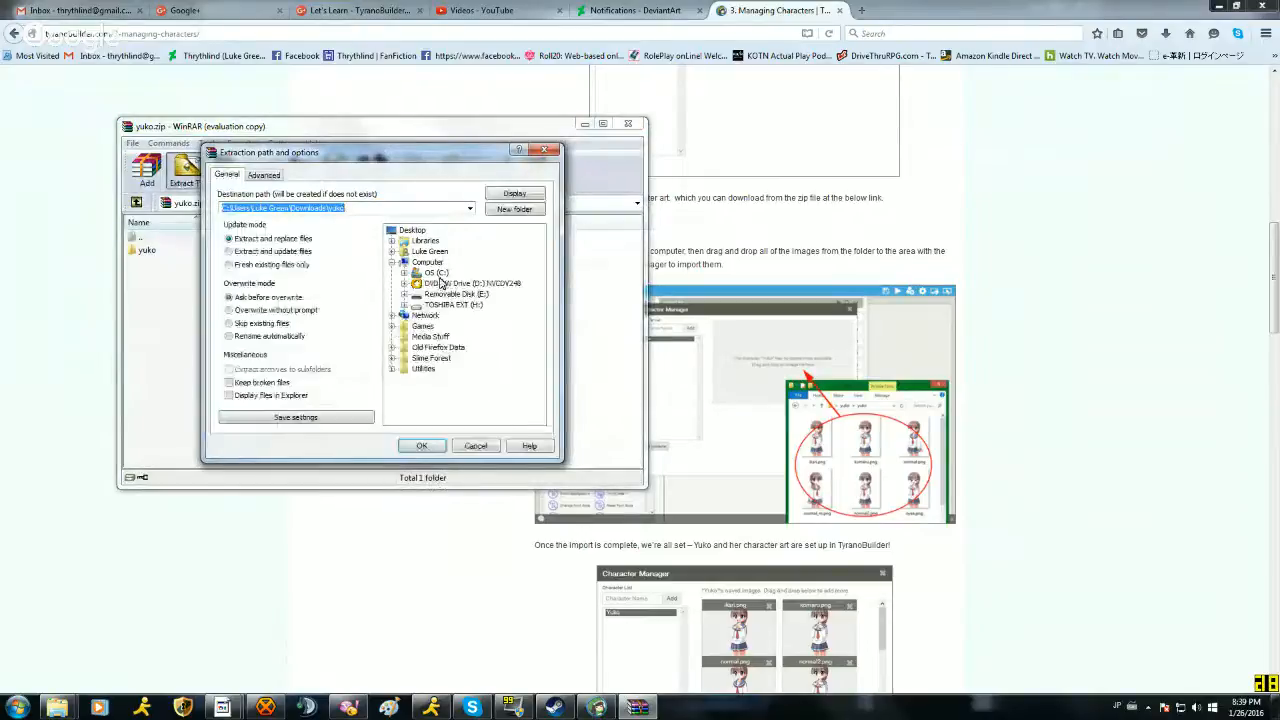
left_click(423, 448)
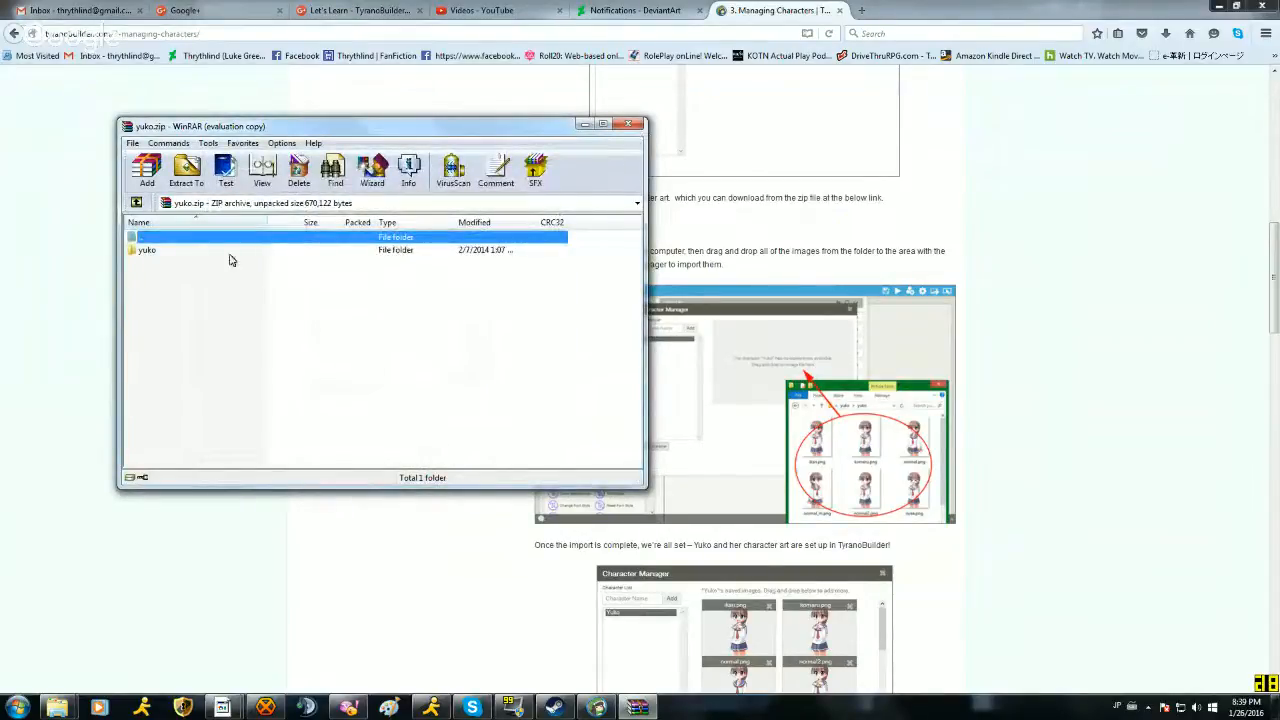
left_click(627, 123)
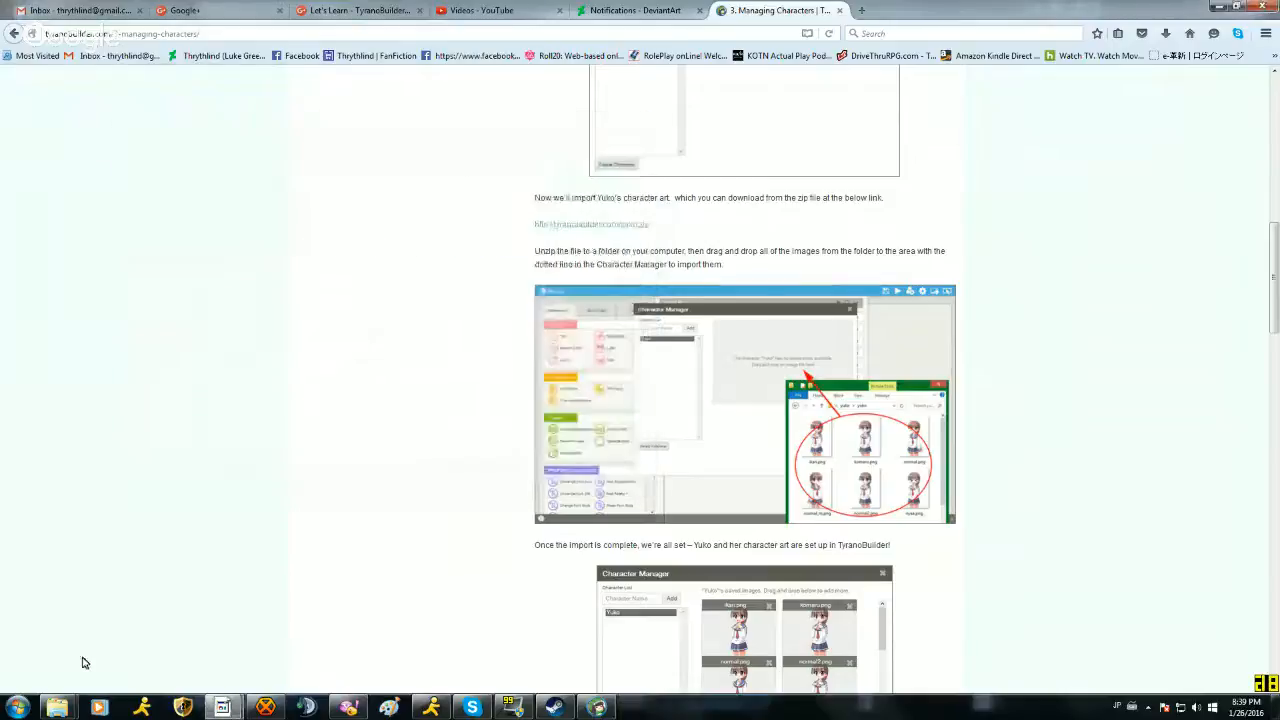
Step: Switch to the open File Explorer window and open the inner yuko folder inside Downloads\yuko
left_click(20, 708)
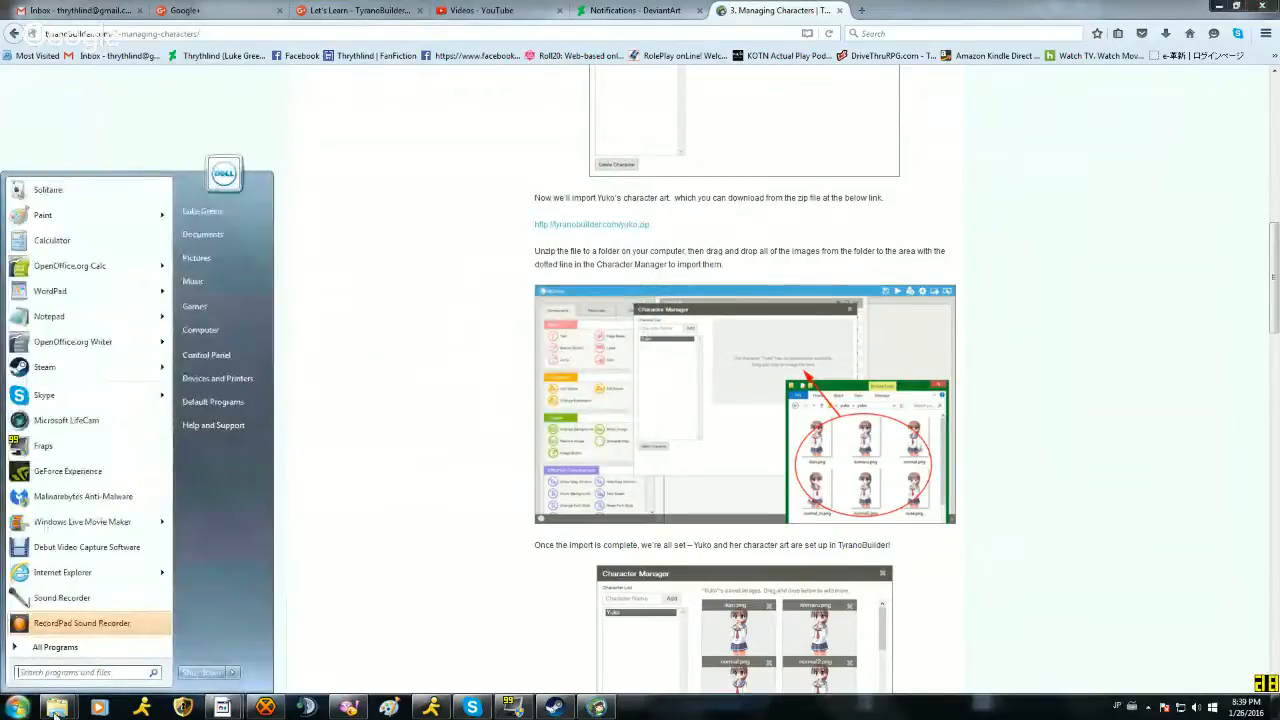
left_click(57, 708)
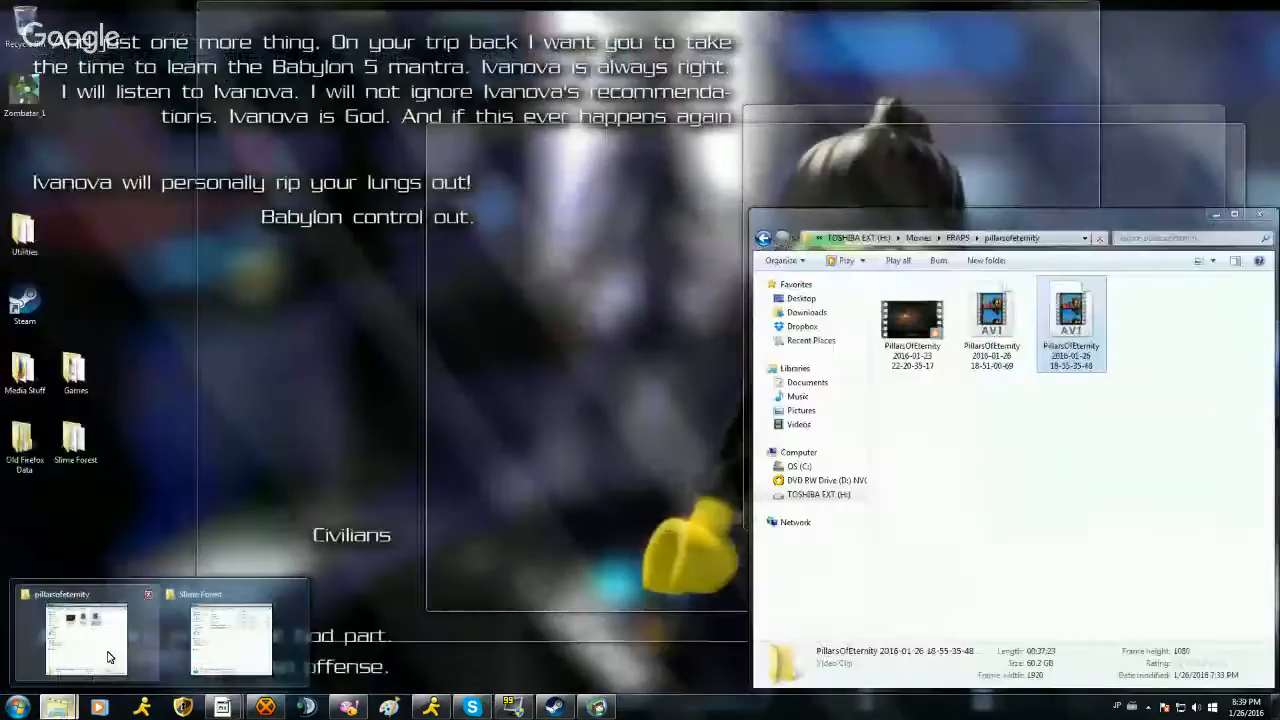
left_click(110, 657)
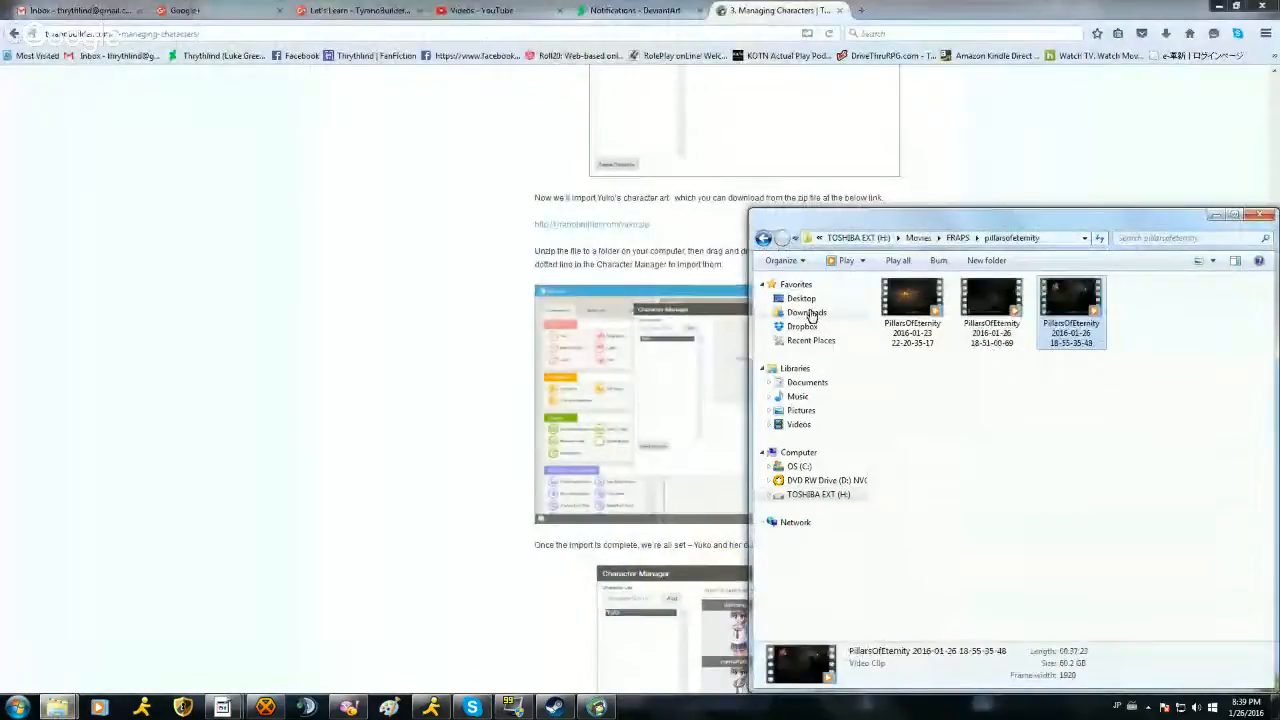
left_click(810, 314)
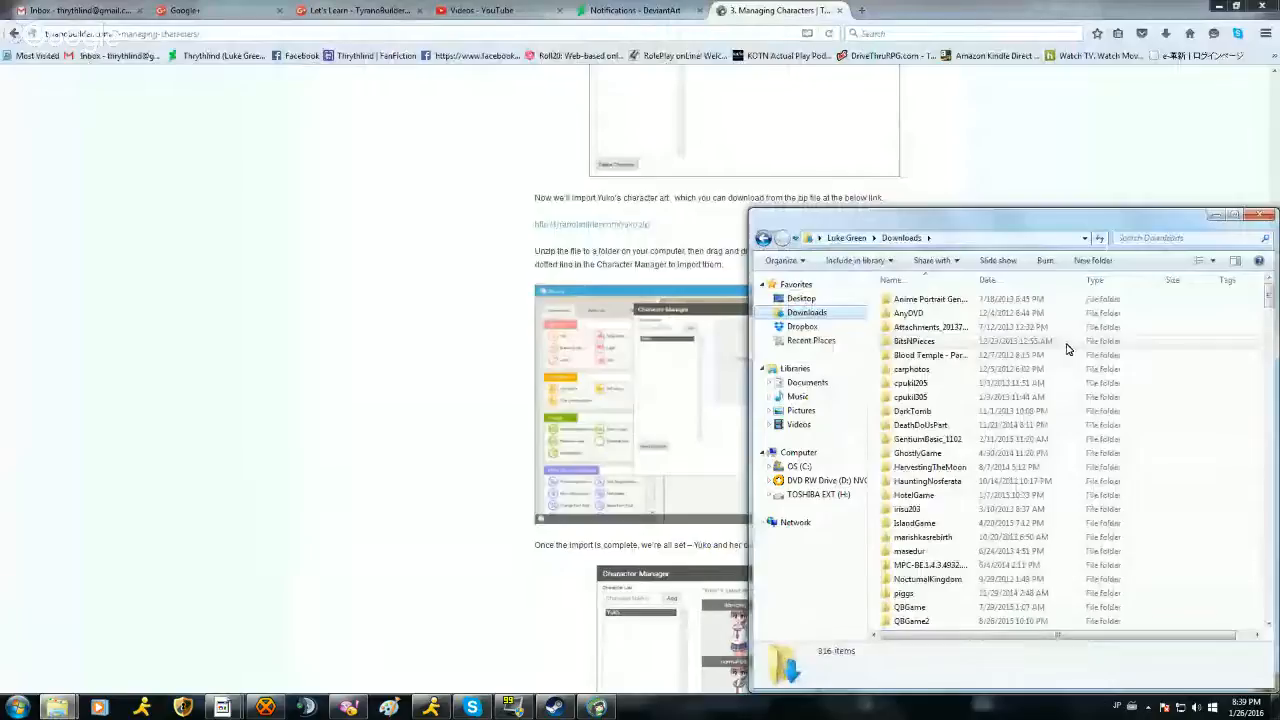
left_click(948, 439)
scroll(950, 450, "down", 12)
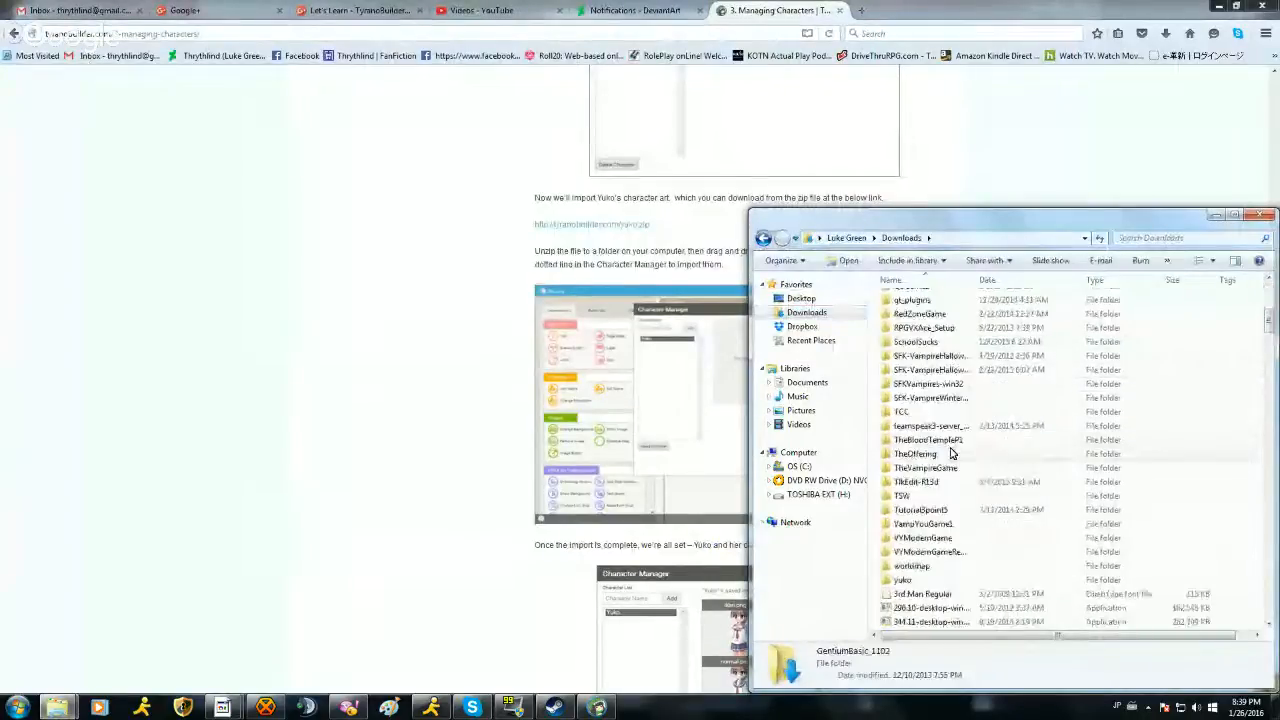
double_click(930, 541)
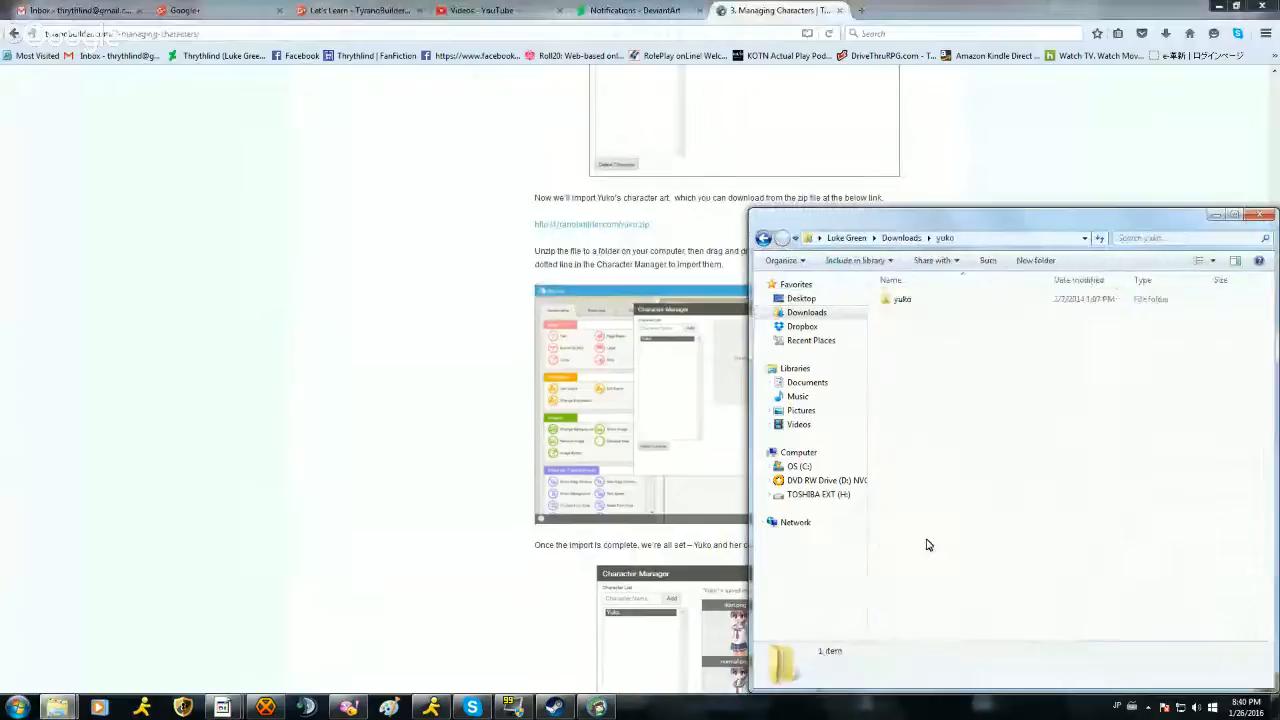
double_click(898, 300)
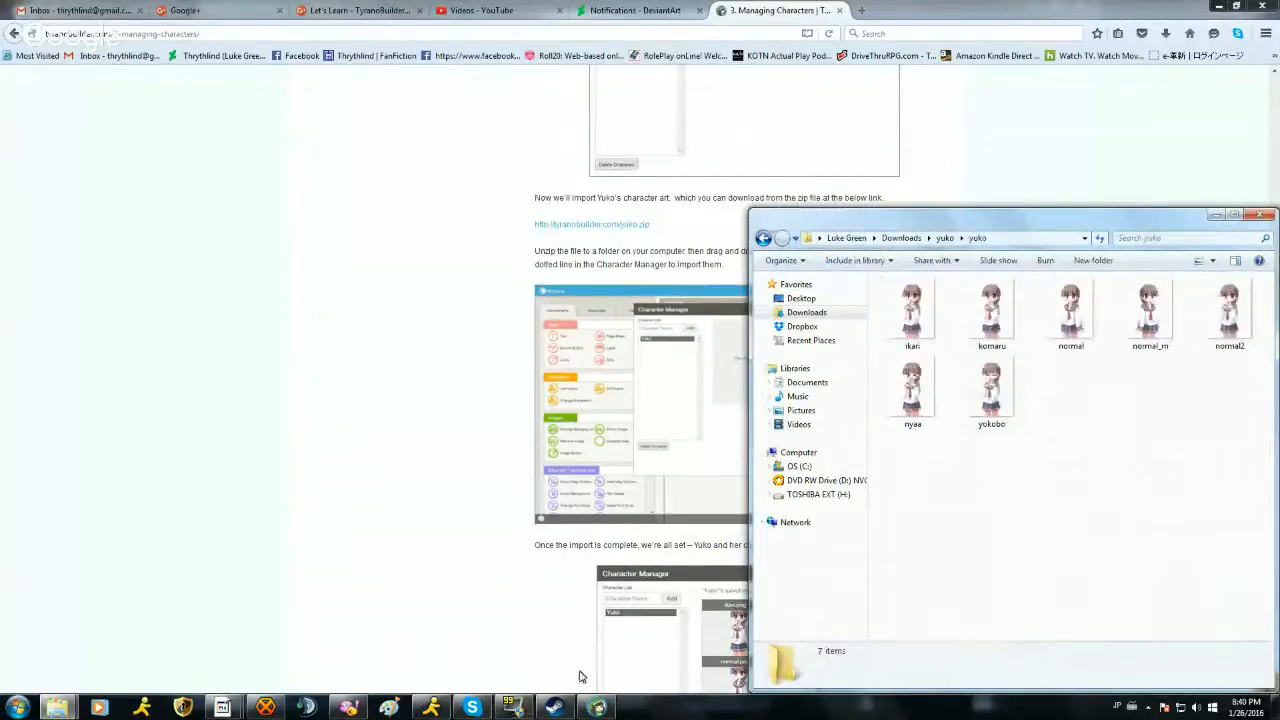
Step: Check the tutorial's import example, return to TyranoBuilder and move its window aside to make room for the image folder
left_click(597, 708)
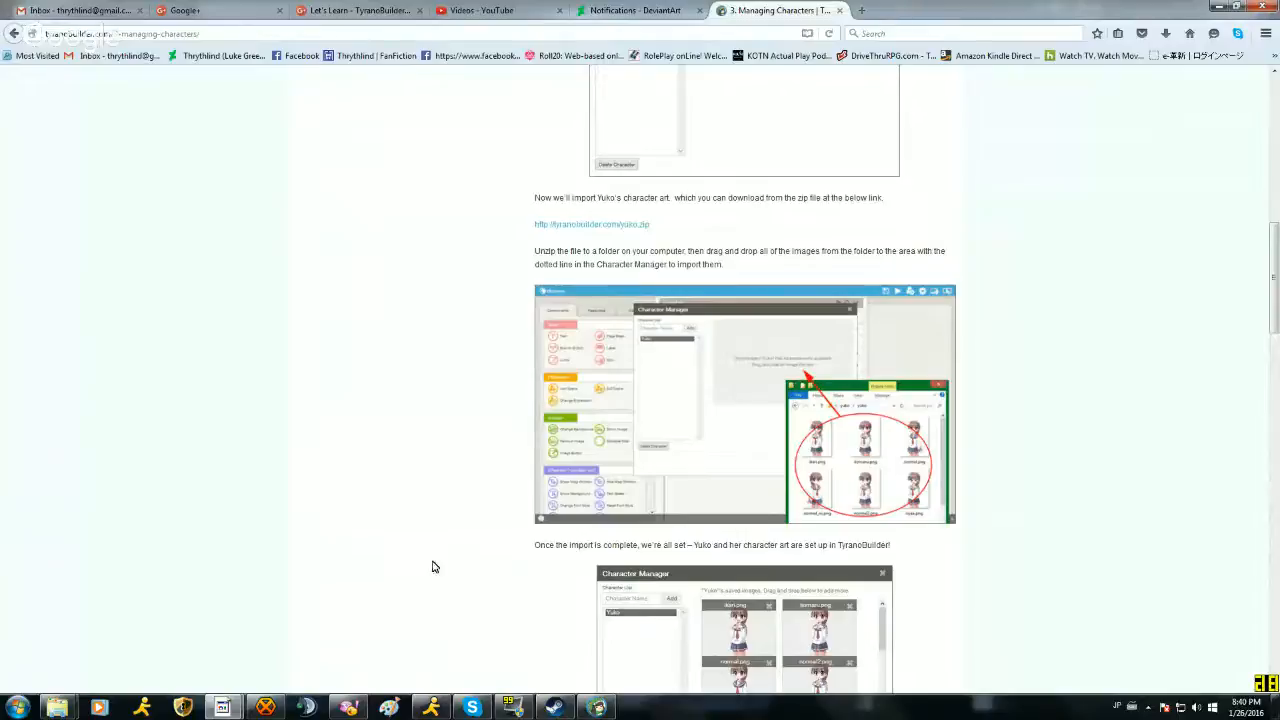
scroll(431, 568, "down", 3)
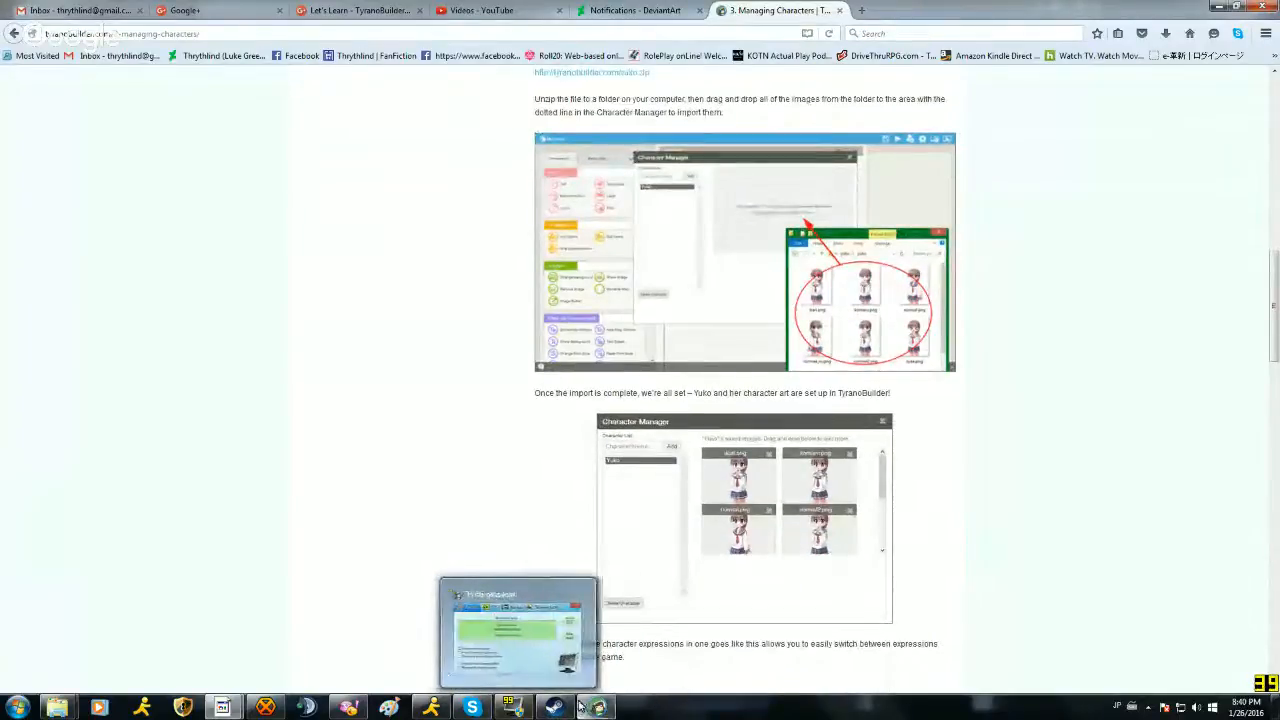
left_click(511, 700)
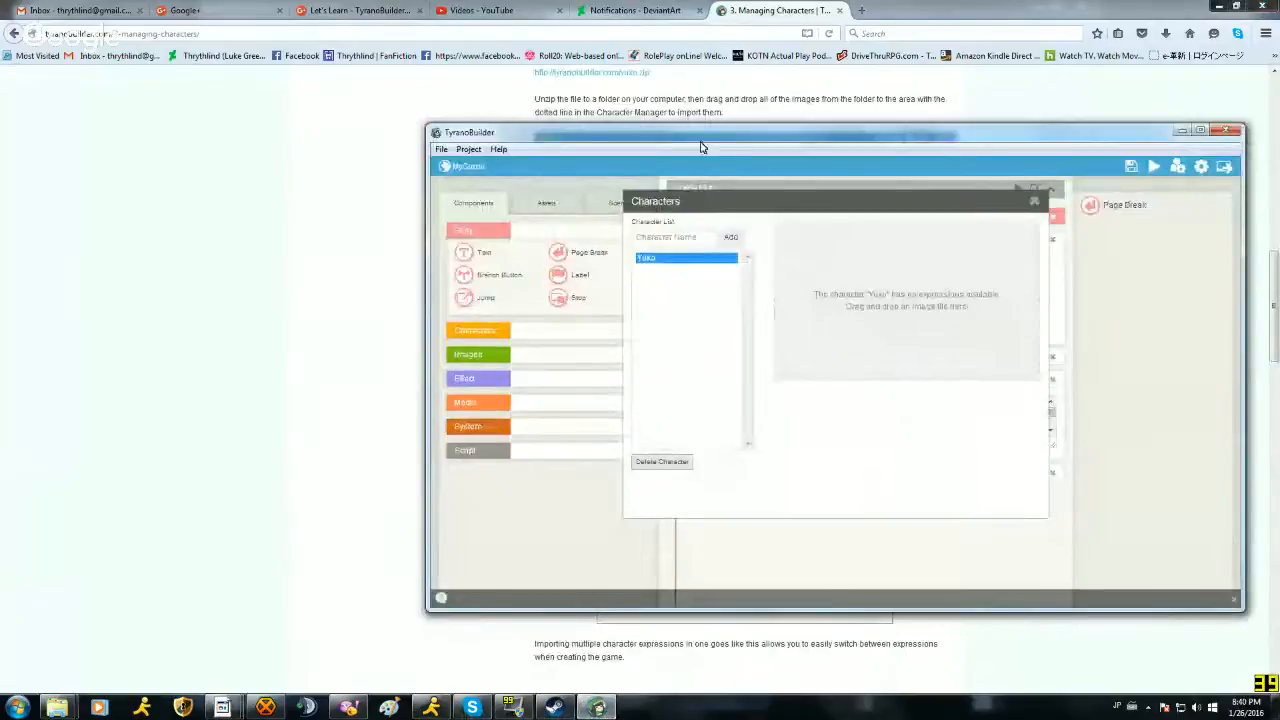
left_click_drag(714, 140, 394, 96)
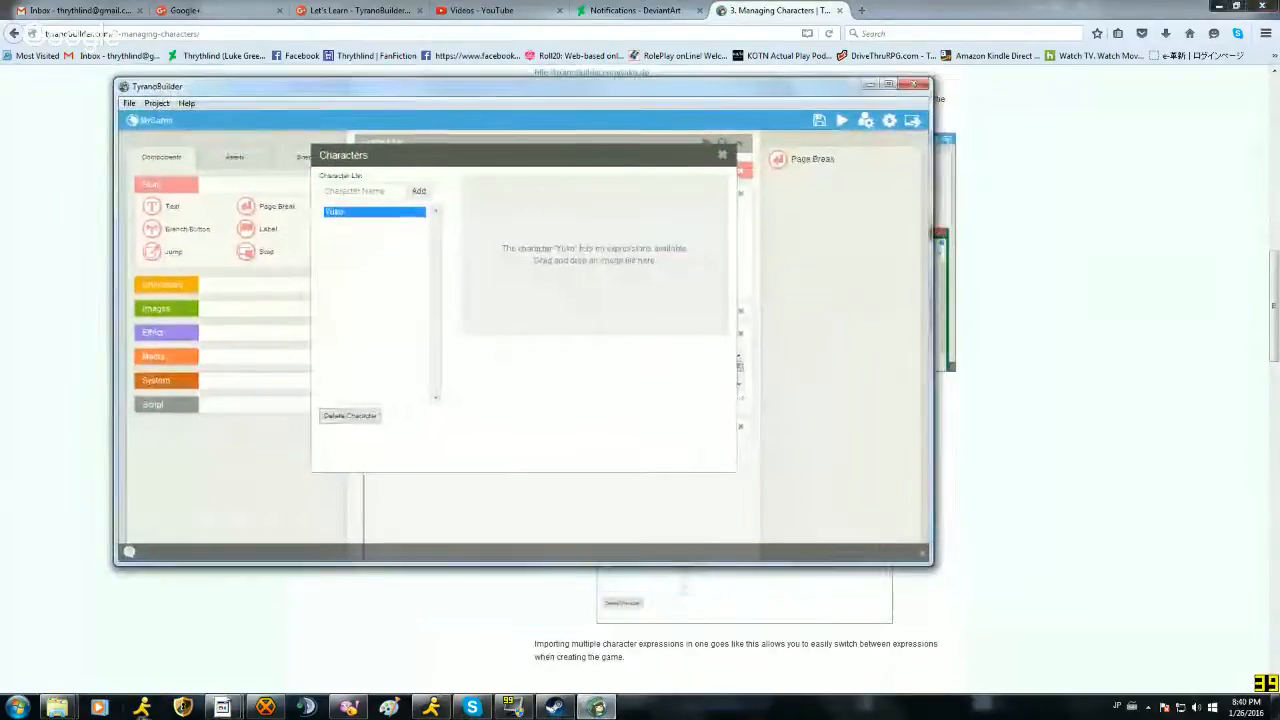
Step: Bring up the yuko folder window, select all seven character images and try to import them together into Yuko's expression area
mouse_move(57, 706)
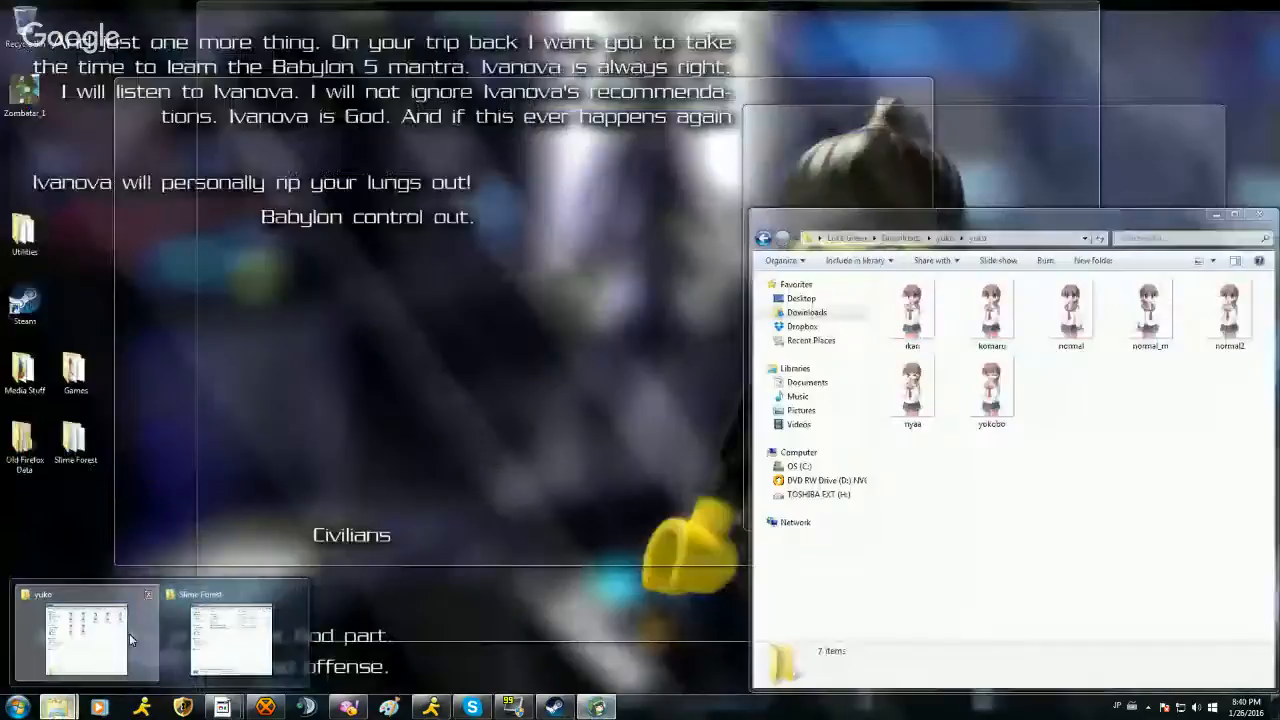
left_click(214, 628)
left_click(988, 428)
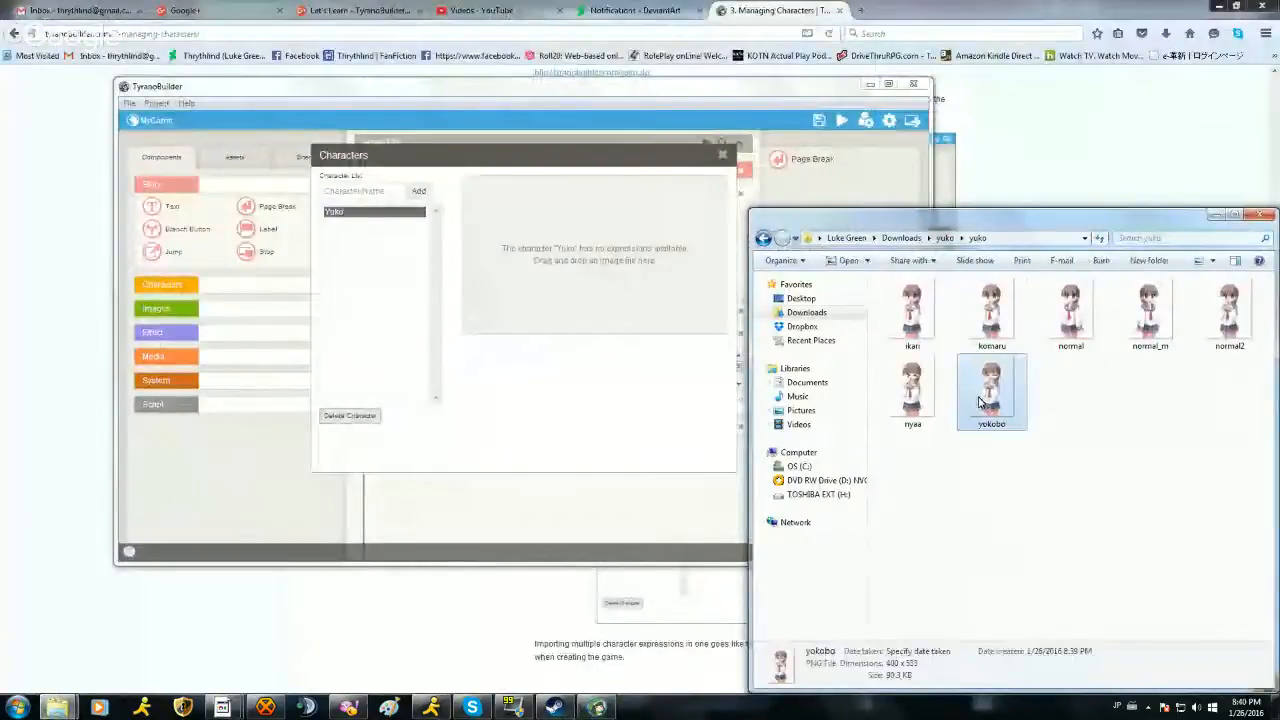
key("shift+Up")
key("shift+Left")
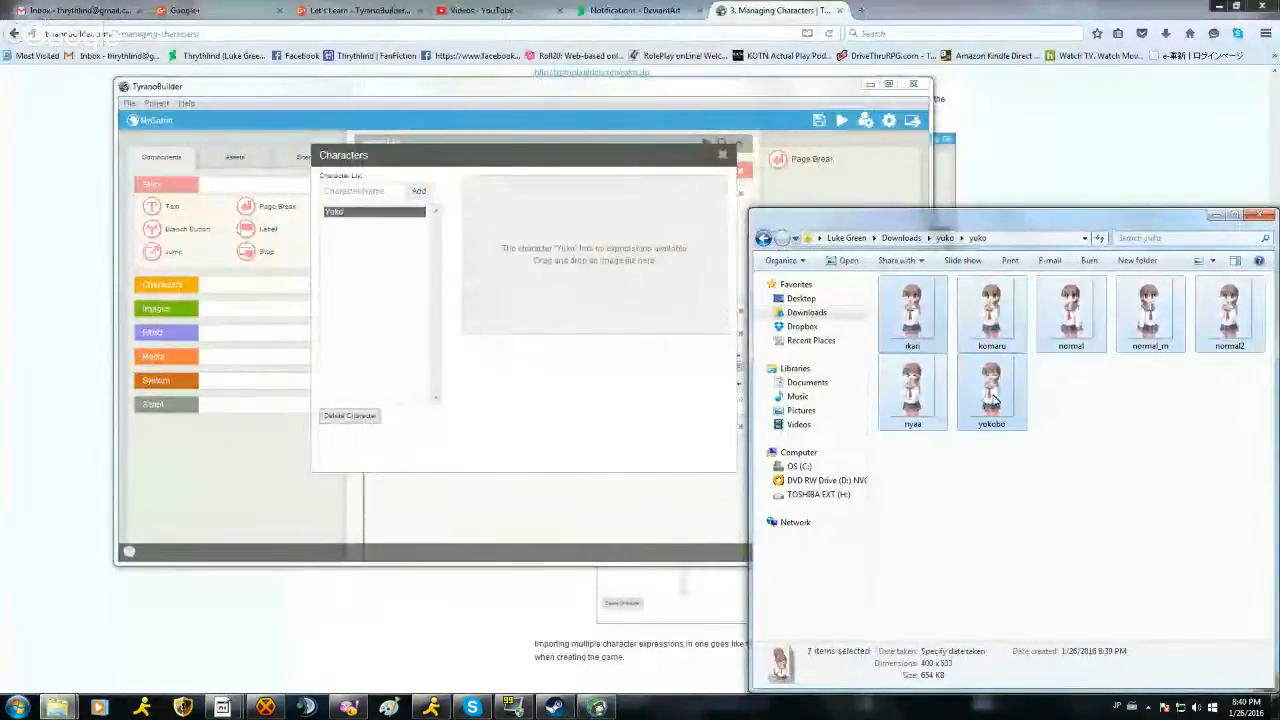
left_click(990, 315)
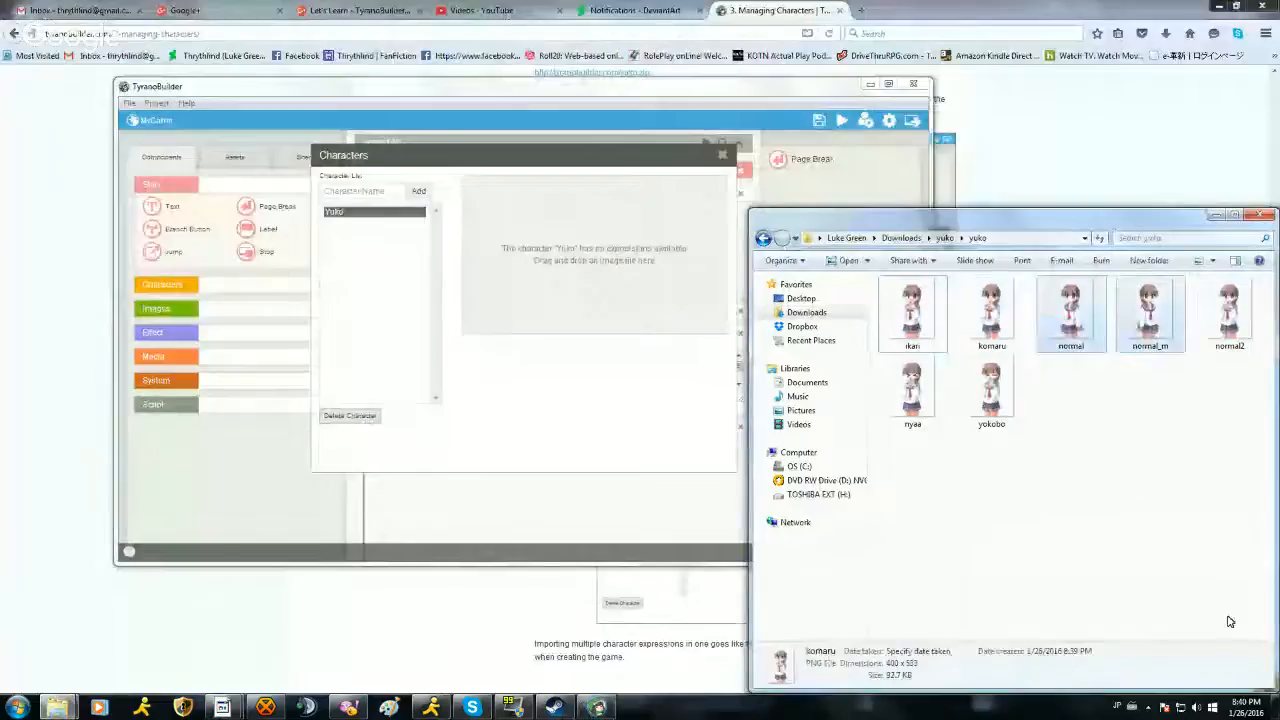
left_click_drag(876, 276, 1250, 466)
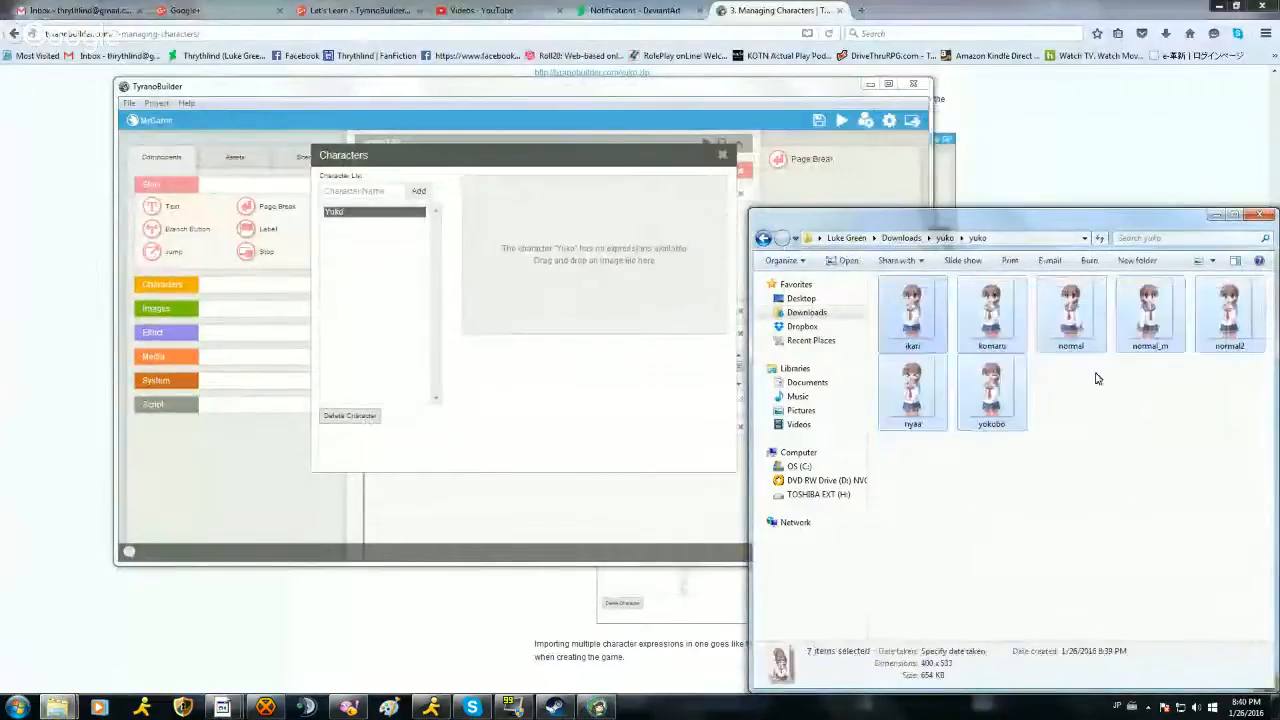
left_click_drag(1070, 315, 591, 259)
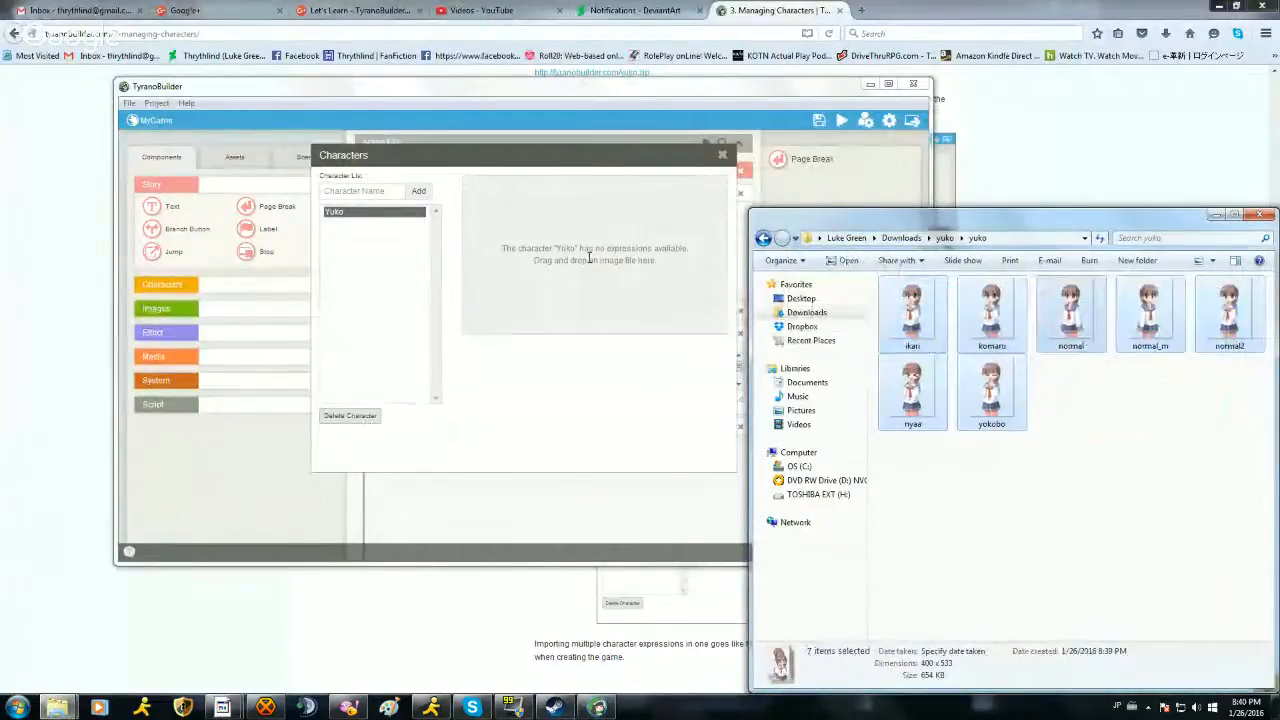
left_click_drag(929, 312, 585, 256)
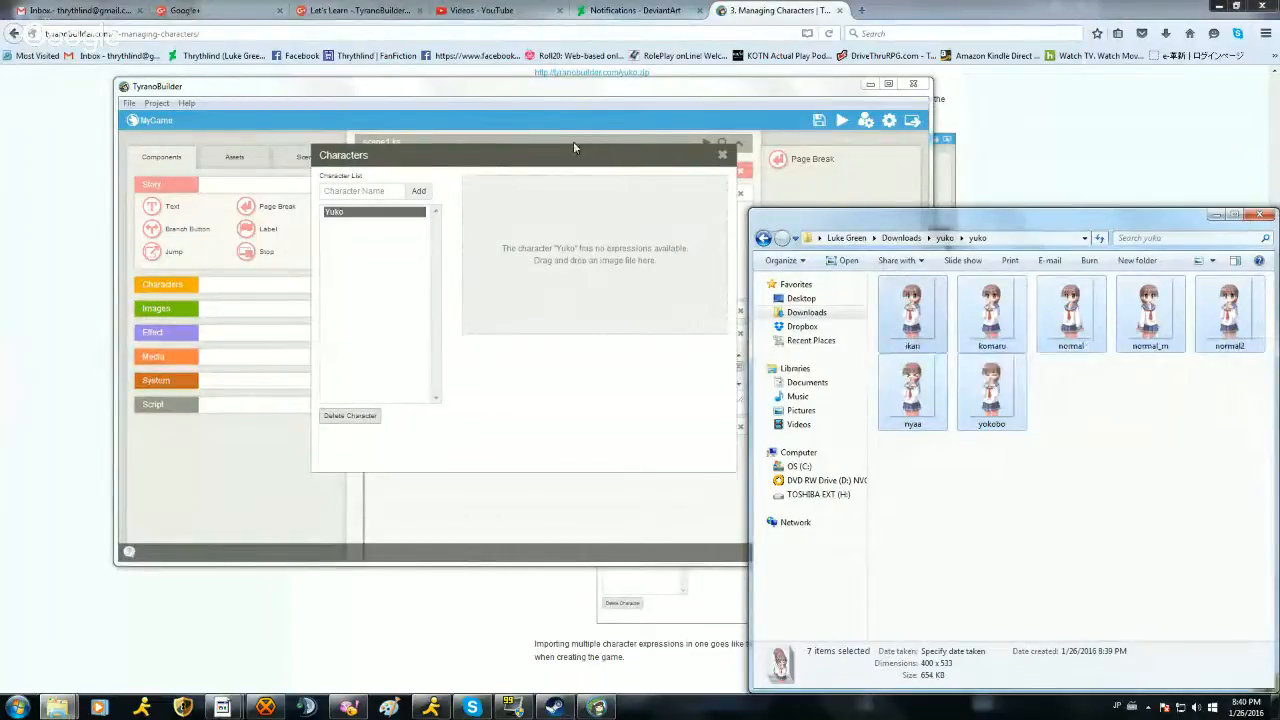
left_click(588, 272)
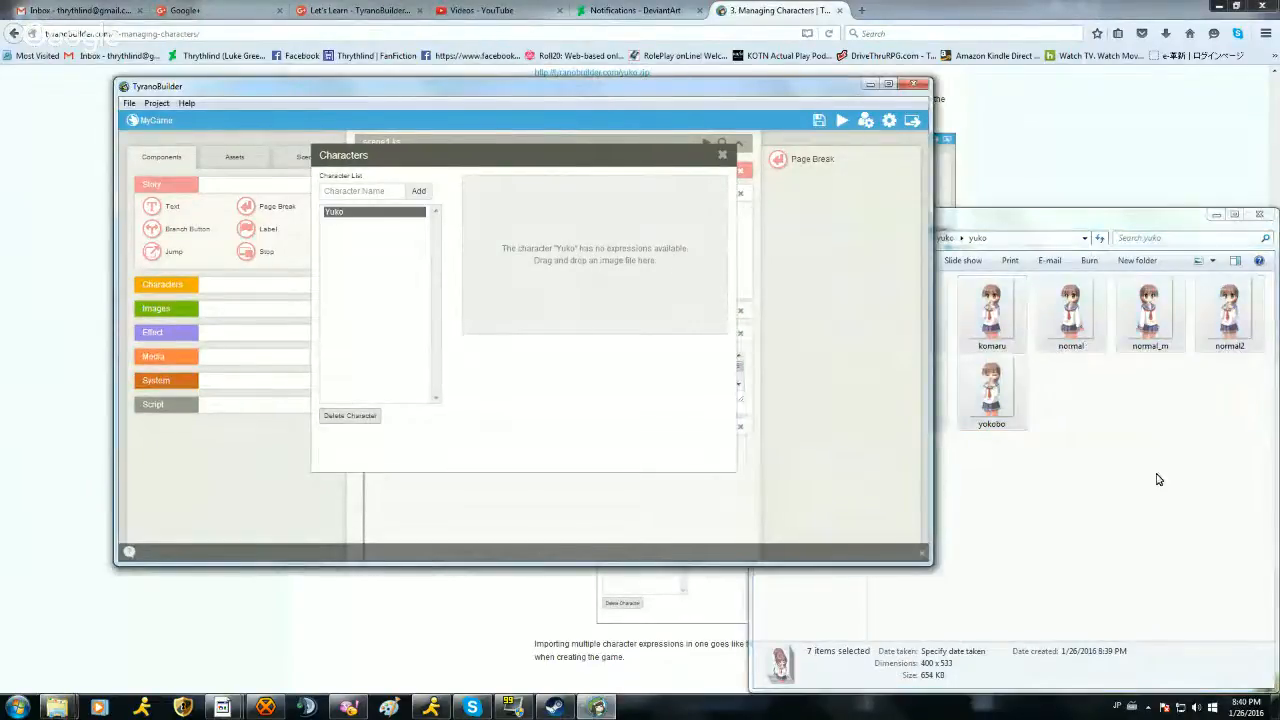
left_click_drag(1073, 319, 604, 272)
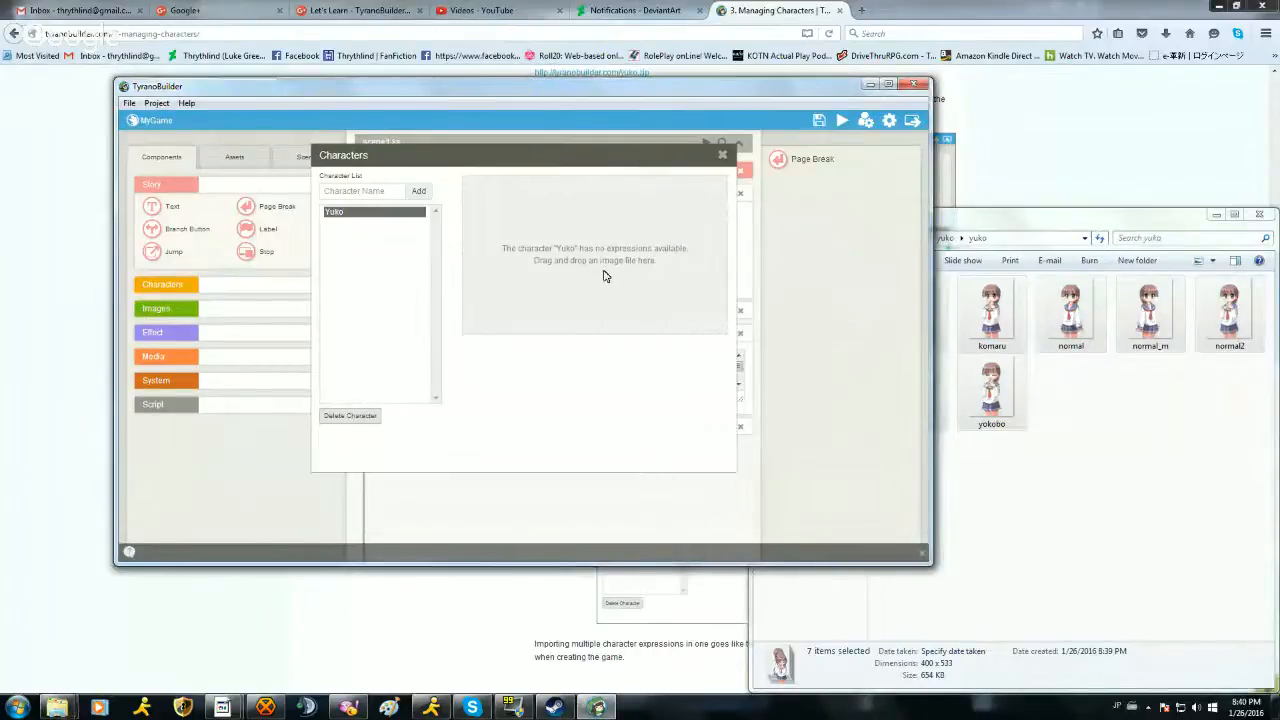
Step: Clear the multiple selection and try to import only the ikari image into Yuko's expression area
left_click(1096, 436)
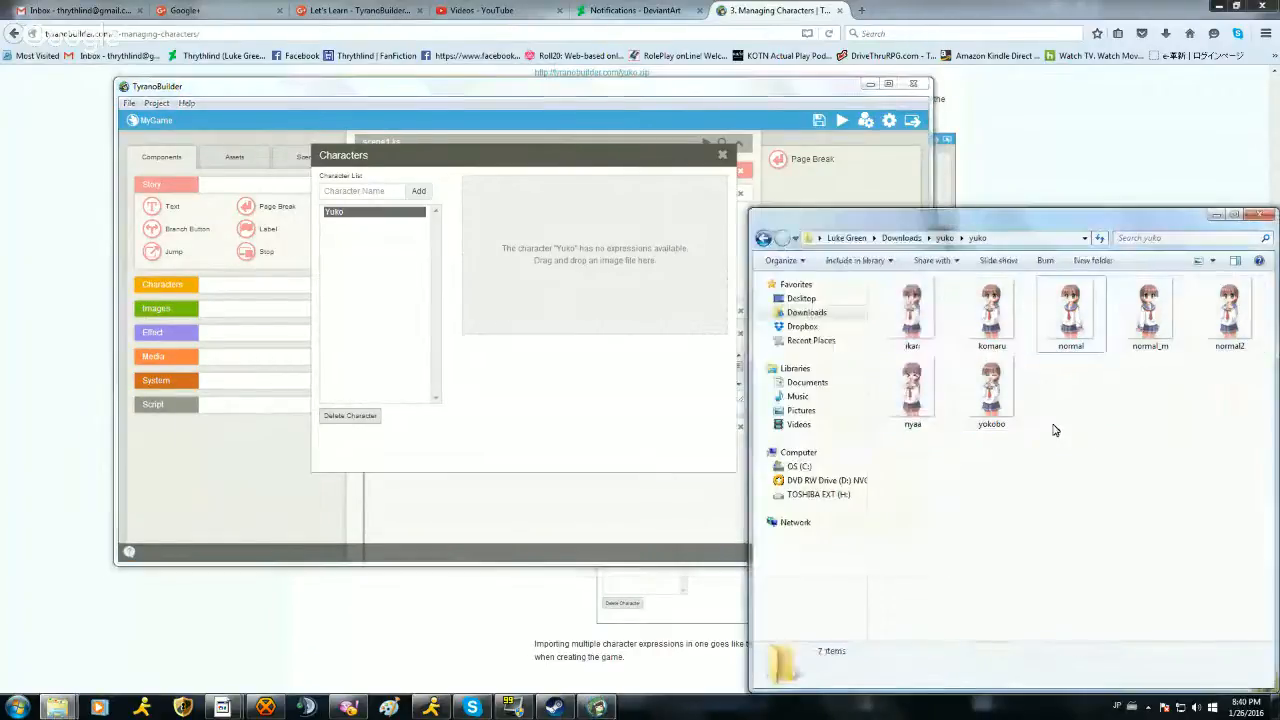
left_click_drag(906, 300, 600, 280)
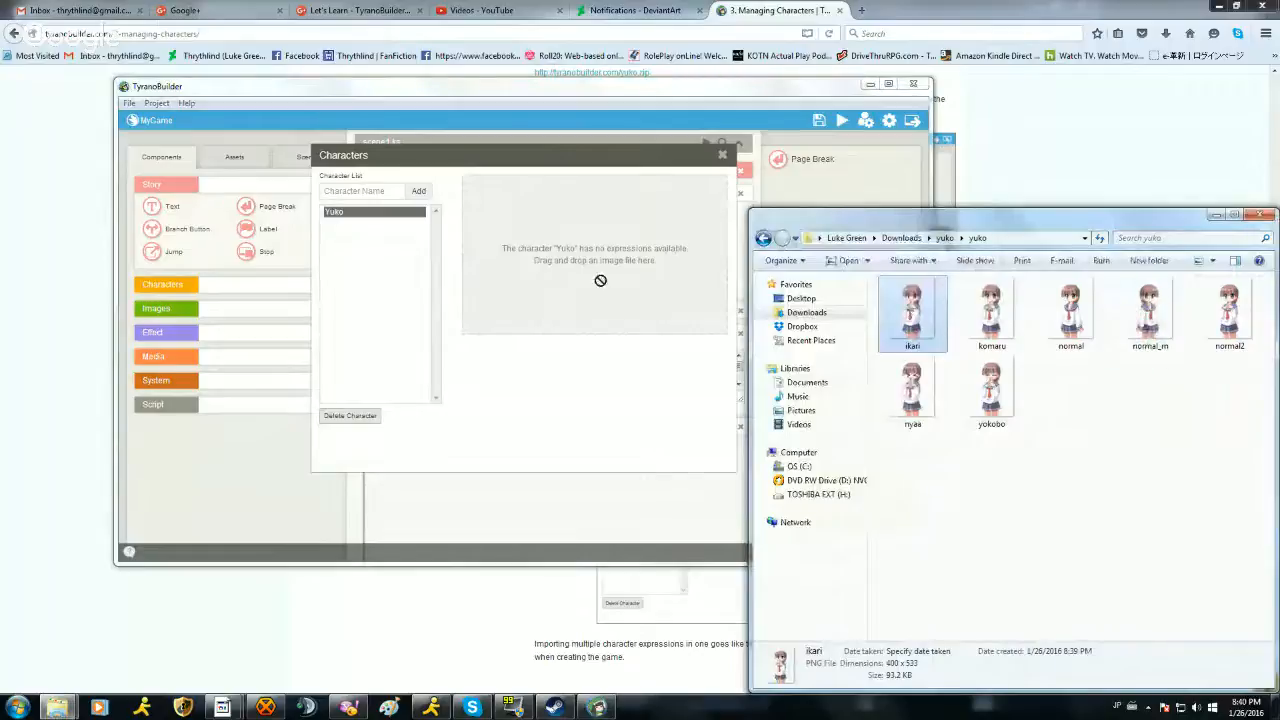
left_click(966, 560)
Step: Arrange the TyranoBuilder window and a narrower yuko folder window side by side without overlap, and retry importing ikari for Yuko
left_click(628, 92)
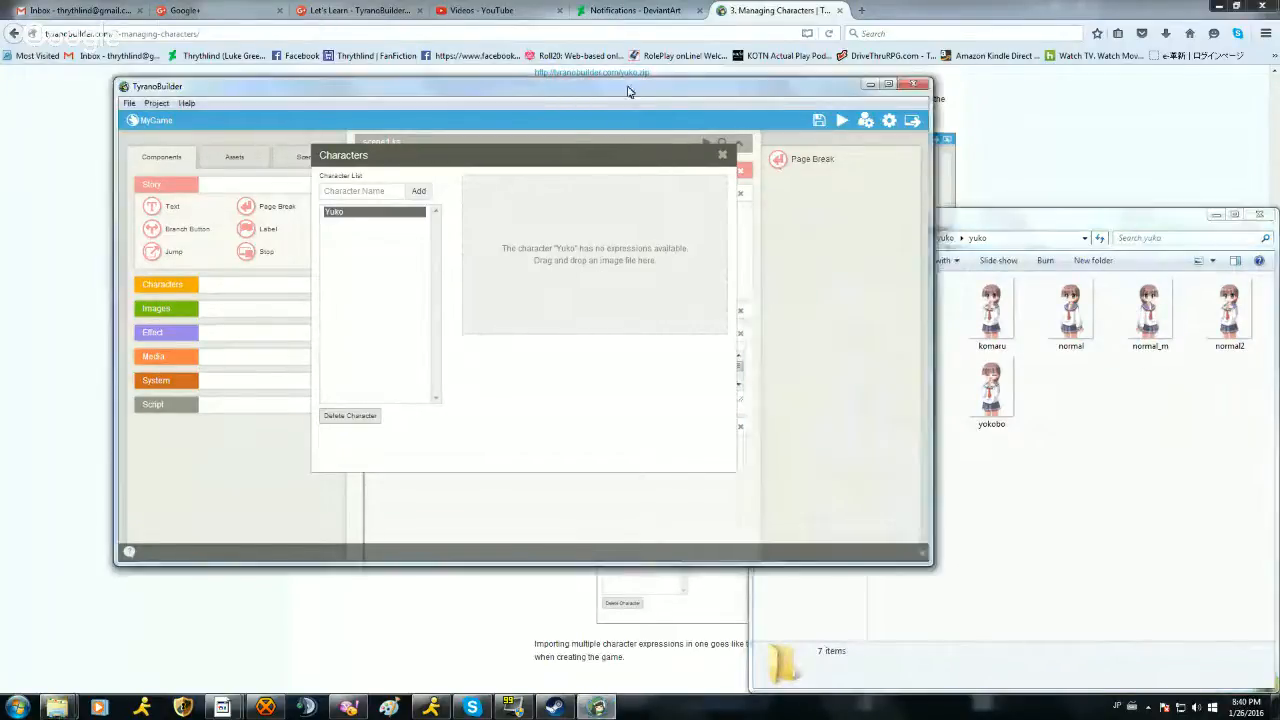
left_click_drag(628, 92, 593, 98)
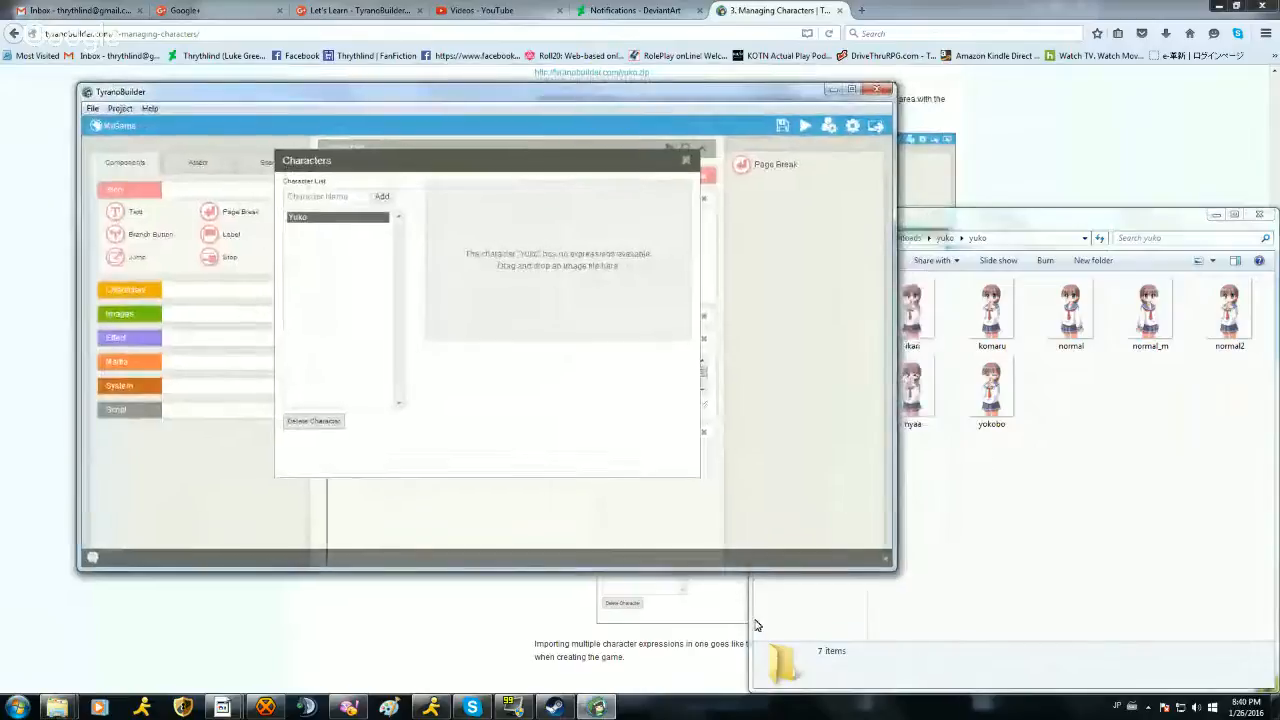
left_click_drag(751, 618, 912, 617)
left_click(782, 386)
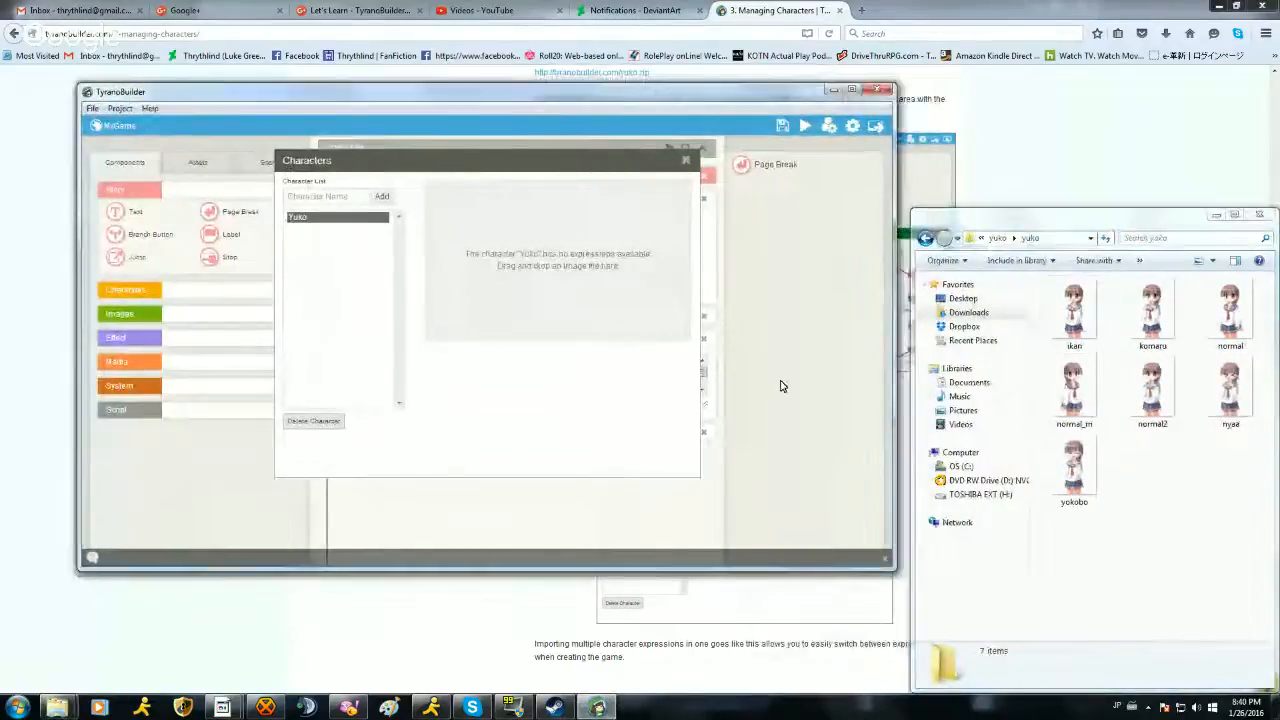
left_click_drag(1072, 315, 551, 256)
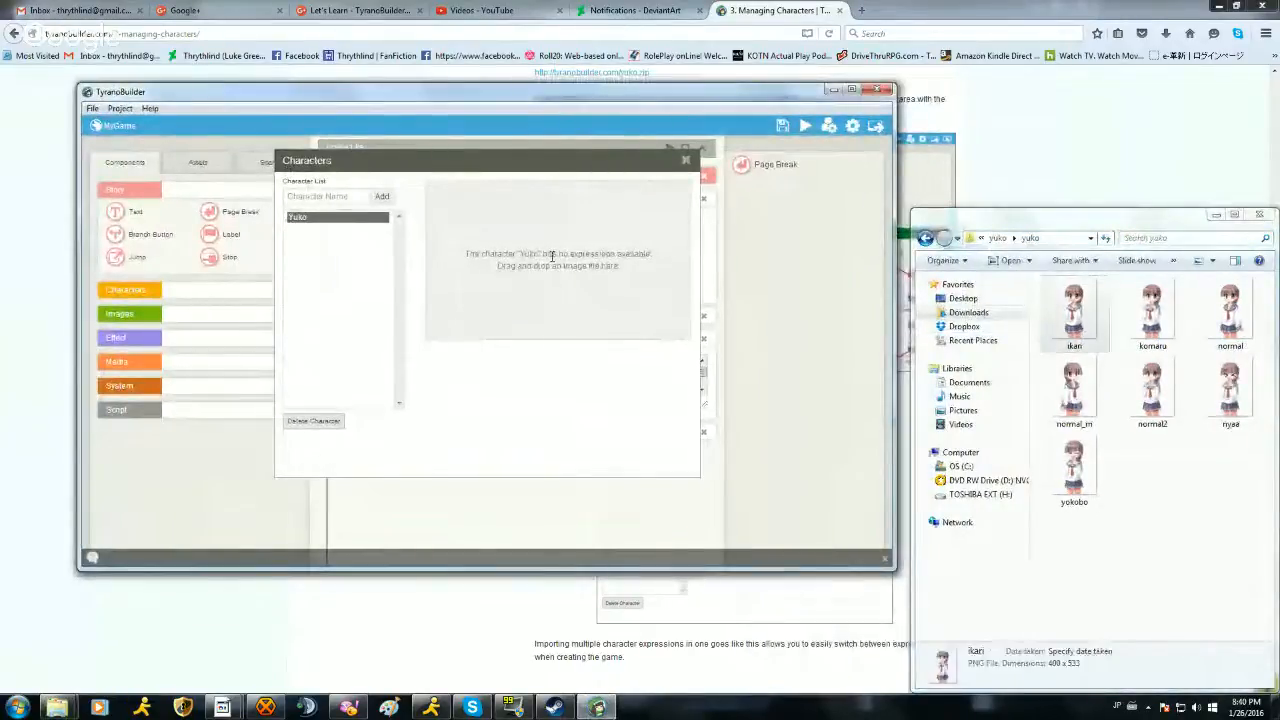
left_click(884, 560)
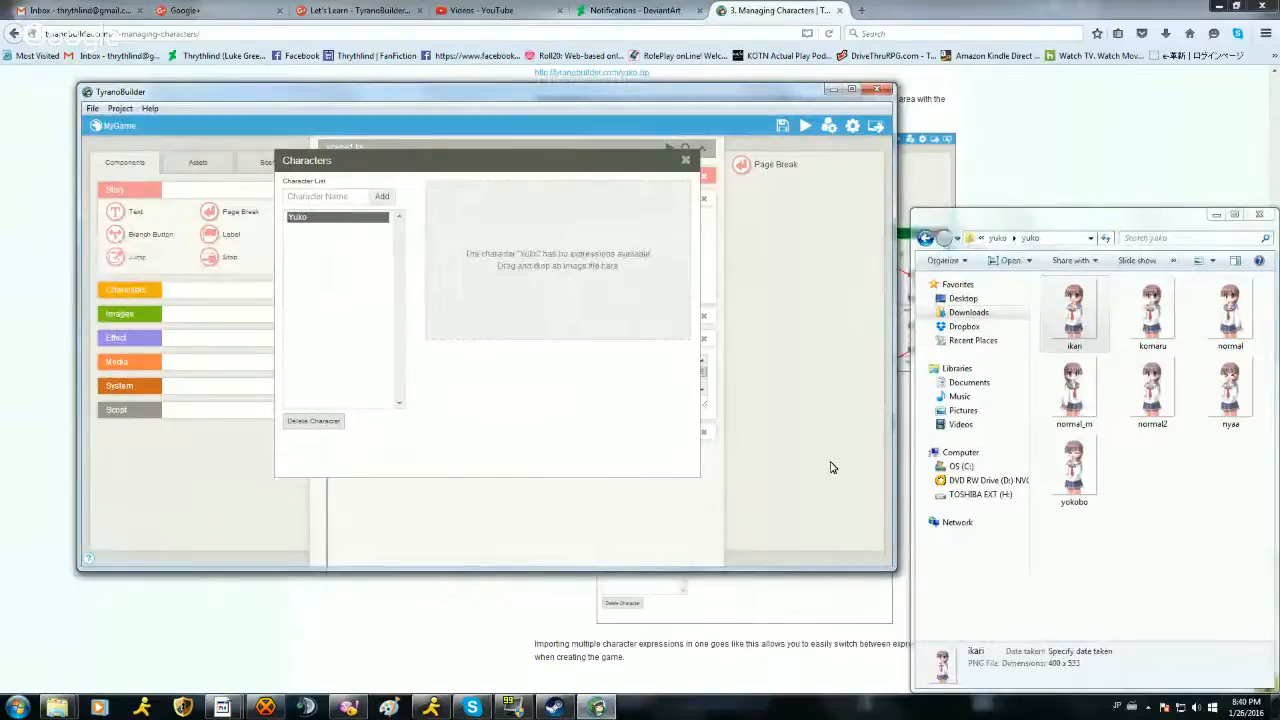
Step: Consult the tutorial's import example again and try to add ikari, normal_m and normal2 one at a time to Yuko's expressions
left_click(486, 642)
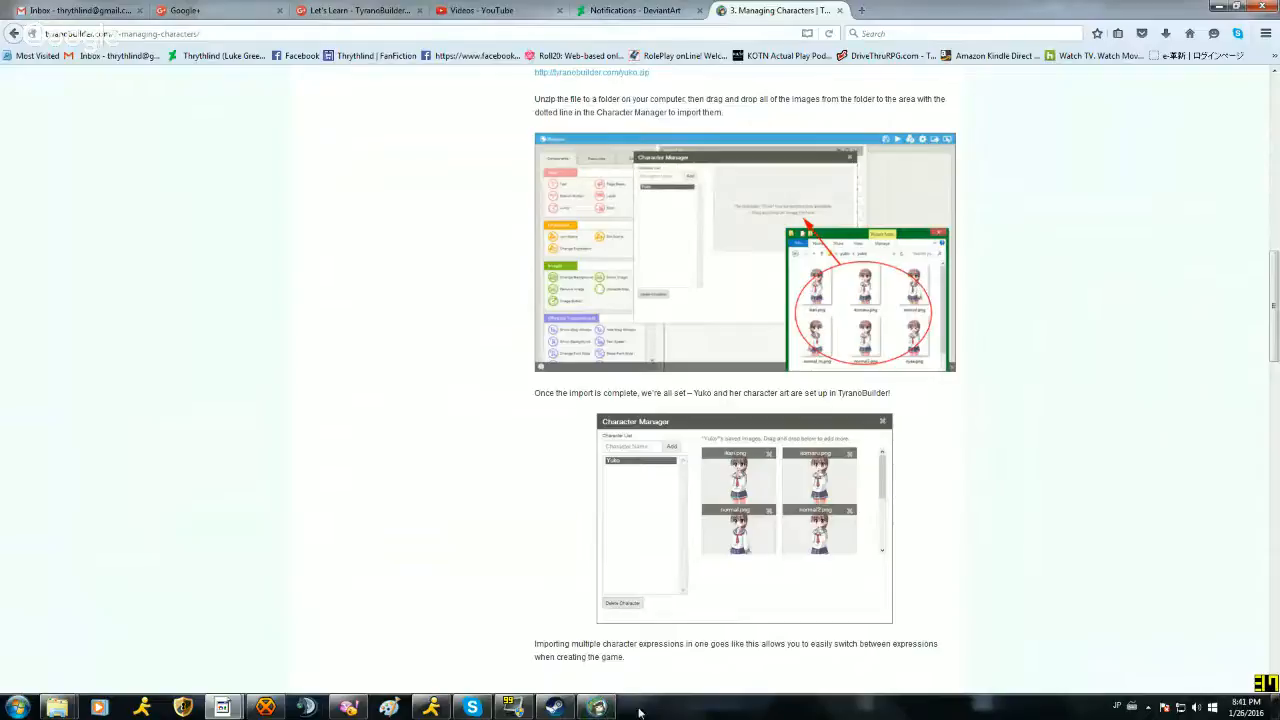
left_click(598, 707)
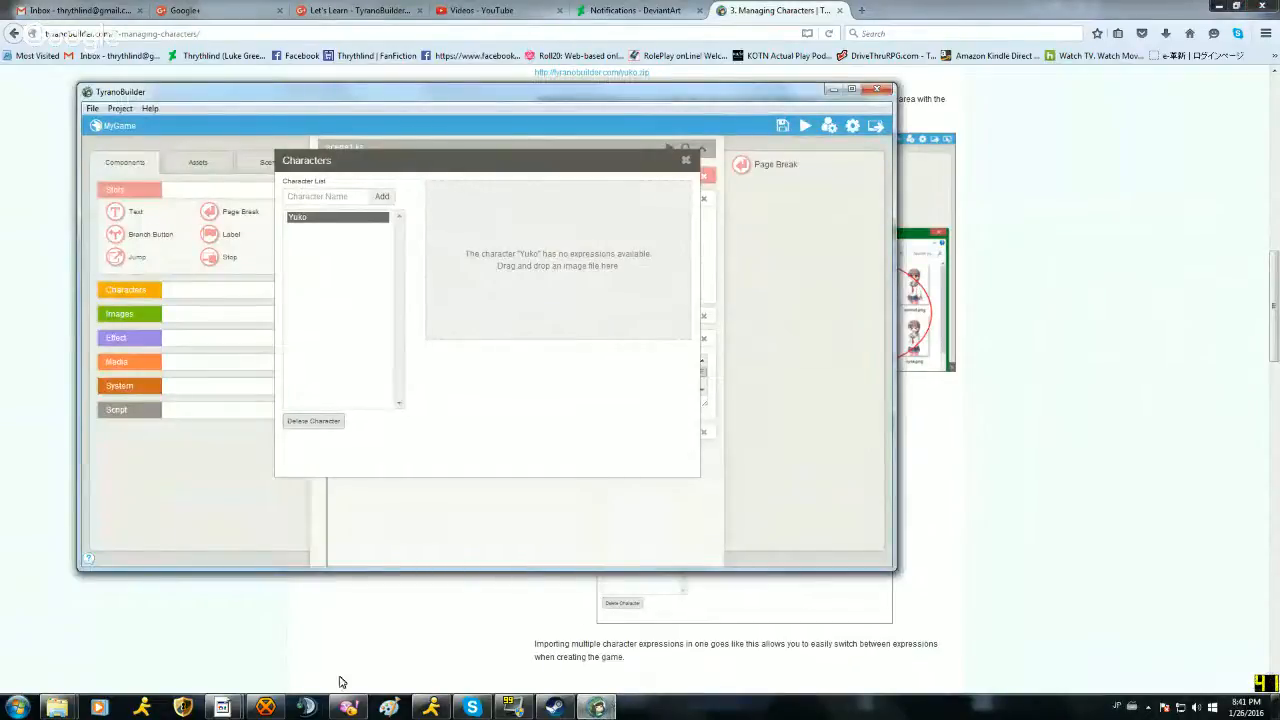
mouse_move(57, 707)
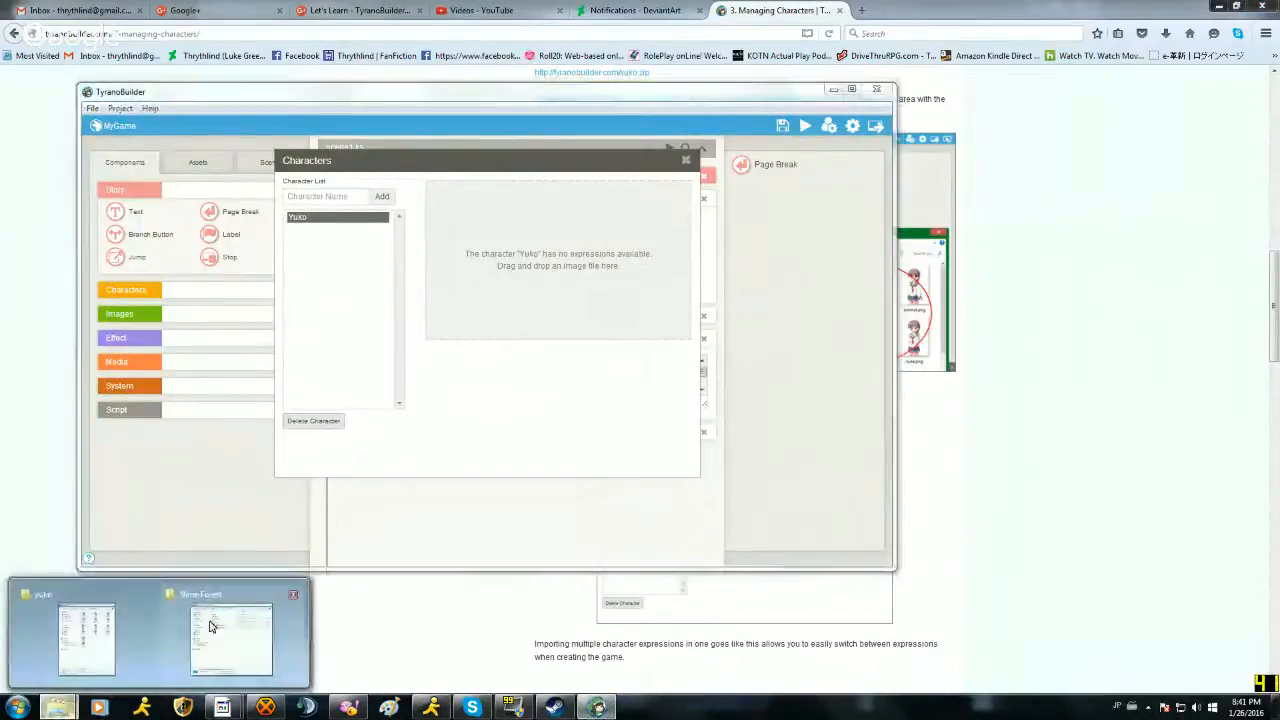
left_click(86, 638)
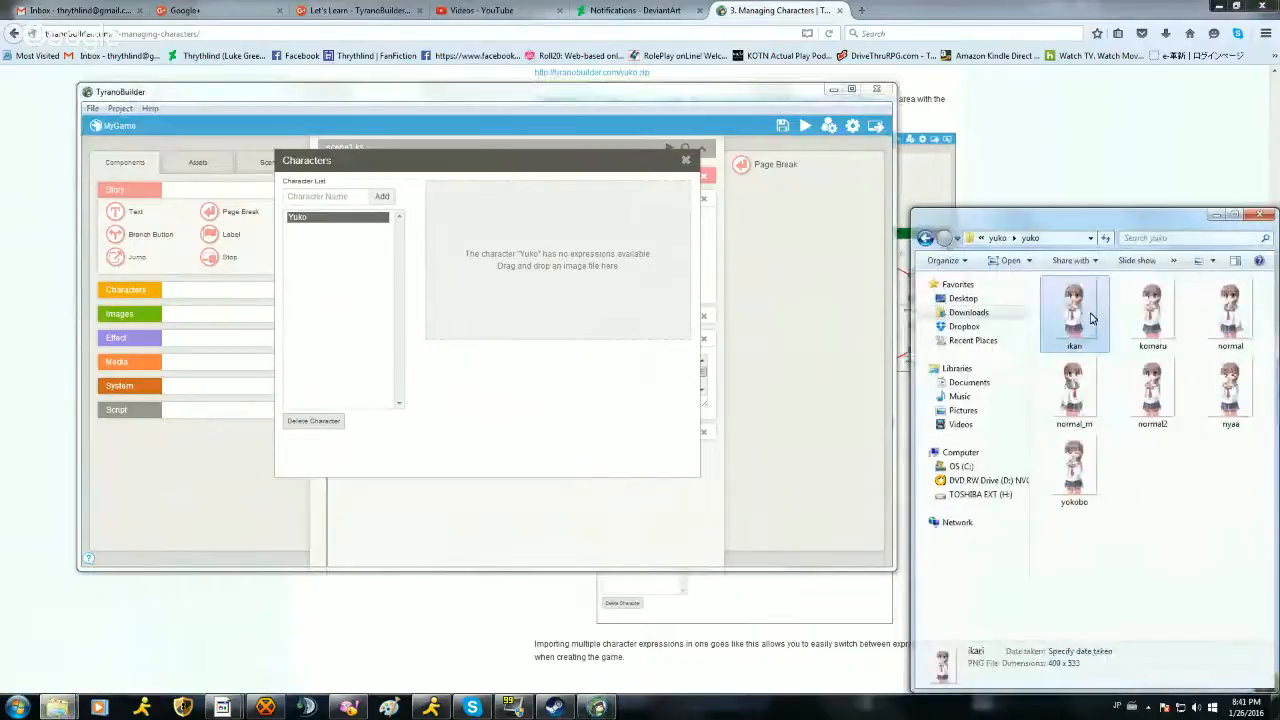
left_click_drag(1091, 318, 566, 251)
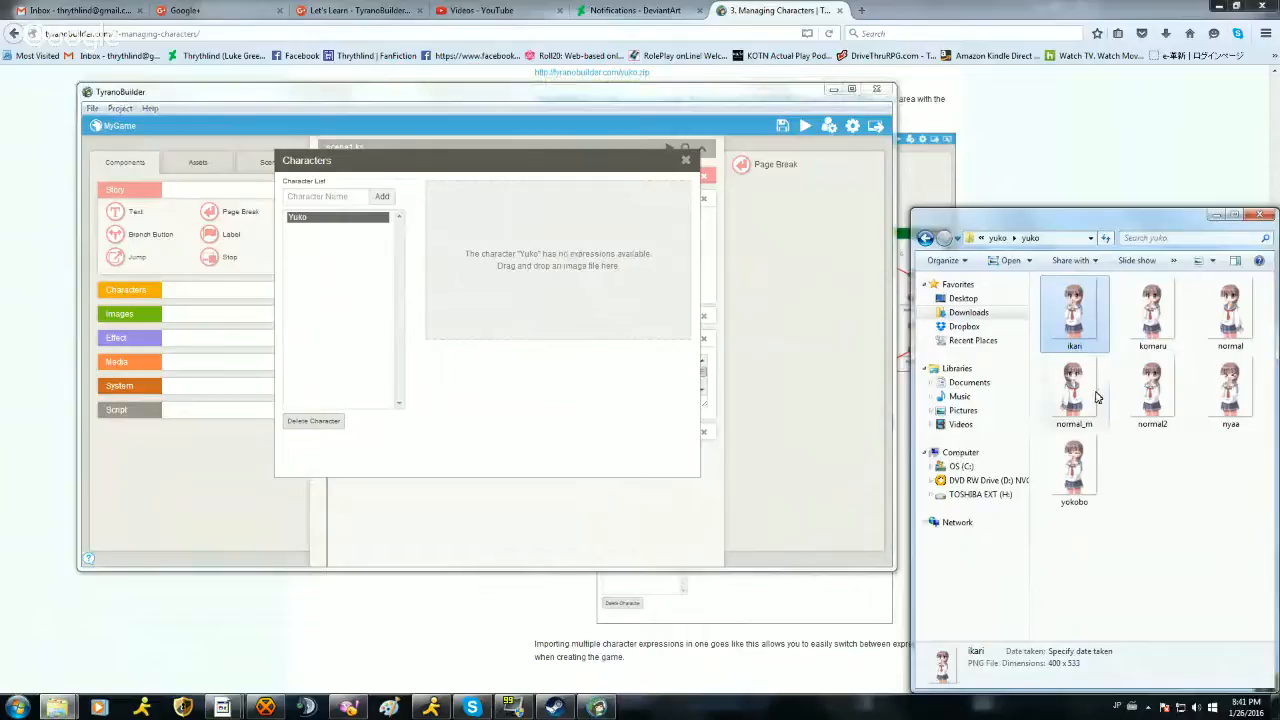
left_click_drag(1095, 396, 536, 268)
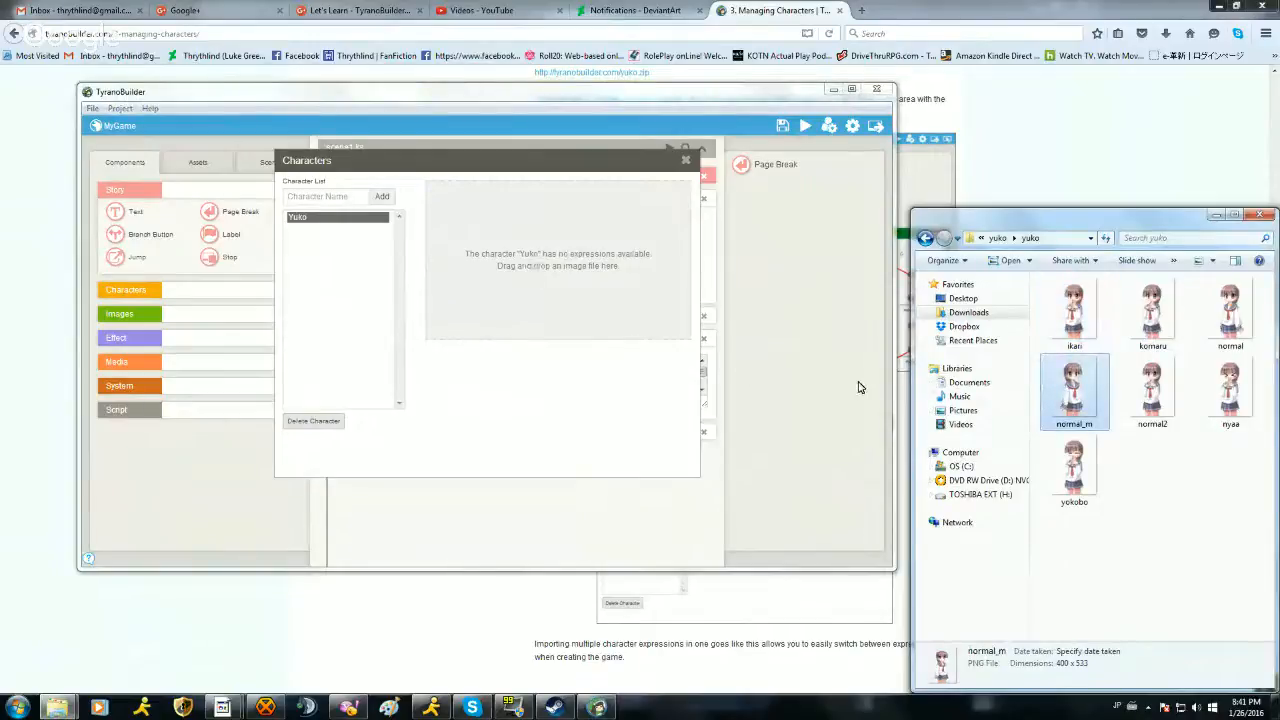
left_click_drag(1150, 388, 570, 298)
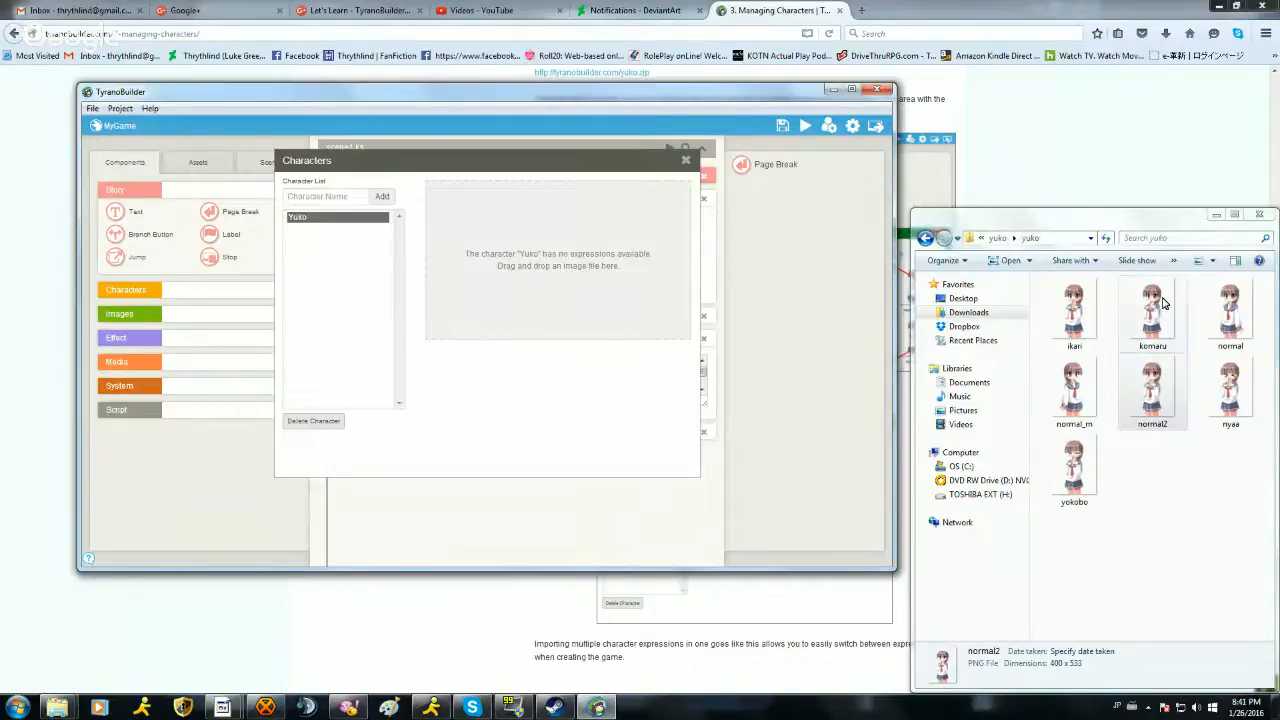
Step: Reread the tutorial's image import instructions, return to TyranoBuilder and reselect Yuko in the character list
left_click(389, 636)
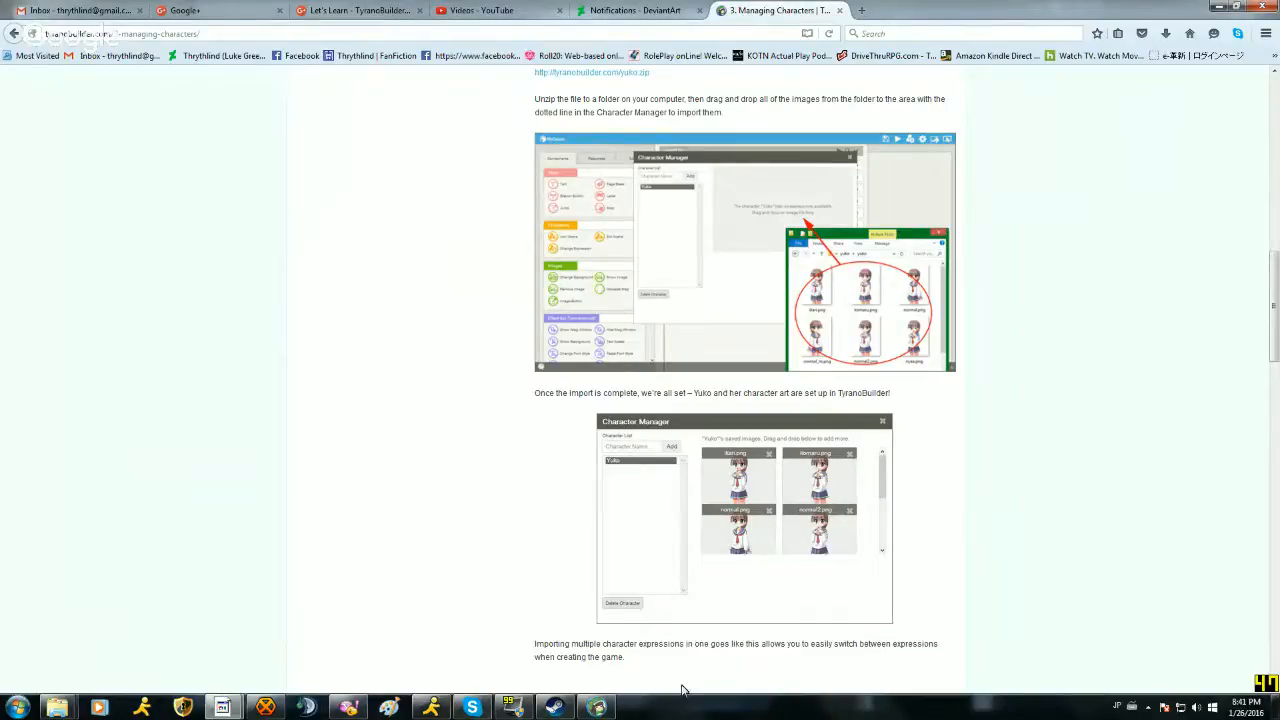
left_click(596, 707)
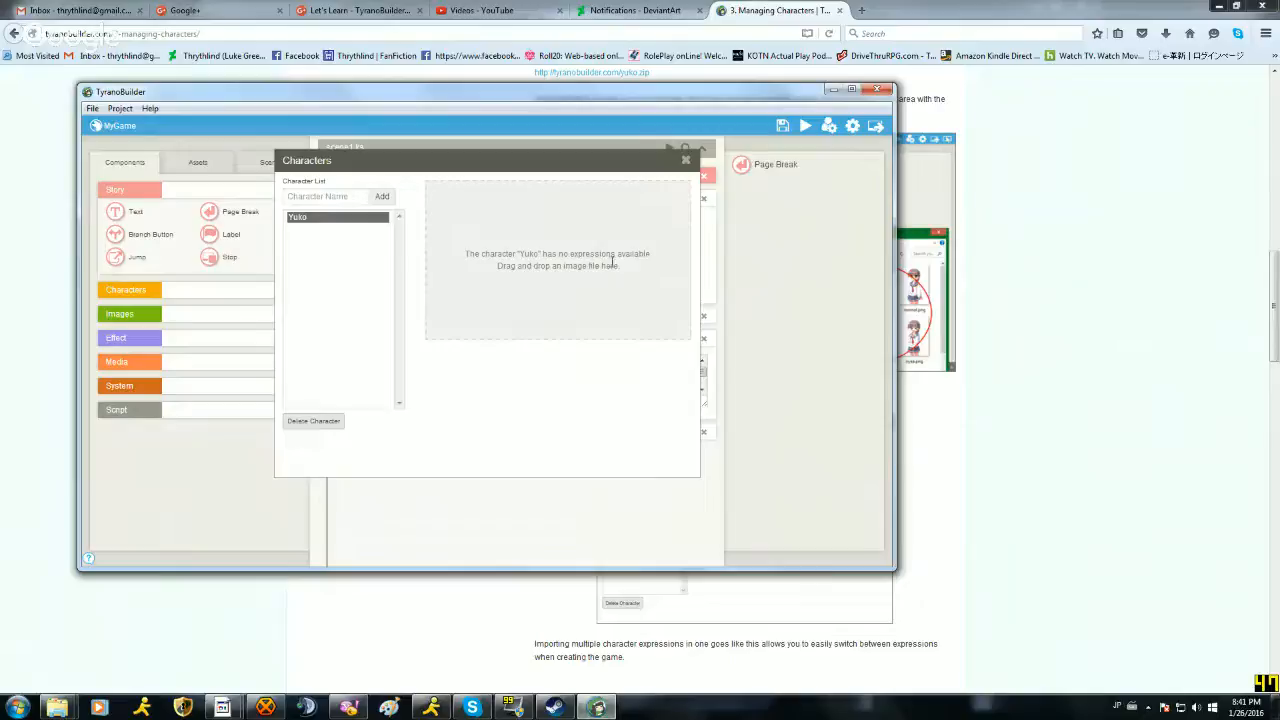
left_click(323, 222)
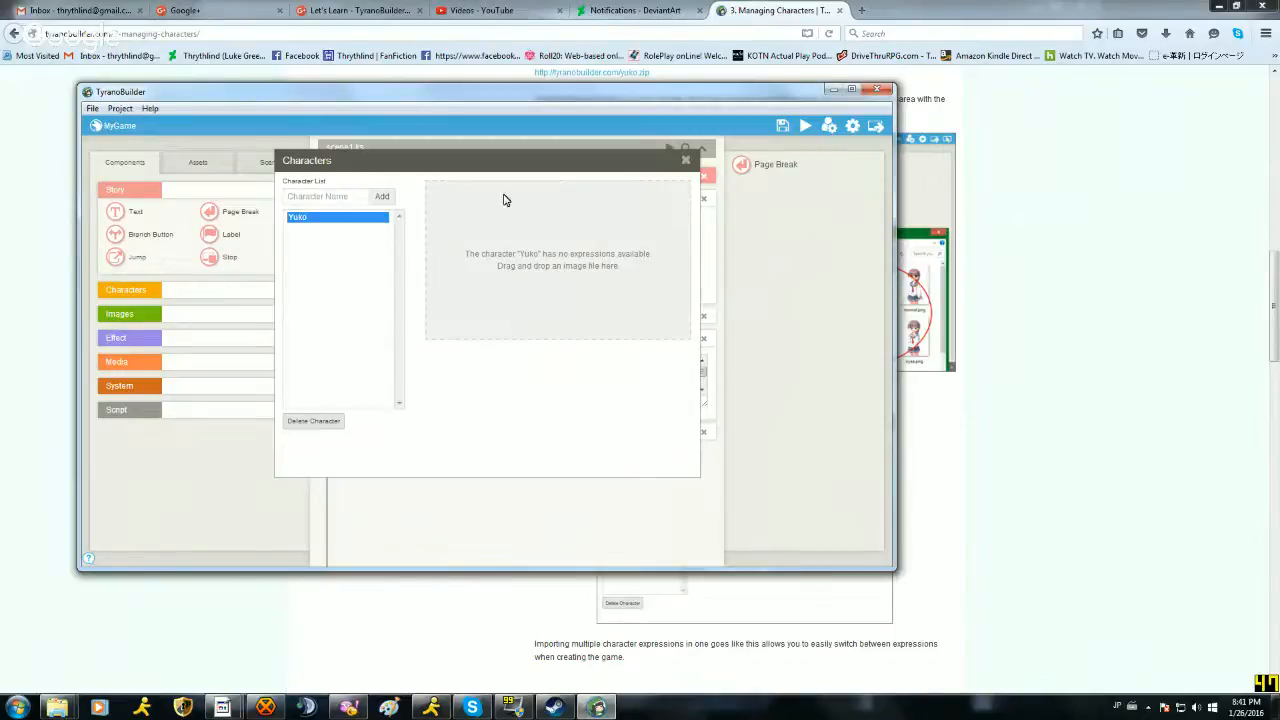
left_click(616, 190)
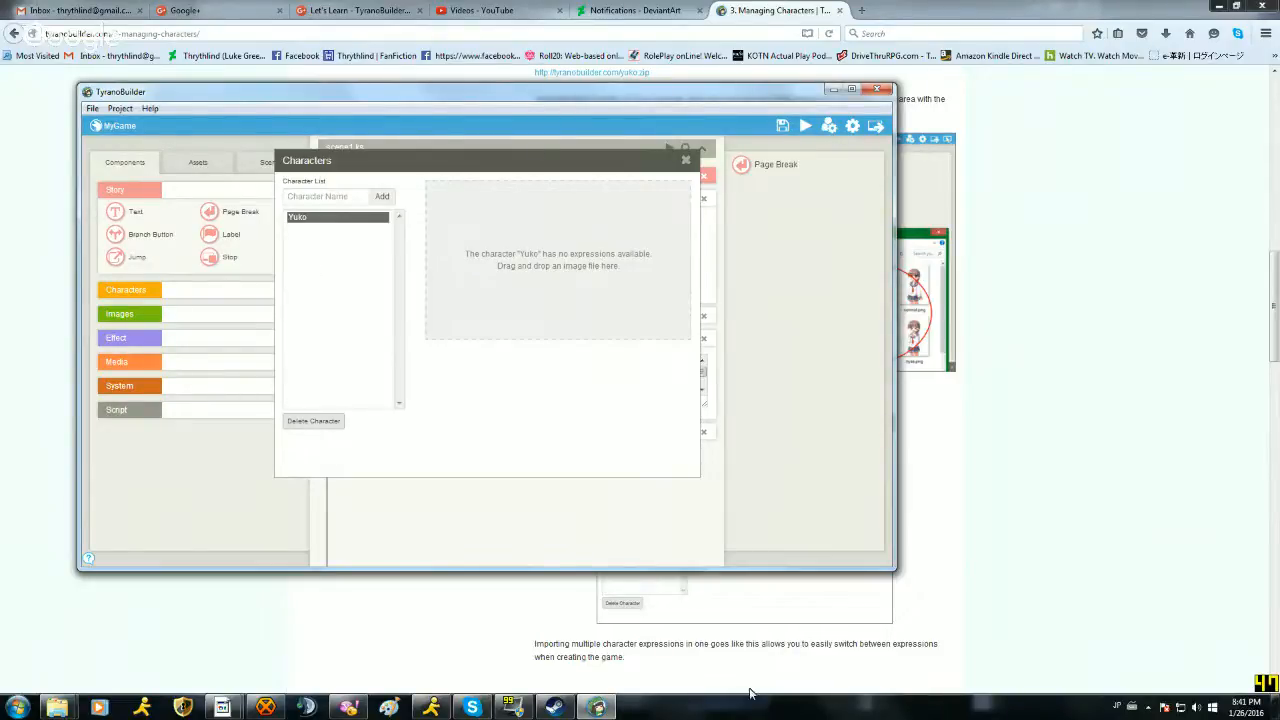
Step: Reopen the yuko folder window and try to add komaru, yokobo and normal_m individually to Yuko's expressions
mouse_move(203, 711)
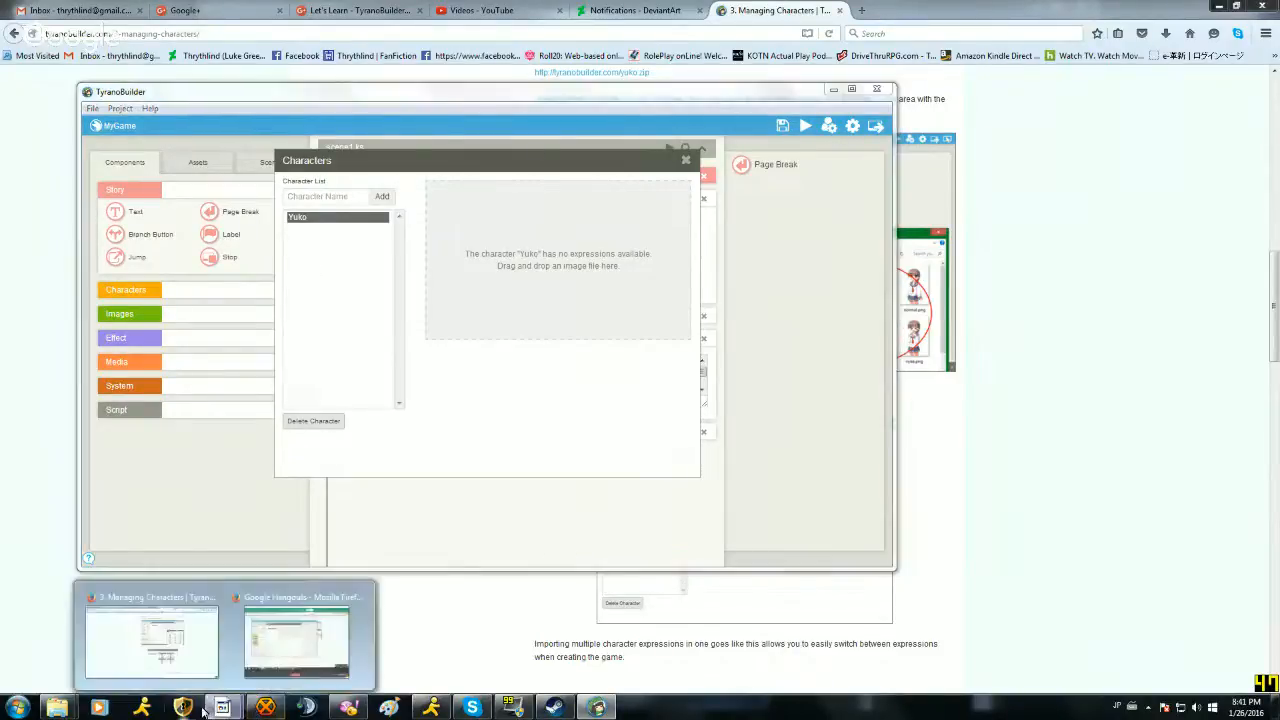
mouse_move(57, 707)
left_click(164, 623)
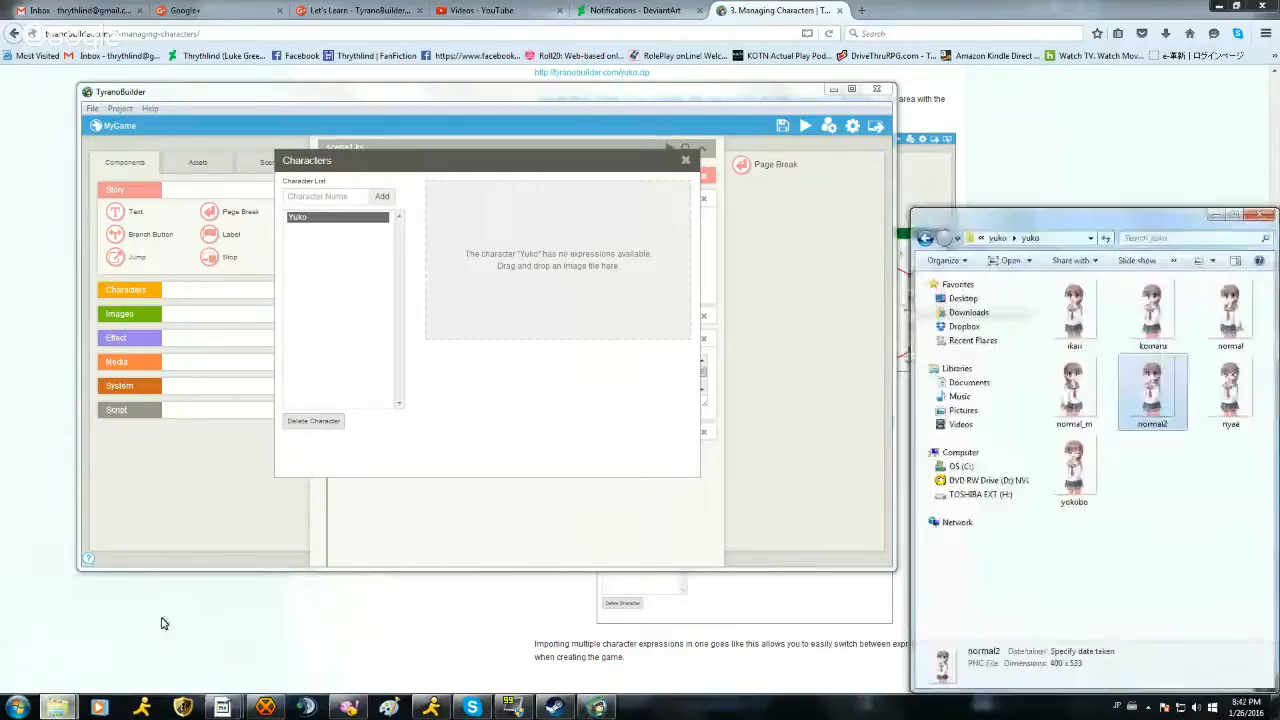
left_click_drag(1140, 328, 490, 270)
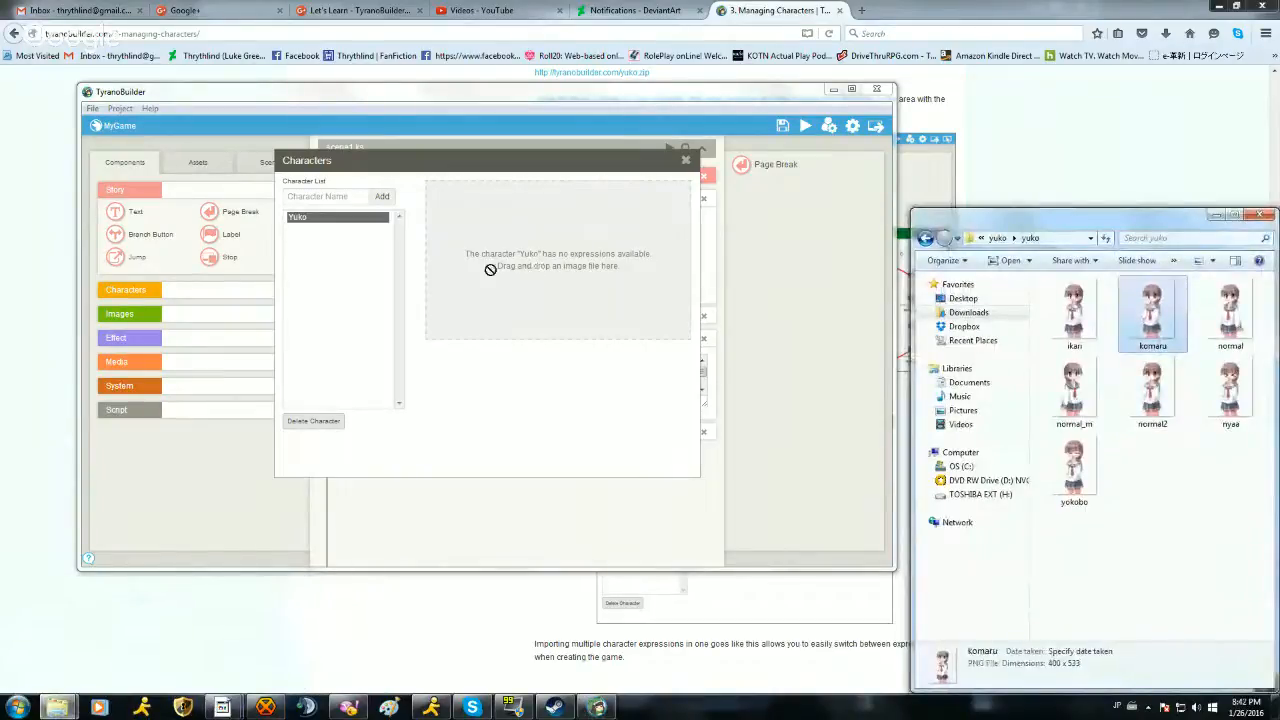
left_click_drag(1074, 468, 483, 276)
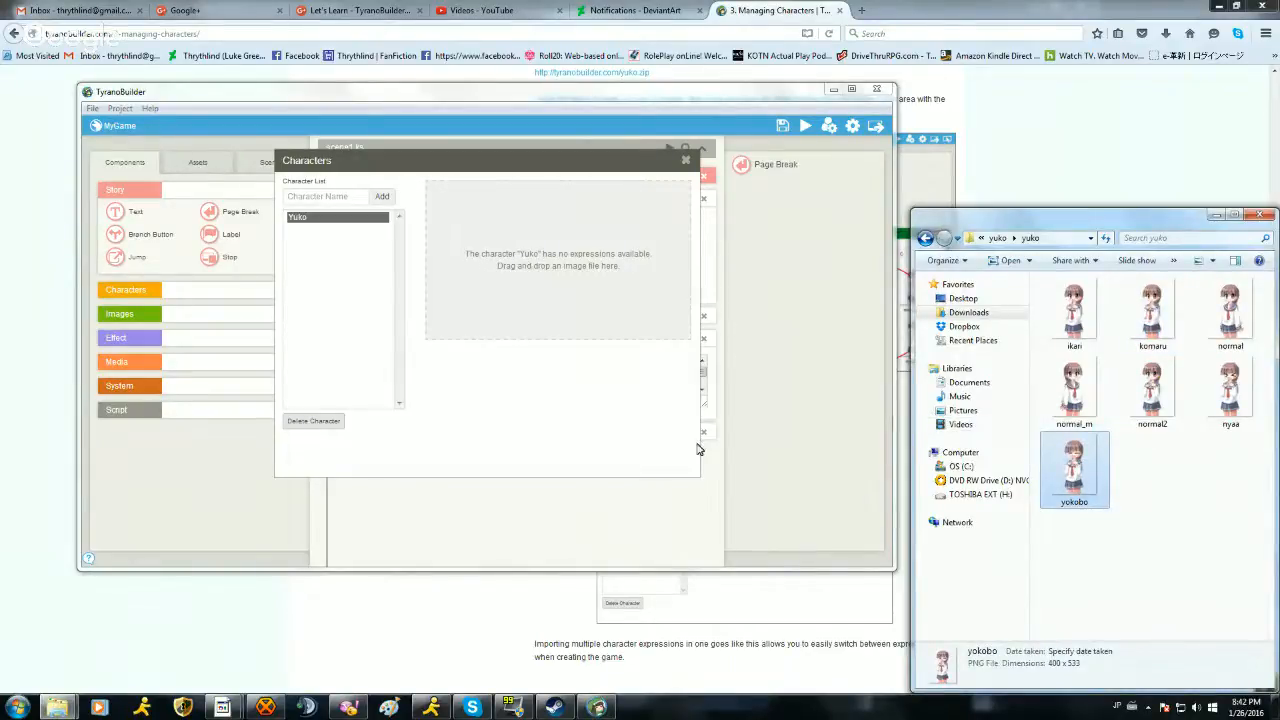
left_click_drag(1094, 434, 547, 290)
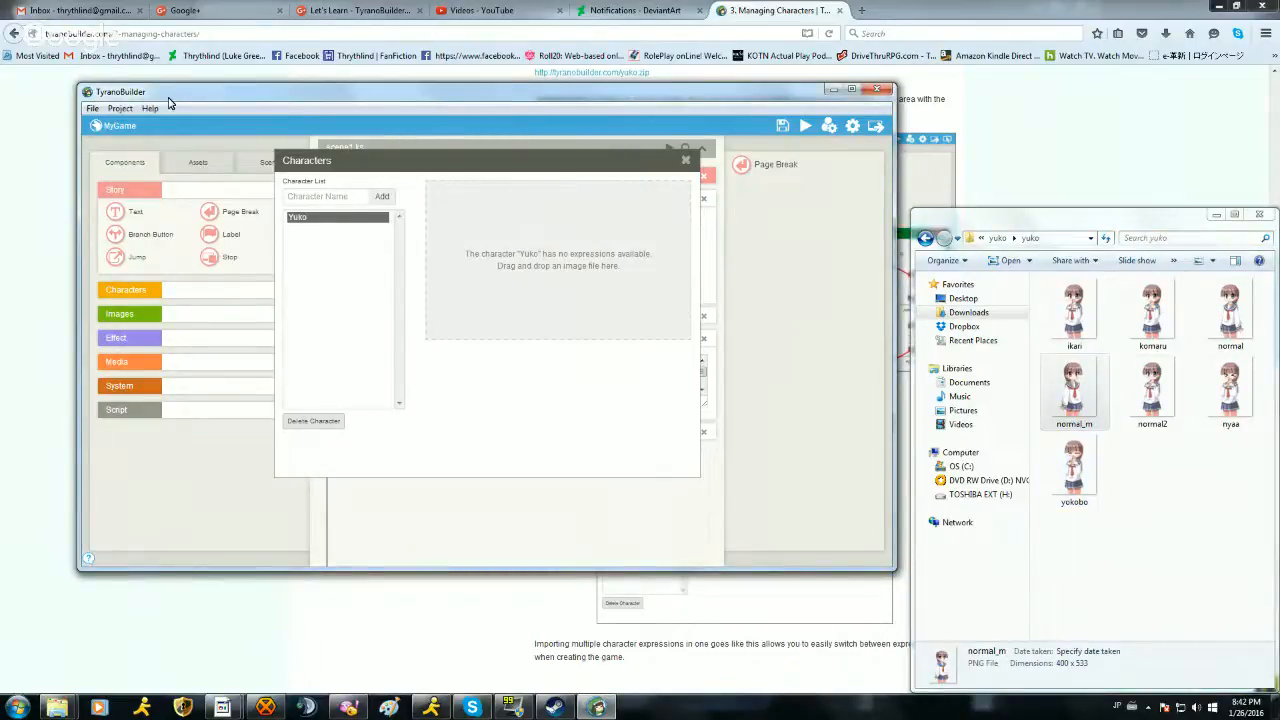
Step: Recheck the tutorial's import example, reopen the yuko folder window and try adding ikari, komaru and normal2 to Yuko's expressions
left_click(24, 275)
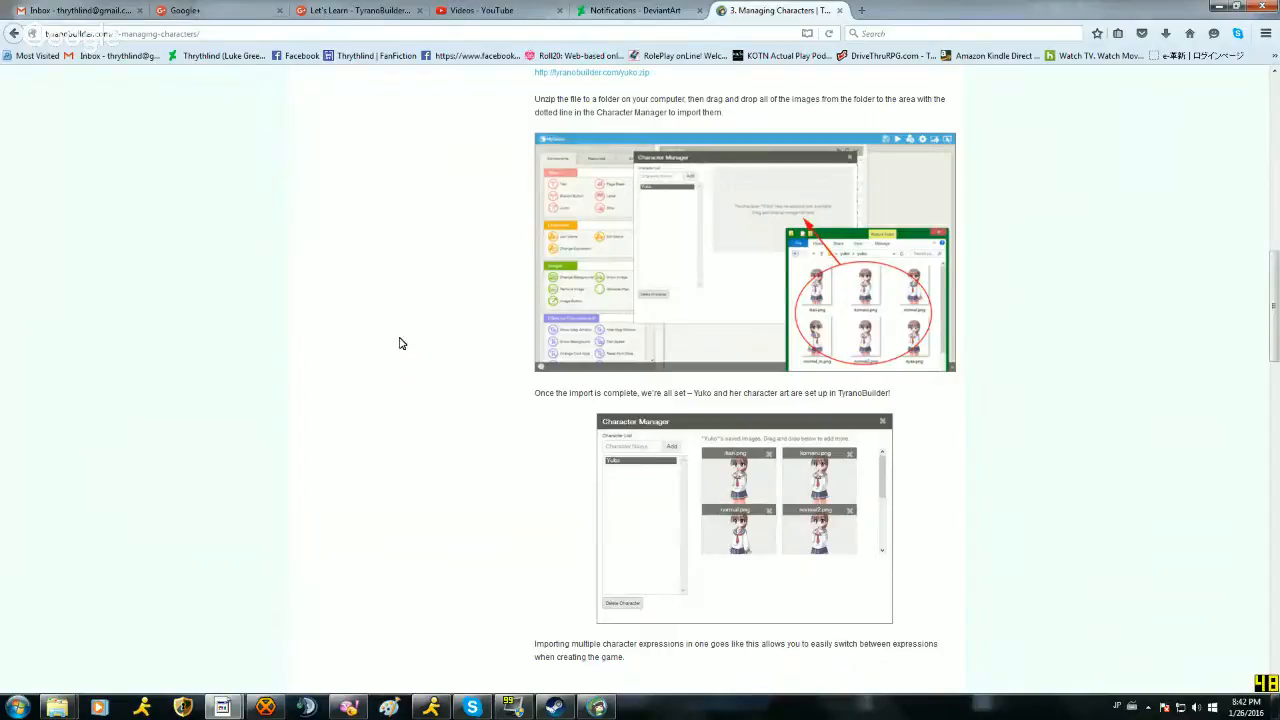
left_click(596, 707)
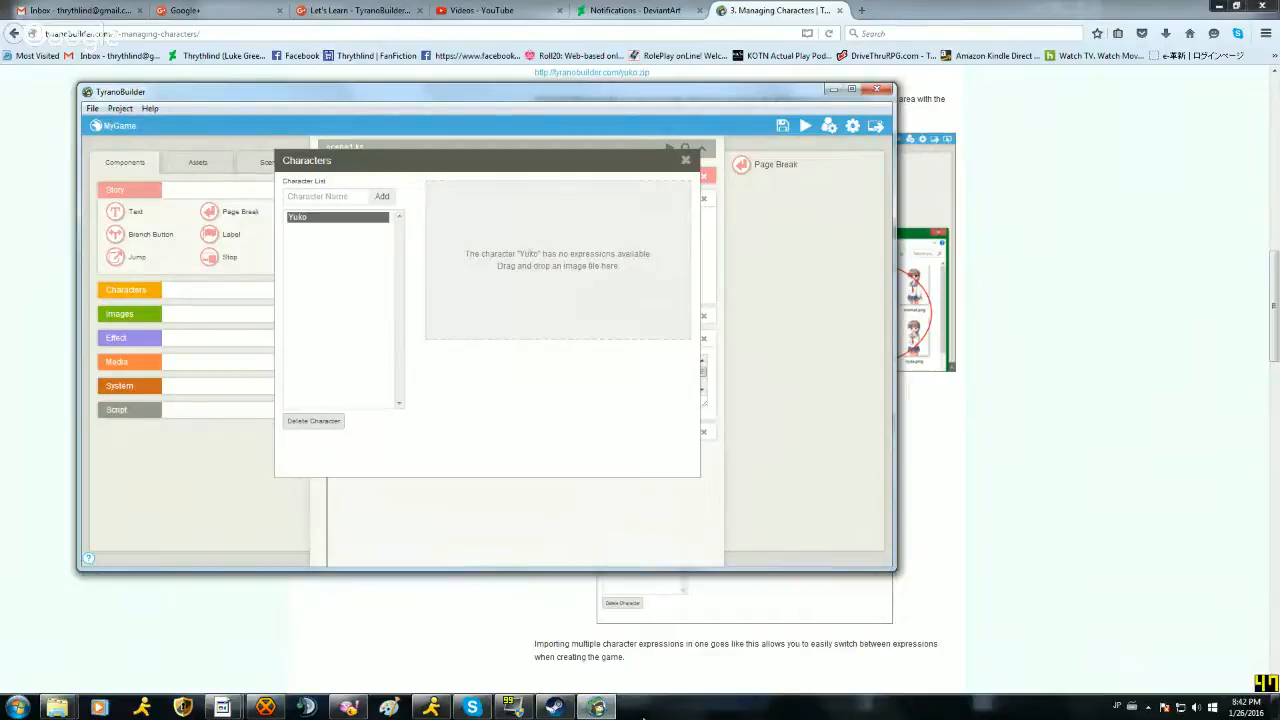
mouse_move(57, 707)
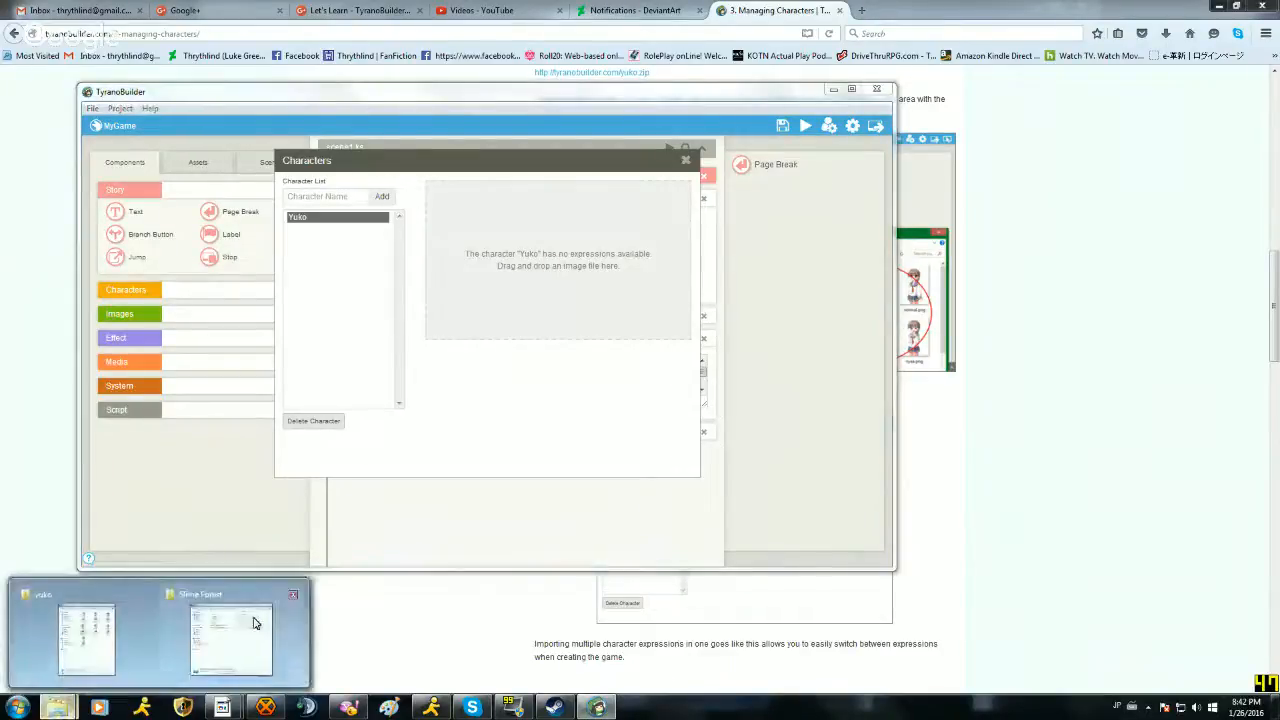
left_click(82, 644)
left_click_drag(1074, 312, 563, 274)
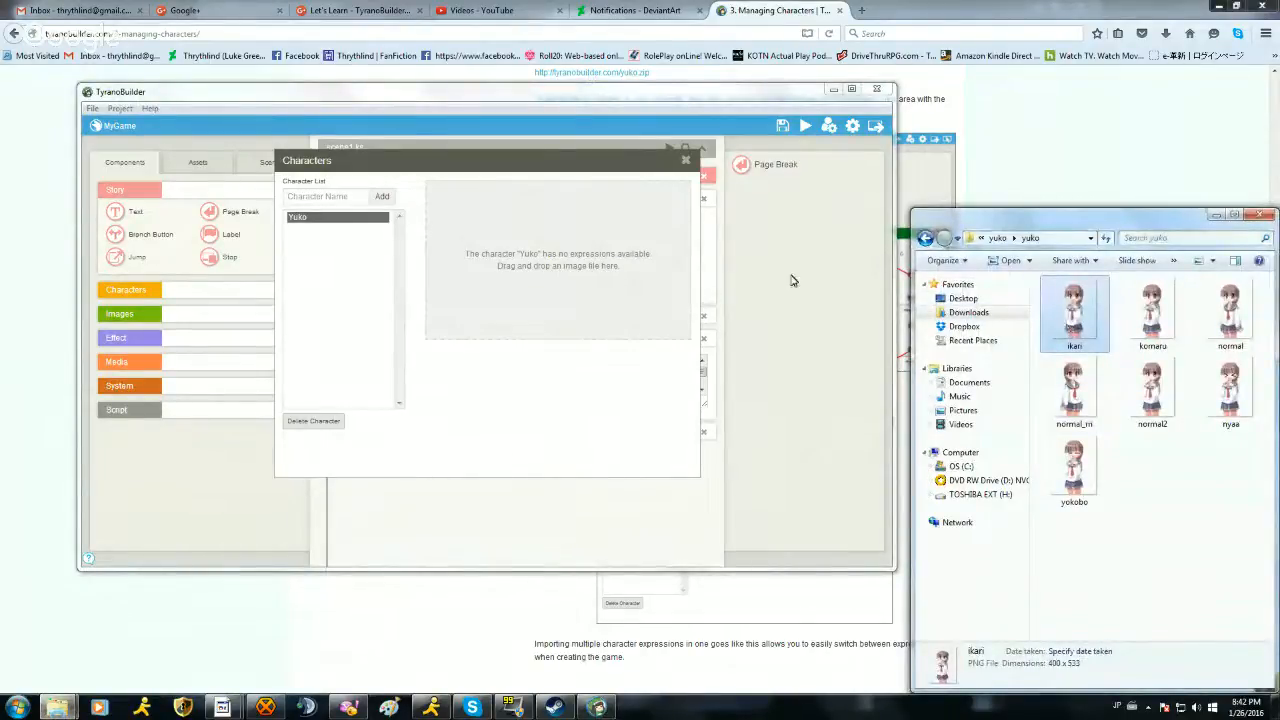
left_click(587, 266)
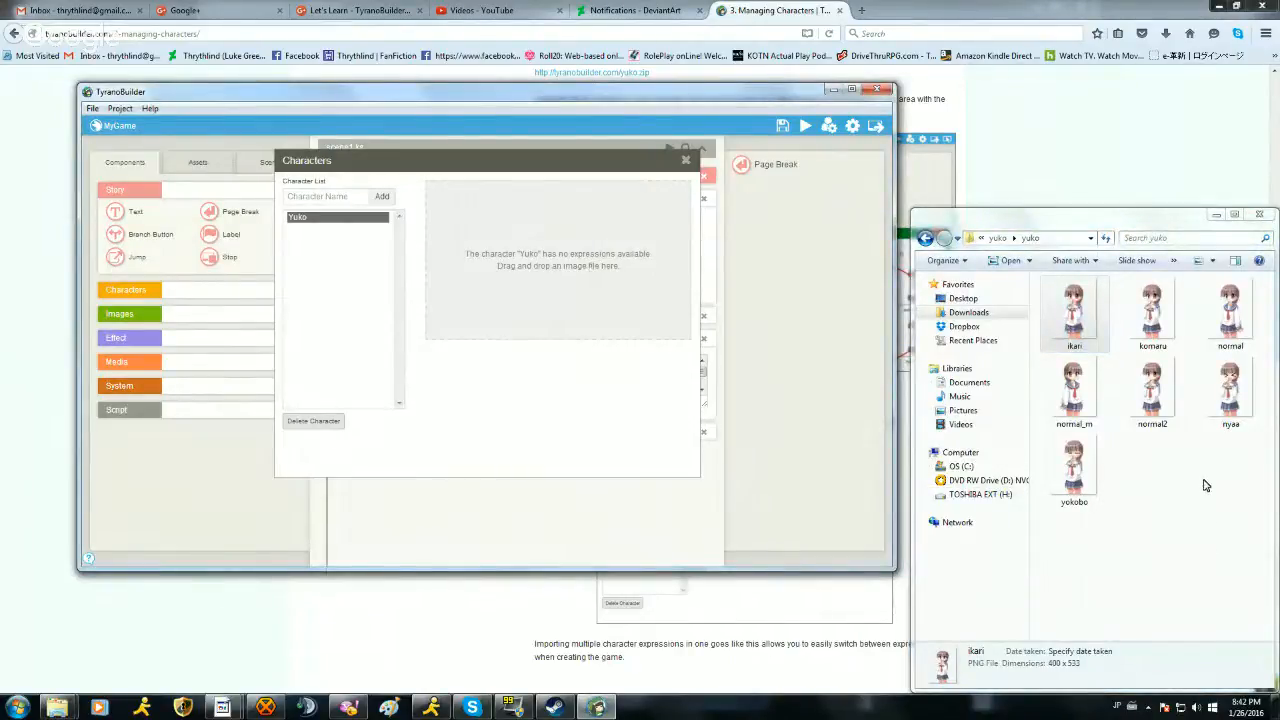
left_click(1150, 305)
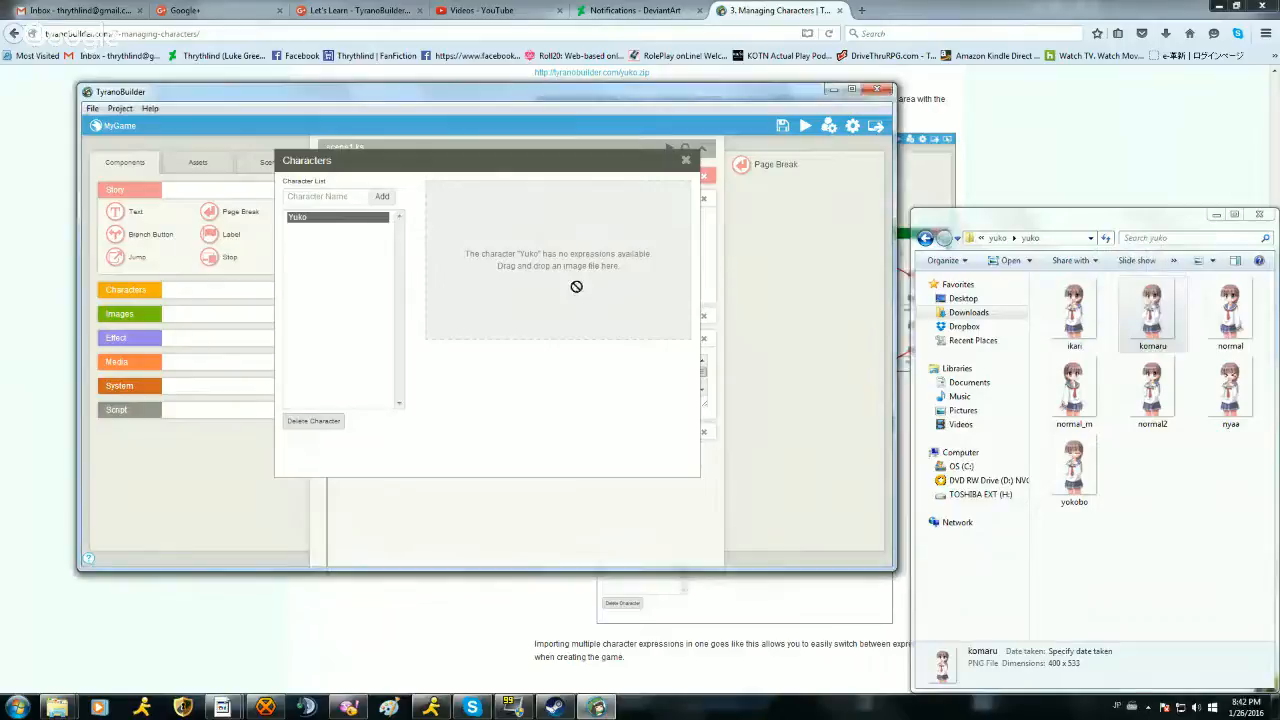
left_click(1150, 390)
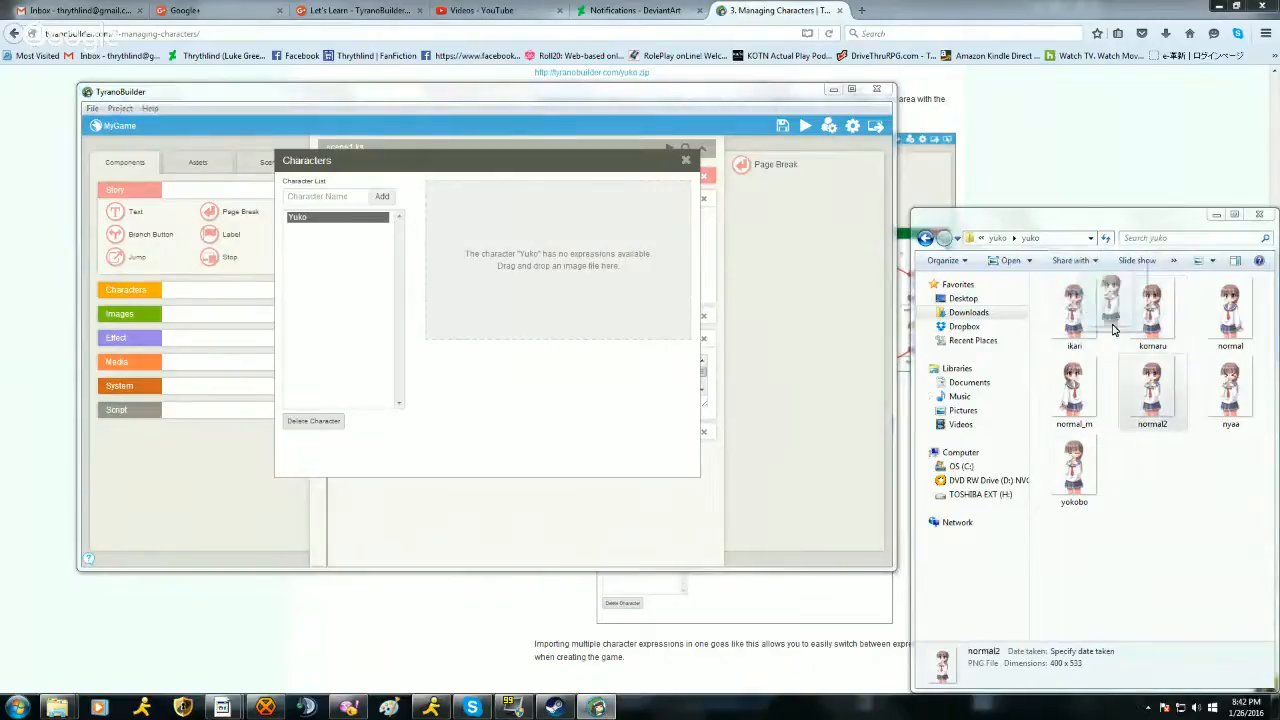
left_click(1148, 310)
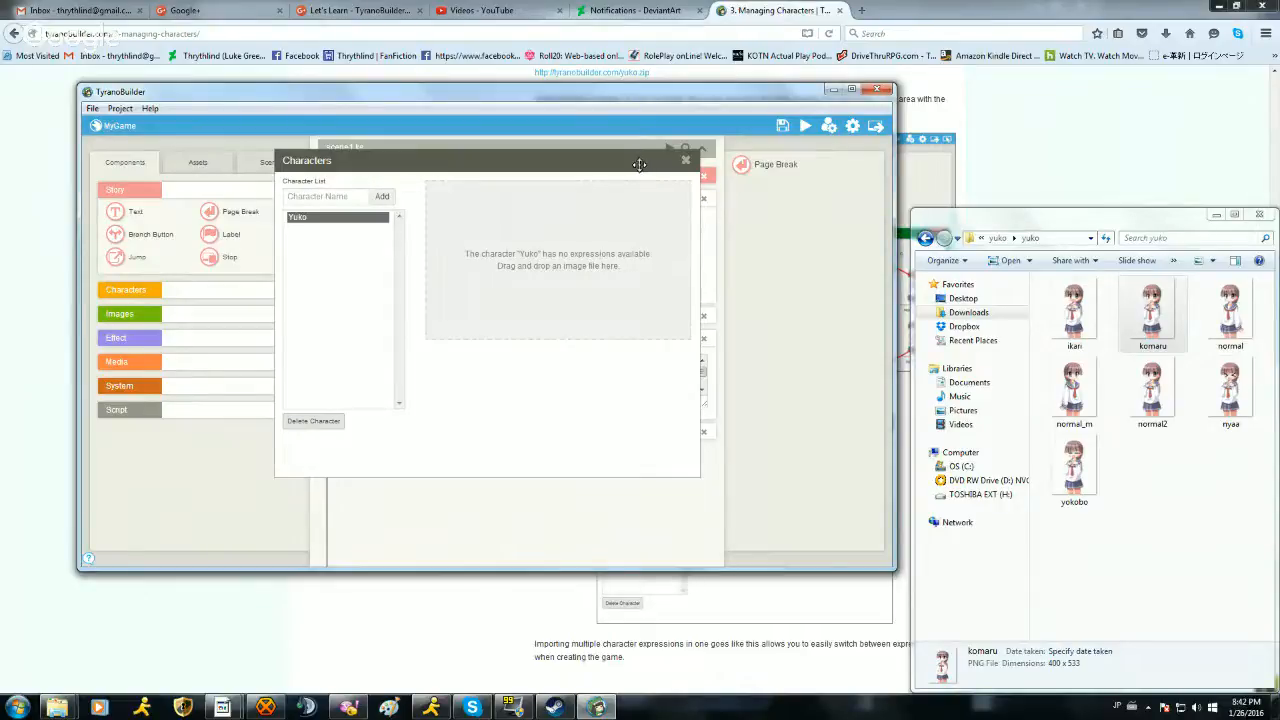
Step: Check the Asset Library and the other program options for another way to import character images
left_click(118, 108)
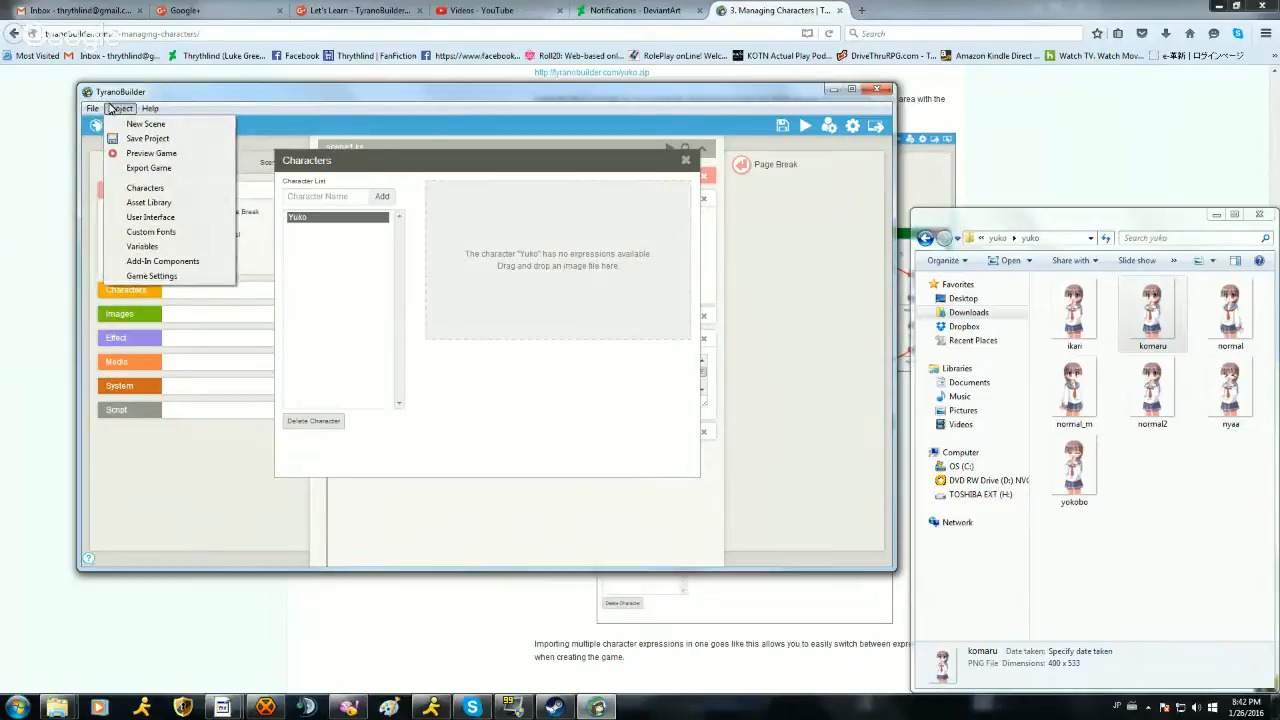
left_click(148, 202)
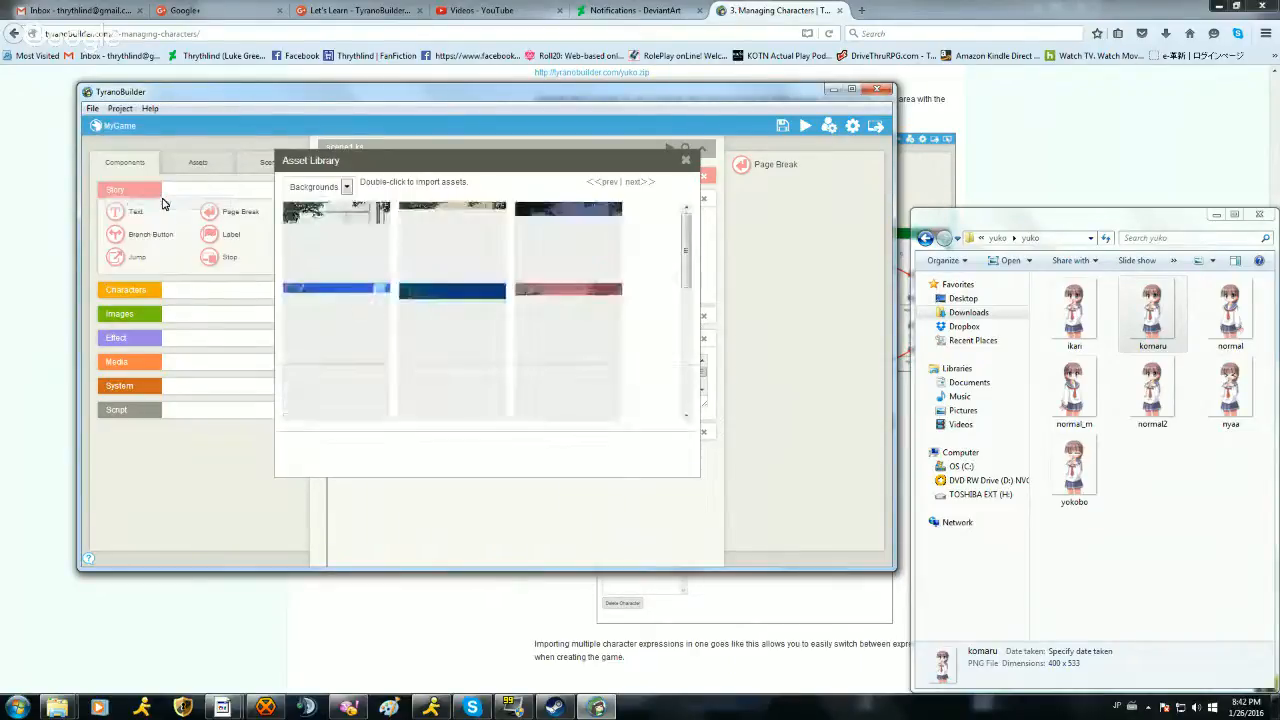
left_click(685, 162)
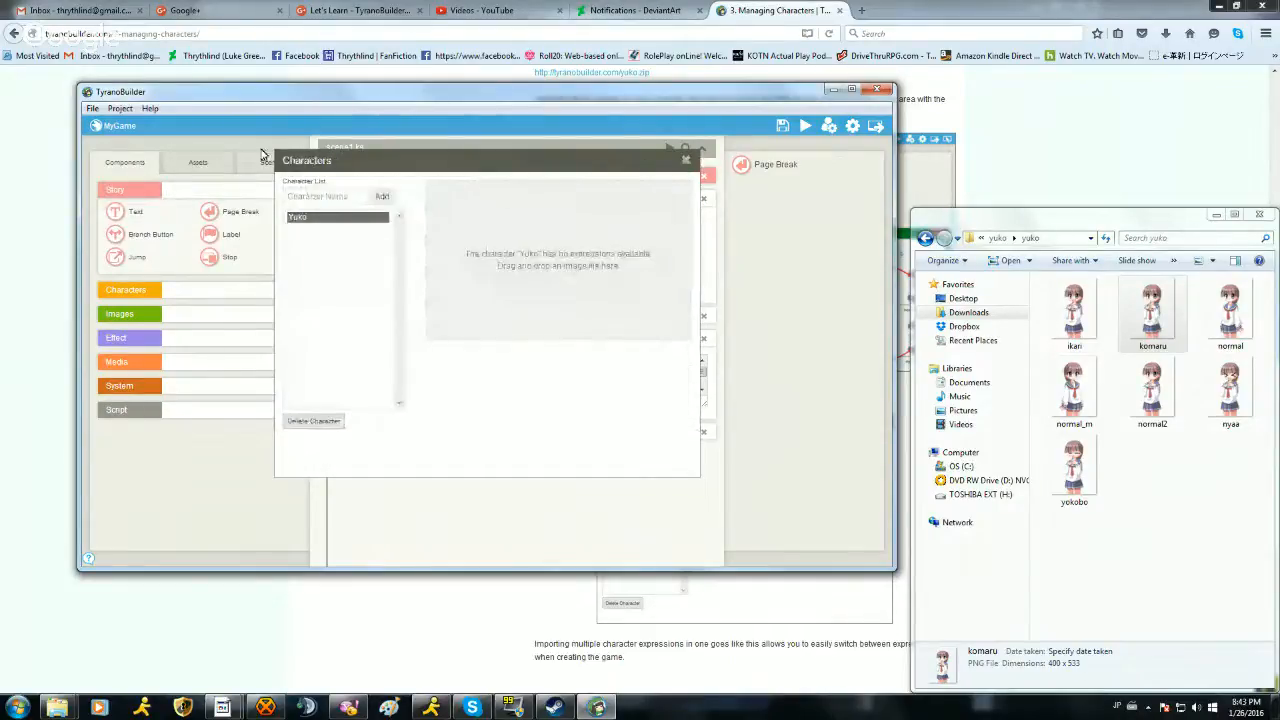
left_click(119, 108)
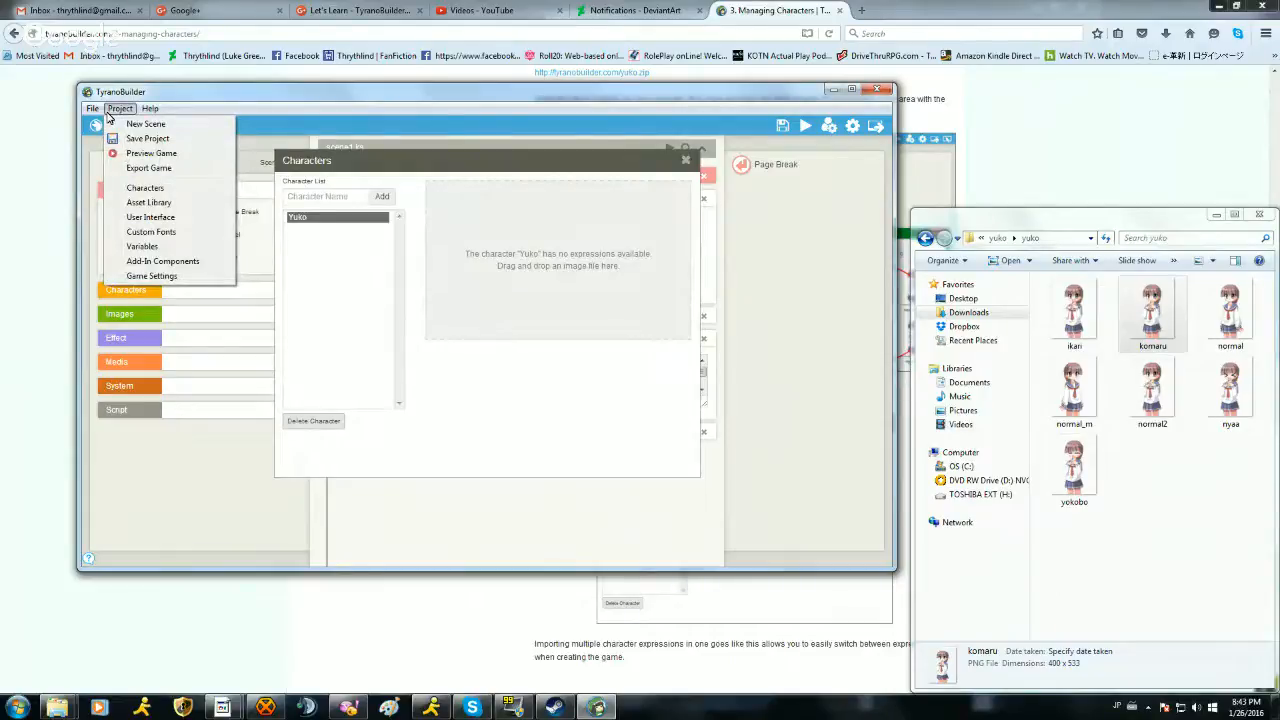
mouse_move(155, 113)
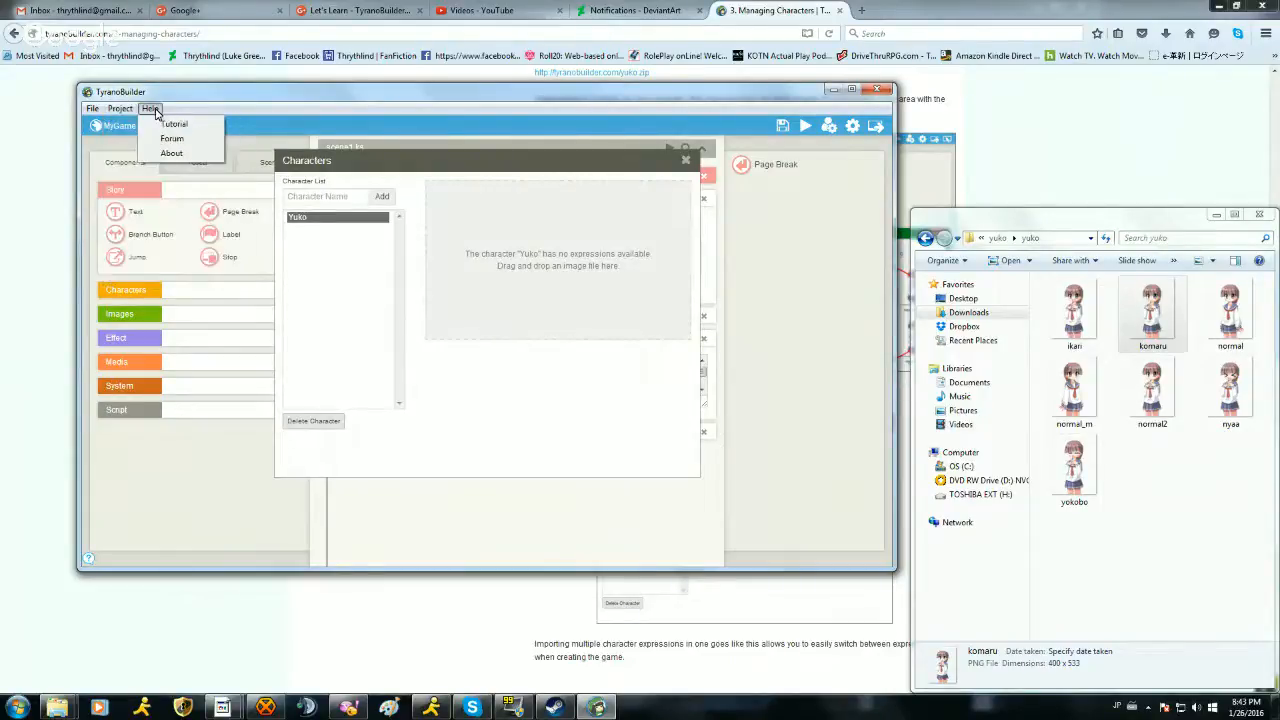
Step: Return to the browser and look over the tutorial's chapter list and Adding Characters section
left_click(2, 193)
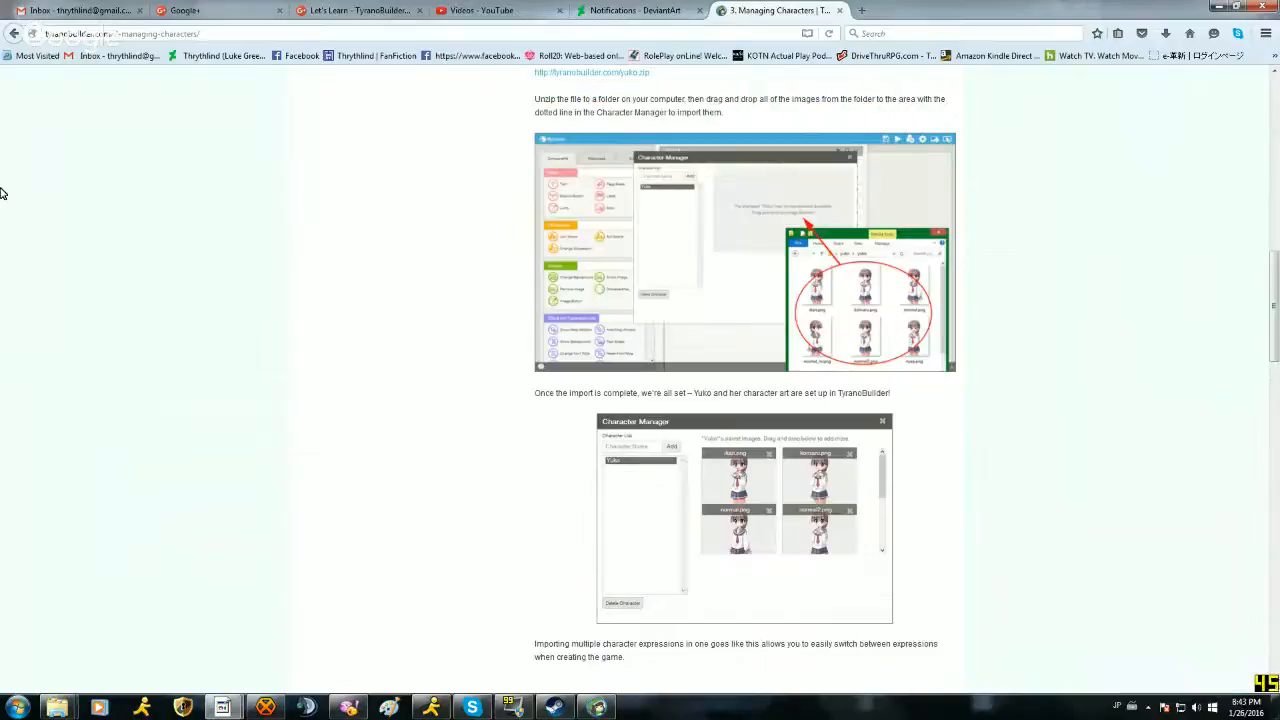
scroll(578, 400, "up", 15)
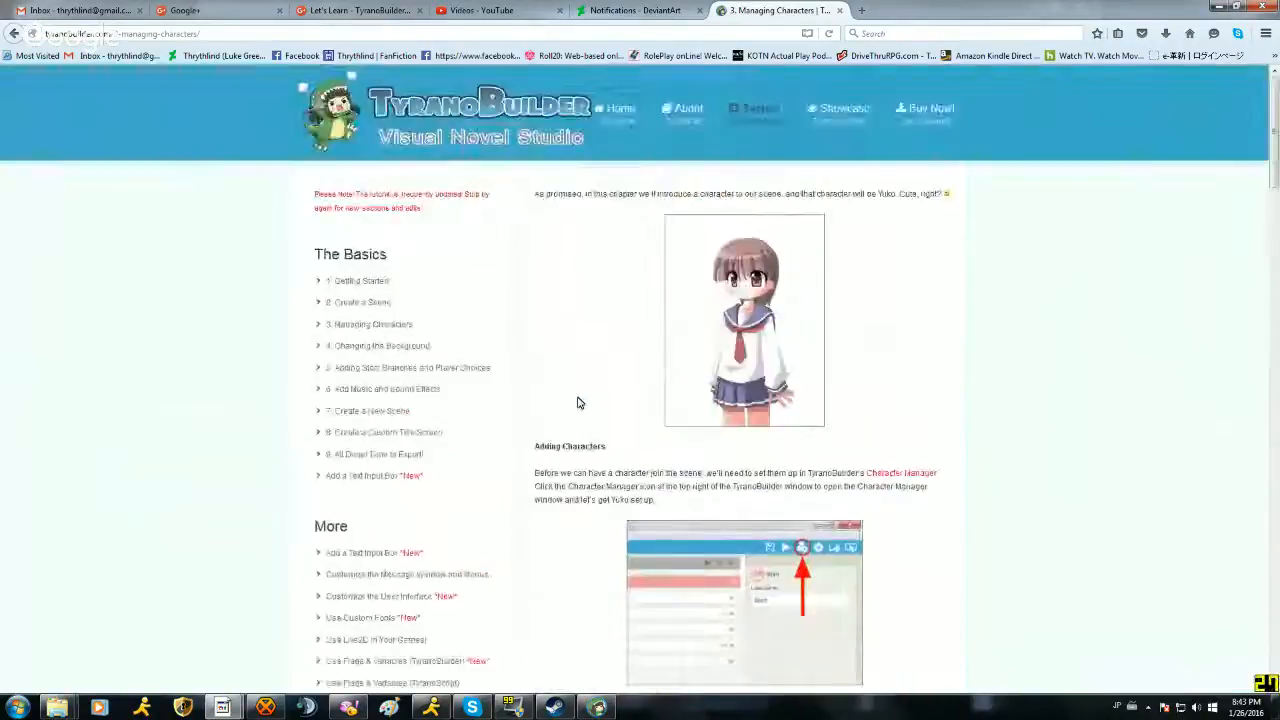
scroll(578, 404, "down", 2)
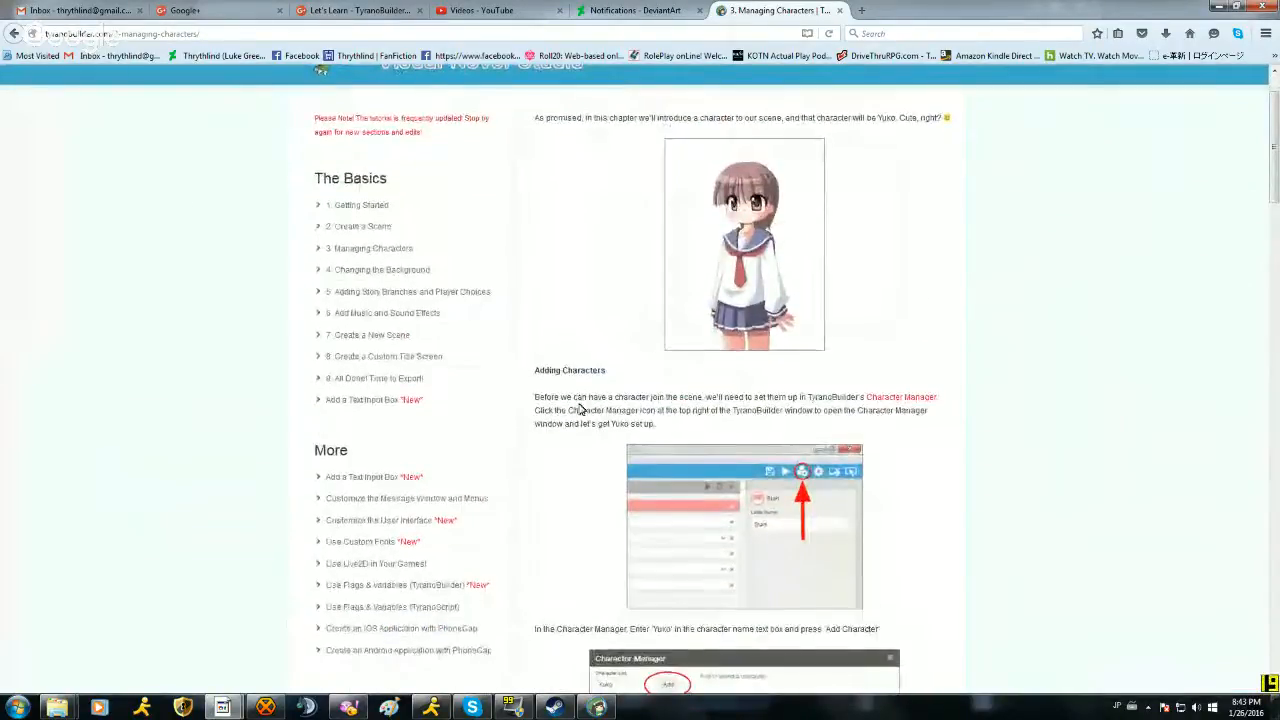
scroll(581, 406, "up", 2)
Step: Search the web for "TyranoBuilder import art" in a new browser tab
left_click(862, 10)
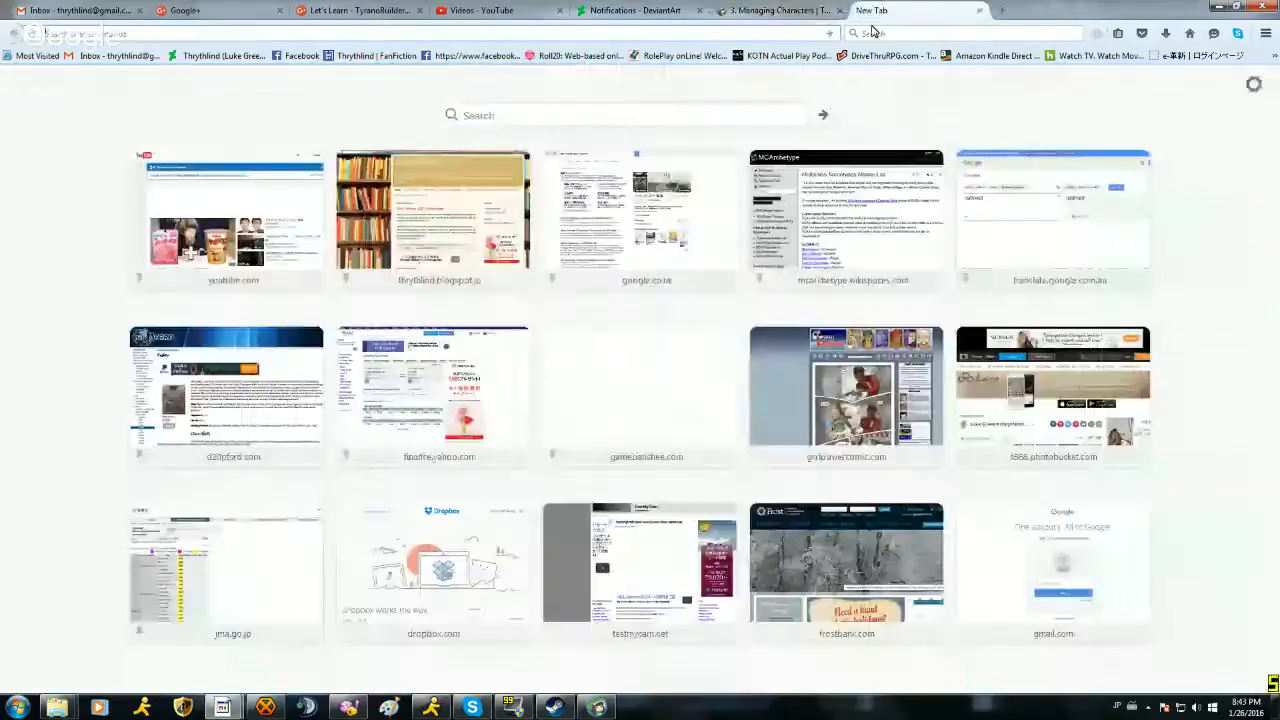
left_click(873, 33)
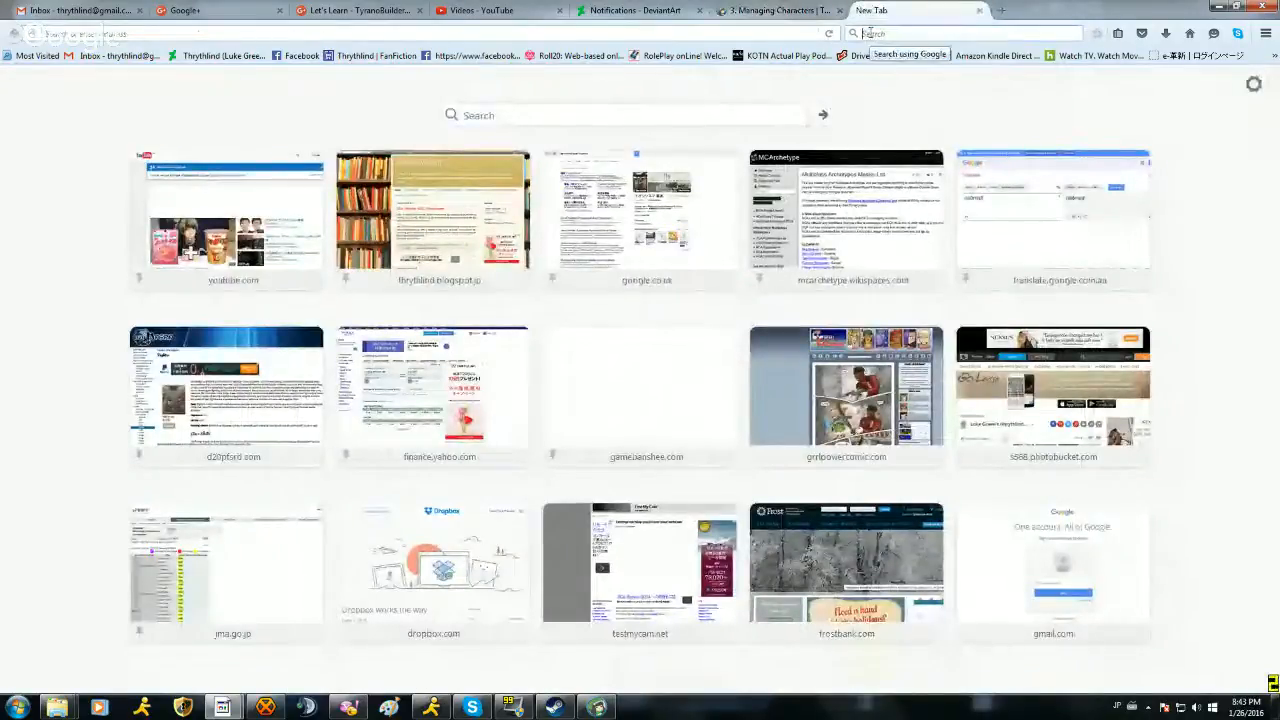
type("Tyrano")
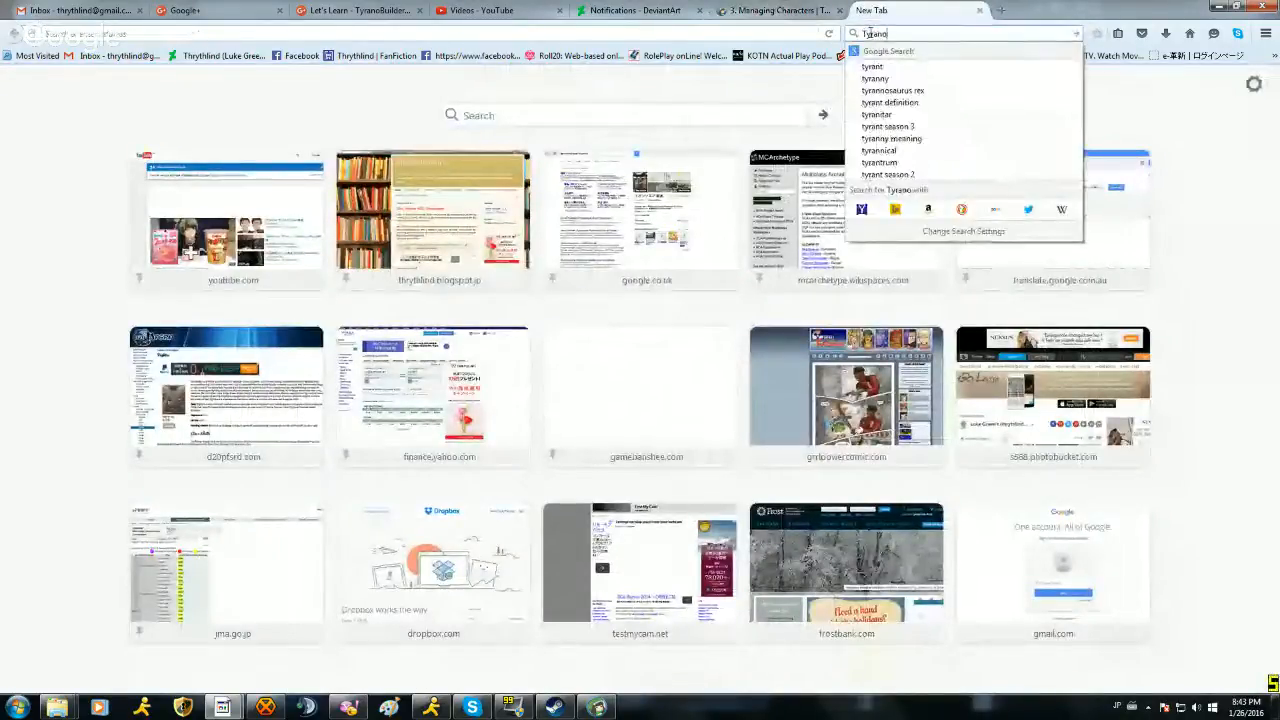
type("Build")
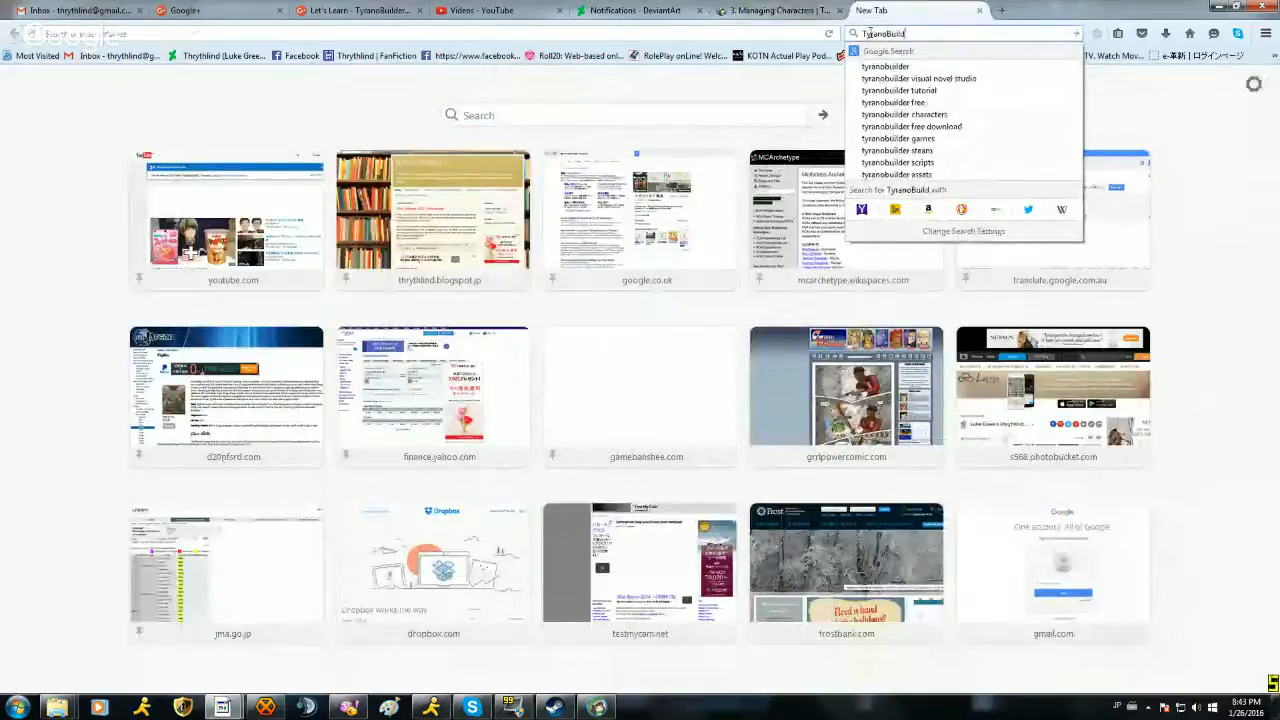
type("er import")
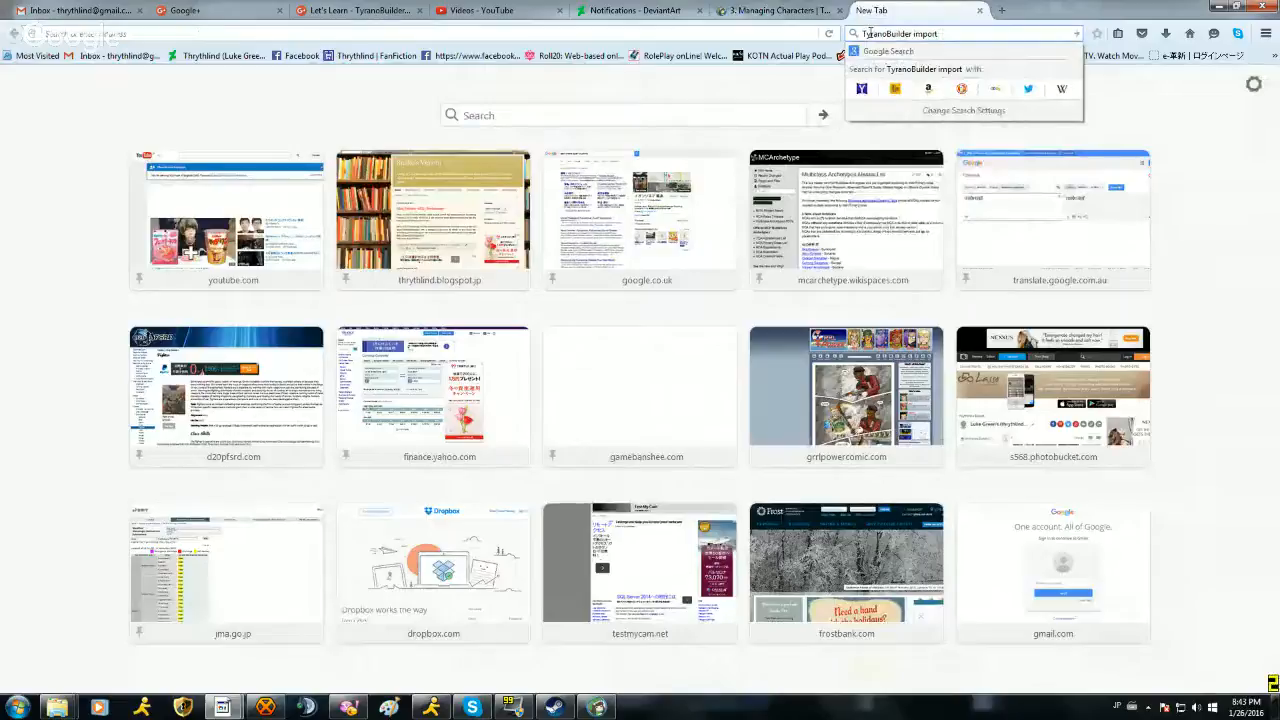
type(" art")
key("Return")
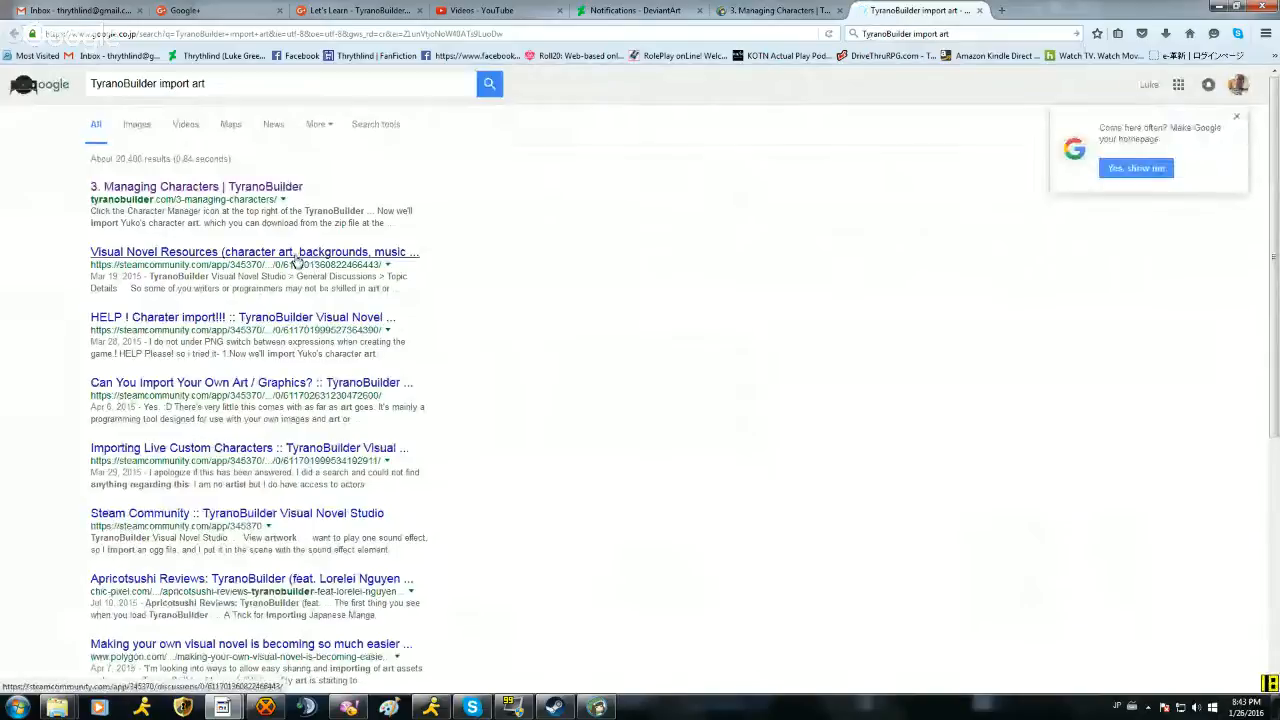
Step: Open the Steam discussion "HELP ! Charater import!!!" and read the workaround for importing character images
left_click(270, 322)
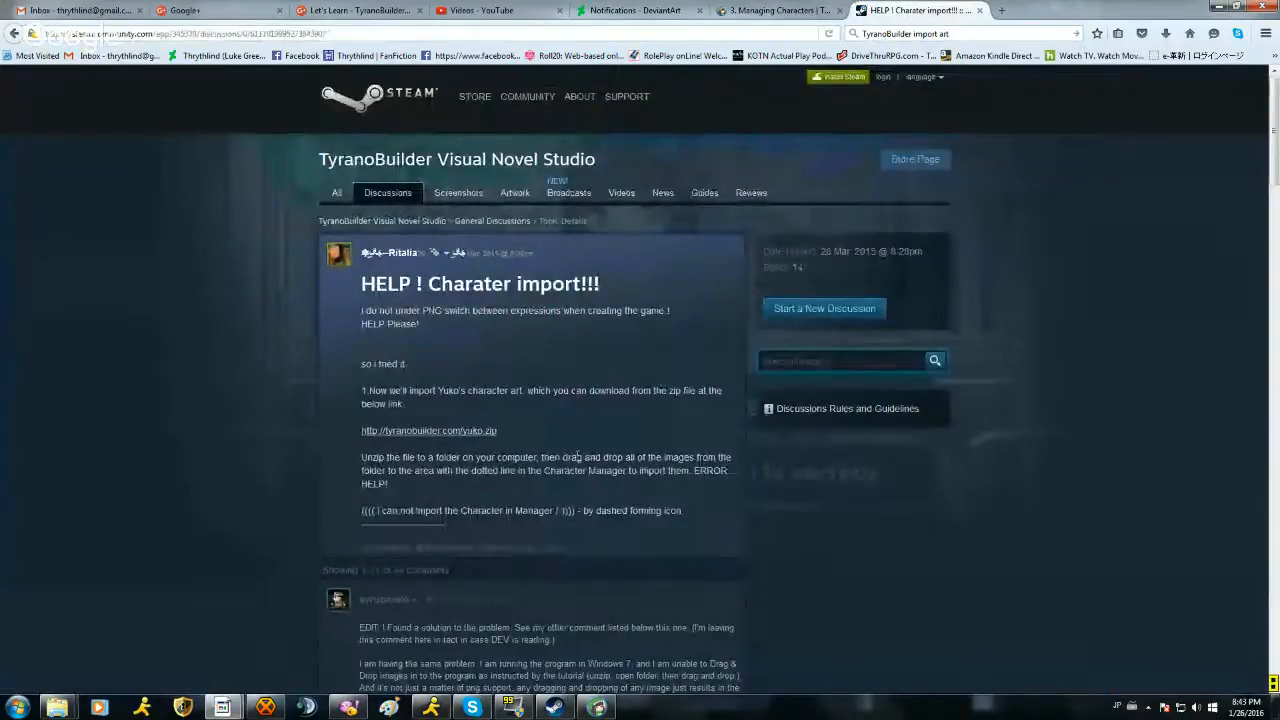
scroll(570, 508, "down", 4)
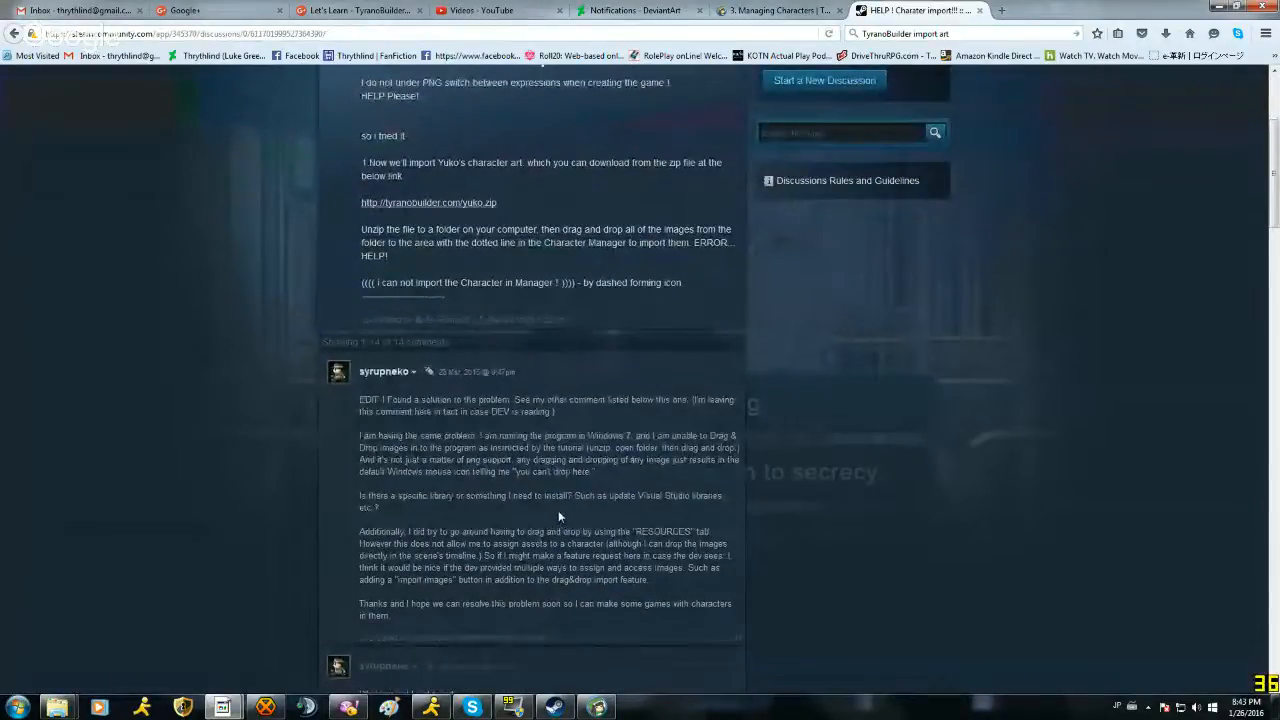
scroll(557, 512, "down", 3)
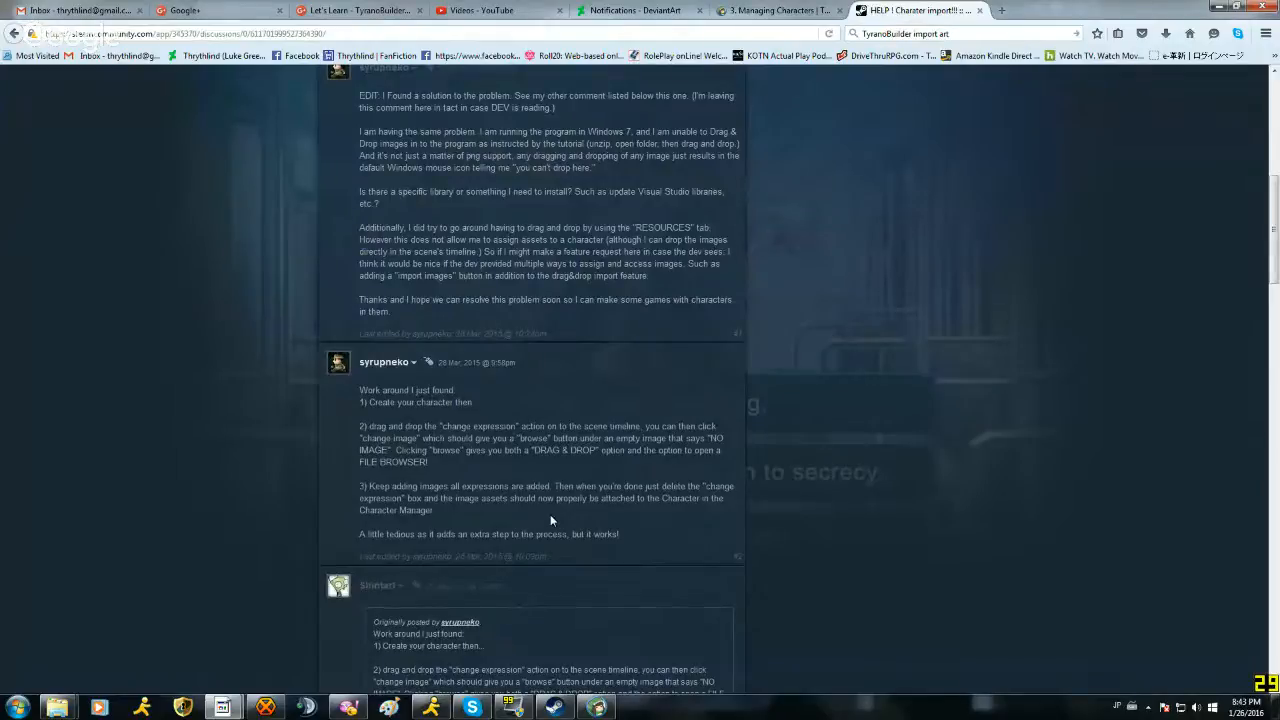
scroll(550, 516, "down", 4)
scroll(550, 516, "up", 1)
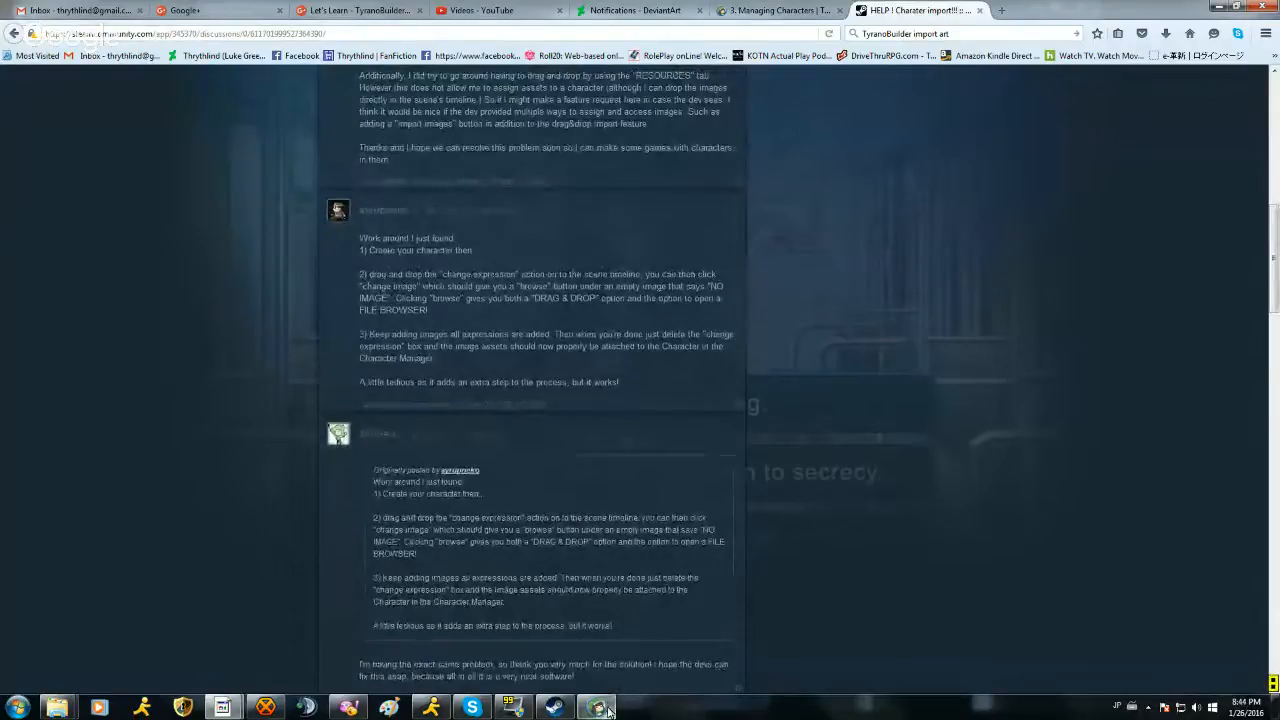
Step: Switch to TyranoBuilder, close the Characters window and expand the Characters group of components
left_click(616, 692)
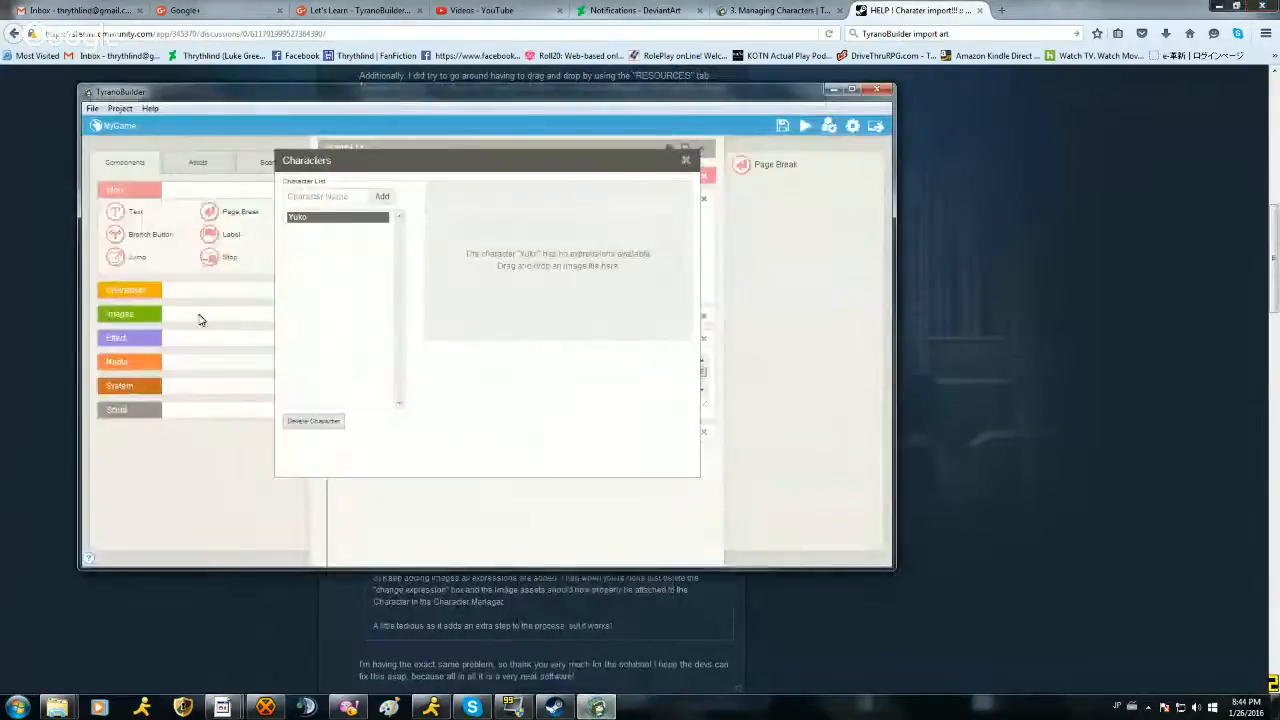
left_click(686, 161)
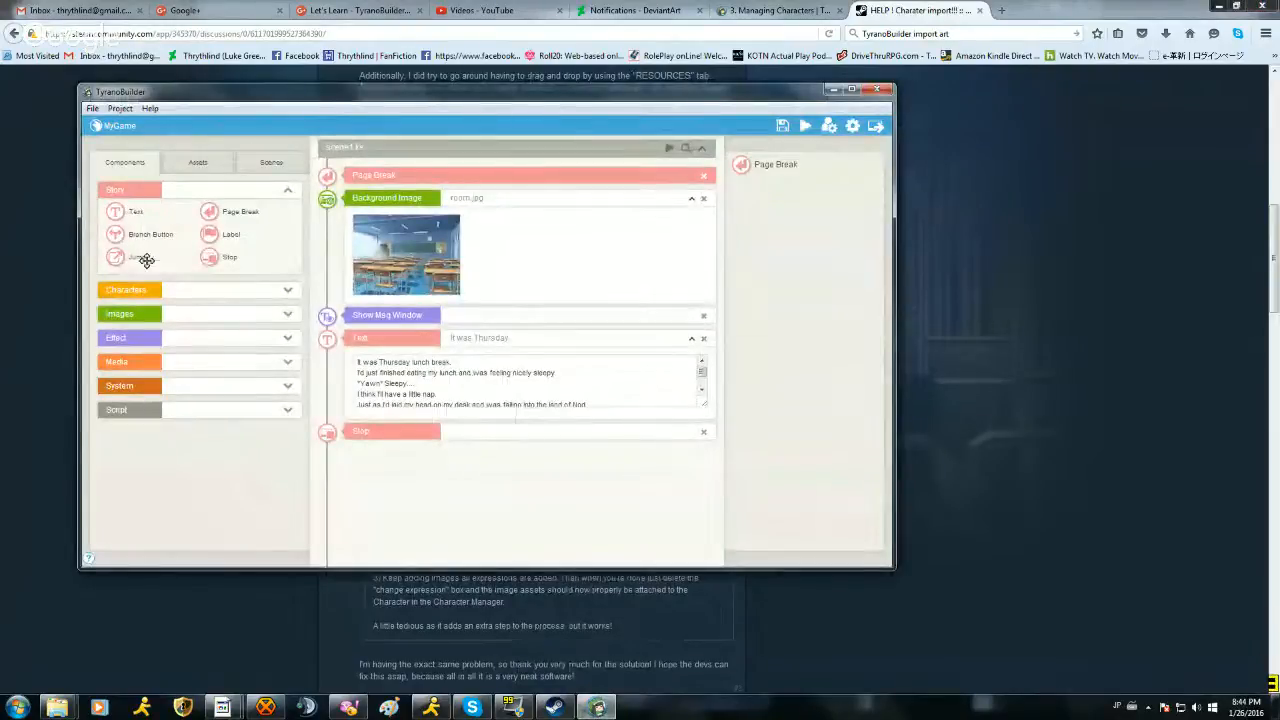
left_click(155, 293)
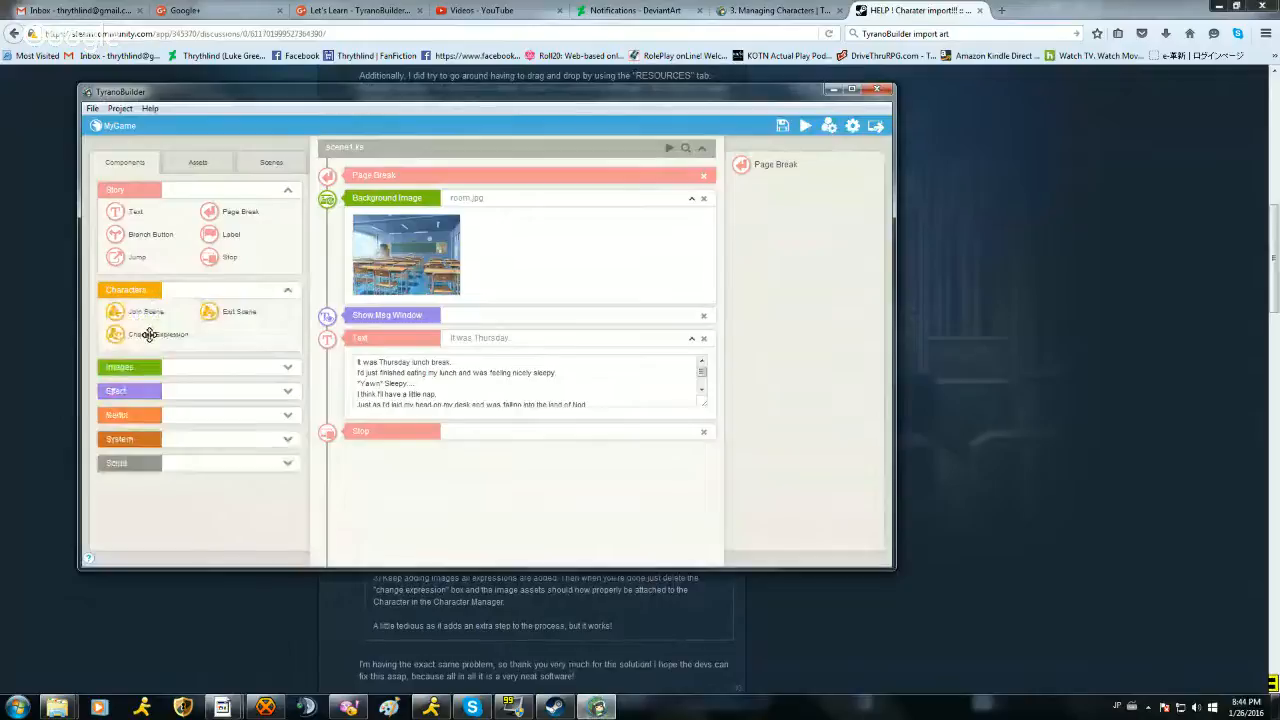
Step: Add a Change Expression component between Show Msg Window and Text in scene1 and try to change the image from its empty thumbnail
left_click_drag(150, 334, 453, 345)
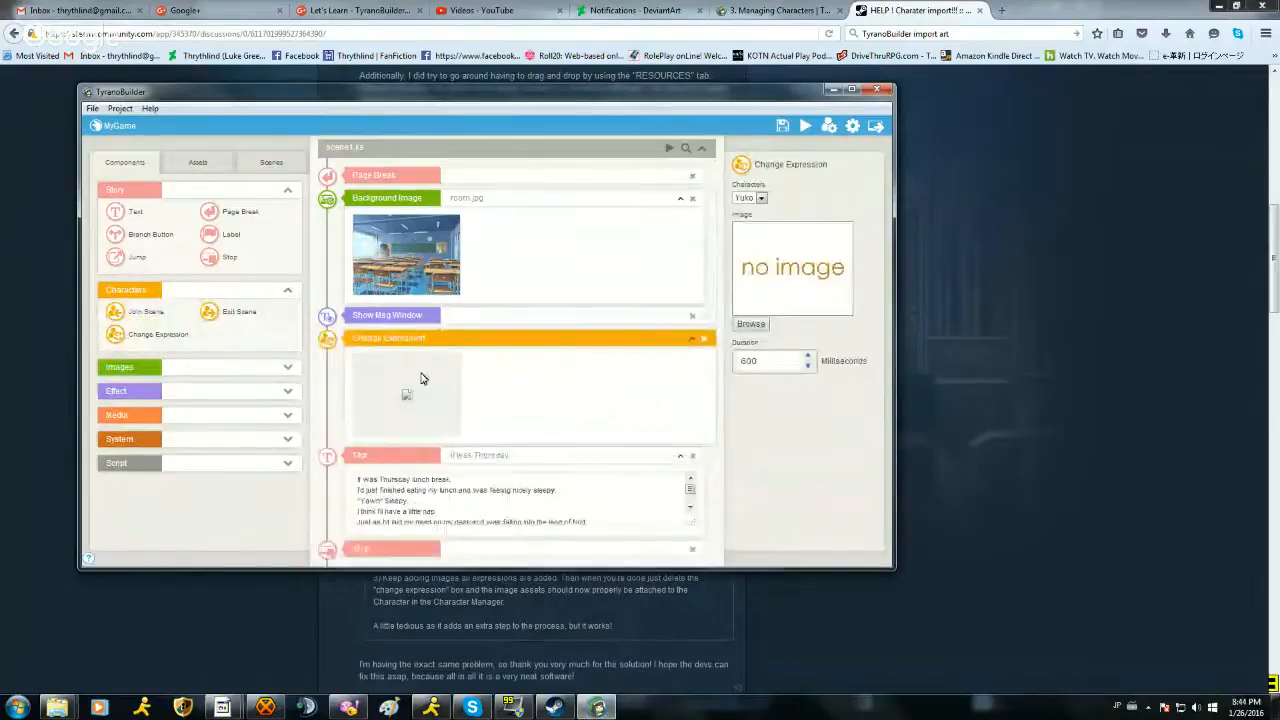
right_click(413, 386)
left_click(586, 358)
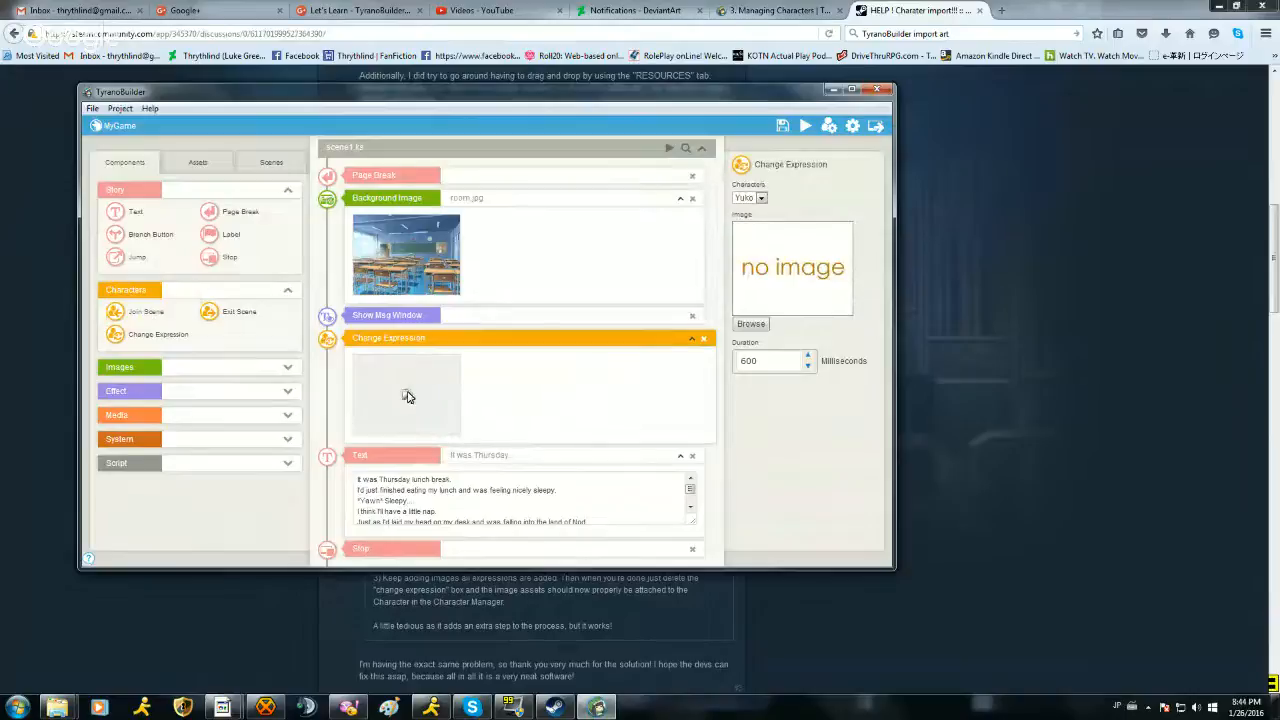
right_click(408, 397)
left_click(407, 390)
Step: Reread the Change Expression workaround in the Steam discussion and return to TyranoBuilder
left_click(312, 637)
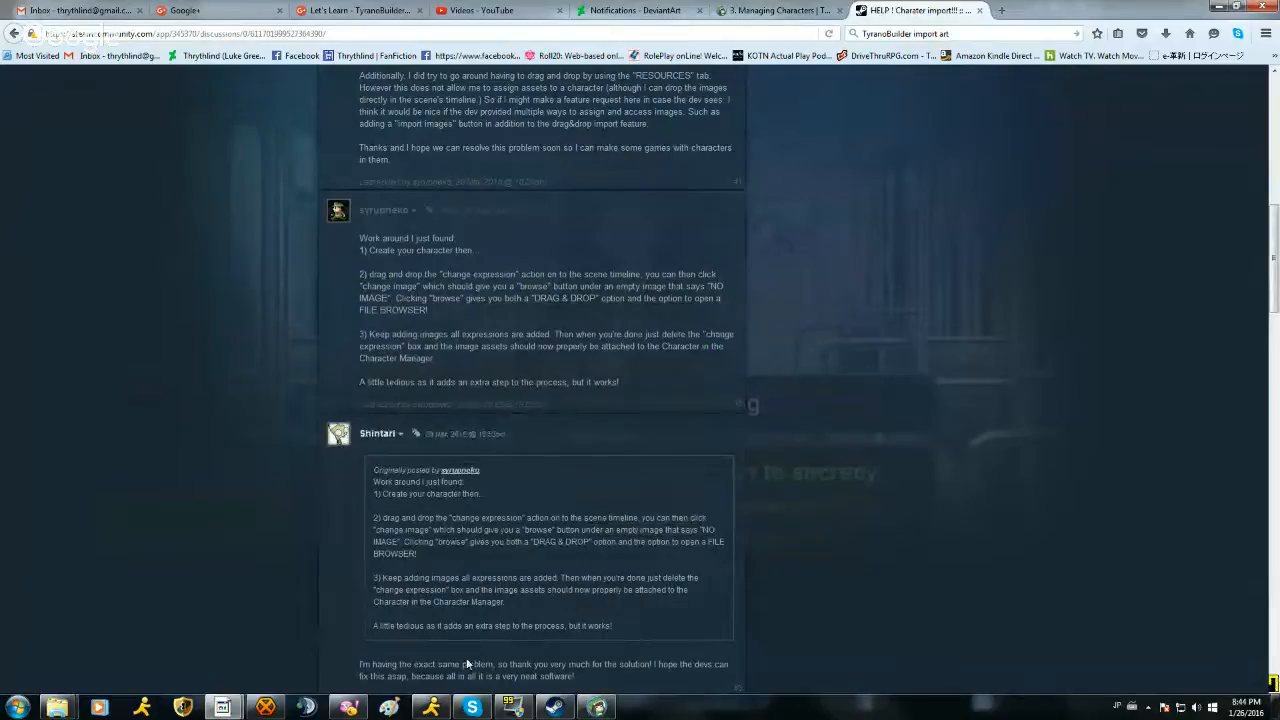
left_click(555, 707)
left_click(596, 707)
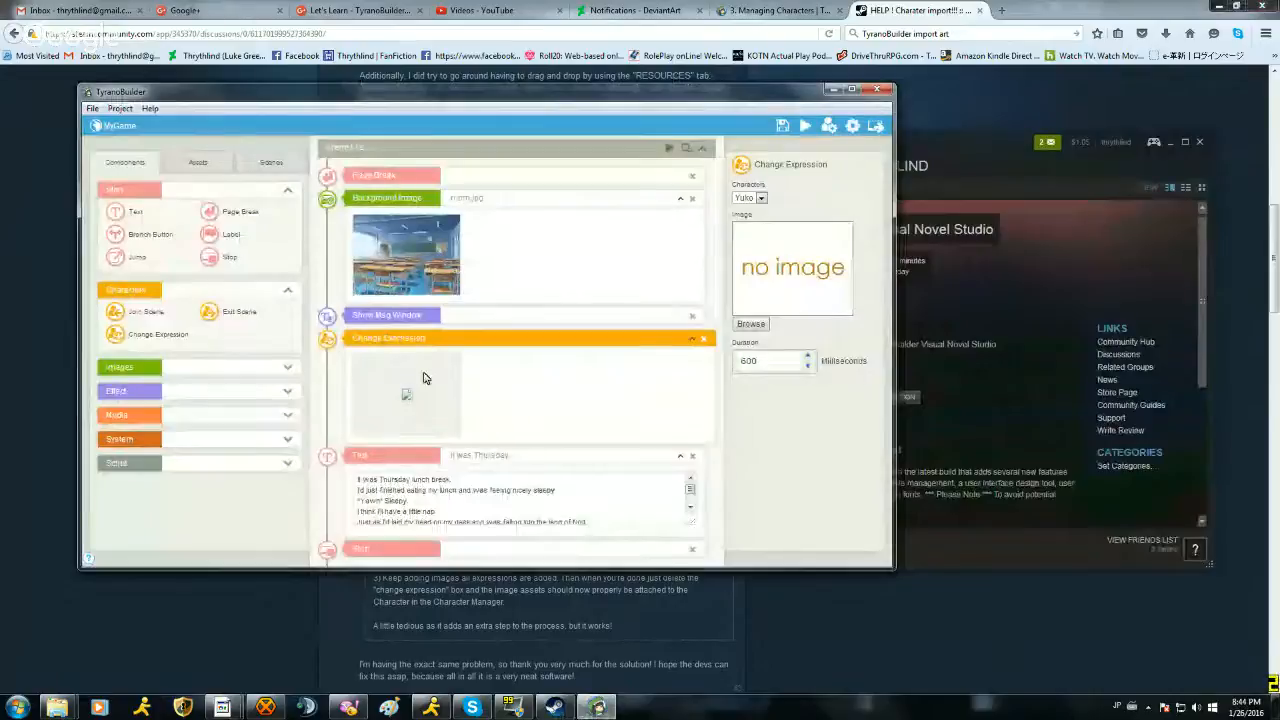
Step: Replace the Change Expression component with a Join Scene component between Show Msg Window and Text
left_click(703, 340)
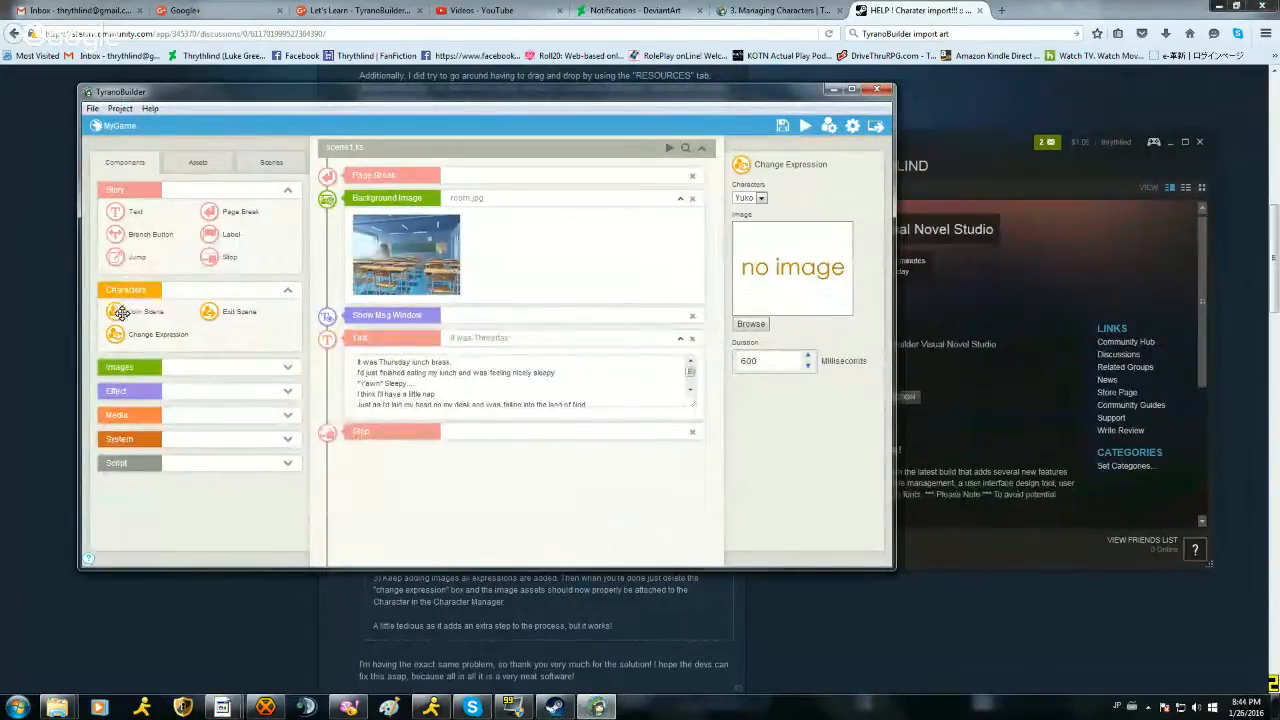
left_click_drag(119, 312, 365, 337)
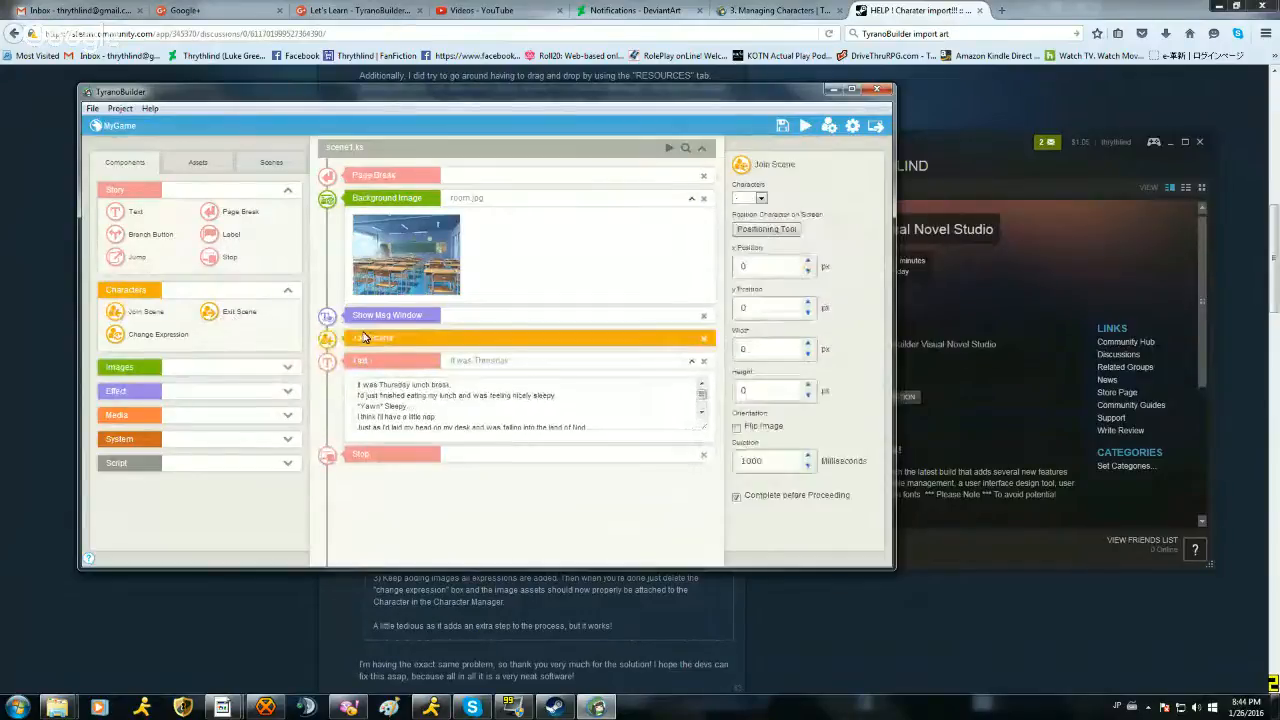
Step: Assign Yuko to the Join Scene component and add a Change Expression component directly below it
left_click(761, 198)
left_click(752, 221)
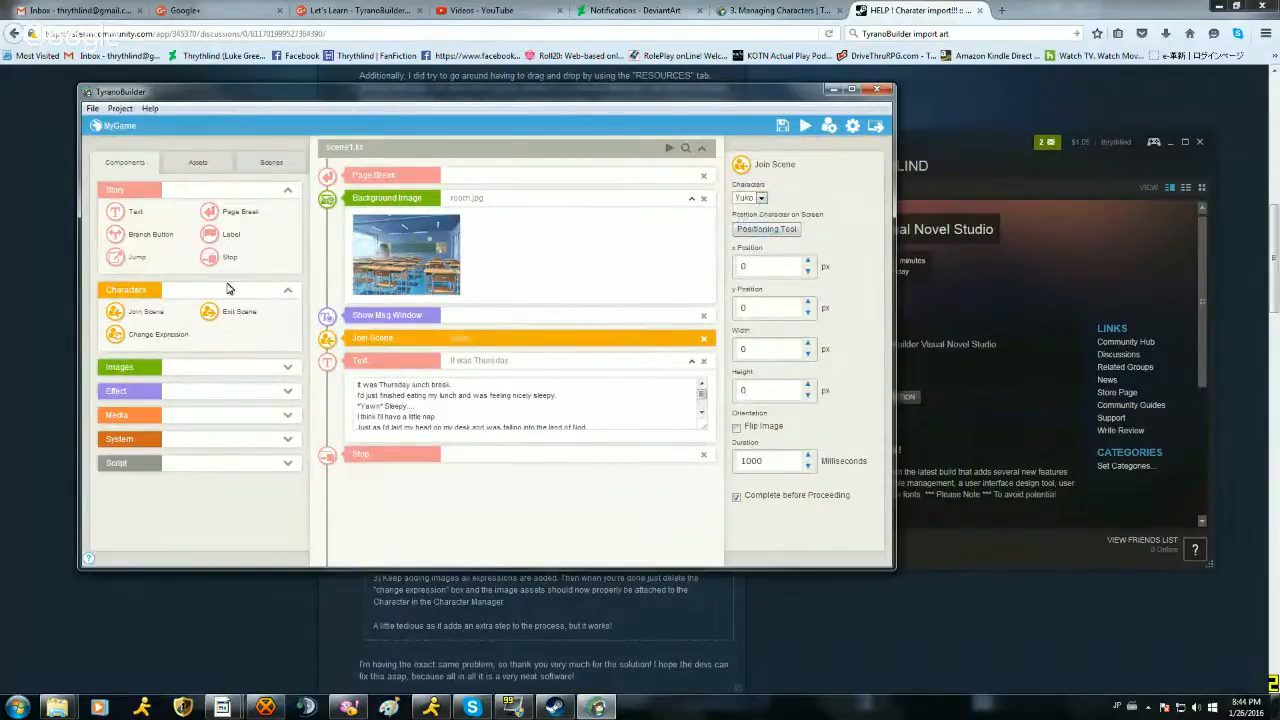
left_click_drag(134, 336, 378, 366)
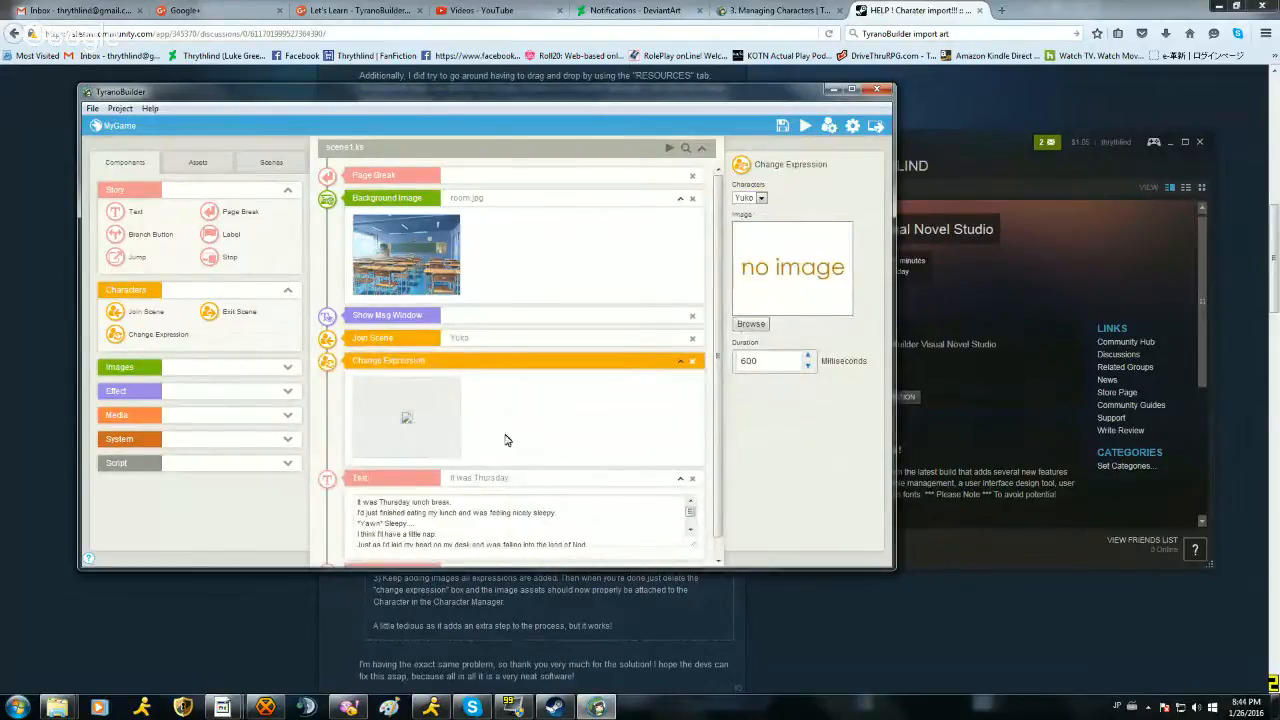
Step: Import ikari.png from the nested yuko folder in Downloads as an expression image for Yuko's Change Expression component
left_click(751, 324)
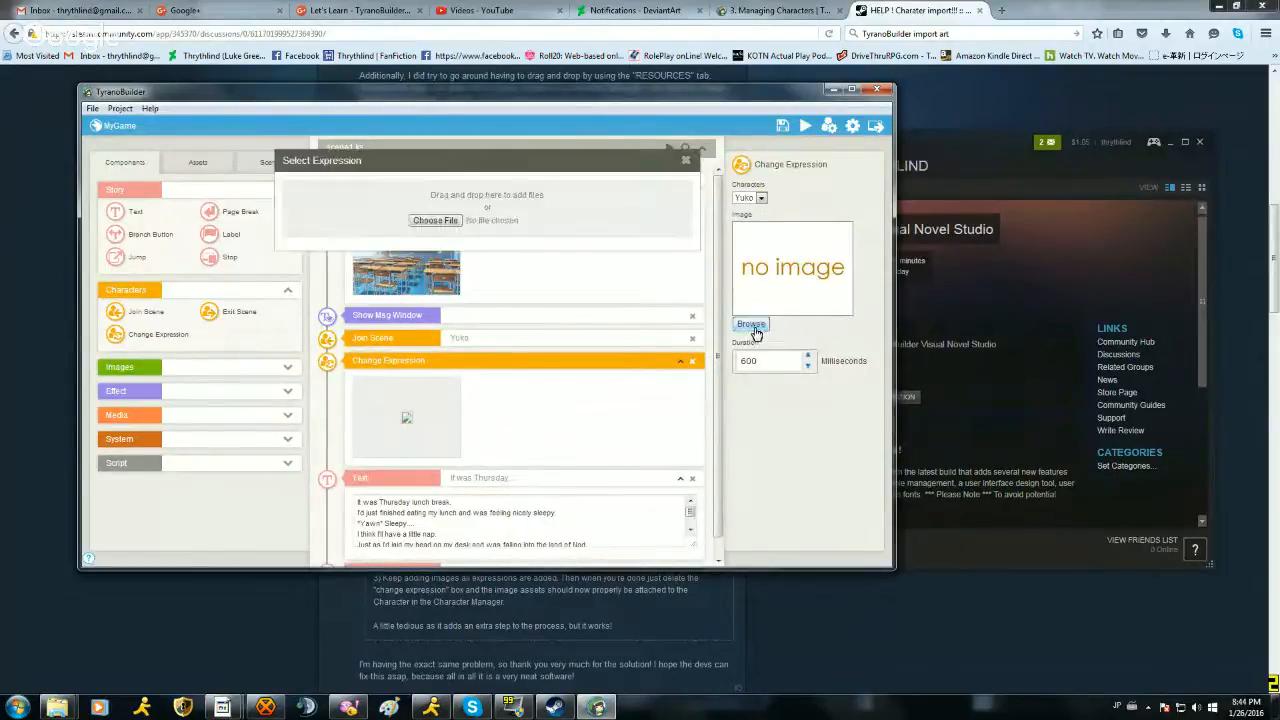
left_click(431, 221)
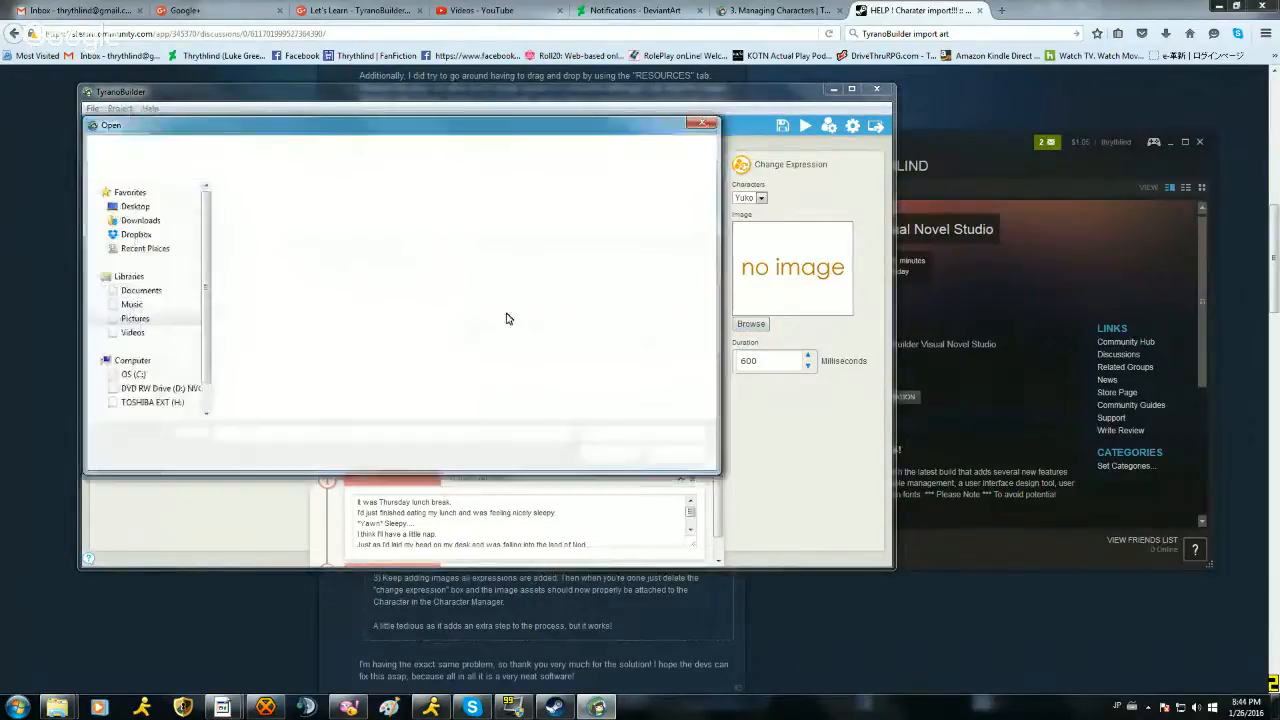
left_click(138, 222)
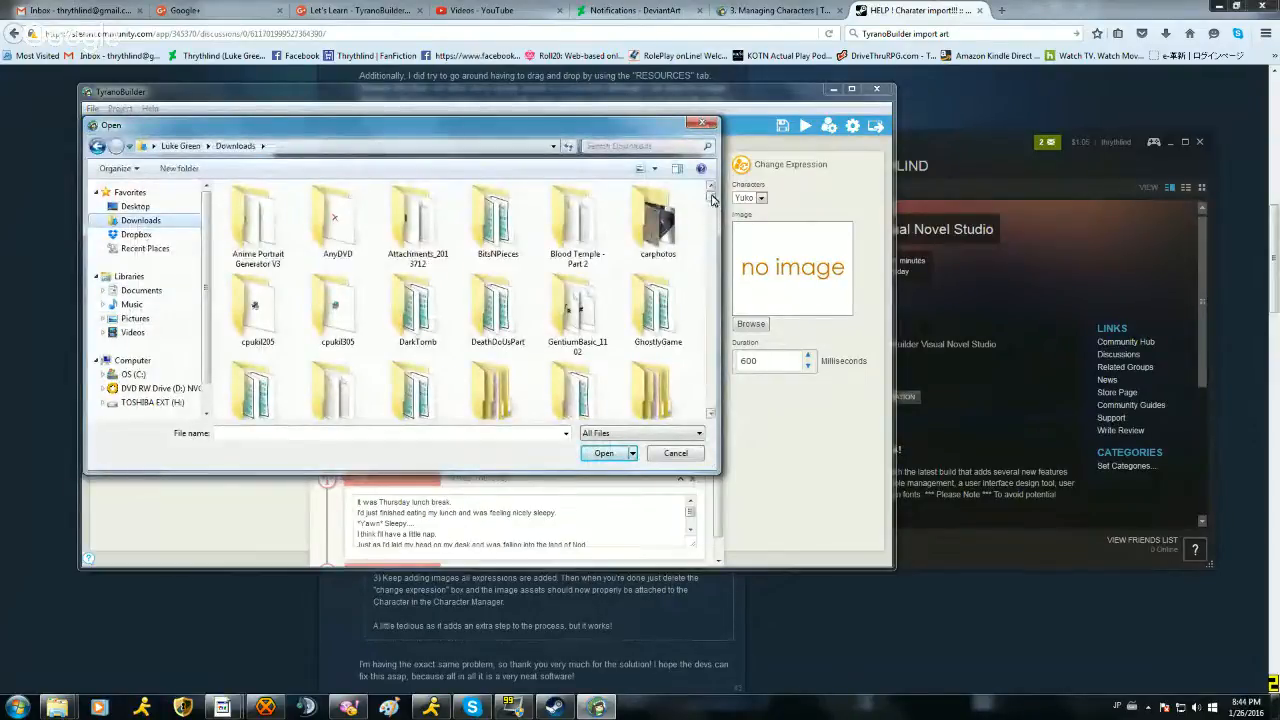
left_click_drag(712, 200, 712, 225)
double_click(418, 290)
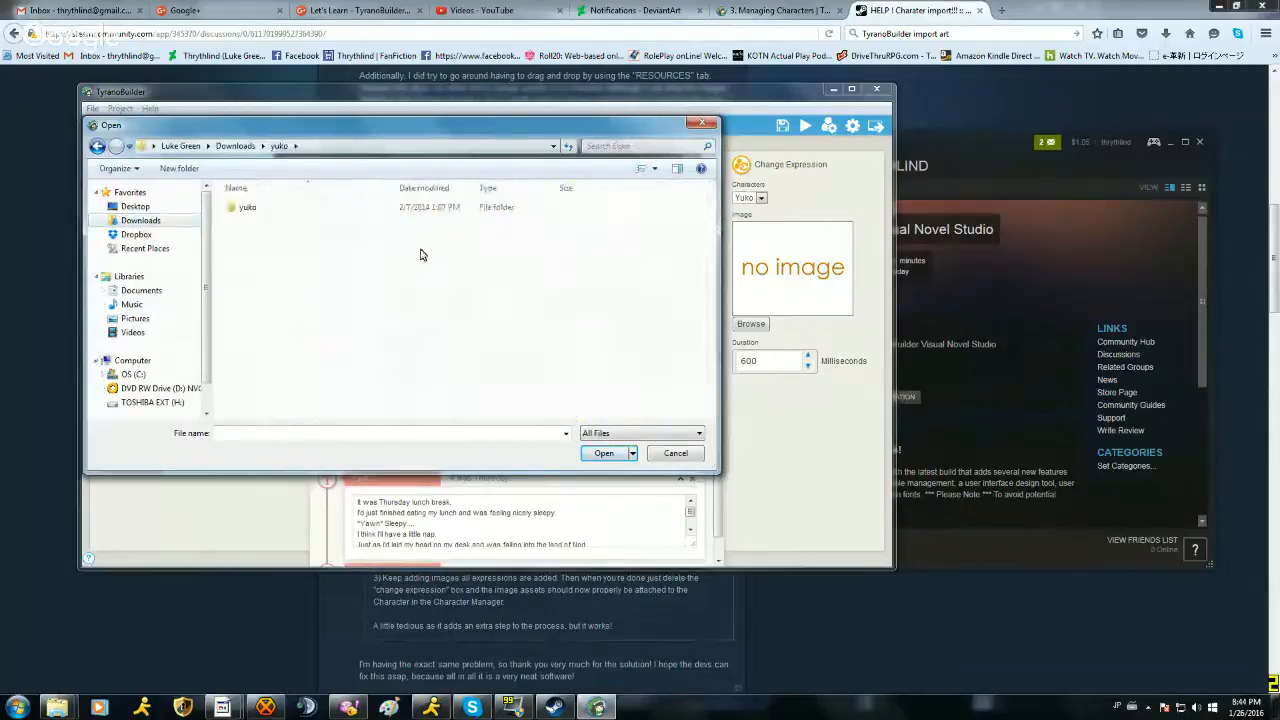
double_click(238, 209)
left_click(250, 212)
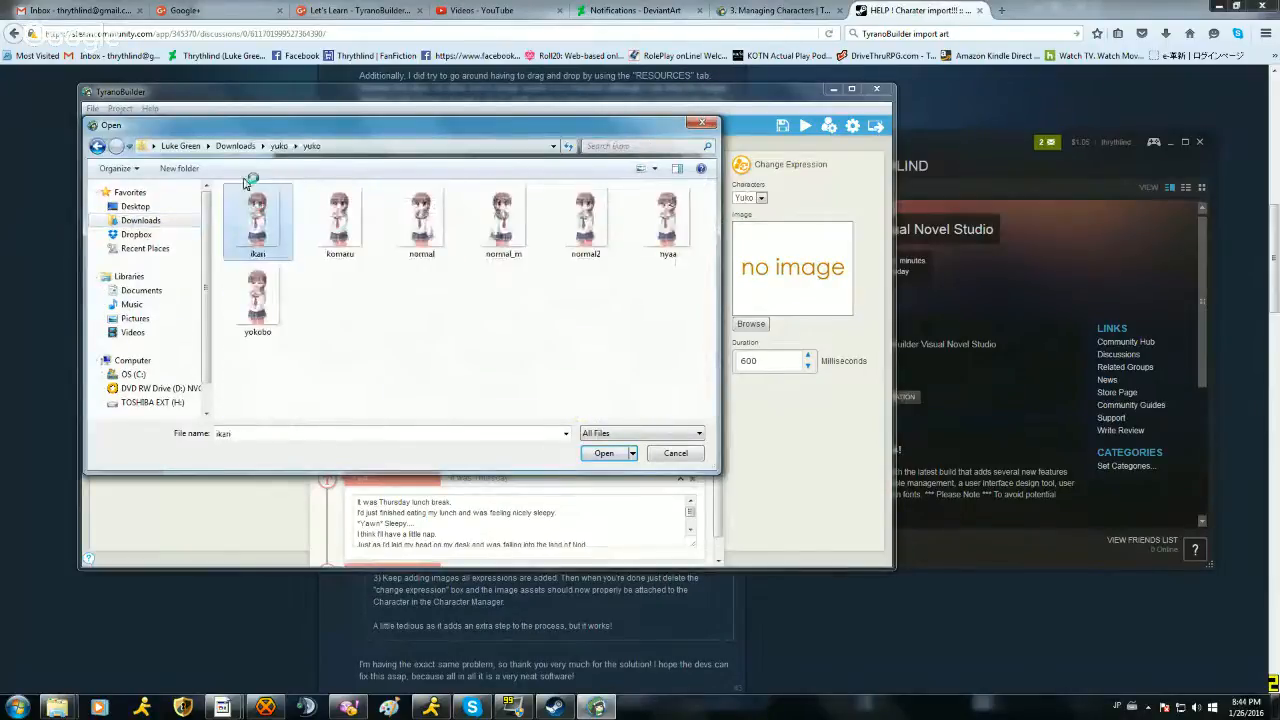
key("Right")
key("Down")
key("Up")
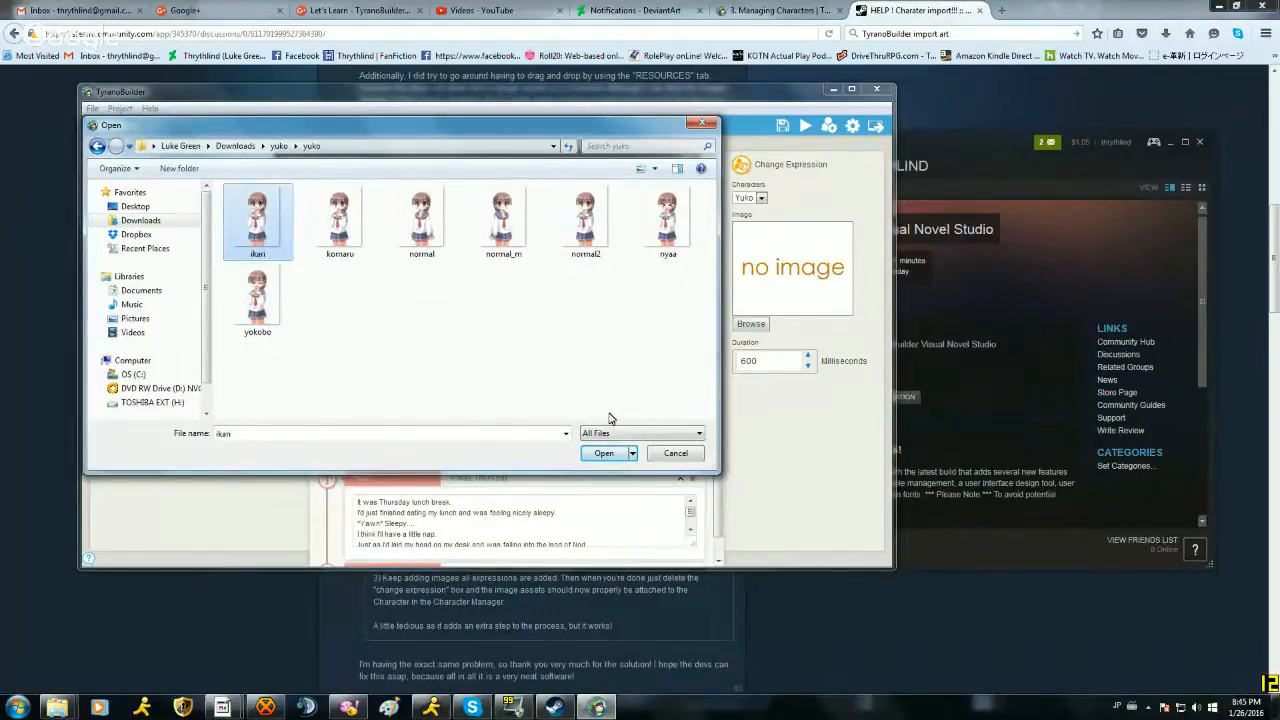
left_click(604, 453)
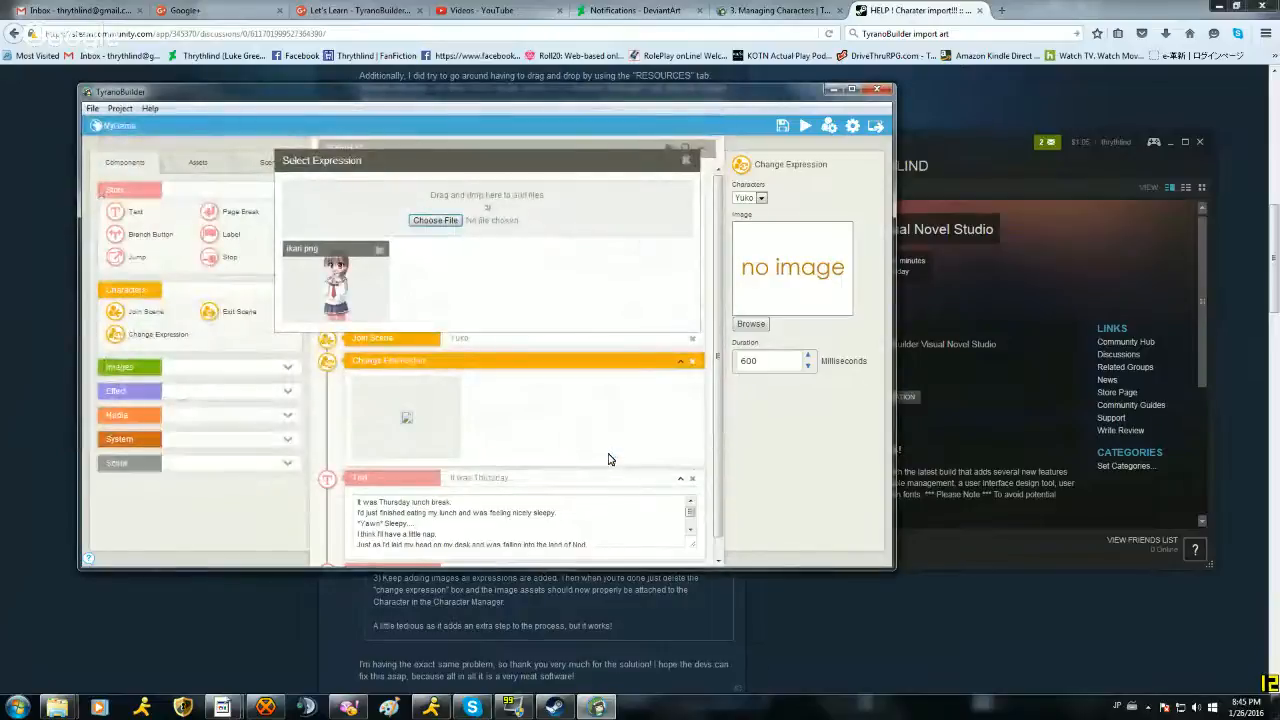
Step: Import the komaru, normal and normal_m images from the same folder as Yuko's expressions
left_click(435, 221)
double_click(336, 231)
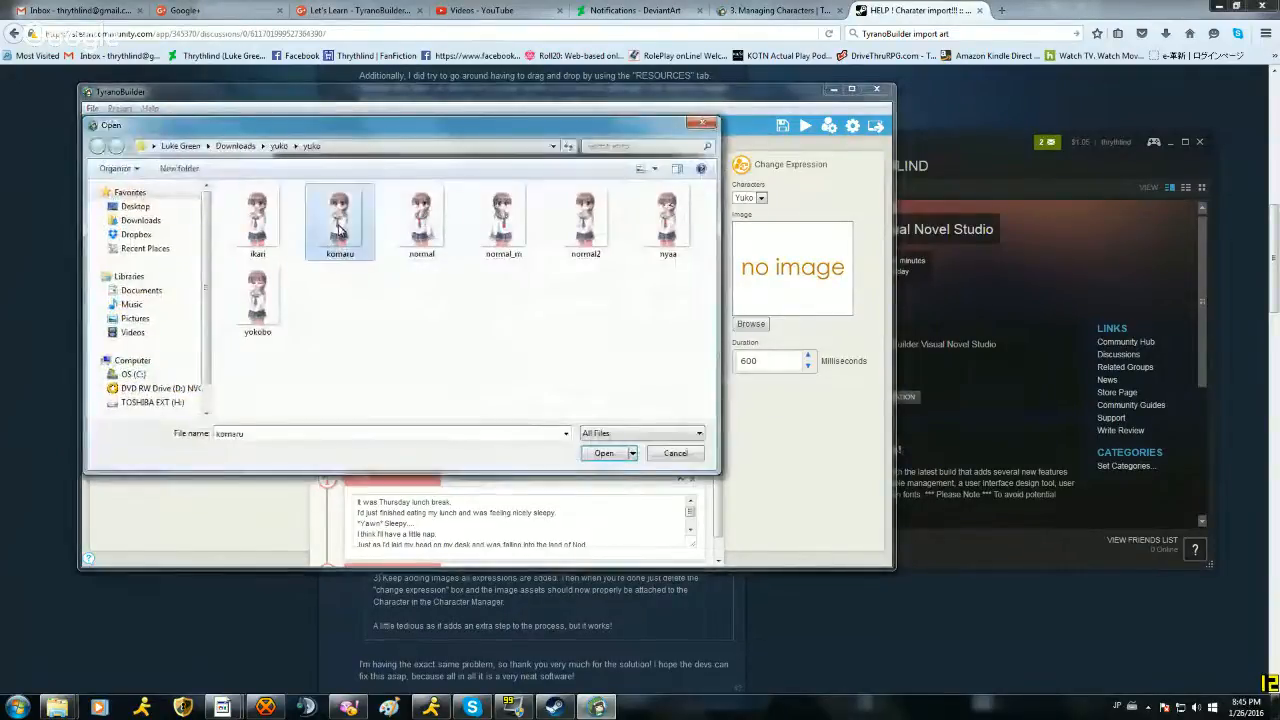
left_click(436, 221)
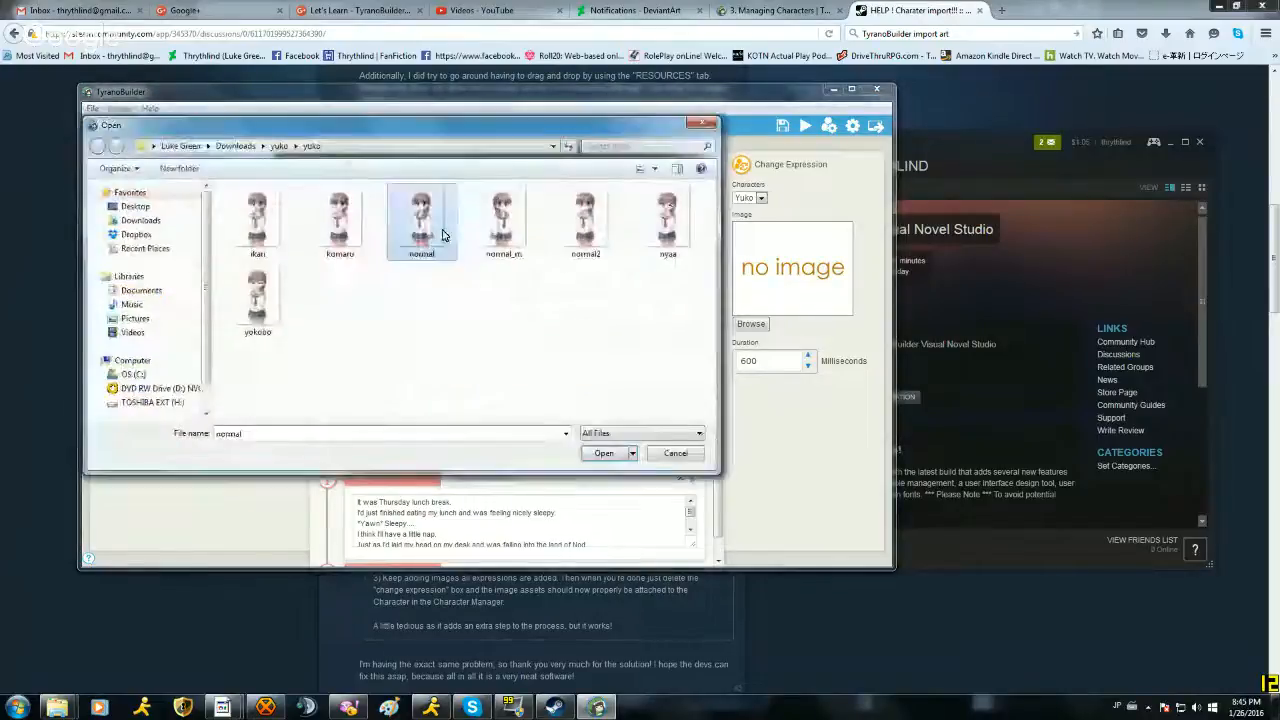
double_click(438, 232)
left_click(437, 221)
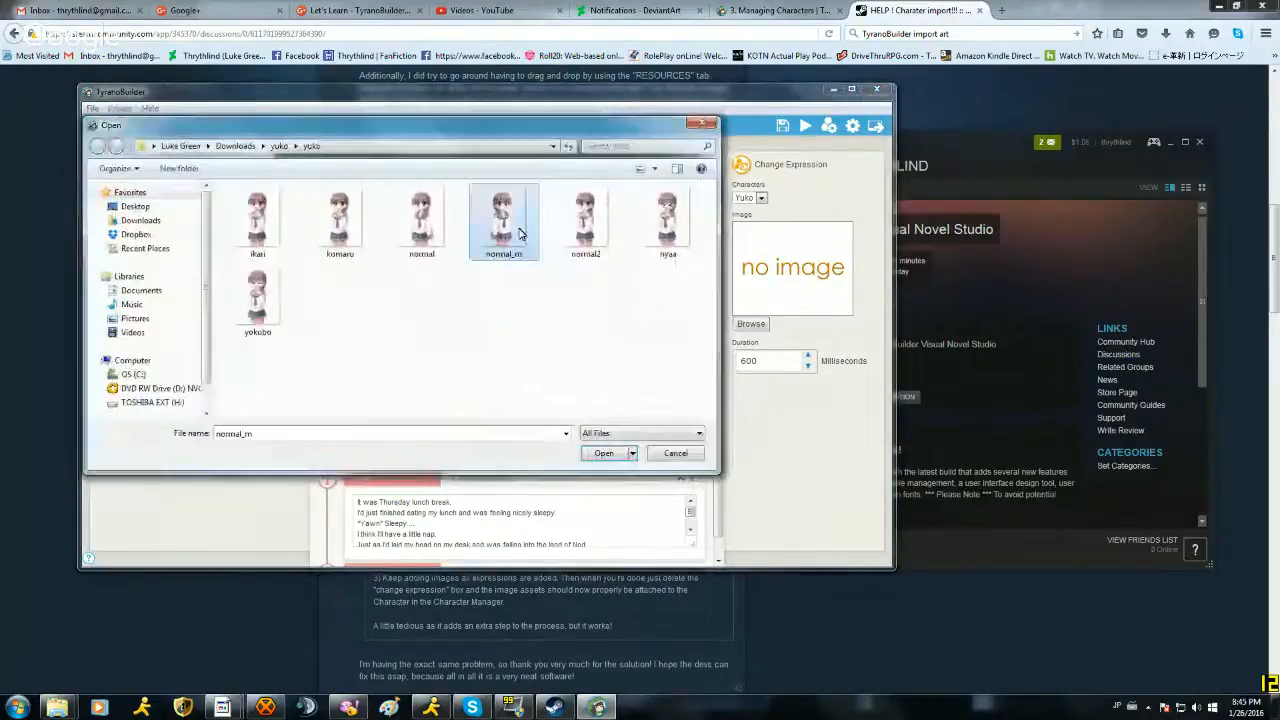
double_click(503, 225)
Step: Import the remaining normal2, nyaa and yokobo images as Yuko's expressions
left_click(416, 221)
double_click(503, 225)
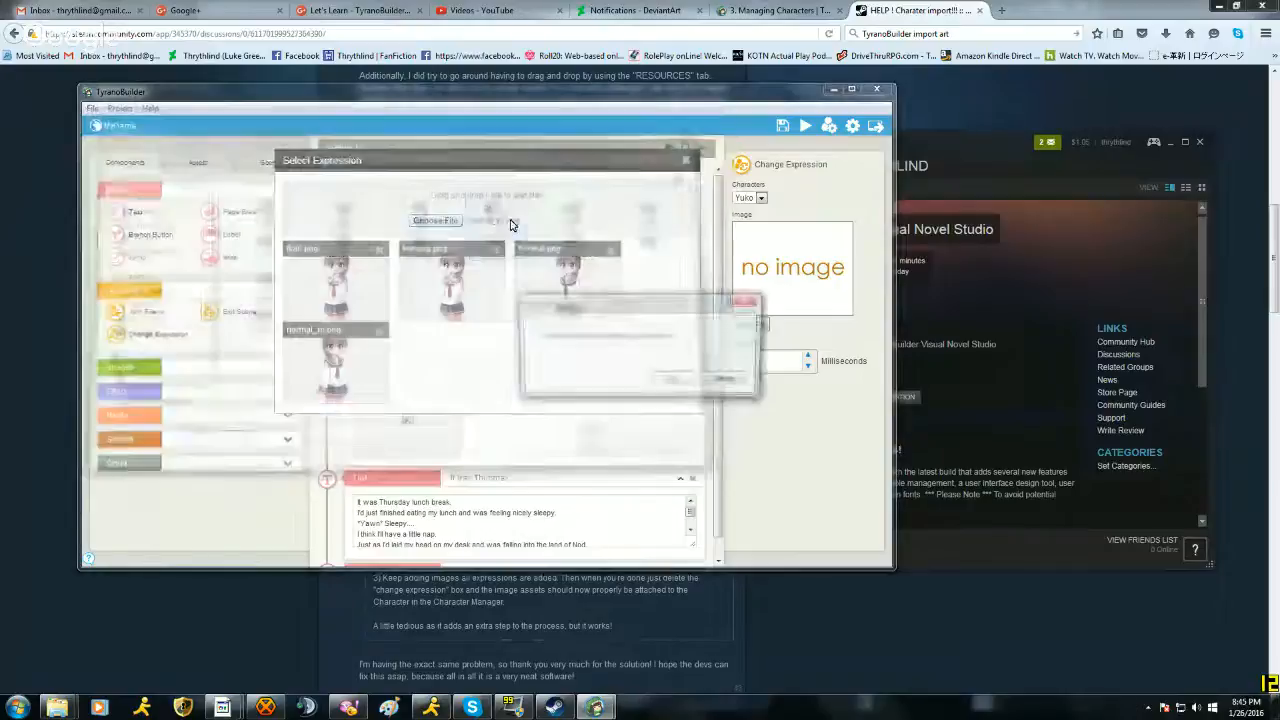
left_click(676, 381)
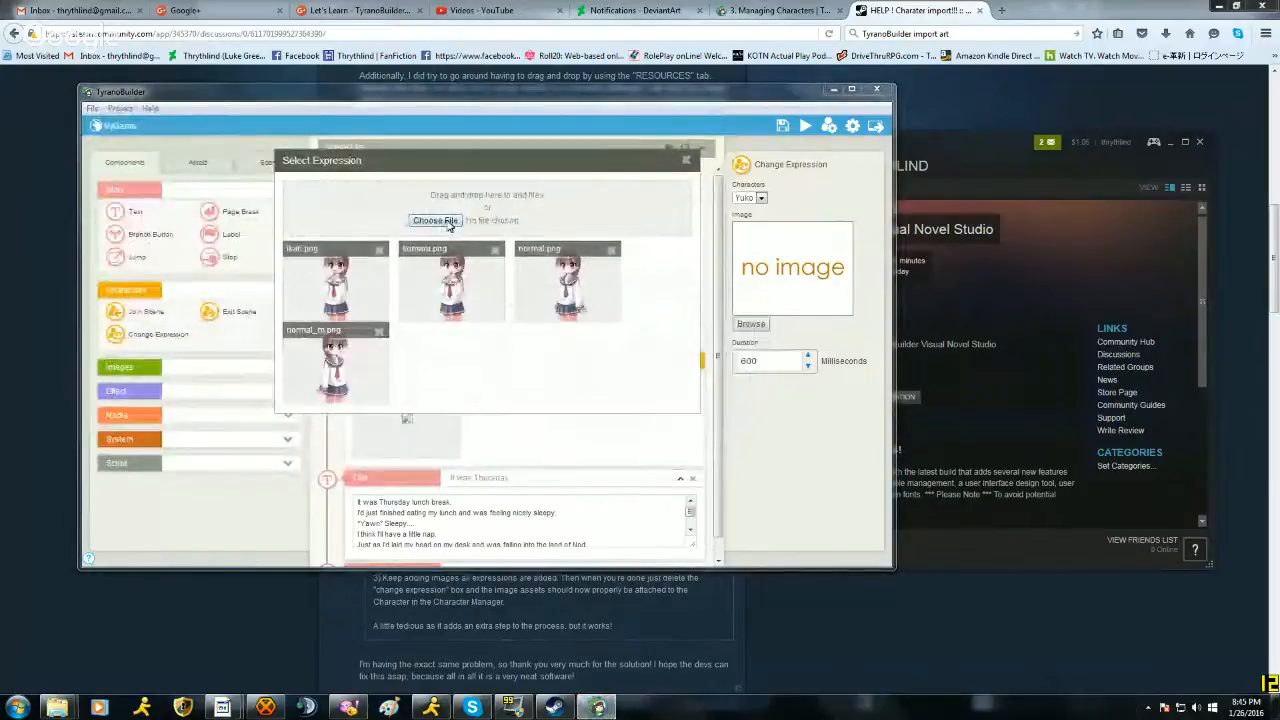
left_click(436, 221)
double_click(580, 225)
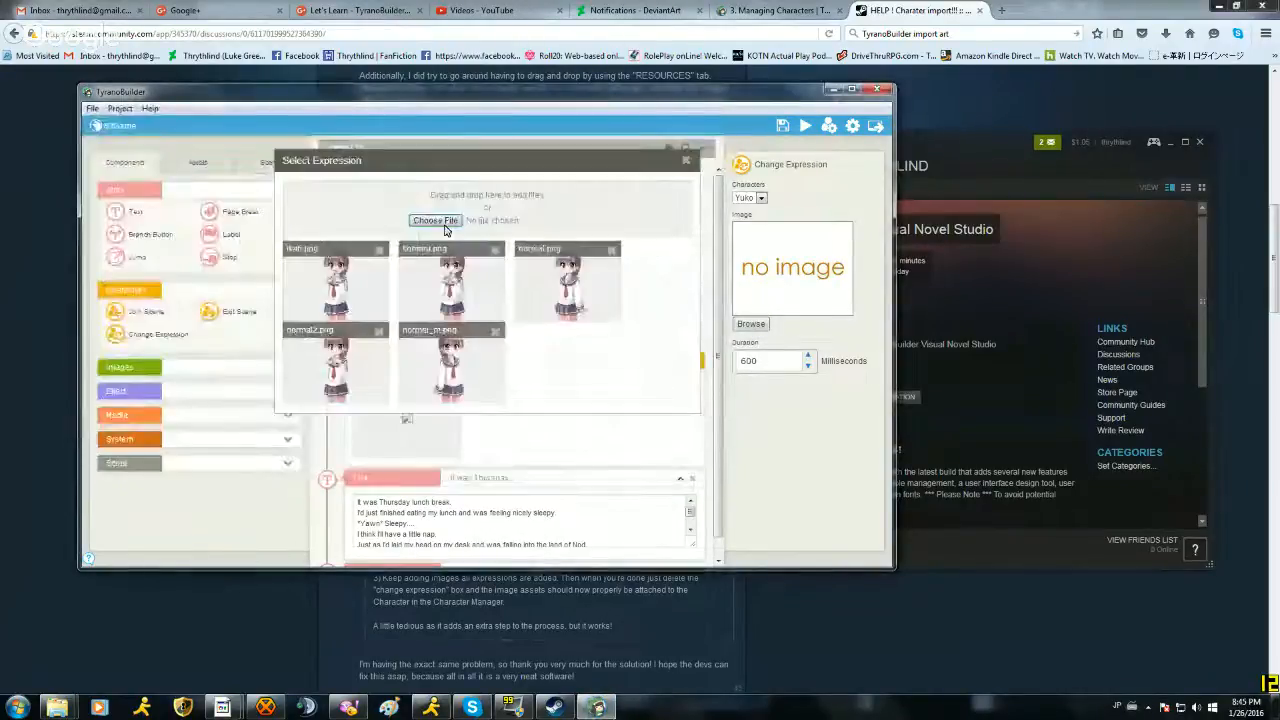
left_click(446, 229)
double_click(663, 229)
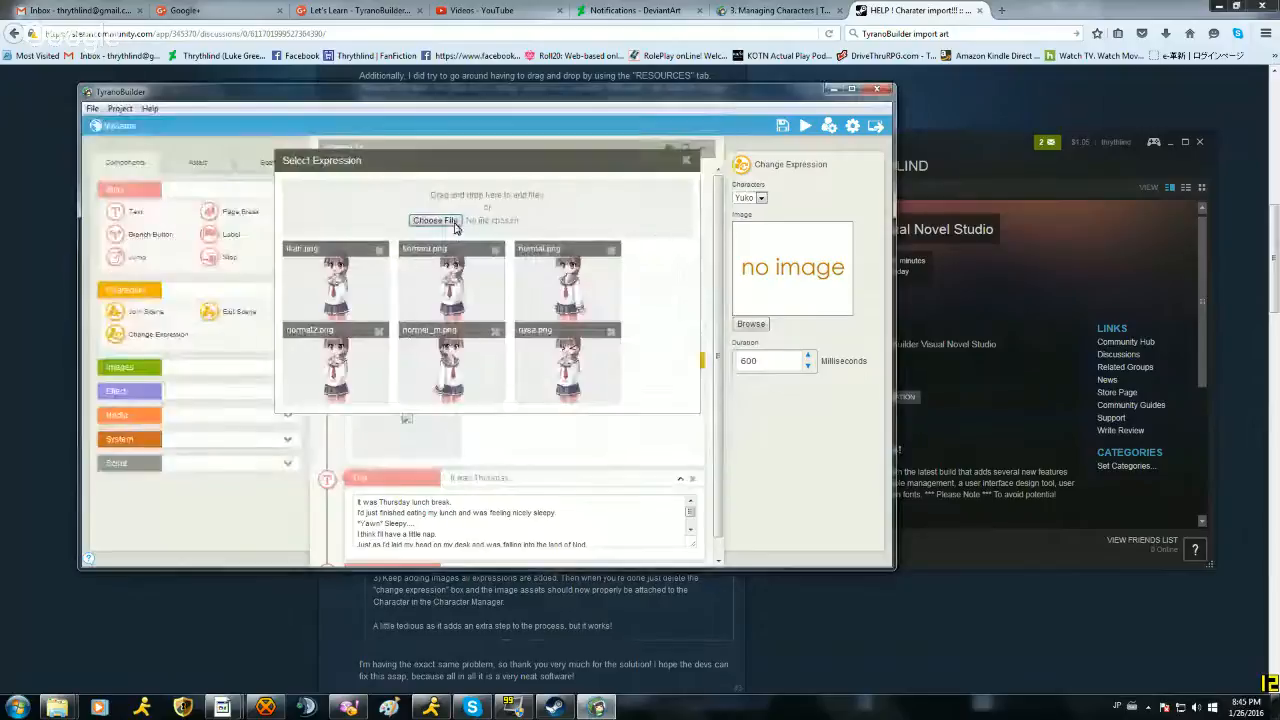
left_click(436, 221)
double_click(240, 292)
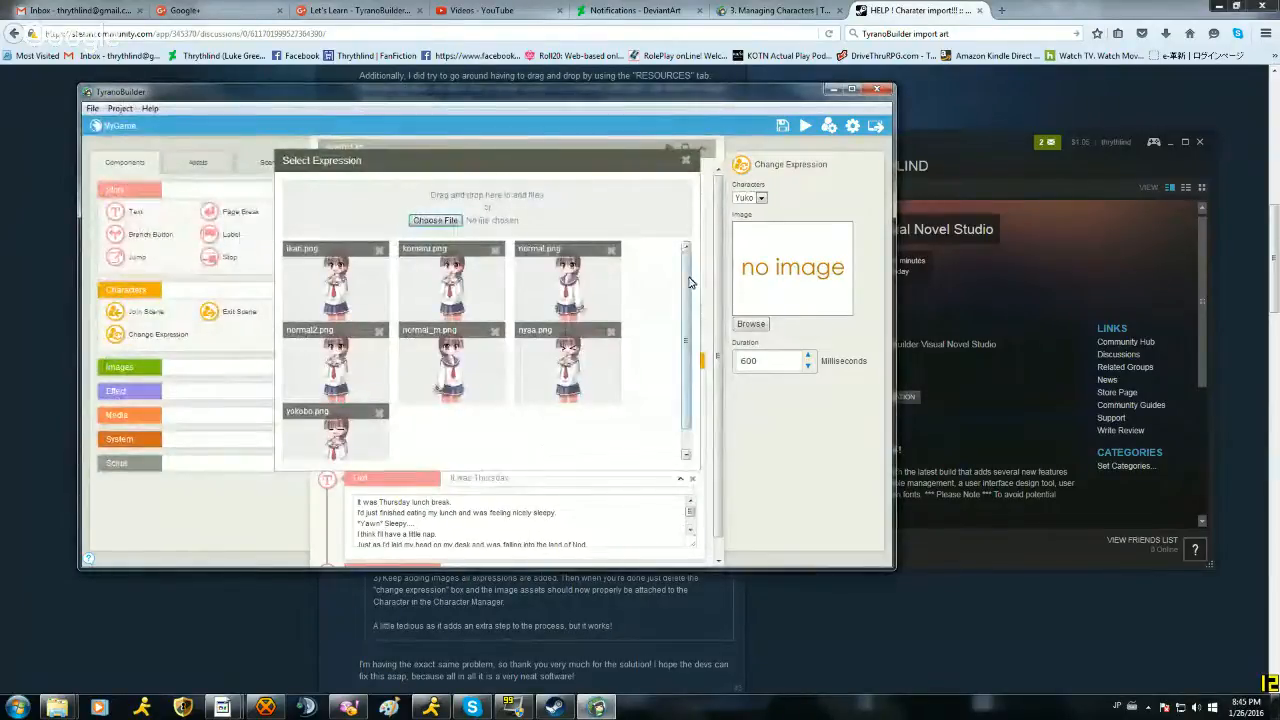
Step: Review the imported expressions, close the expression picker and check Yuko's saved images in the Characters window
scroll(693, 305, "down", 1)
scroll(695, 330, "up", 1)
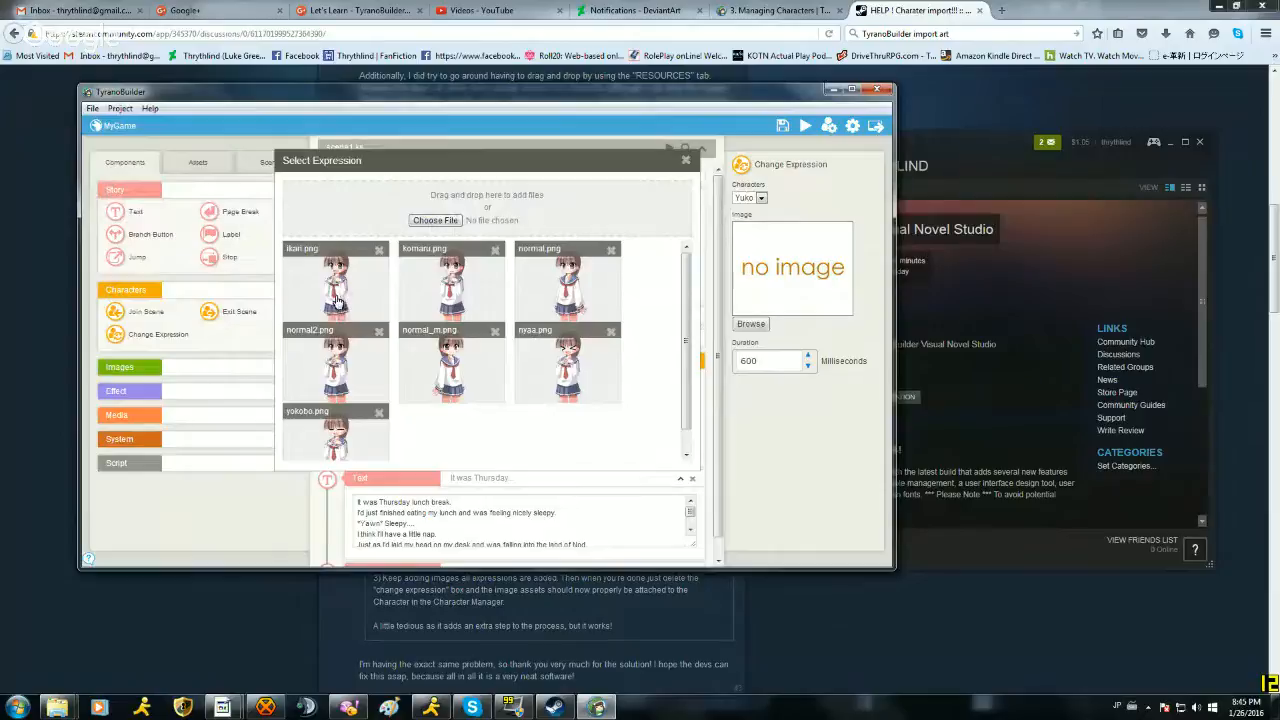
left_click(686, 161)
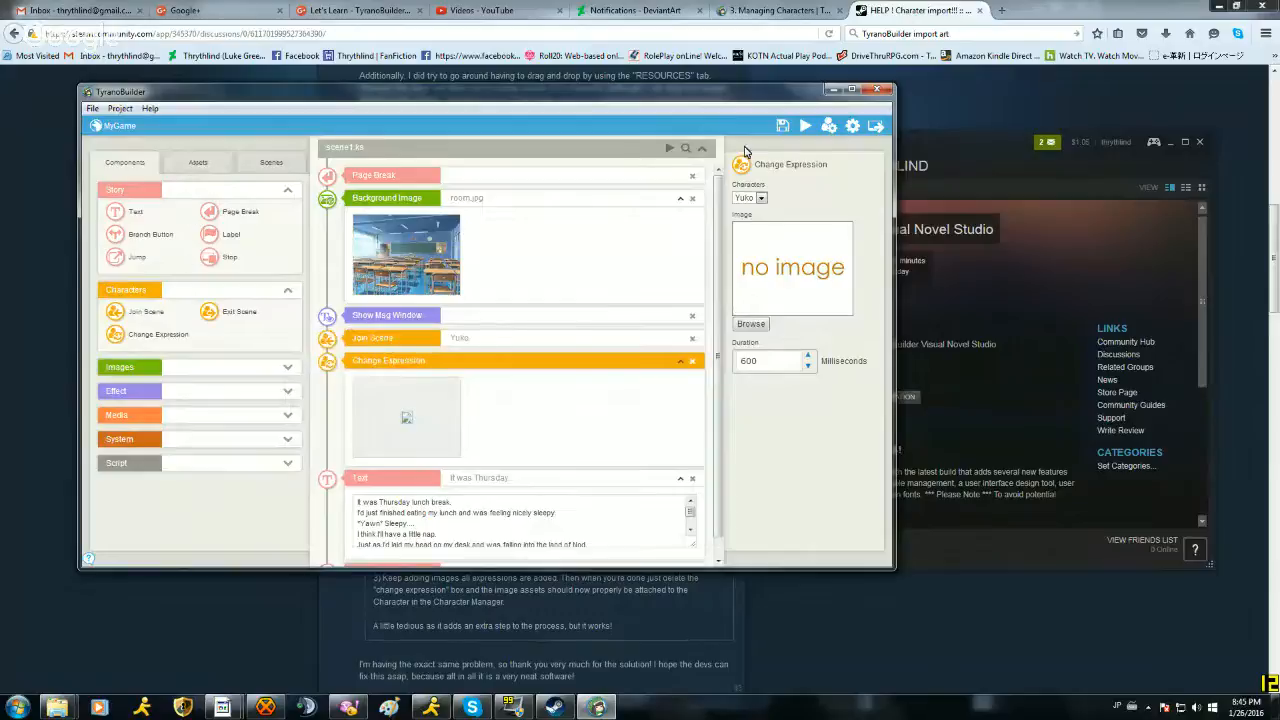
left_click(830, 127)
left_click(298, 217)
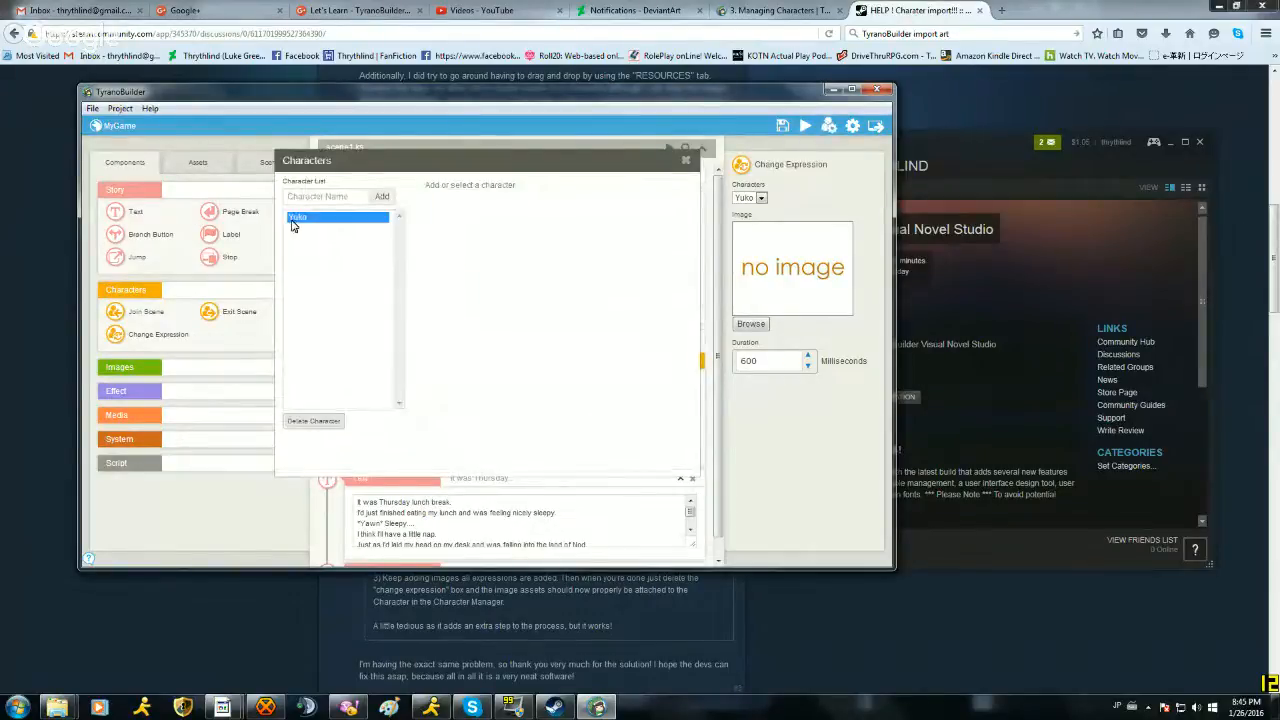
Step: Read the Managing Characters tutorial through the section on having a character join a scene, and return to TyranoBuilder
left_click(782, 11)
scroll(754, 206, "down", 5)
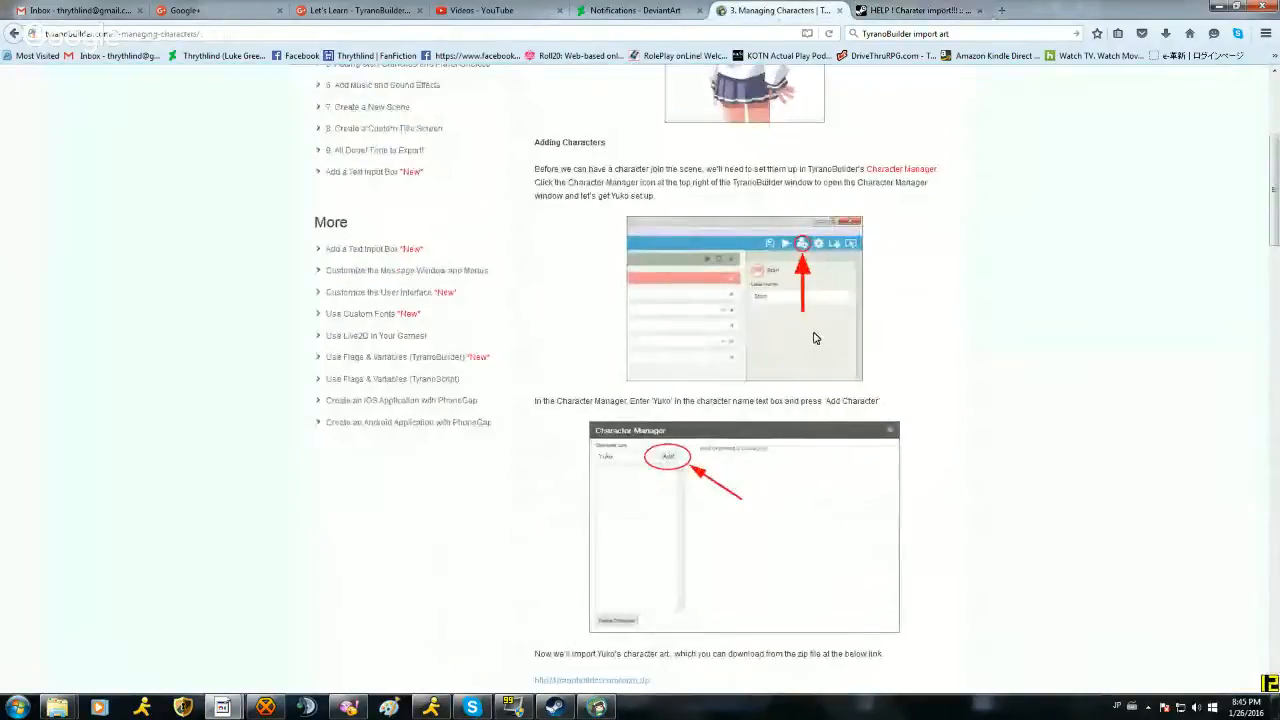
scroll(816, 341, "down", 7)
scroll(948, 318, "down", 4)
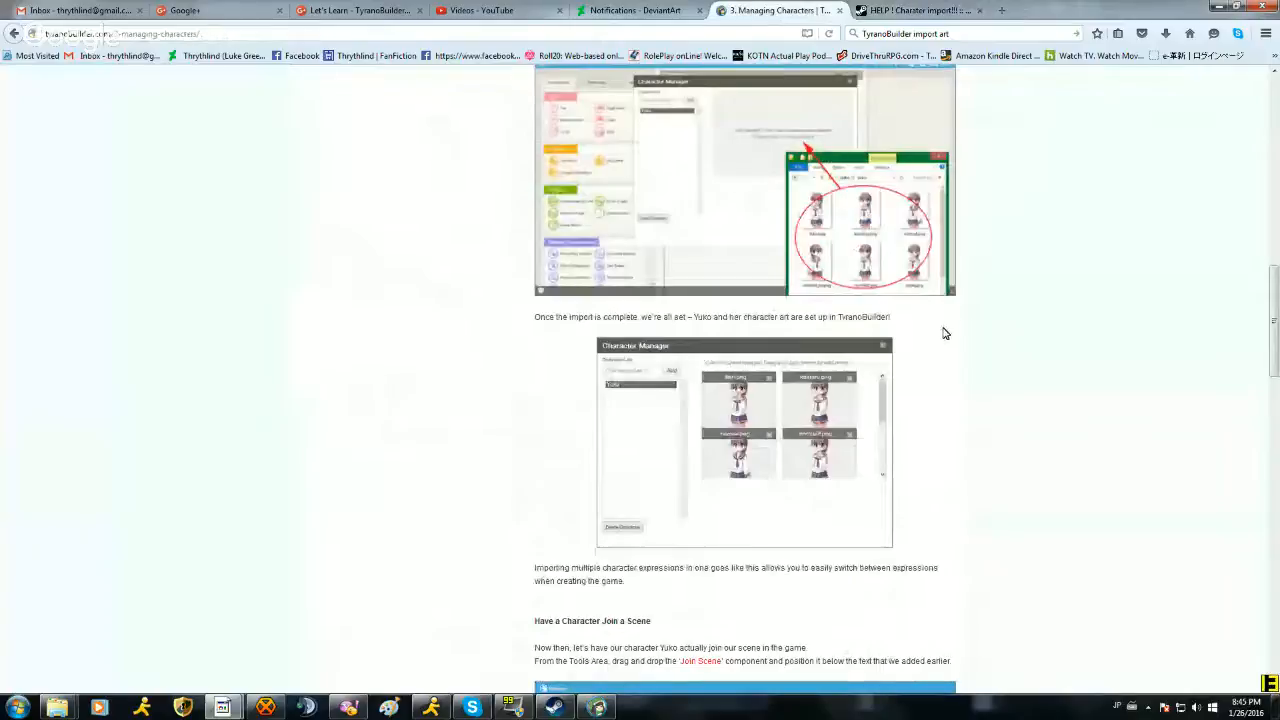
scroll(970, 416, "down", 3)
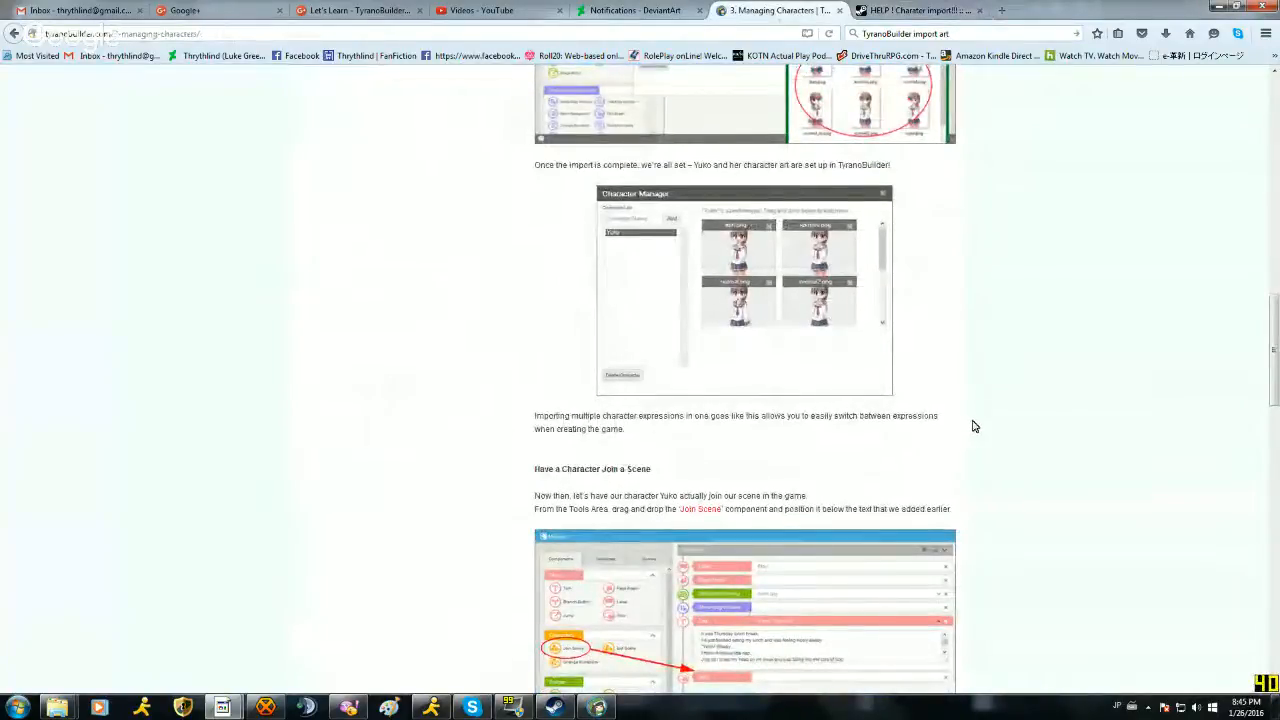
scroll(976, 424, "down", 4)
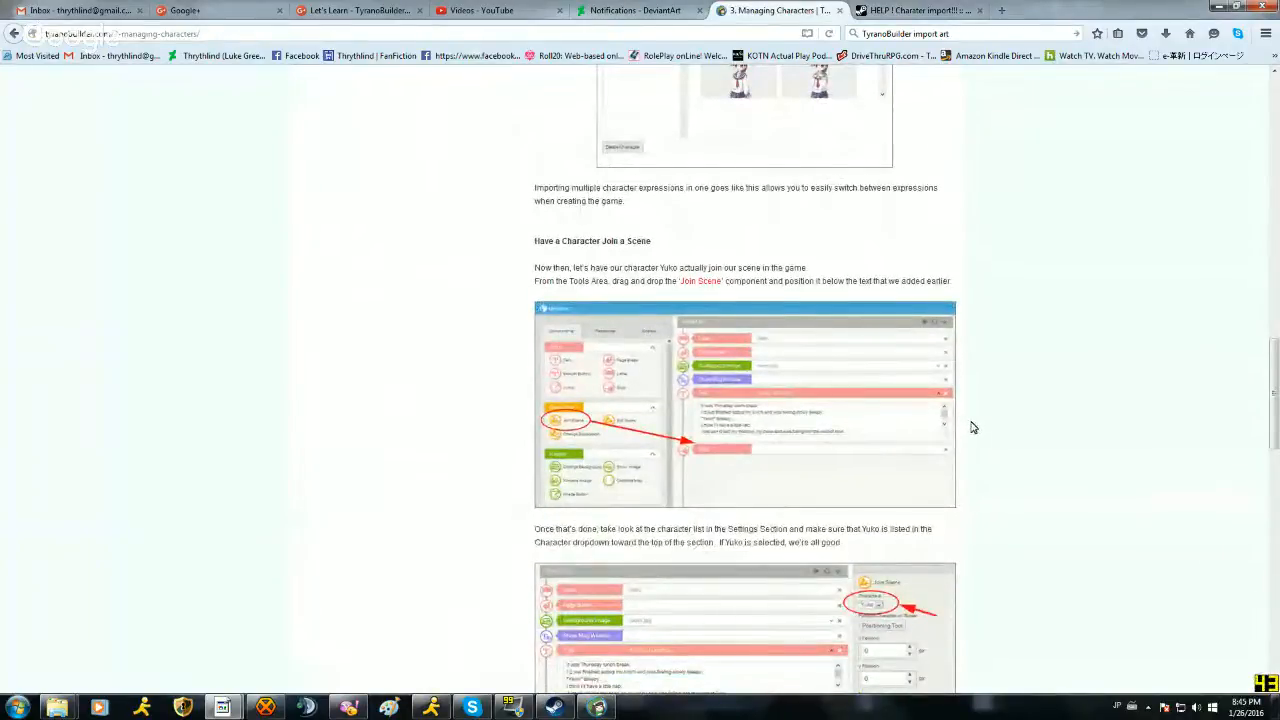
scroll(972, 427, "down", 3)
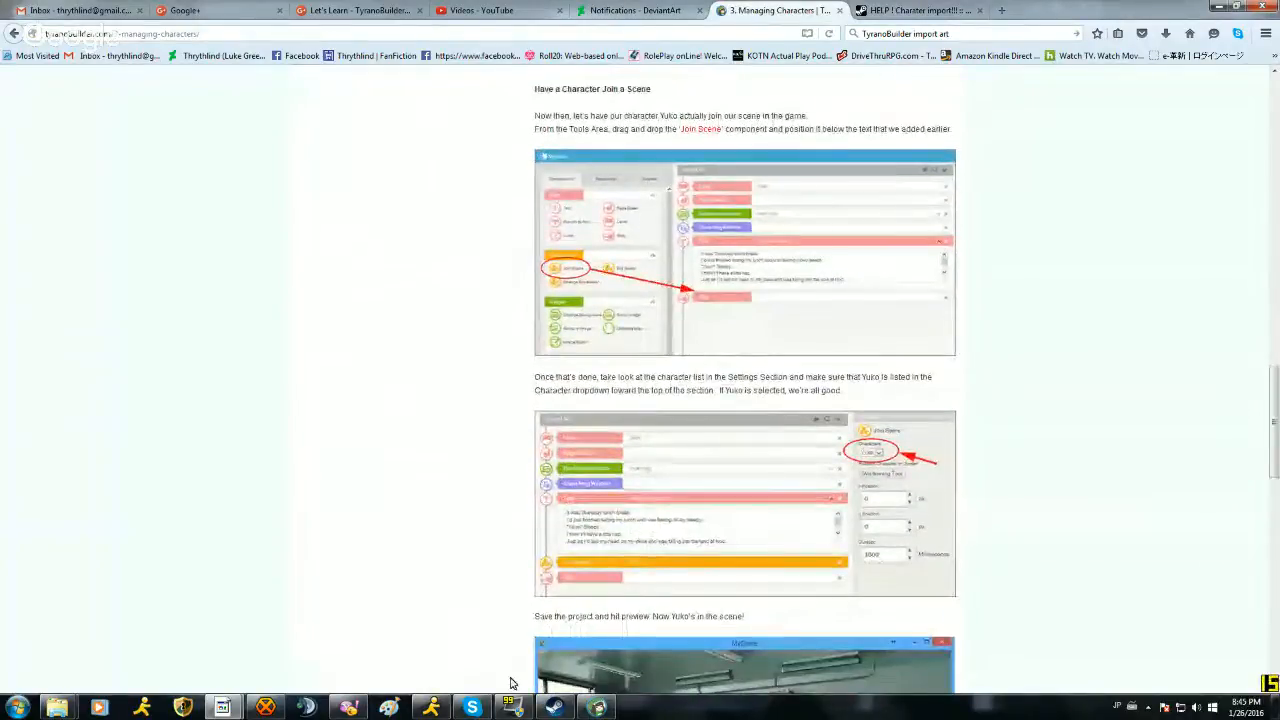
left_click(597, 707)
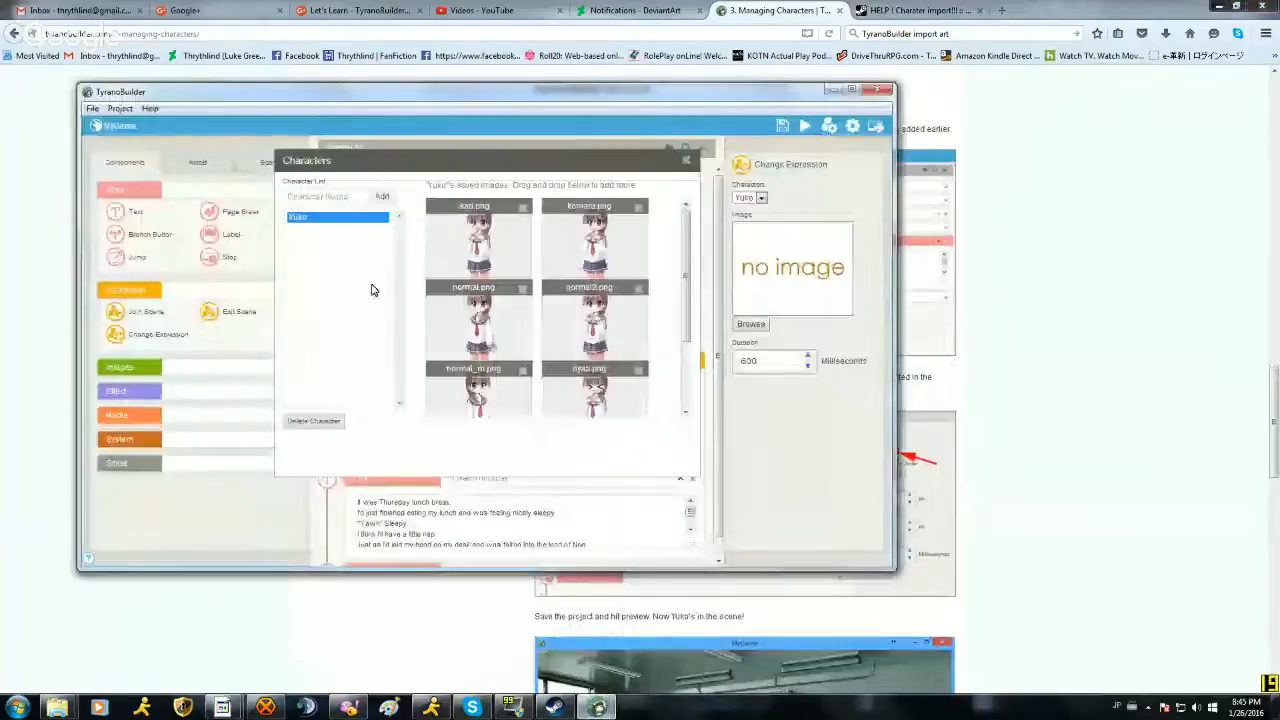
Step: Delete the Change Expression component and move Yuko's Join Scene component between Text and Stop in scene1
left_click(686, 160)
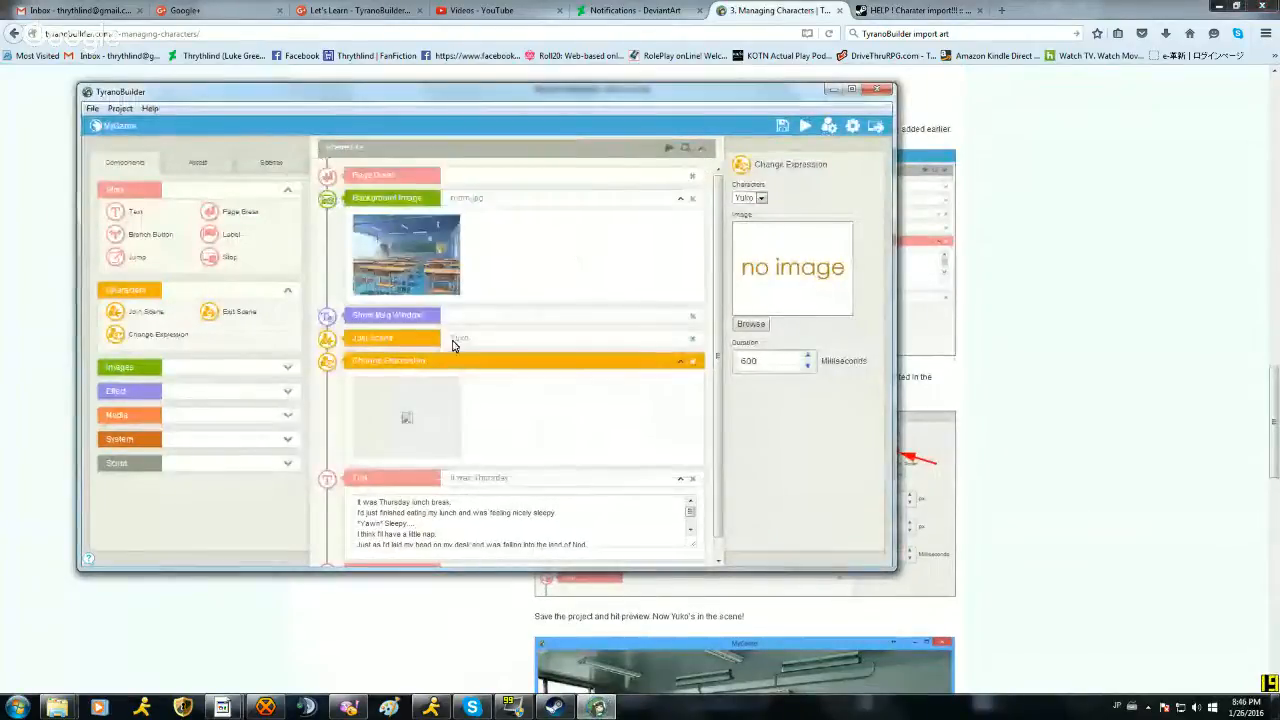
left_click(695, 368)
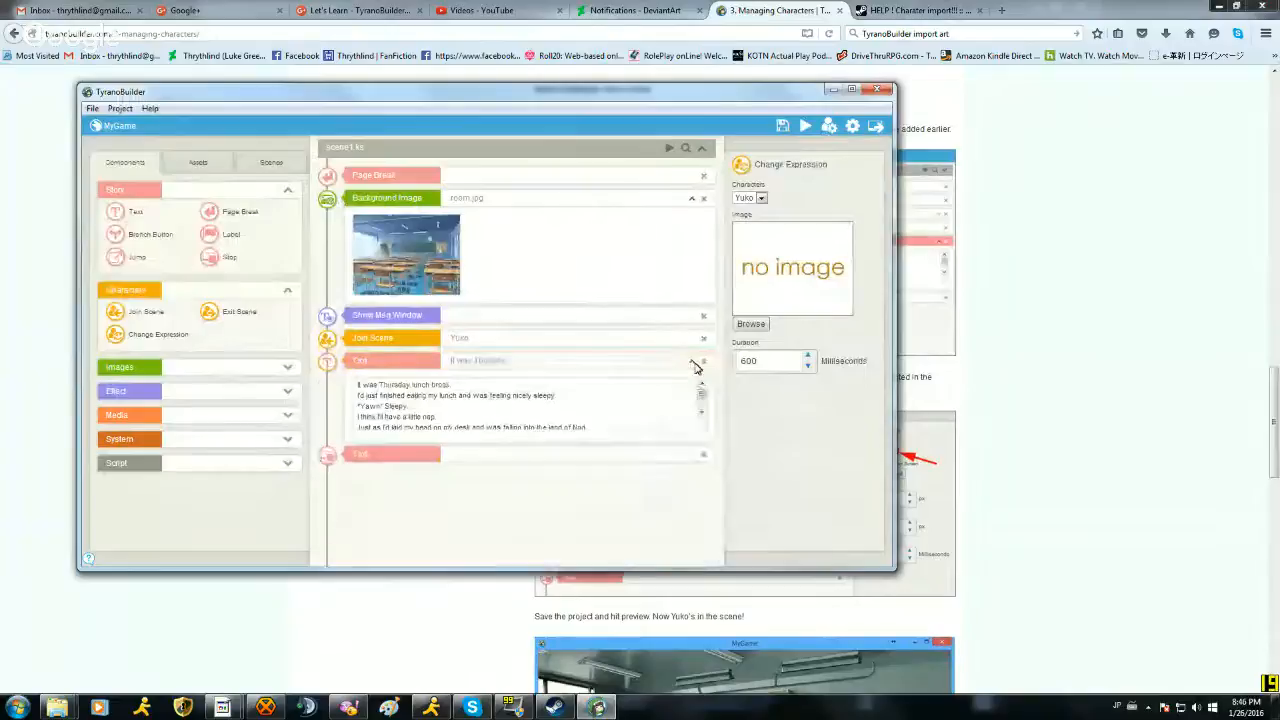
left_click(695, 368)
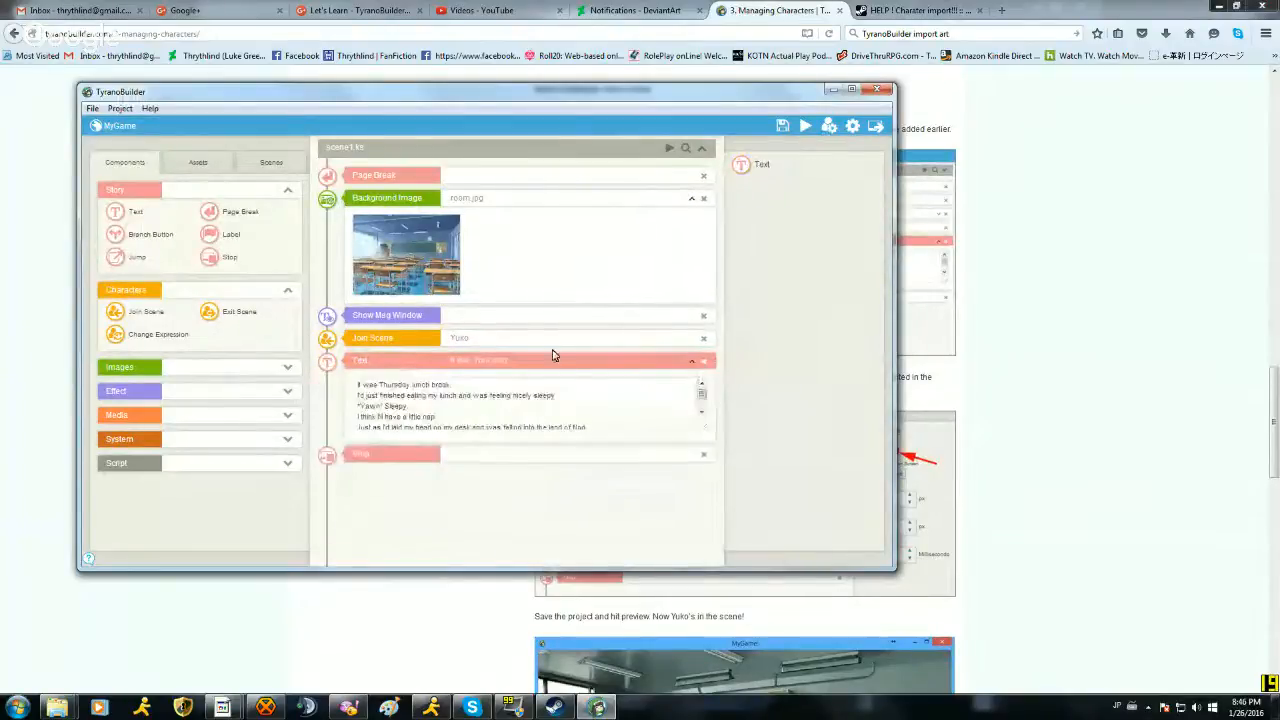
left_click_drag(409, 337, 408, 420)
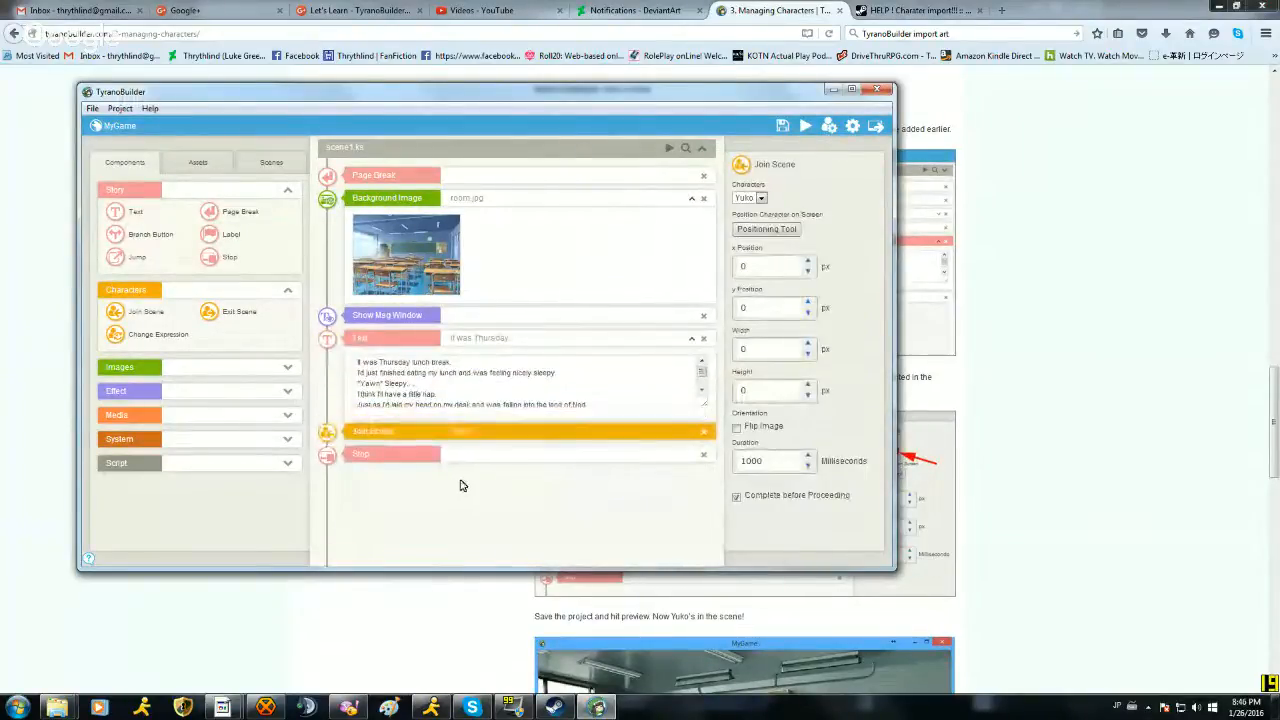
Step: Read the tutorial's instructions on previewing Yuko and changing a character's expression, and return to TyranoBuilder
left_click(326, 601)
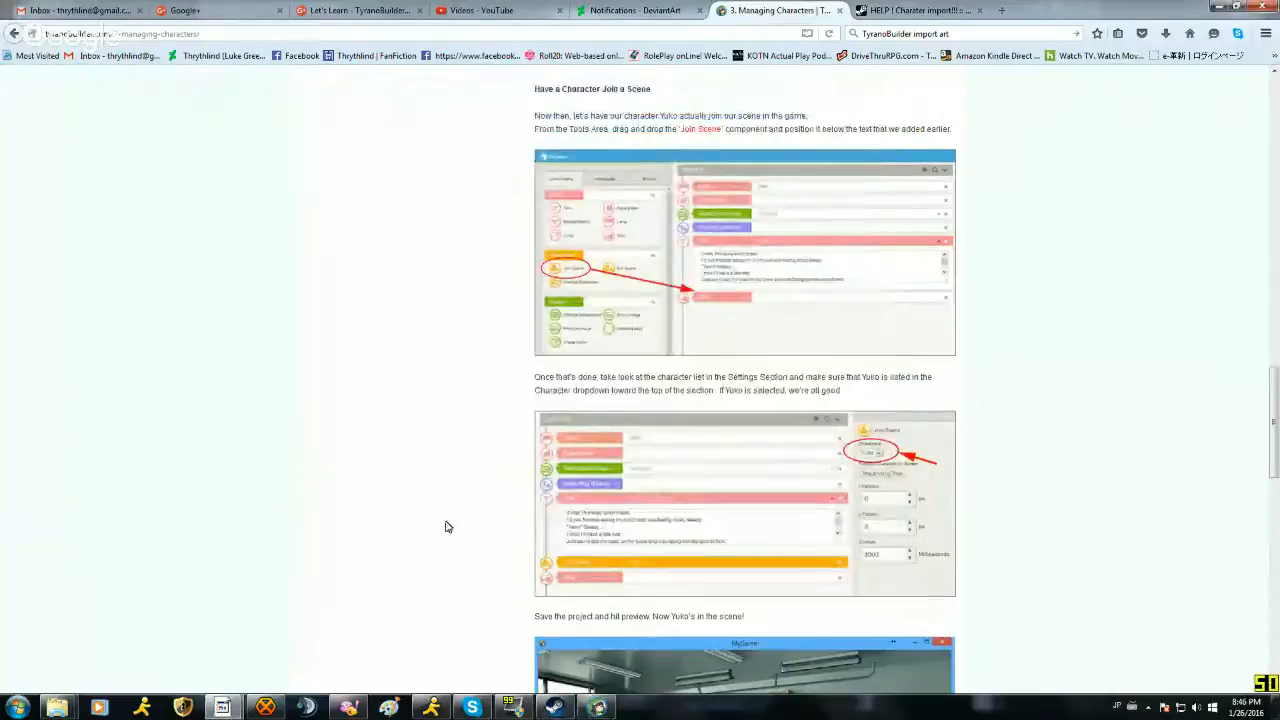
scroll(490, 460, "down", 3)
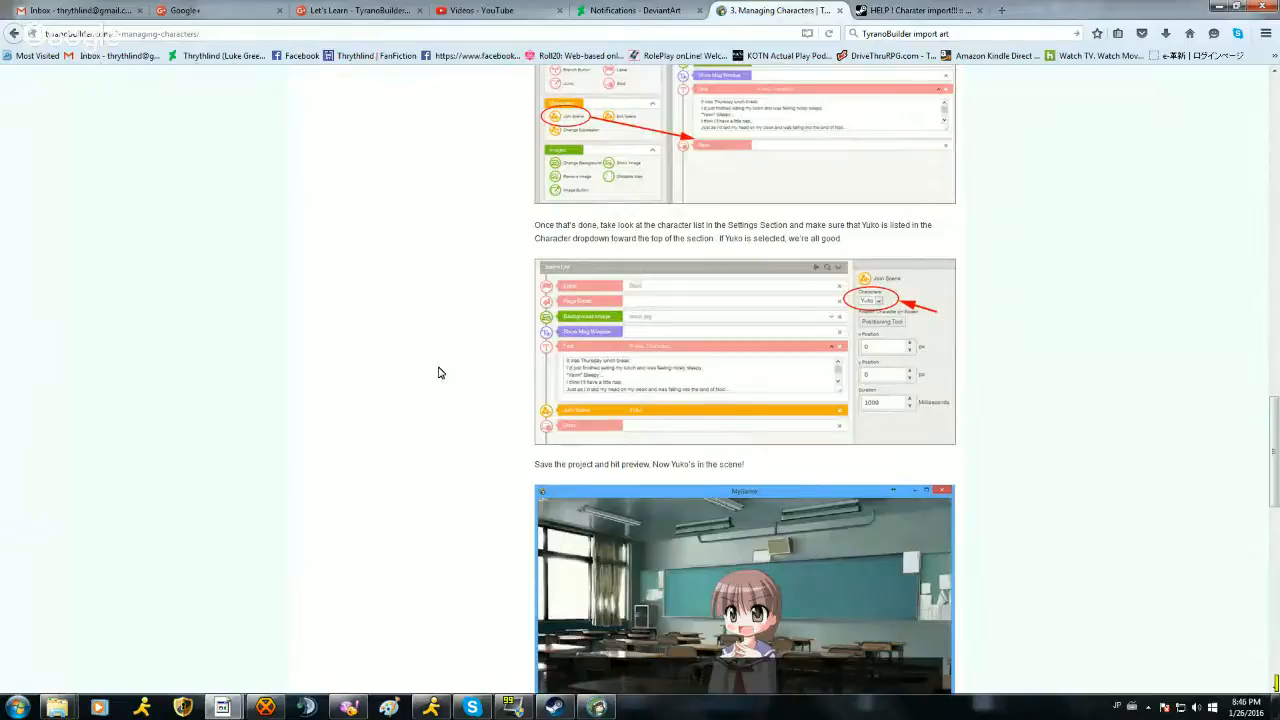
scroll(440, 374, "down", 5)
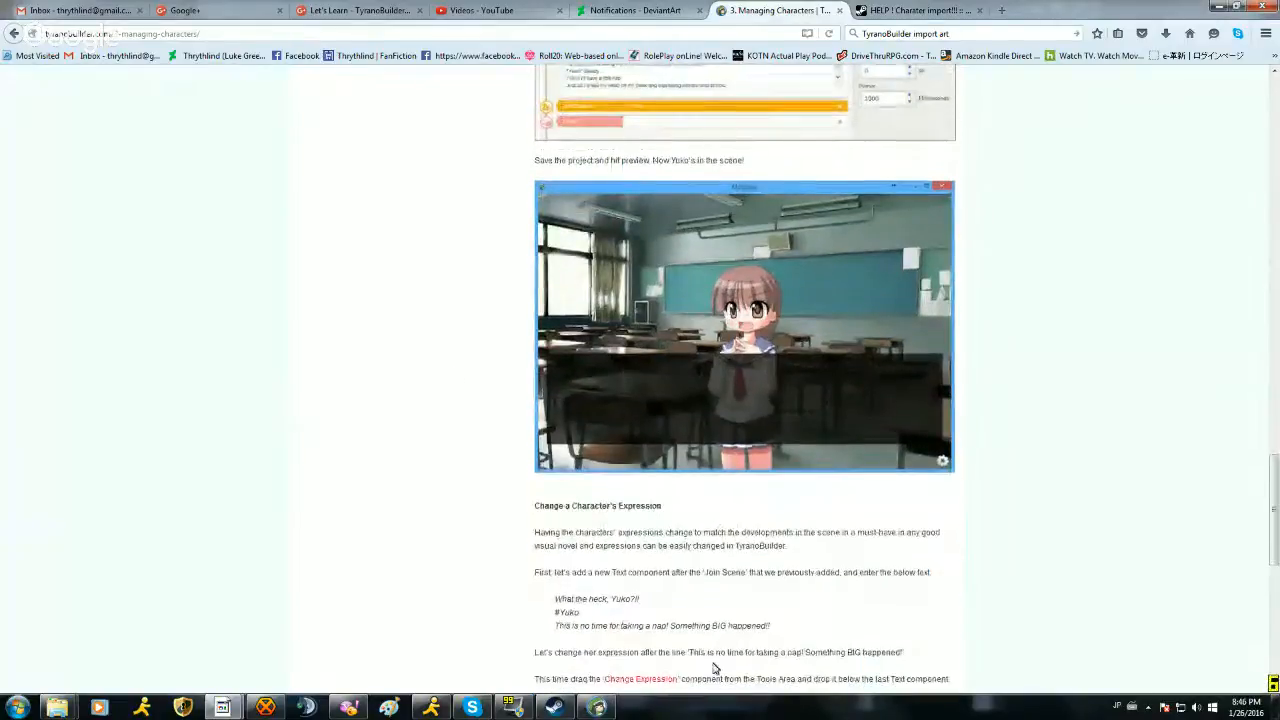
scroll(690, 586, "down", 1)
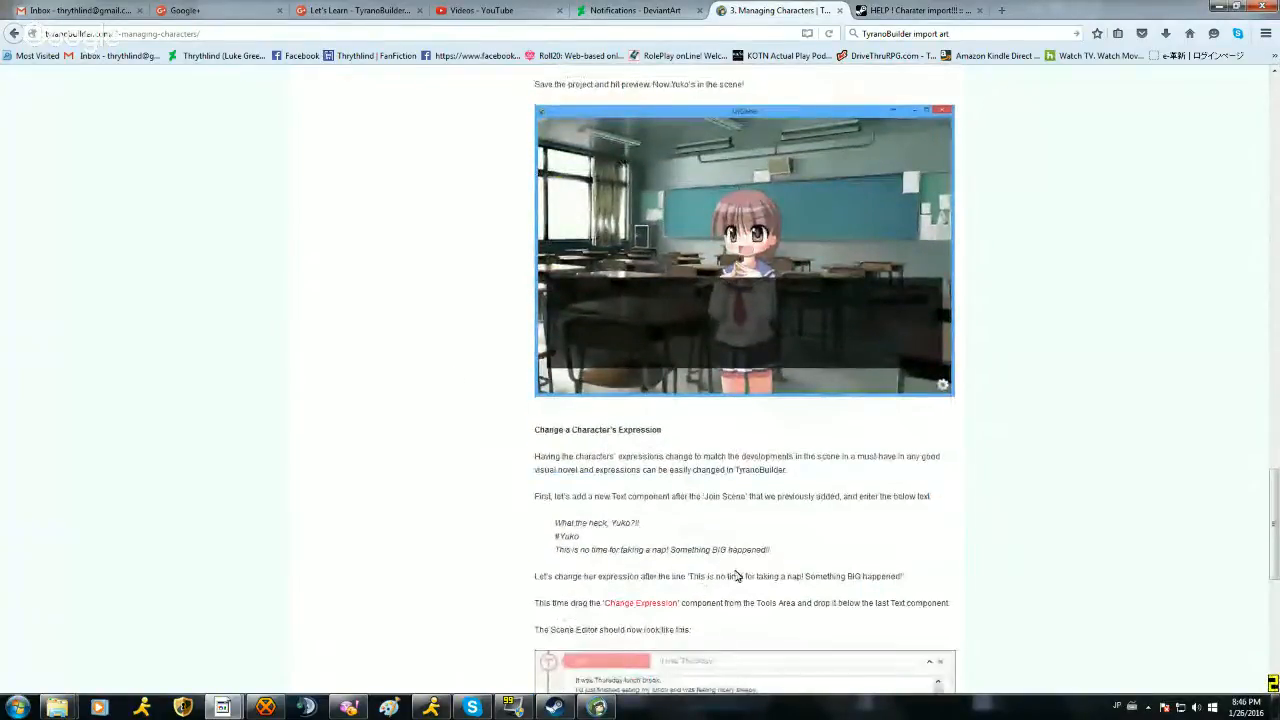
left_click(597, 707)
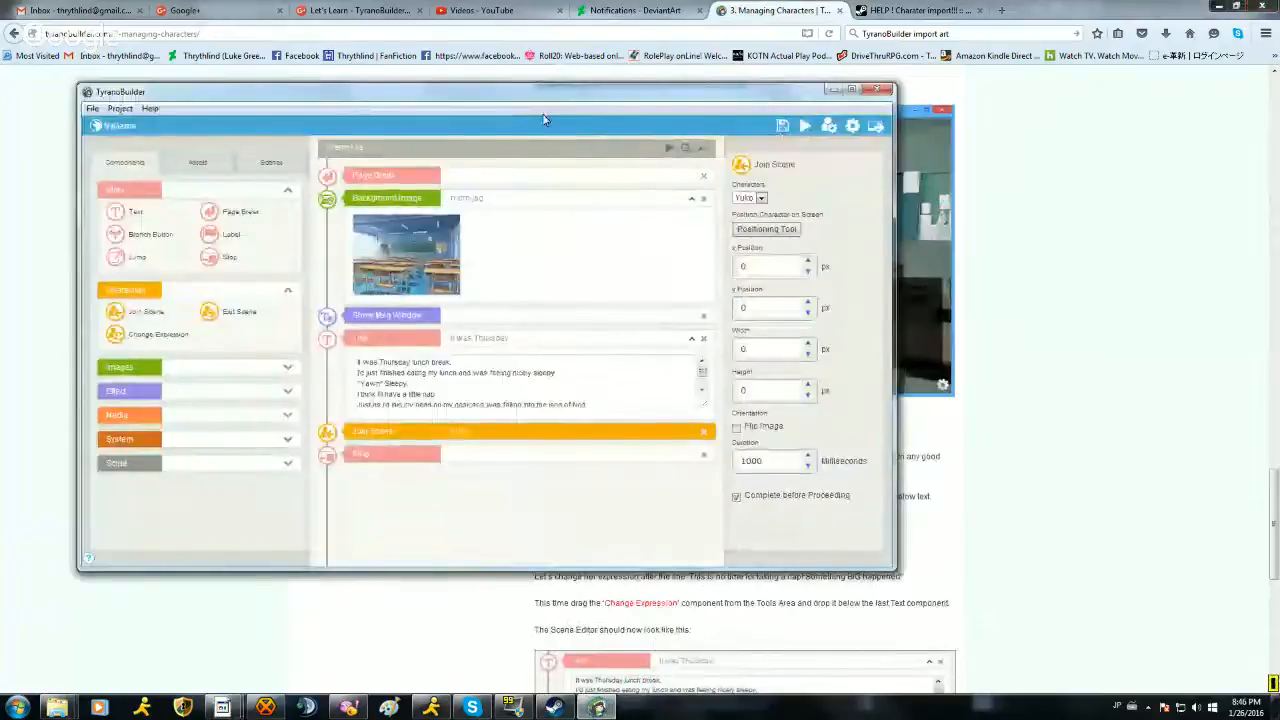
Step: Save the project, preview a new game through the classroom dialogue until Yuko joins the scene, and close the preview
left_click(783, 126)
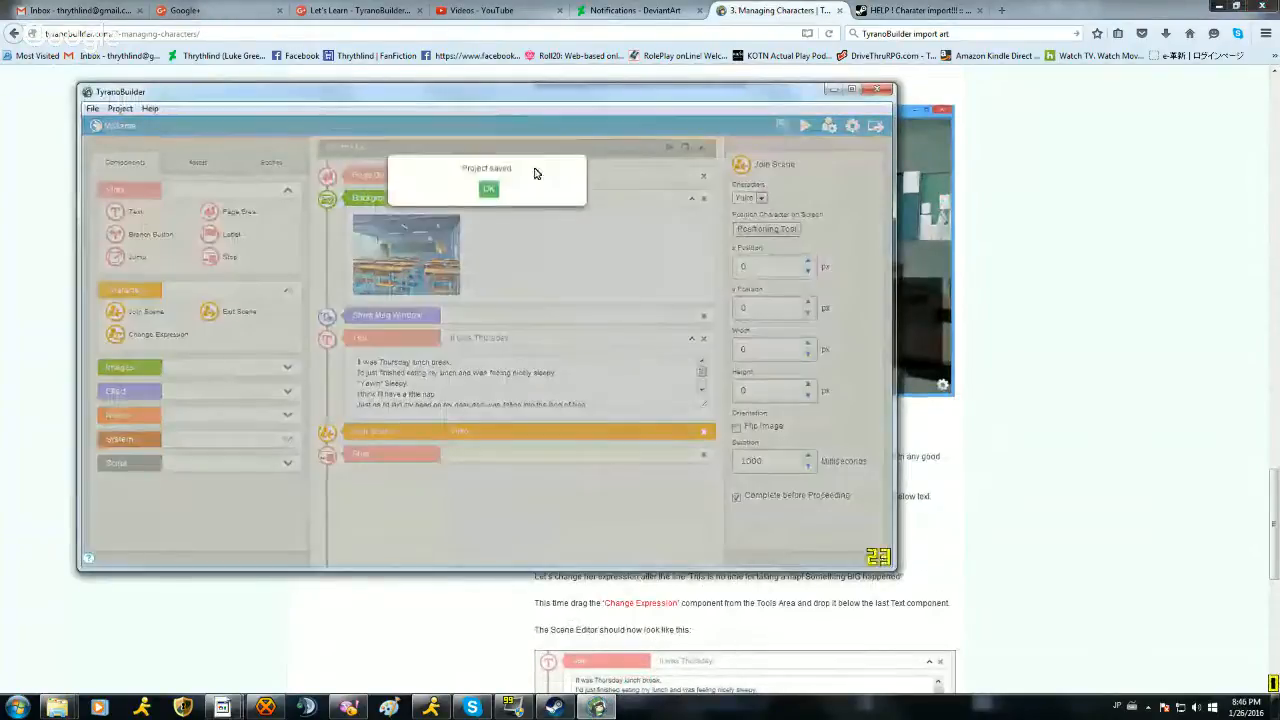
left_click(488, 189)
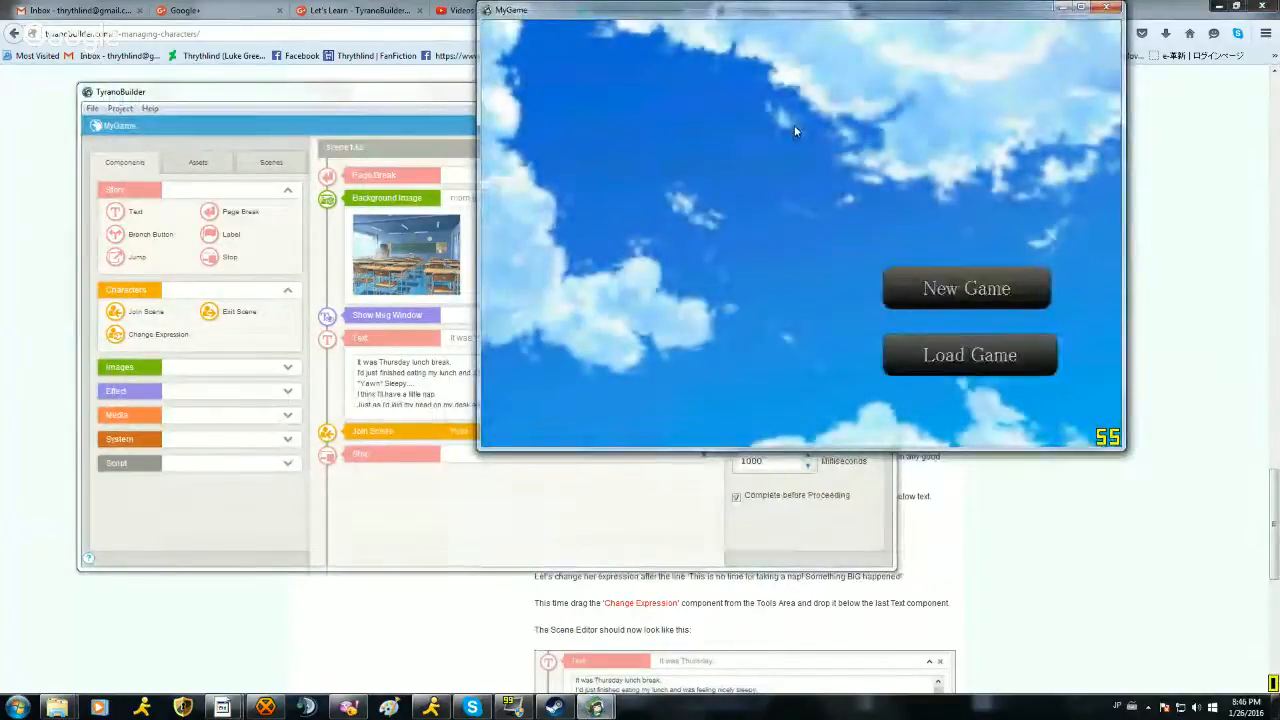
left_click(990, 272)
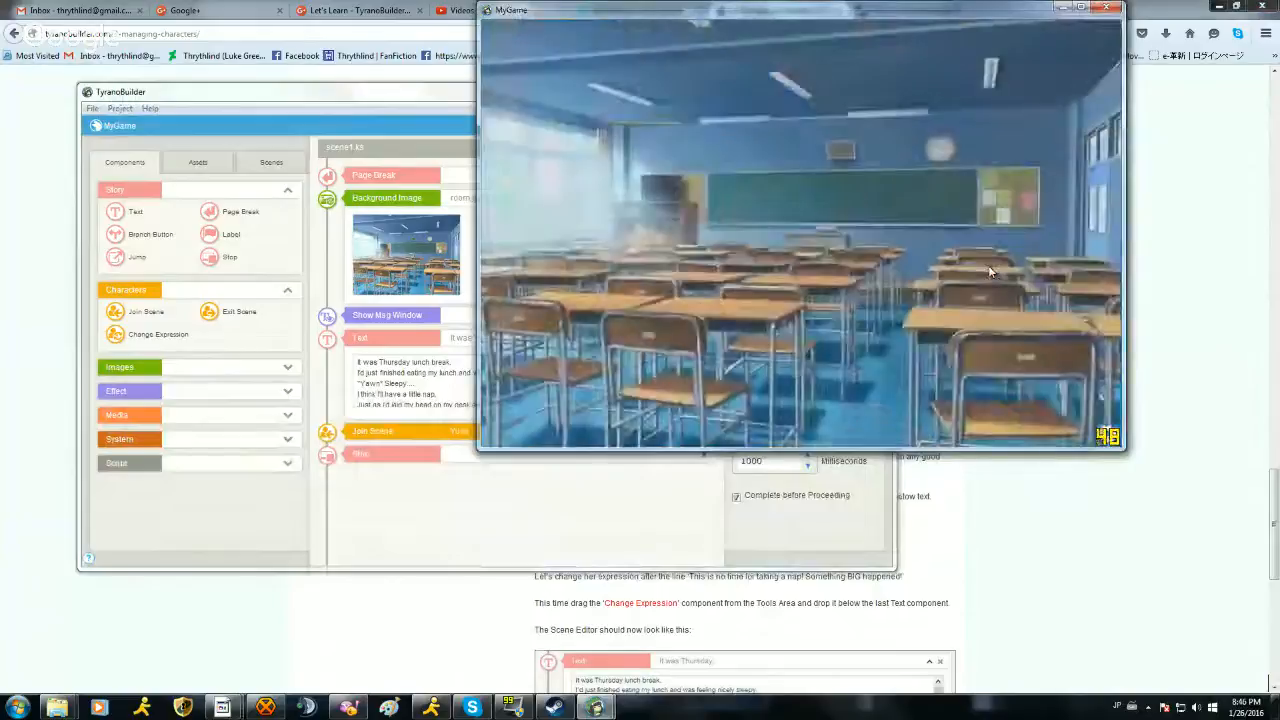
left_click(988, 266)
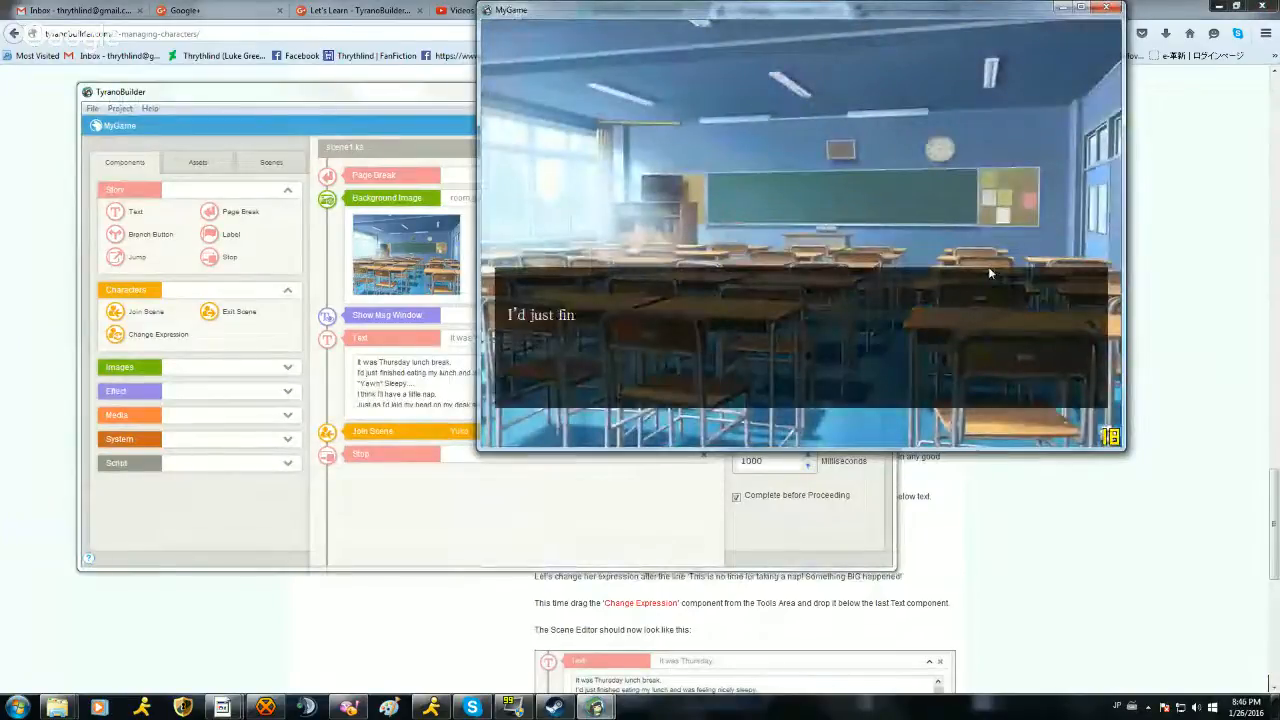
left_click(988, 266)
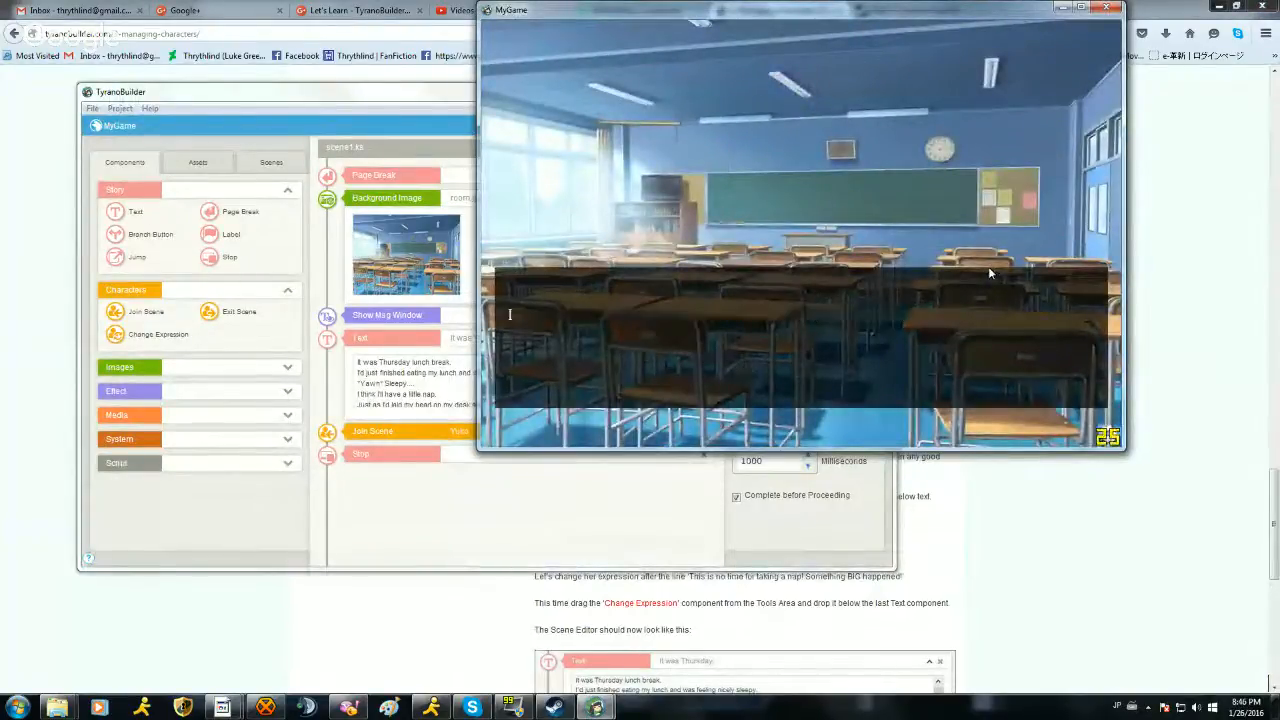
left_click(988, 266)
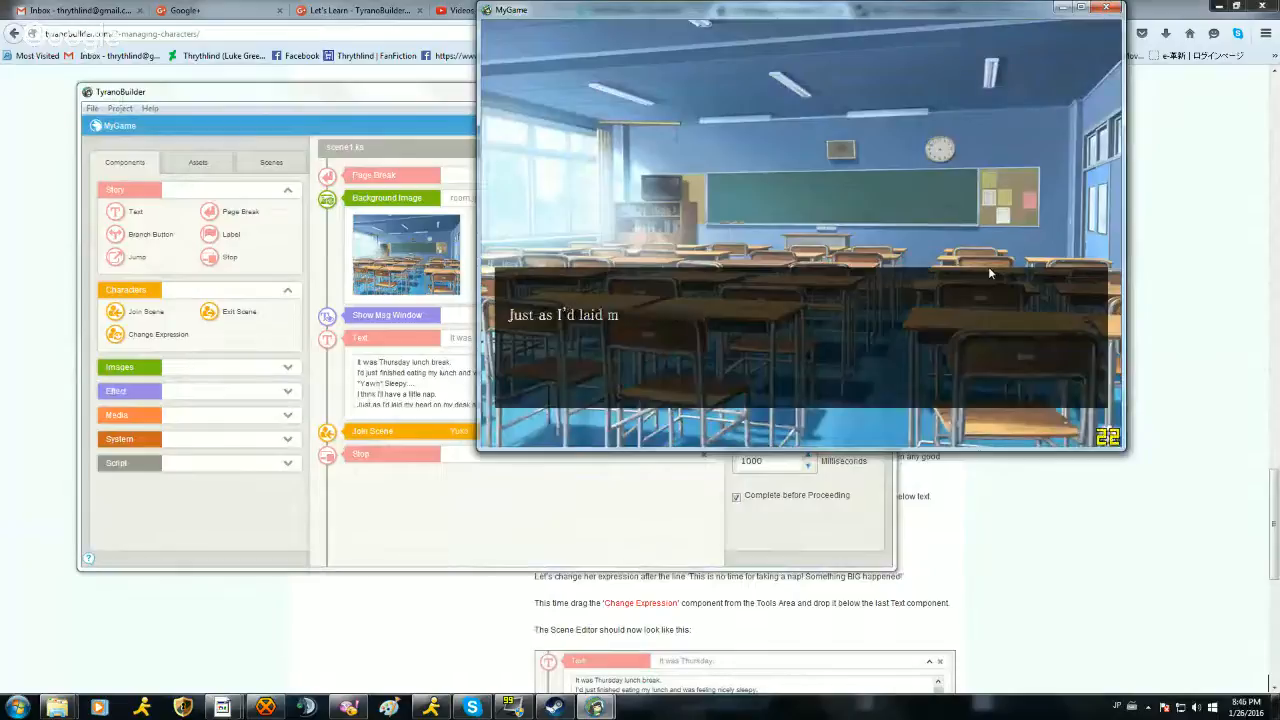
left_click(988, 266)
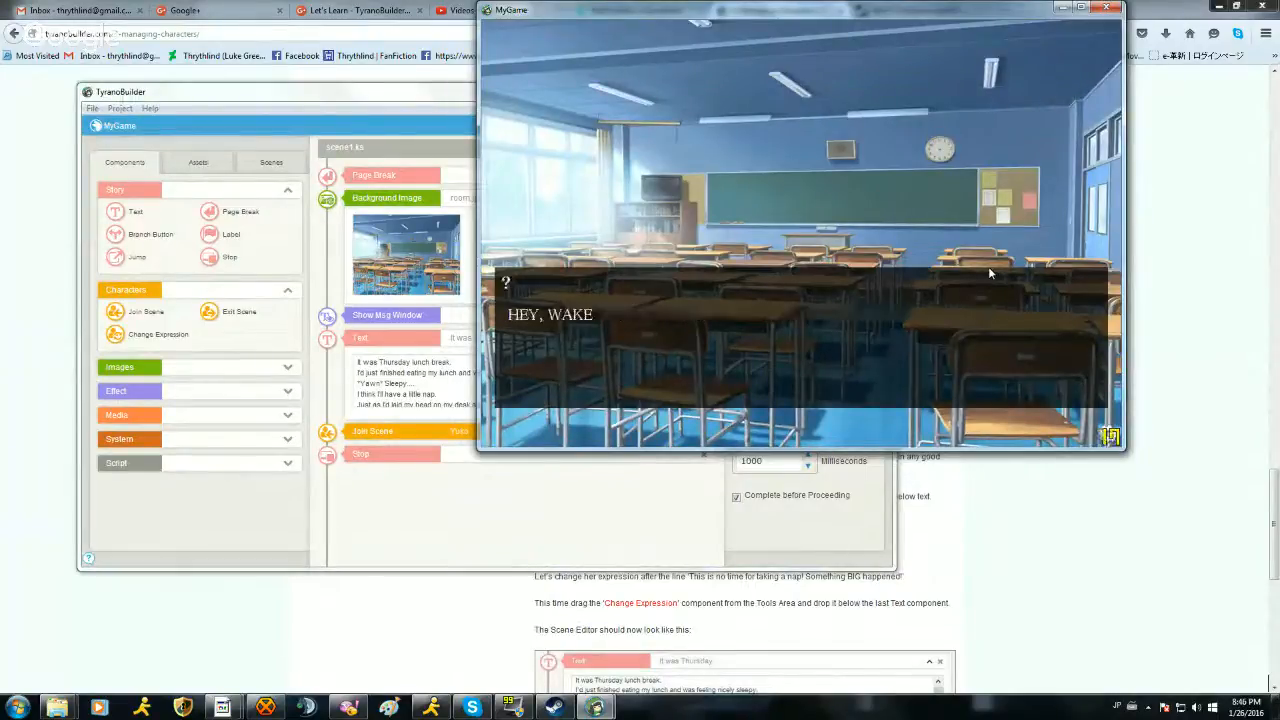
left_click(988, 266)
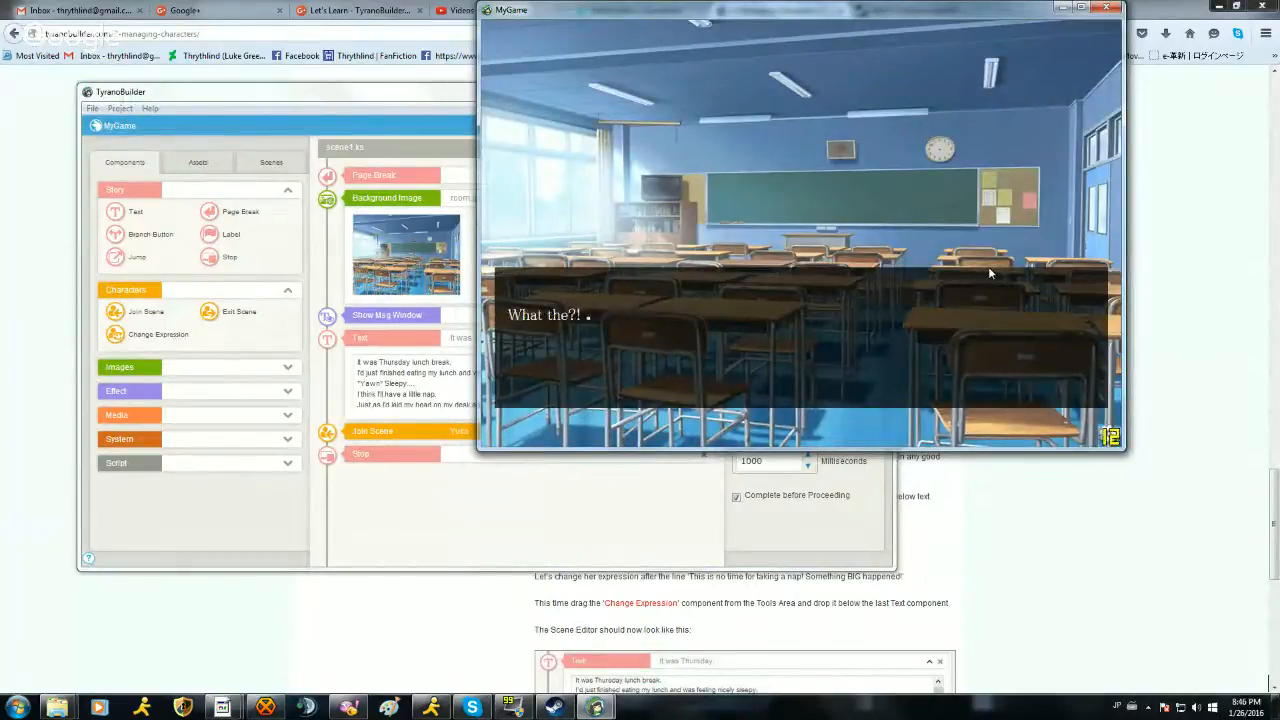
left_click(988, 266)
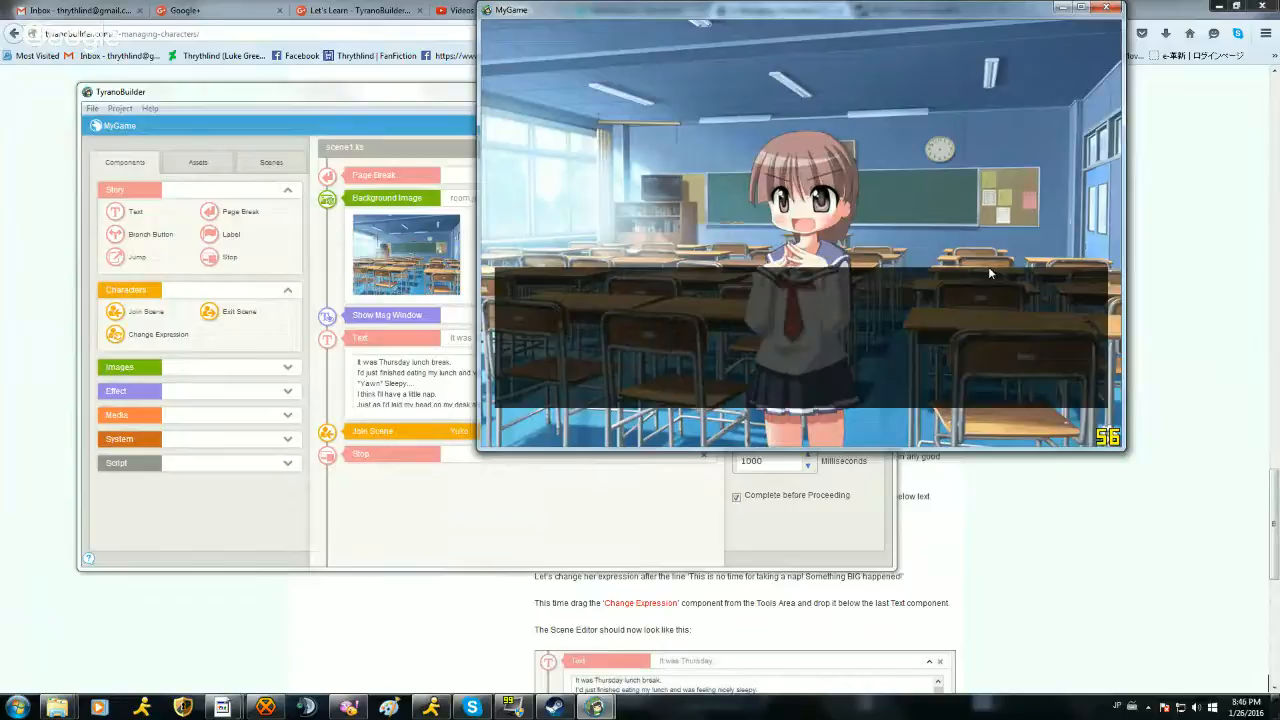
left_click(1106, 7)
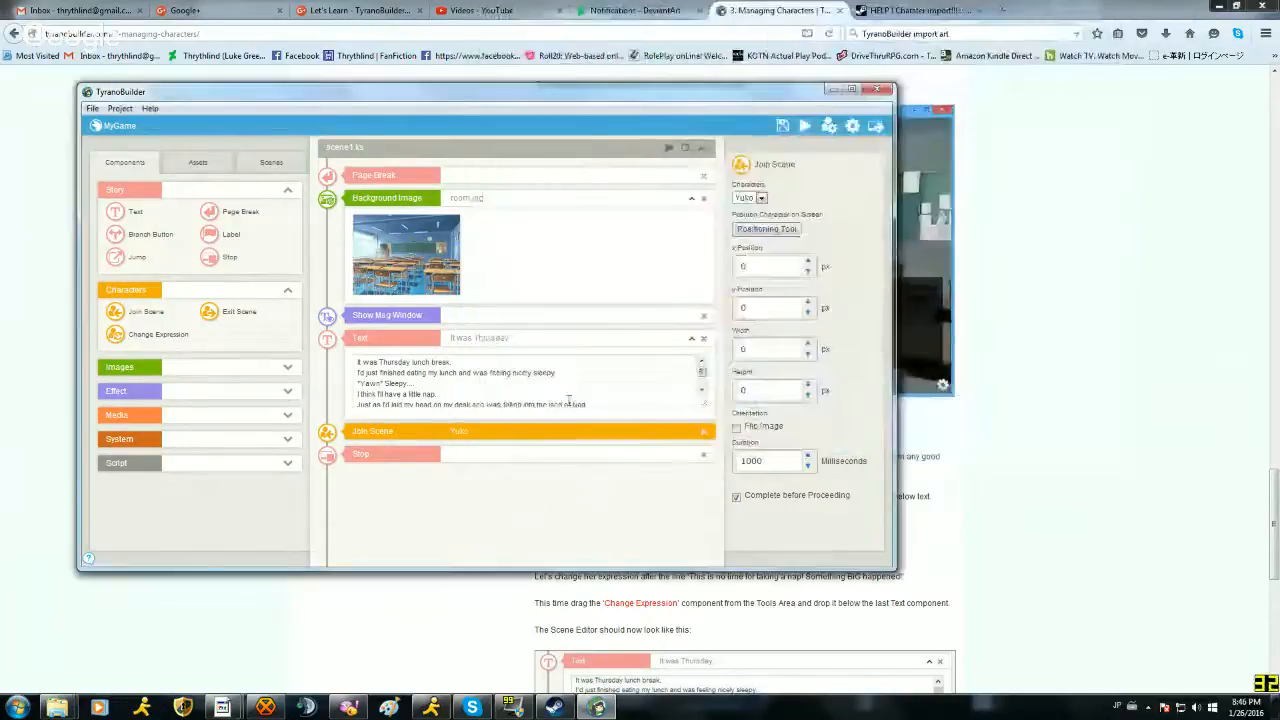
Step: Read the tutorial's instructions on adding a Text component and Change Expression after Join Scene, and return to TyranoBuilder
left_click(684, 628)
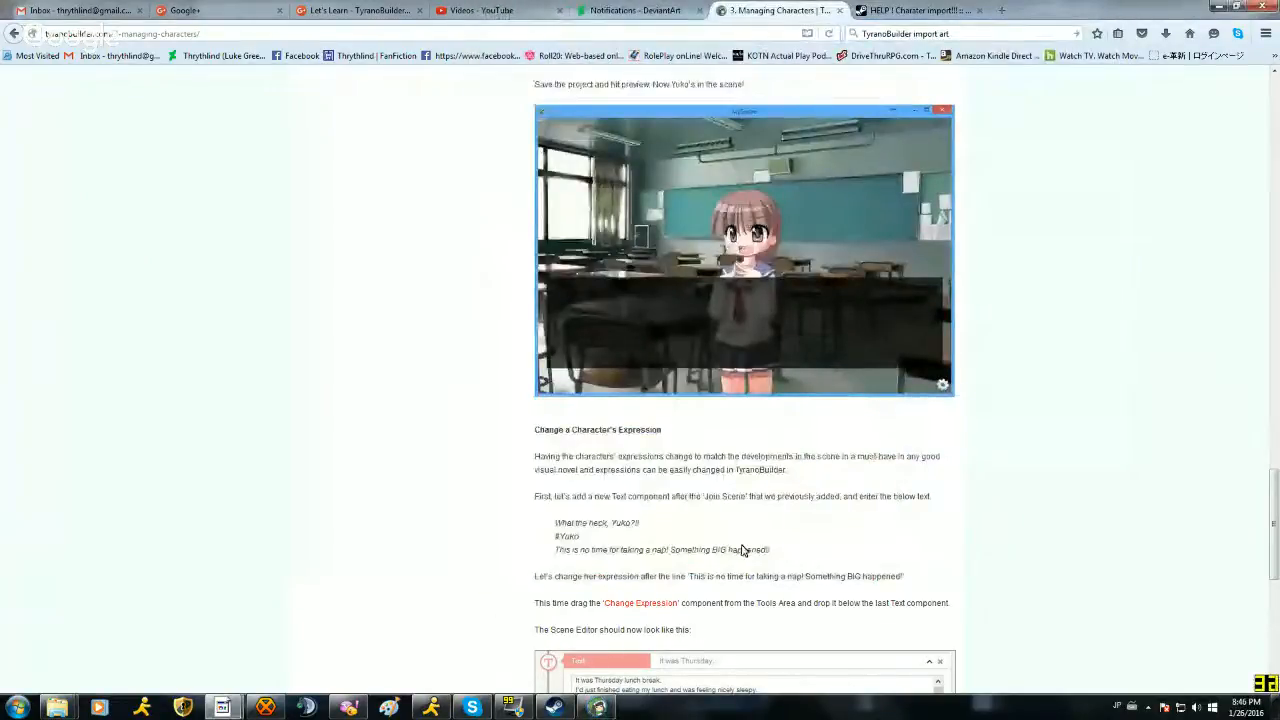
scroll(743, 549, "down", 3)
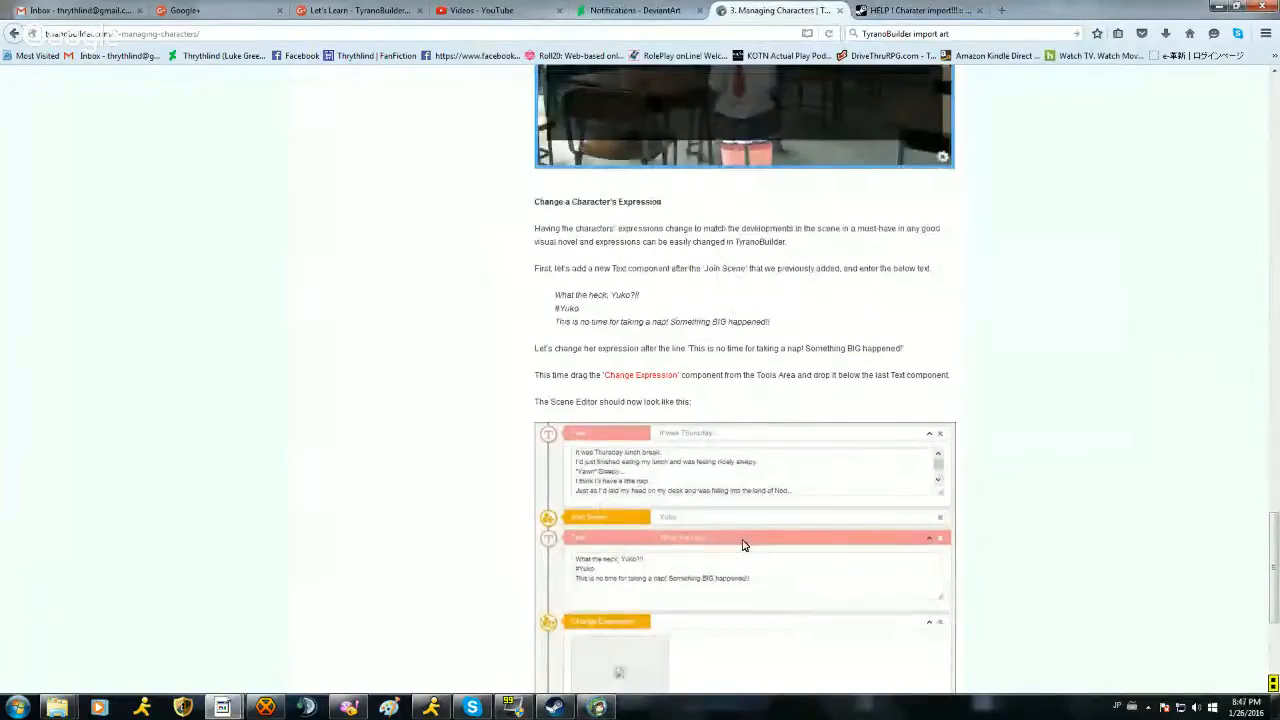
left_click(597, 707)
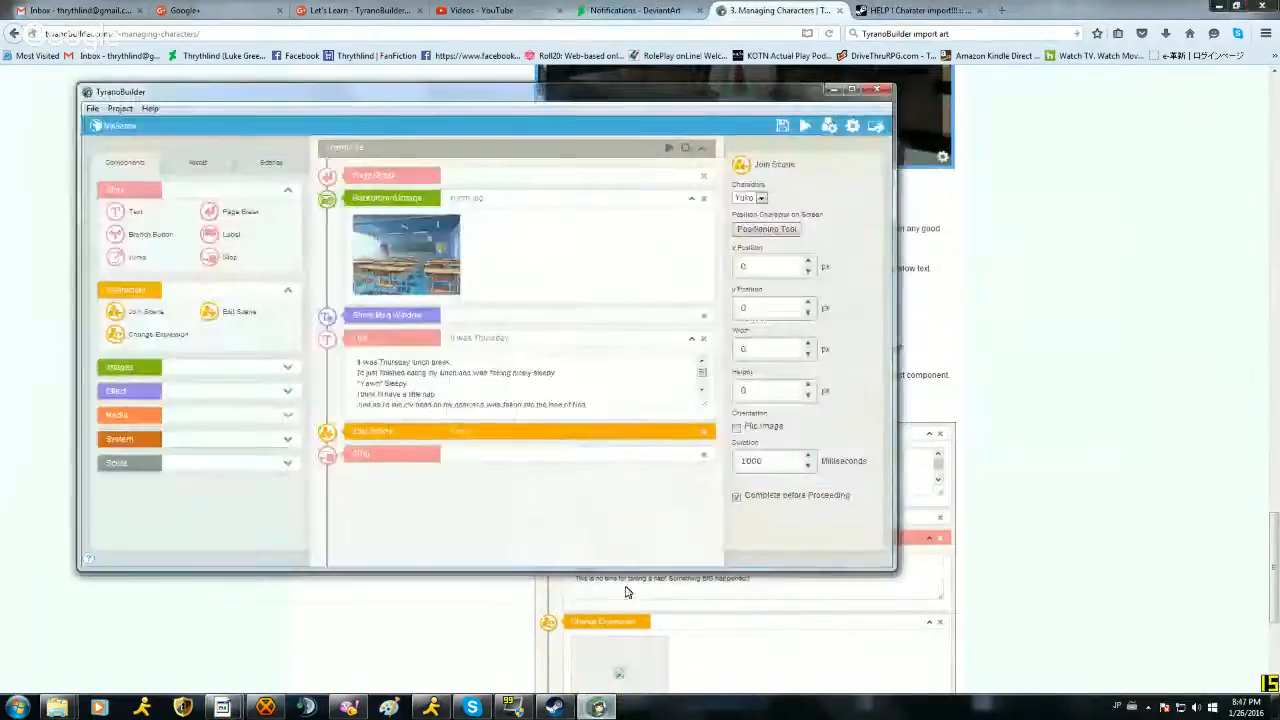
Step: Preview the game again from New Game, advance the dialogue past the wake-up line, and close the preview
left_click(805, 126)
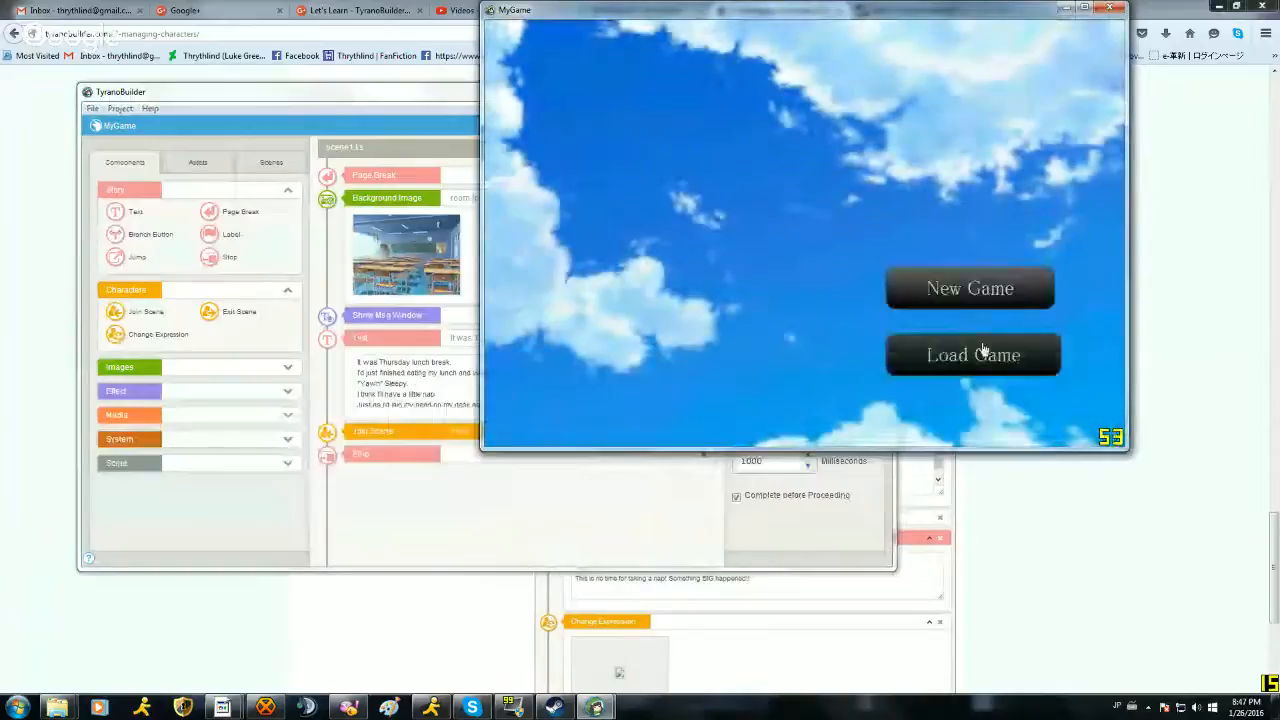
left_click(967, 300)
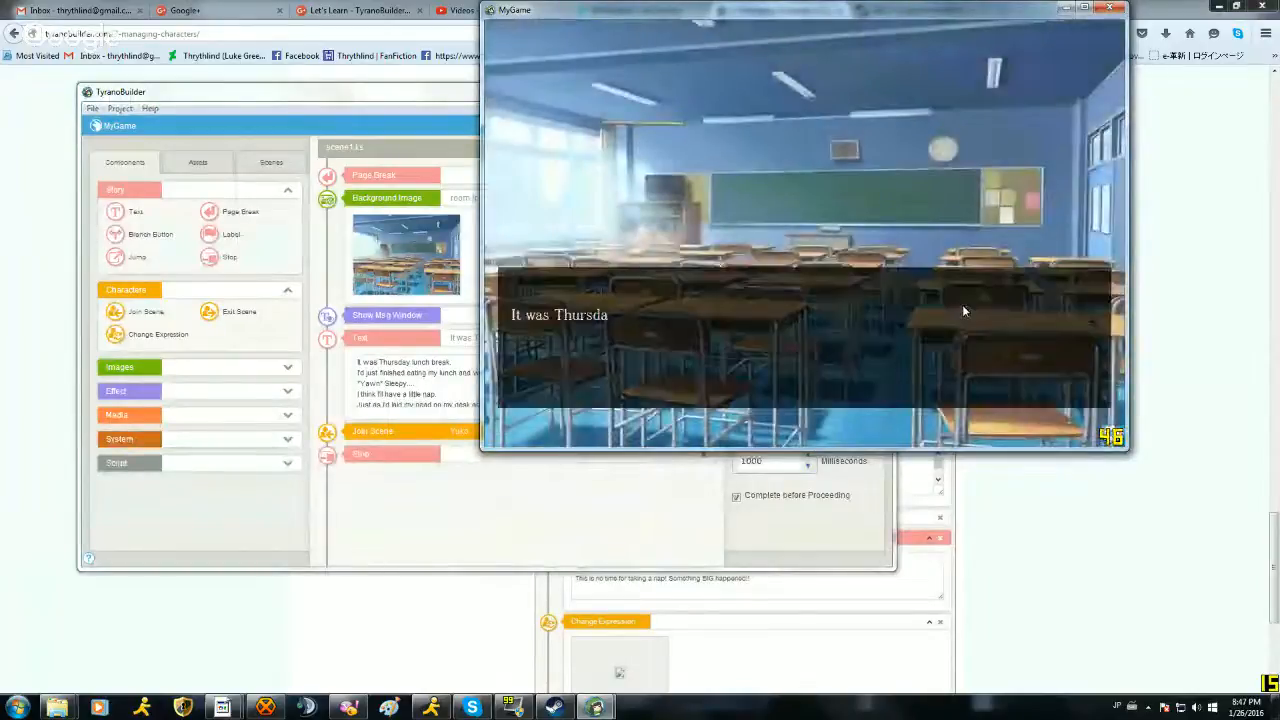
left_click(961, 306)
left_click(958, 310)
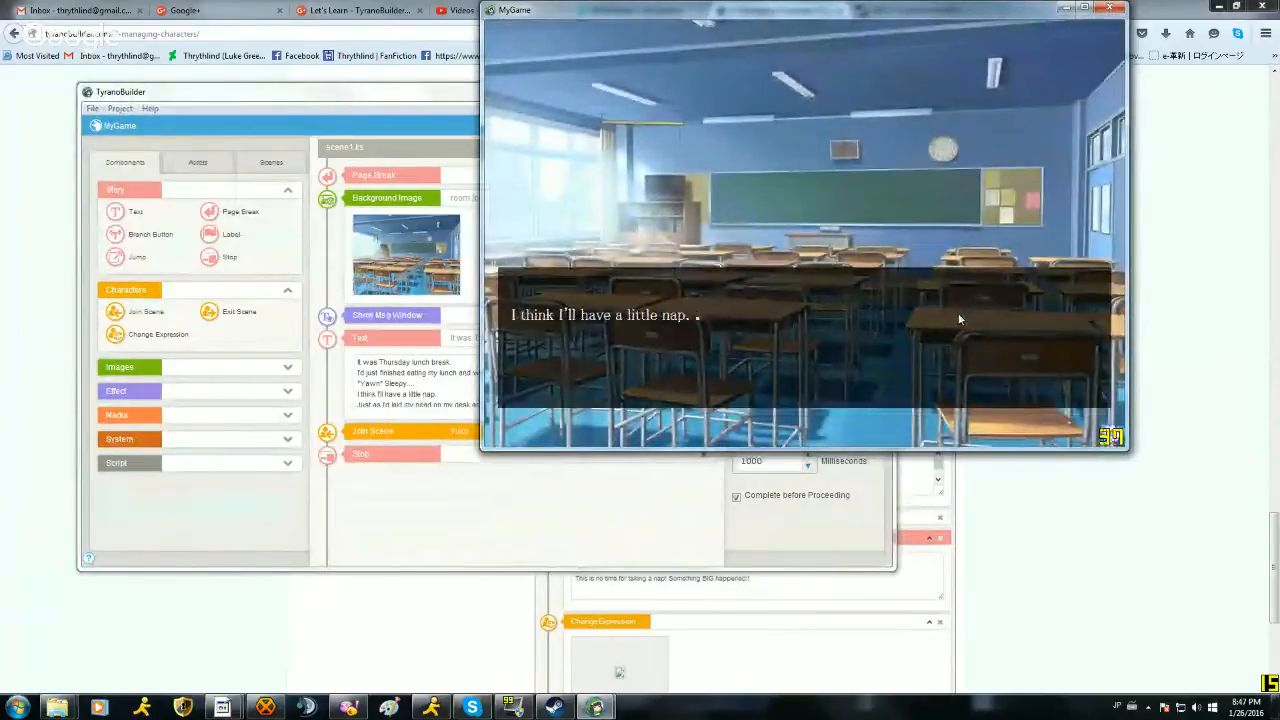
left_click(958, 313)
left_click(957, 315)
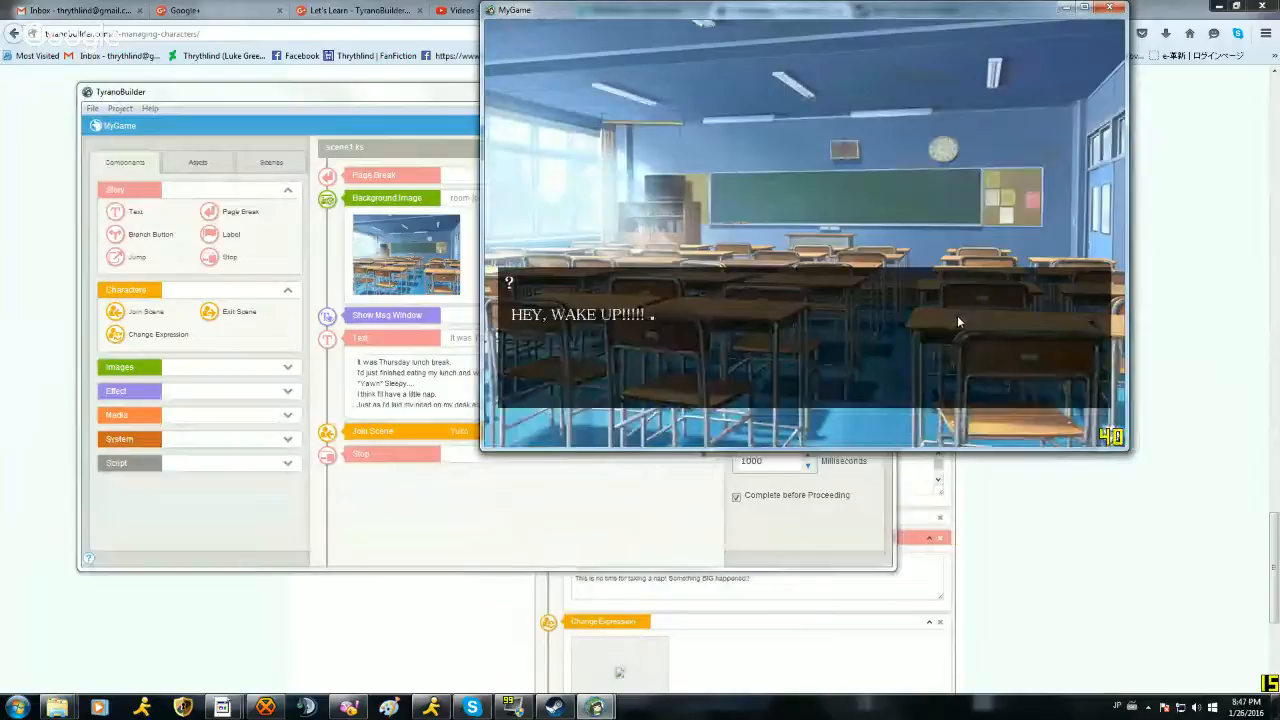
left_click(957, 315)
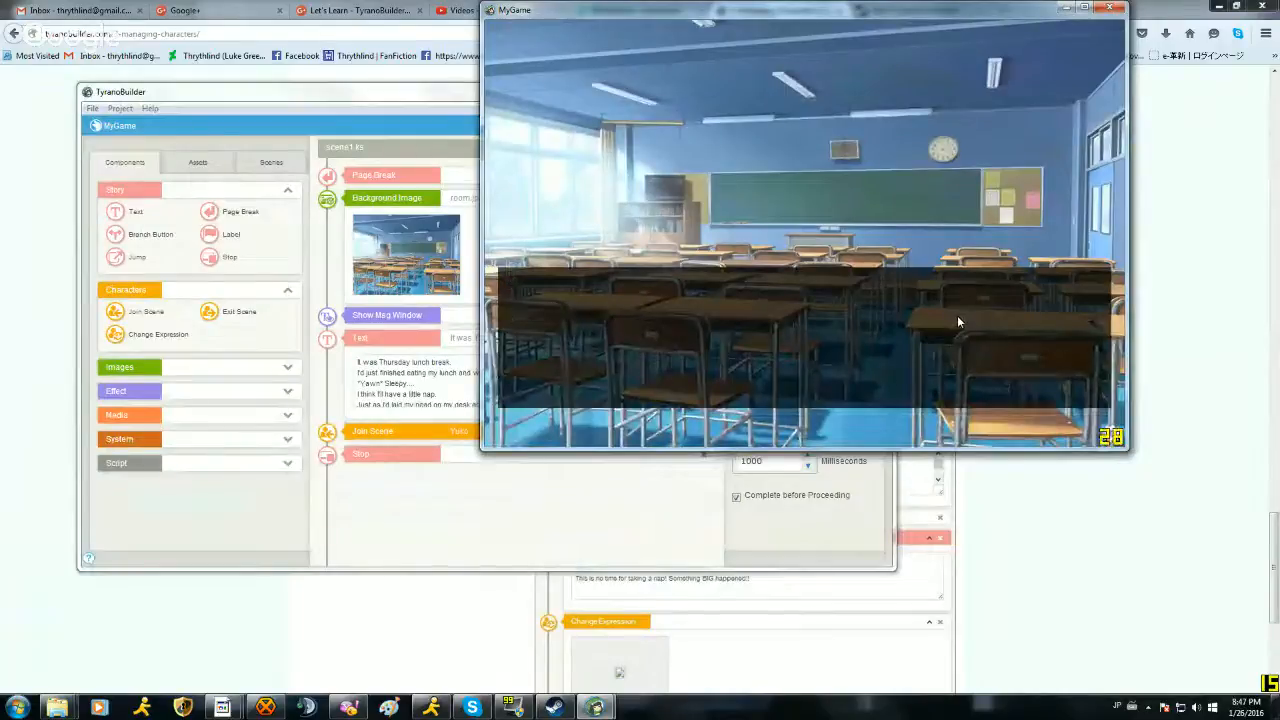
left_click(1109, 8)
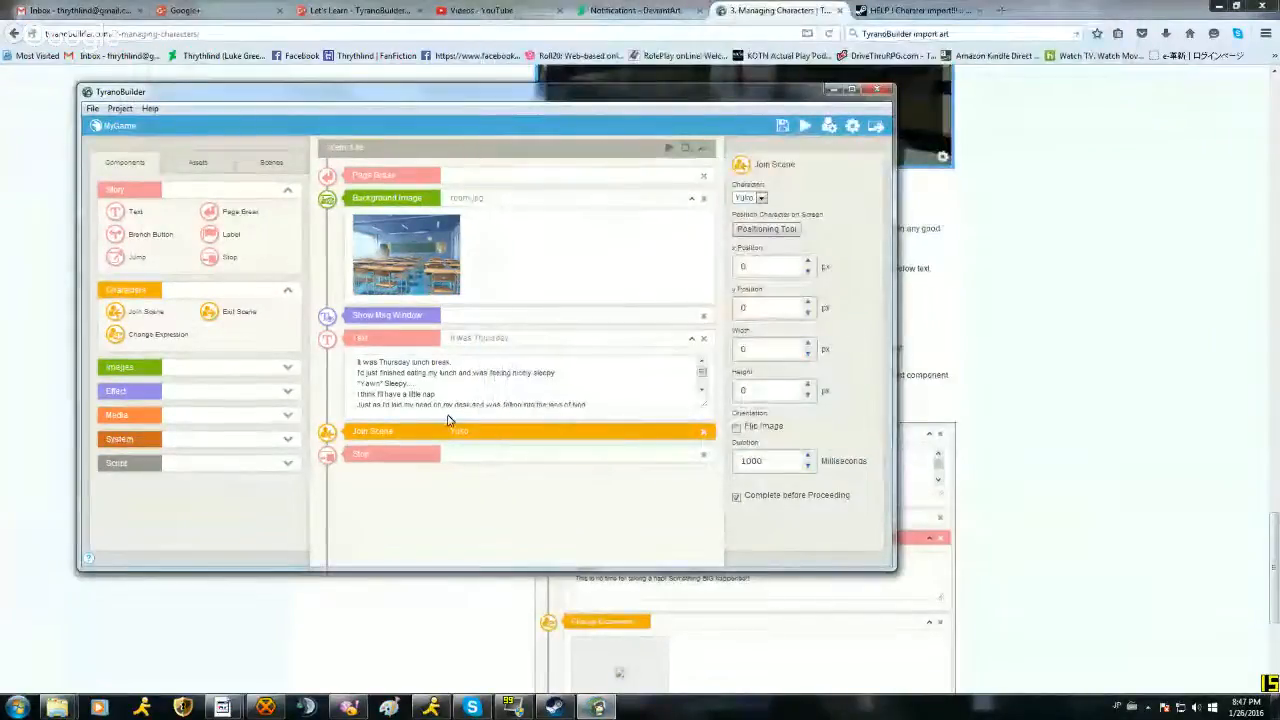
Step: Check the tutorial's example scene layout, and add a new Text component between Yuko's Join Scene and Stop in scene1
left_click(357, 383)
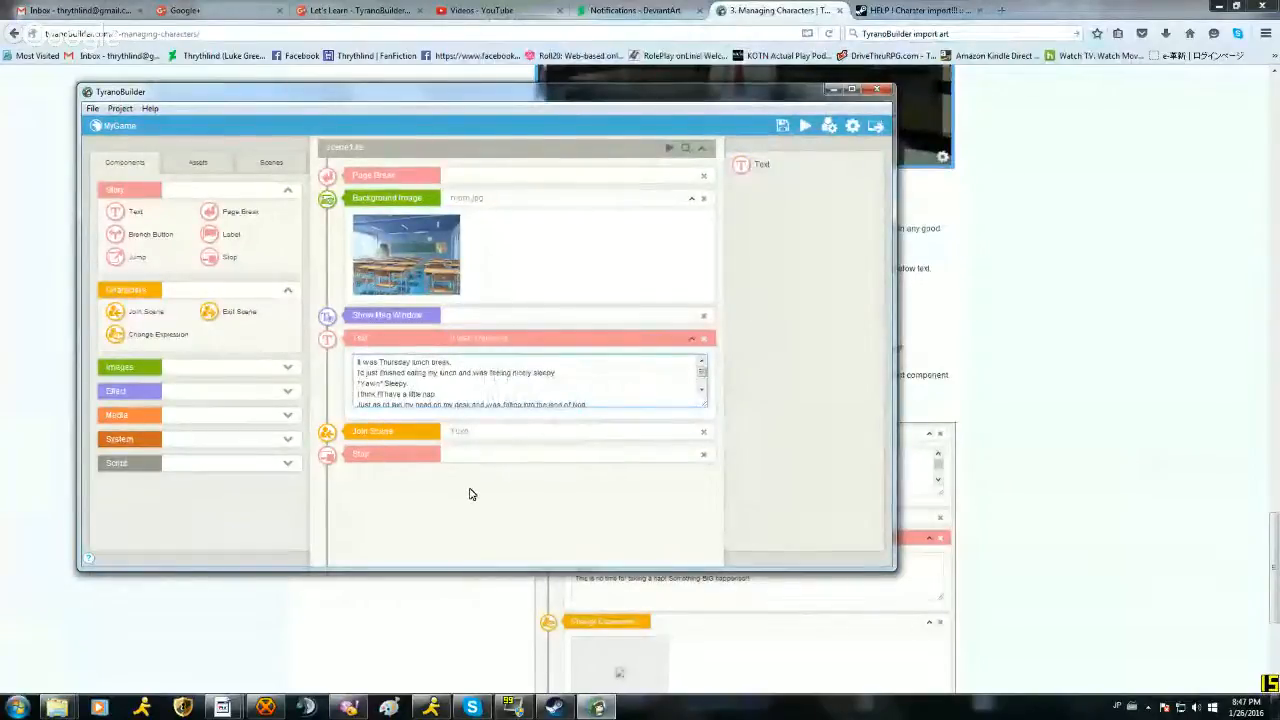
left_click(1120, 457)
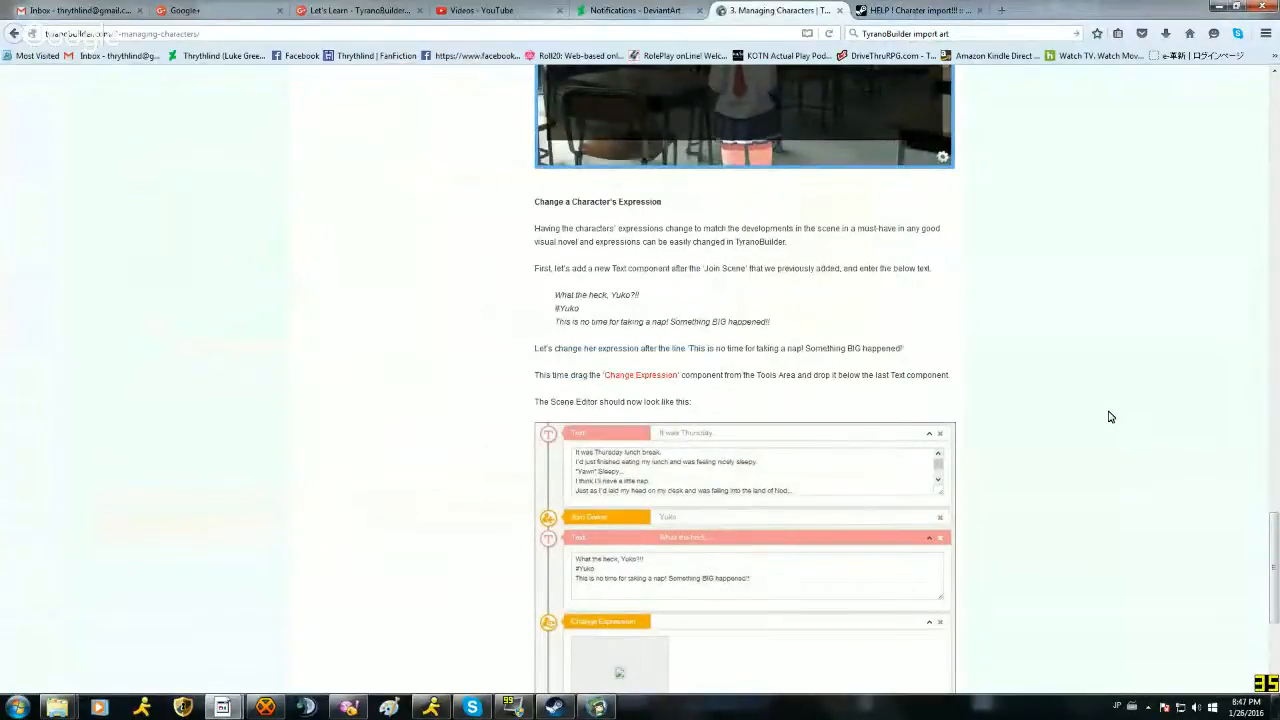
scroll(1108, 418, "down", 1)
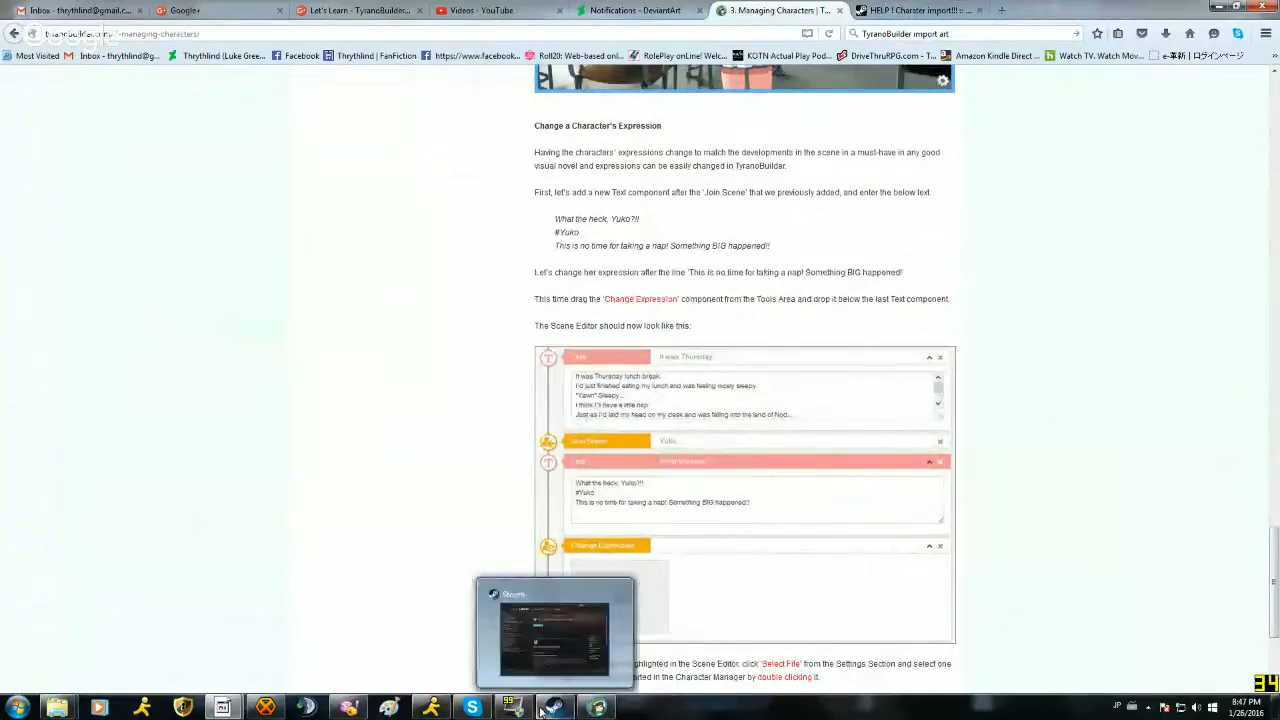
left_click(597, 708)
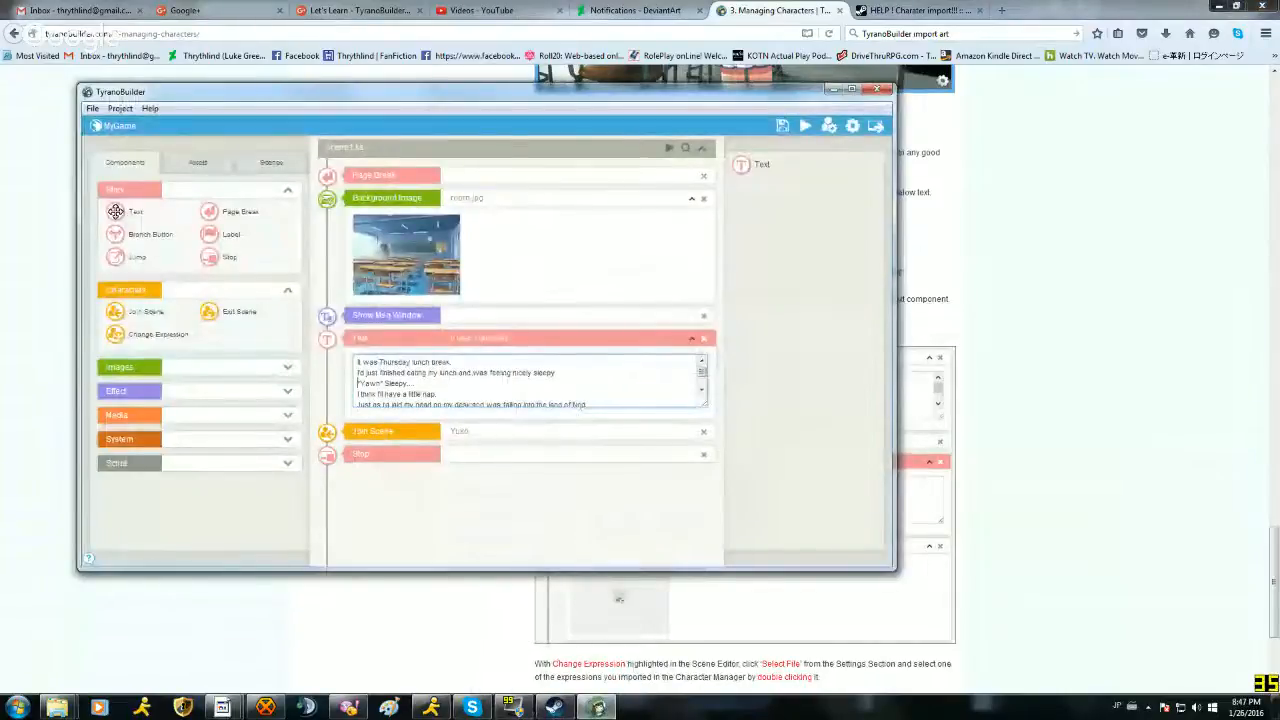
left_click_drag(290, 331, 385, 455)
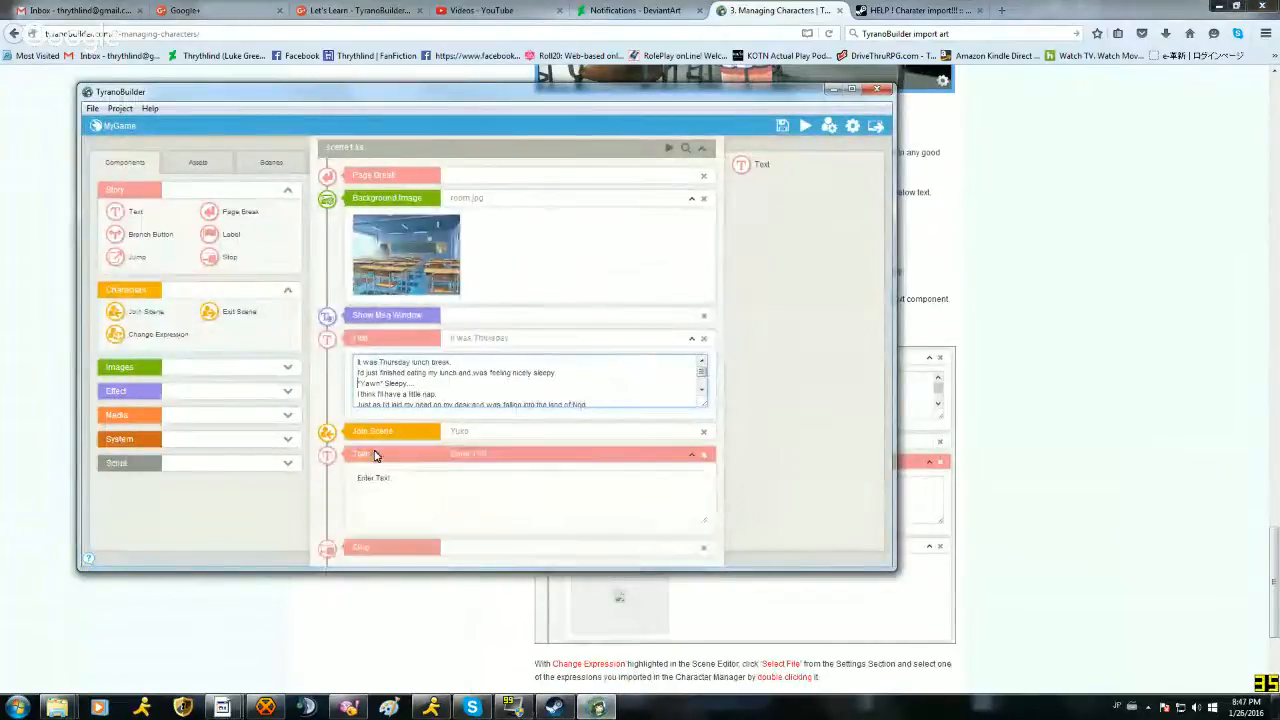
left_click(399, 472)
Step: Enter the new Text component's lines: "What the heck, Yuko?!", "#Yuko" and "This is no time for taking a nap! Something BIG happened!!"
left_click(1100, 398)
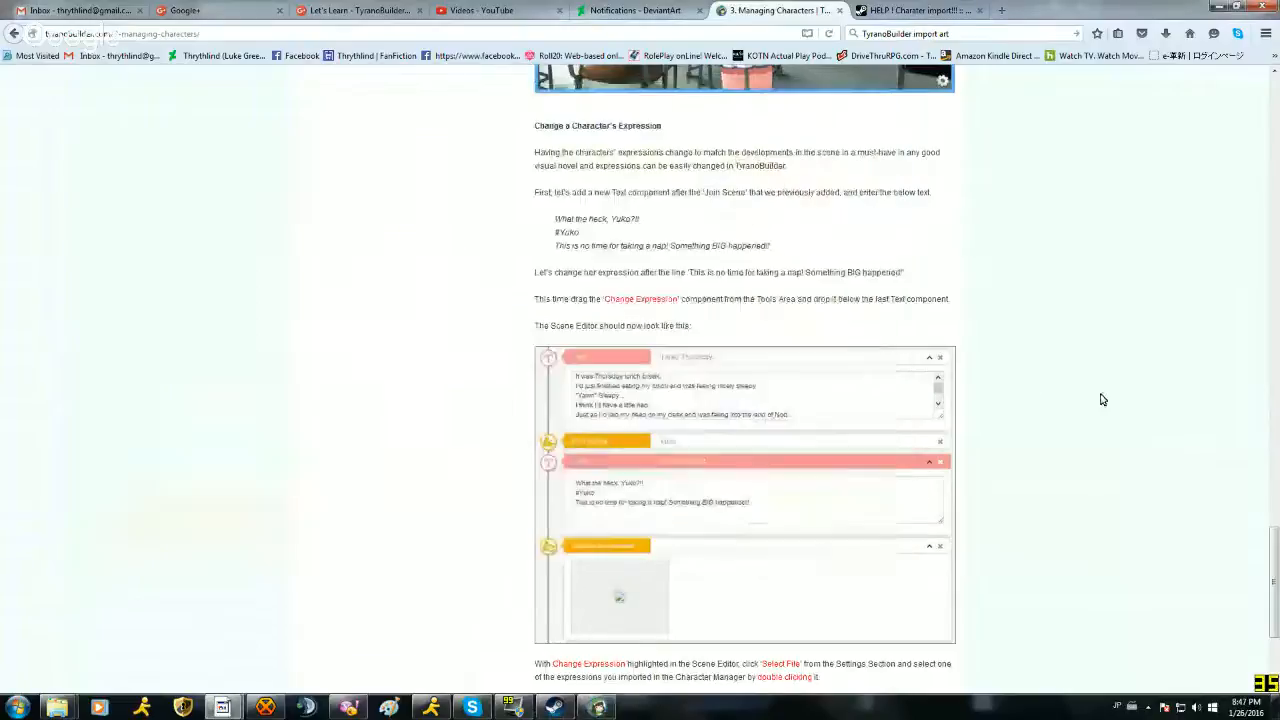
left_click(597, 708)
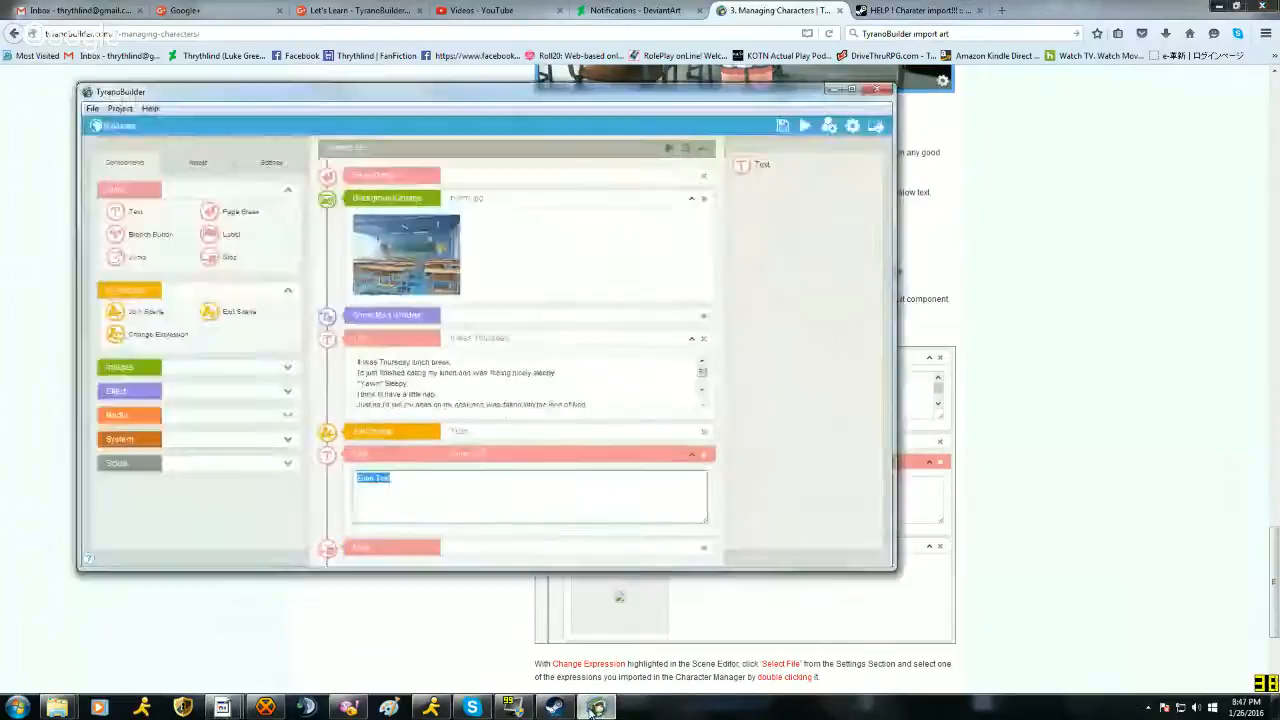
type("What")
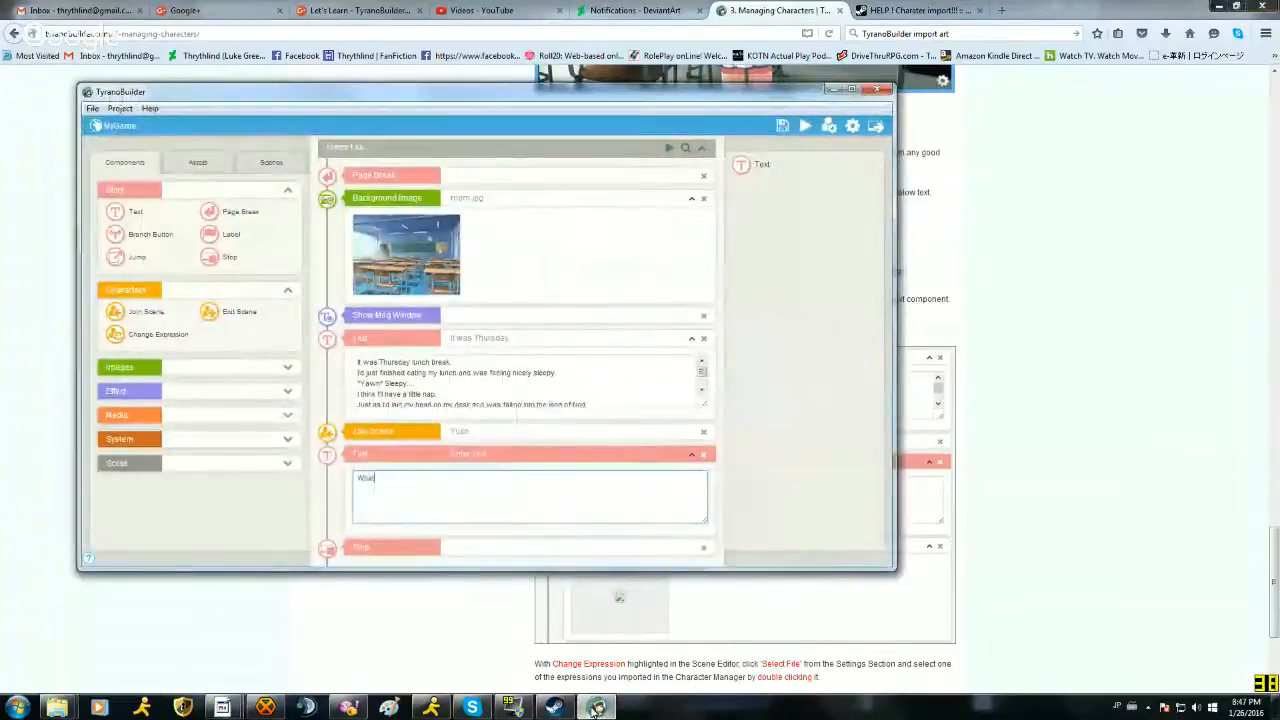
type(" the hec")
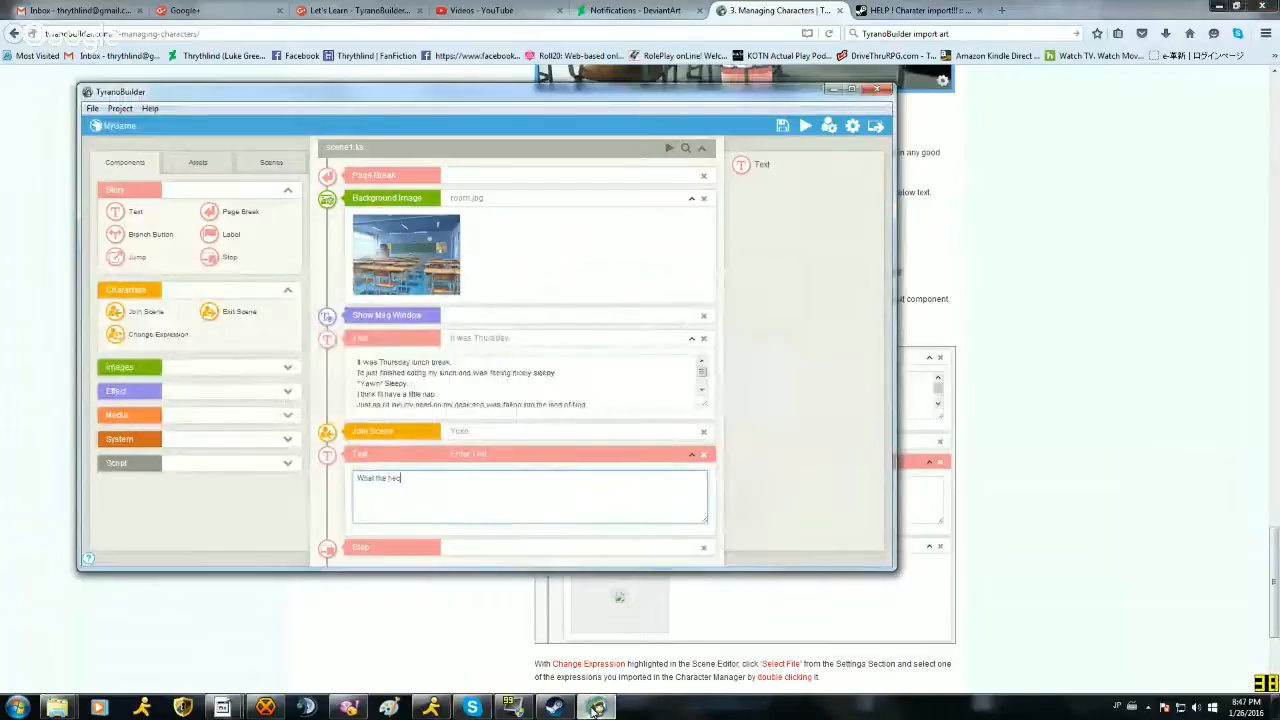
type("k, Yuko?!")
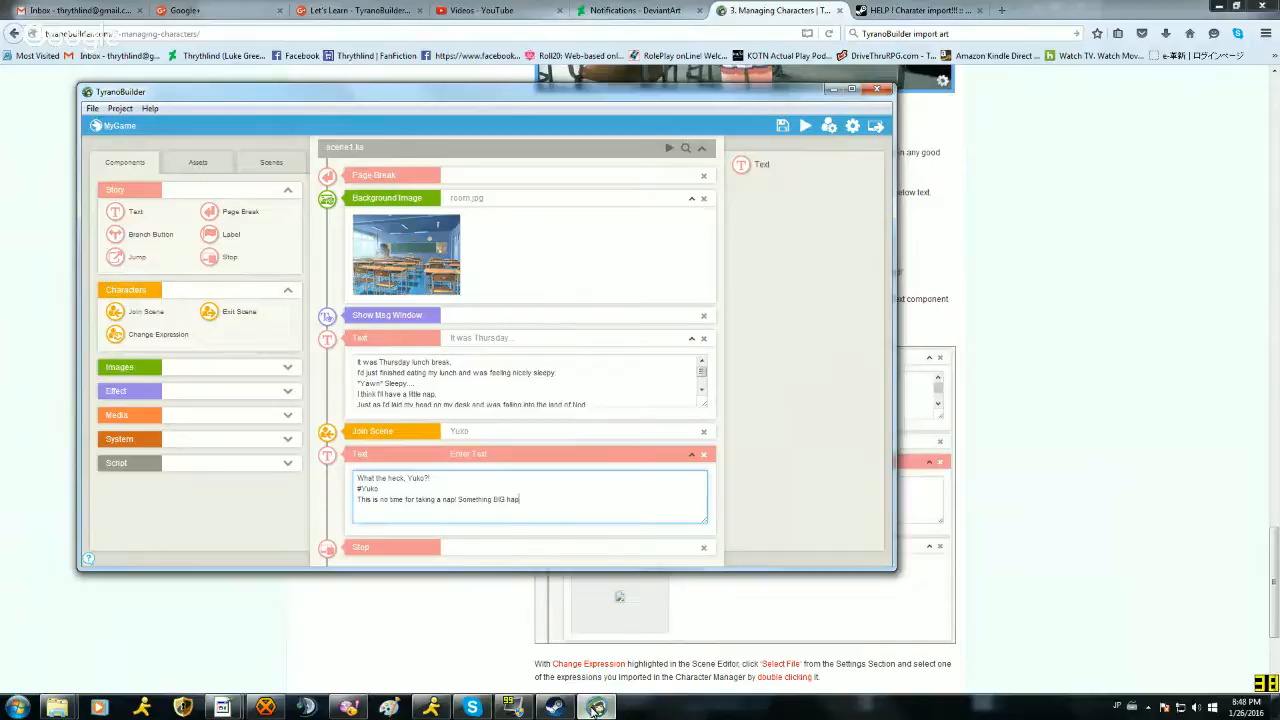
left_click(1108, 532)
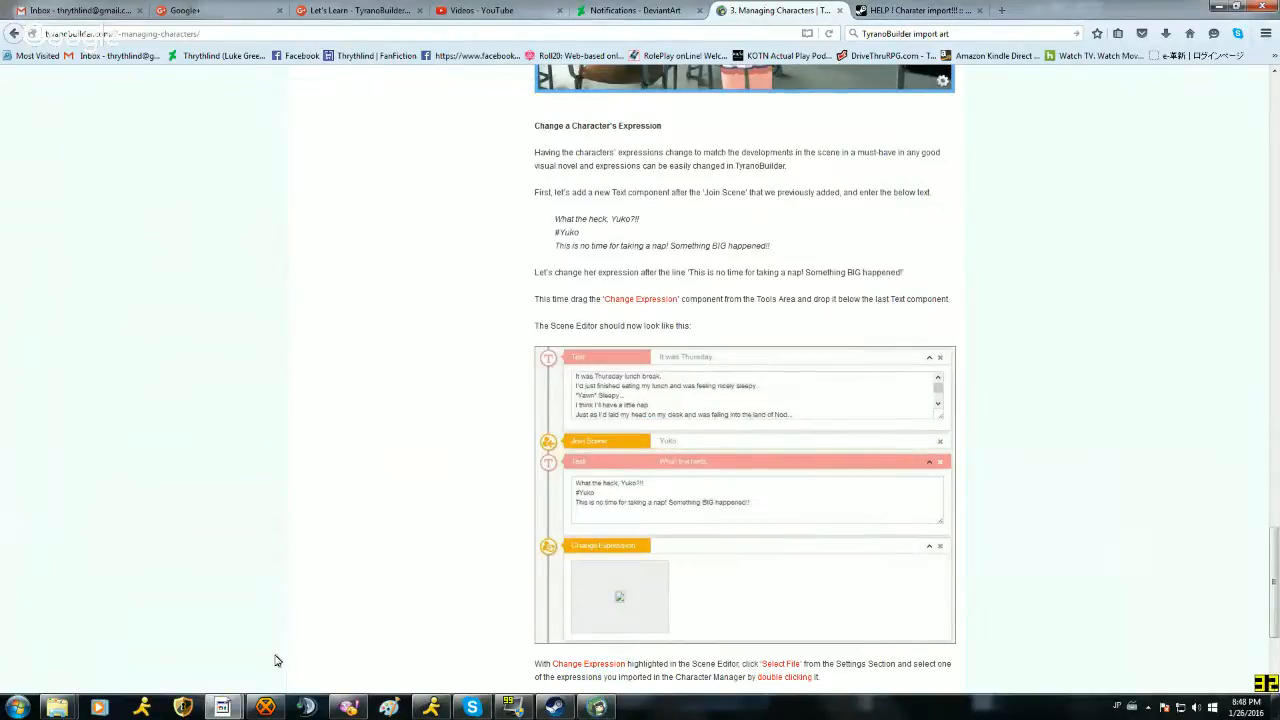
left_click(592, 708)
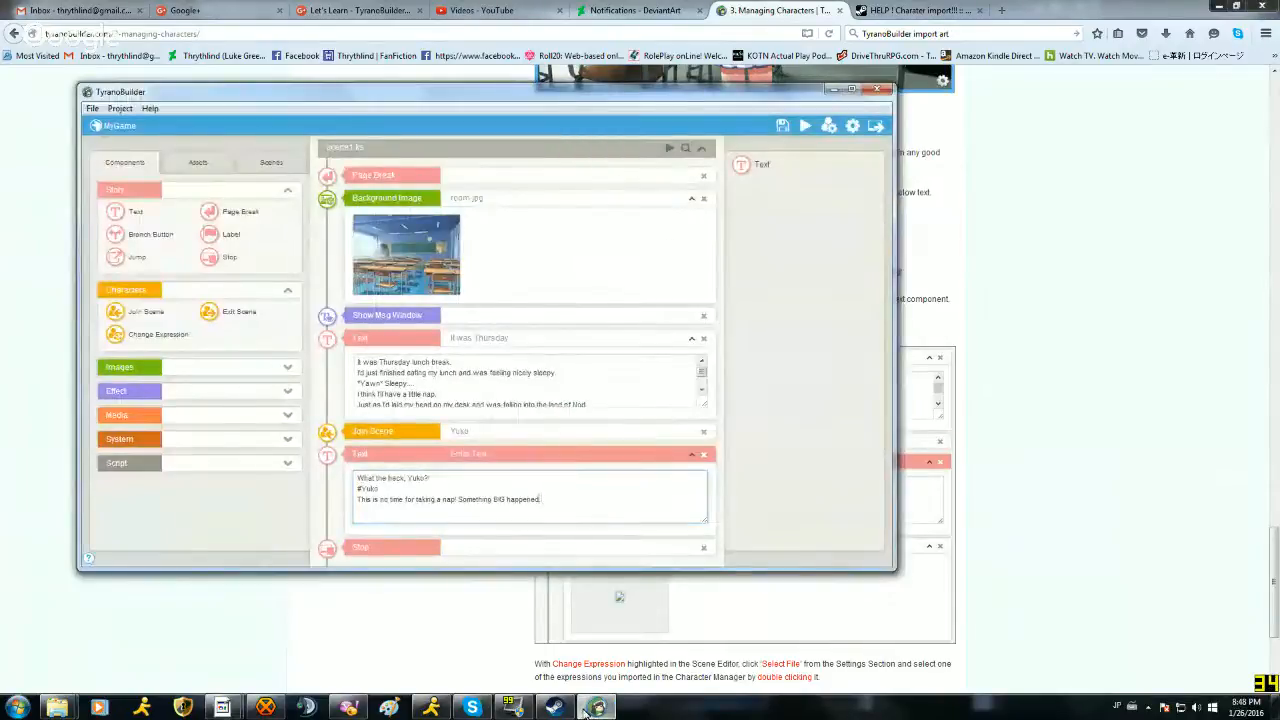
type("!")
Step: Read the rest of the Managing Characters tutorial on selecting an expression file and previewing the change, and return to TyranoBuilder
left_click(1090, 582)
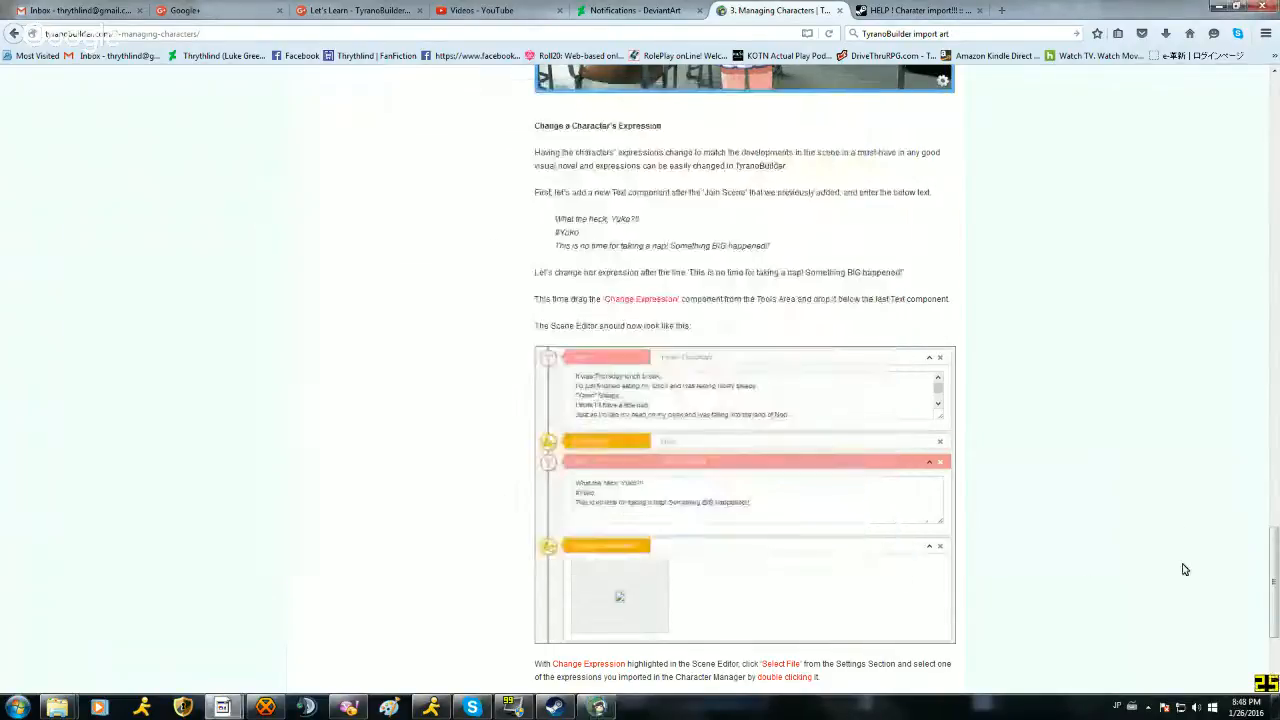
scroll(957, 351, "down", 3)
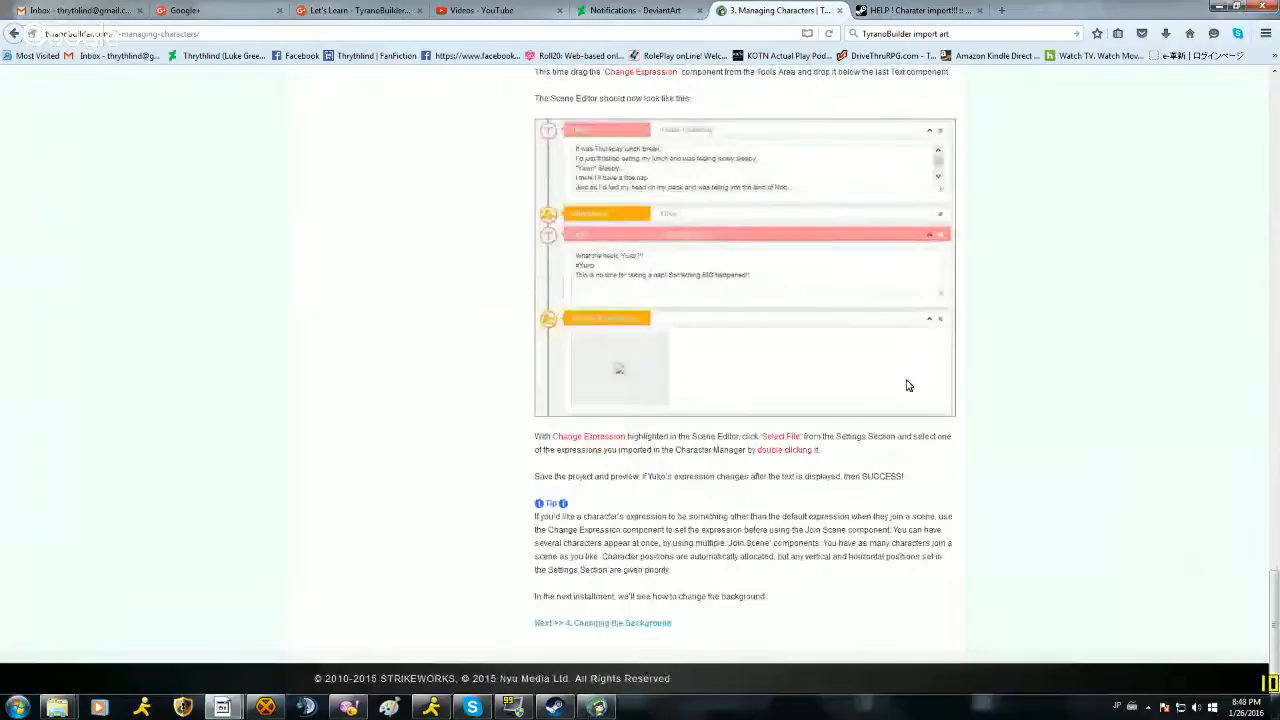
scroll(908, 385, "up", 1)
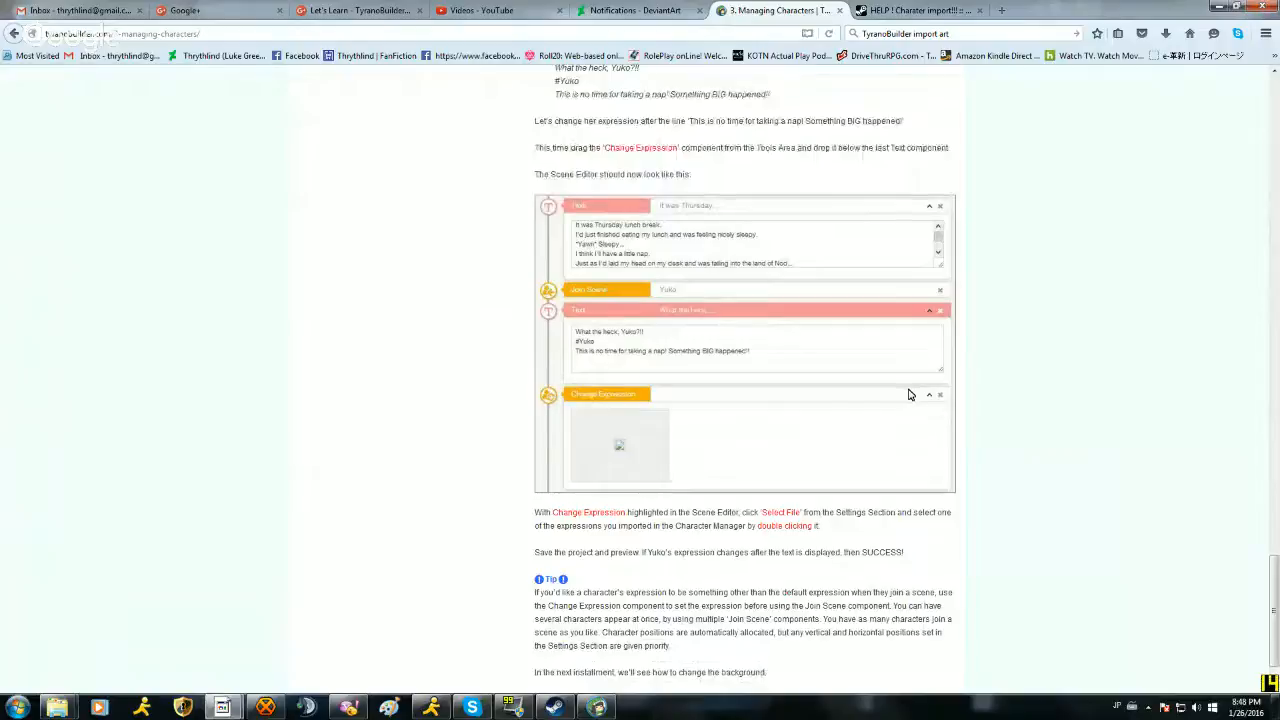
scroll(910, 421, "down", 1)
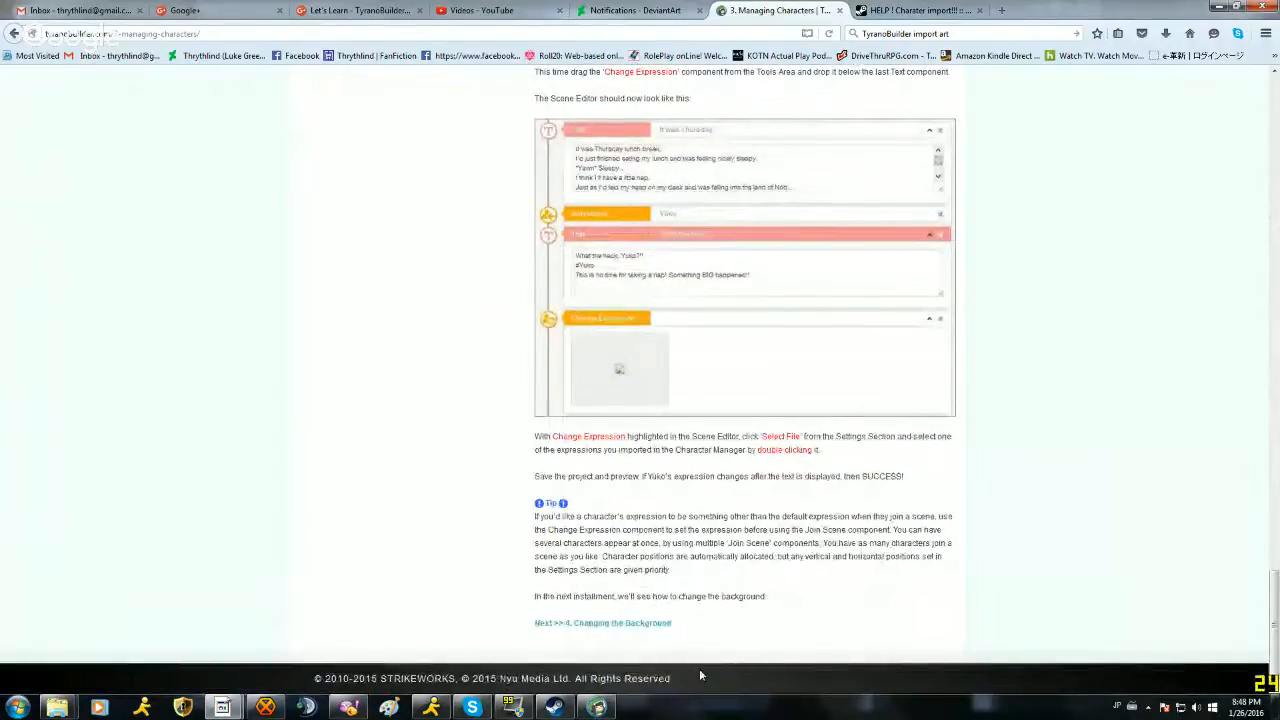
left_click(597, 707)
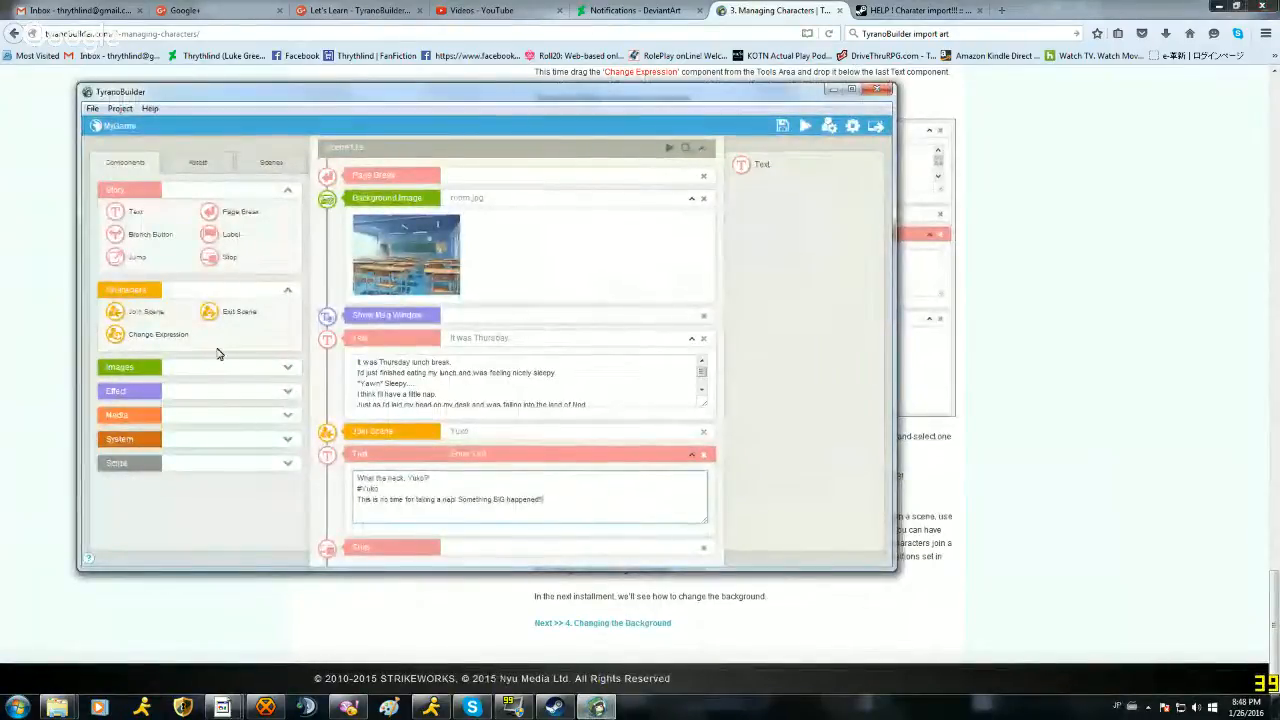
Step: Add a Change Expression component for Yuko below the last Text component, choose nyaa.png as its image, and save the project
left_click_drag(168, 334, 432, 553)
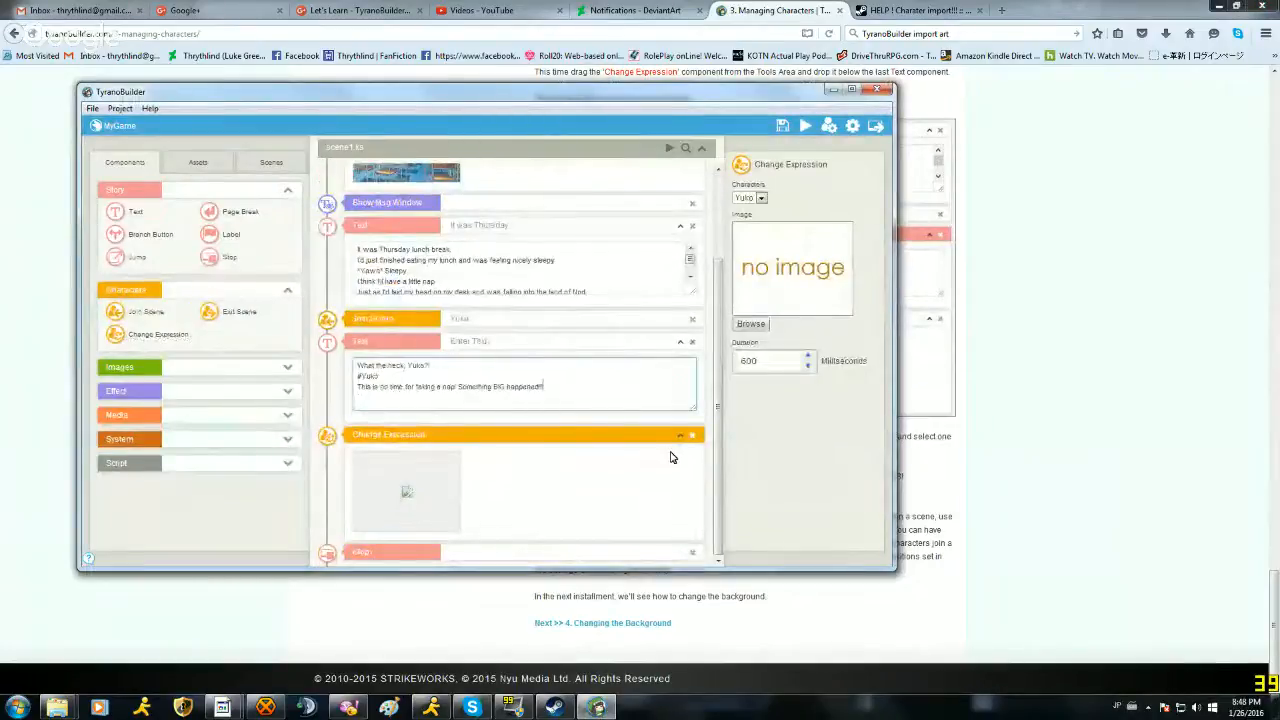
left_click(775, 257)
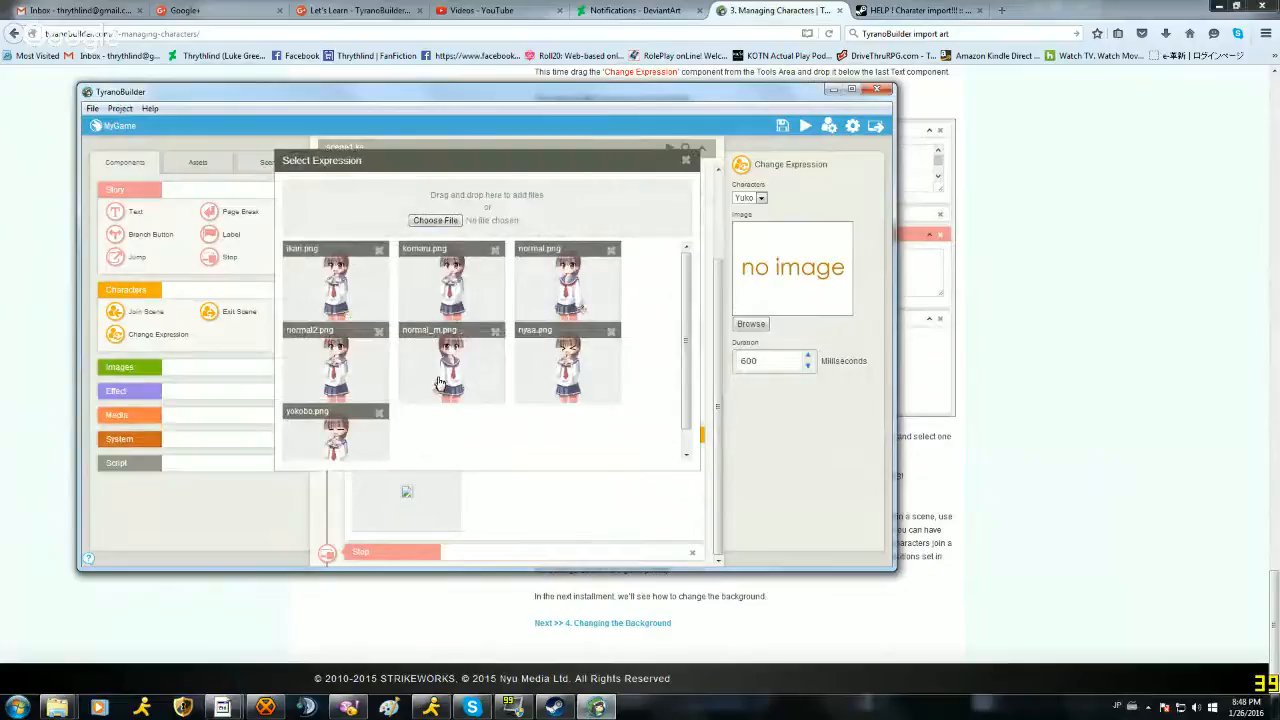
left_click(567, 364)
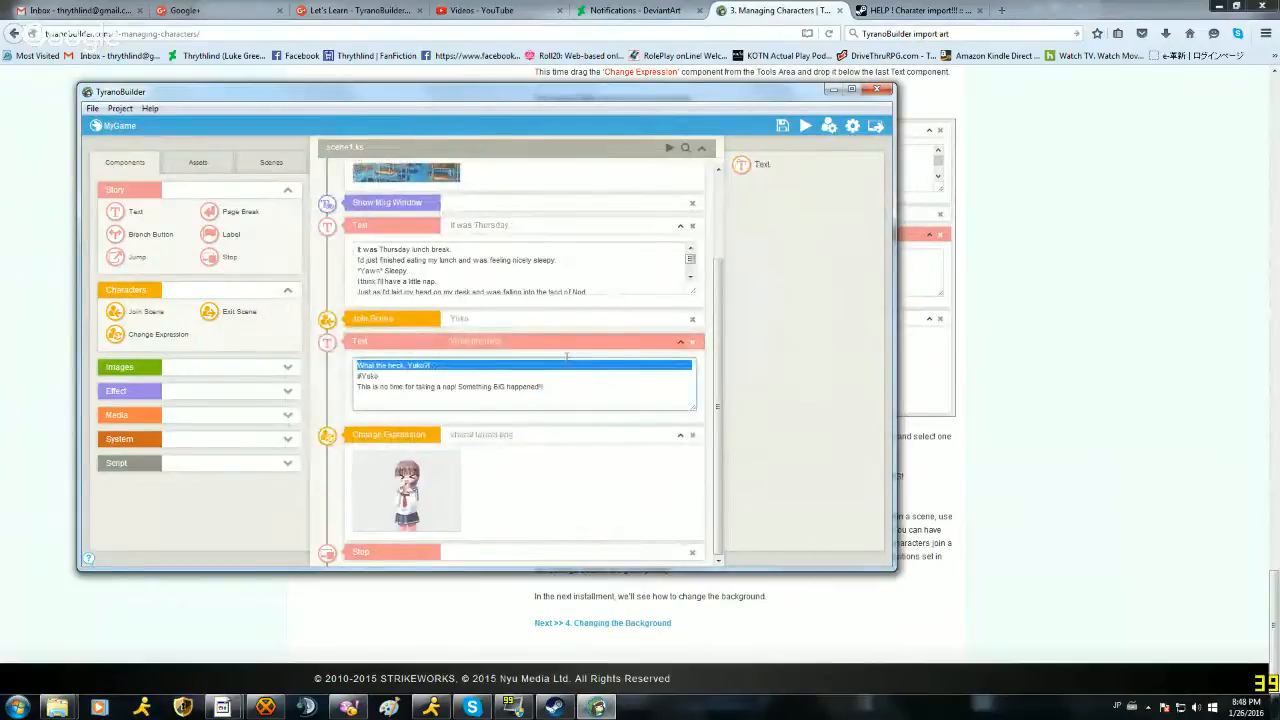
left_click(782, 125)
left_click(492, 184)
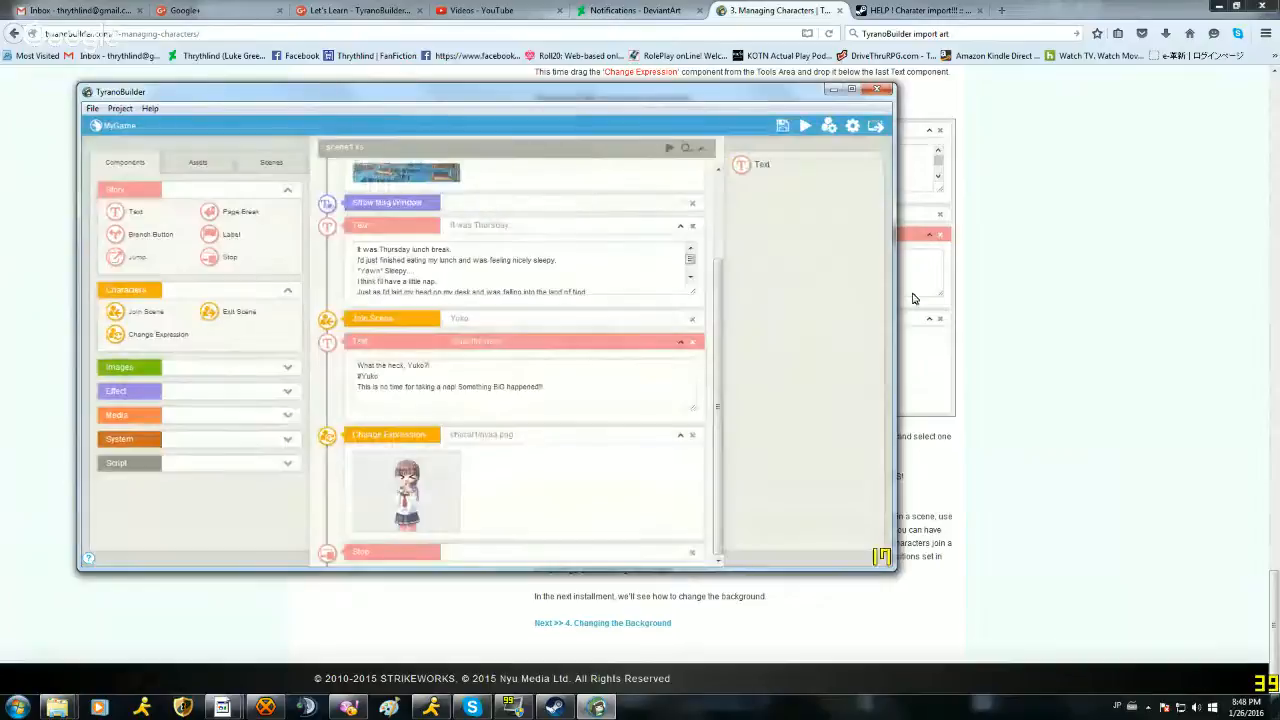
left_click(1105, 372)
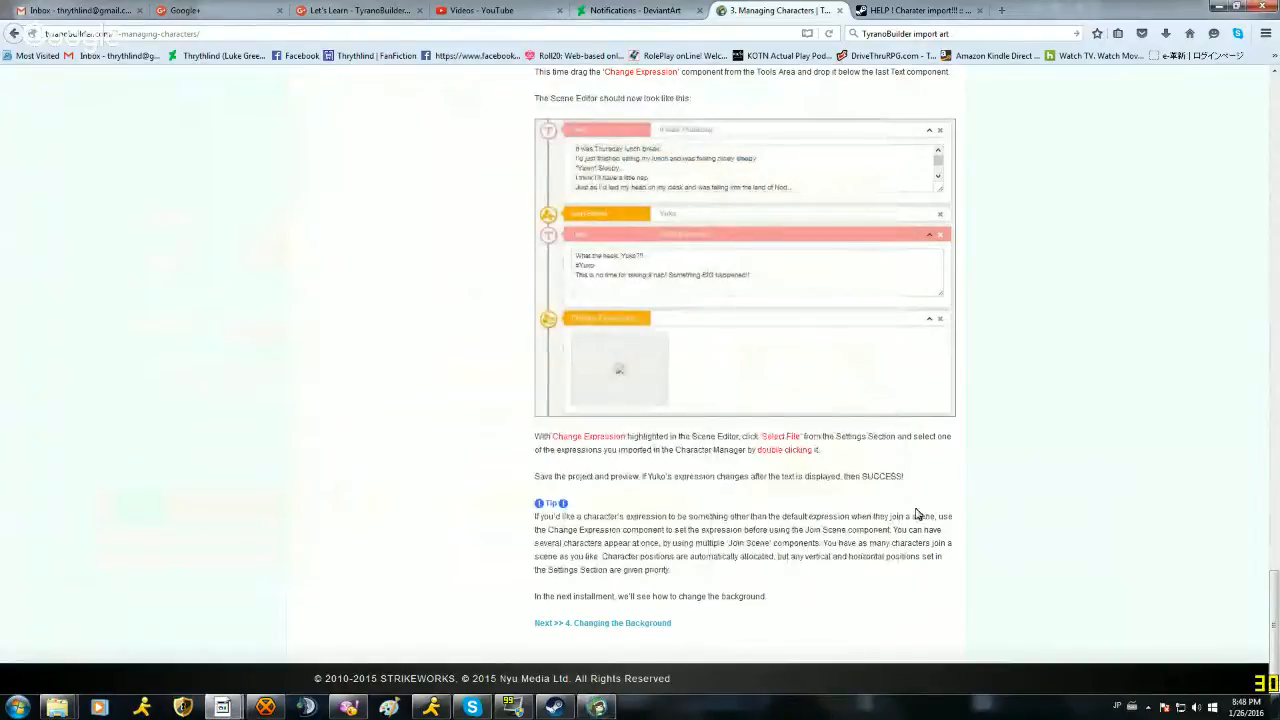
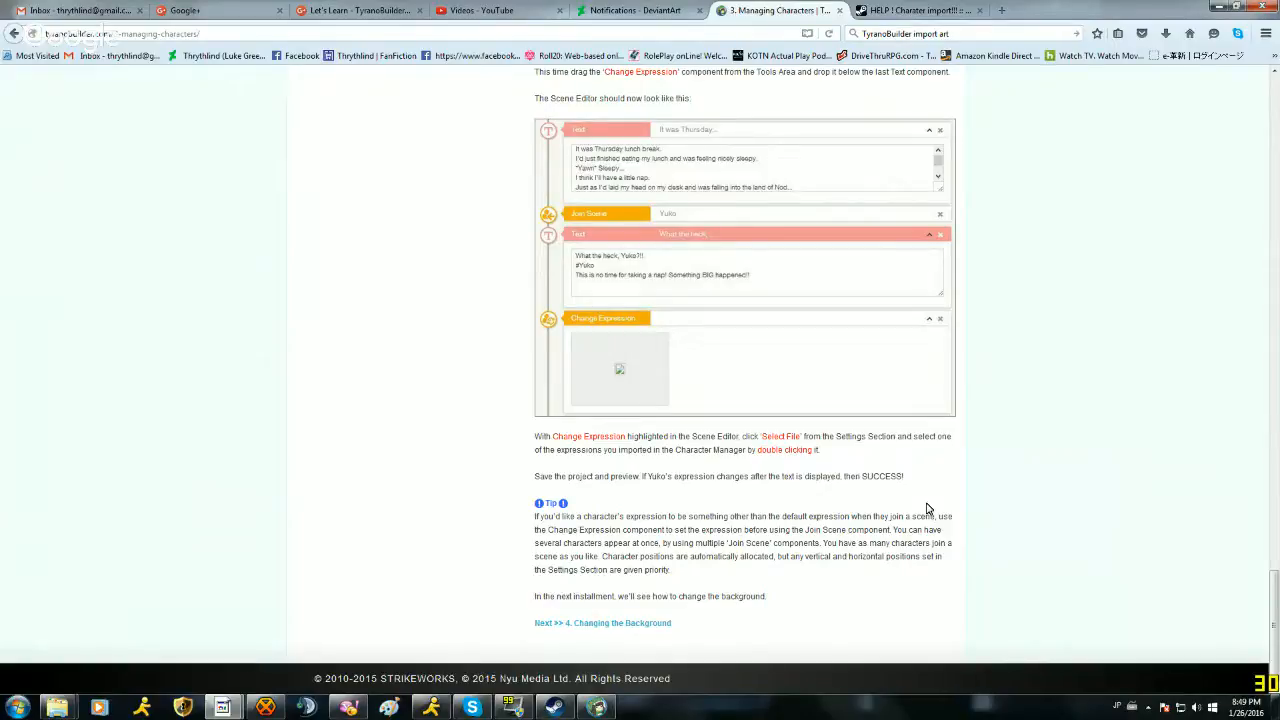
Step: Return to TyranoBuilder, save the project and launch the game preview
left_click(596, 707)
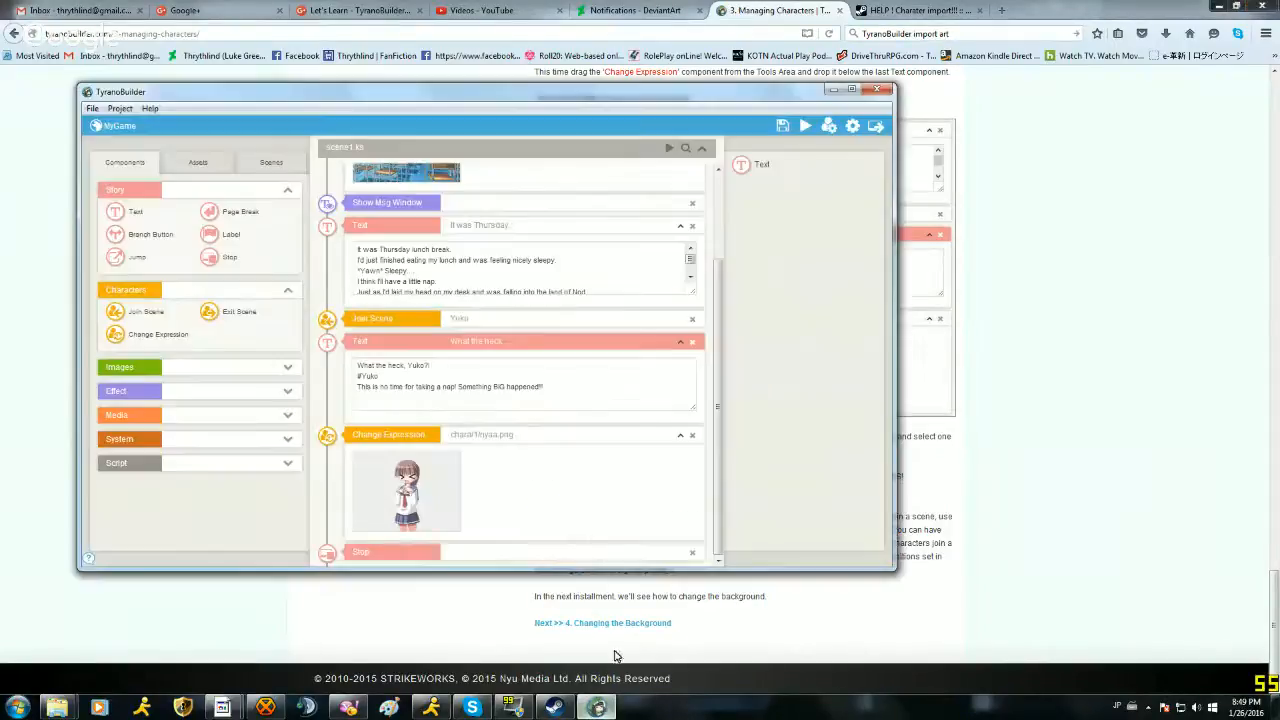
left_click(780, 133)
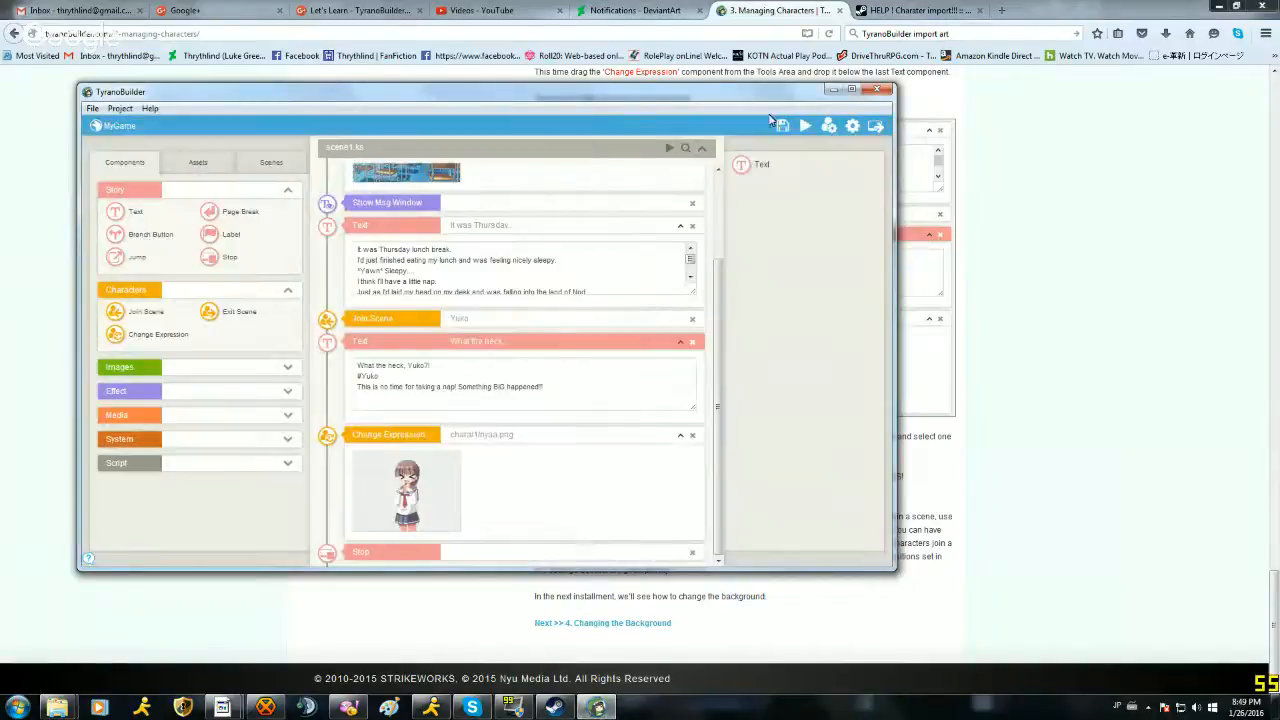
left_click(805, 125)
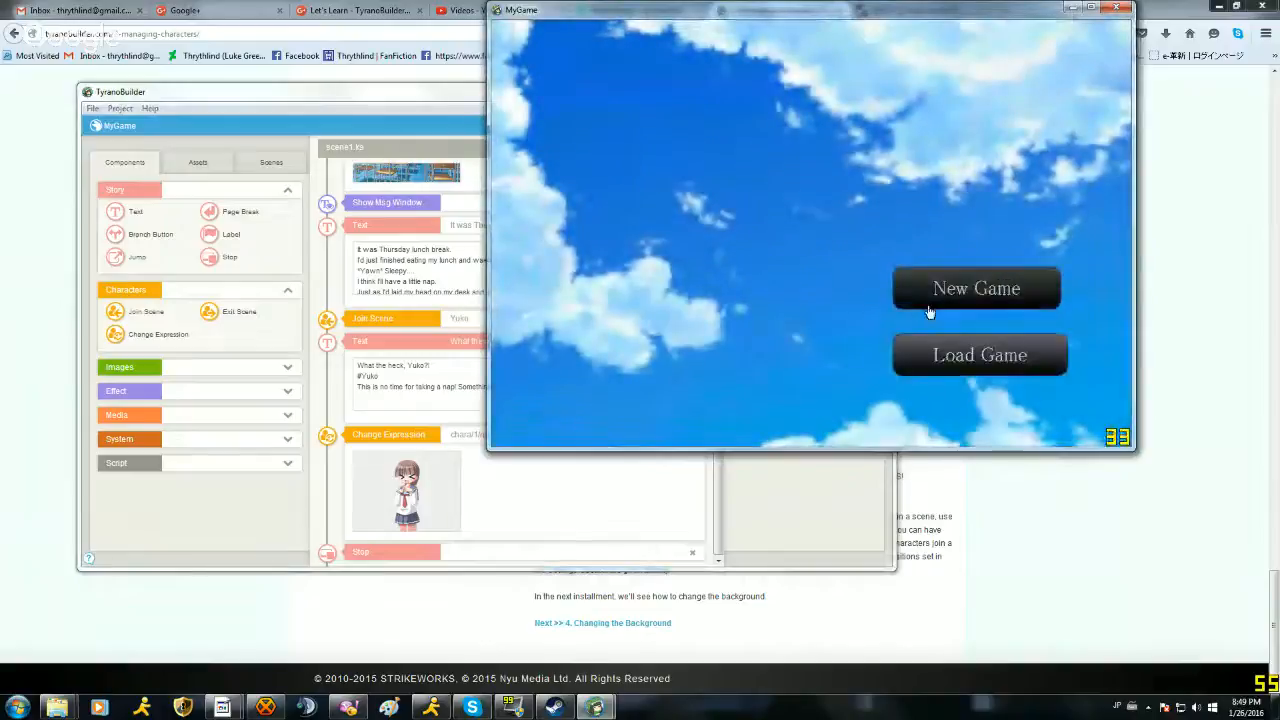
Step: Start a new game in the preview and advance through all the dialogue to check Yuko's expression change
left_click(928, 300)
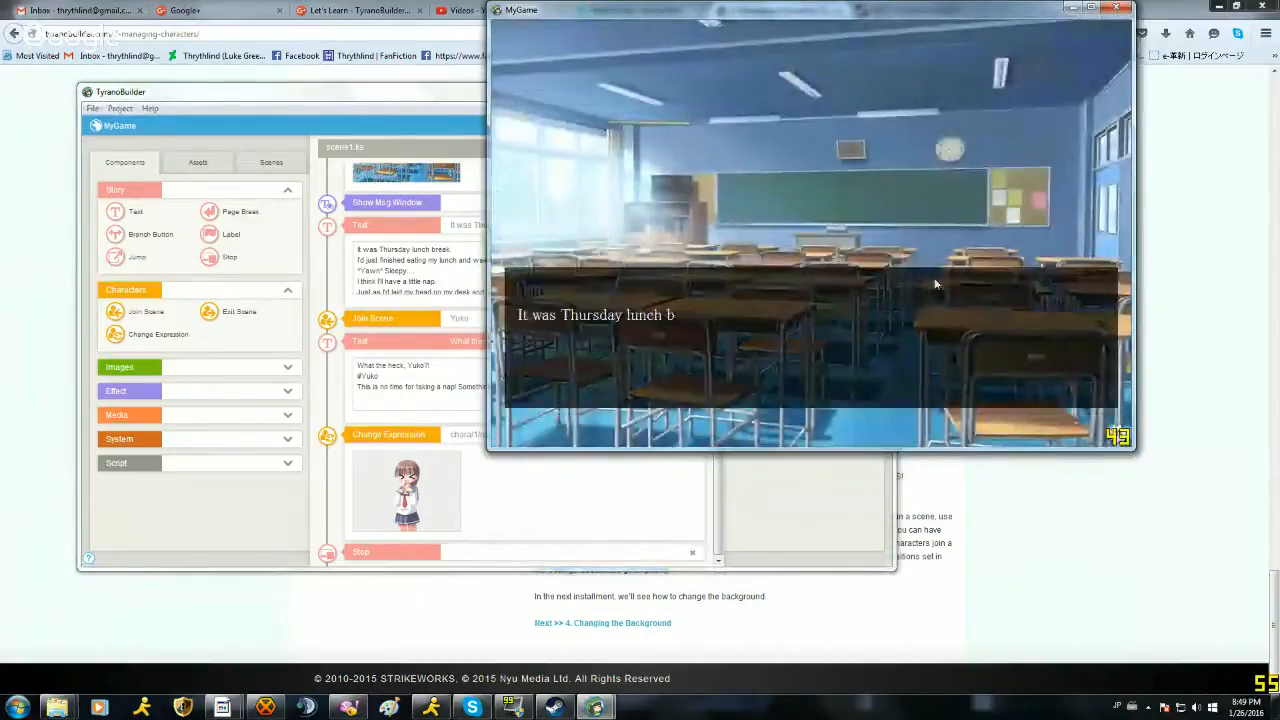
left_click(931, 287)
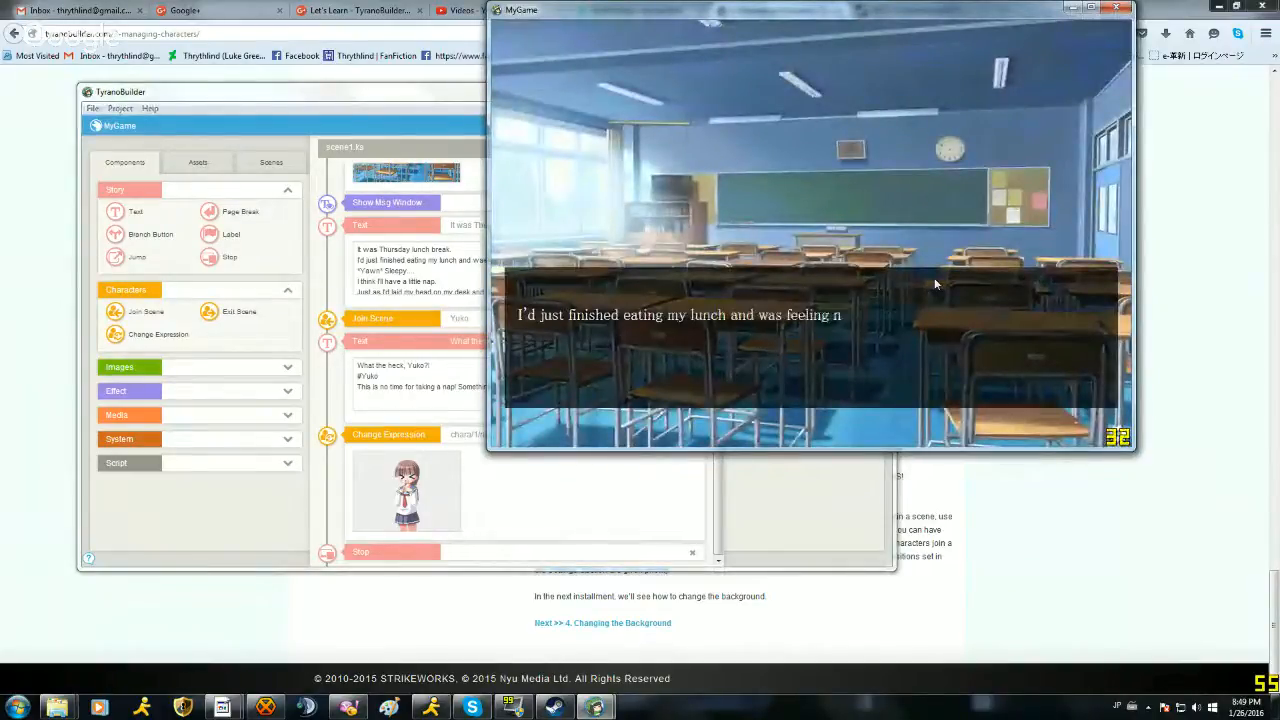
left_click(935, 285)
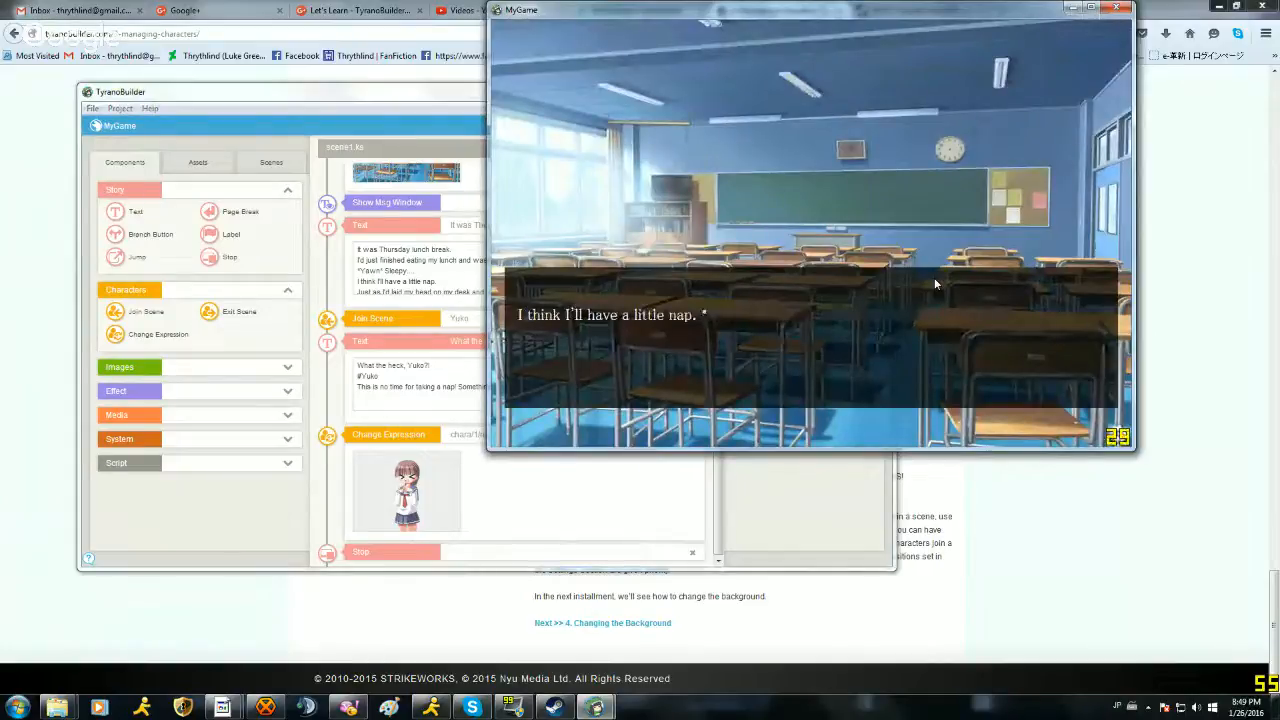
left_click(934, 277)
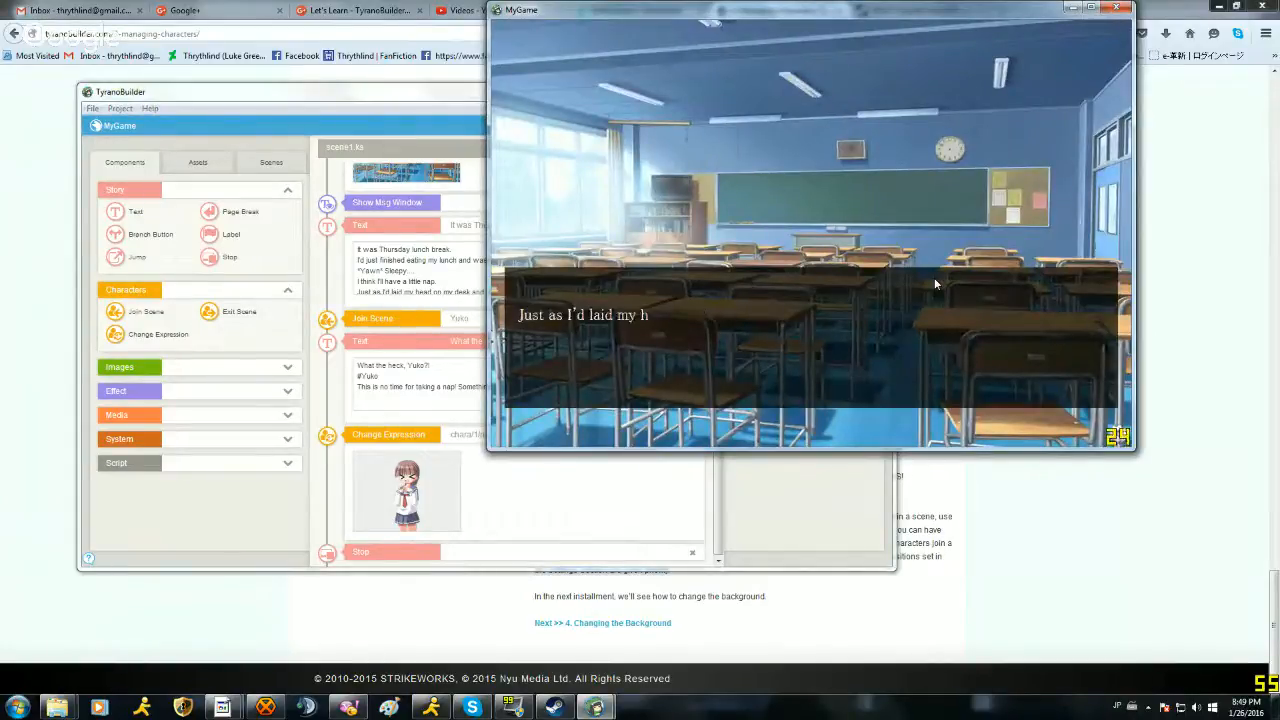
left_click(934, 280)
left_click(934, 280)
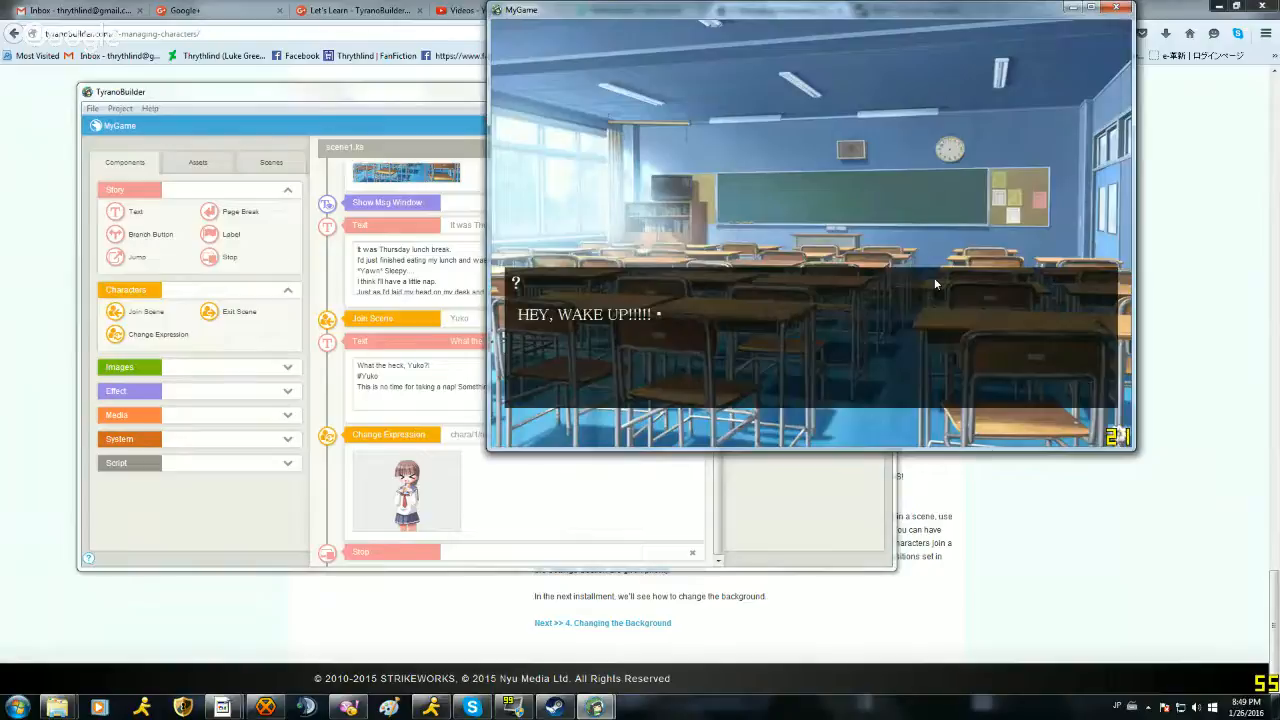
left_click(934, 280)
left_click(934, 280)
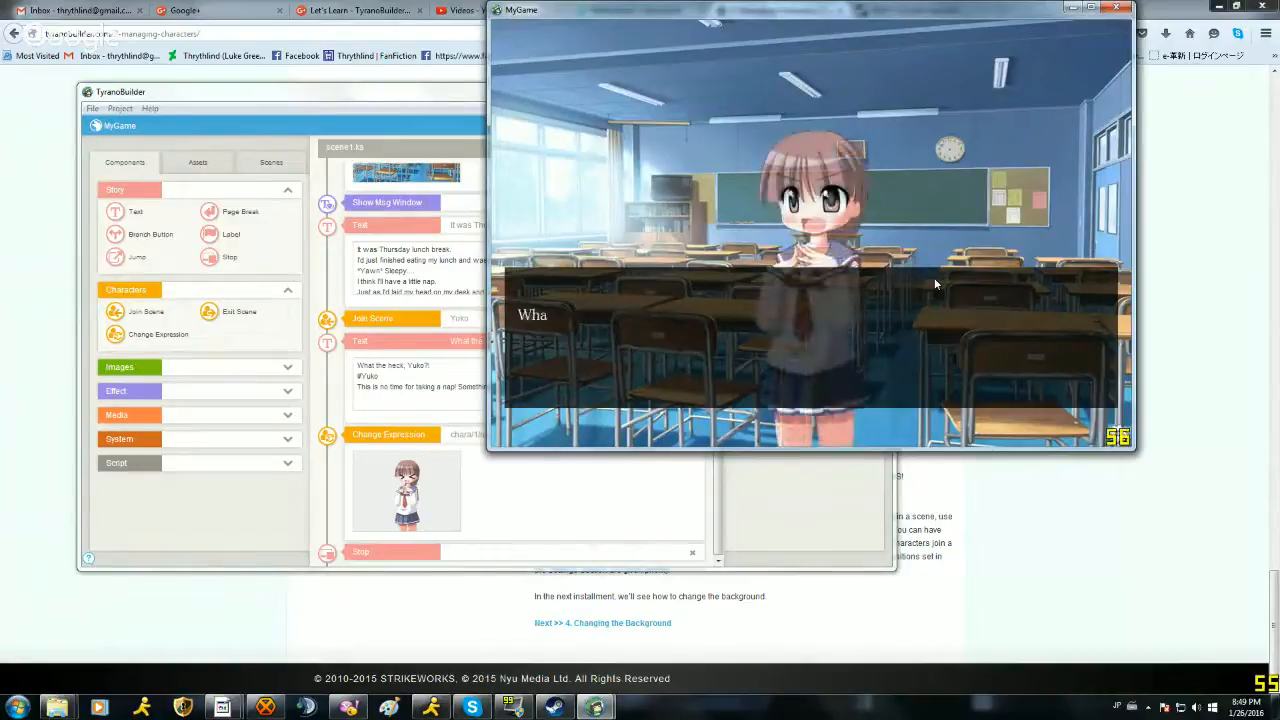
left_click(934, 280)
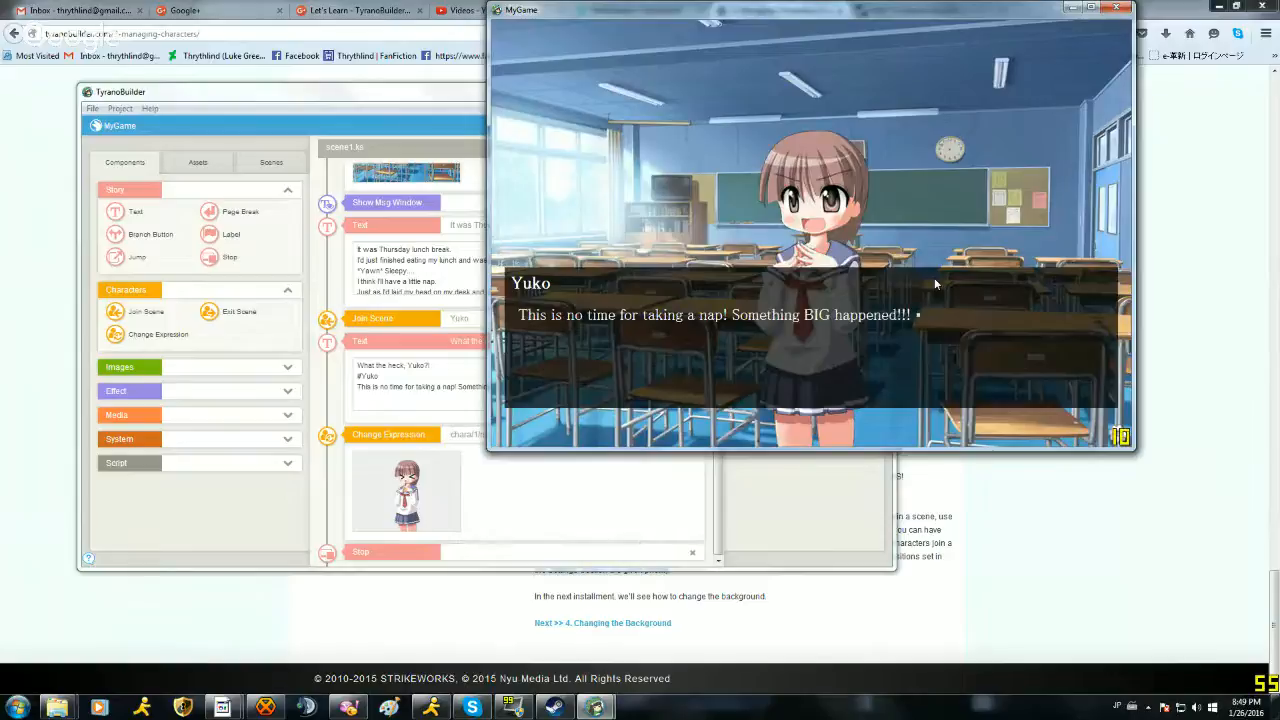
left_click(934, 277)
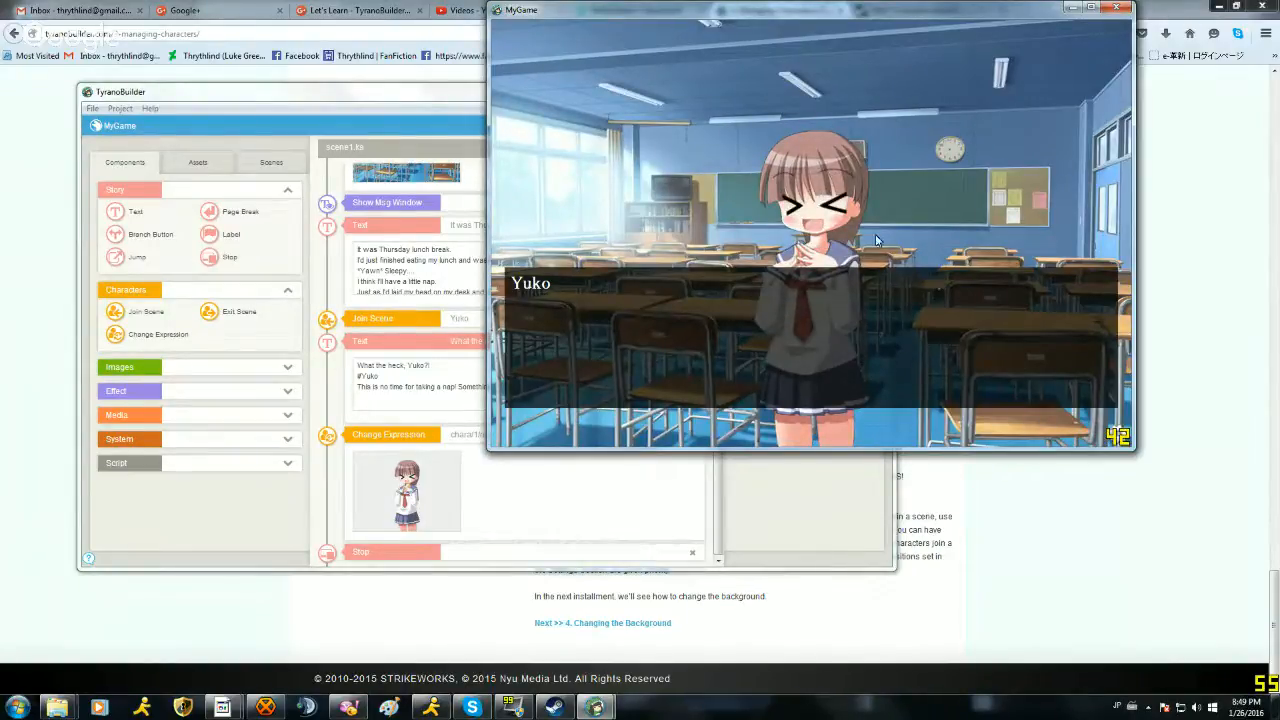
Step: Save the project again and open the online tutorial's next page, "4. Changing the Background", in the browser
left_click(670, 558)
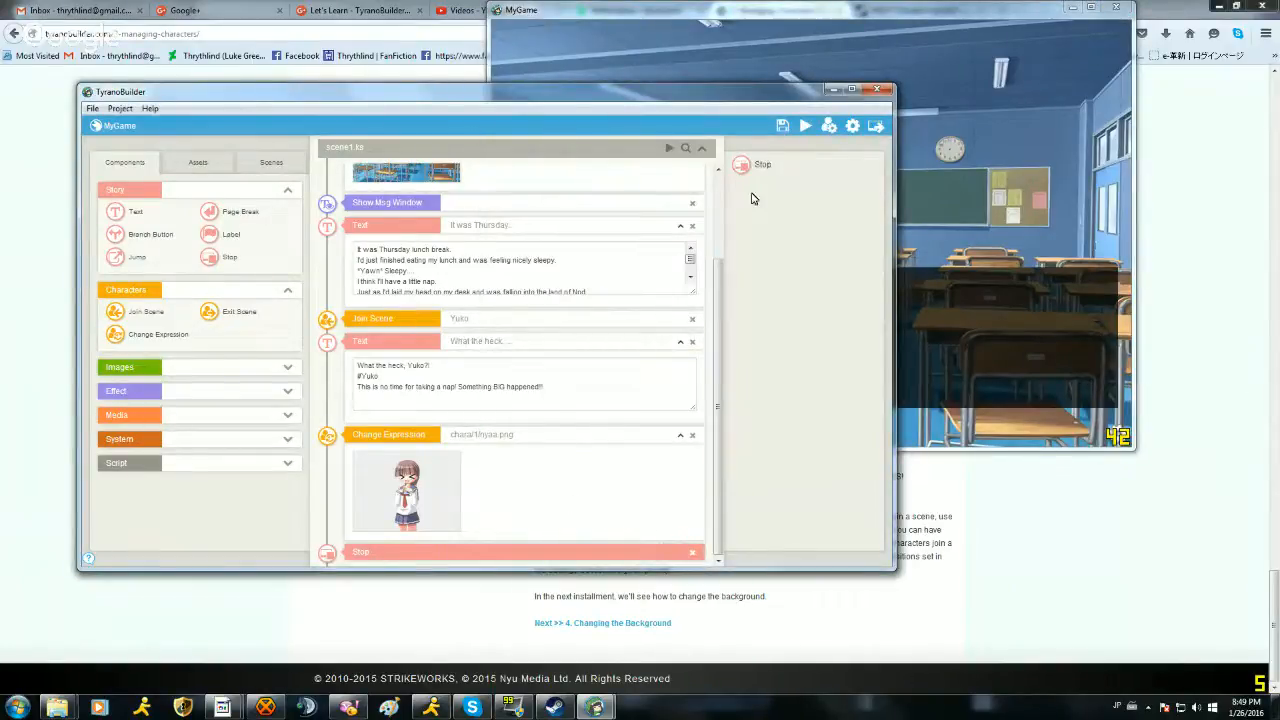
left_click(780, 132)
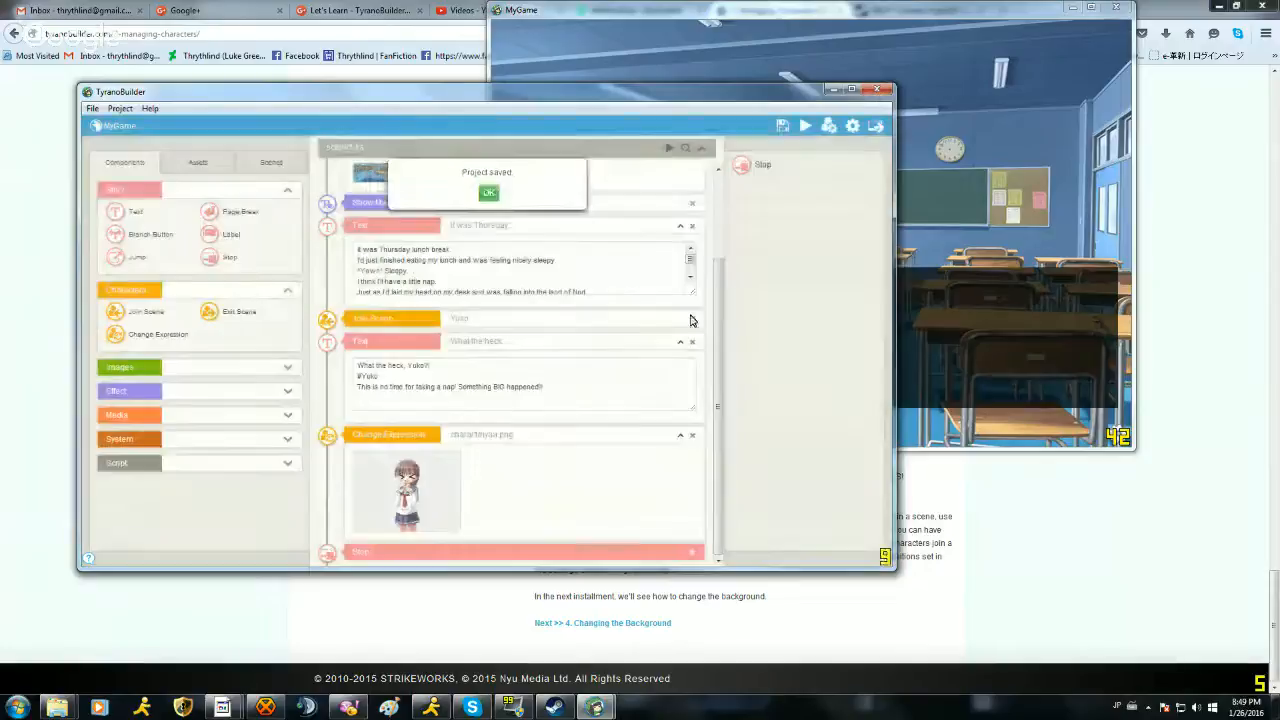
left_click(1031, 520)
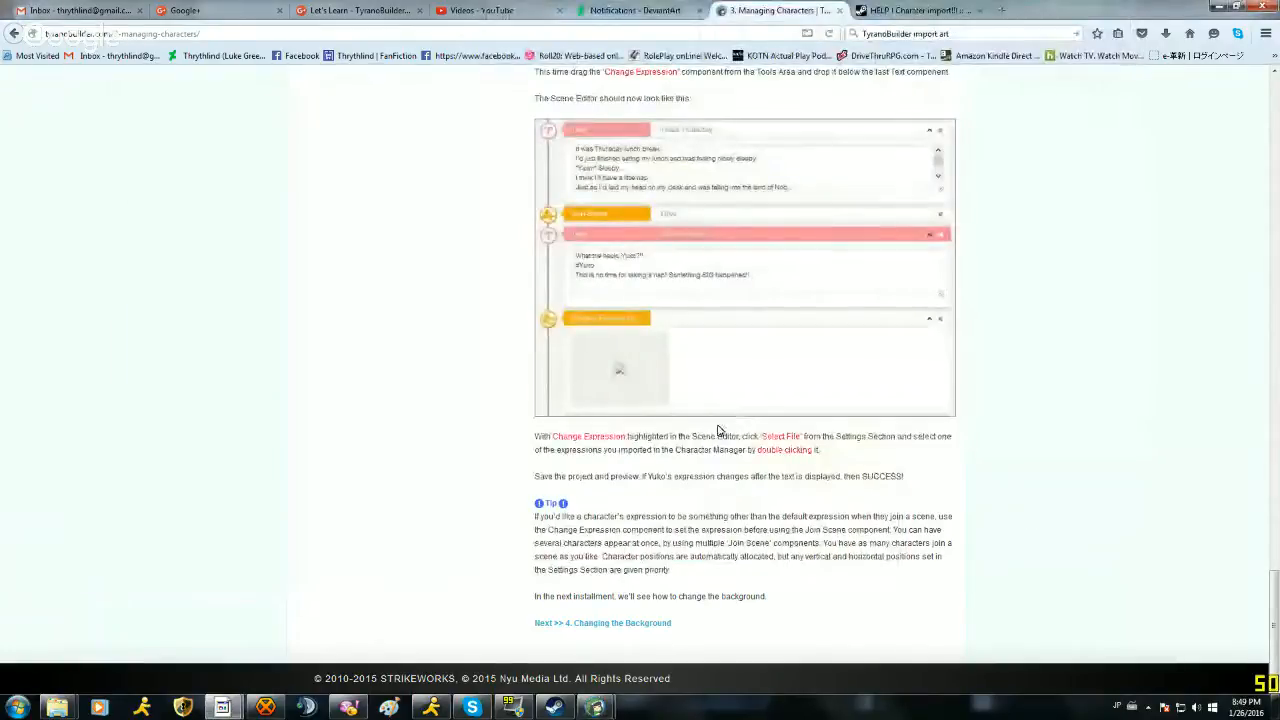
left_click(617, 624)
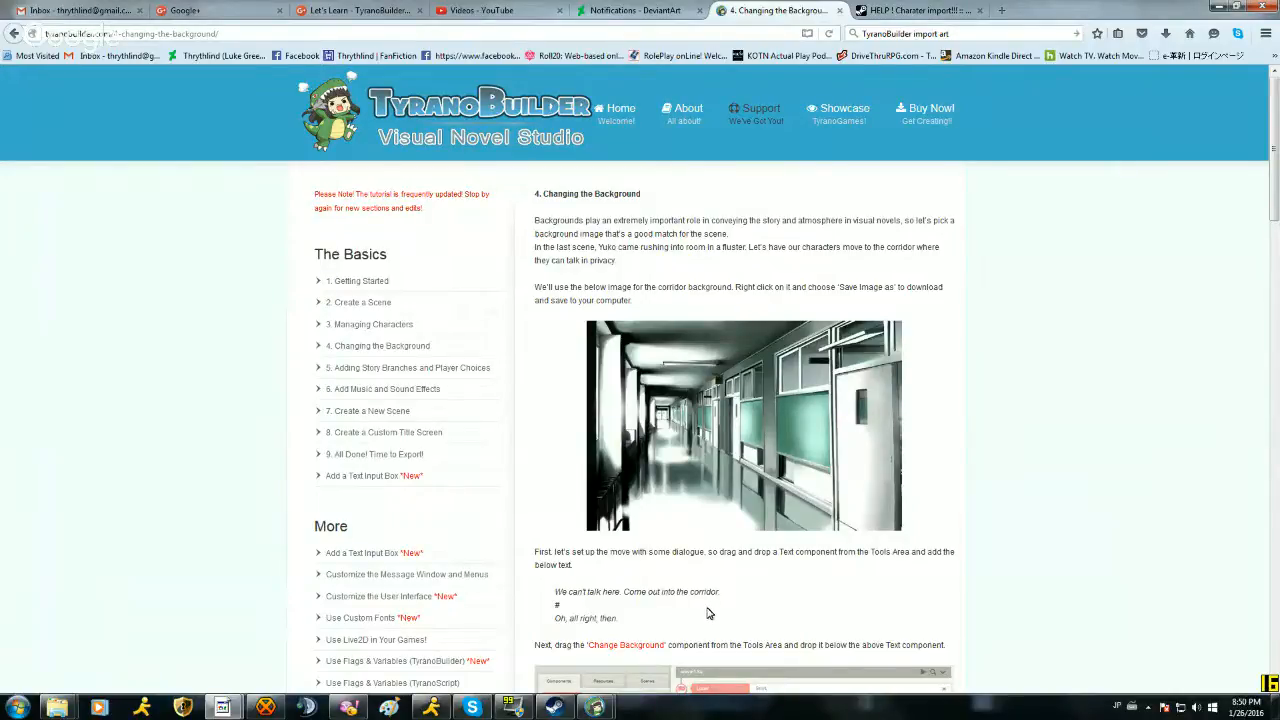
Step: Save the tutorial's corridor background image as "corridor" in the yuko folder inside Downloads
right_click(717, 400)
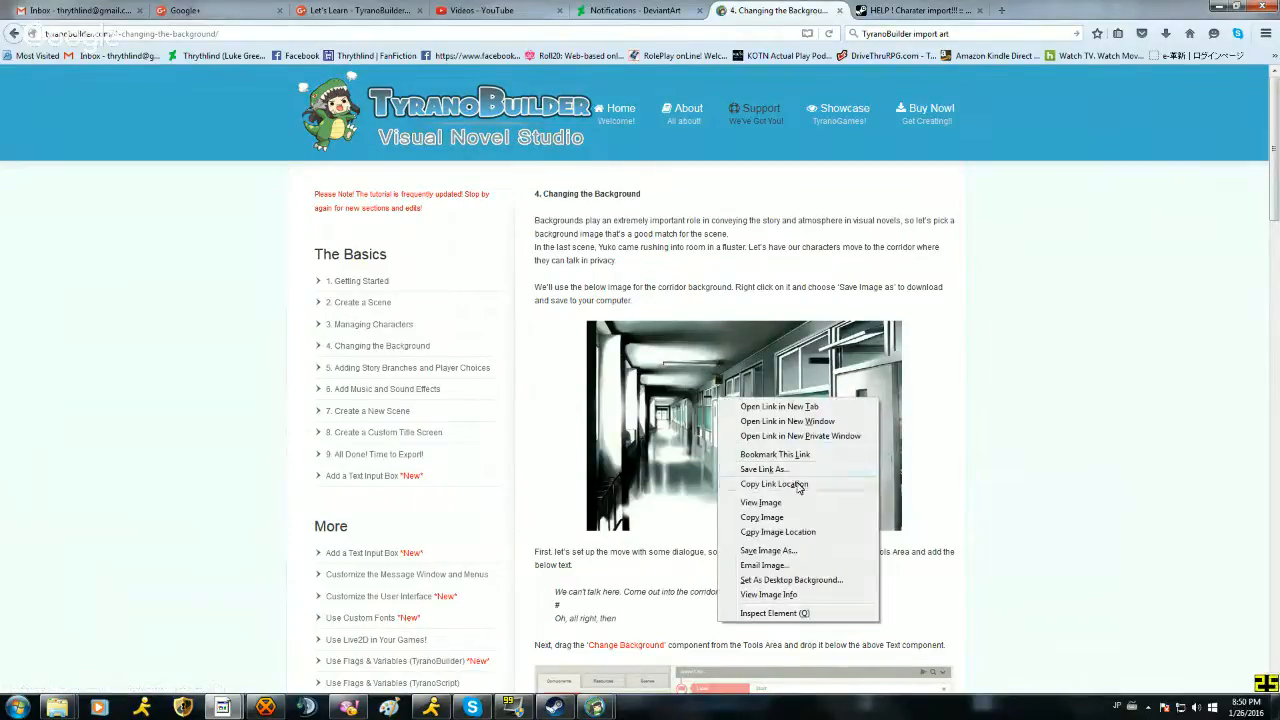
left_click(800, 553)
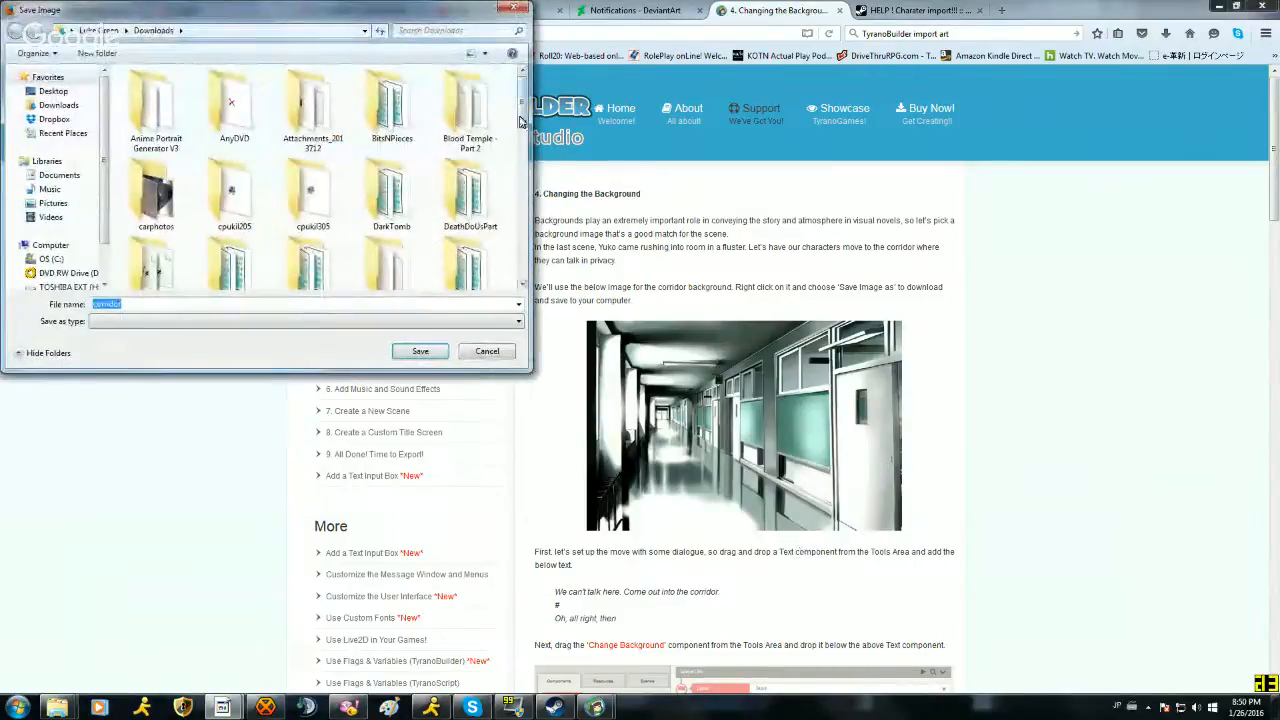
left_click_drag(521, 100, 544, 265)
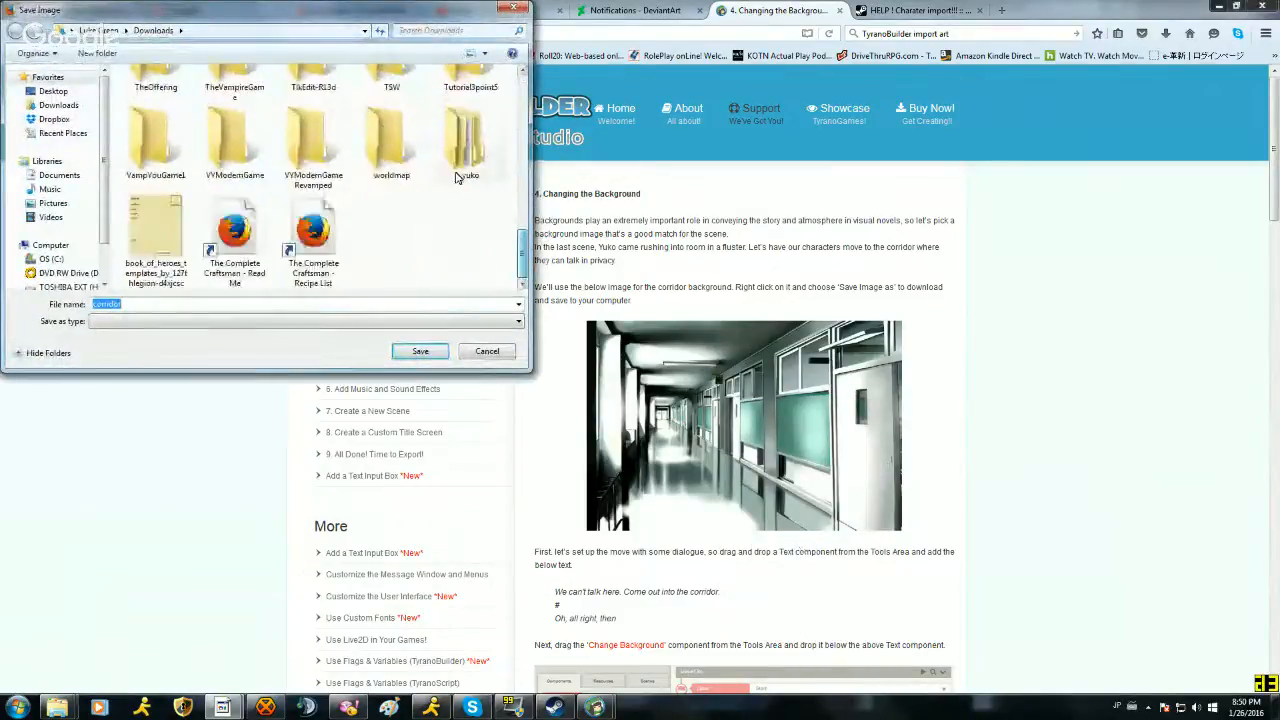
double_click(457, 147)
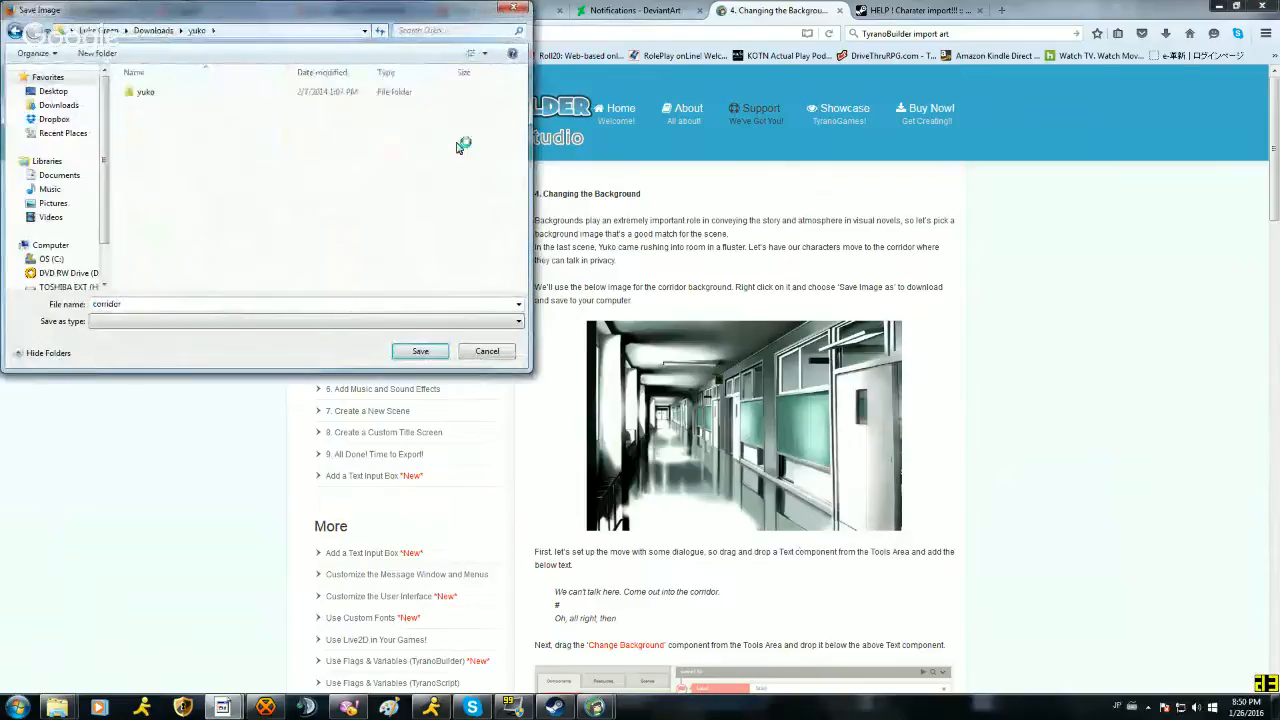
left_click(420, 351)
Step: Read the tutorial's dialogue and background instructions, switch to TyranoBuilder and close the MyGame preview window
scroll(1050, 420, "down", 4)
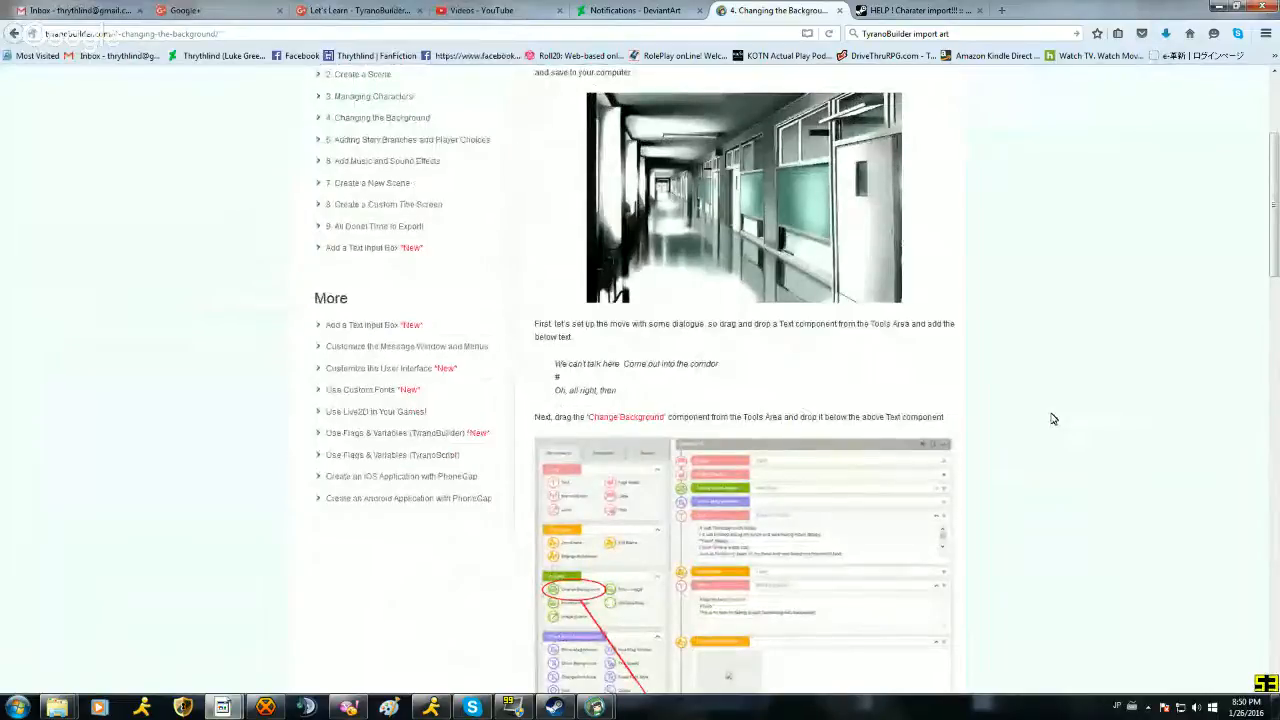
scroll(1052, 418, "down", 3)
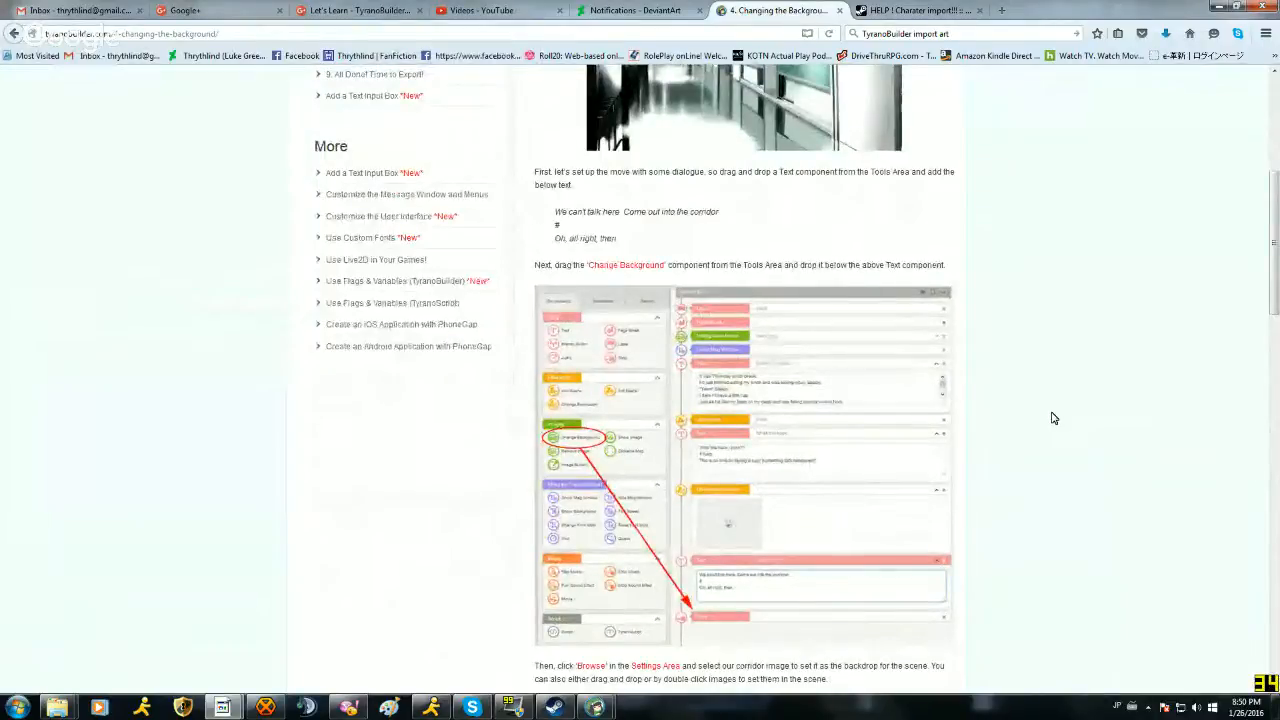
left_click(602, 705)
left_click(549, 656)
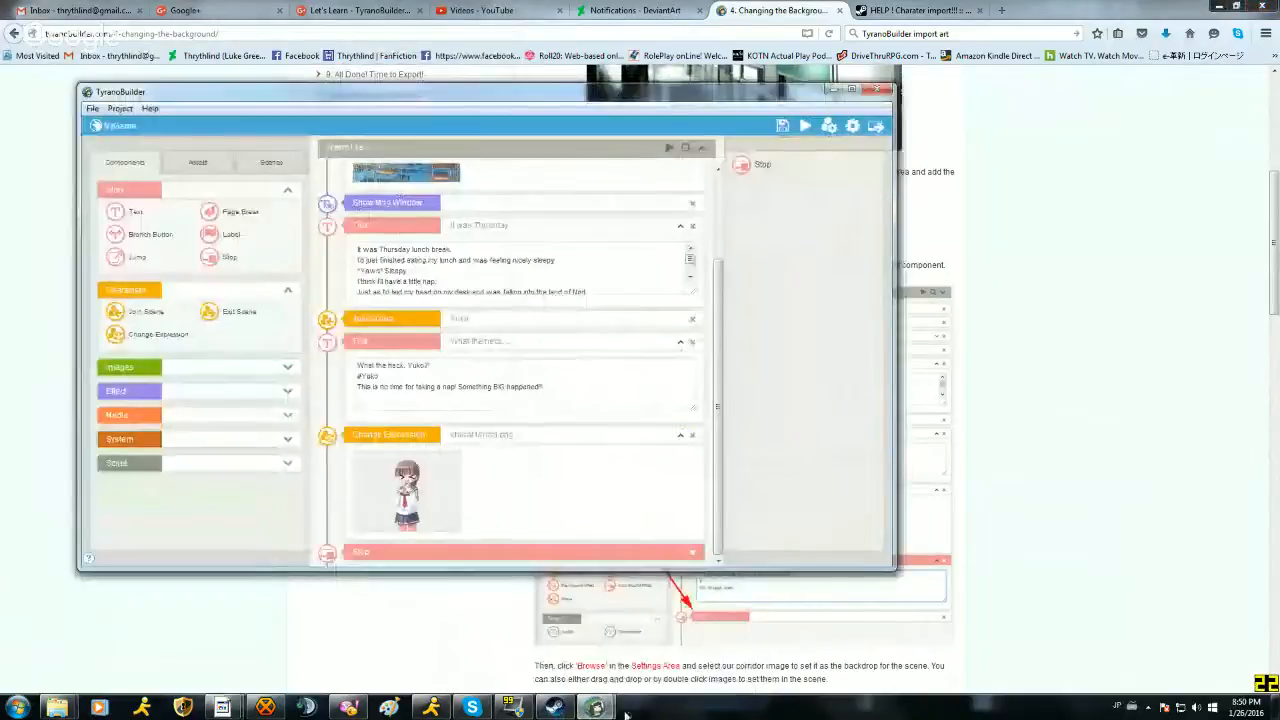
mouse_move(600, 706)
left_click(666, 640)
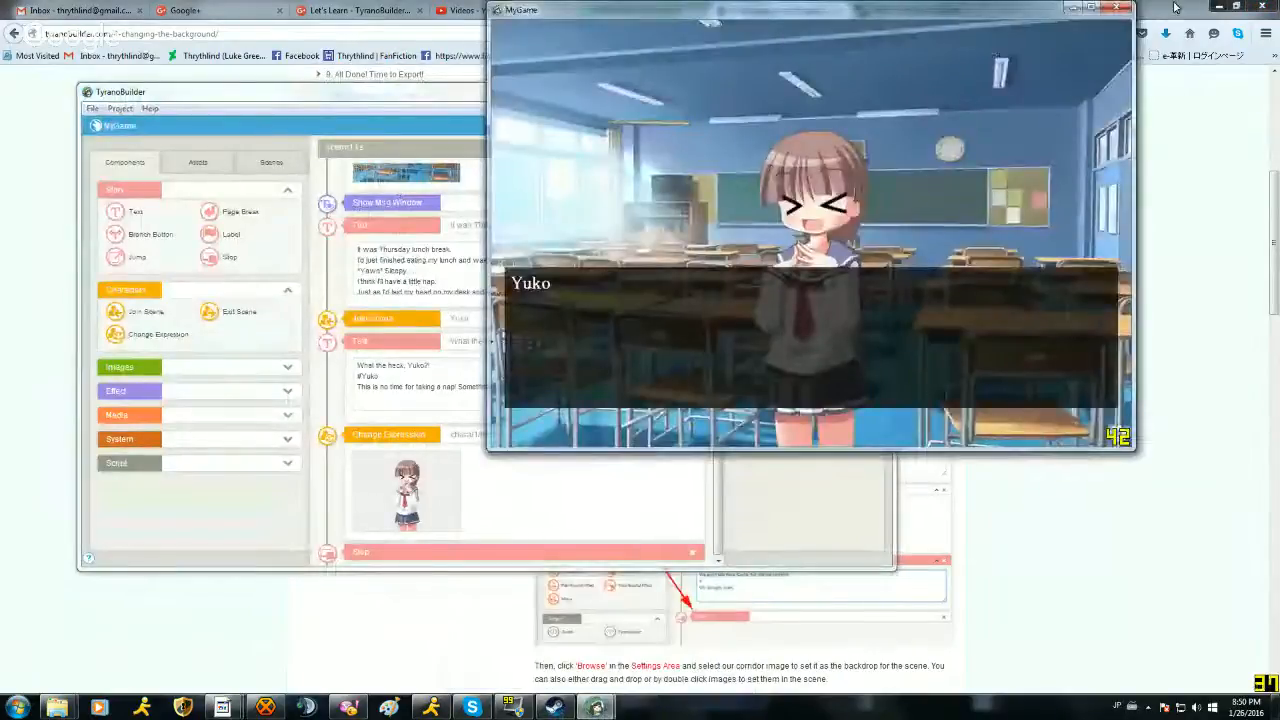
left_click(1116, 8)
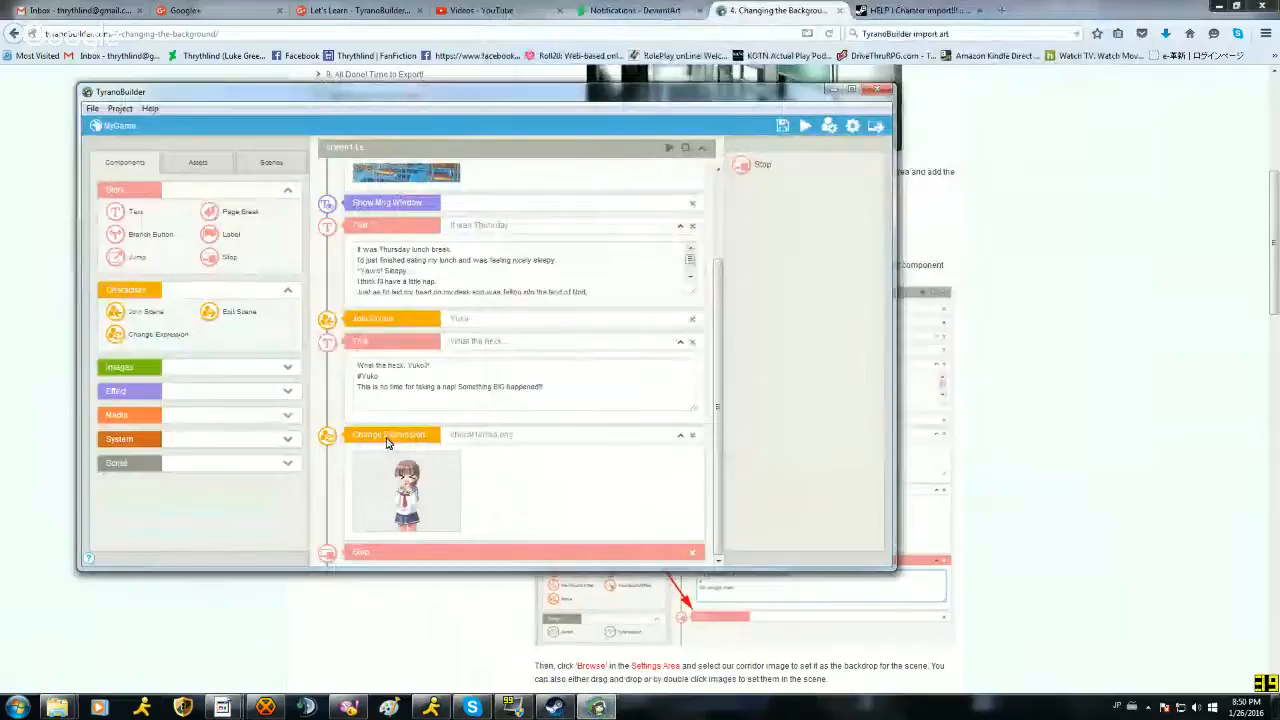
Step: Add a Text component between the Change Expression and Stop components, checking its dialogue in the browser tutorial before returning to TyranoBuilder
left_click_drag(125, 208, 429, 545)
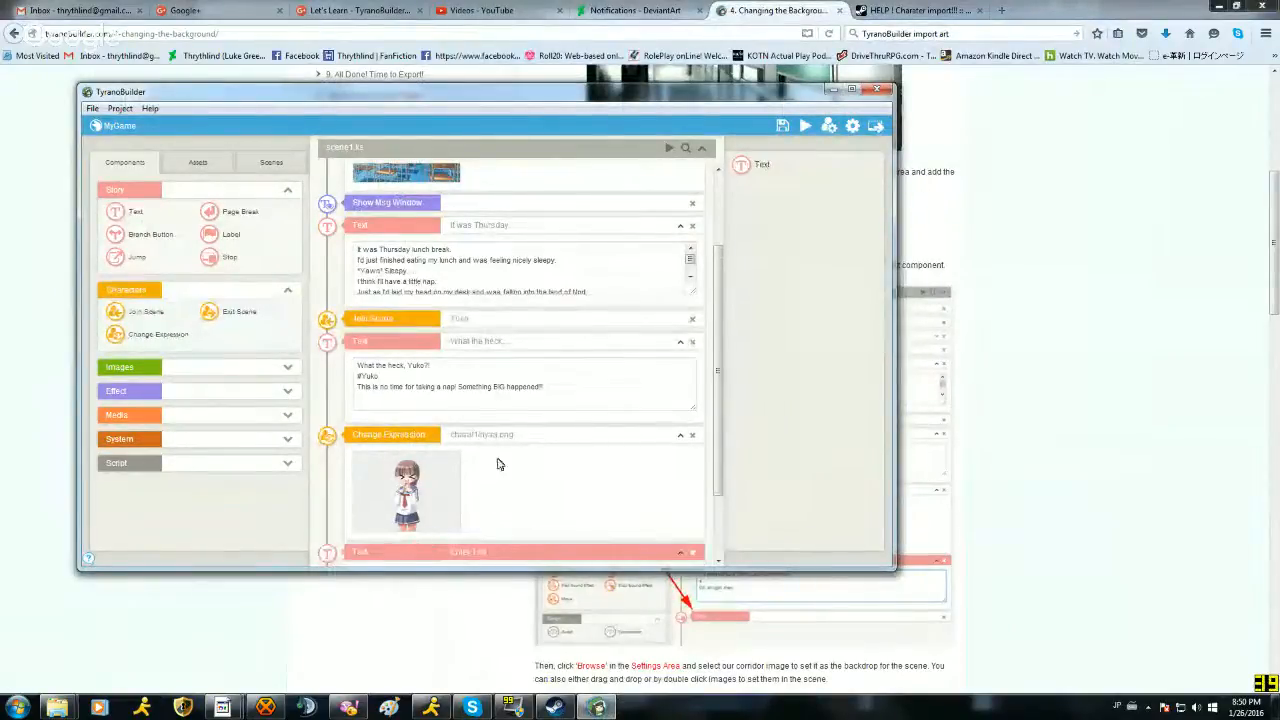
scroll(499, 464, "down", 3)
left_click(406, 500)
left_click(1141, 434)
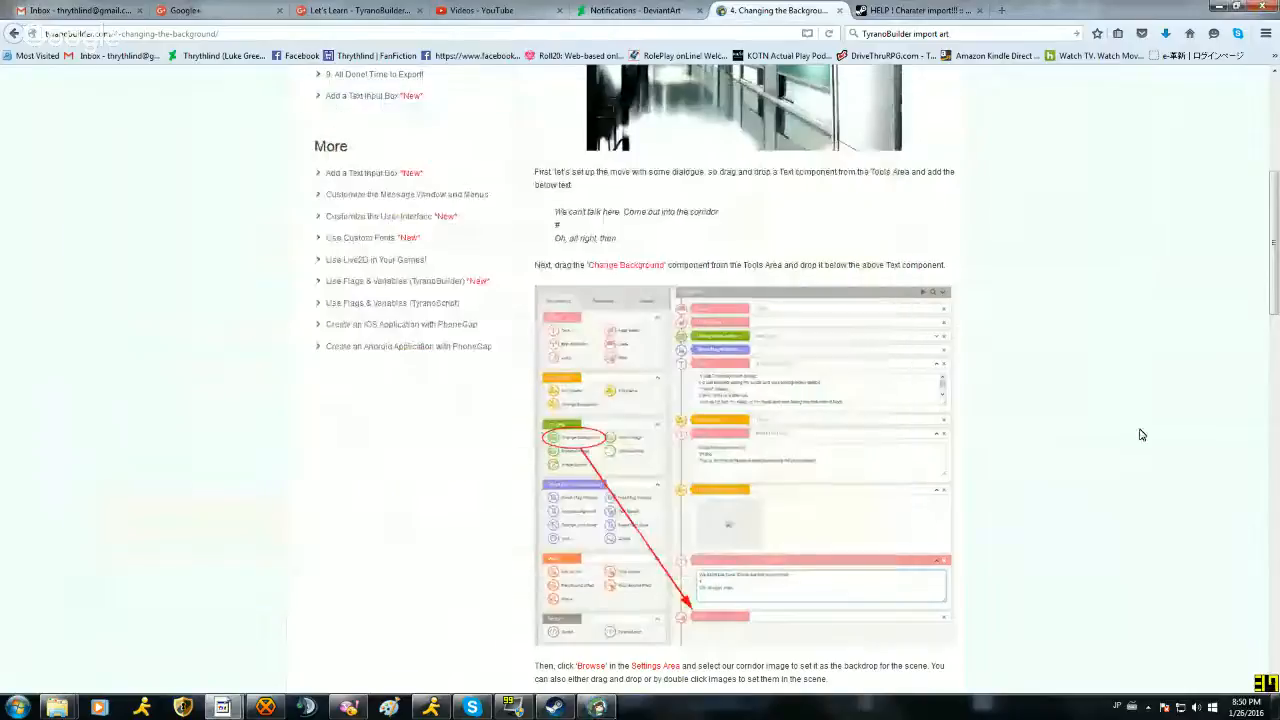
left_click(598, 707)
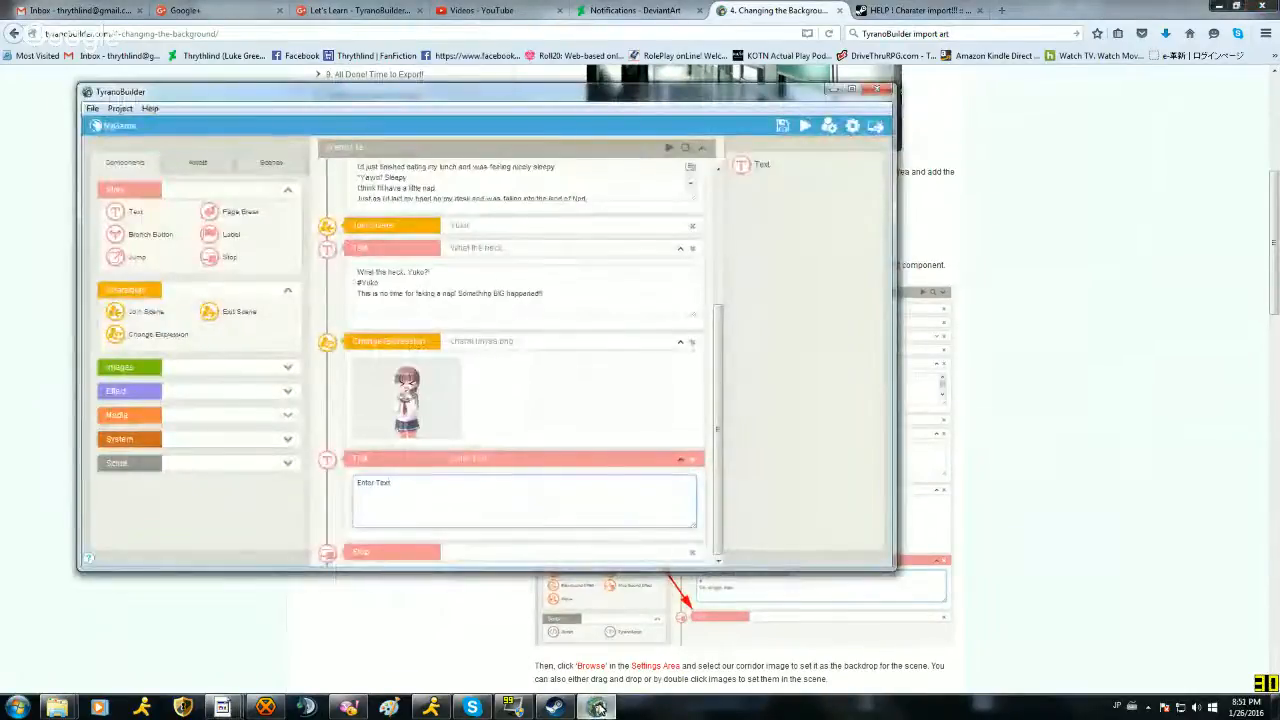
Step: Enter the dialogue "We can't talk here. Come out into the corridor." in the new Text component, followed by a line containing "#"
type("e can't fall ")
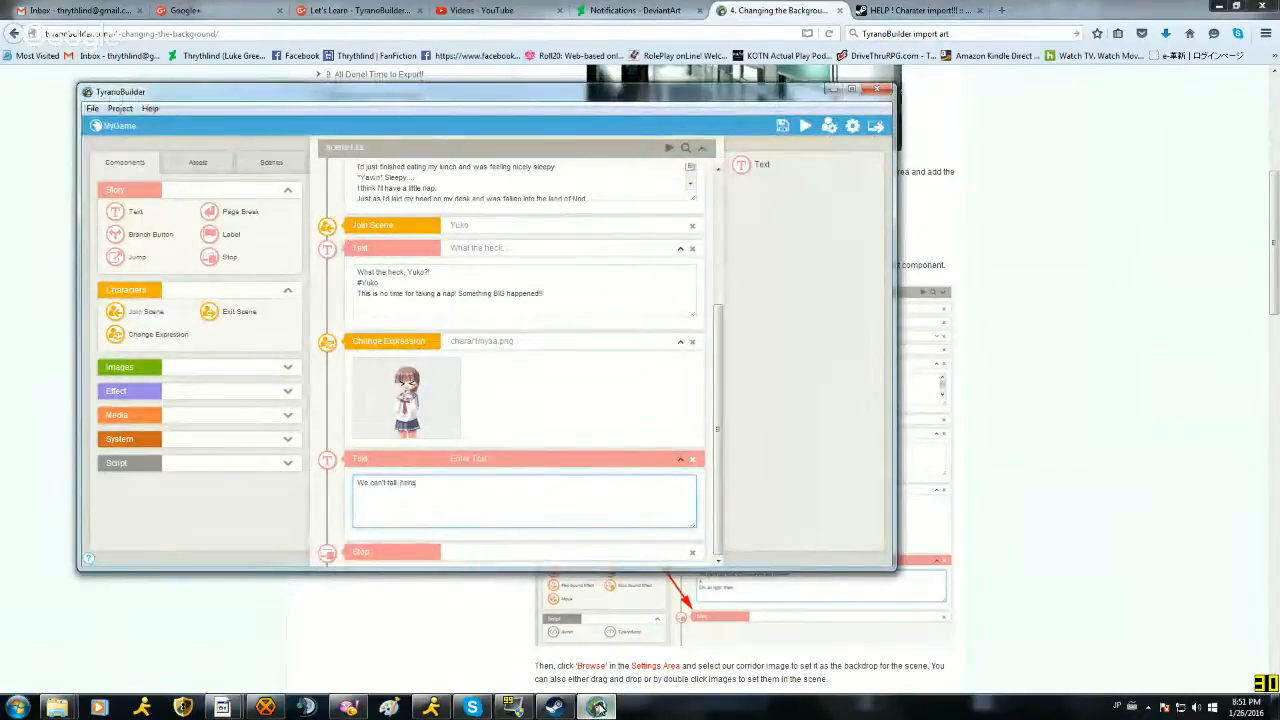
type("here. Come out")
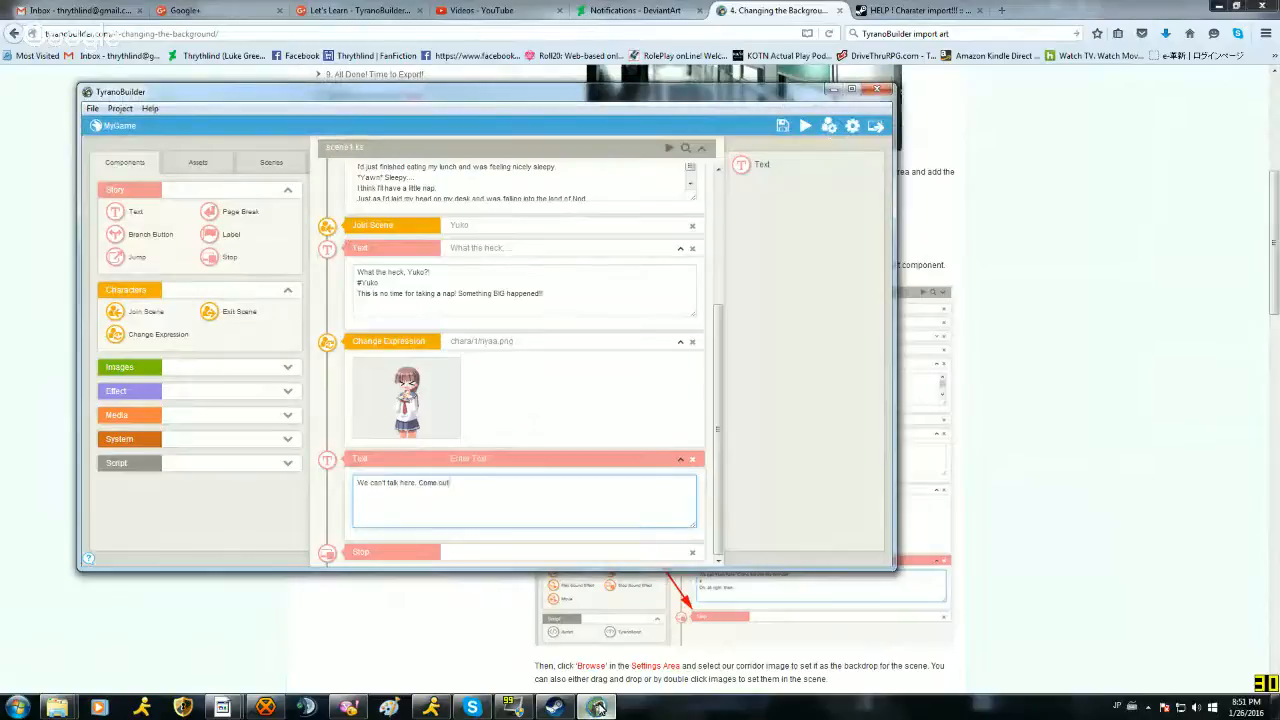
type(" into the corridor.")
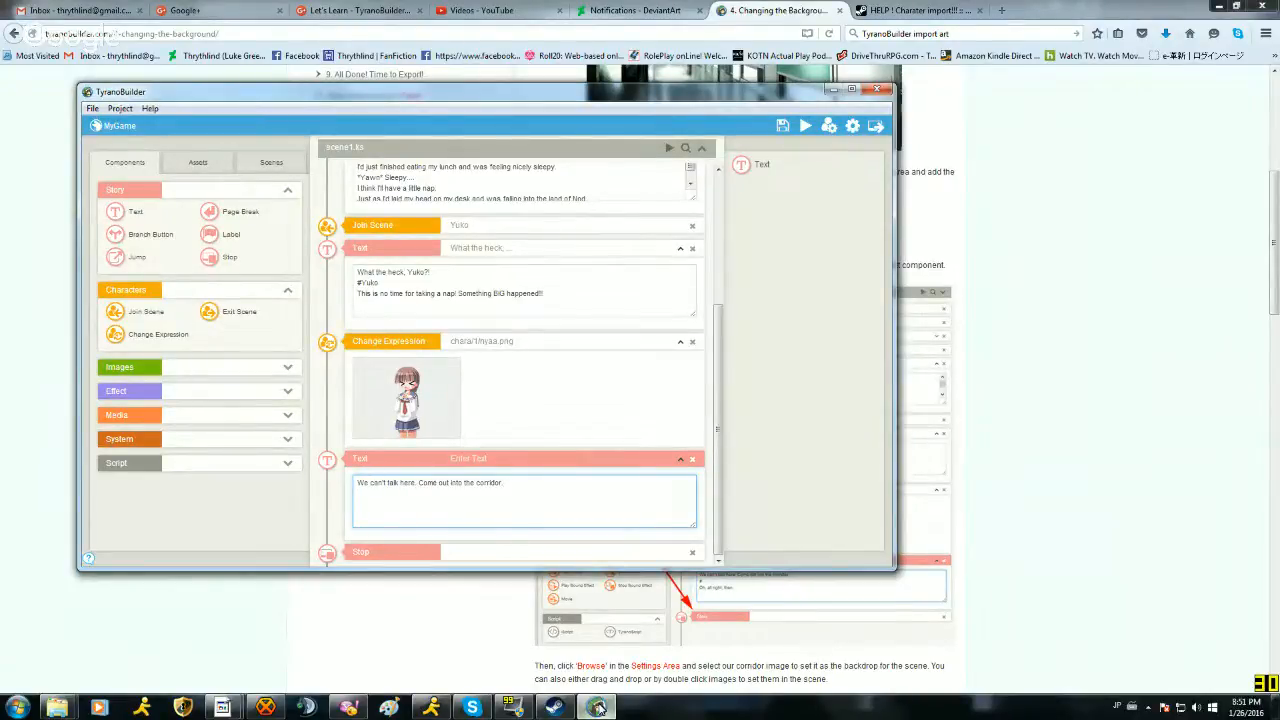
key("Return")
type("#")
Step: Check the tutorial's dialogue in the browser, return to TyranoBuilder and add the final line "Oh, all right then." to the Text component
left_click(1114, 518)
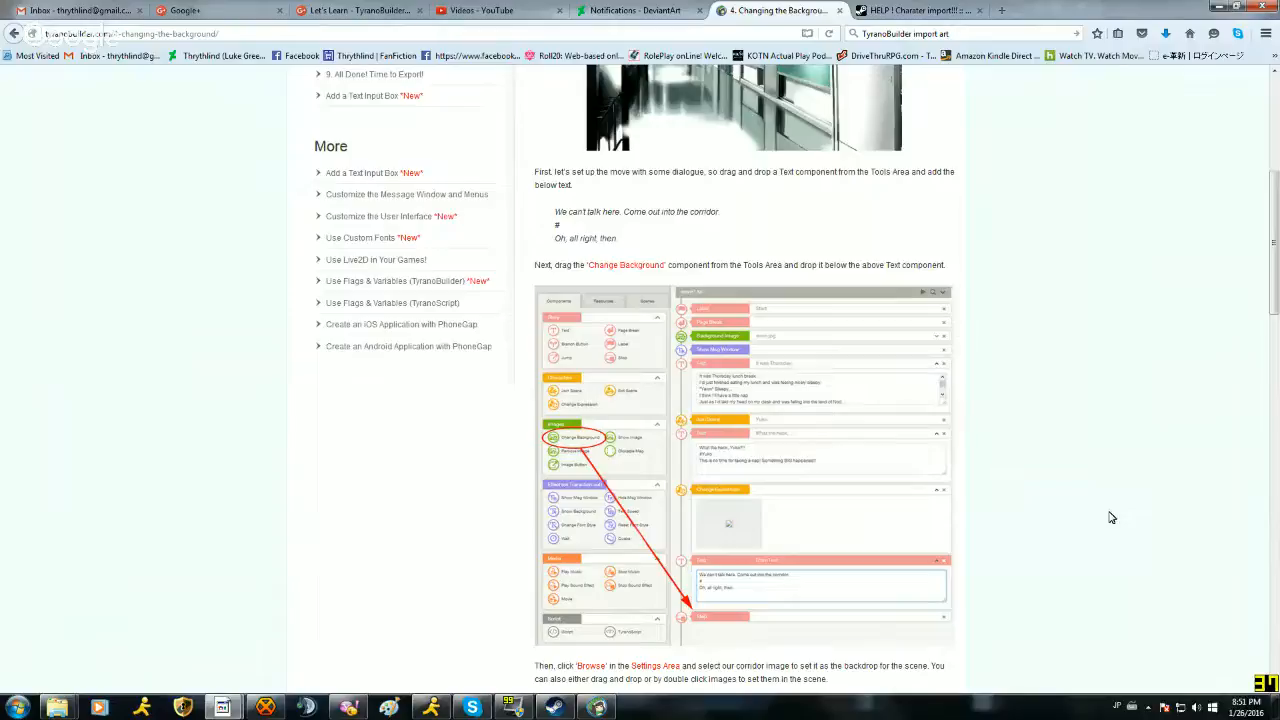
scroll(960, 540, "down", 2)
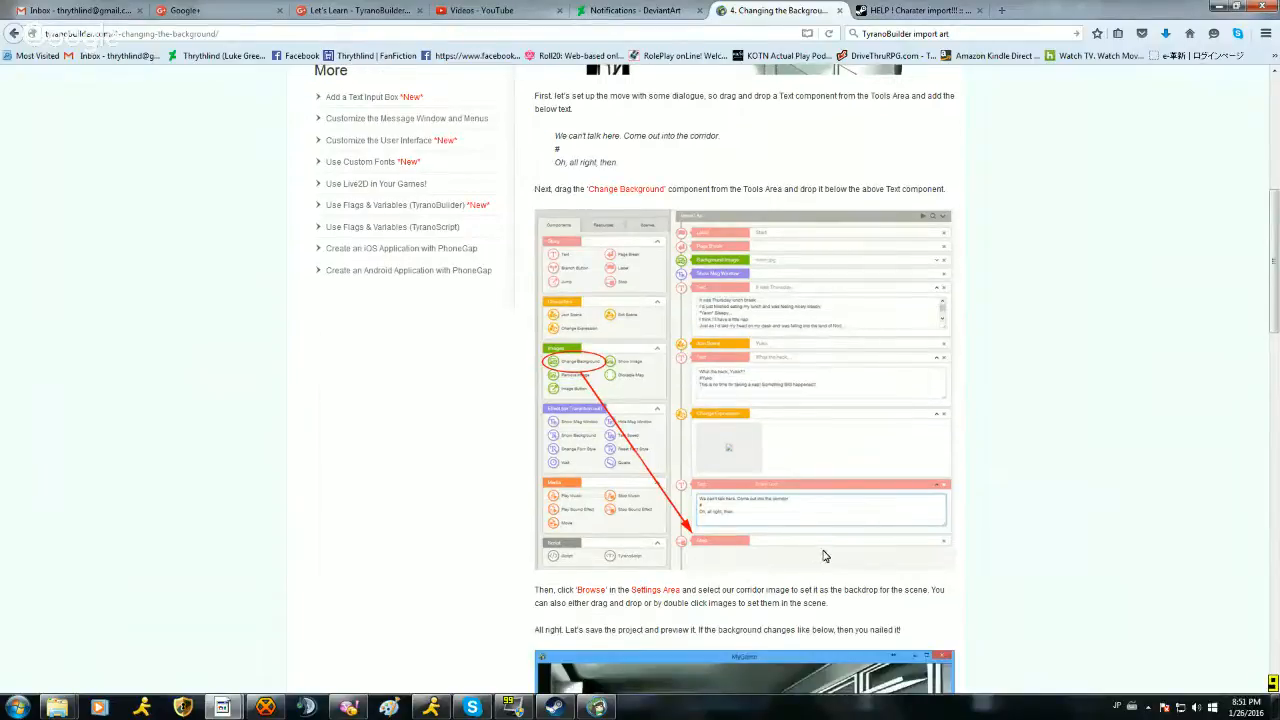
scroll(827, 557, "down", 3)
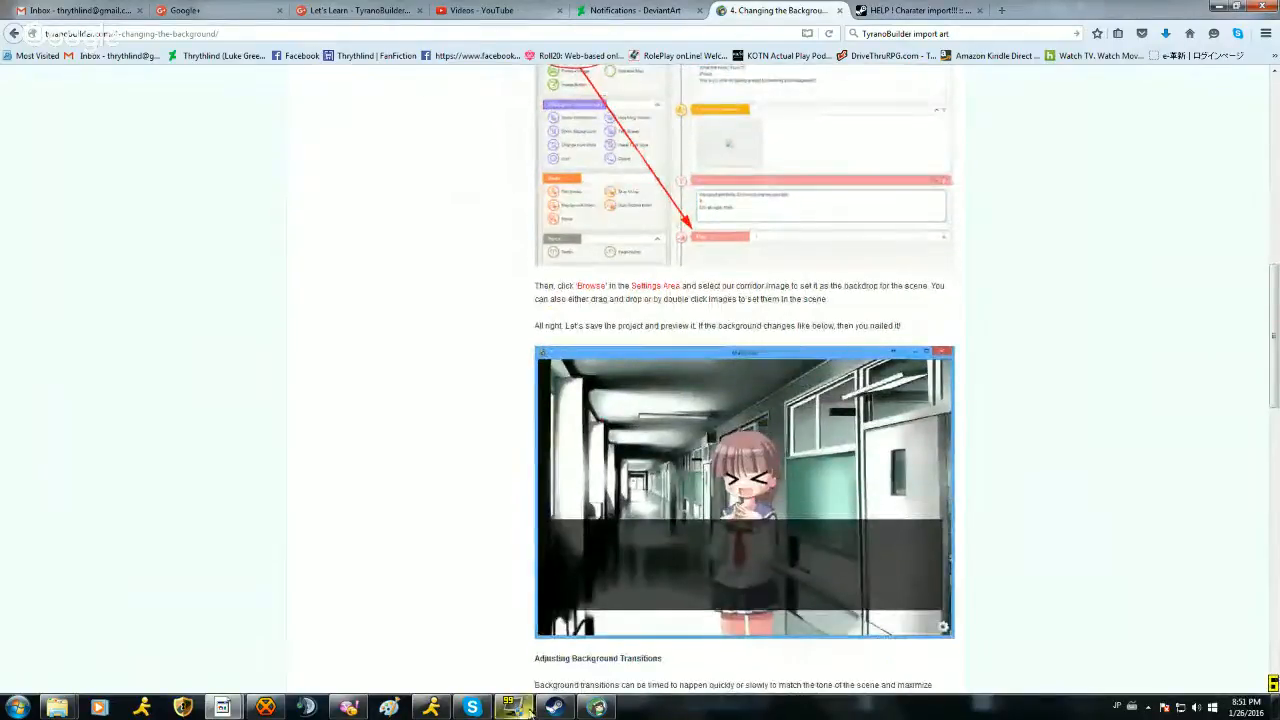
left_click(590, 708)
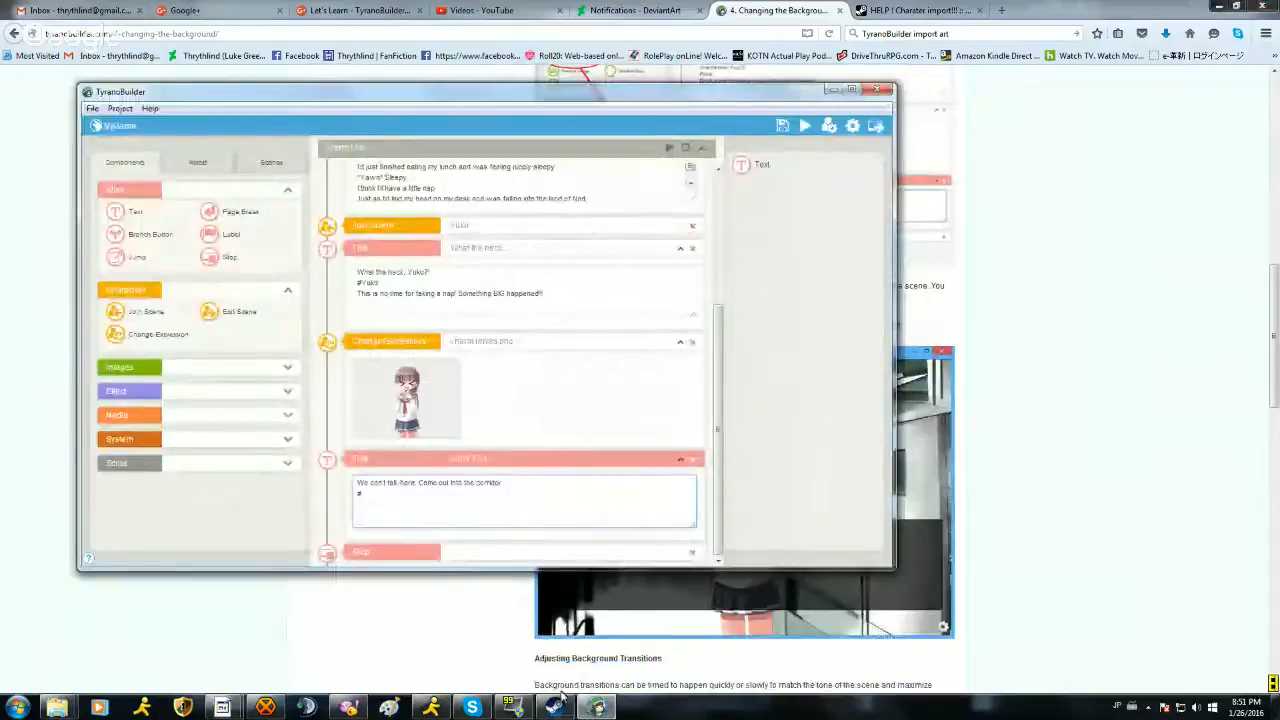
type("Oh. a")
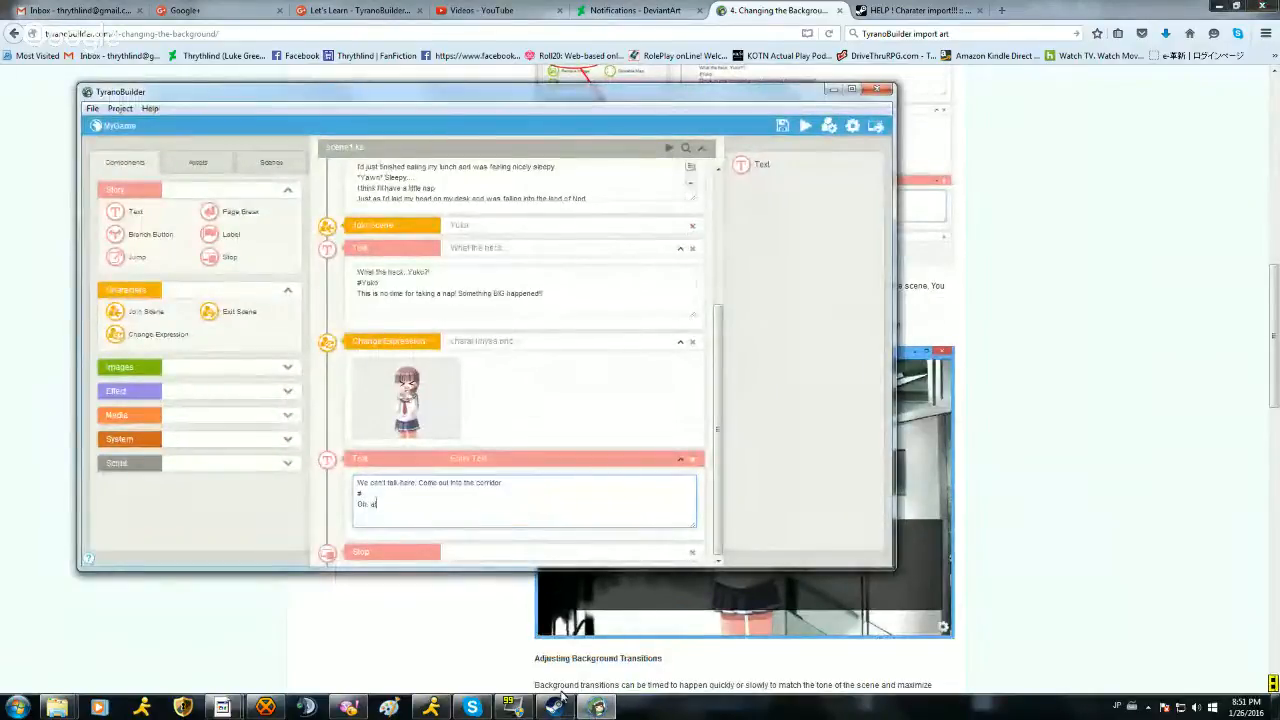
type("ll right then.")
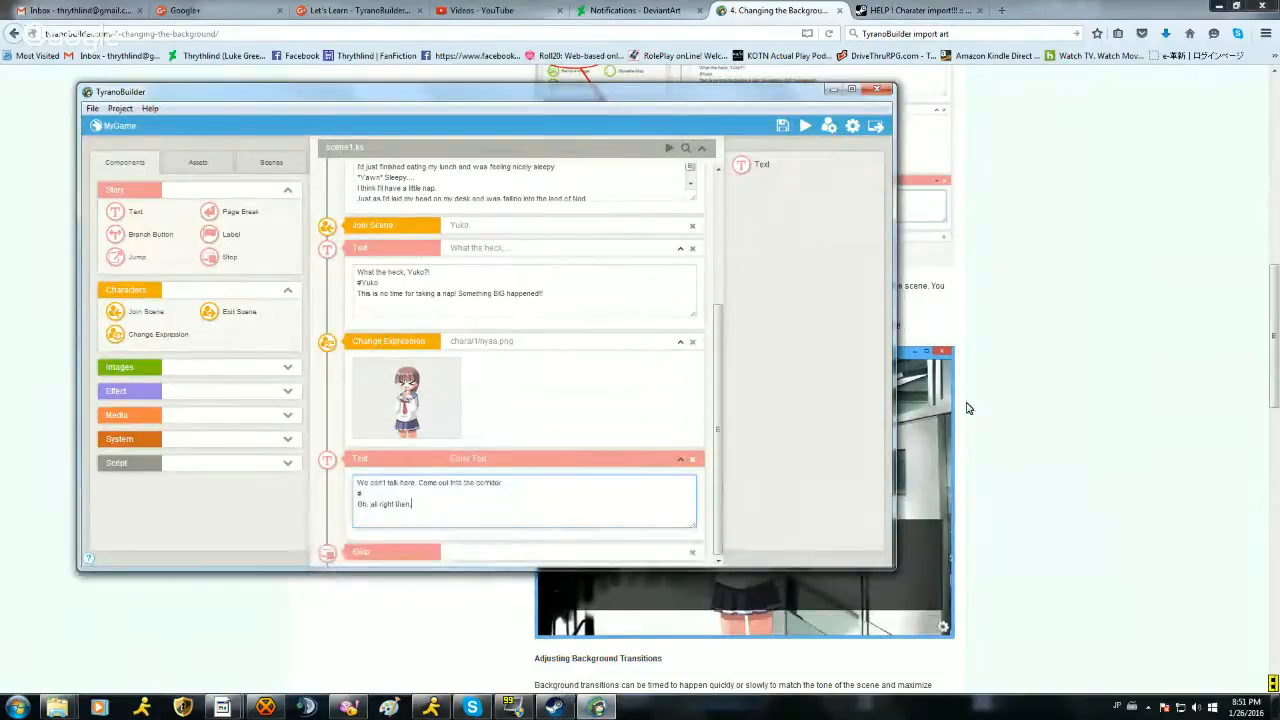
Step: Read the browser tutorial's instructions on changing the background and adjusting its transition duration and effect
left_click(968, 405)
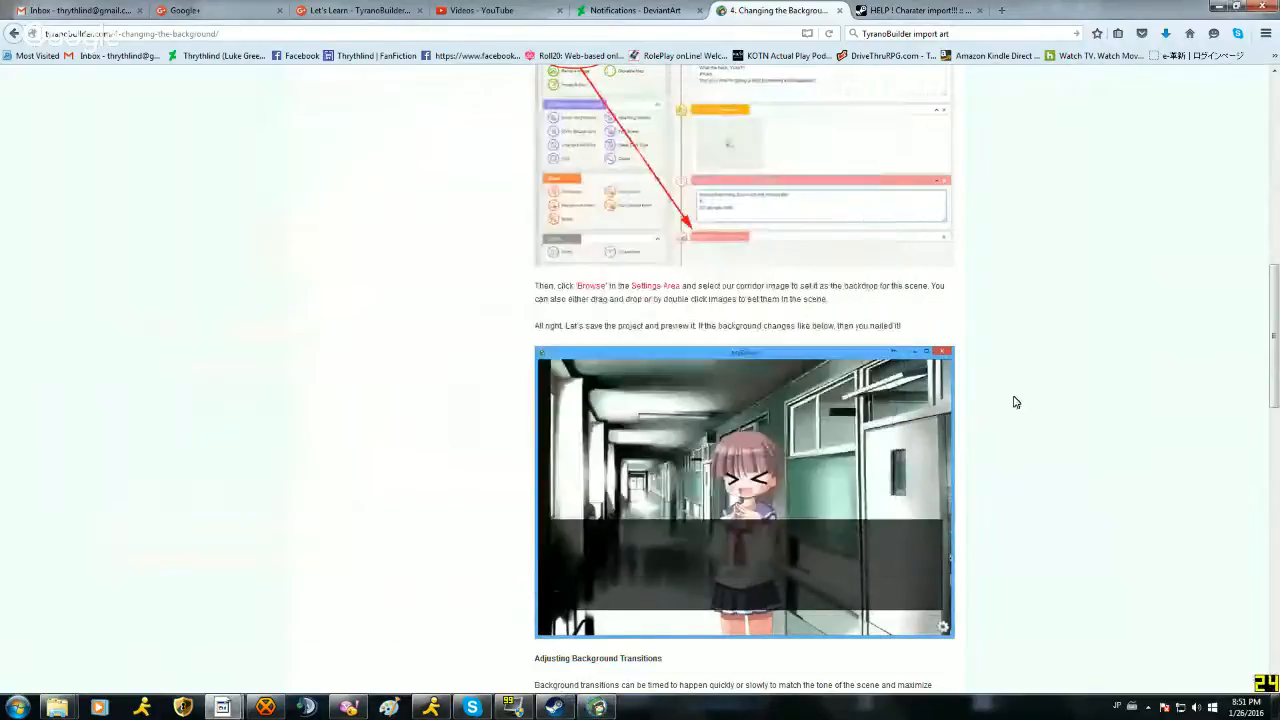
scroll(1017, 400, "down", 5)
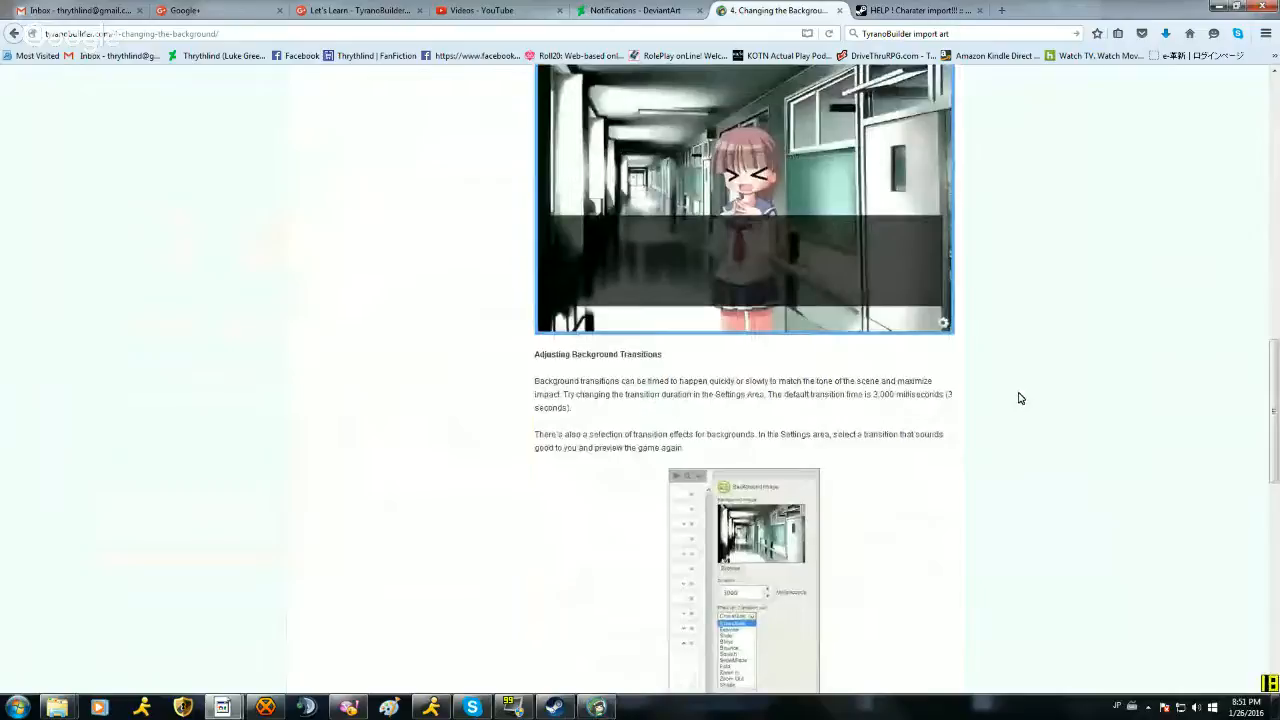
scroll(1019, 398, "down", 3)
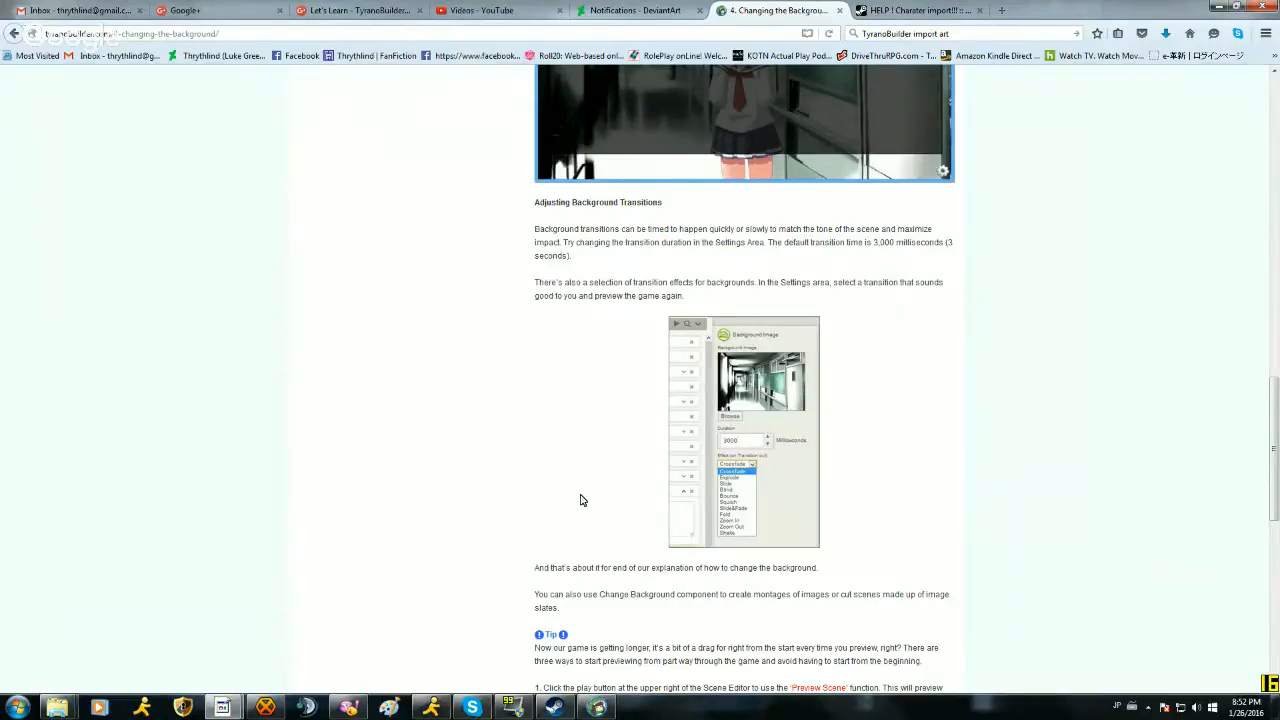
scroll(580, 494, "up", 5)
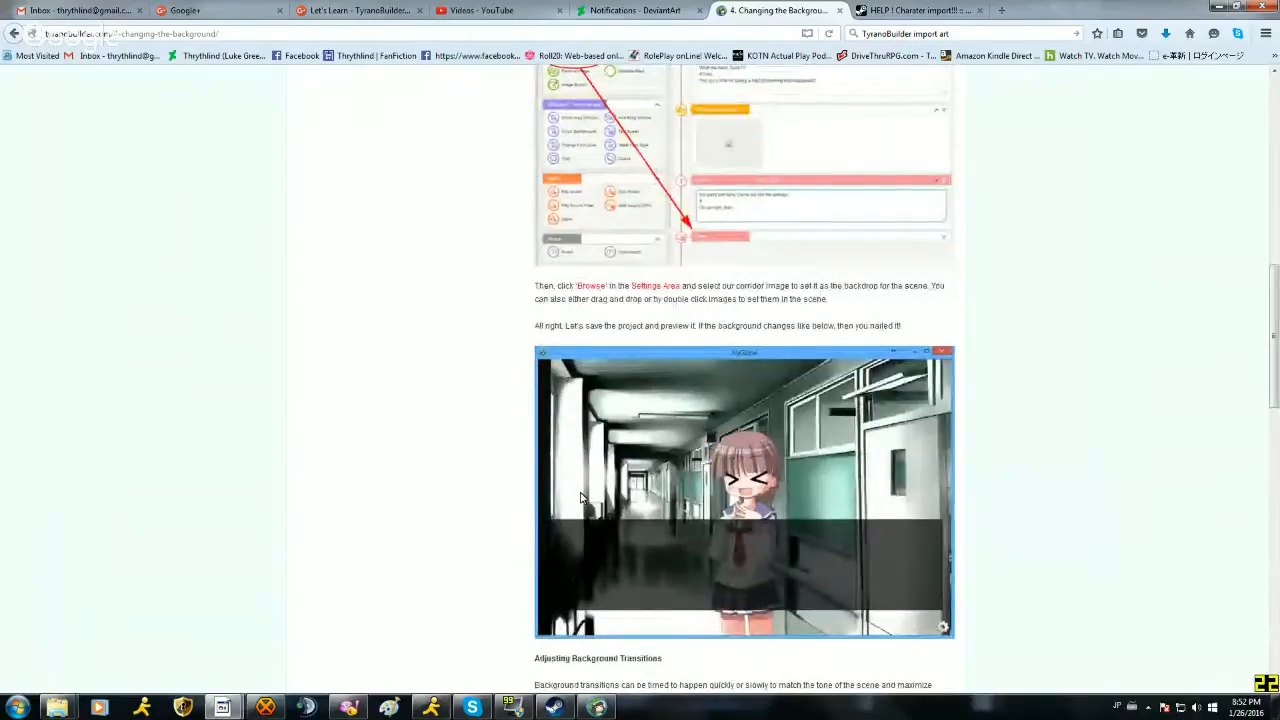
scroll(580, 497, "up", 2)
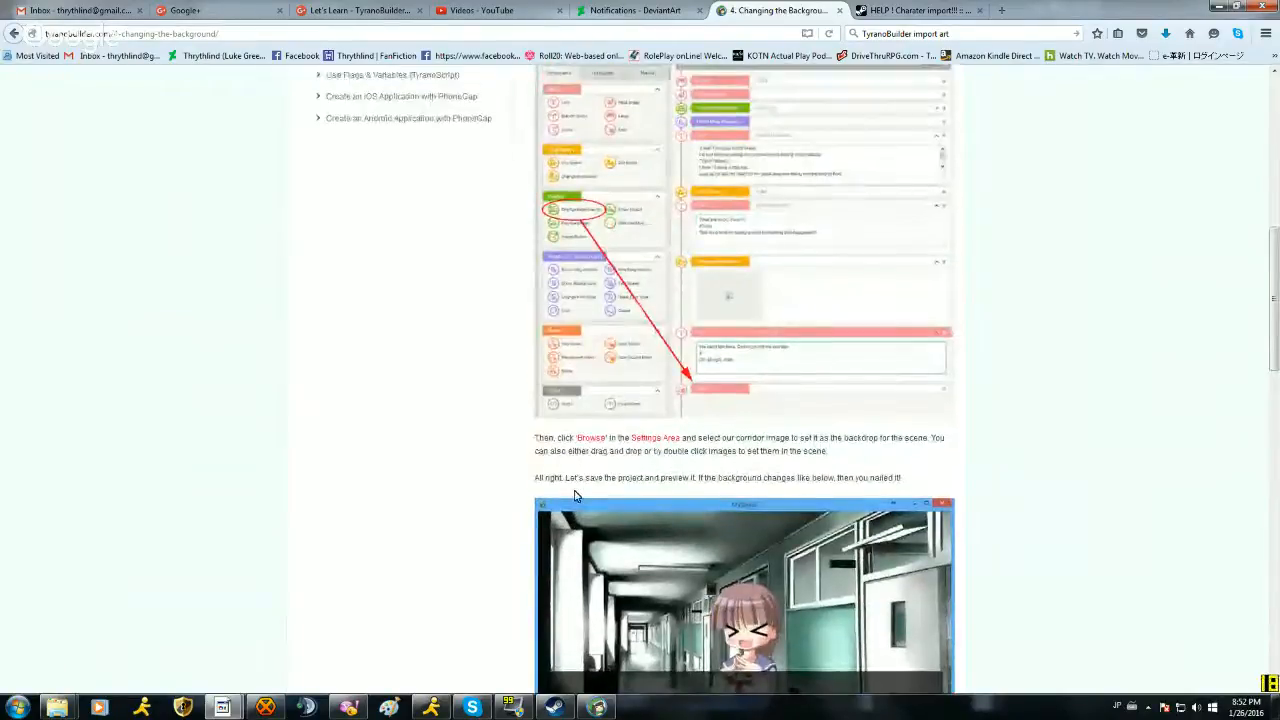
scroll(575, 500, "up", 3)
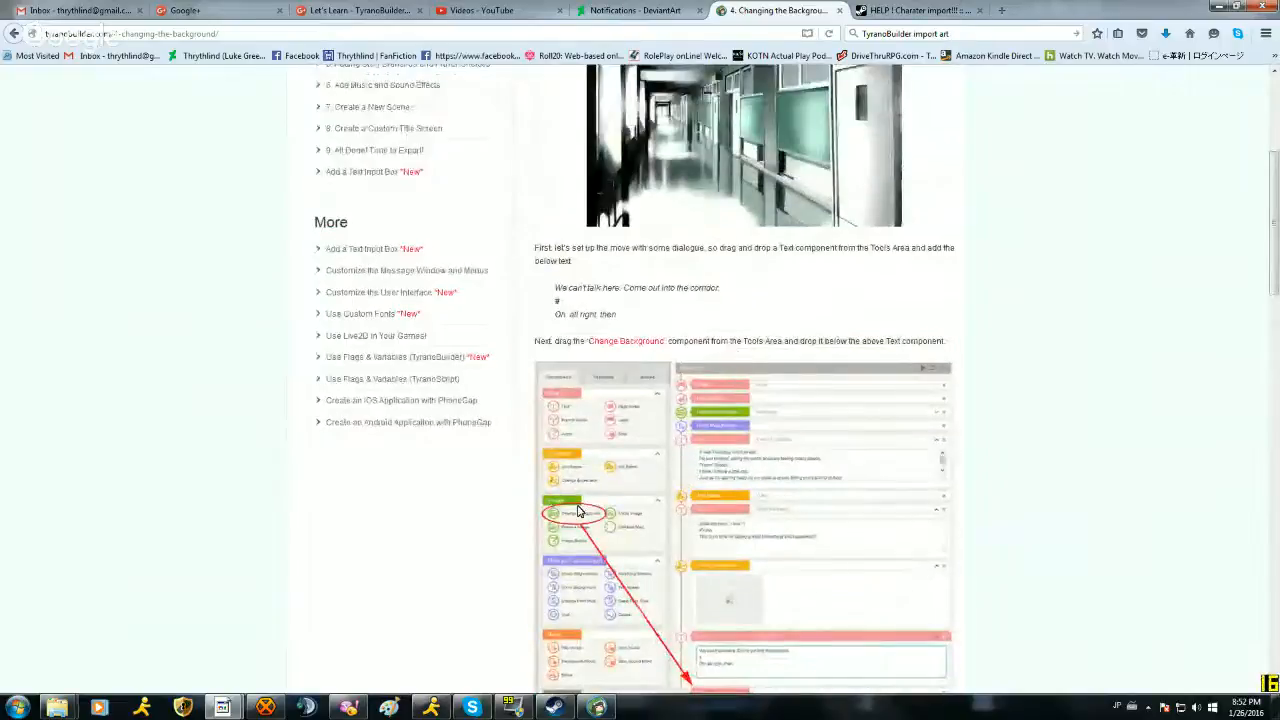
scroll(577, 510, "down", 2)
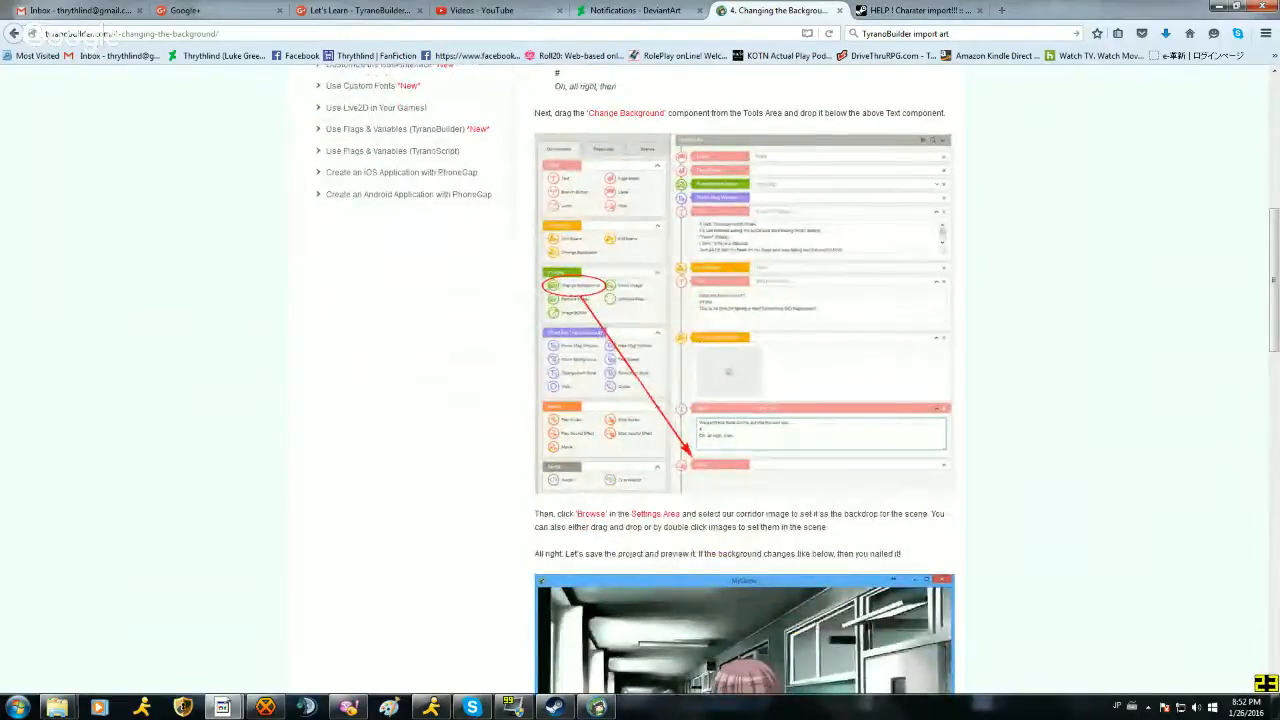
Step: Switch to TyranoBuilder and add a Change Background component between the last Text component and Stop
left_click(597, 707)
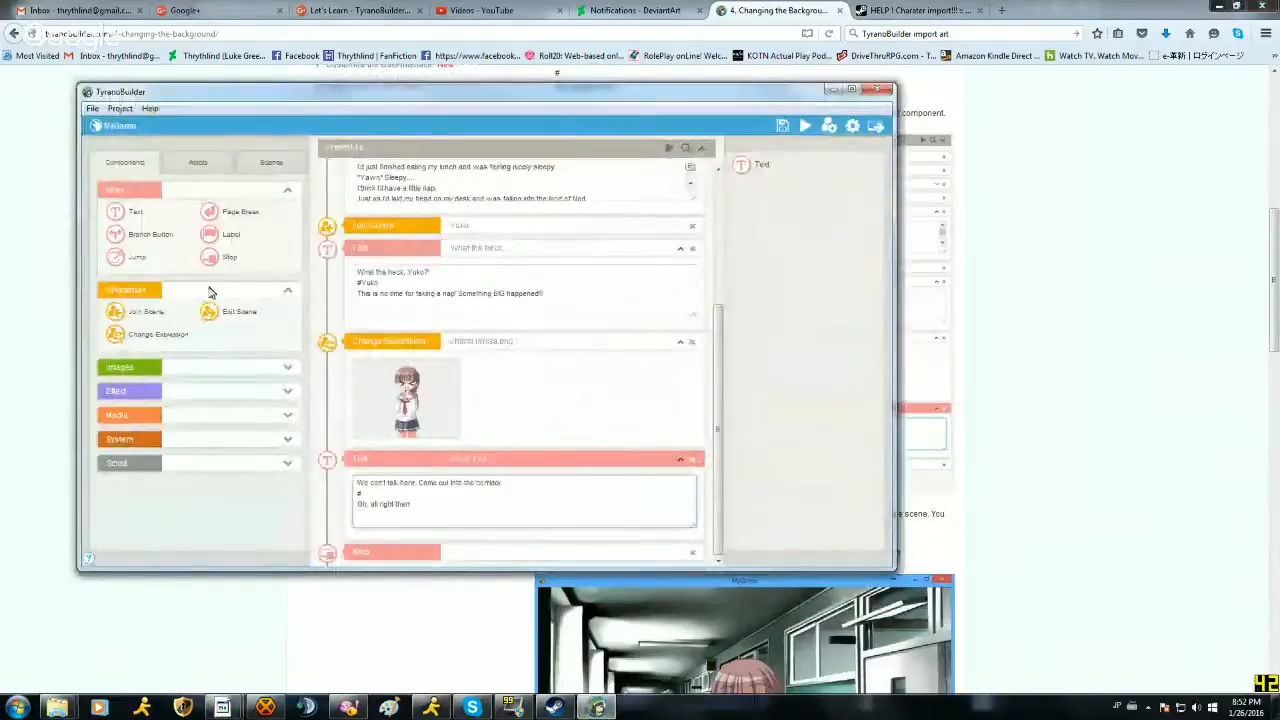
left_click(140, 368)
left_click_drag(120, 389, 380, 538)
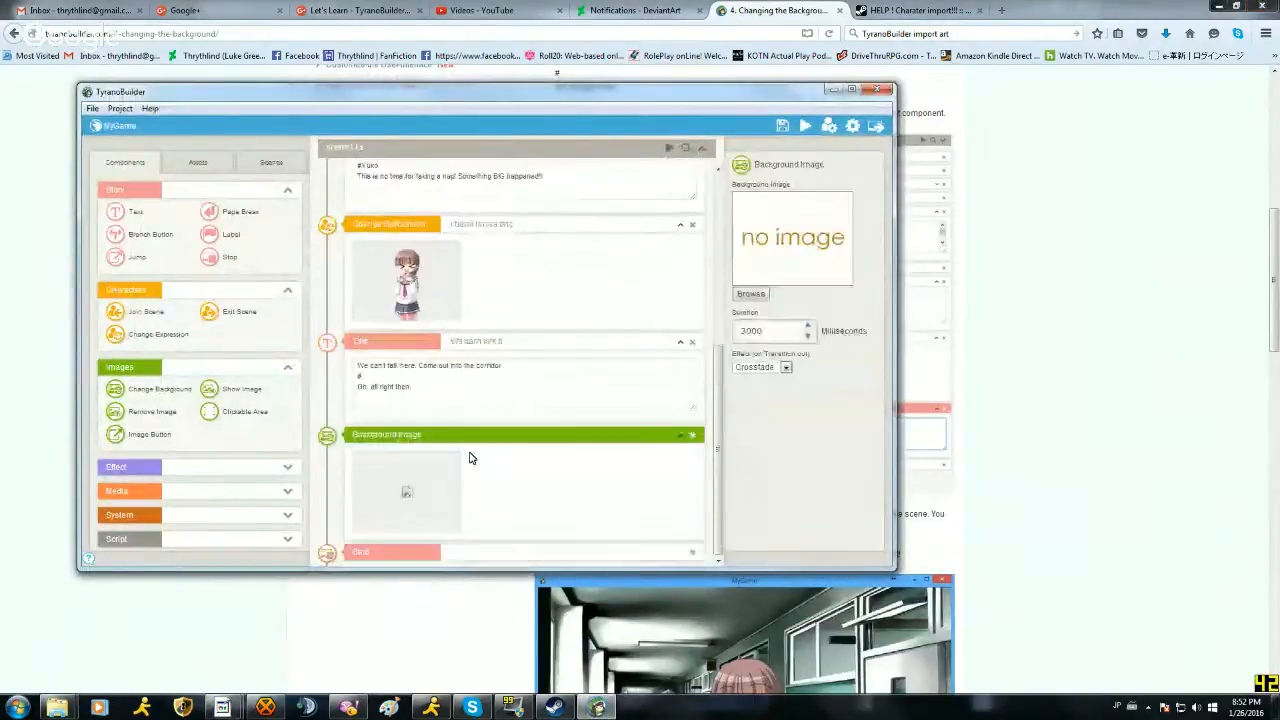
Step: Import the corridor image from the yuko folder in Downloads and set corridor.png as the new component's background image
left_click(752, 294)
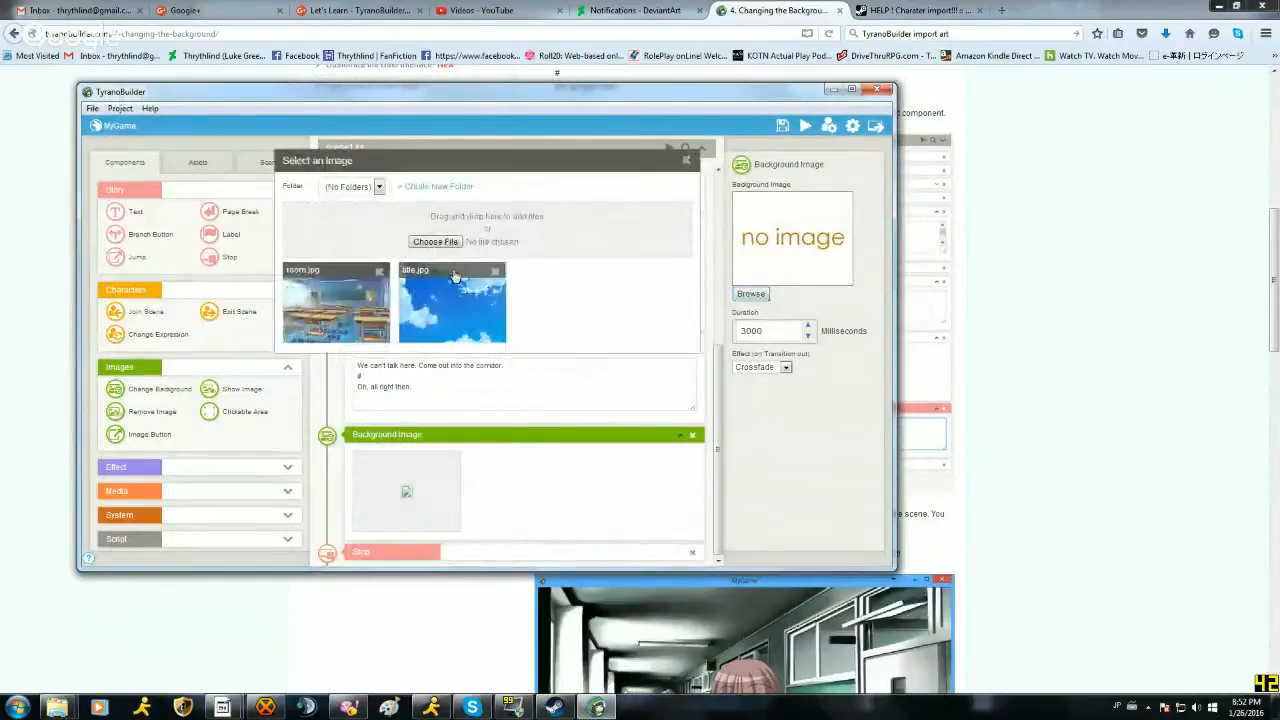
left_click(435, 242)
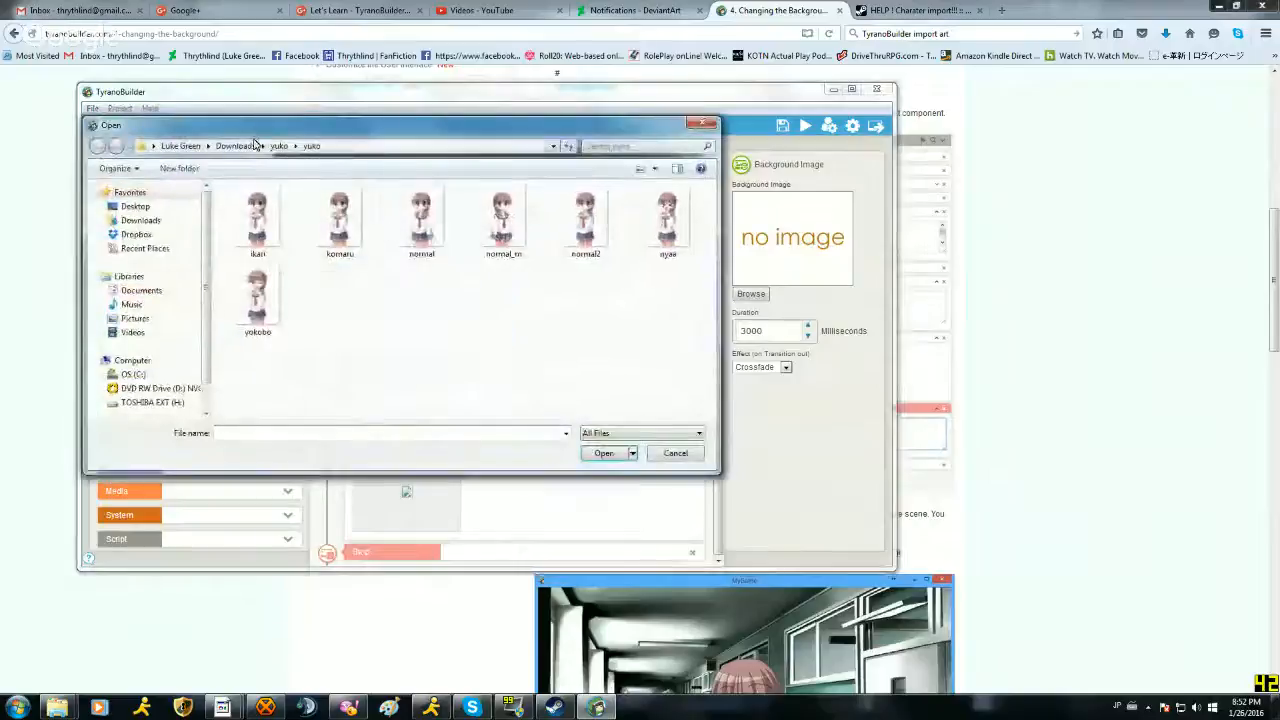
left_click(279, 145)
left_click(322, 256)
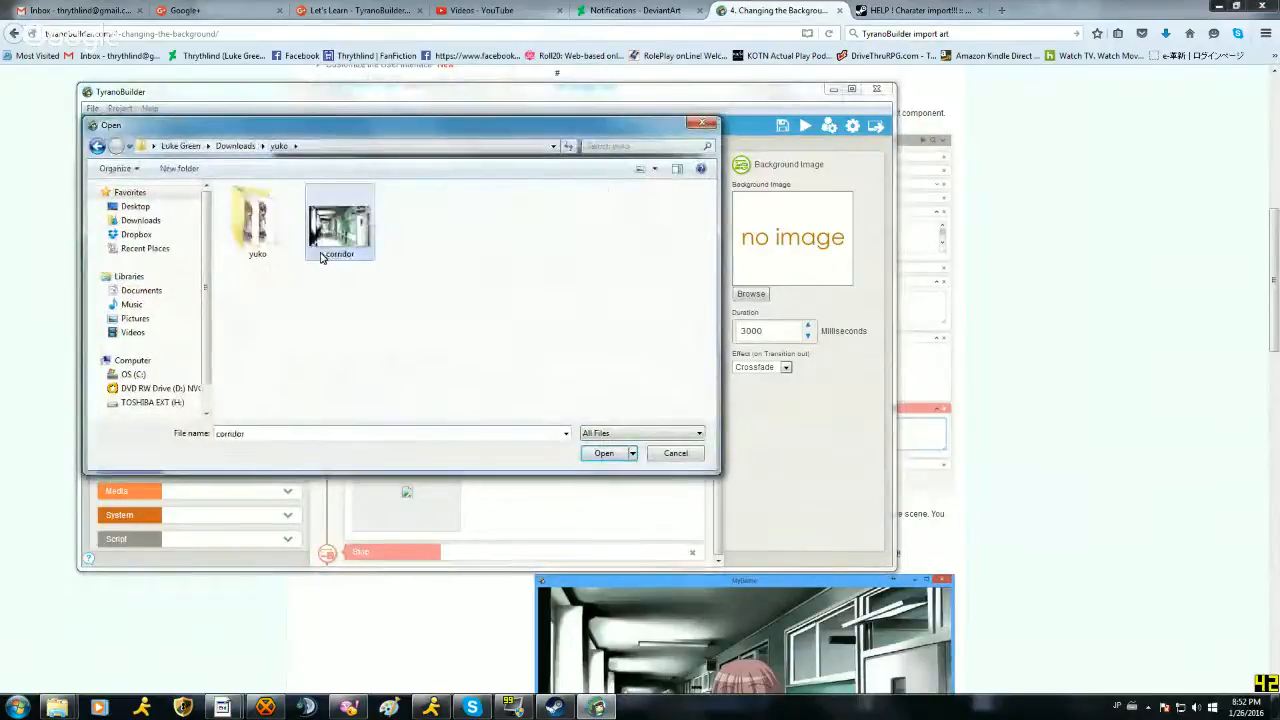
double_click(325, 240)
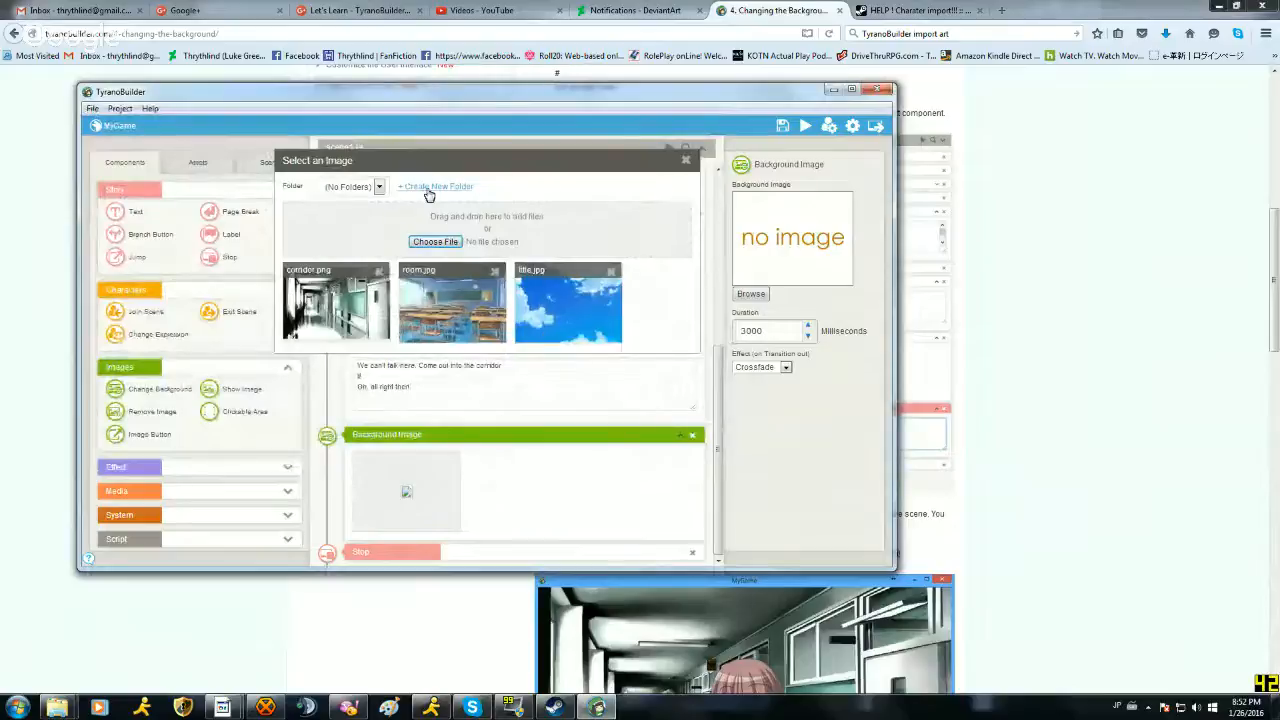
left_click(686, 162)
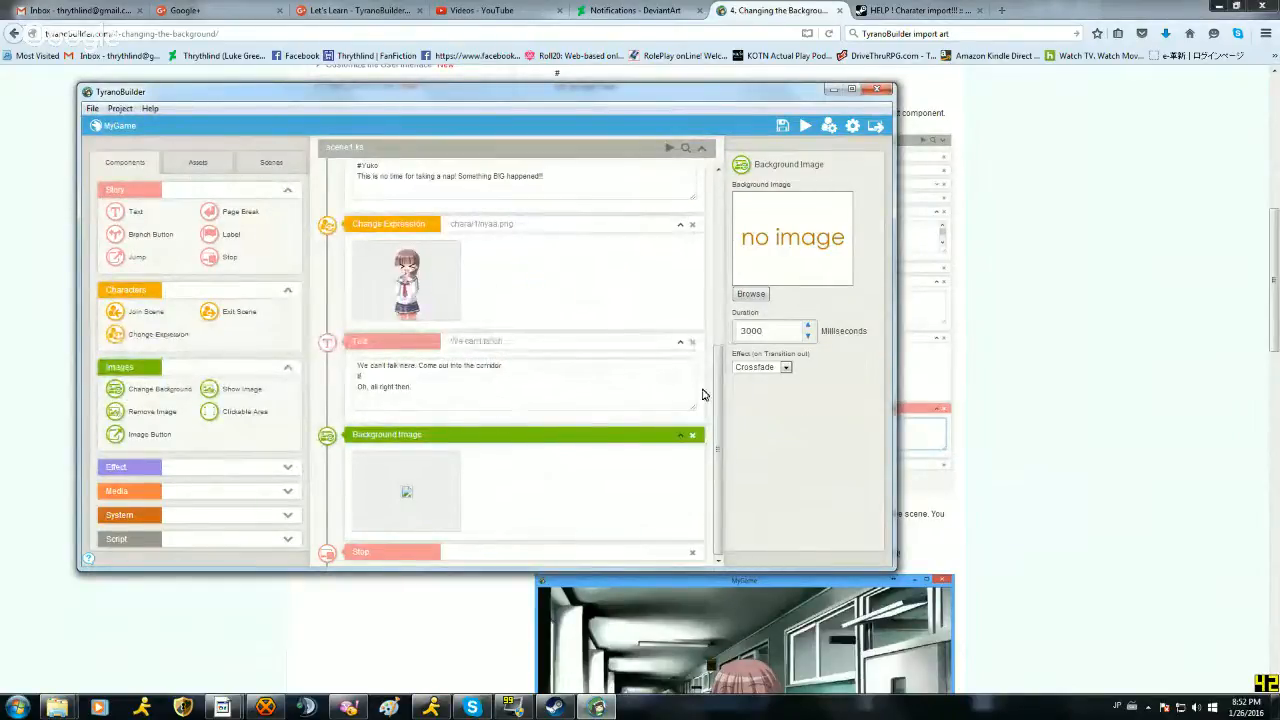
left_click(751, 294)
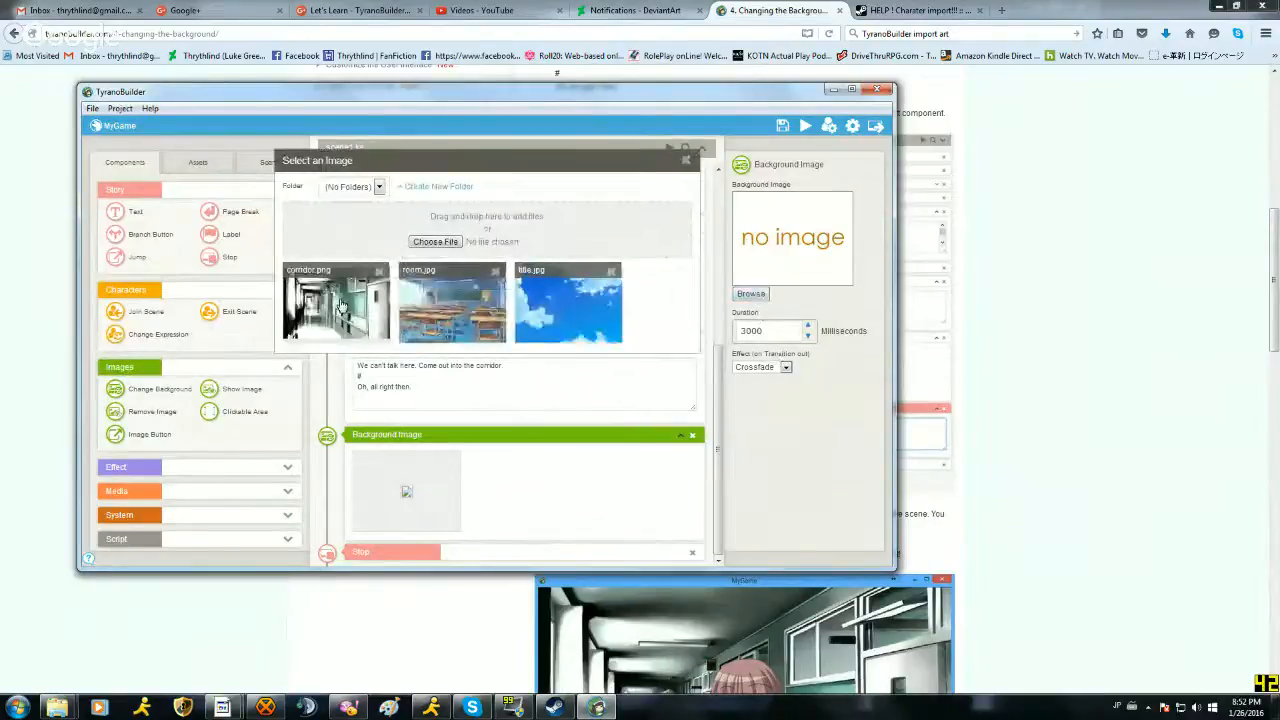
left_click(341, 305)
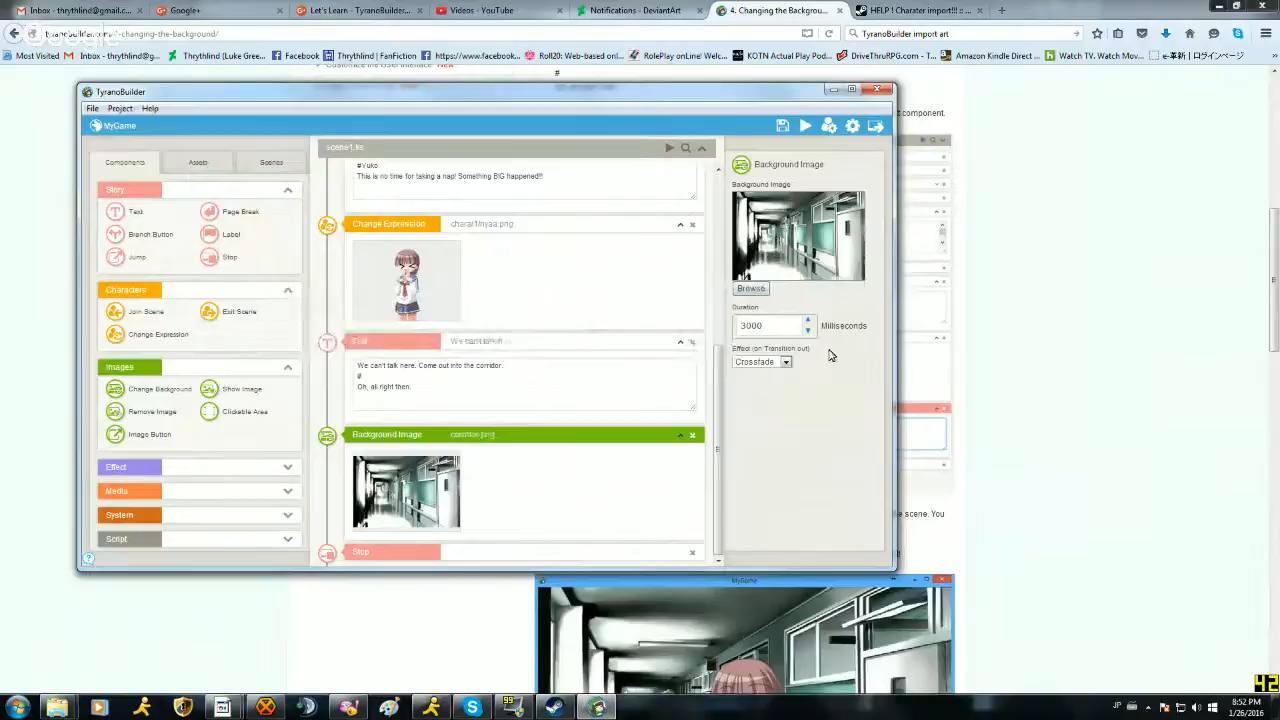
Step: Set the corridor background's transition effect to Slide and its duration to 1500 milliseconds
left_click(786, 362)
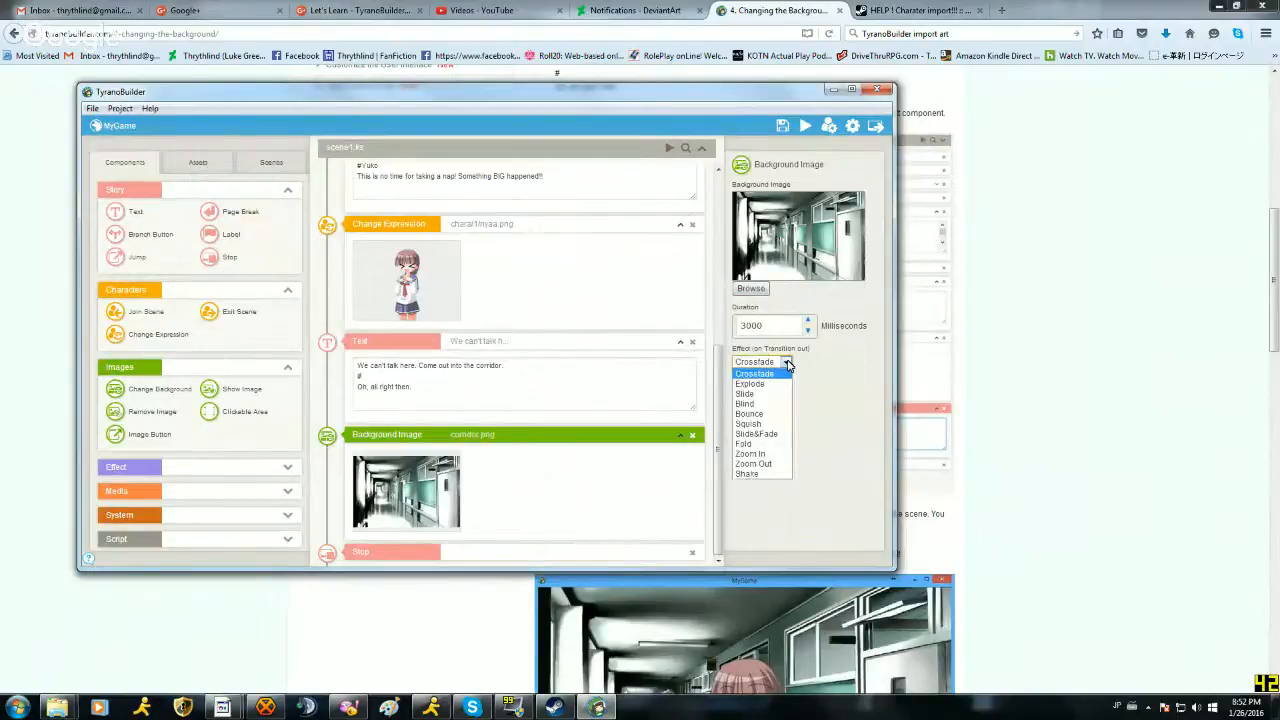
left_click(760, 394)
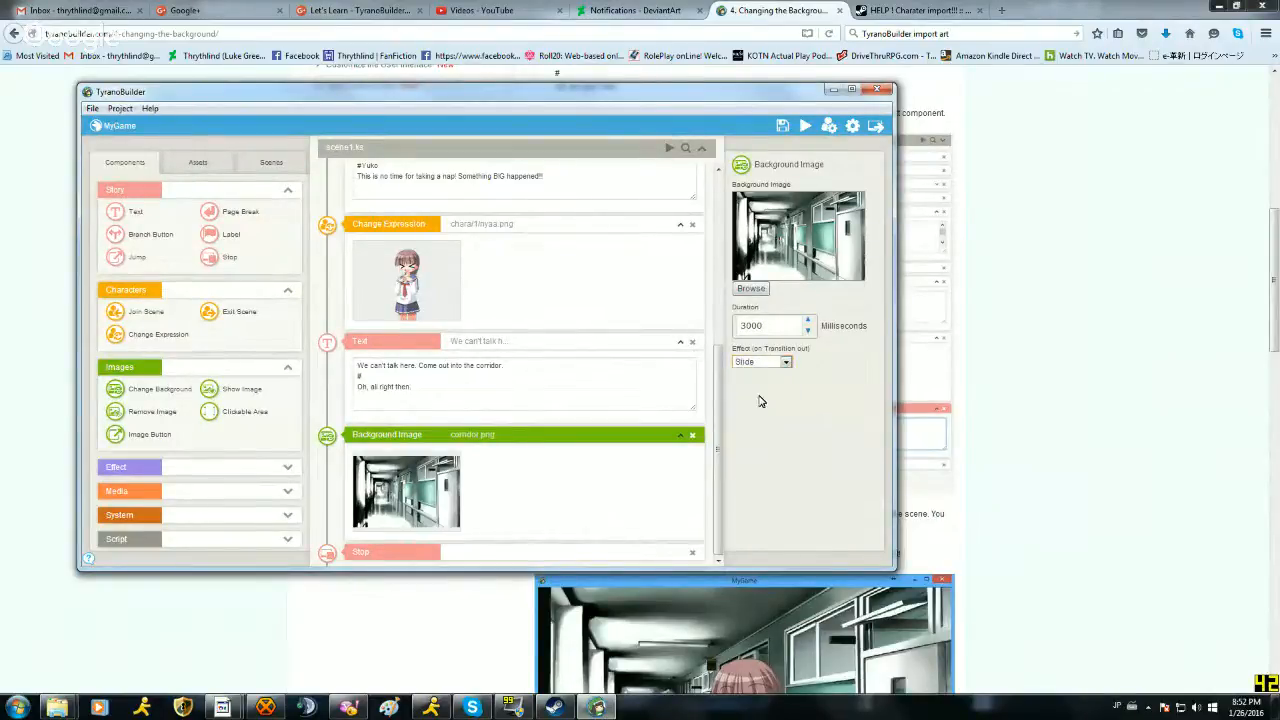
double_click(773, 325)
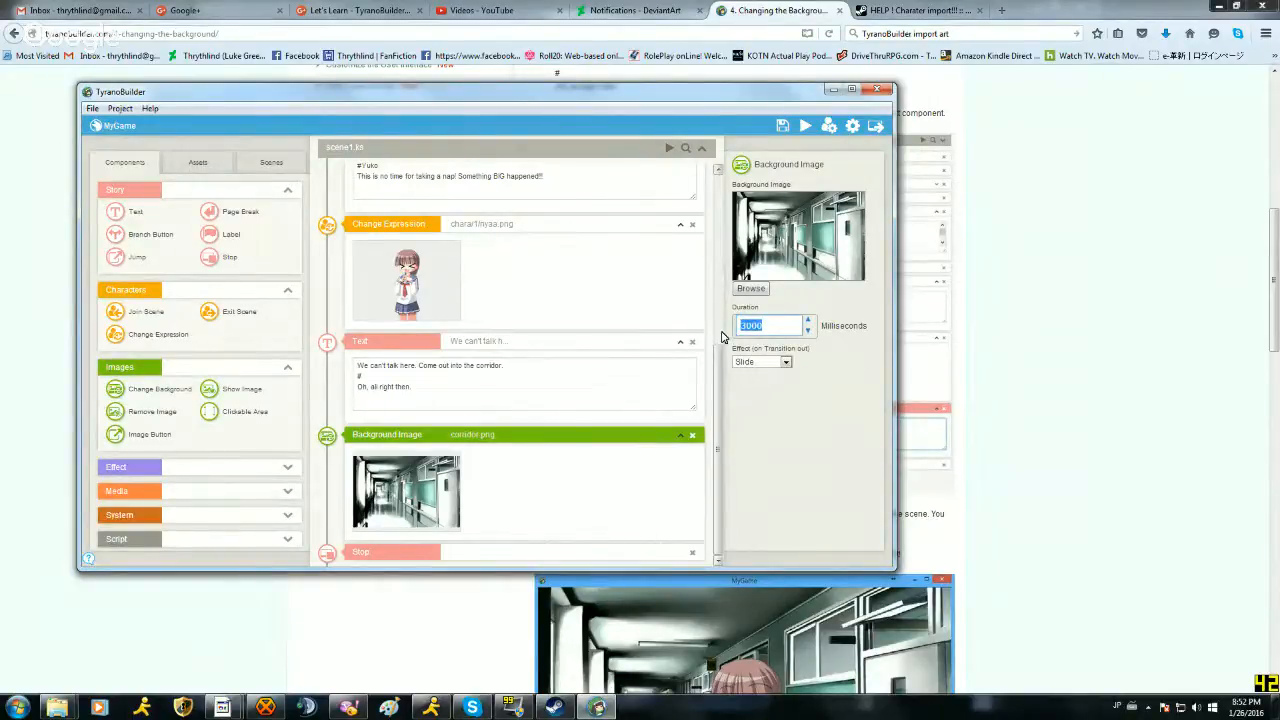
type("15")
left_click(806, 486)
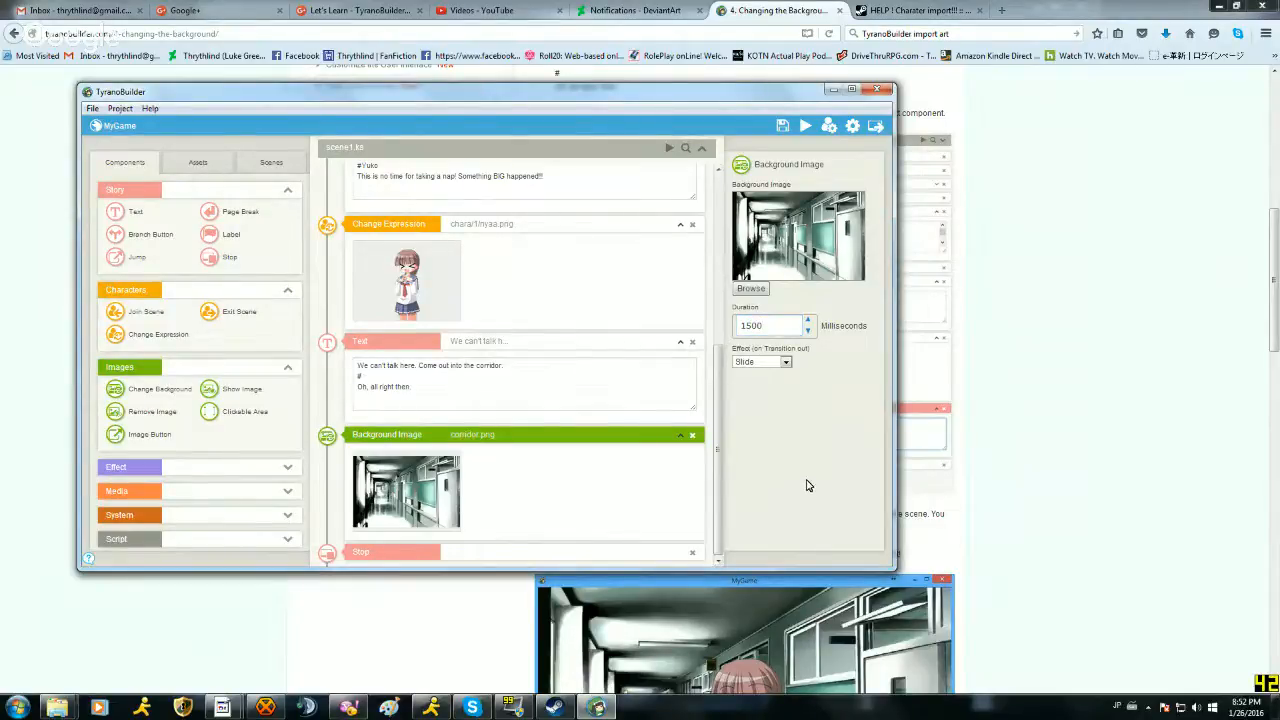
Step: Save the project and launch the game preview
left_click(782, 125)
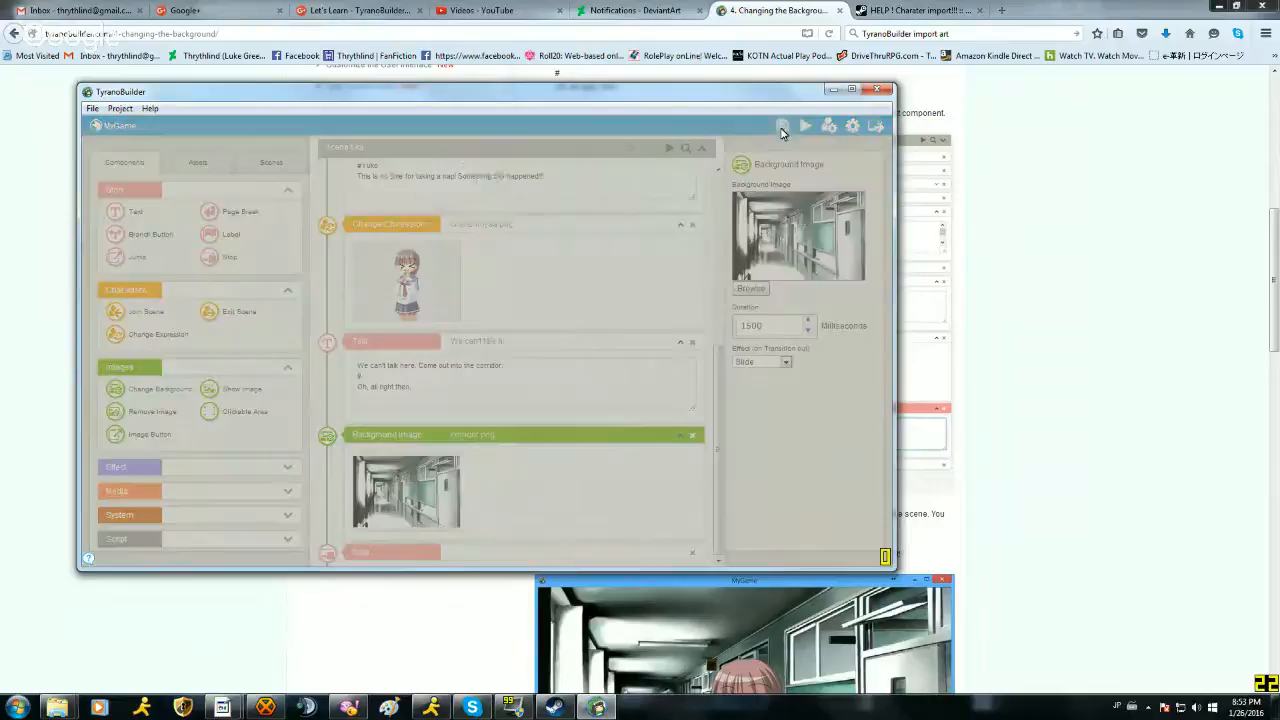
left_click(491, 185)
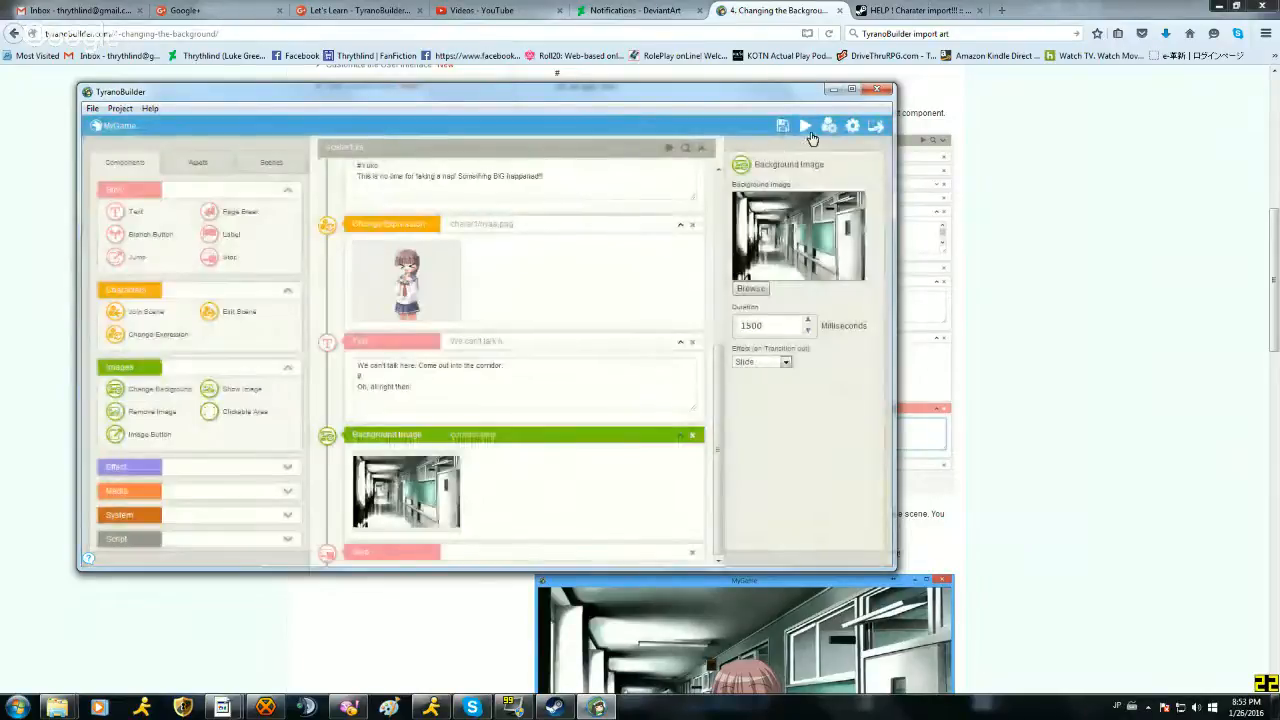
left_click(805, 126)
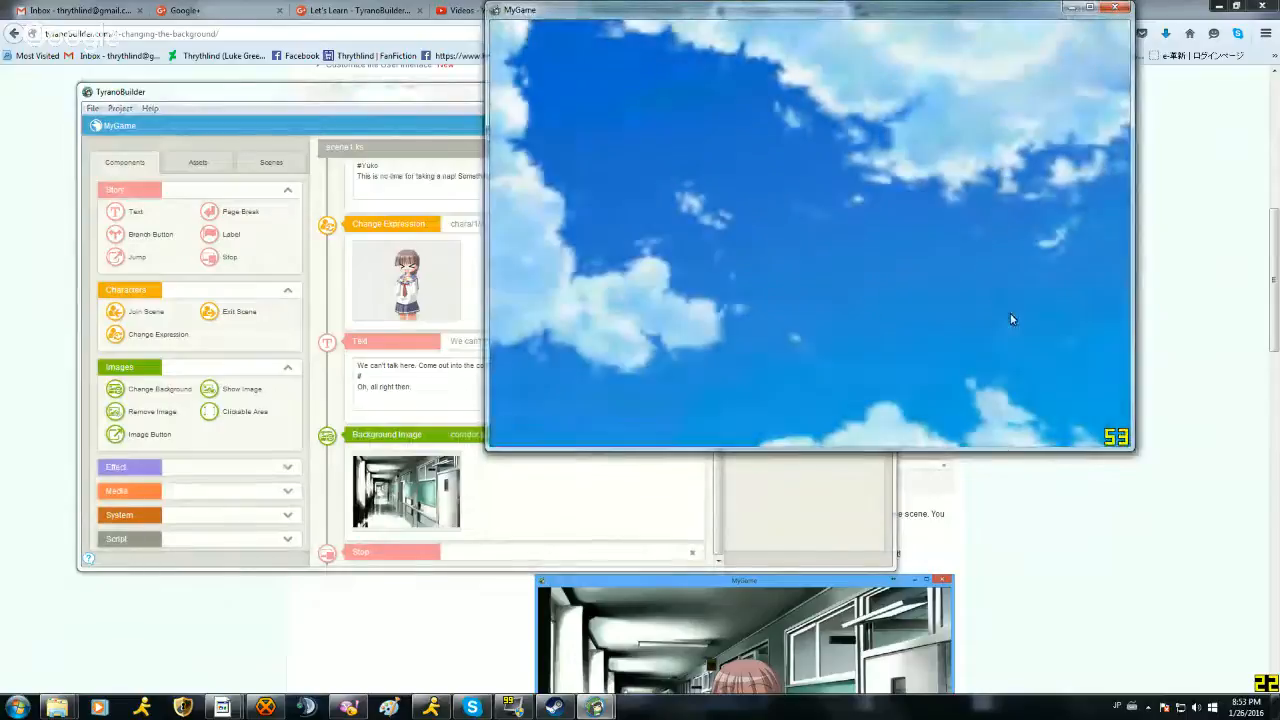
Step: Play through the game preview from the opening classroom dialogue to the corridor background change
left_click(993, 290)
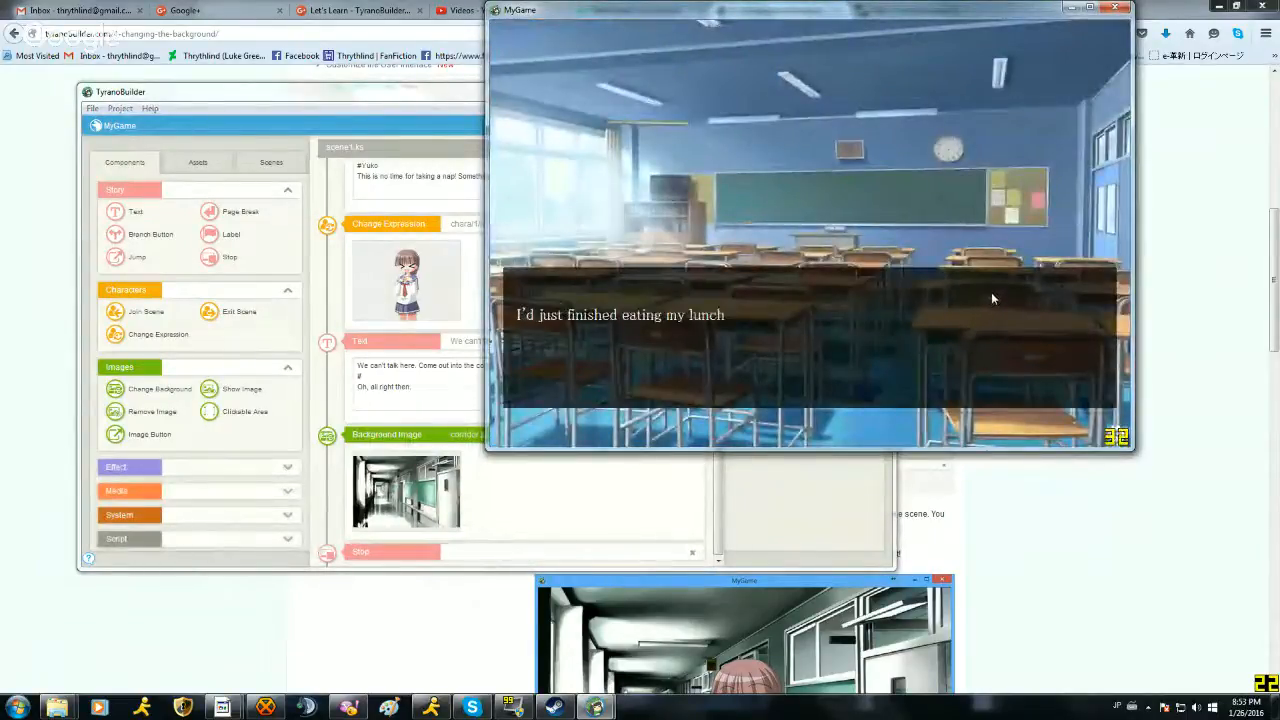
left_click(992, 291)
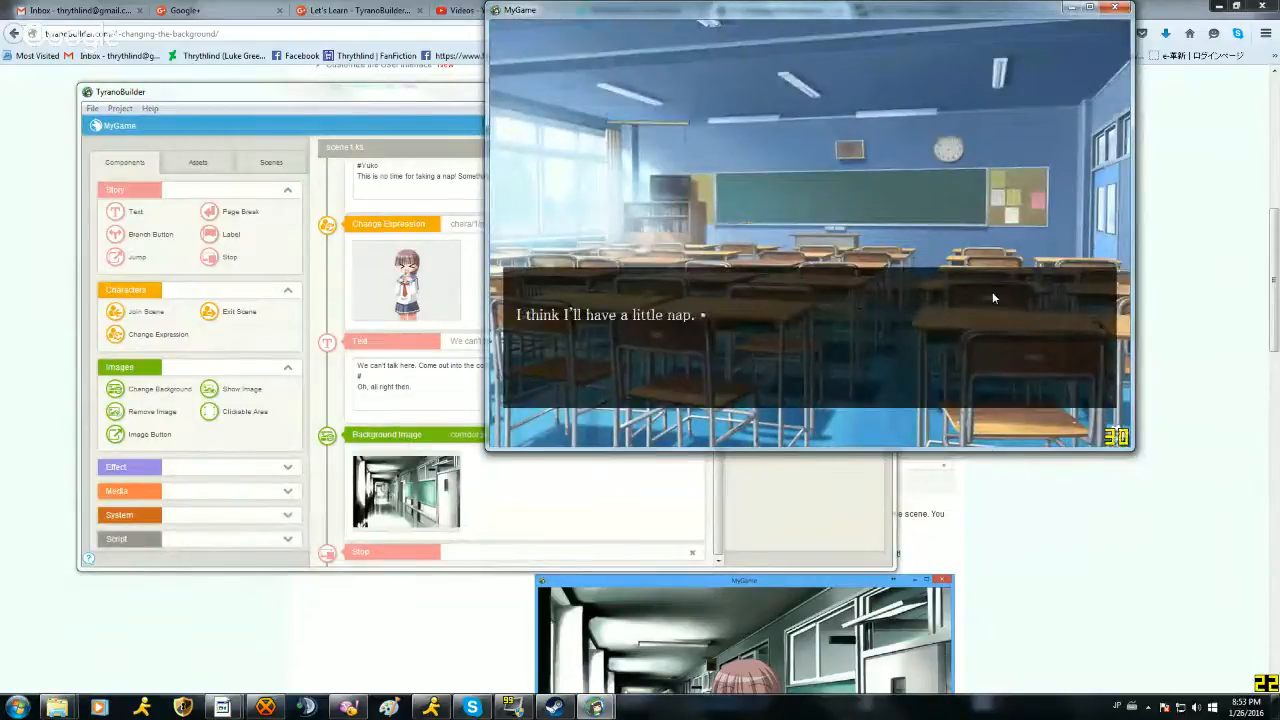
left_click(993, 288)
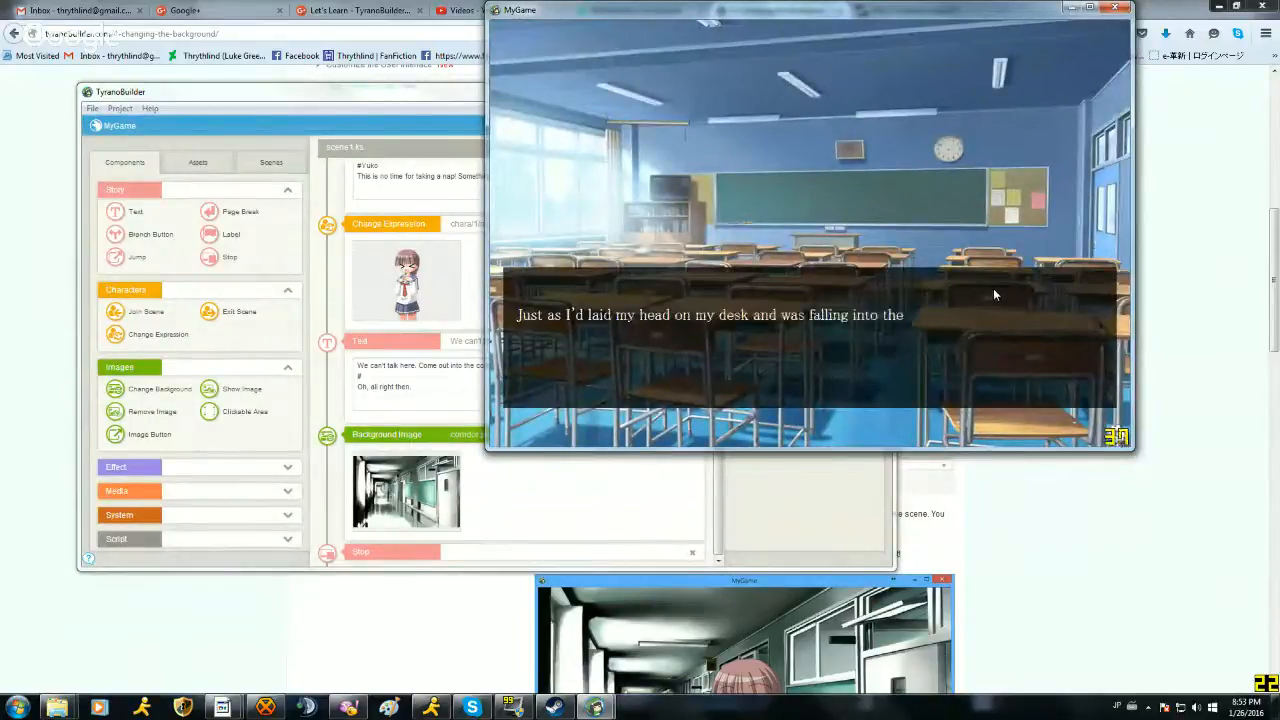
left_click(994, 290)
left_click(994, 290)
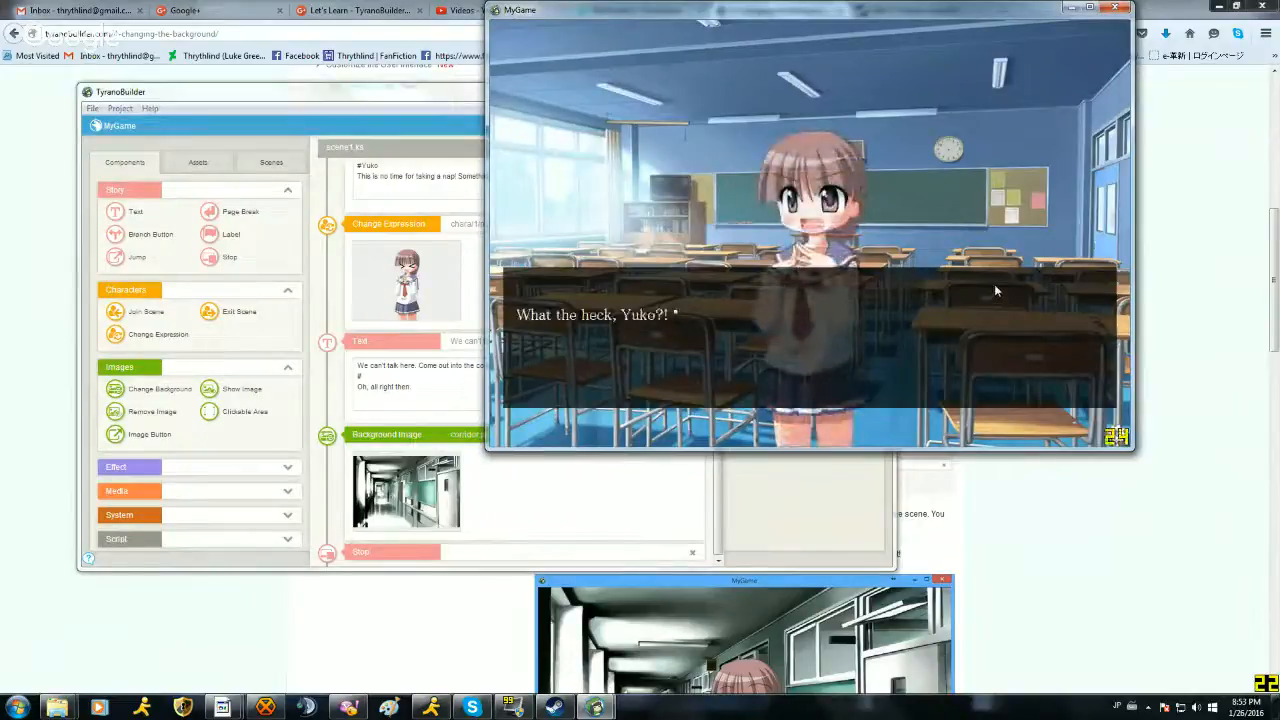
left_click(995, 291)
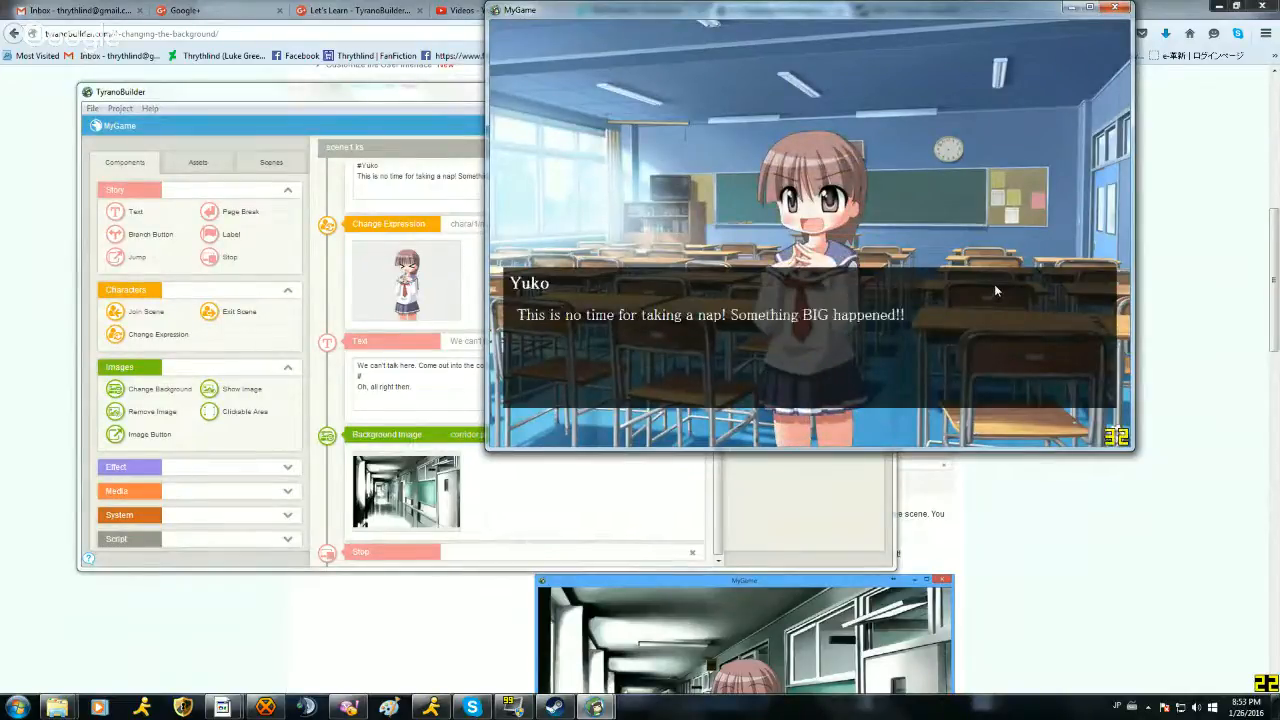
left_click(995, 290)
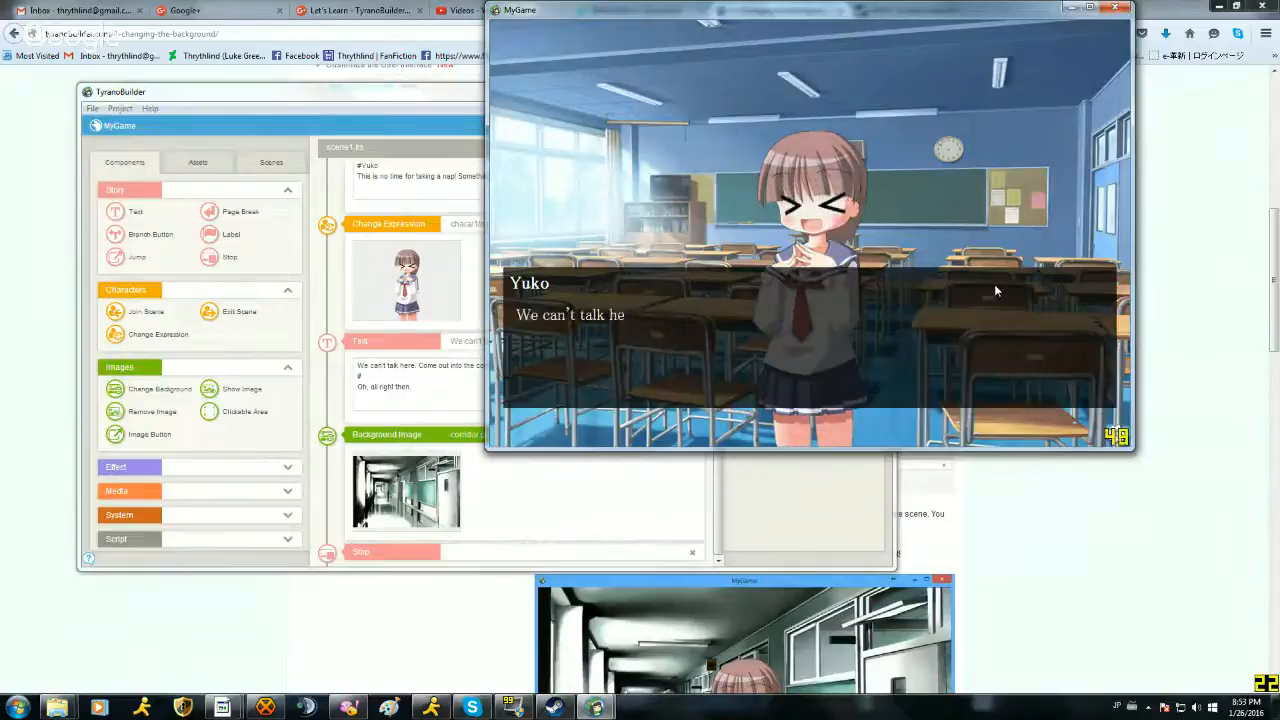
left_click(995, 291)
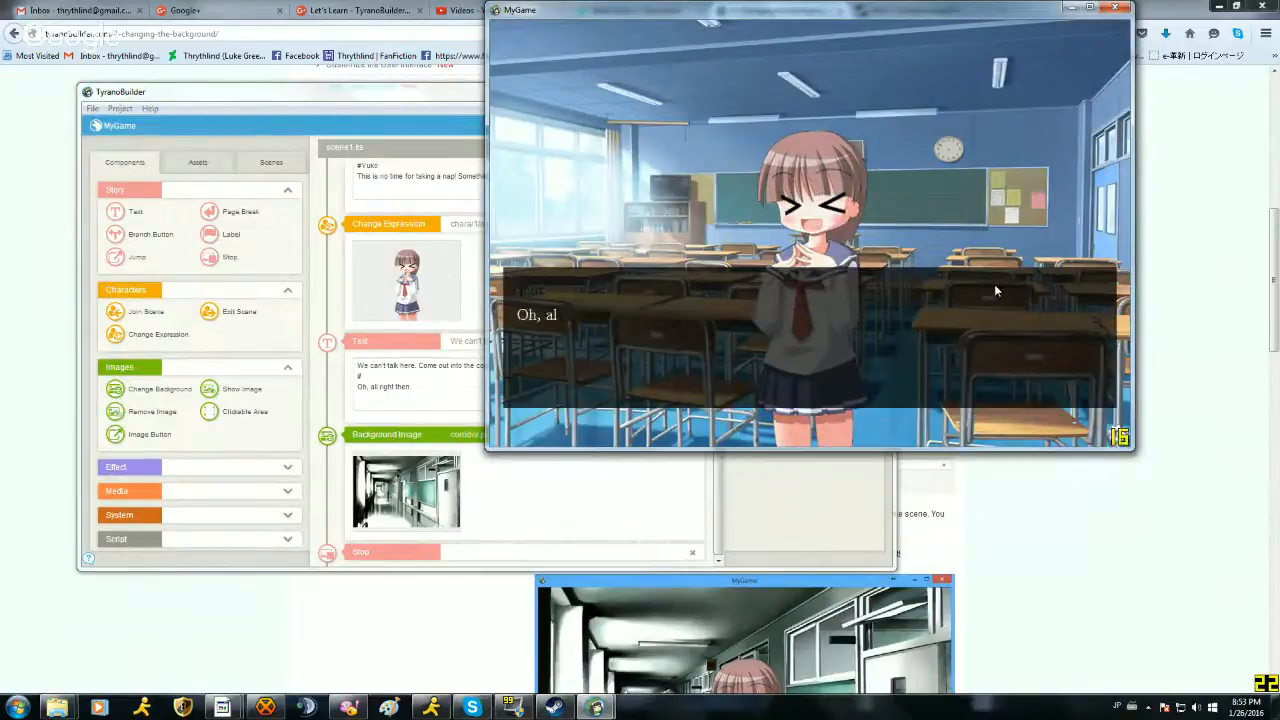
left_click(995, 289)
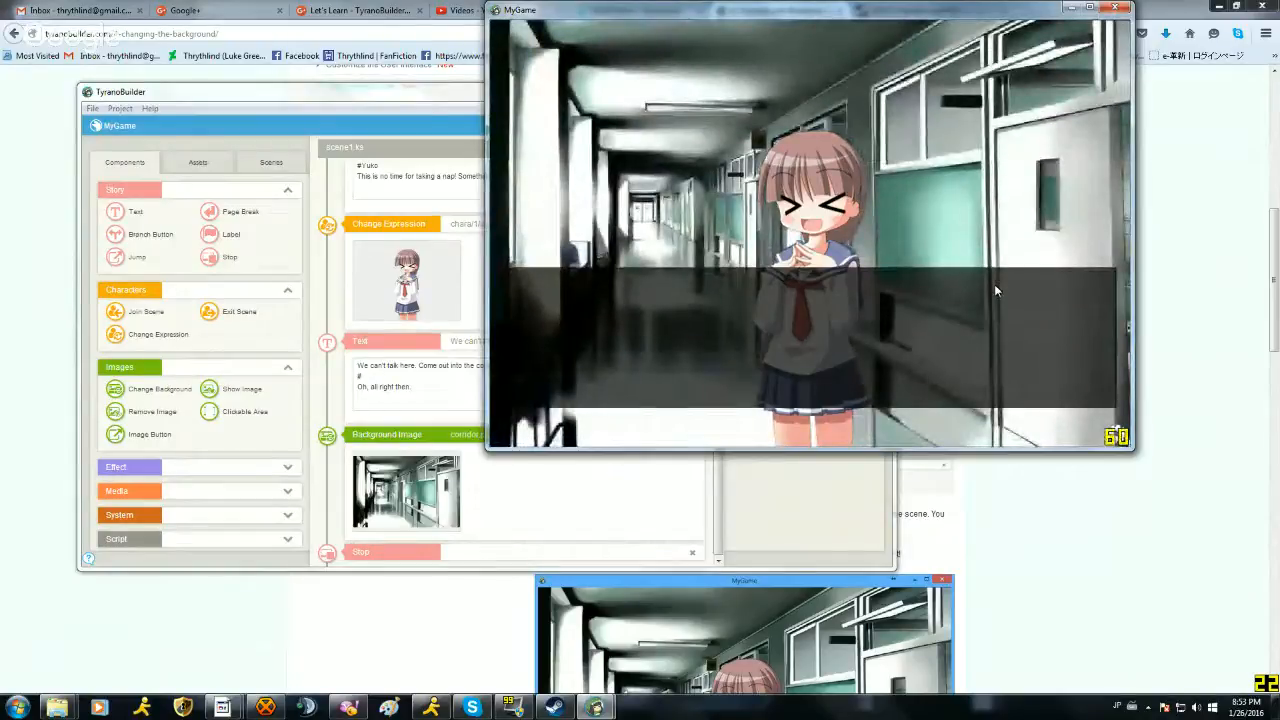
Step: Switch to the browser and read the rest of the background tutorial, covering transition adjustments and the three ways to preview from partway through
left_click(704, 522)
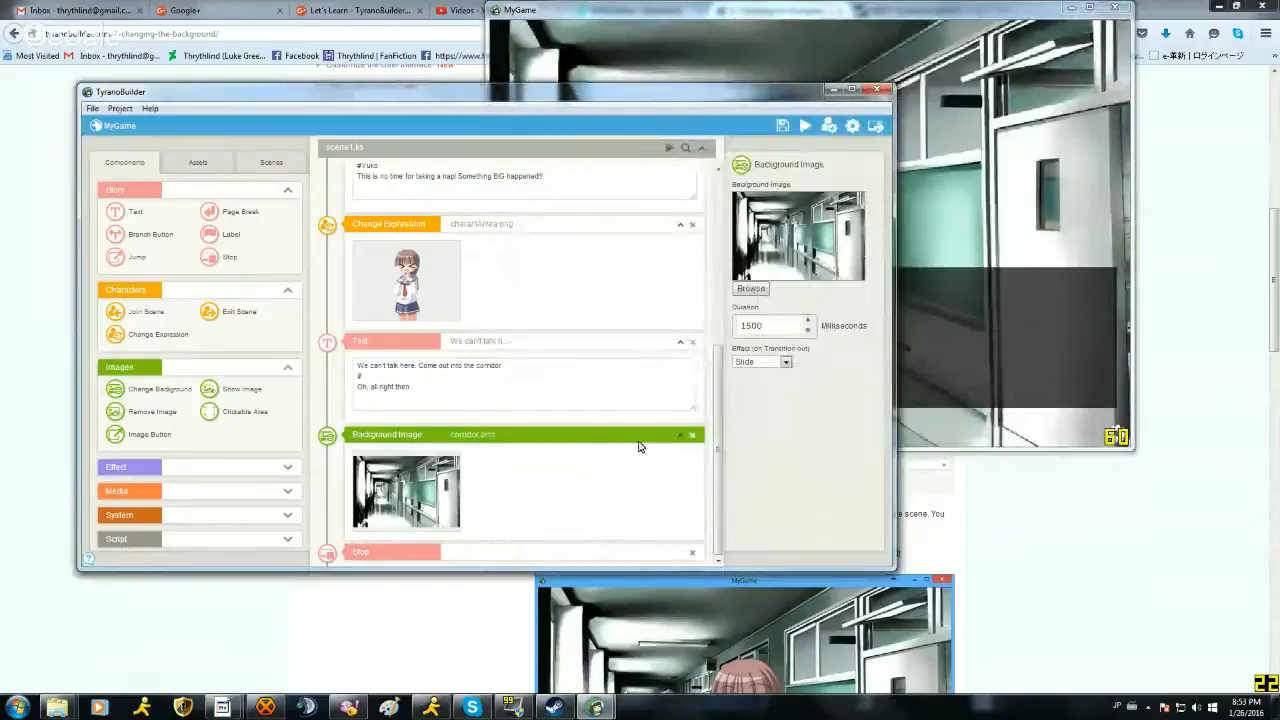
left_click(440, 632)
scroll(545, 486, "down", 10)
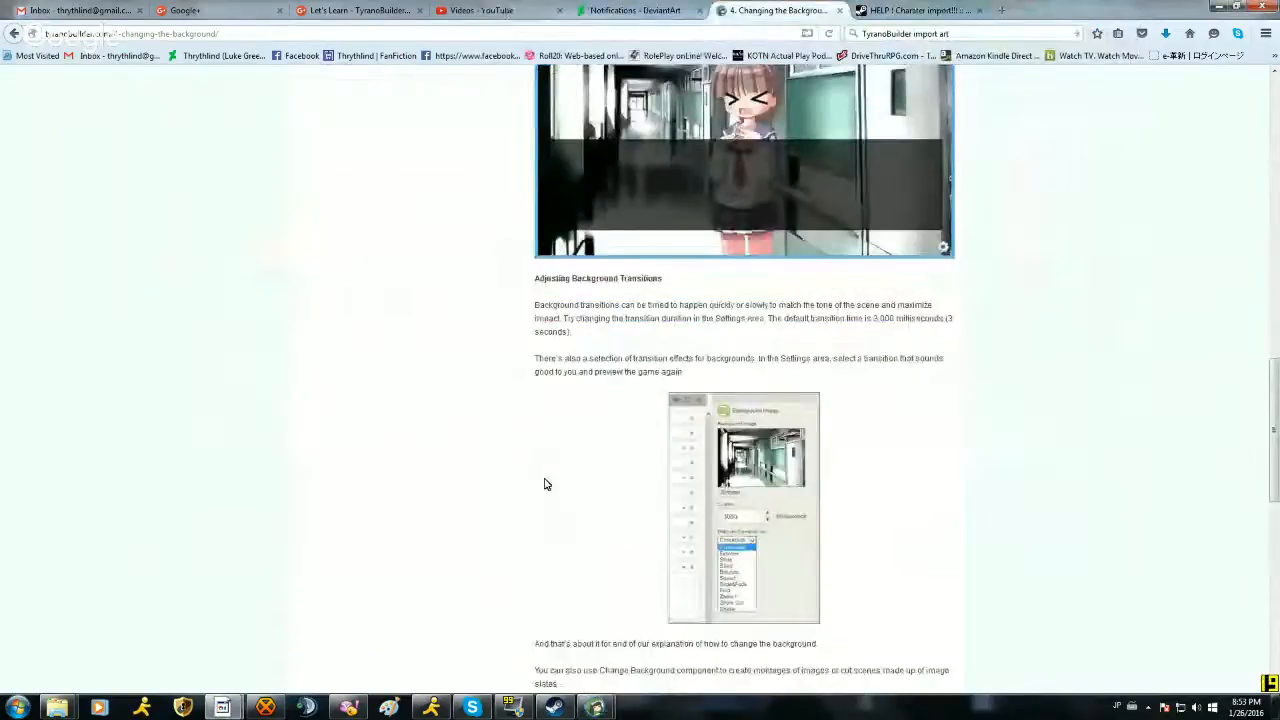
scroll(545, 484, "down", 8)
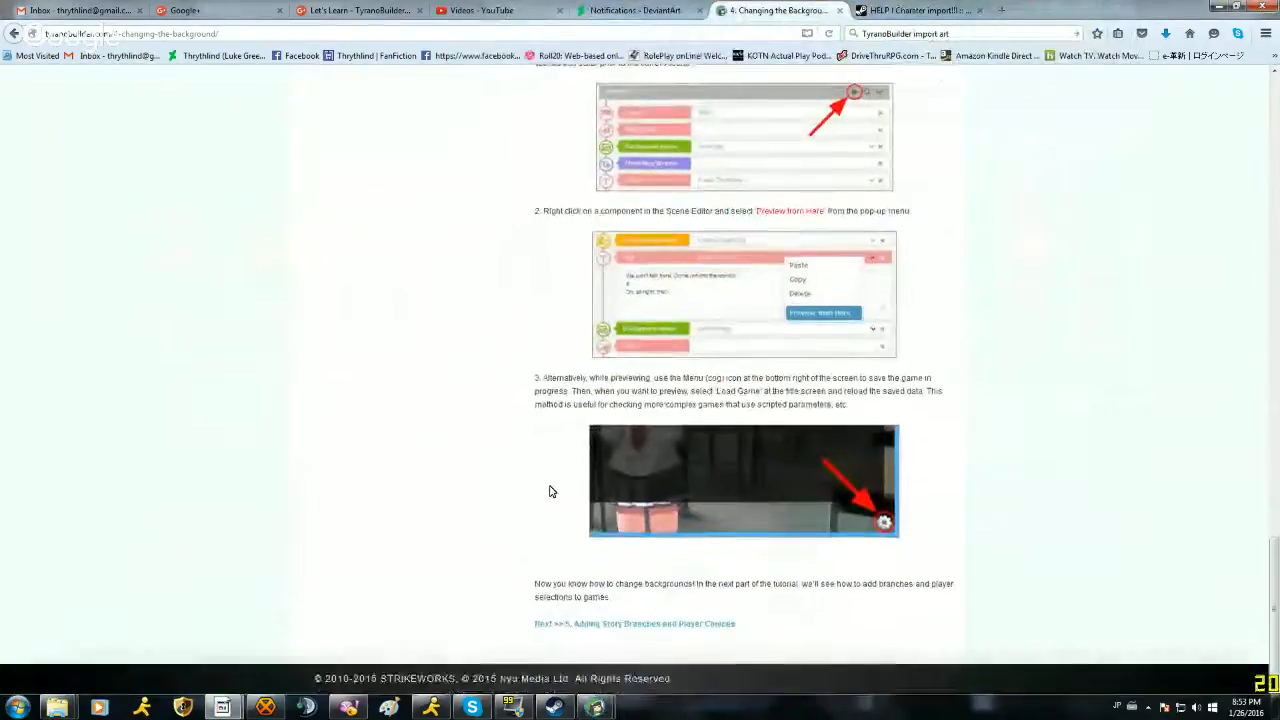
scroll(549, 491, "up", 8)
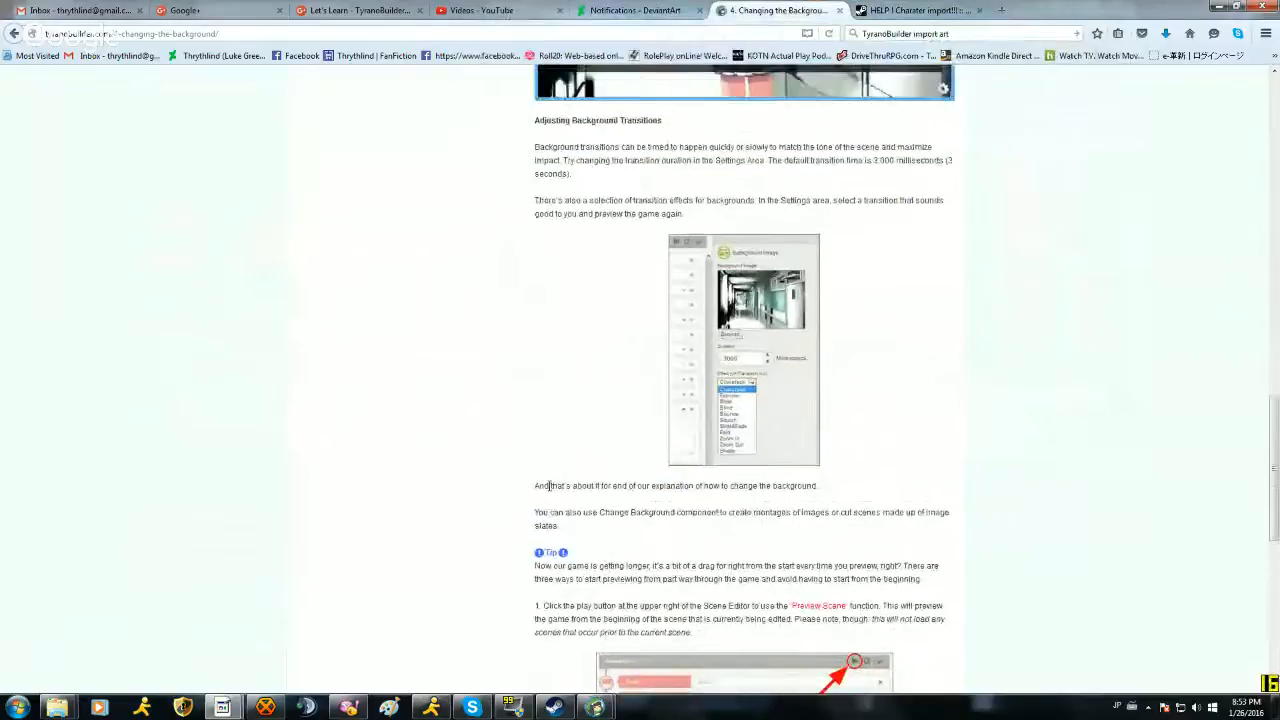
scroll(548, 487, "down", 4)
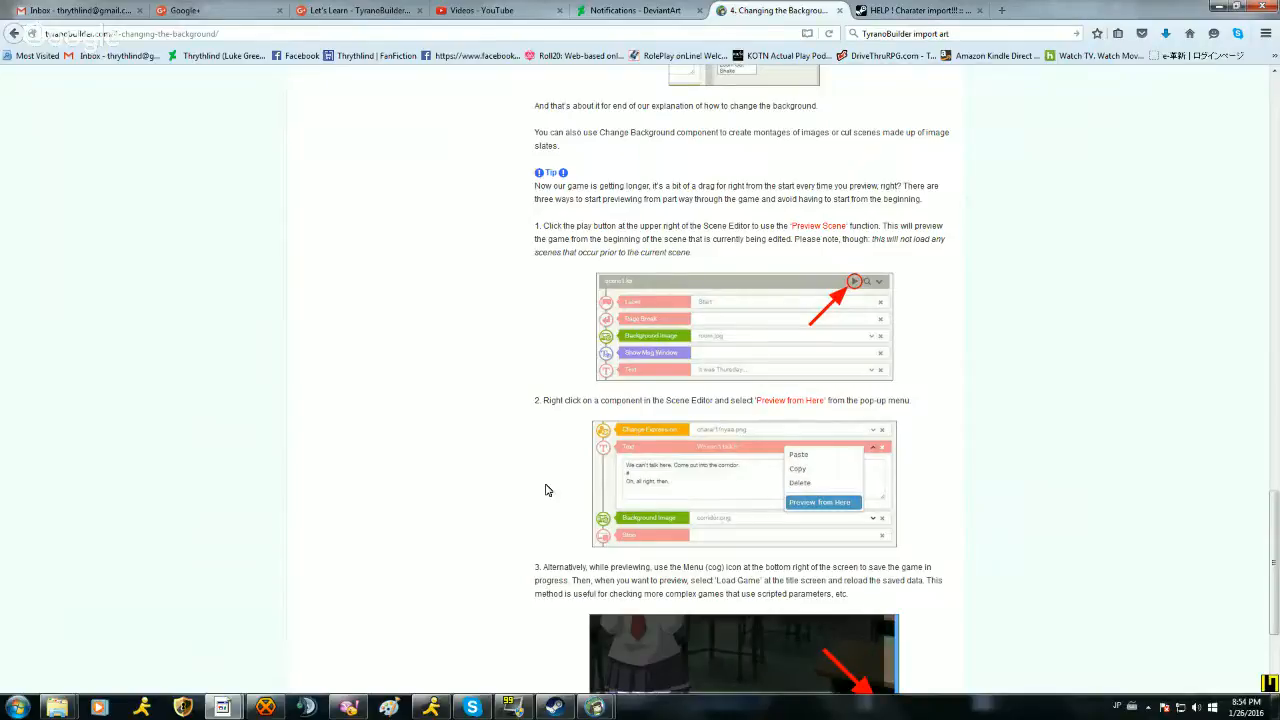
scroll(523, 523, "down", 3)
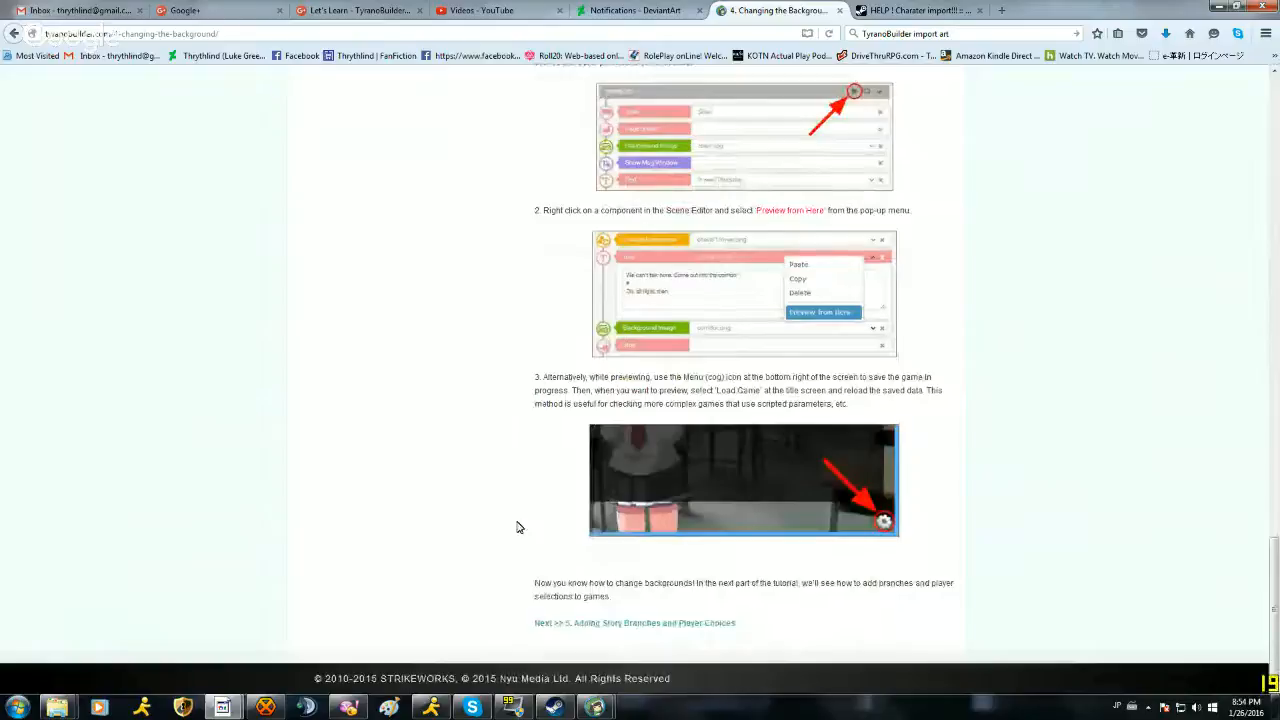
mouse_move(596, 707)
left_click(690, 633)
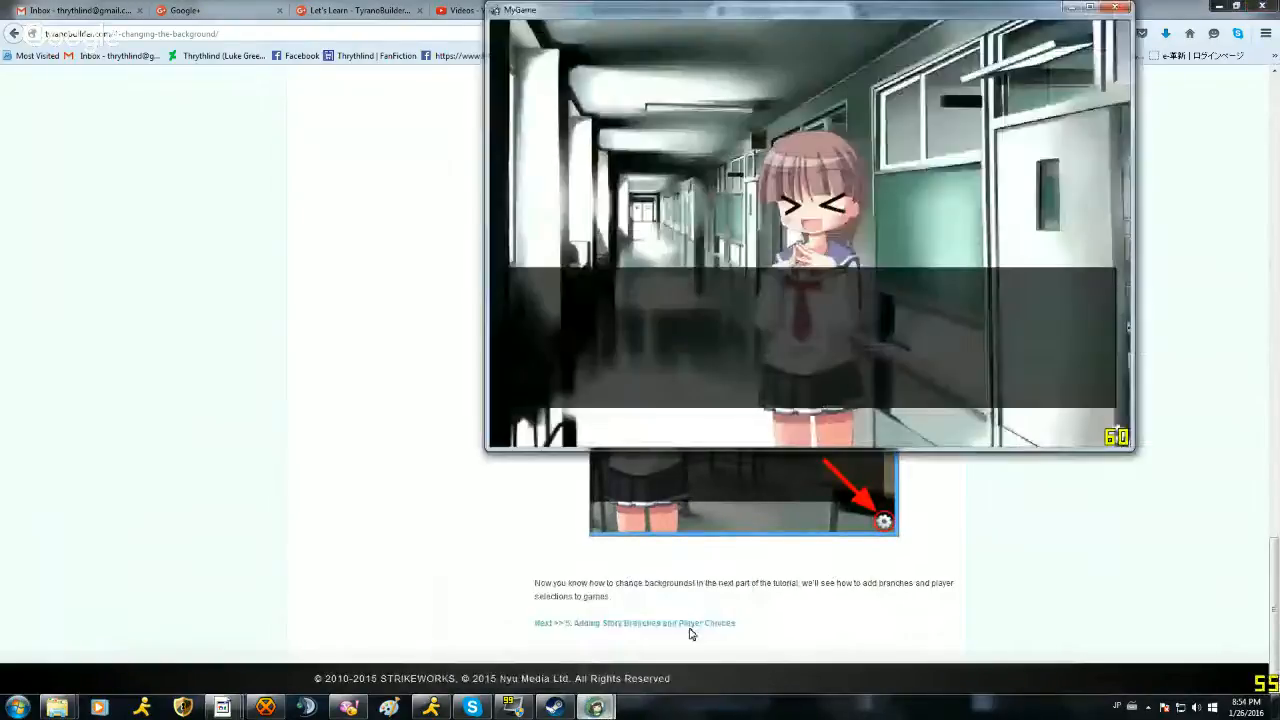
left_click(1080, 547)
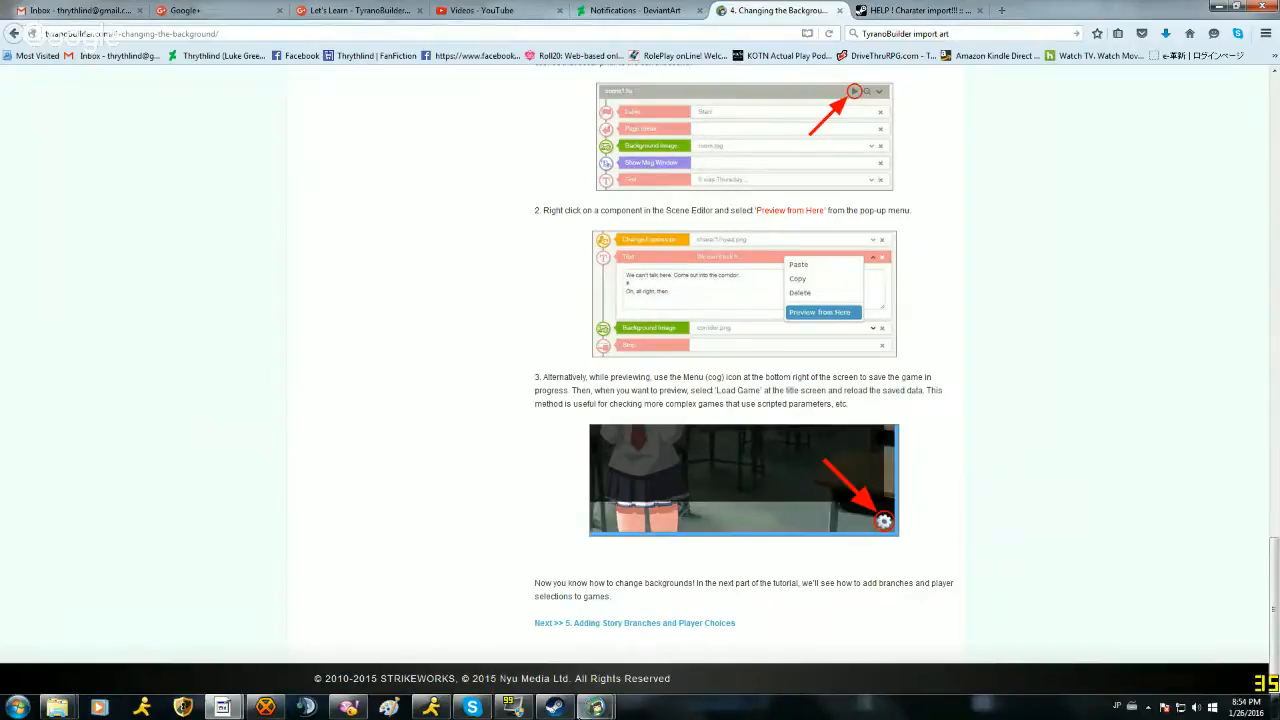
Step: Close the running game preview, switch to TyranoBuilder and save the project
mouse_move(595, 707)
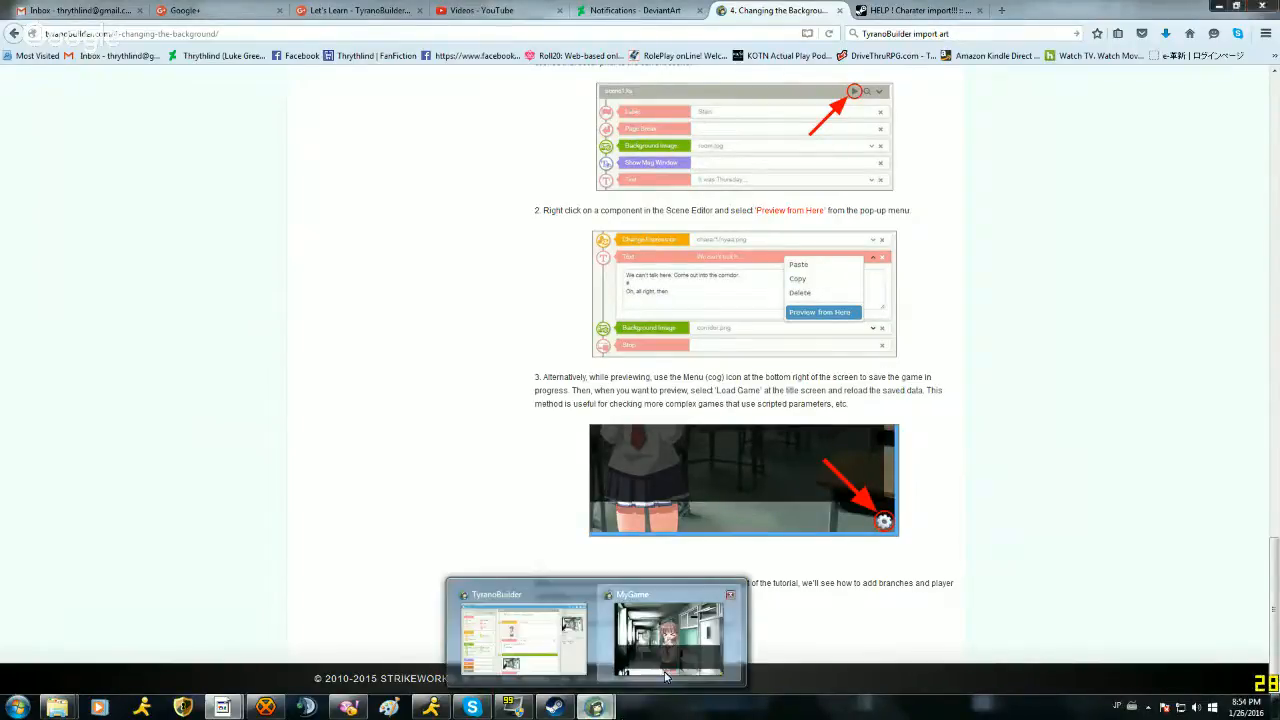
left_click(657, 628)
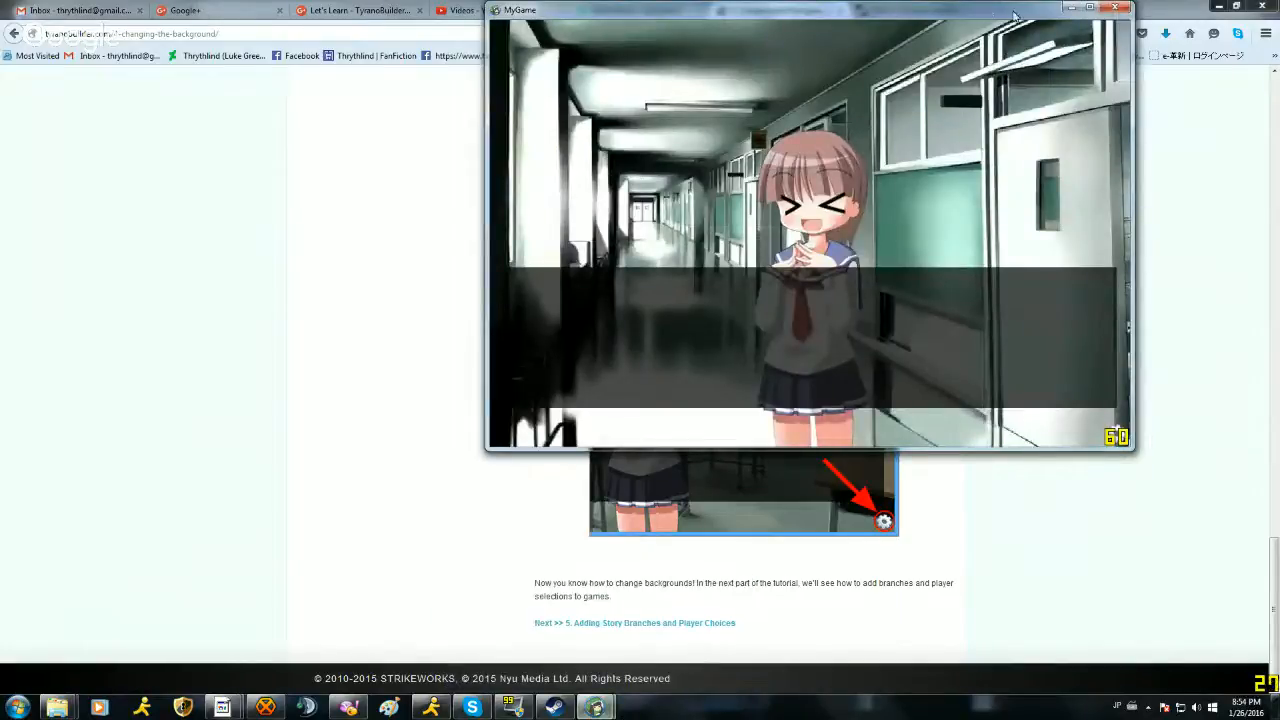
left_click(1124, 10)
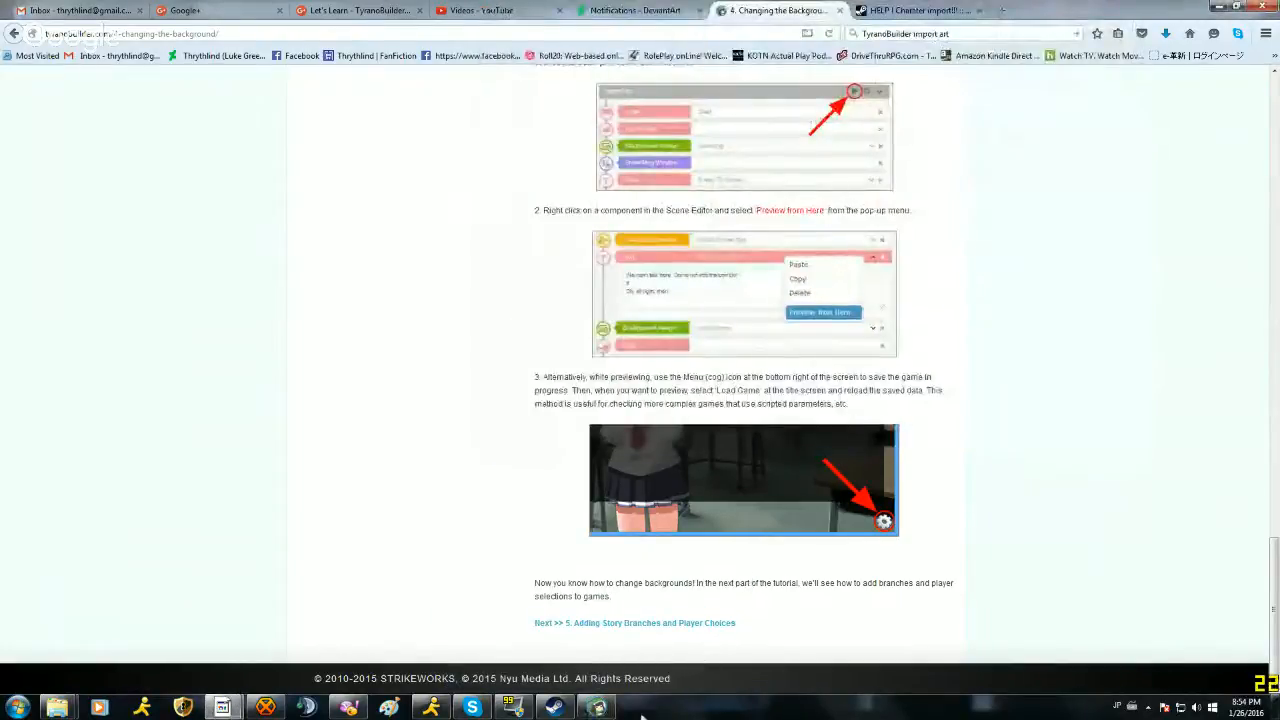
left_click(608, 709)
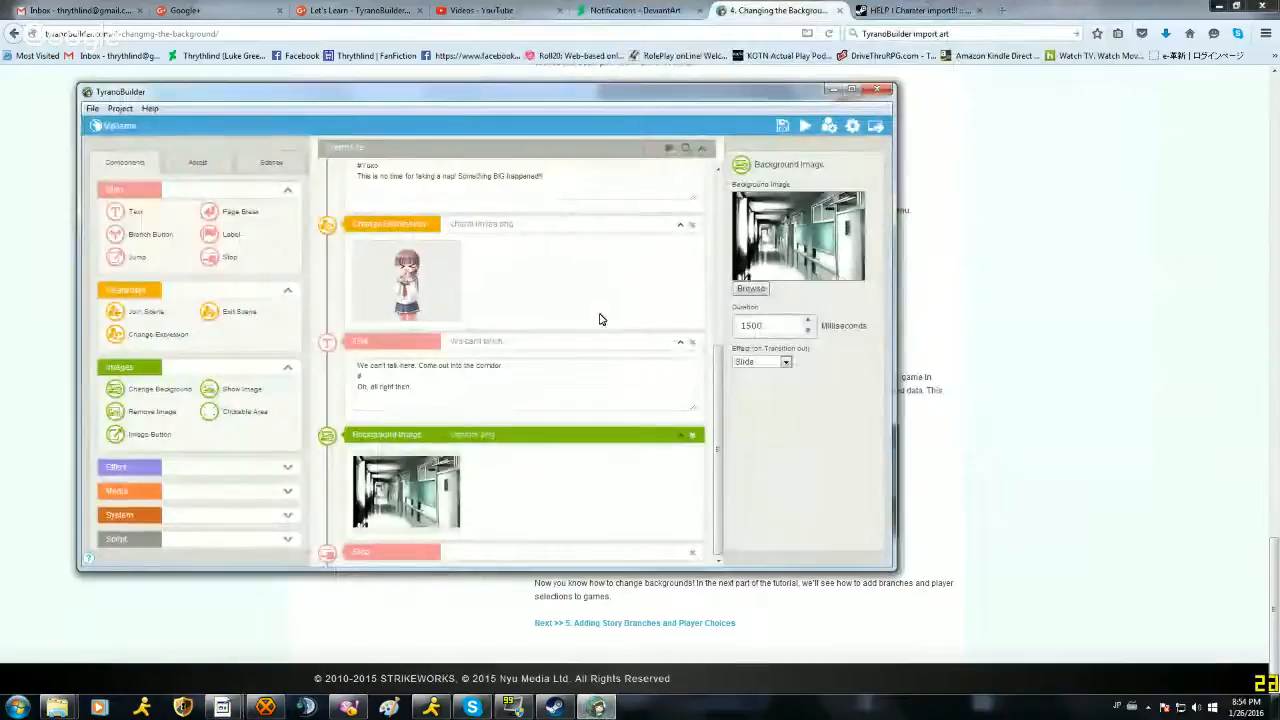
left_click(786, 128)
Step: Preview the game from the "We can't talk here" Text component, play to the corridor background, and close the preview
left_click(488, 177)
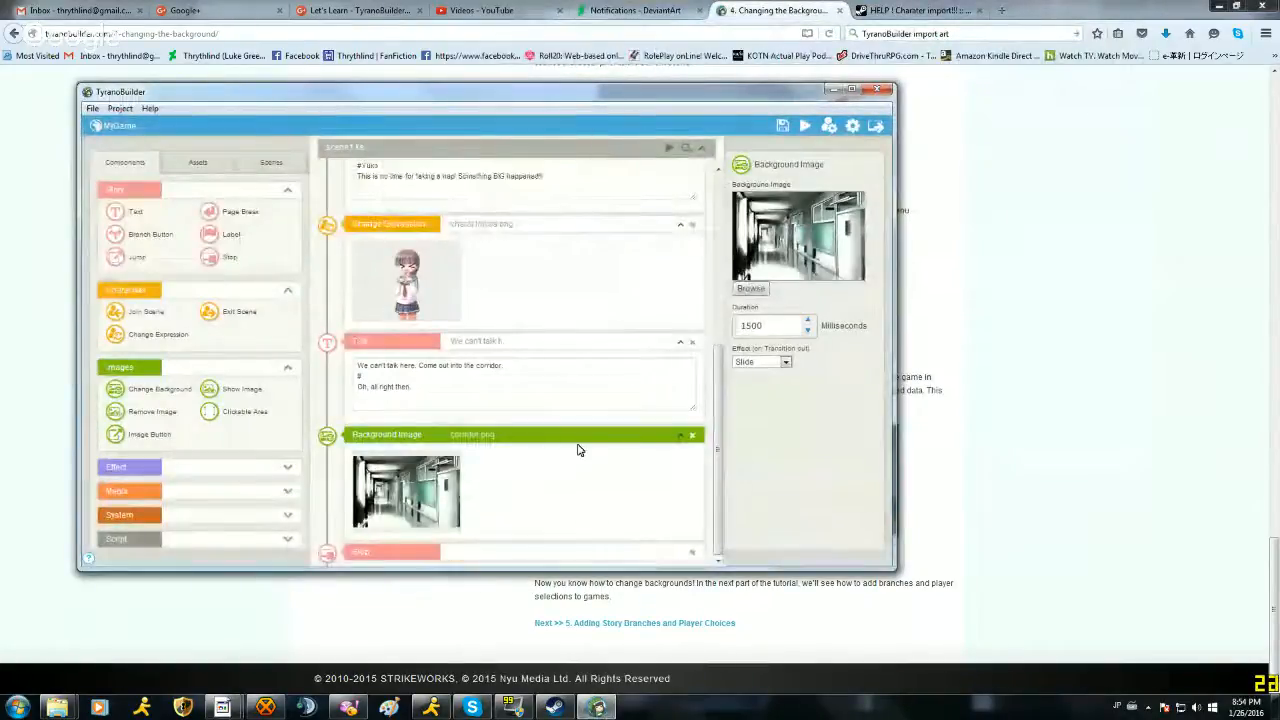
right_click(516, 345)
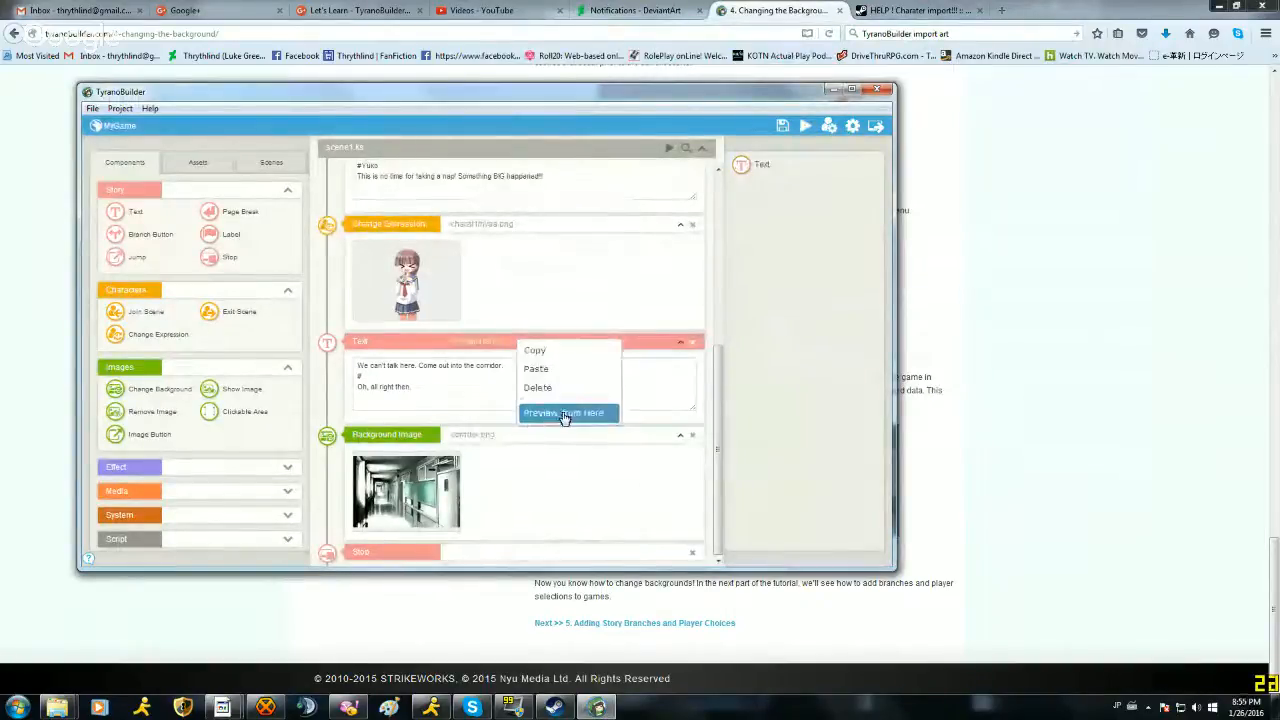
left_click(565, 413)
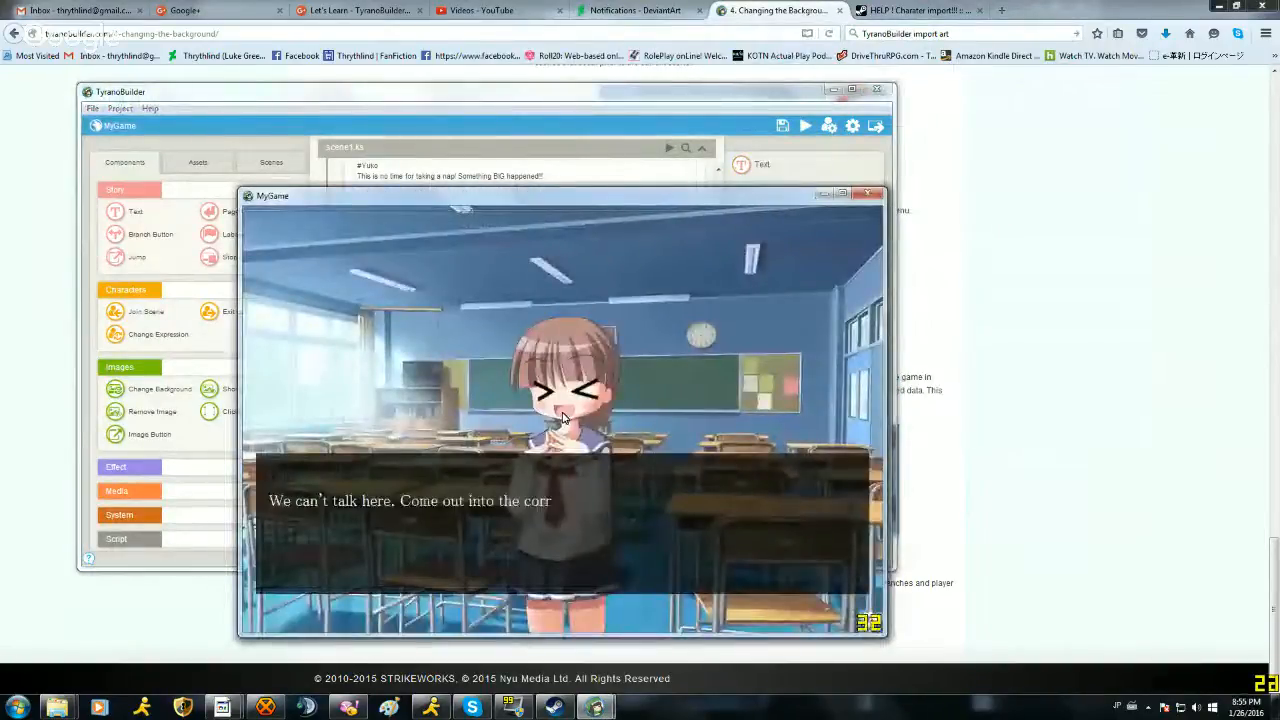
left_click(568, 418)
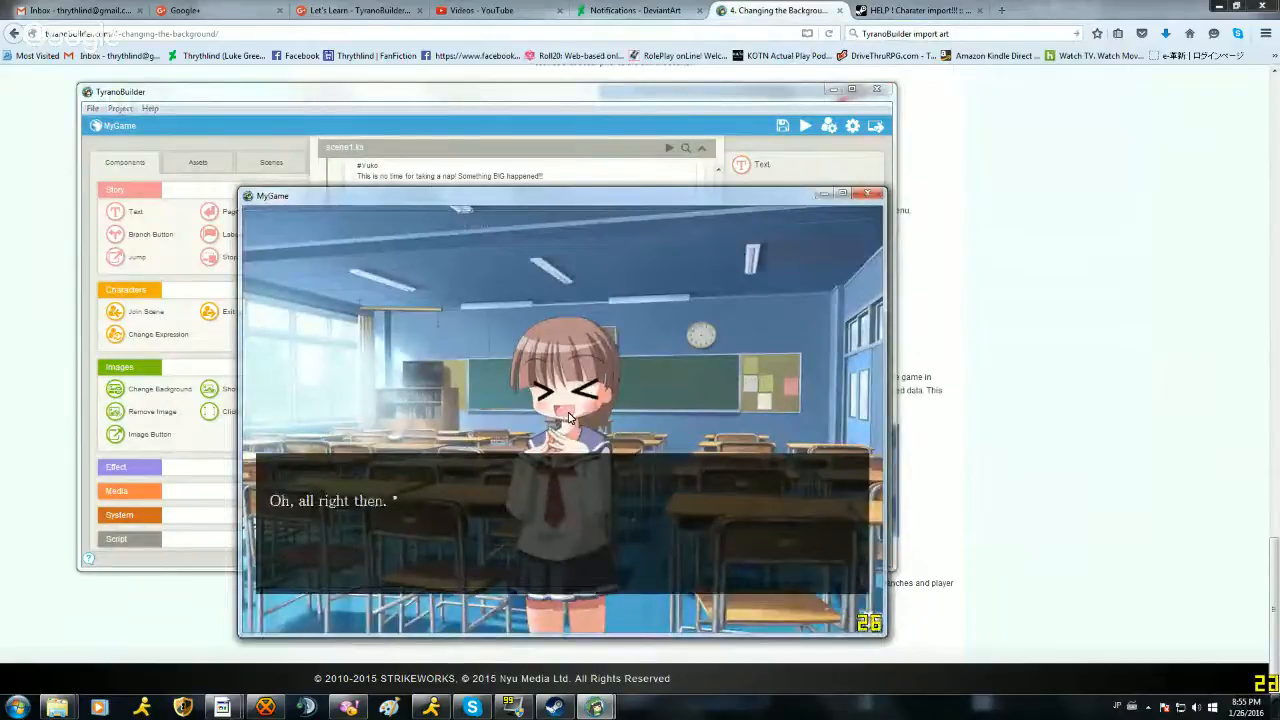
left_click(568, 418)
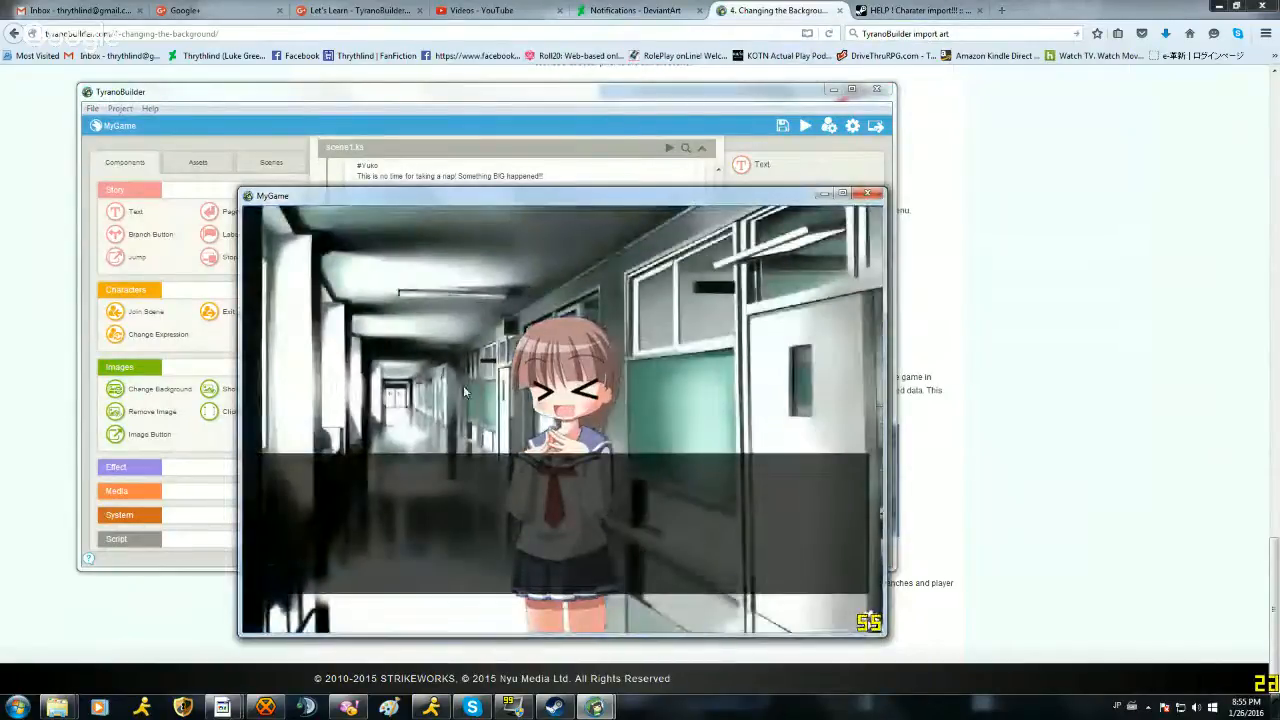
left_click(866, 195)
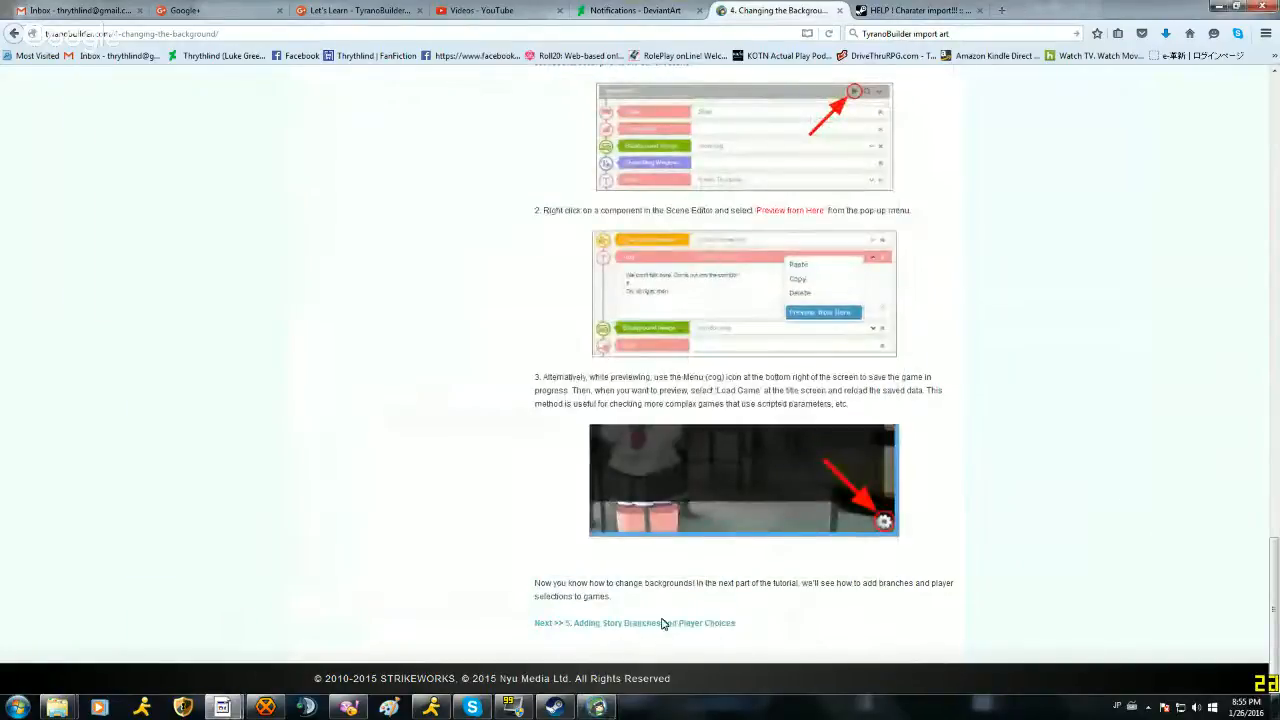
Step: Open the next tutorial section, "5. Adding Story Branches and Player Choices", and read its opening instructions
left_click(659, 627)
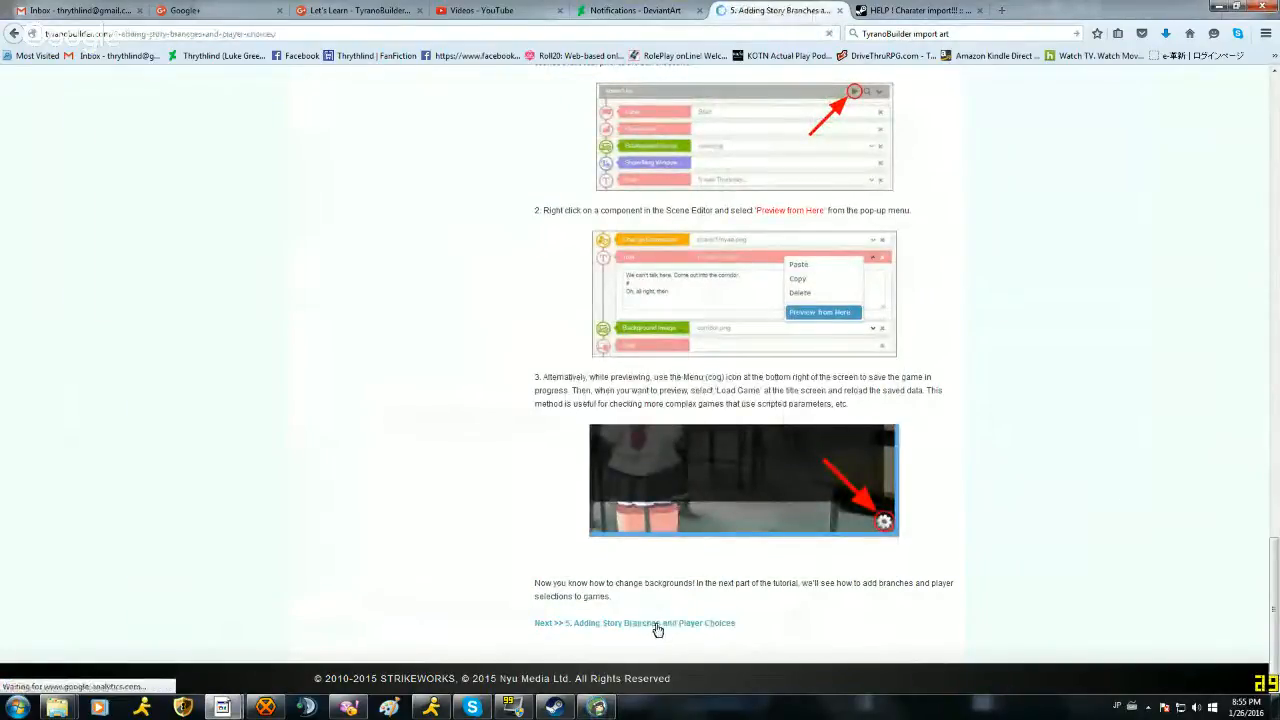
scroll(754, 378, "down", 4)
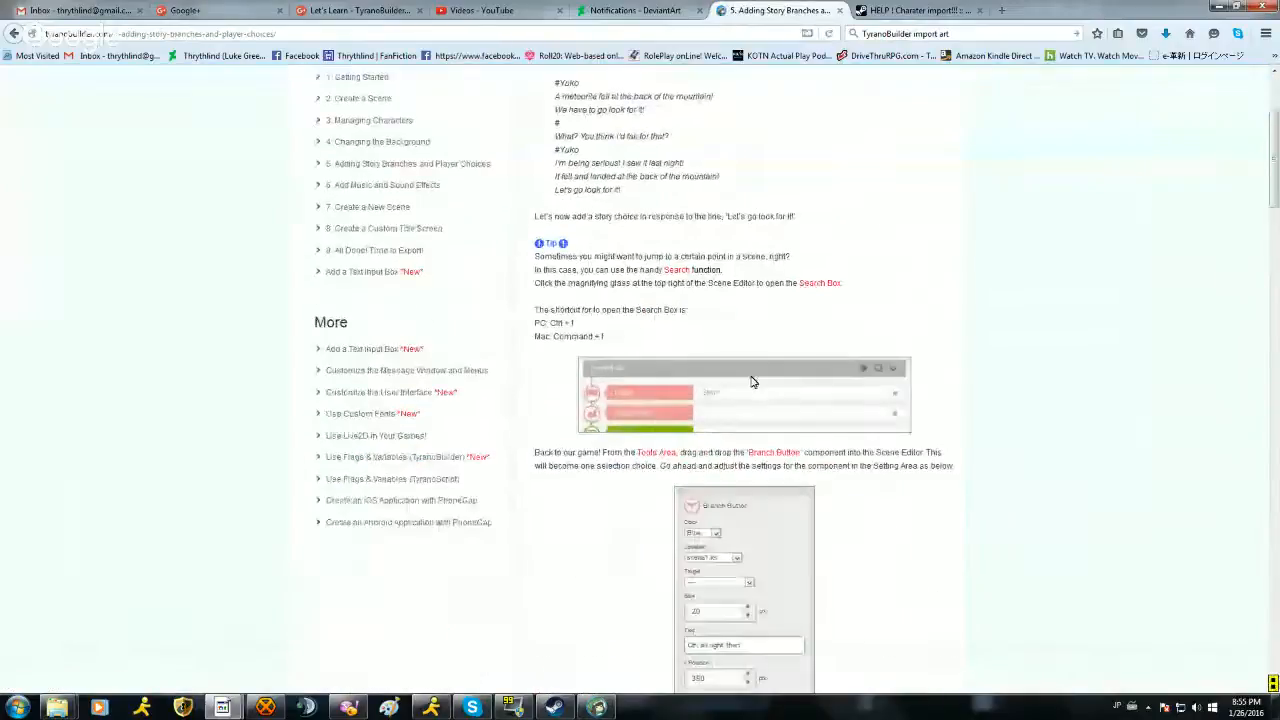
scroll(754, 370, "up", 2)
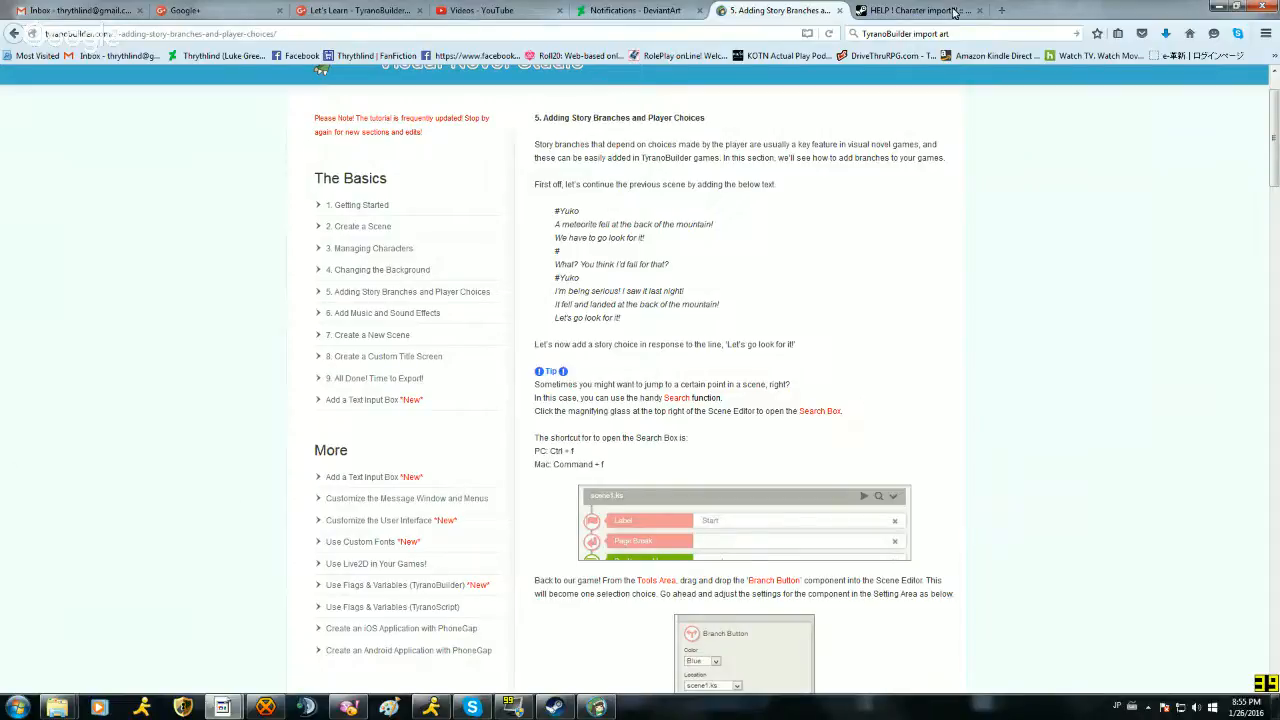
Step: Restore the browser to a smaller window and place the TyranoBuilder window beside it so the tutorial text stays visible
left_click(1238, 7)
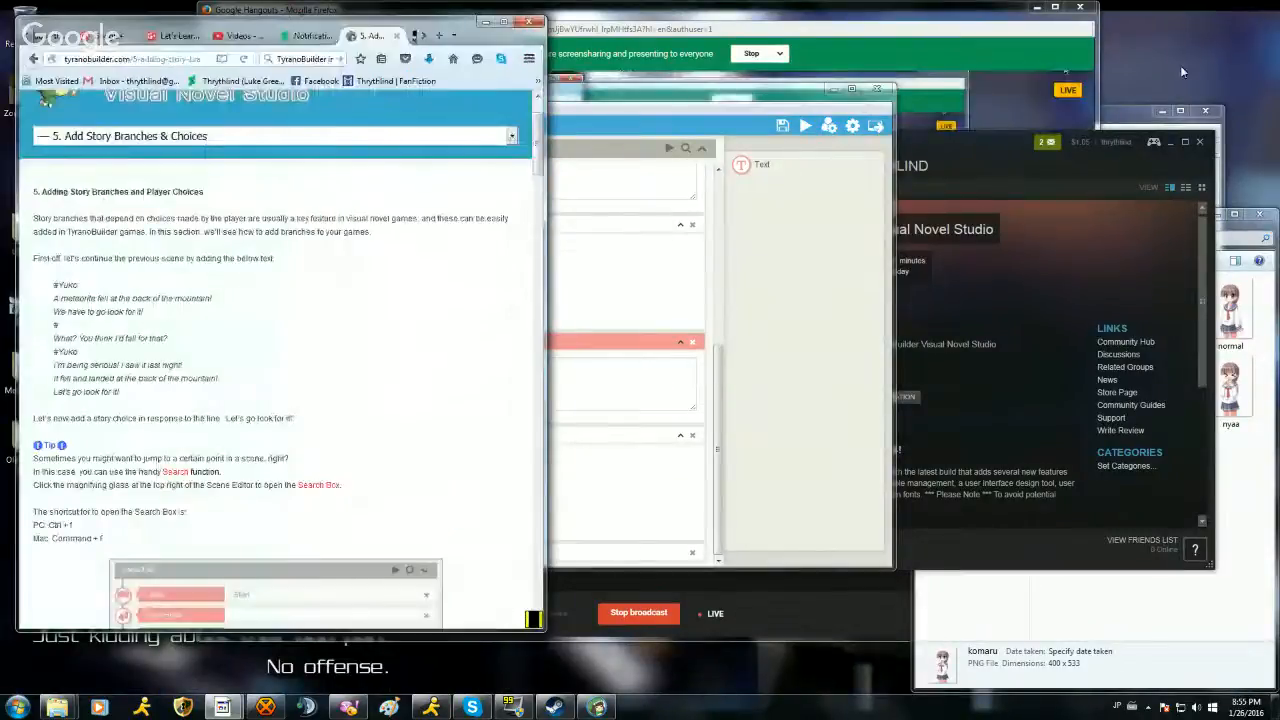
left_click(781, 349)
left_click_drag(555, 98, 936, 60)
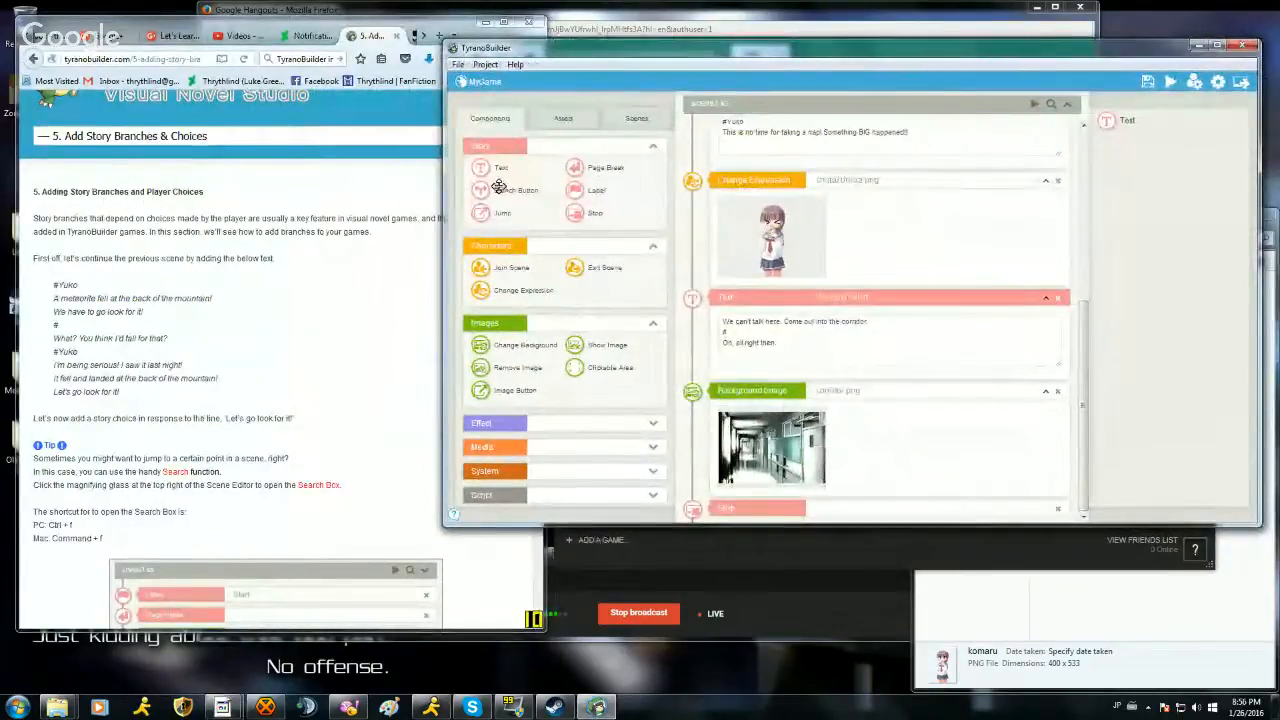
Step: Add a Text component between the corridor background and Stop, and collapse all components in scene1.ks
left_click_drag(494, 169, 792, 512)
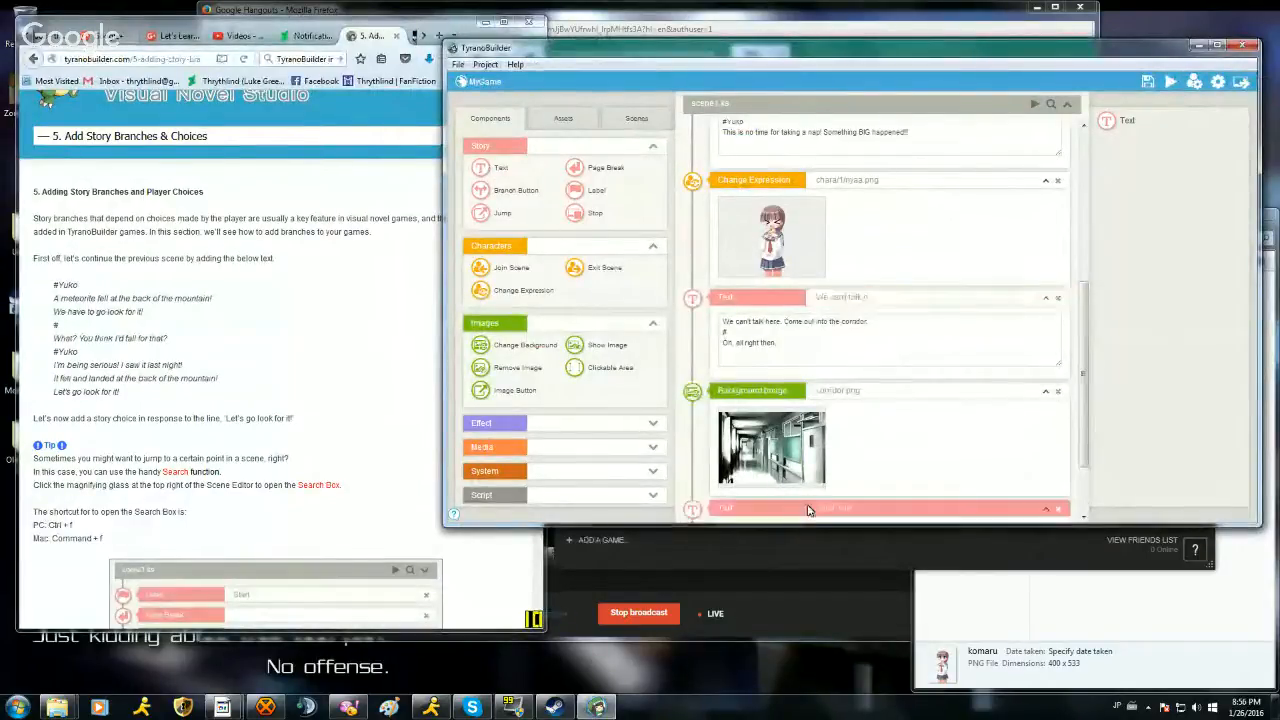
left_click(336, 372)
scroll(330, 380, "down", 6)
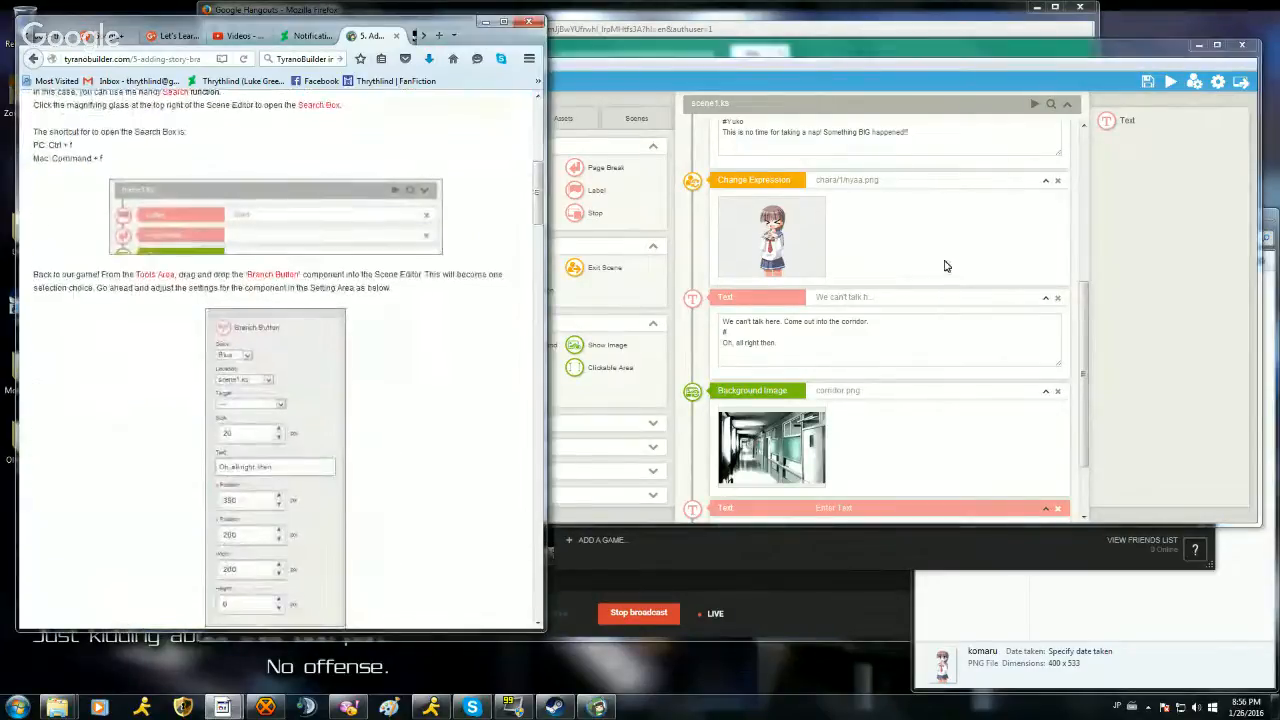
left_click(944, 265)
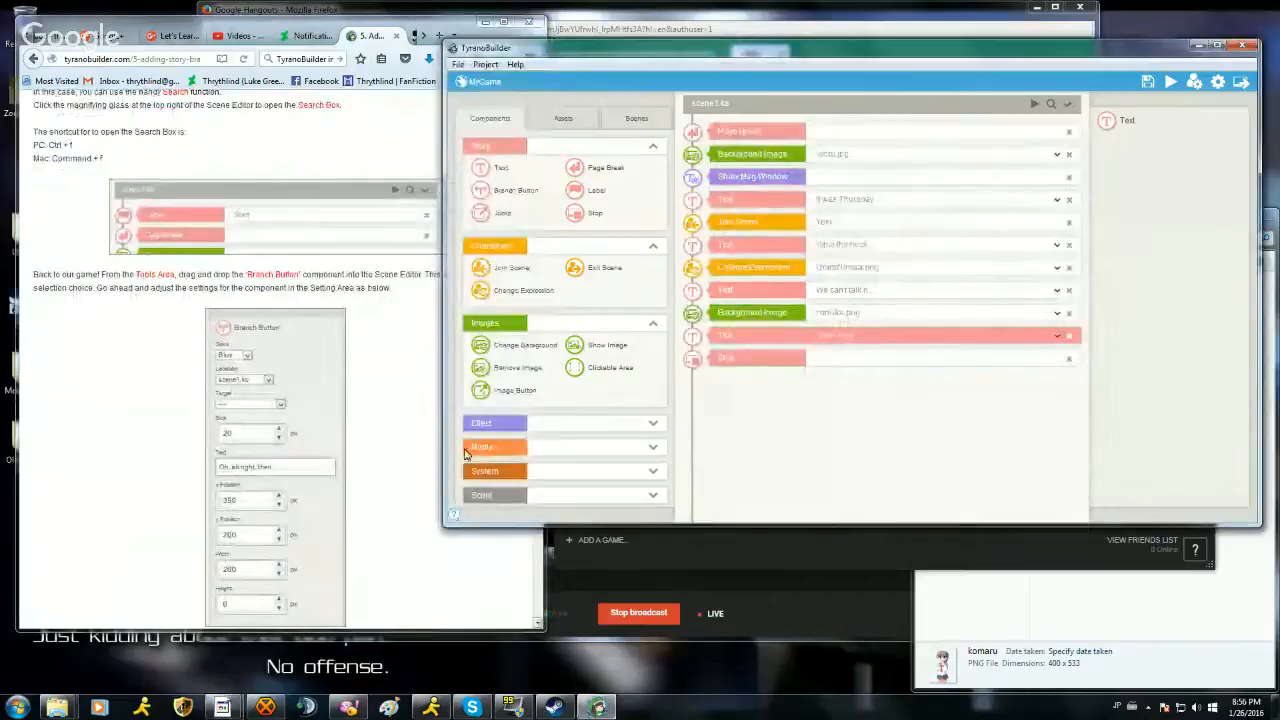
left_click(132, 351)
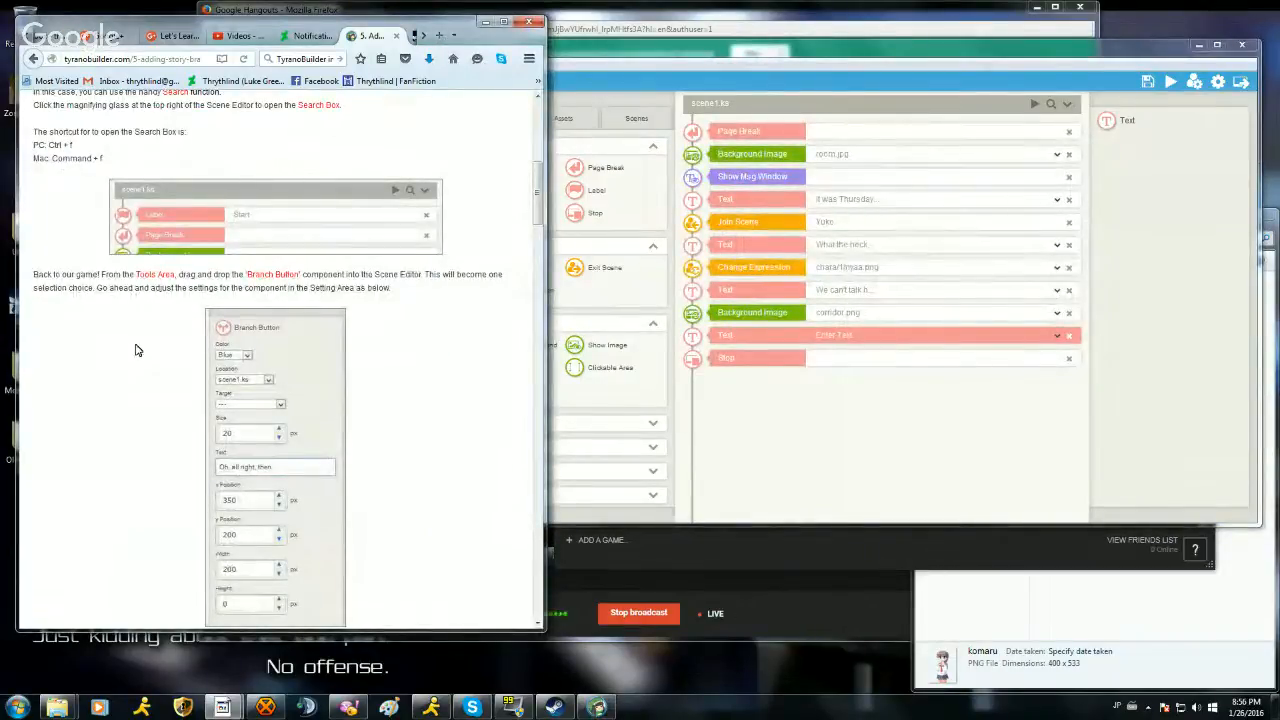
Step: Expand the new Text component below the corridor background and clear its placeholder text
scroll(141, 372, "up", 3)
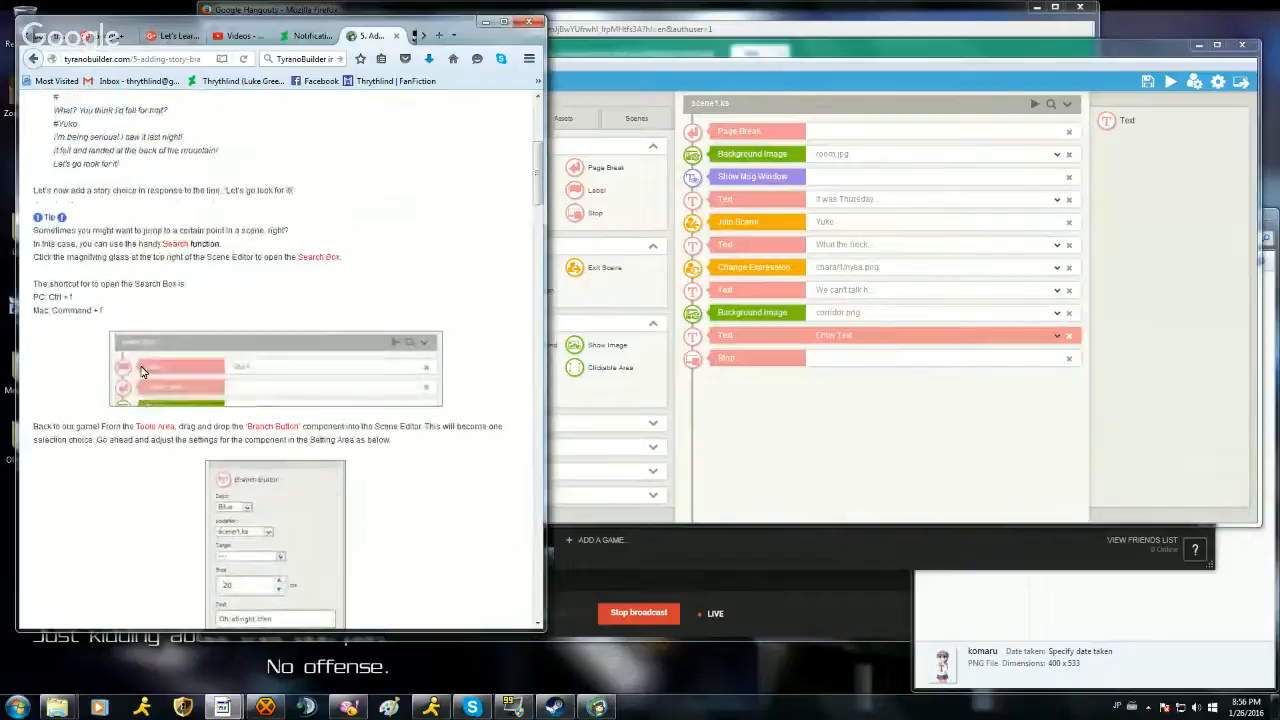
scroll(141, 372, "up", 1)
scroll(141, 372, "up", 1)
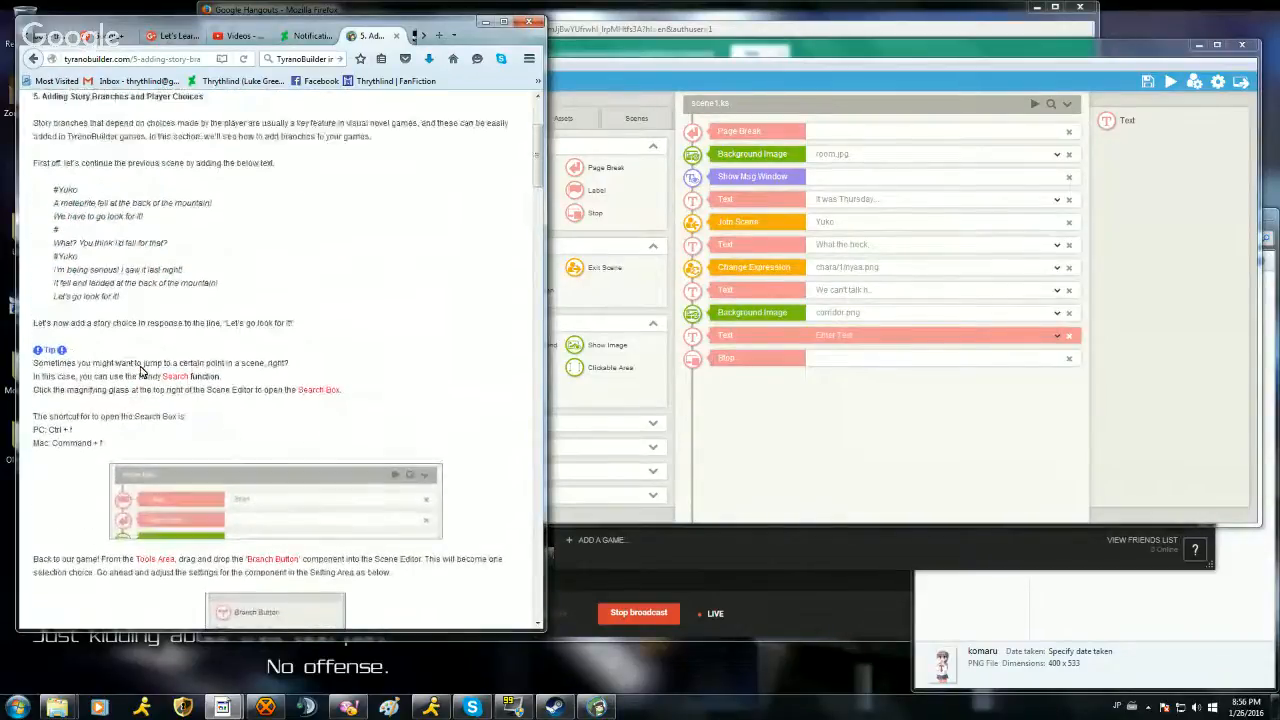
left_click(787, 337)
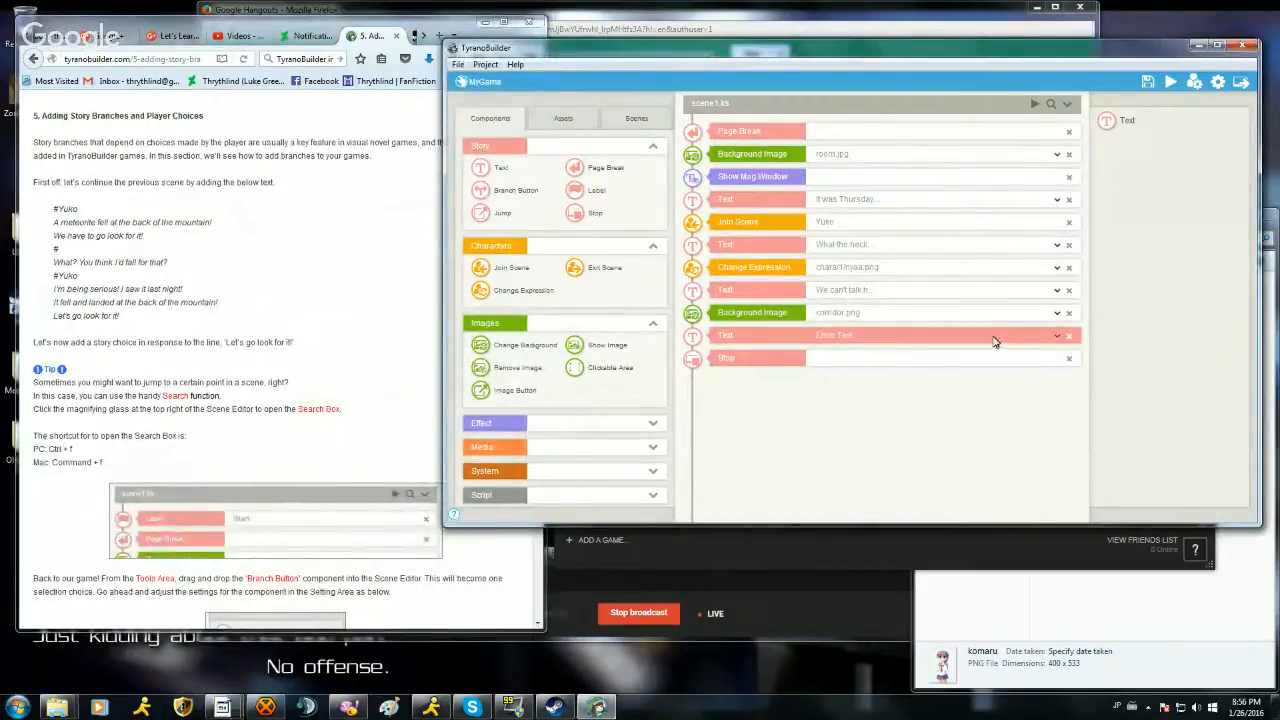
left_click(1057, 336)
left_click(922, 370)
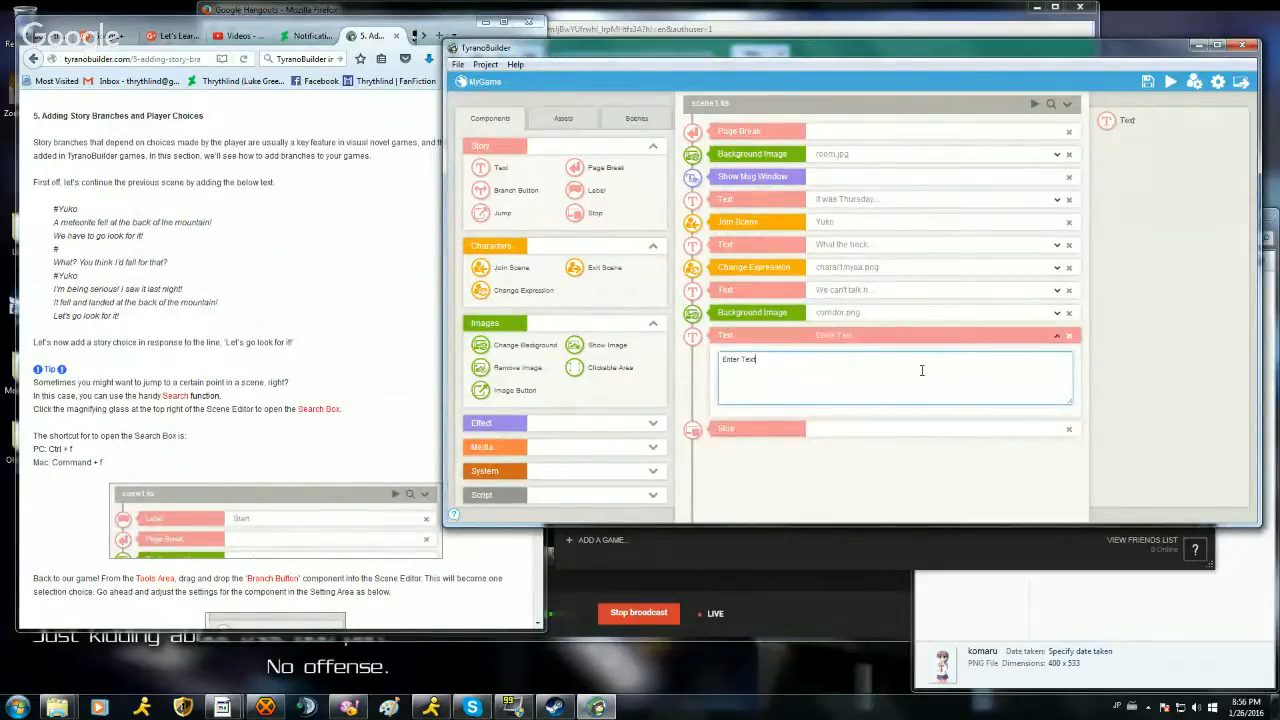
key("BackSpace")
key("BackSpace")
key("BackSpace")
key("BackSpace")
key("BackSpace")
key("BackSpace")
key("BackSpace")
Step: Enter "#Yuko", "A meteorite fell at the back of the mountain!", "We have to go look for it!" and "#" on separate lines
type("#Yuko")
key("Return")
type("A meteorite fell at the back of the m")
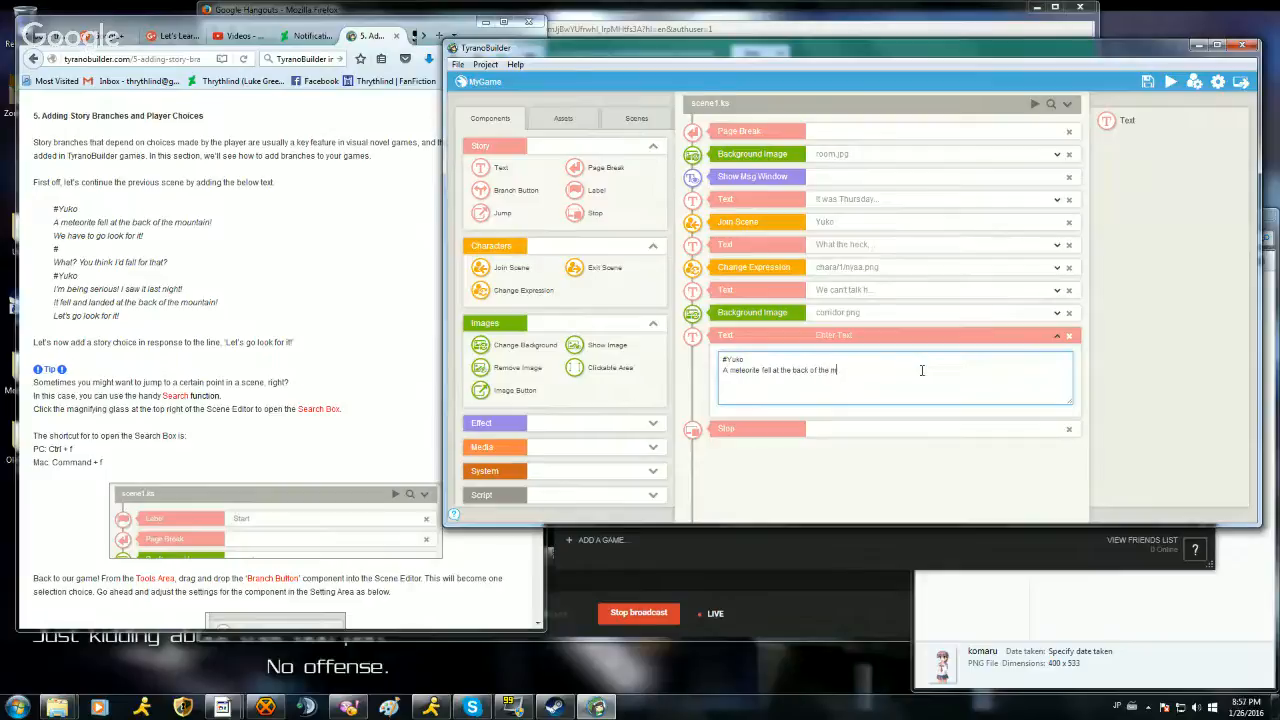
type("ountain! We have t")
type("o go look for it!")
key("Return")
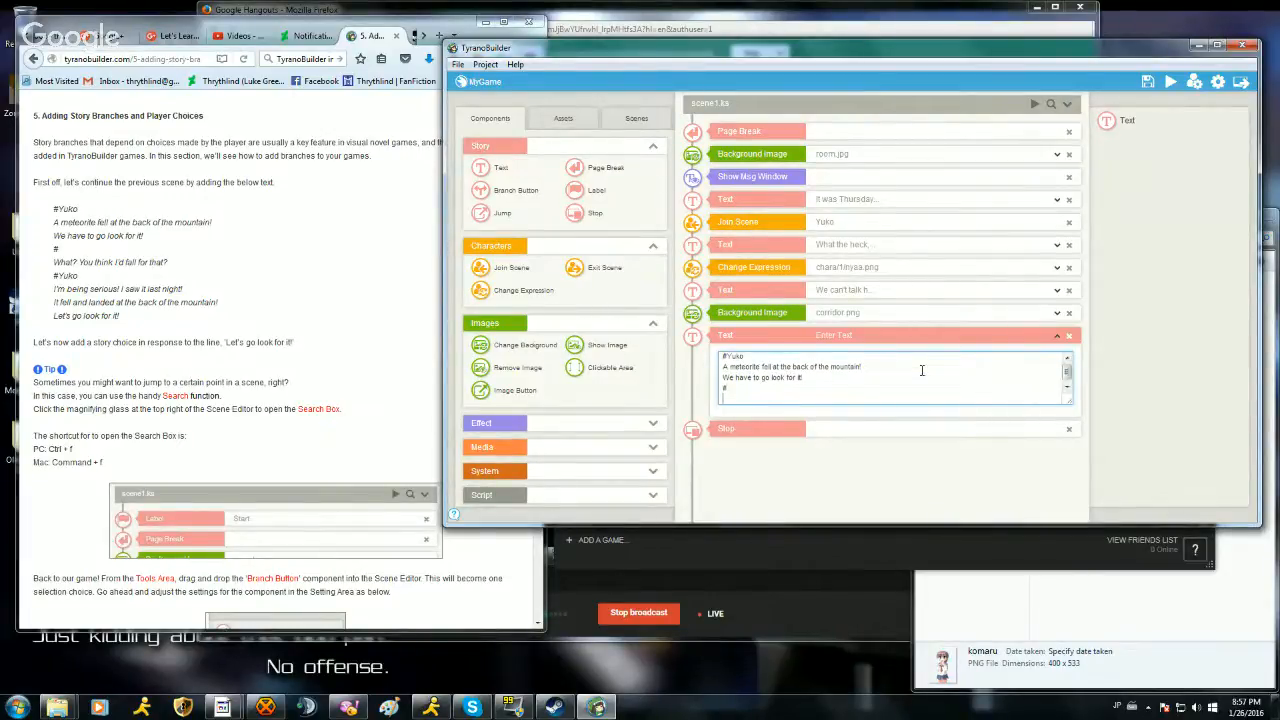
Step: Add the reply "What? You think I'd fall for that?" to the dialogue, followed by a "#Yuko" speaker line
type("What? You think I'd f")
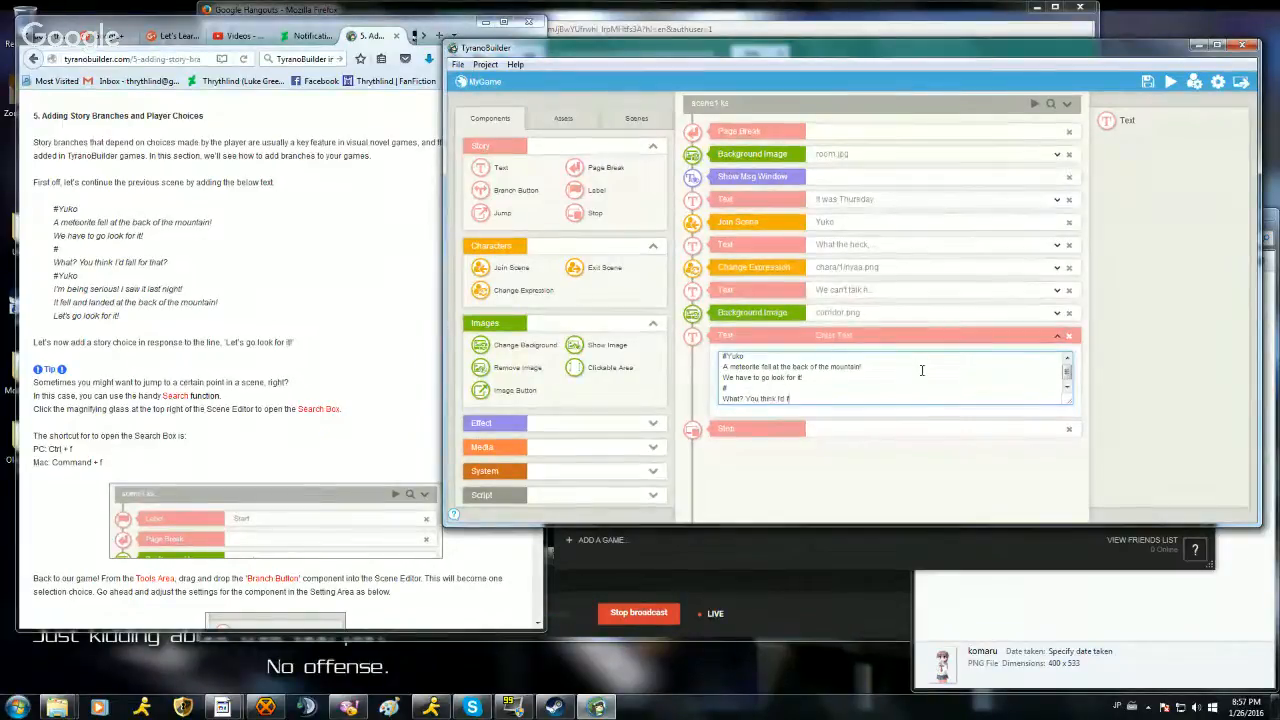
type("all for that?")
key("Return")
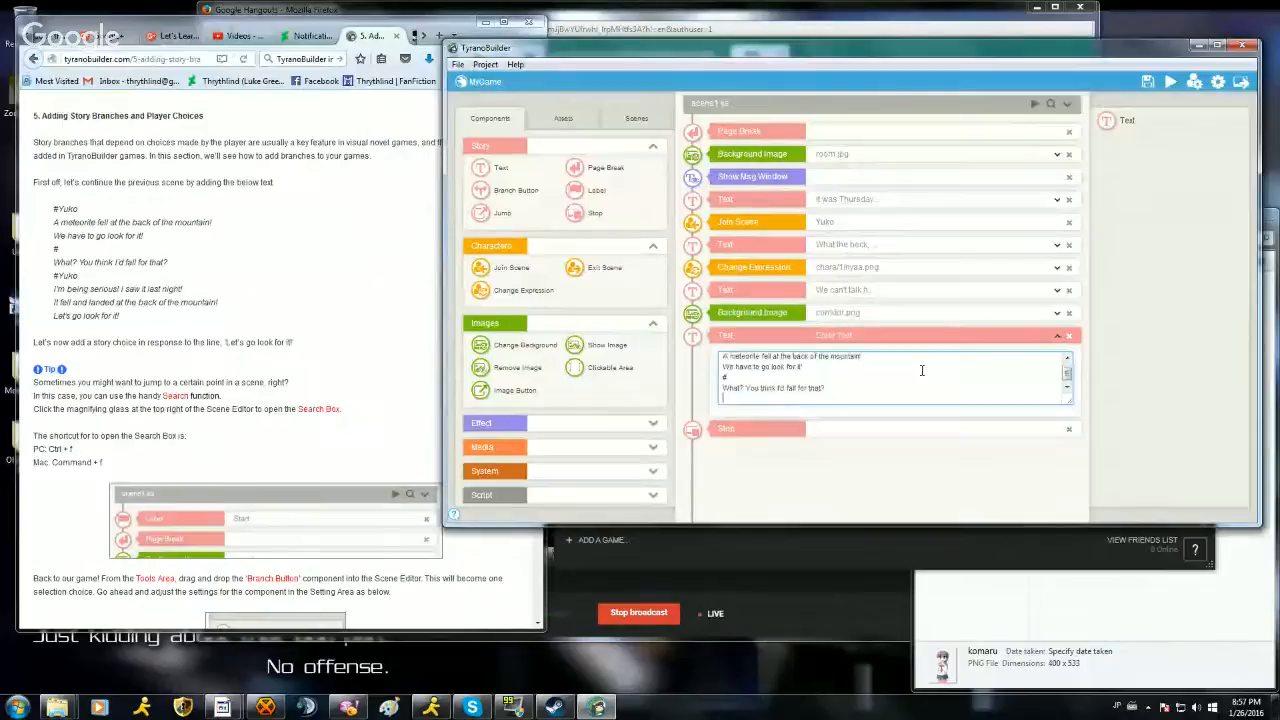
type("#")
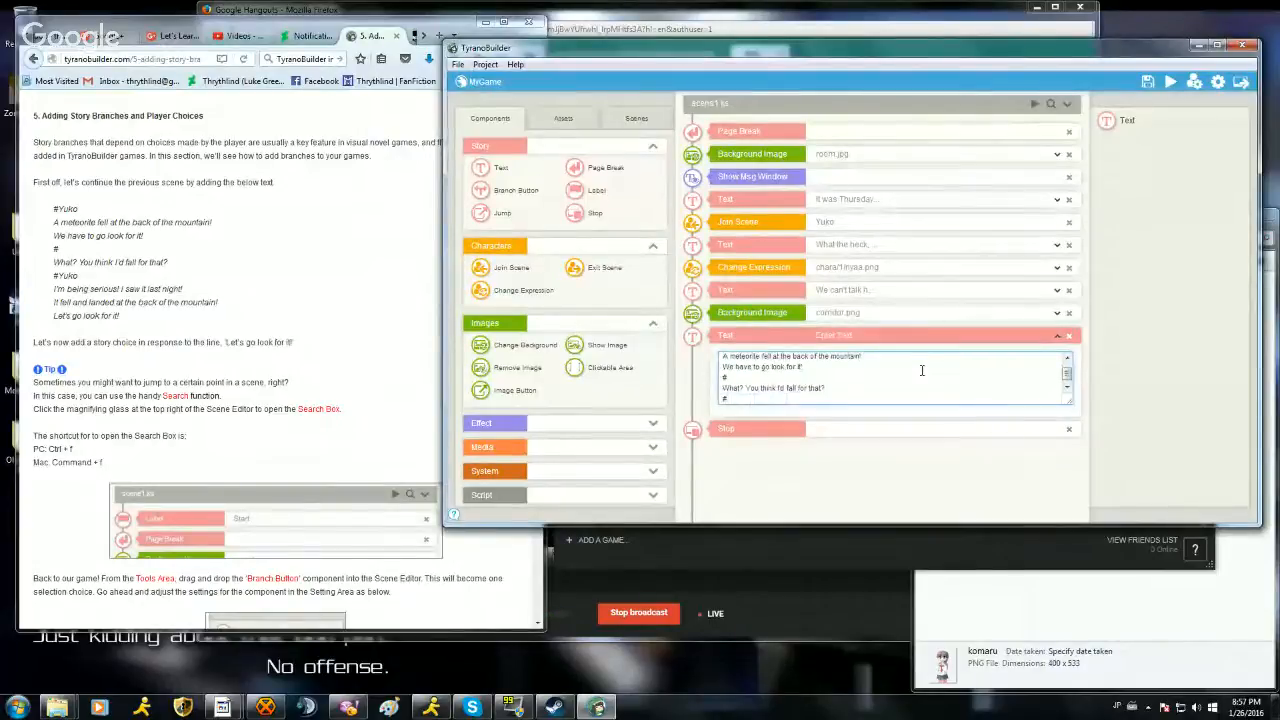
type("Yuko")
key("Return")
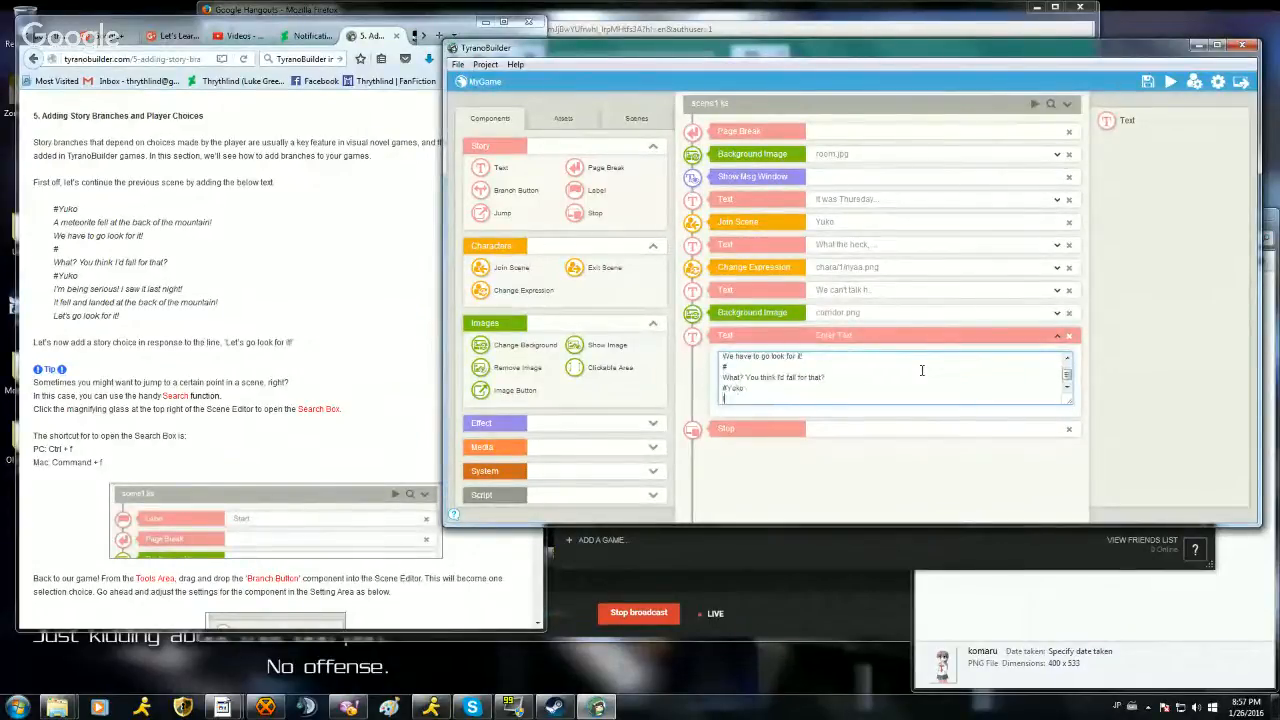
Step: Add "I'm being serious! I saw it last night!", "It fell and landed at the back of the mountain!" and "Let's go look for it!"
type("I'm being serious! I saw ")
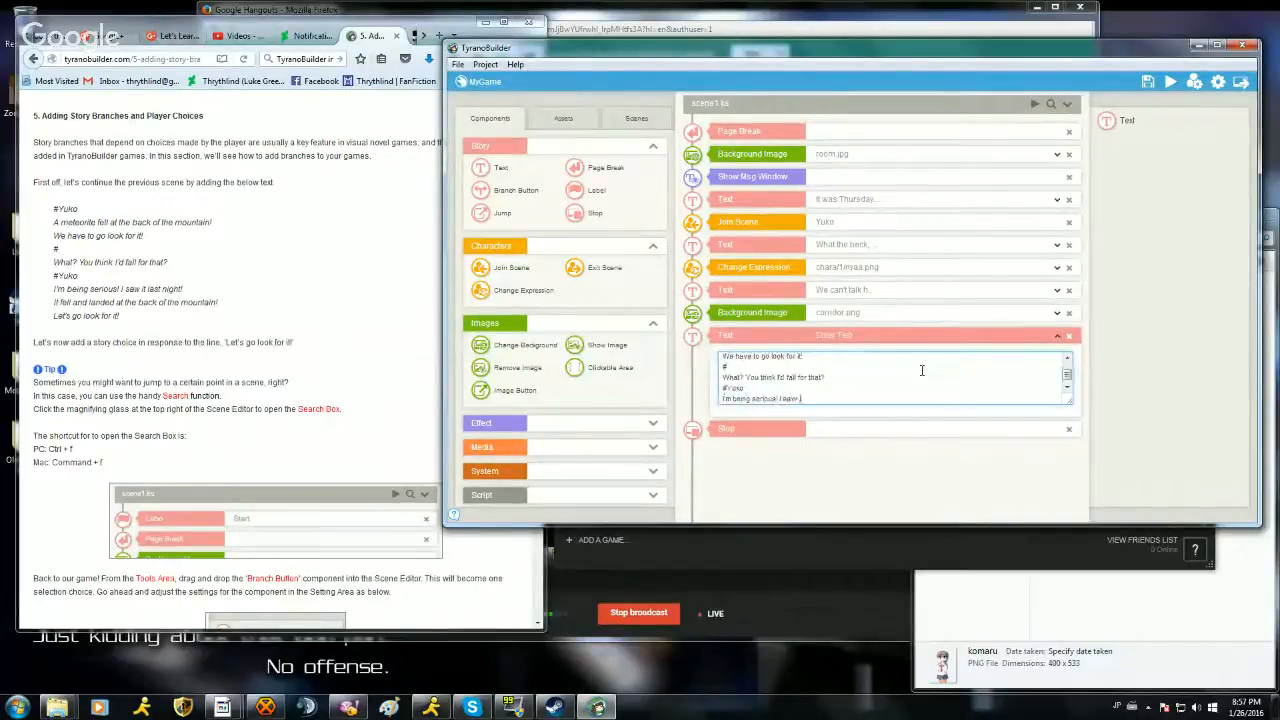
type("it last night!")
key("Return")
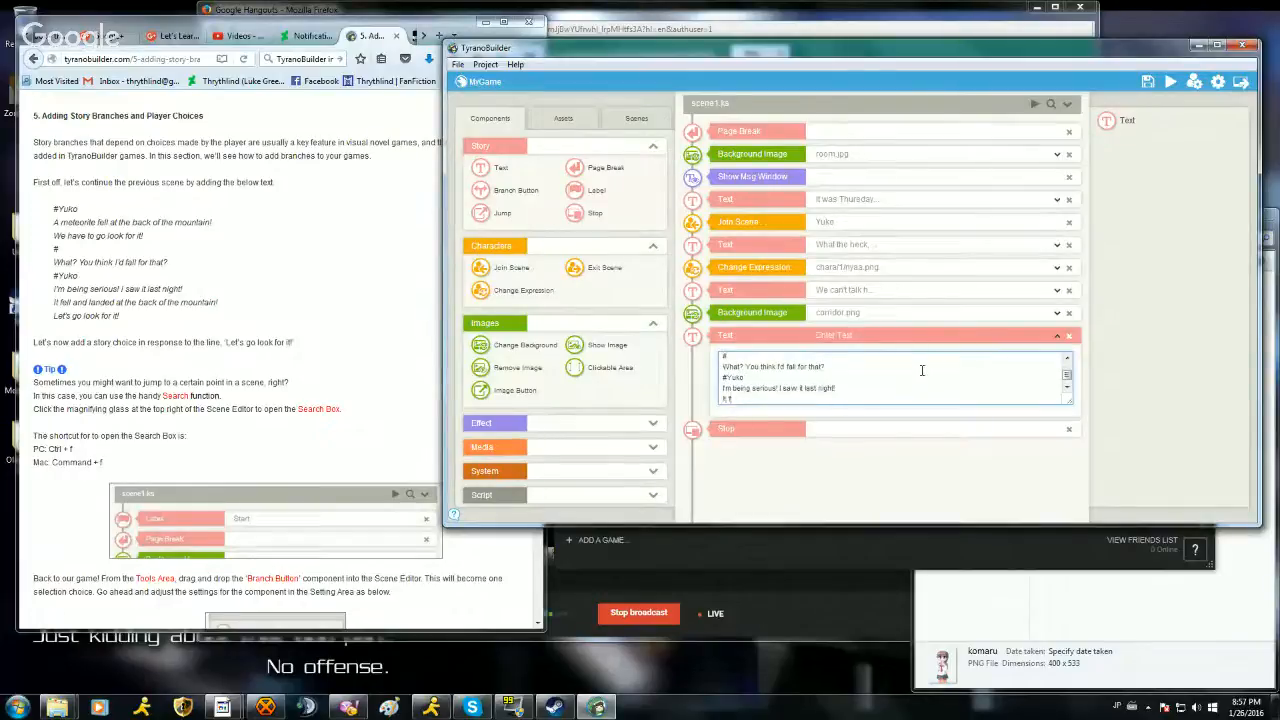
type("It fell and landed at the back of the mountain!")
key("Return")
type("Let's")
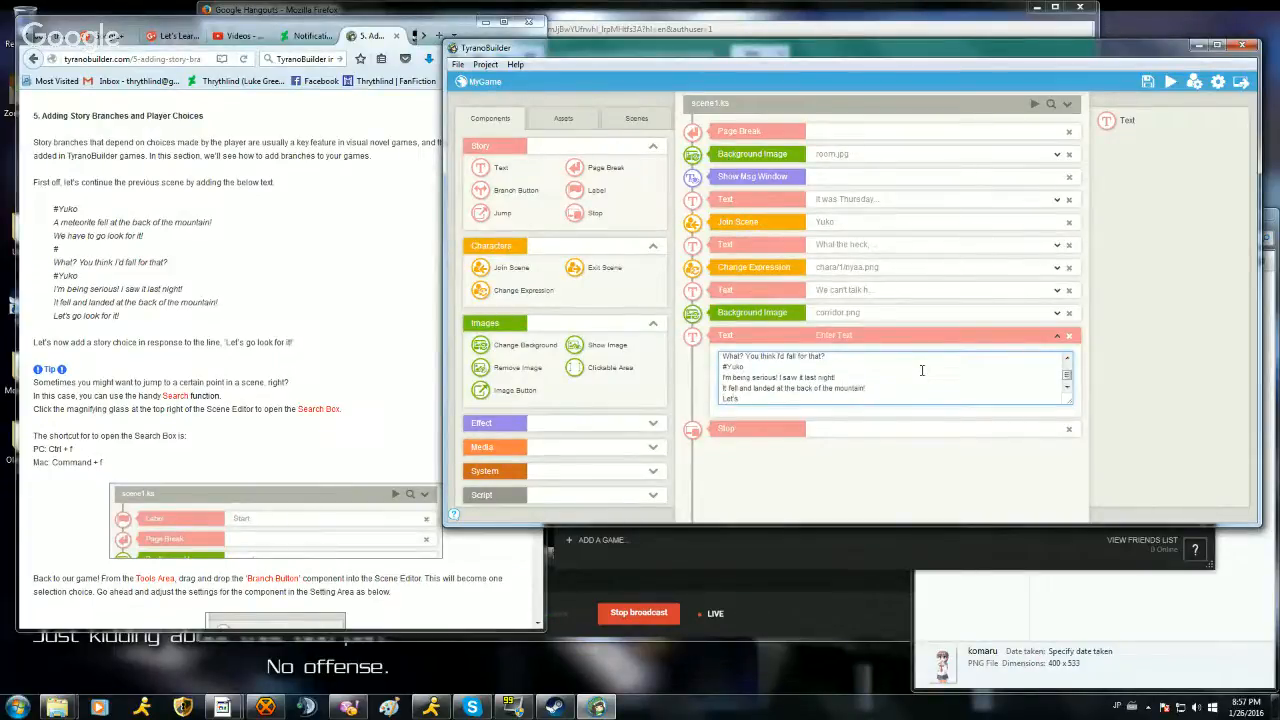
type(" go look for it!")
Step: Read the tutorial's instructions on configuring a Branch Button, copying it for a second choice and placing a Stop component
left_click(263, 375)
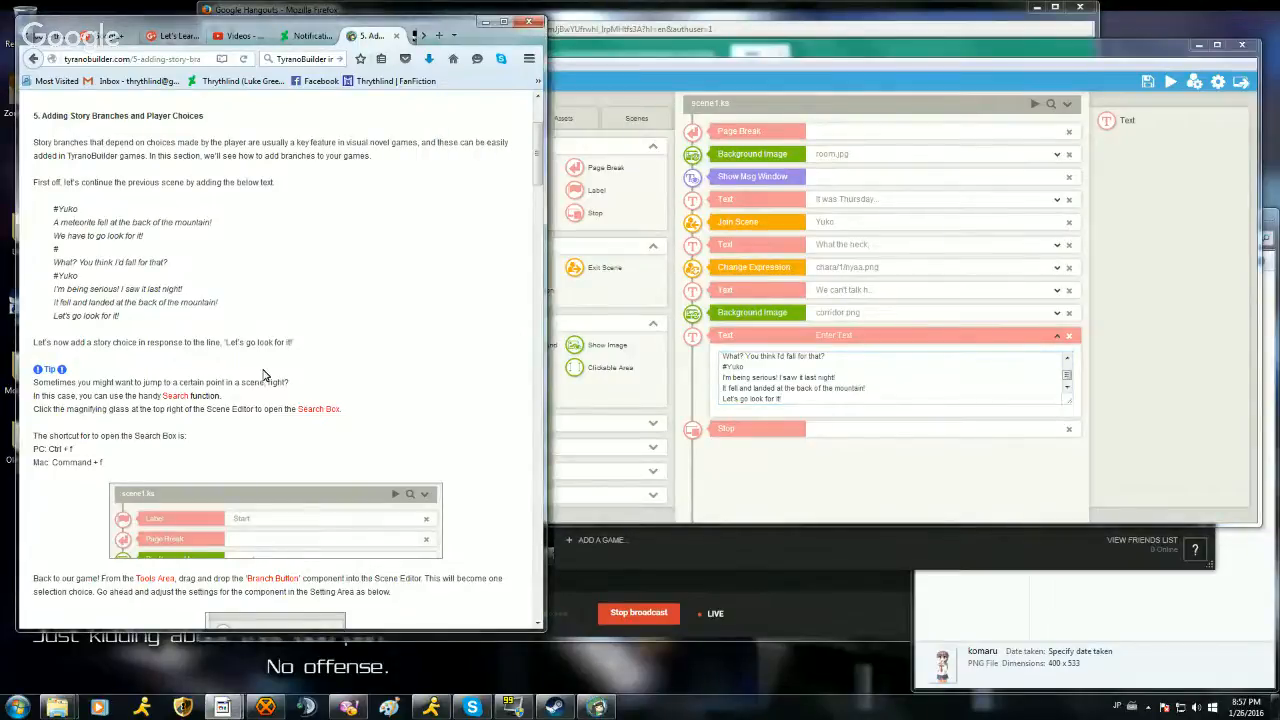
scroll(263, 375, "down", 10)
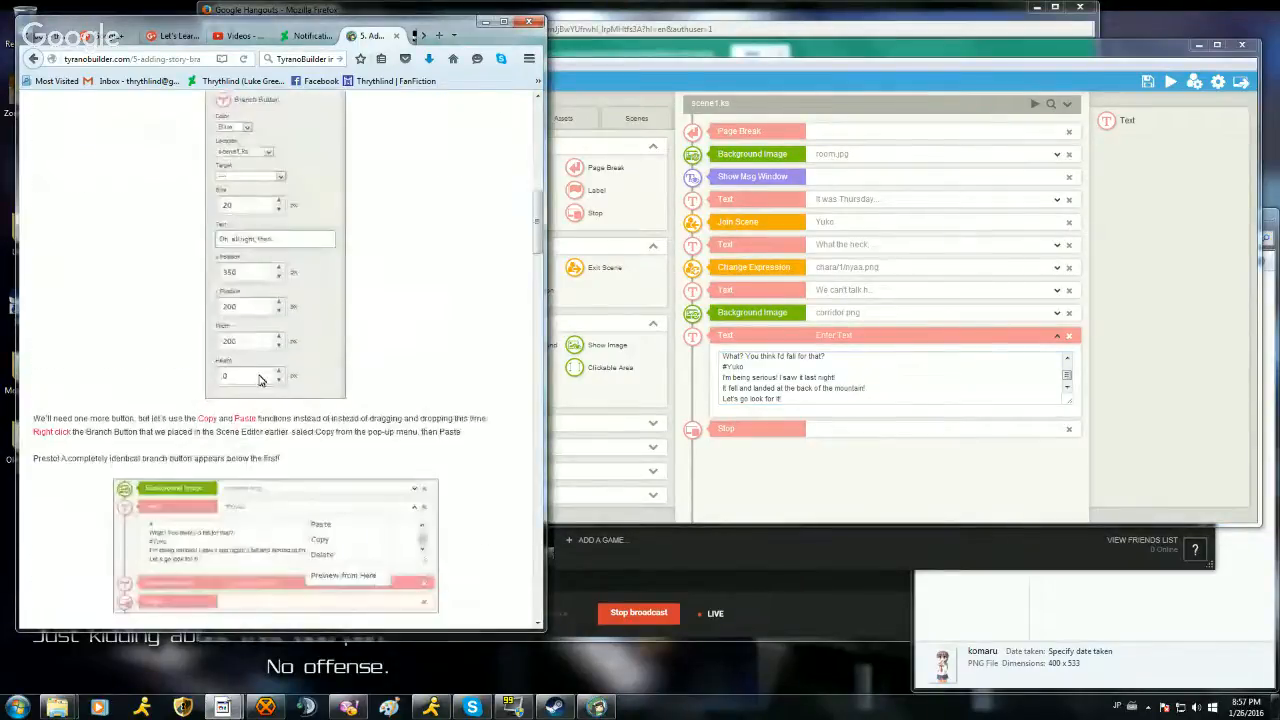
scroll(258, 380, "down", 3)
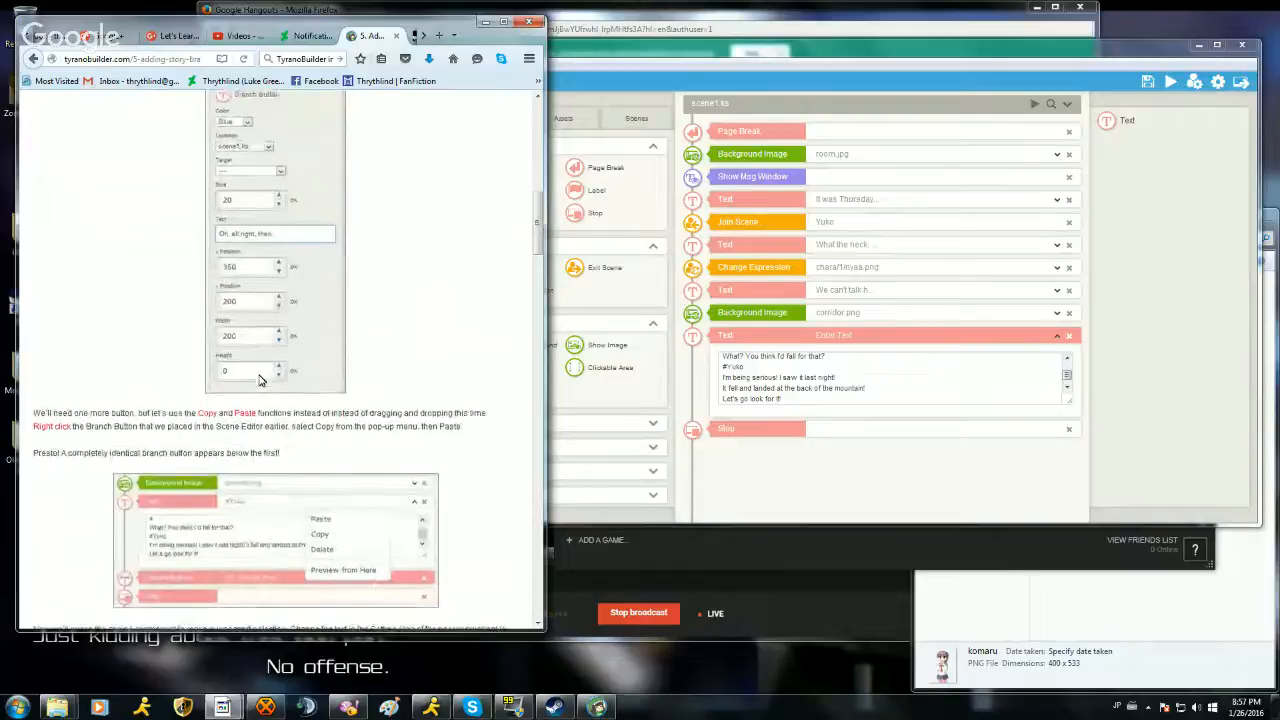
scroll(258, 380, "down", 3)
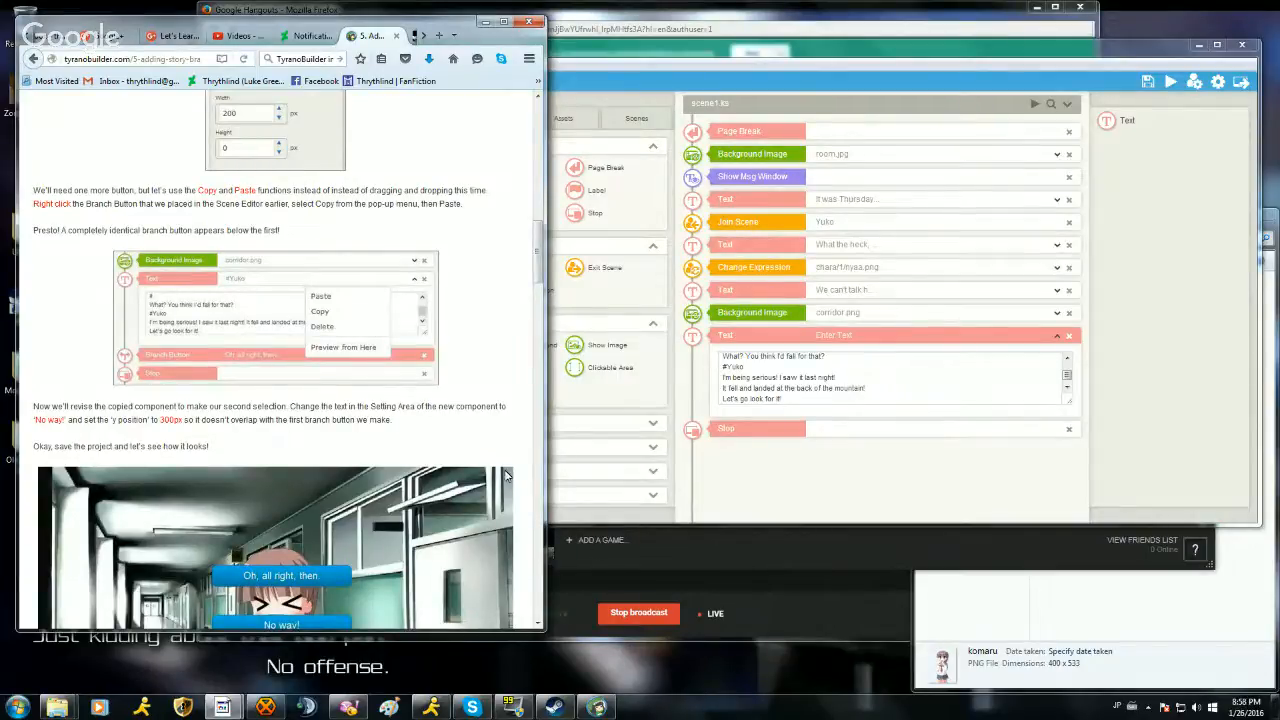
scroll(395, 432, "down", 1)
scroll(395, 432, "down", 5)
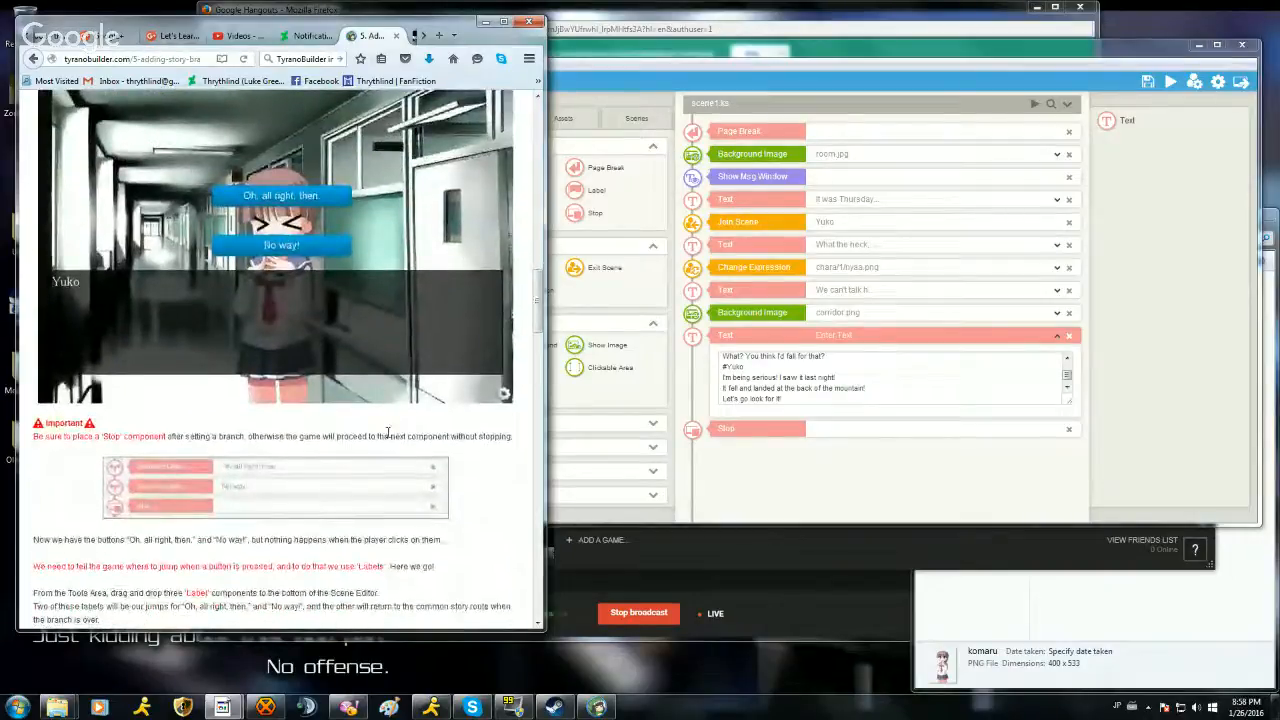
scroll(388, 432, "down", 8)
Step: Add a Branch Button component between the last Text component and Stop, and duplicate it with copy and paste
left_click(797, 496)
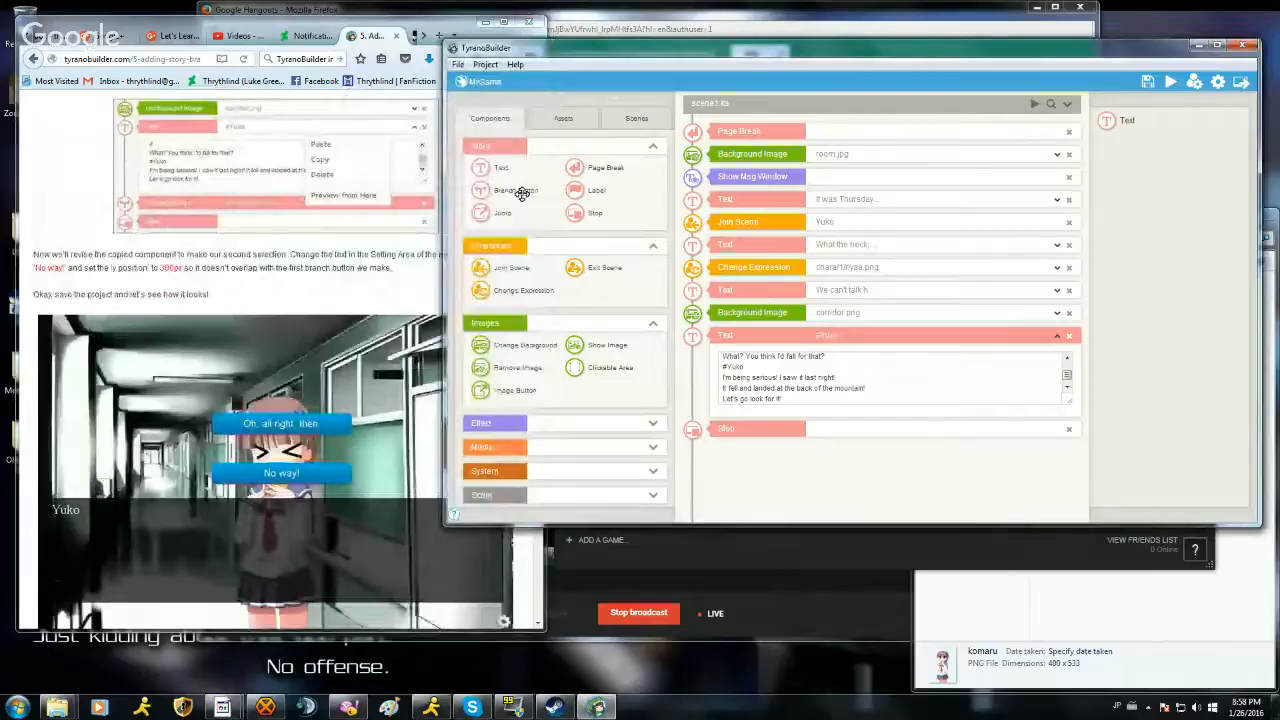
left_click_drag(521, 193, 756, 436)
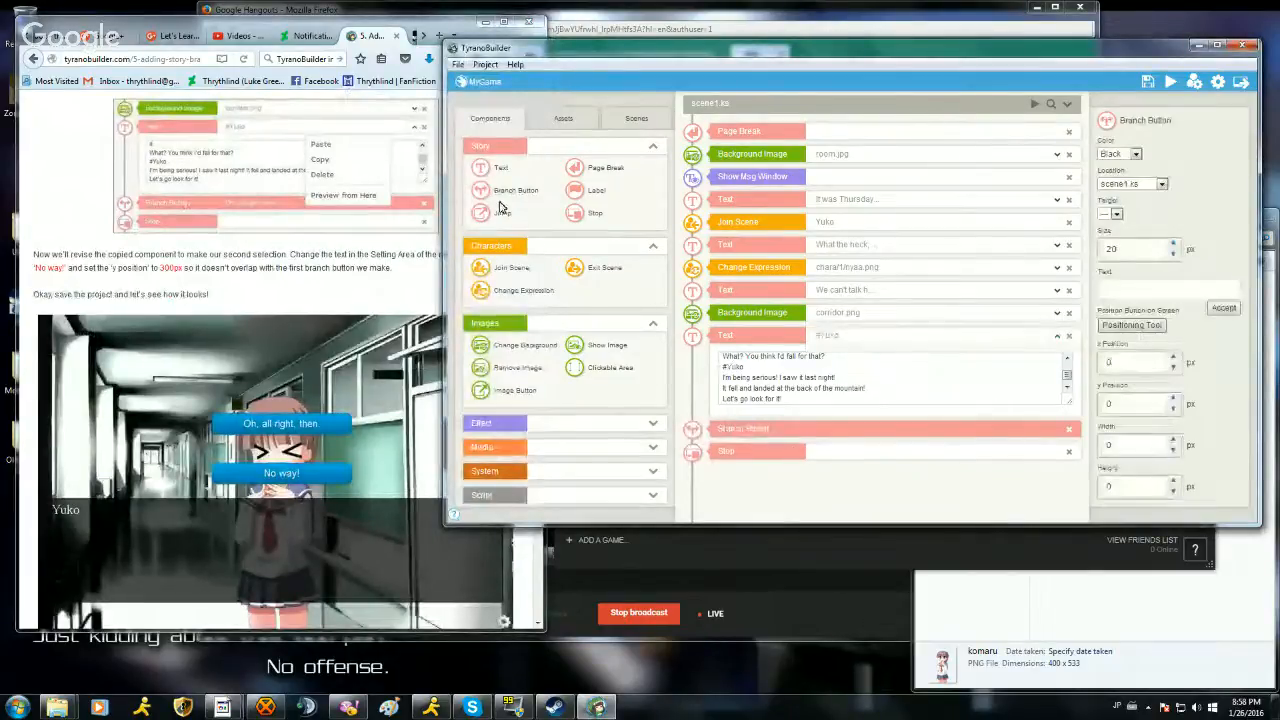
right_click(779, 430)
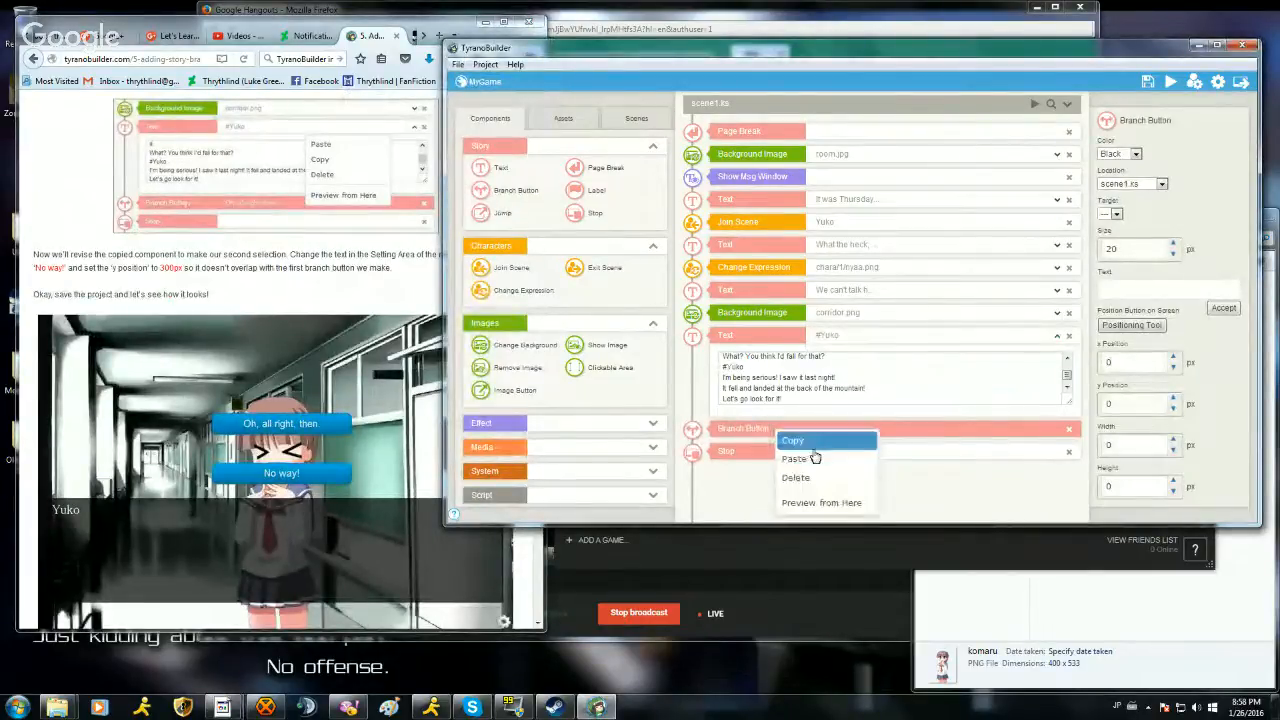
left_click(814, 446)
right_click(825, 434)
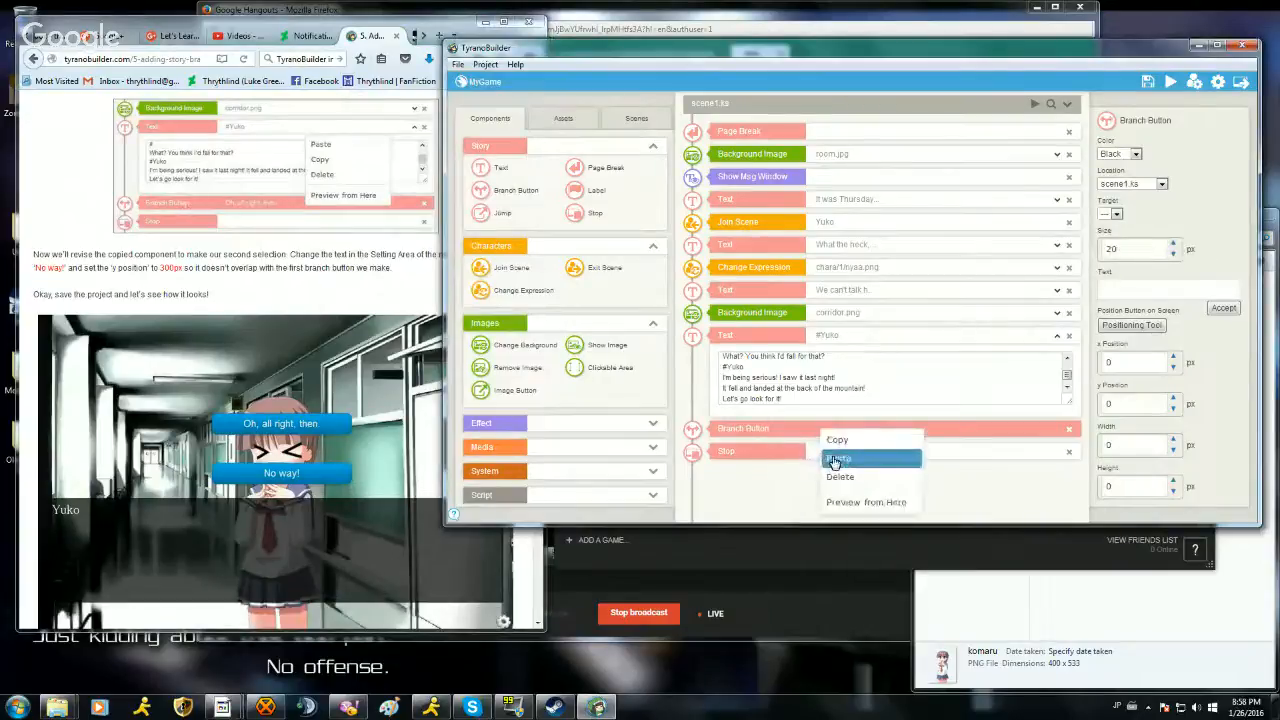
left_click(835, 461)
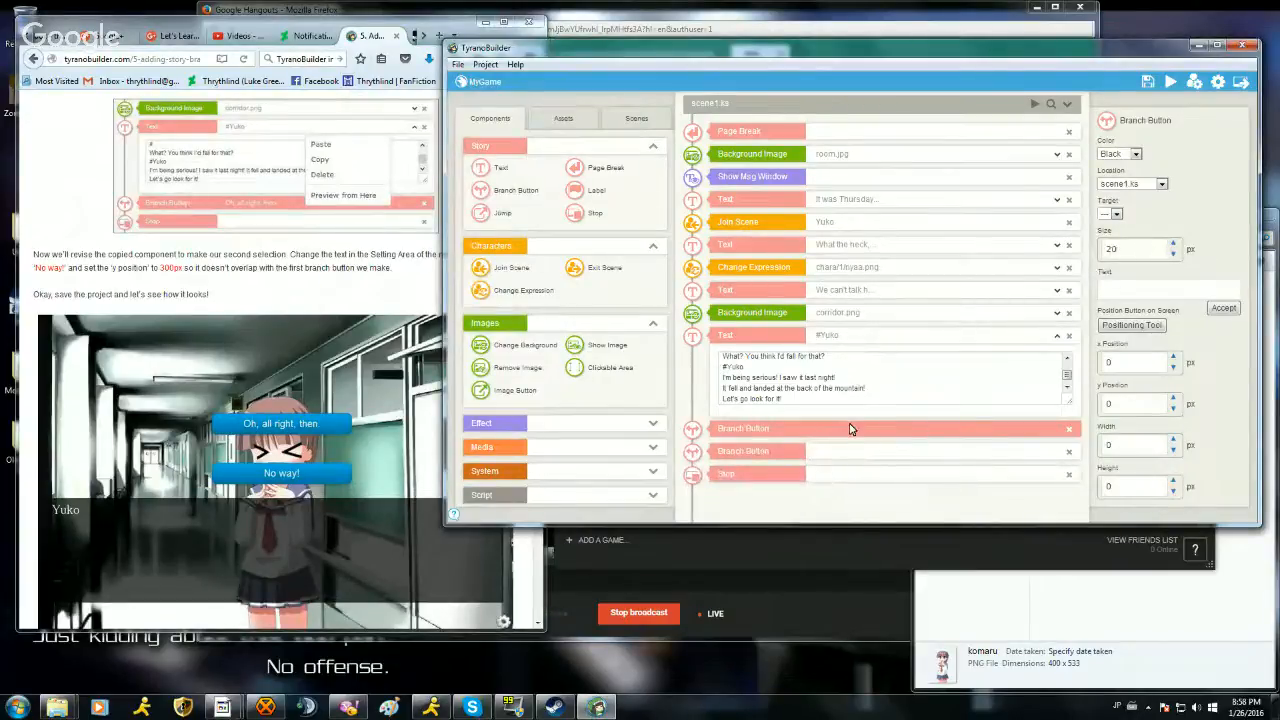
left_click(856, 453)
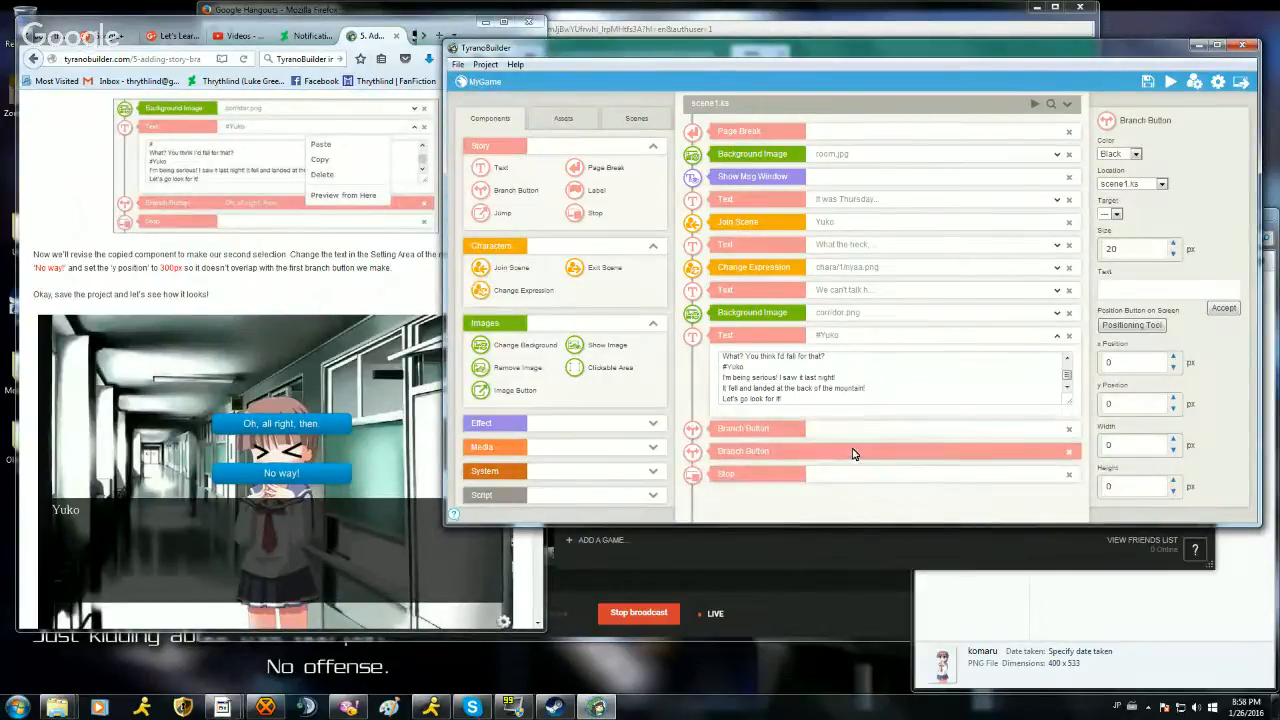
left_click(1000, 433)
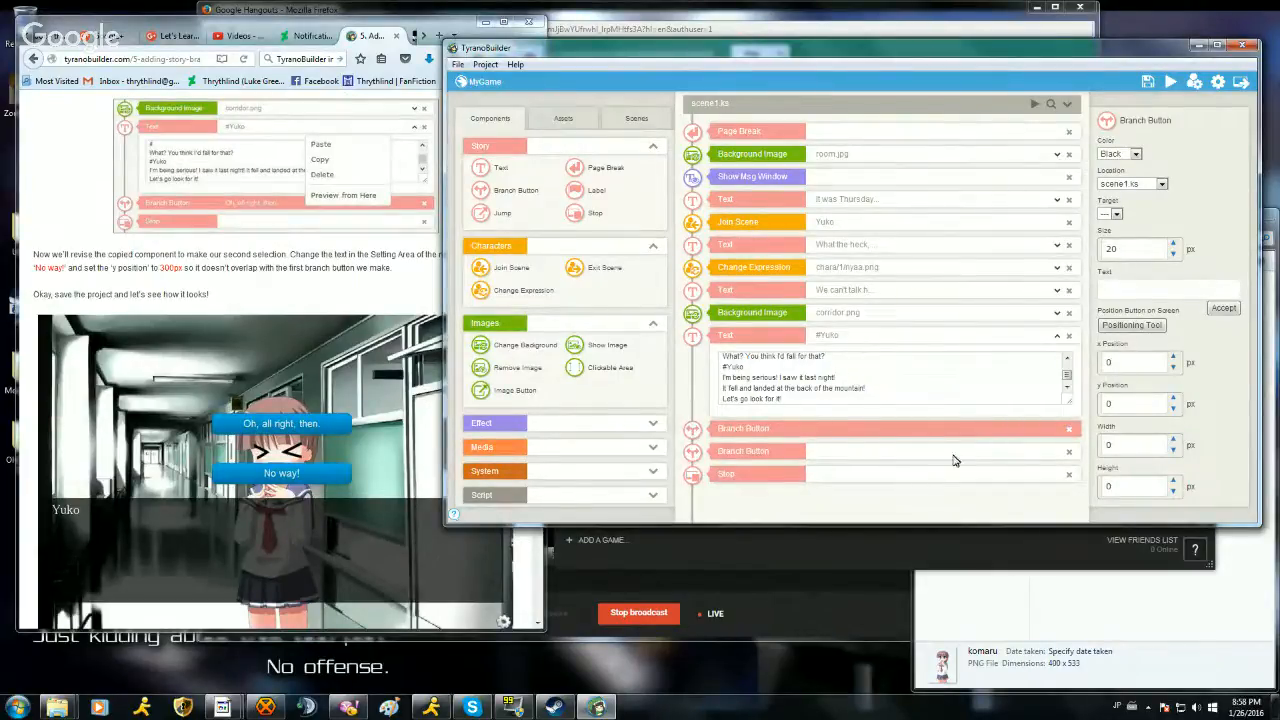
right_click(1002, 436)
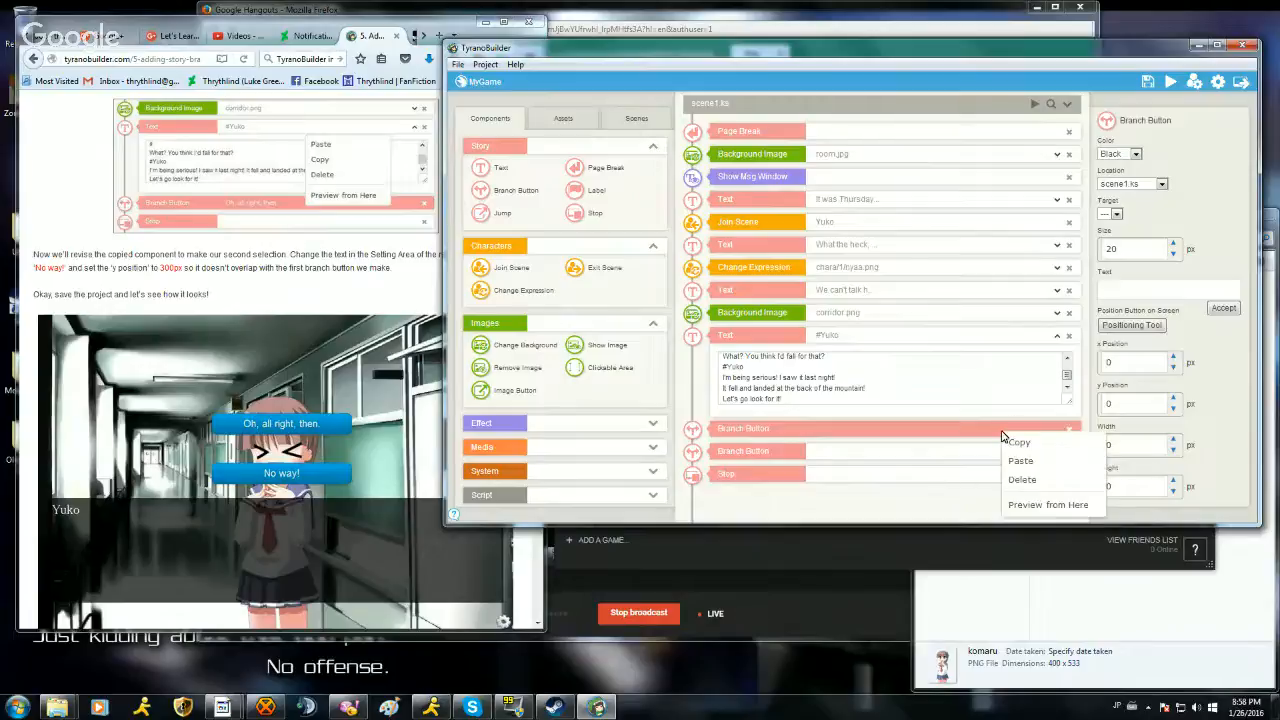
left_click(950, 436)
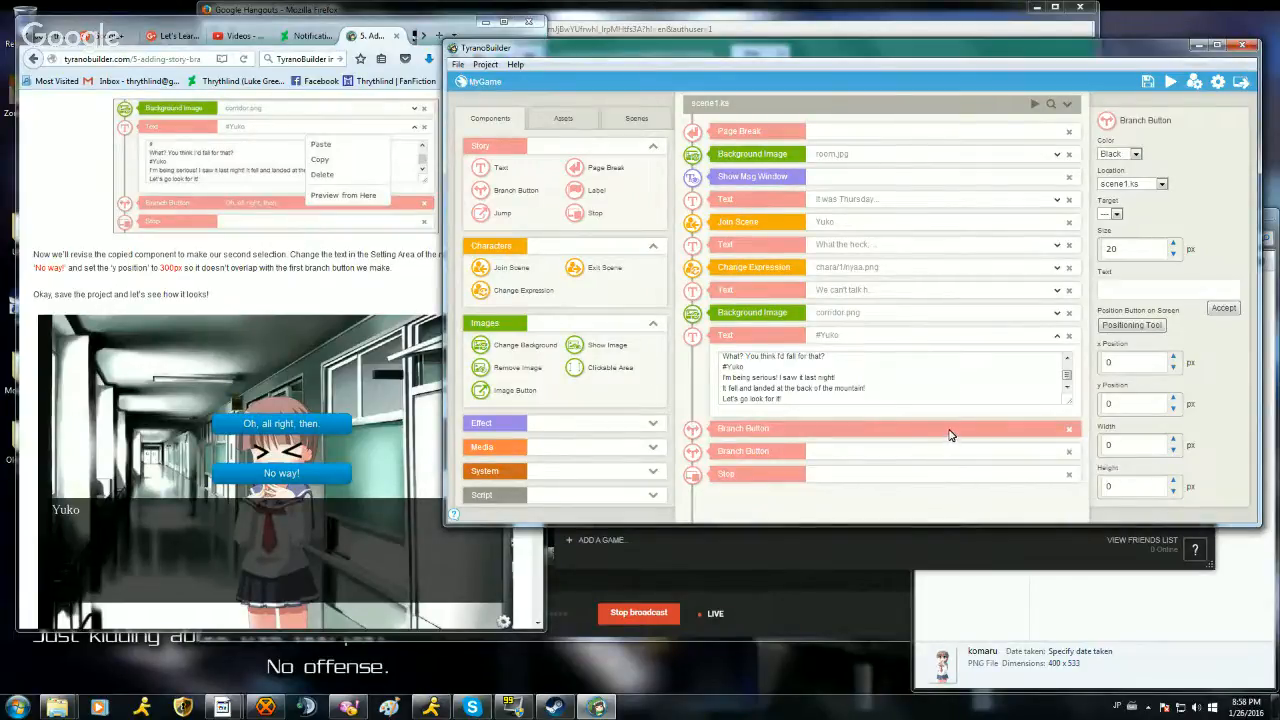
right_click(950, 435)
left_click(950, 435)
left_click(862, 452)
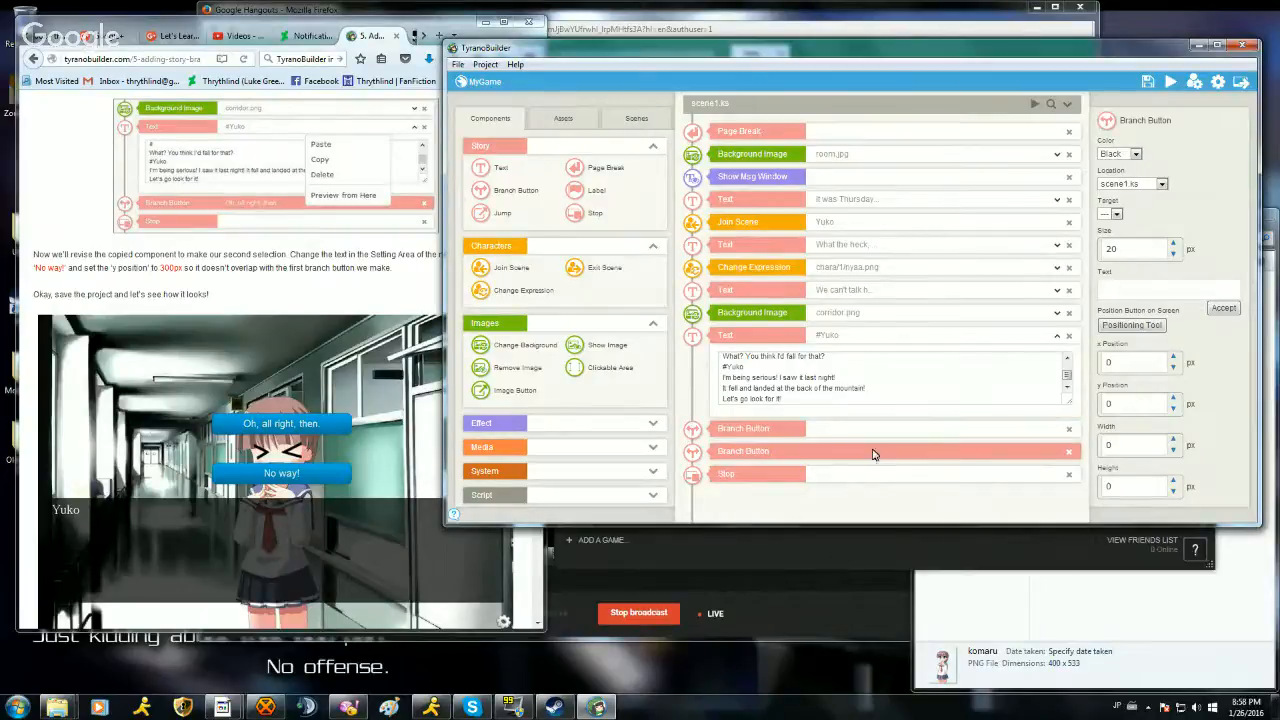
Step: Collapse all components in scene1.ks, including the new dialogue text
left_click(1067, 104)
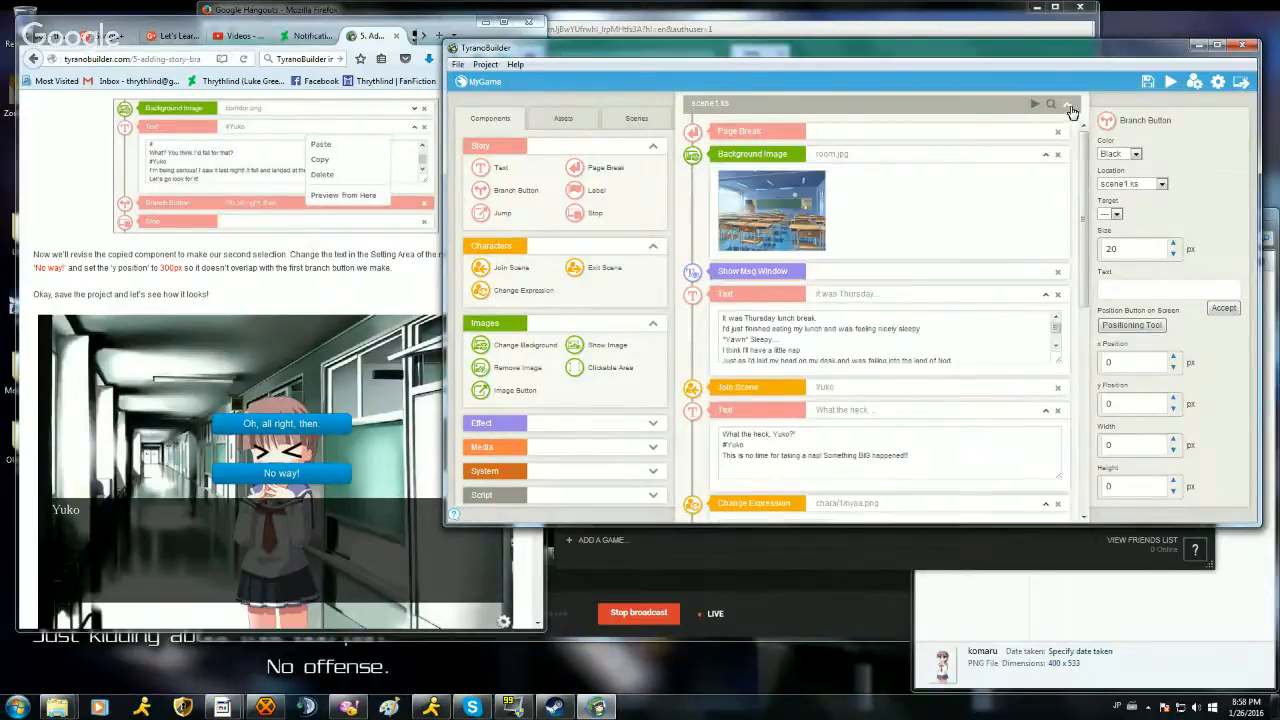
scroll(979, 271, "down", 1)
scroll(953, 412, "up", 7)
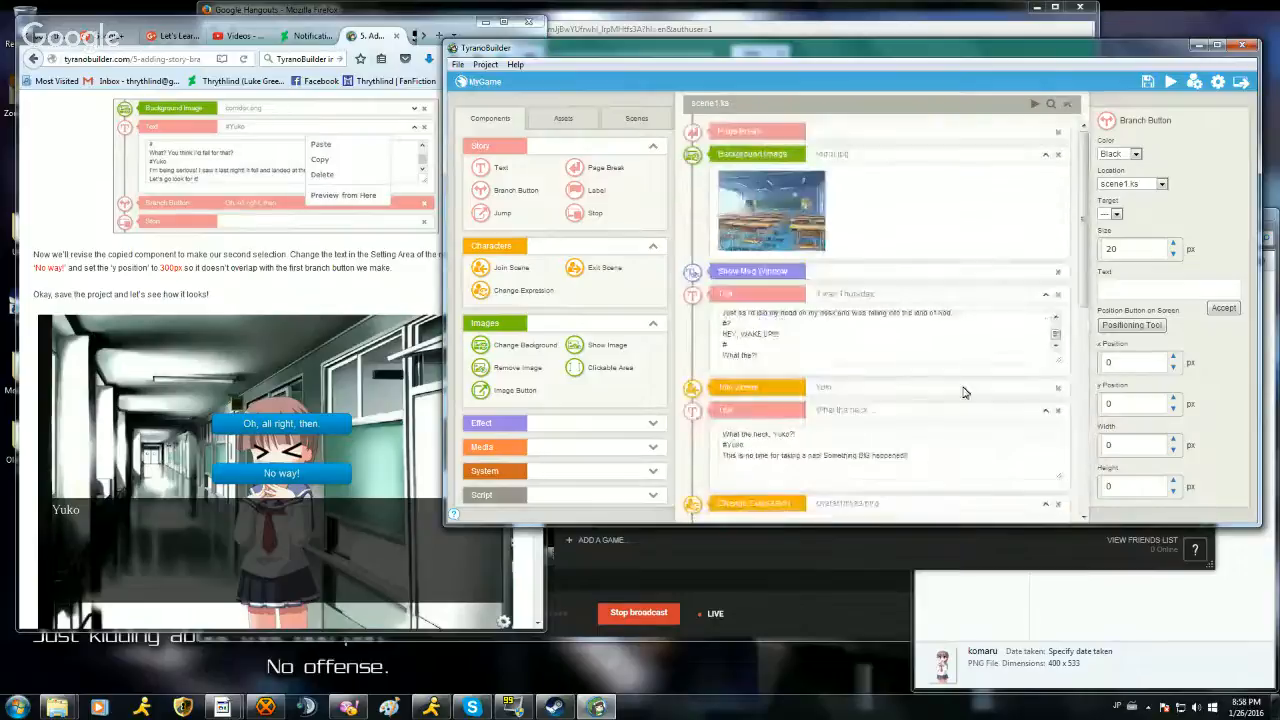
left_click(1067, 104)
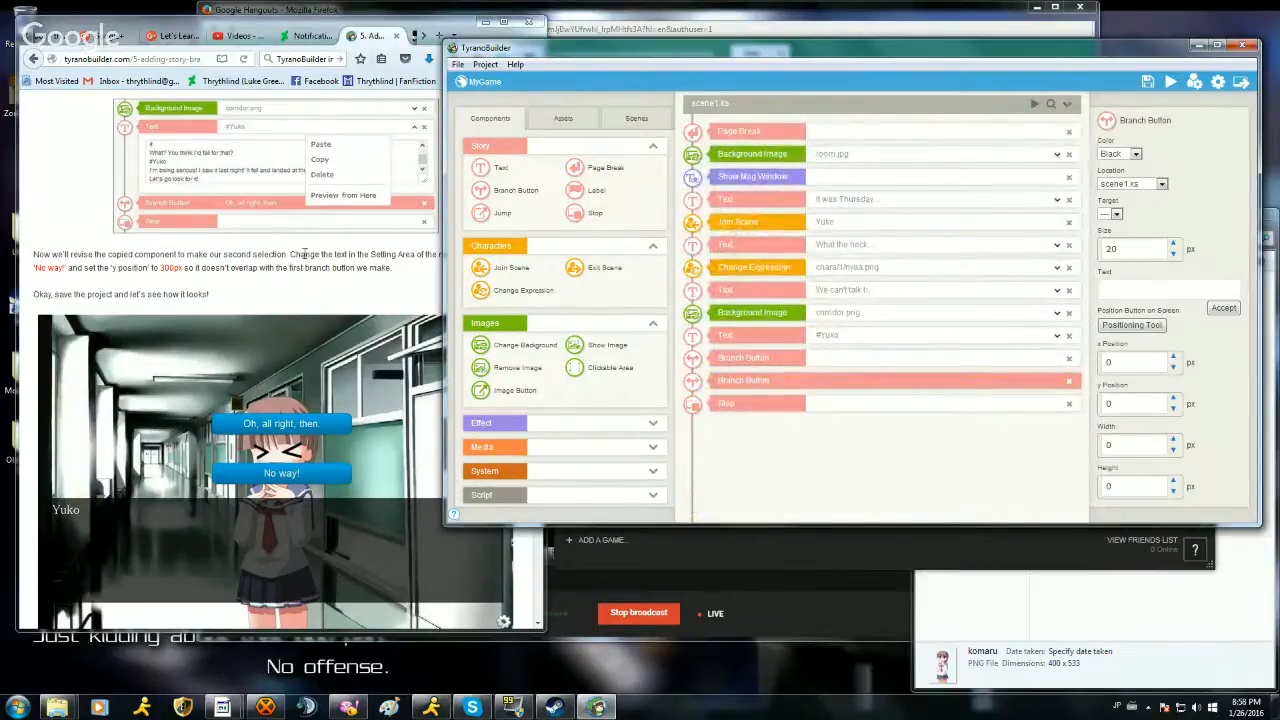
Step: Following the tutorial's example settings, set the first Branch Button's text to "Oh, all right then."
left_click(868, 361)
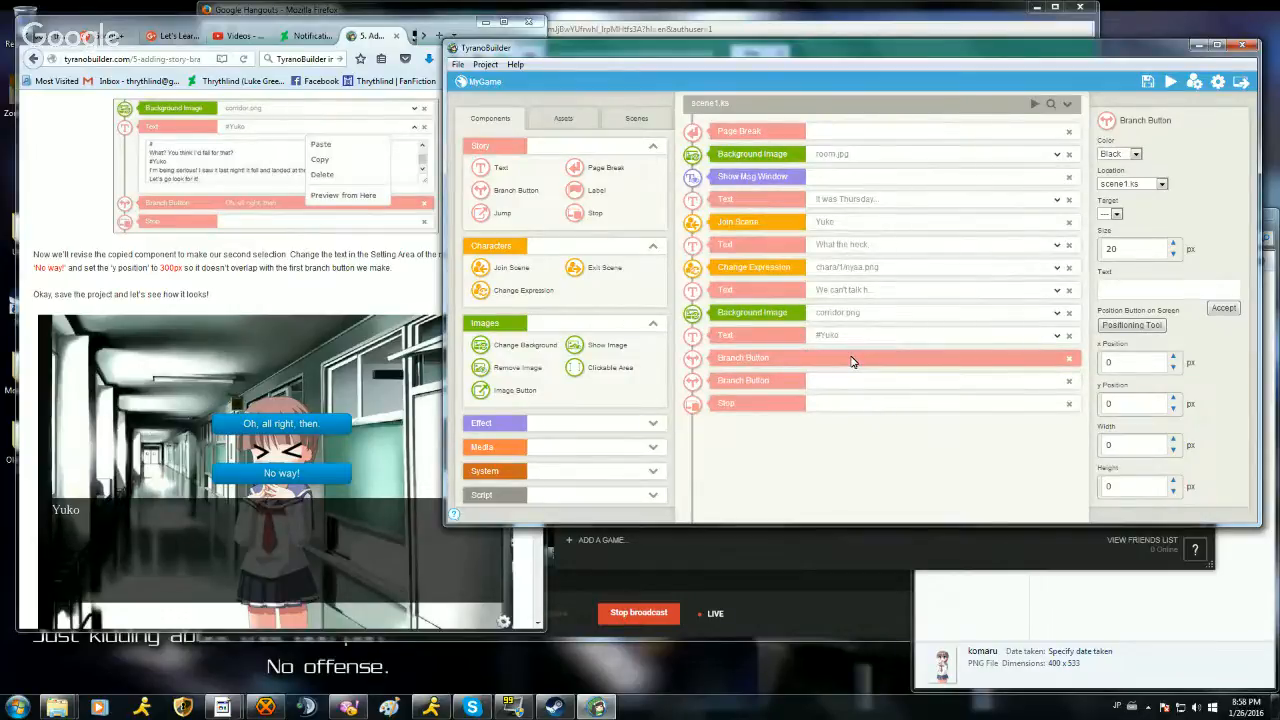
left_click(350, 290)
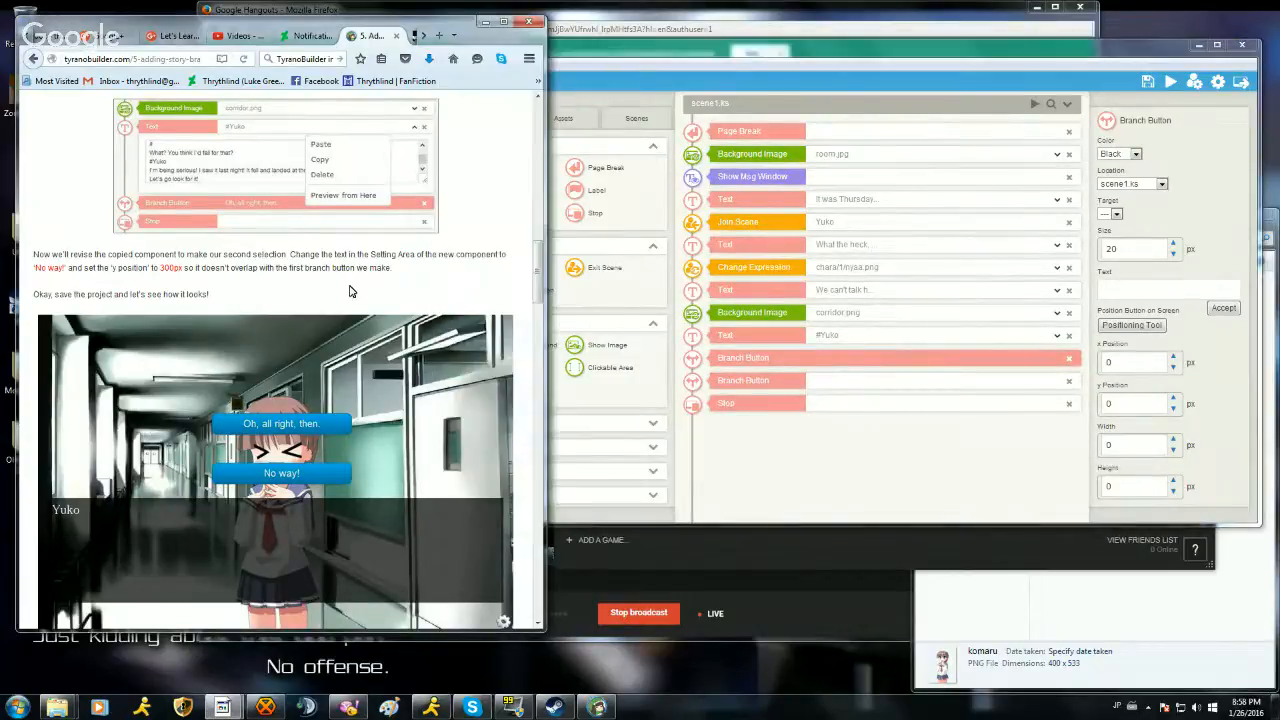
scroll(352, 292, "up", 2)
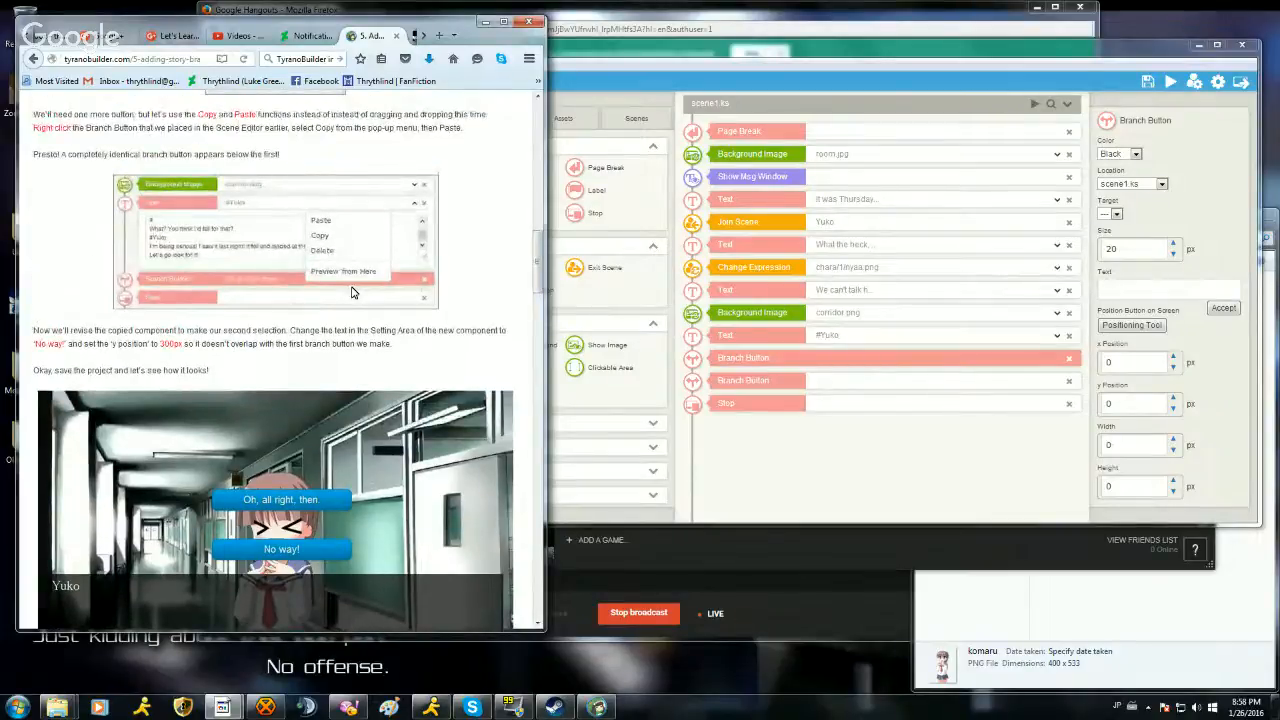
scroll(352, 292, "up", 2)
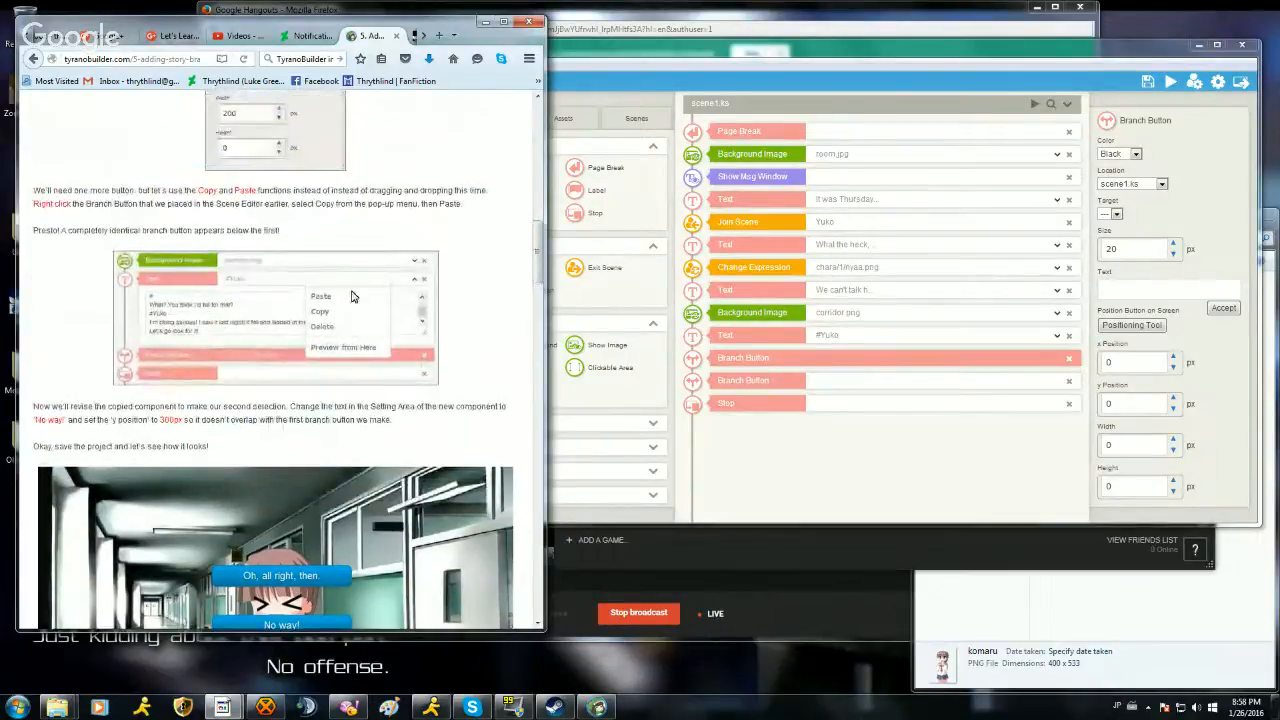
scroll(352, 297, "up", 10)
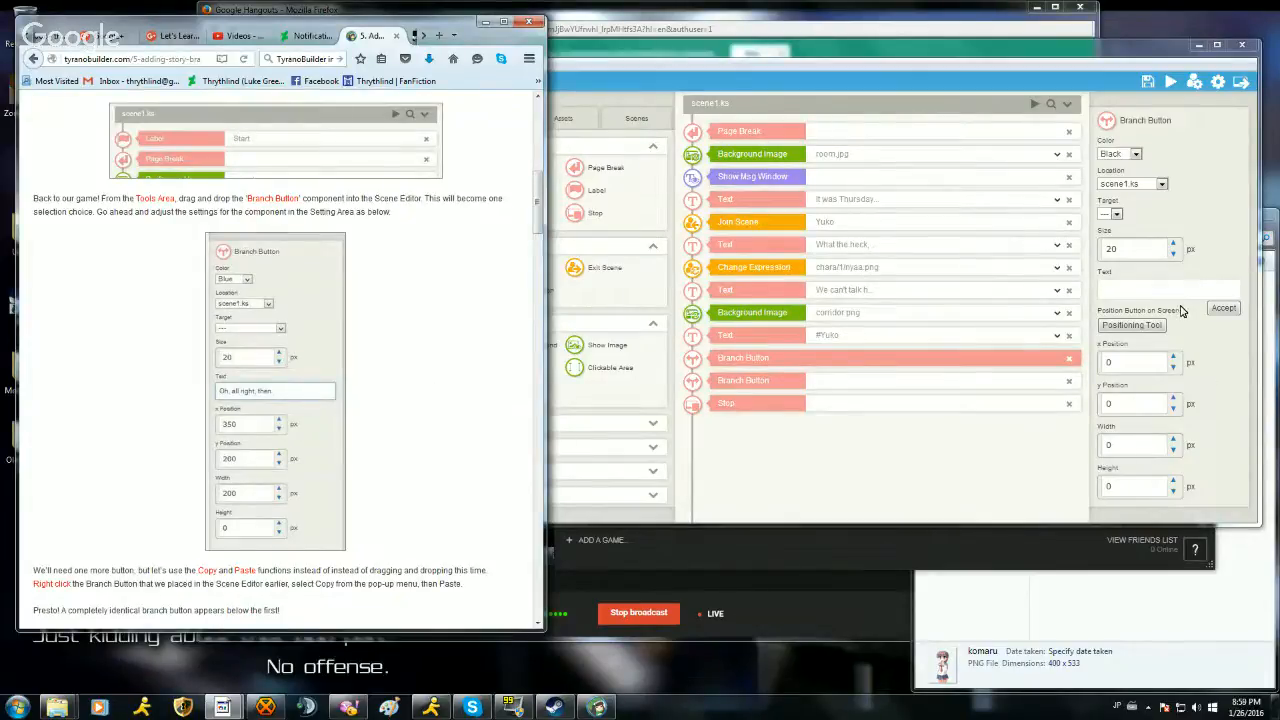
left_click(1150, 288)
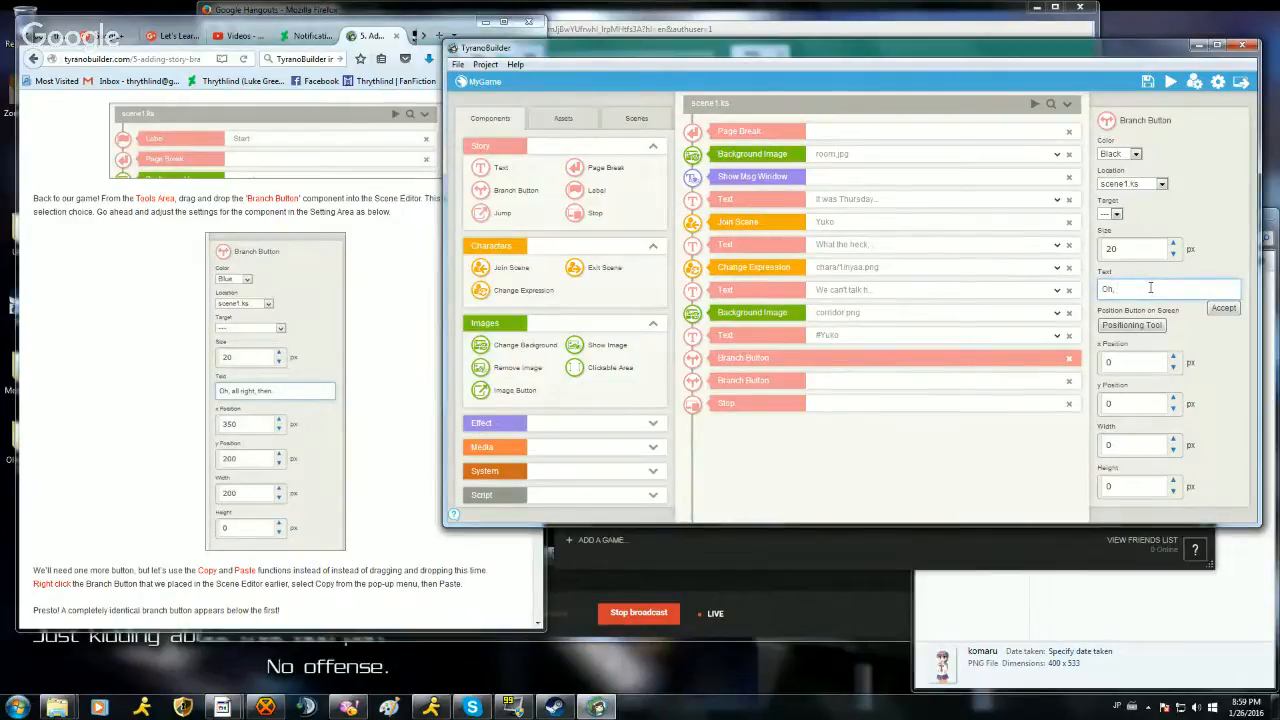
type("Oh, all right then.")
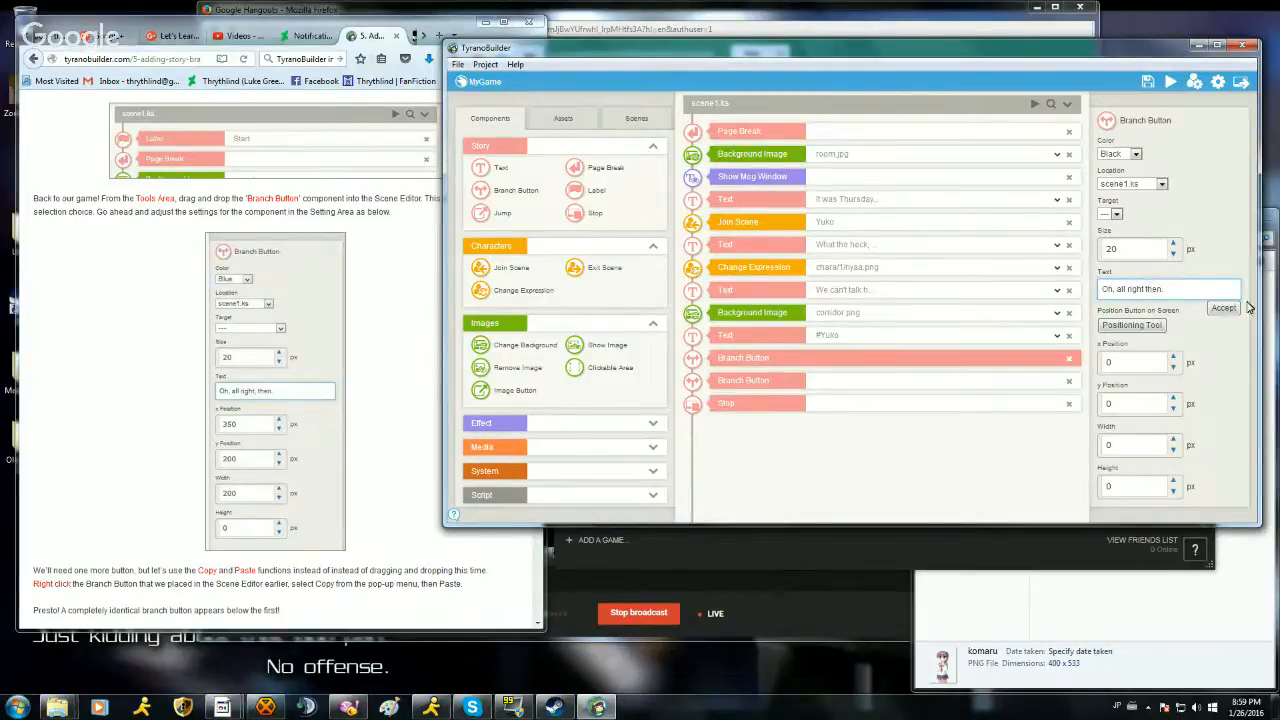
left_click(1117, 214)
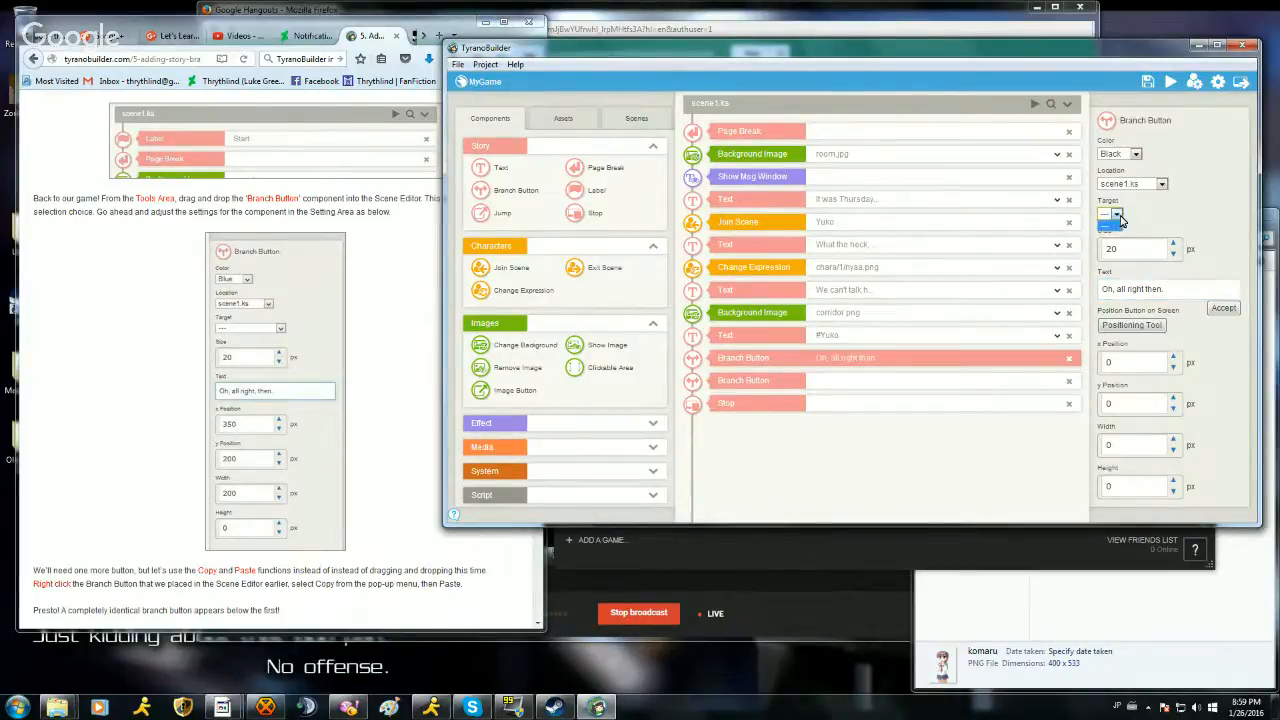
left_click(1110, 289)
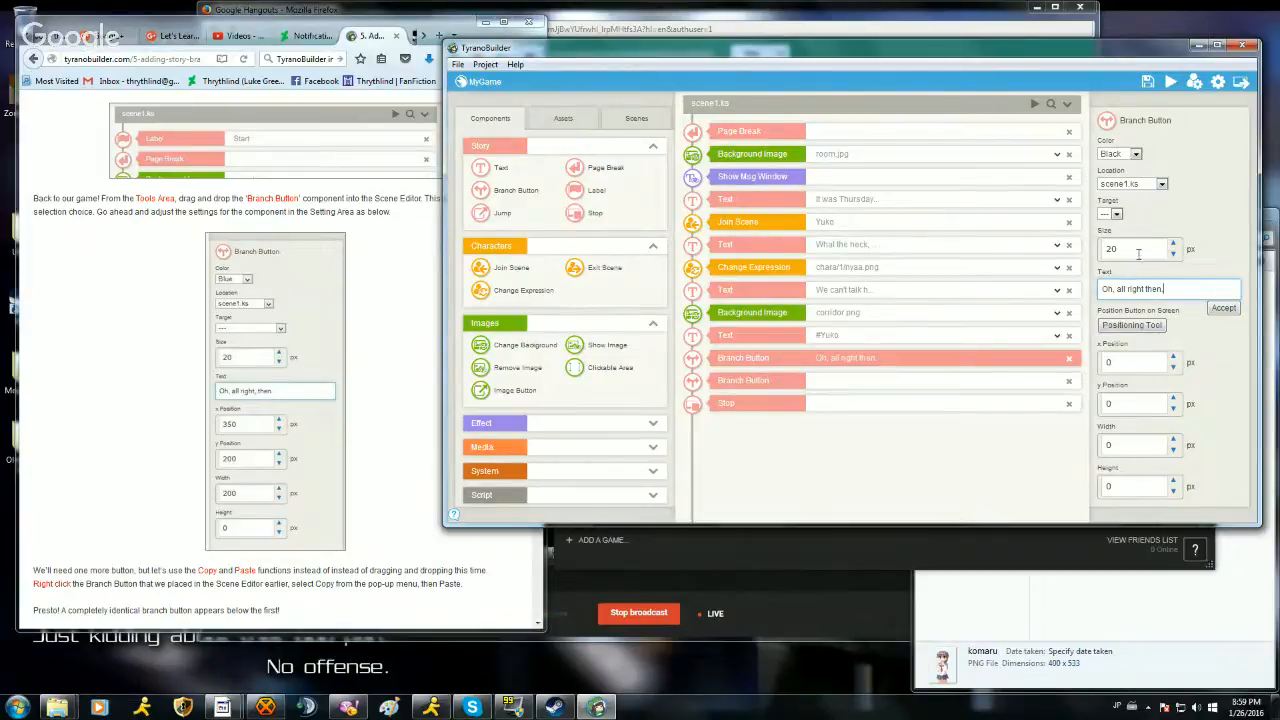
left_click(1224, 310)
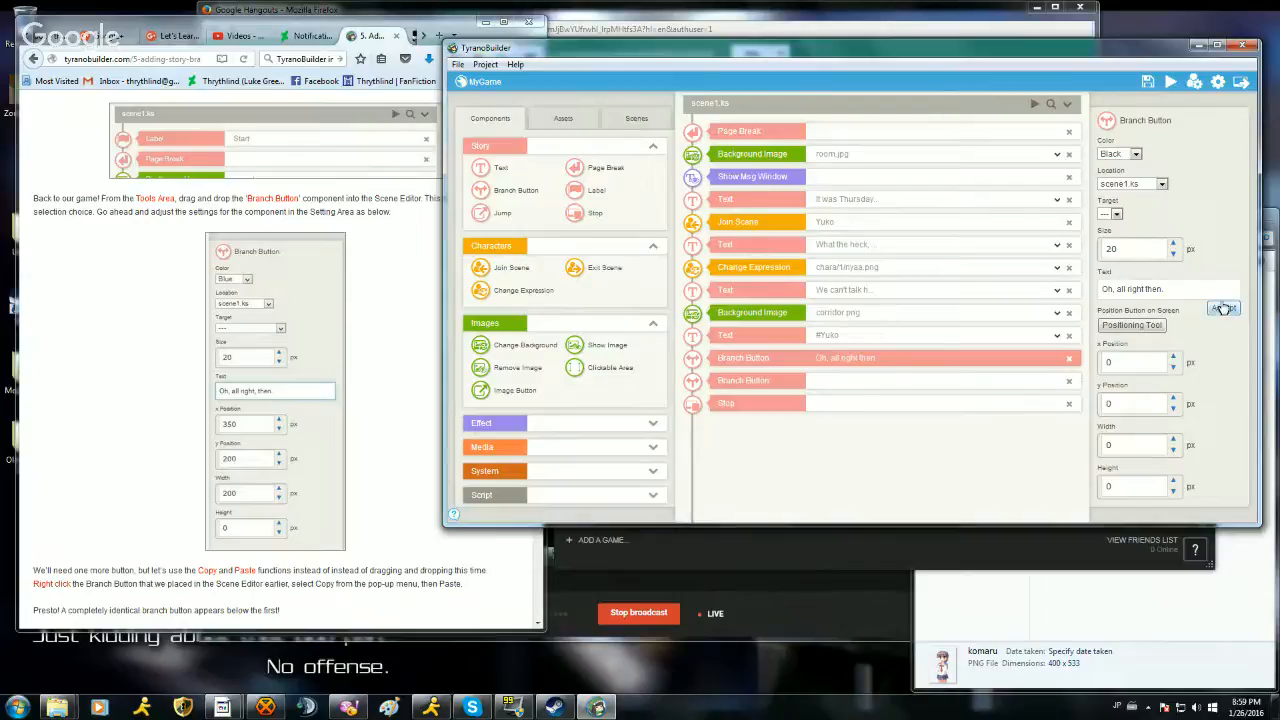
Step: Check the tutorial's wording for the second choice and set the second Branch Button's text to "No Way!"
left_click(985, 384)
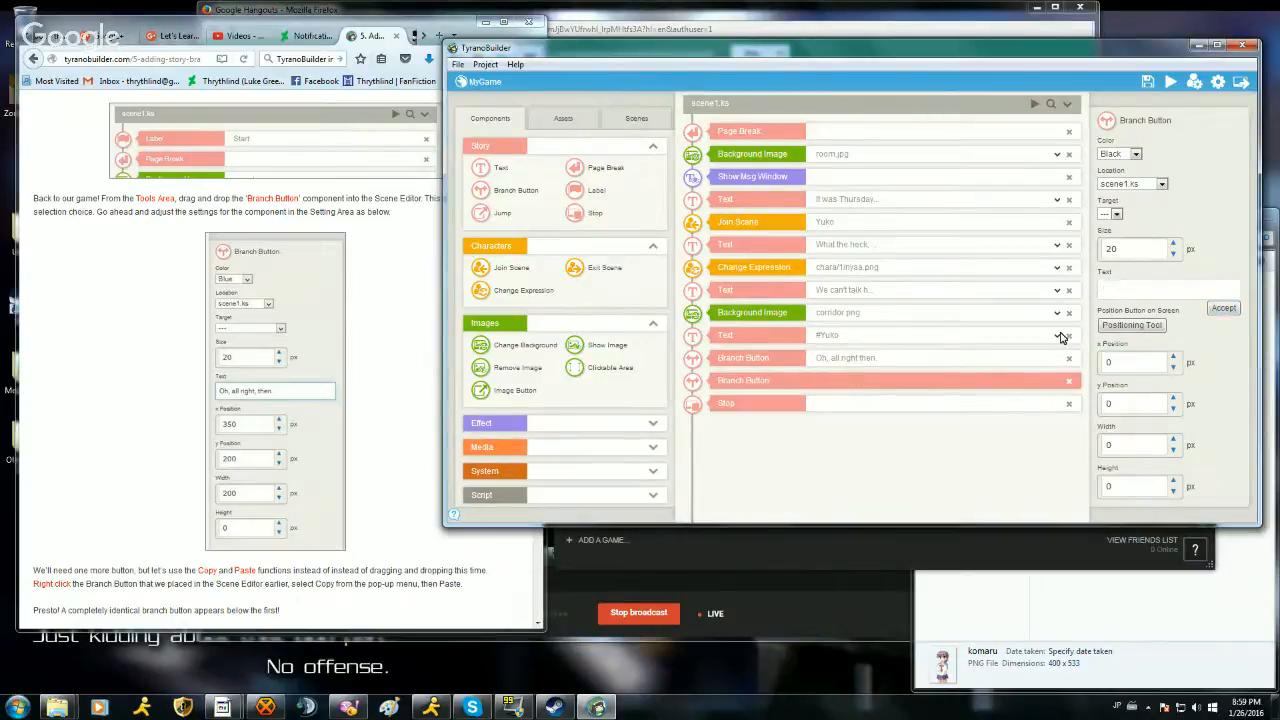
left_click(1130, 290)
left_click(396, 437)
scroll(396, 440, "down", 10)
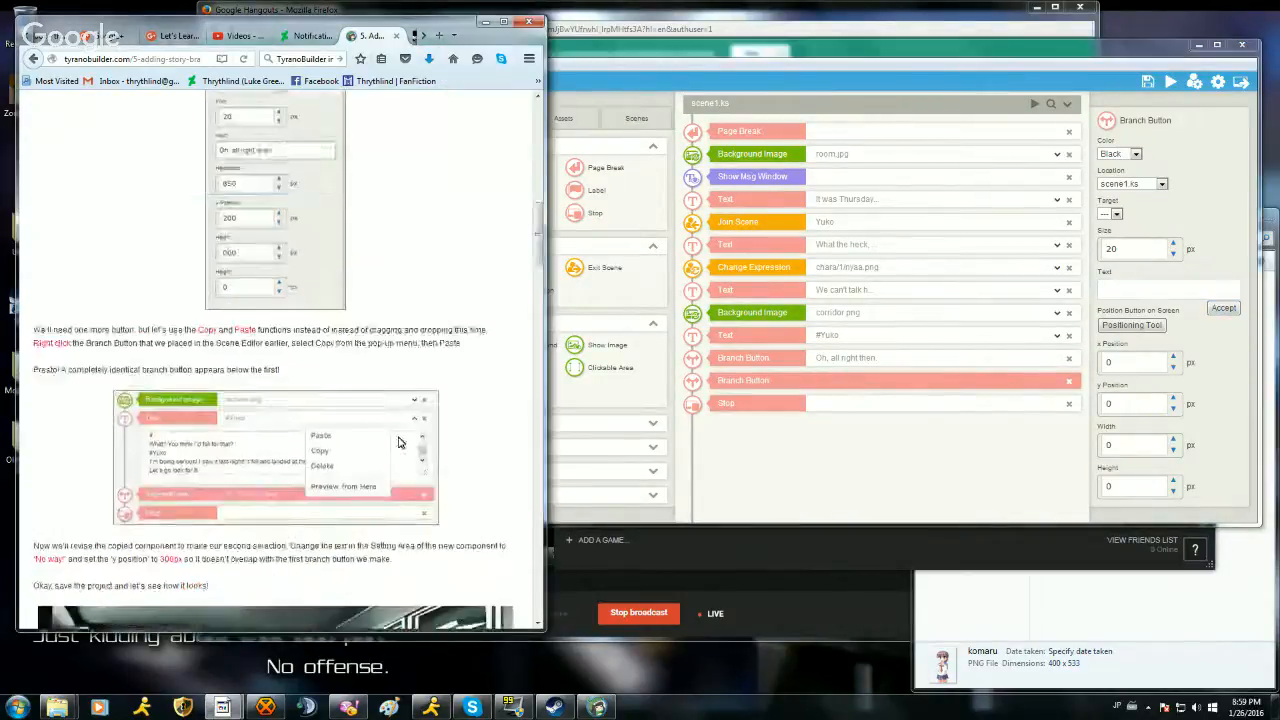
scroll(396, 447, "down", 3)
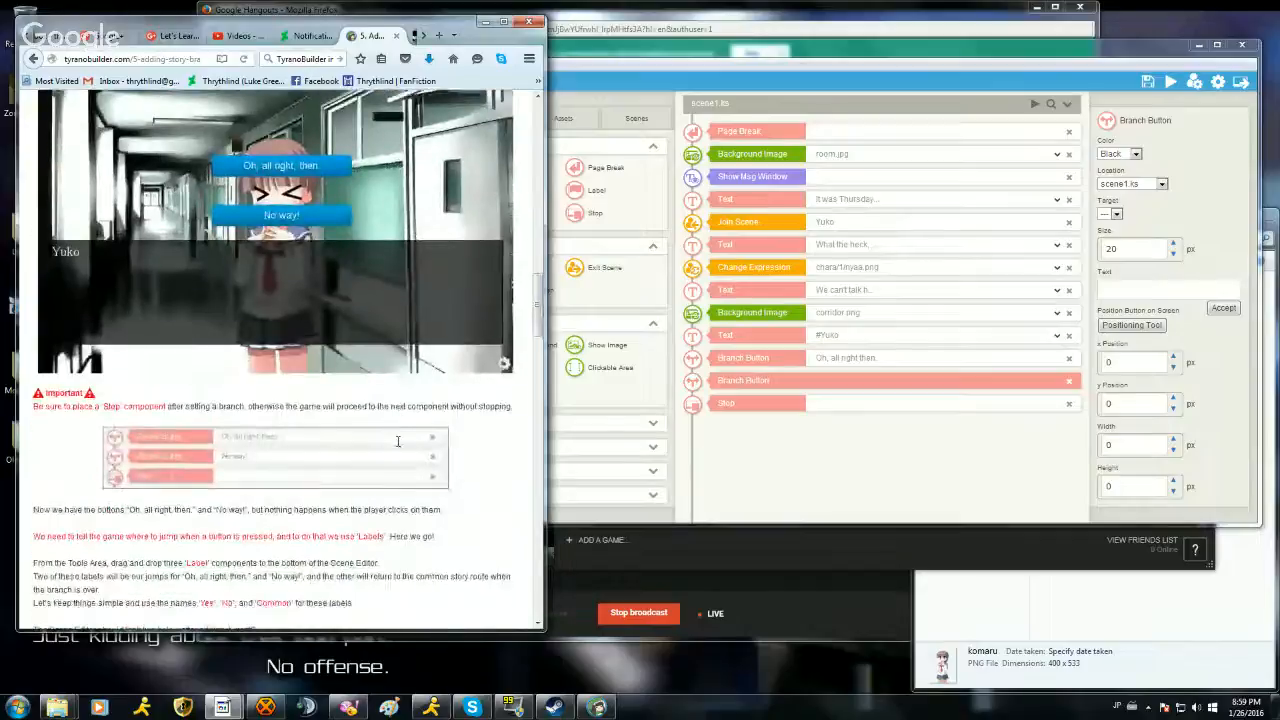
left_click(1120, 290)
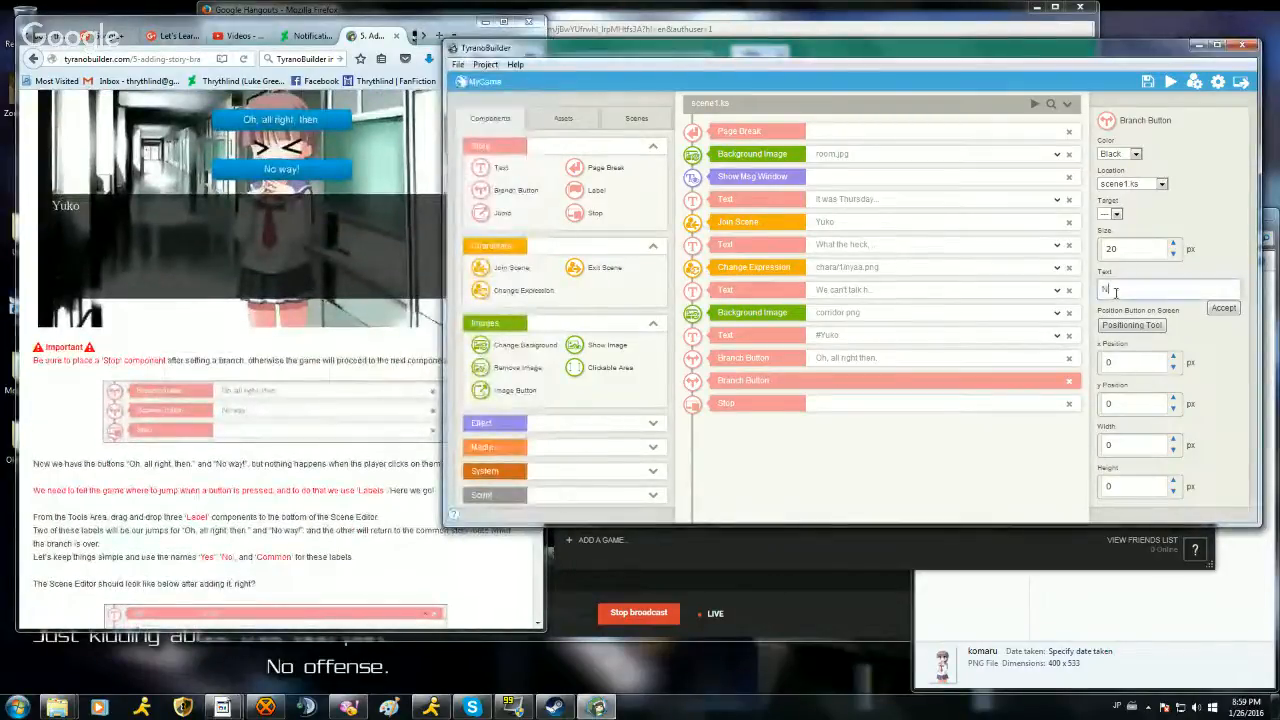
type("No way!")
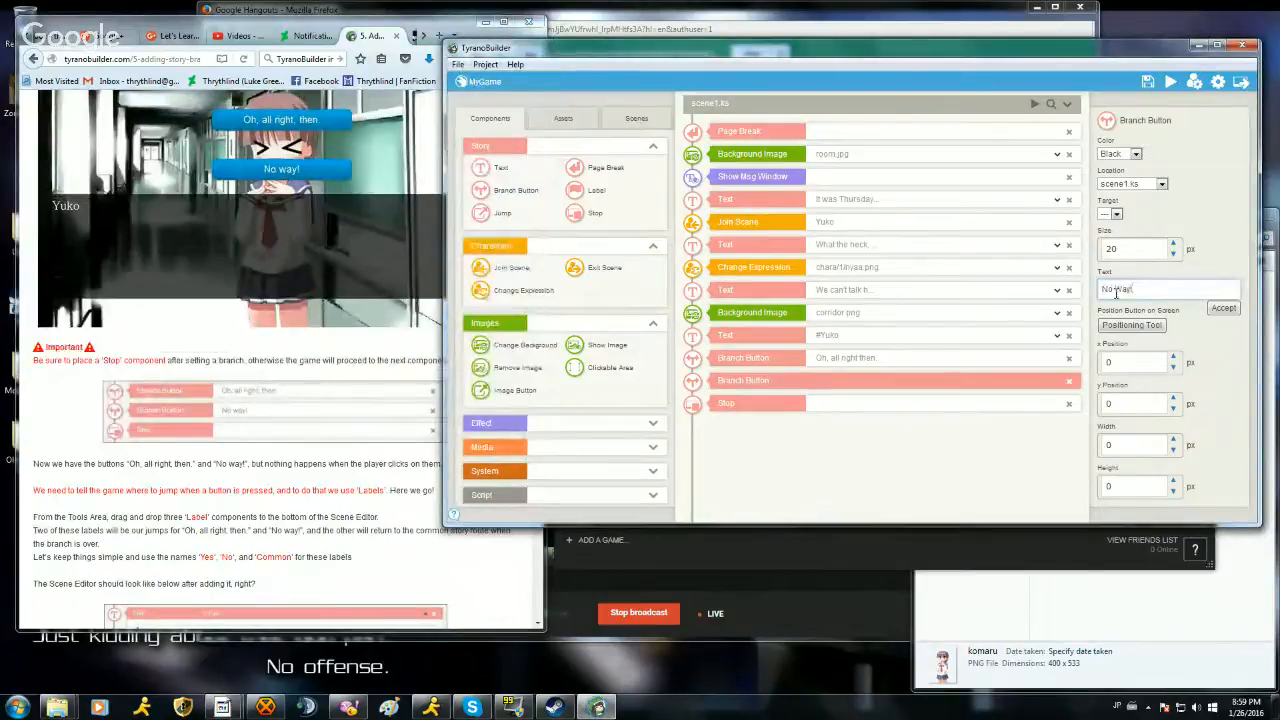
Step: Look up the tutorial's position for the second choice and set that Branch Button's y position to 300 px
left_click(438, 484)
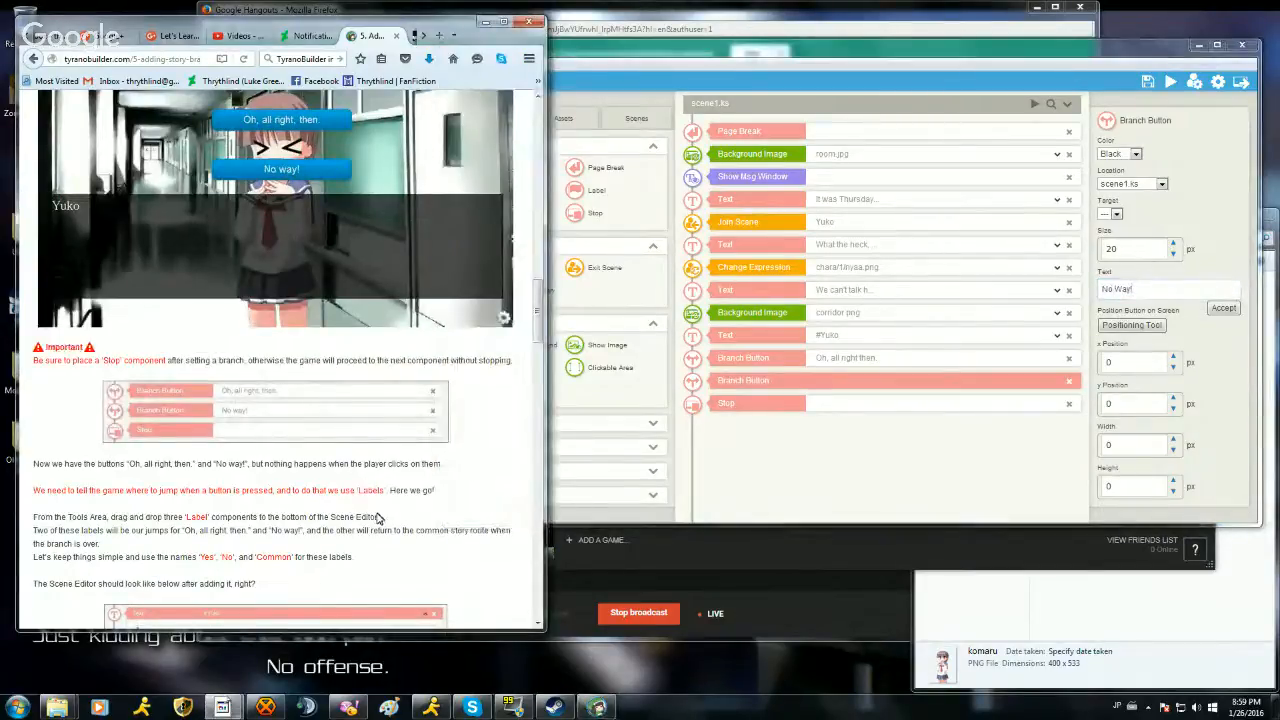
scroll(378, 517, "down", 8)
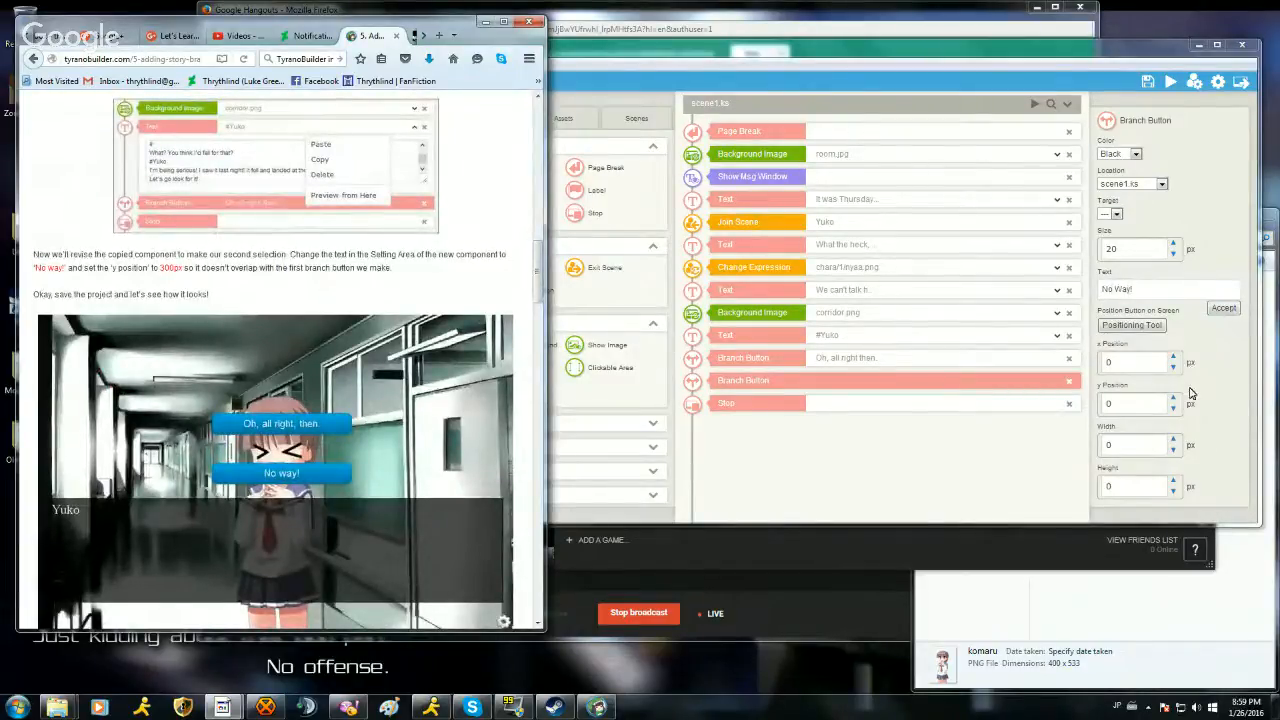
left_click(1139, 407)
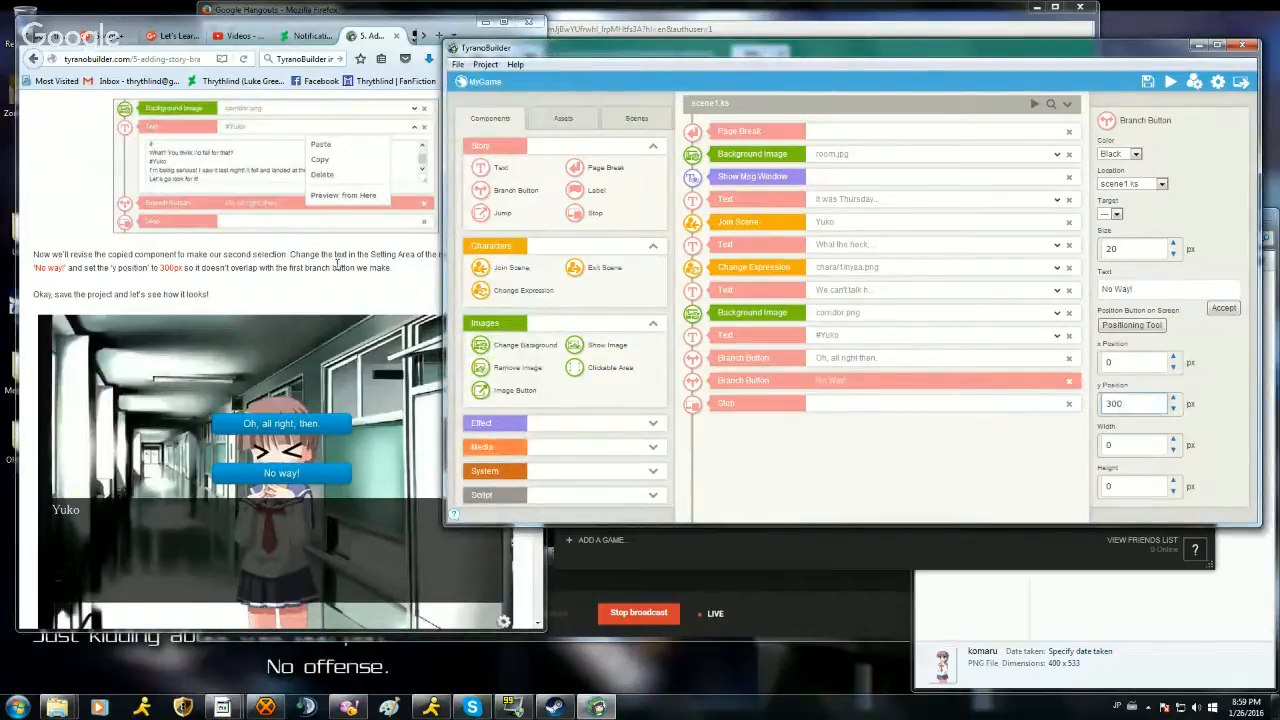
Step: Read the tutorial's instructions that follow the second choice and save the project
left_click(256, 284)
scroll(275, 290, "down", 5)
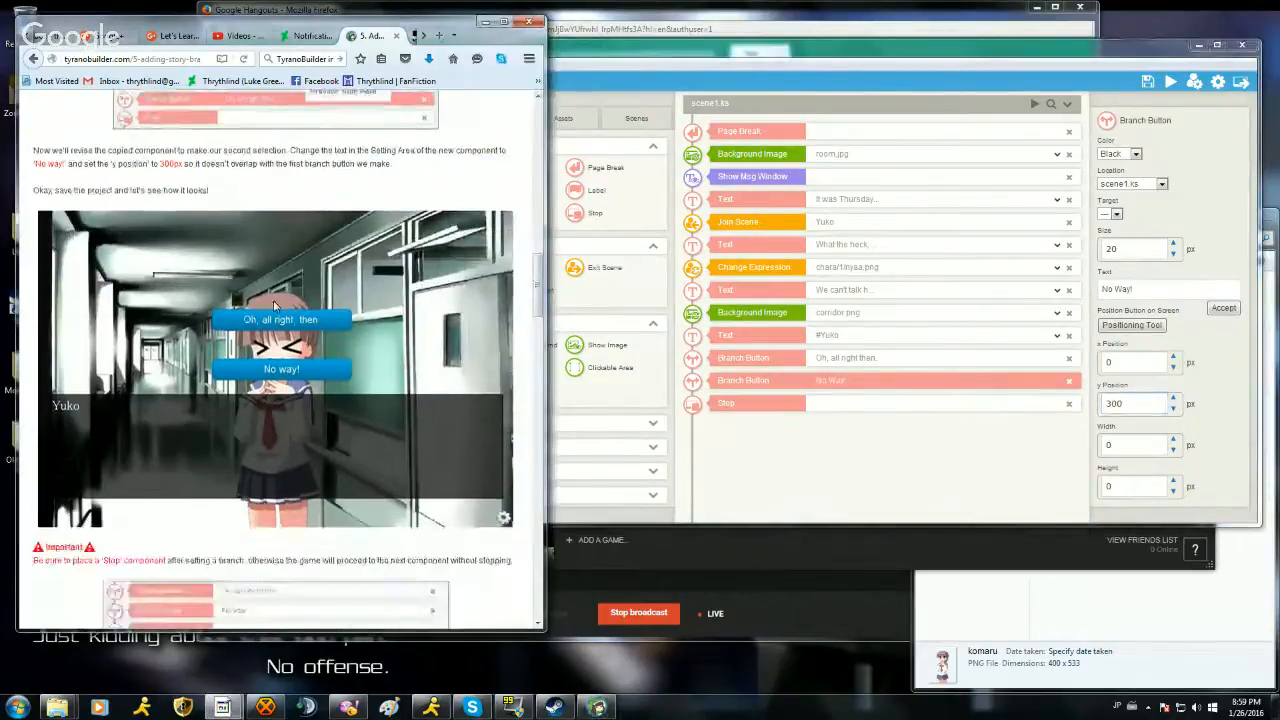
scroll(275, 315, "down", 3)
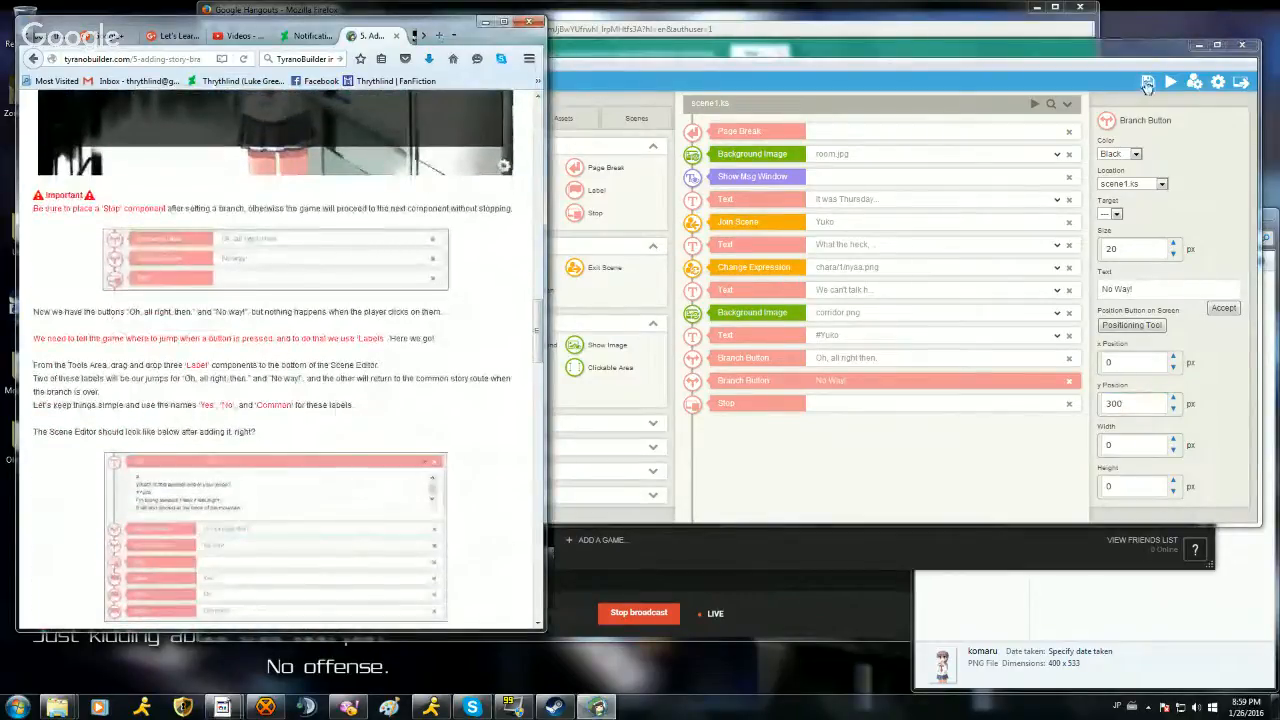
left_click(1148, 81)
left_click(852, 140)
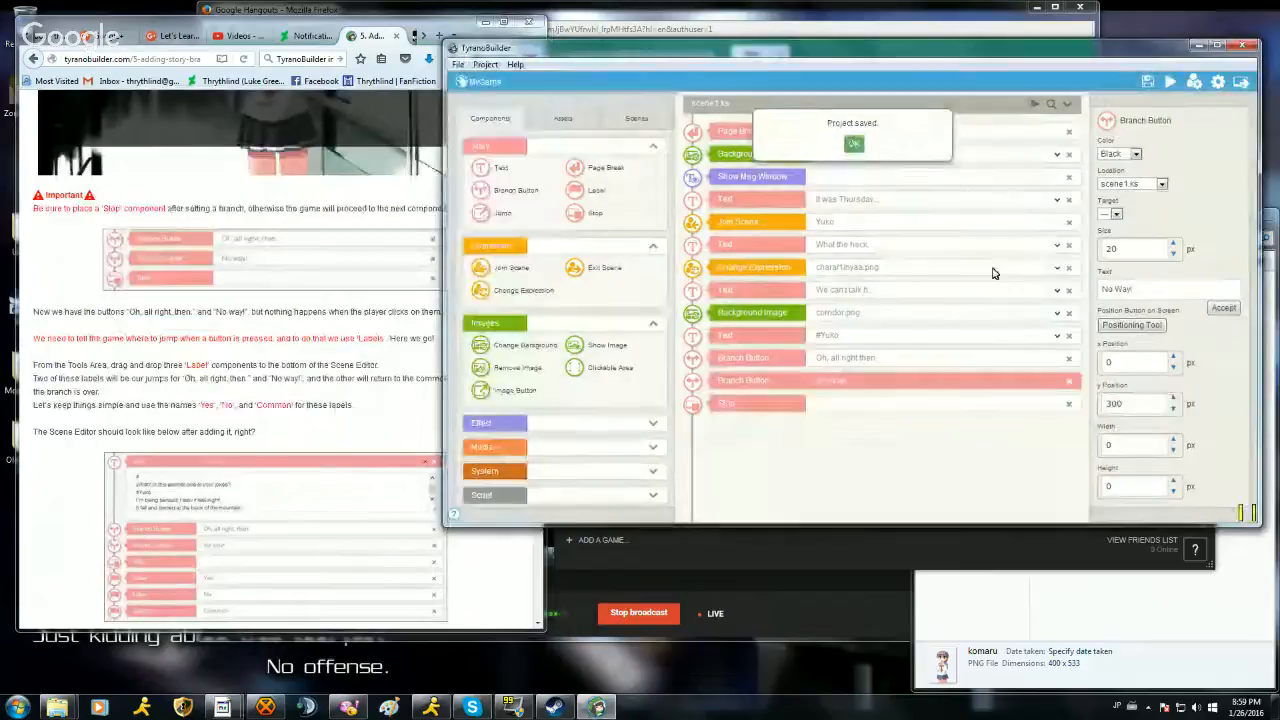
right_click(1002, 338)
left_click(923, 530)
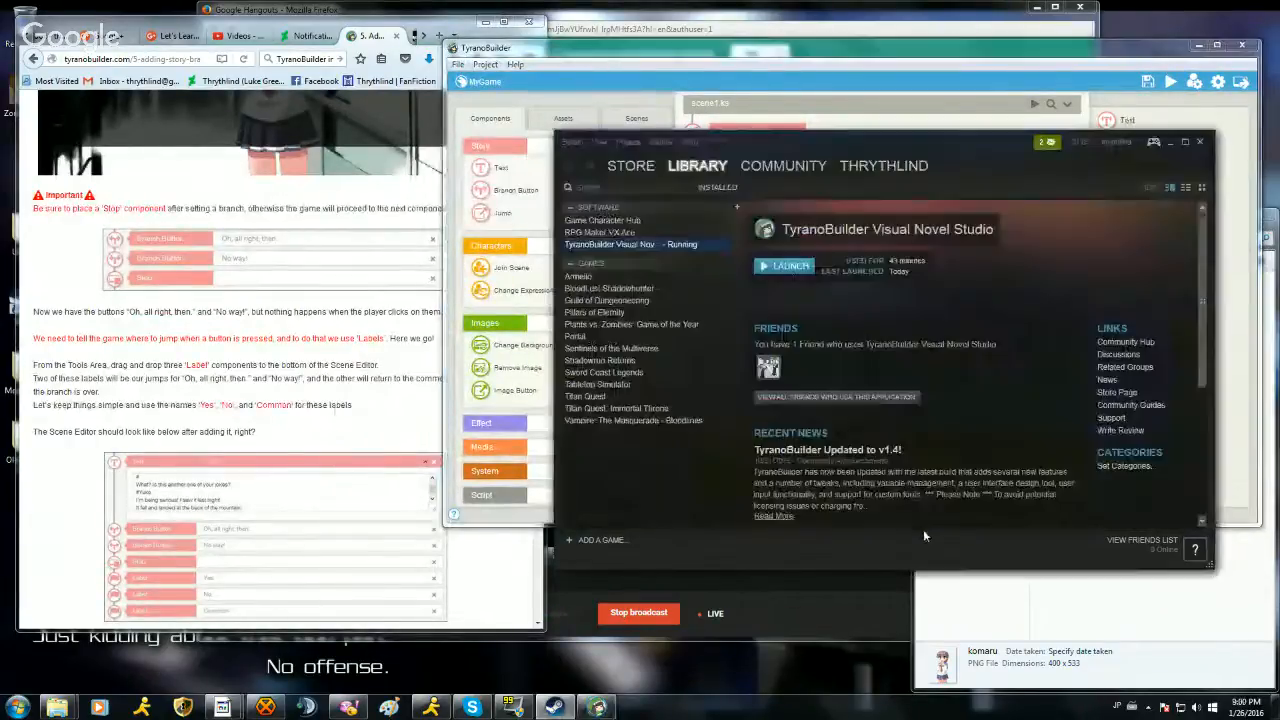
left_click(890, 99)
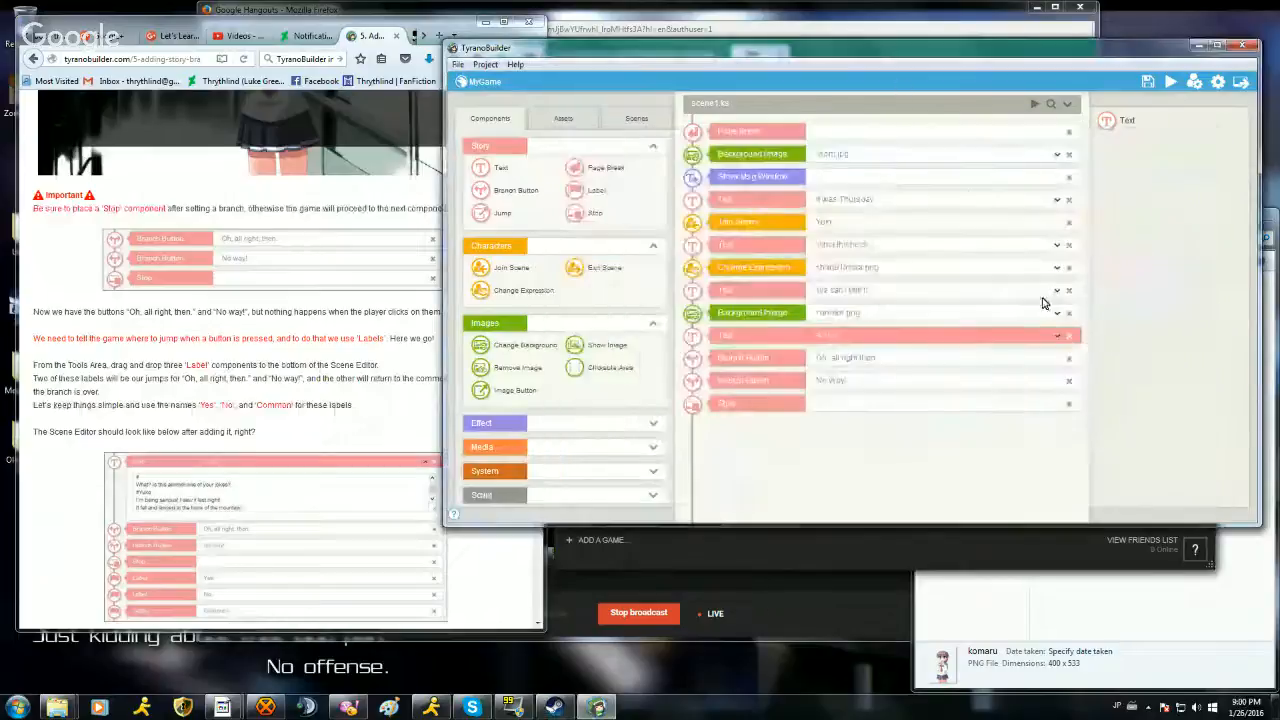
Step: Preview the scene from the "We can't talk here" Text component and advance the dialogue to the branch choices
right_click(921, 294)
left_click(983, 368)
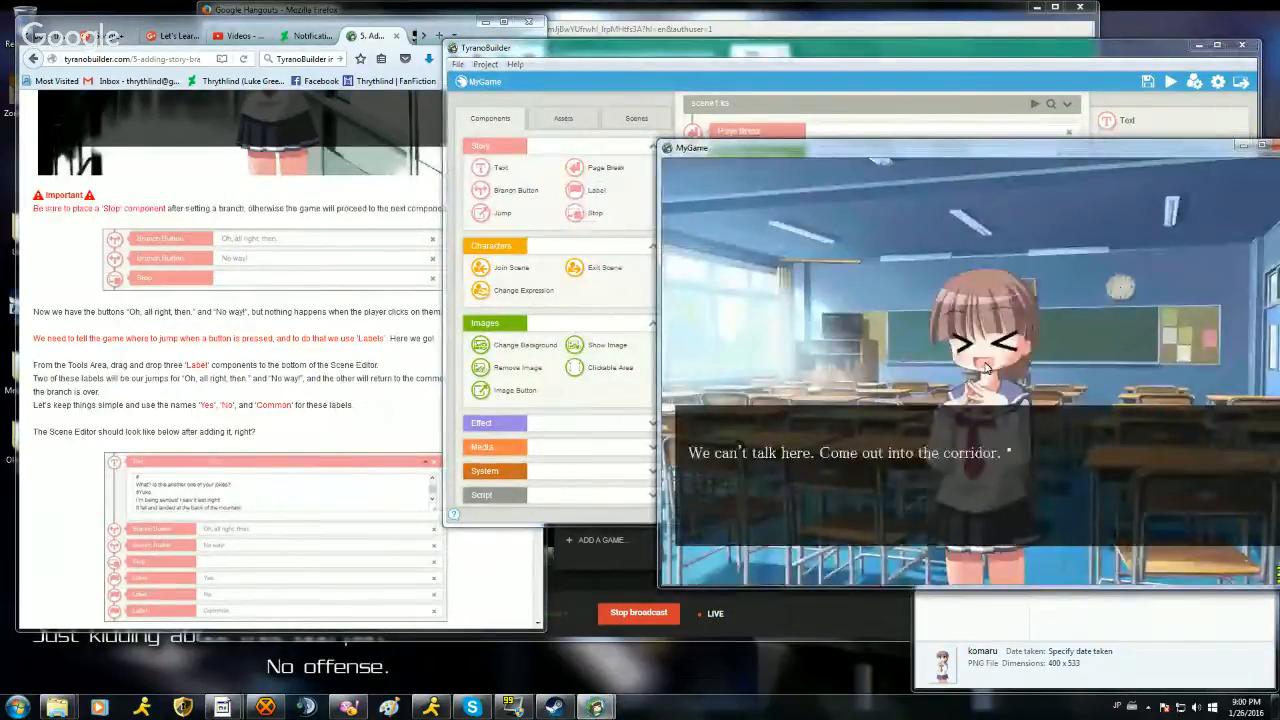
left_click(987, 366)
left_click(986, 364)
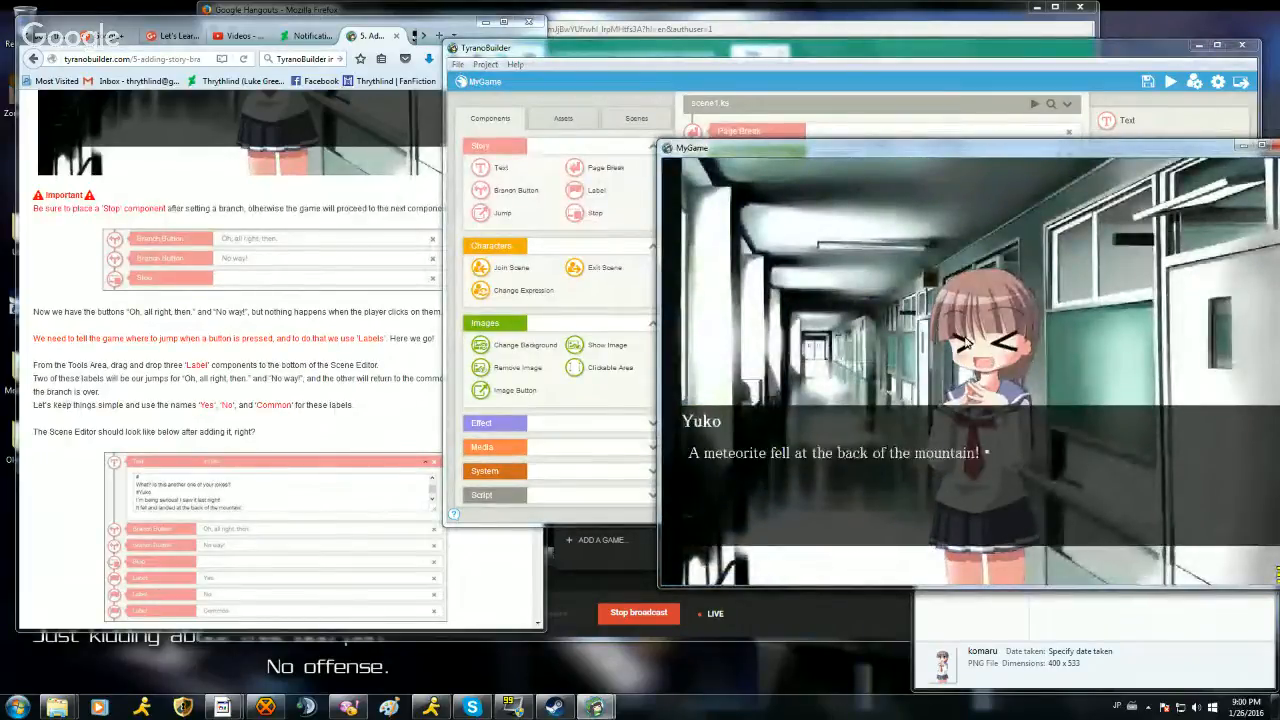
left_click(966, 343)
left_click(966, 343)
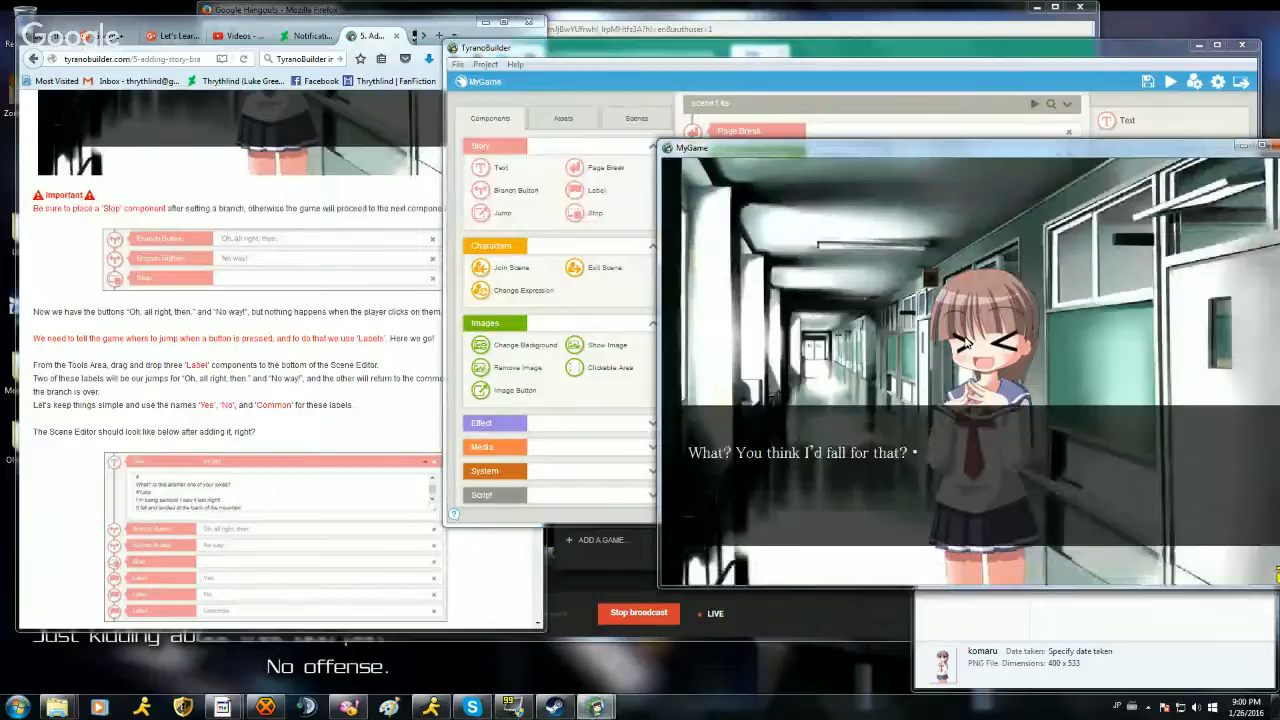
left_click(966, 343)
left_click(966, 343)
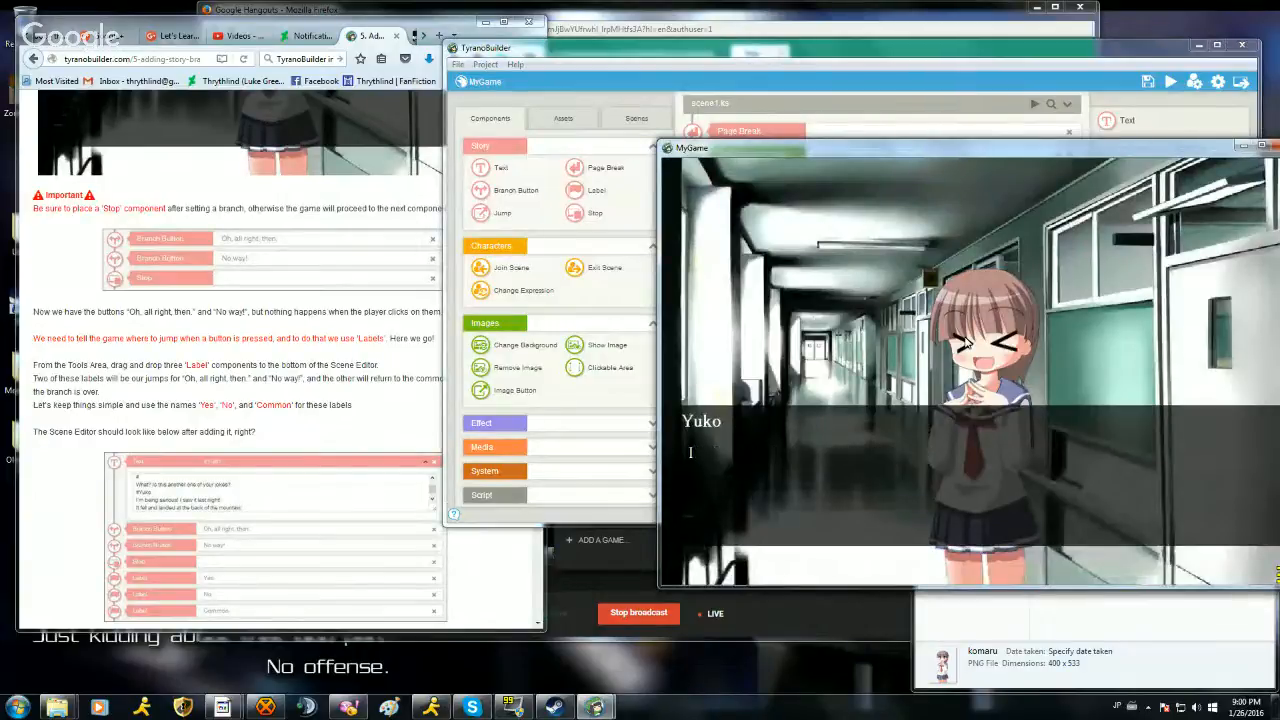
left_click(966, 343)
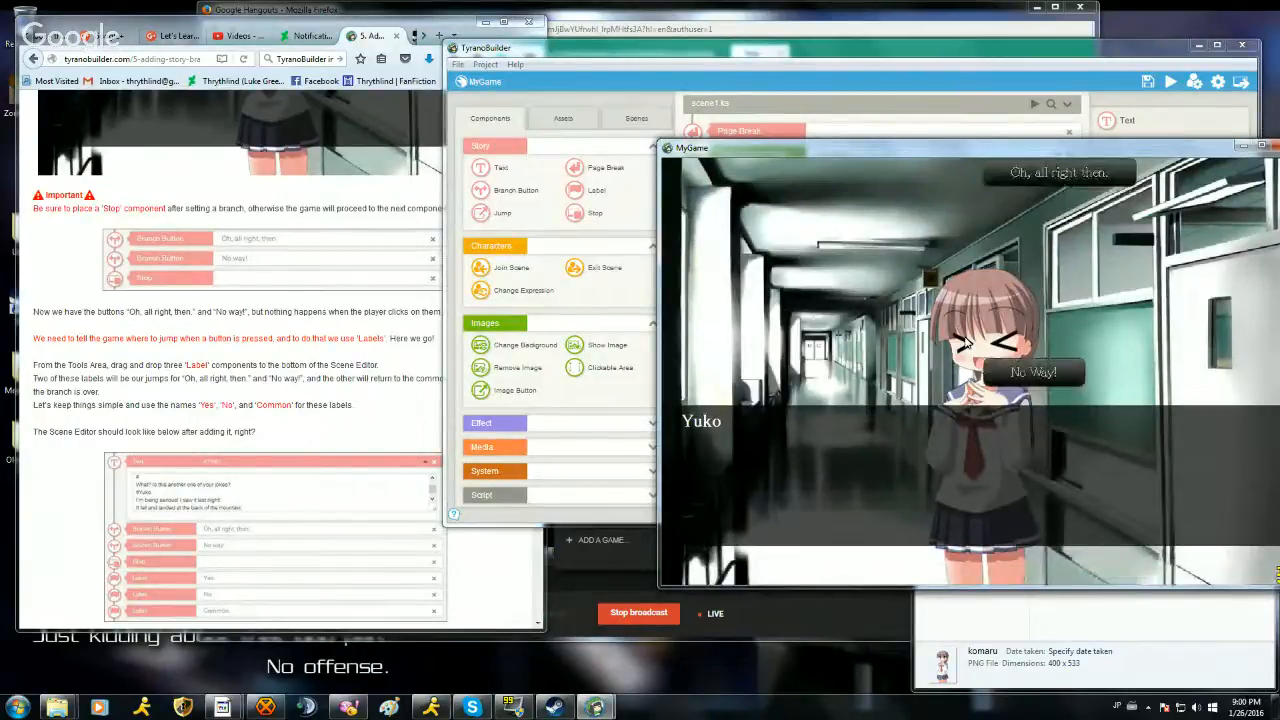
Step: Test the "Oh, all right then." choice in the preview and close the game window
left_click(1061, 176)
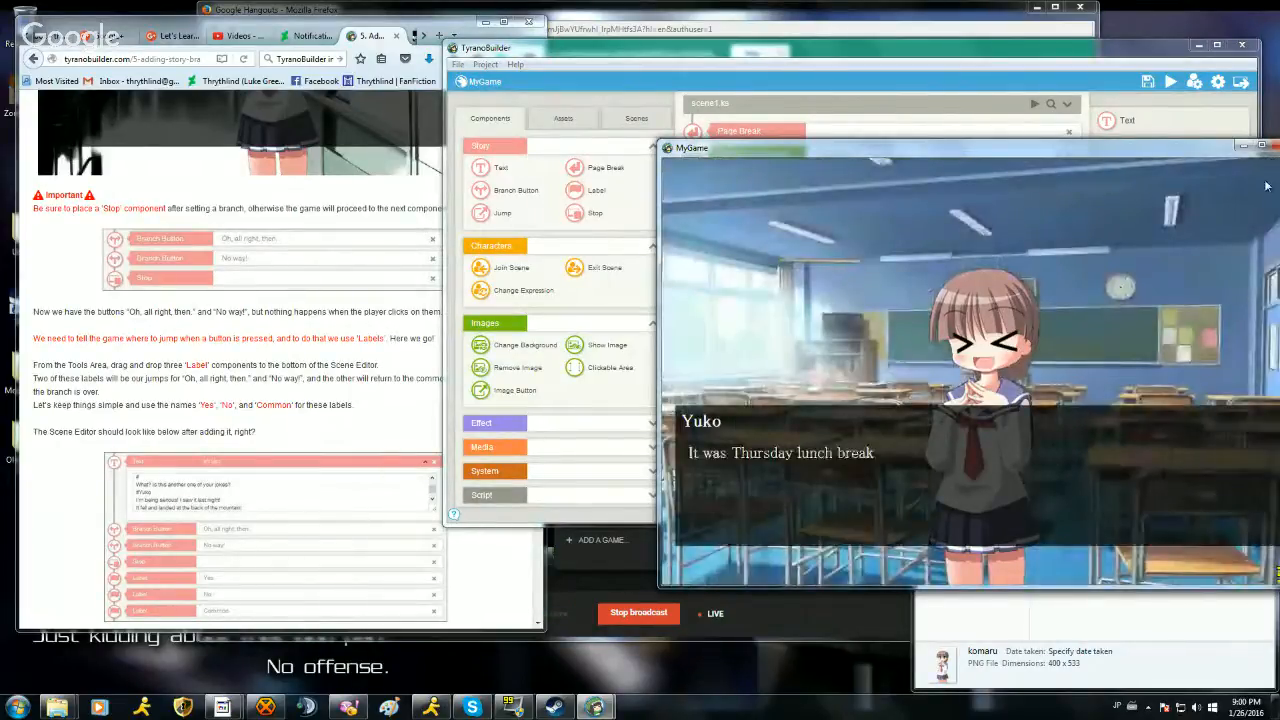
left_click_drag(1267, 152, 1183, 150)
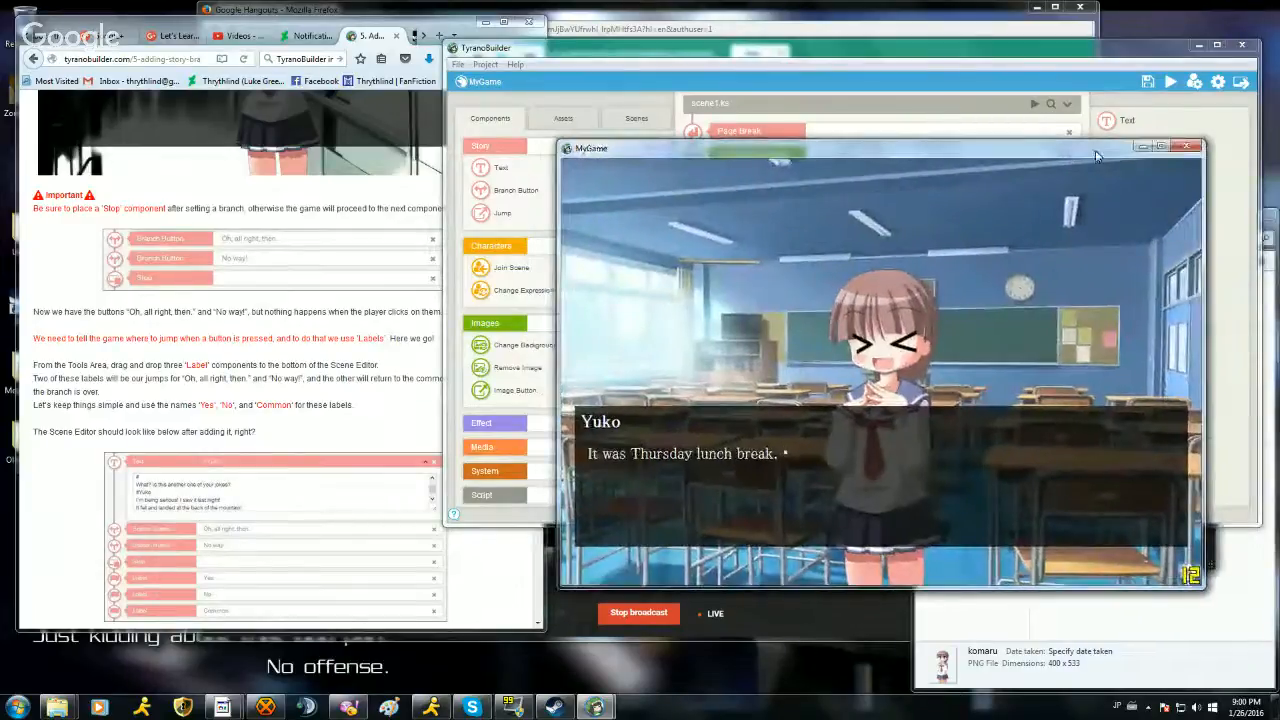
left_click(1185, 148)
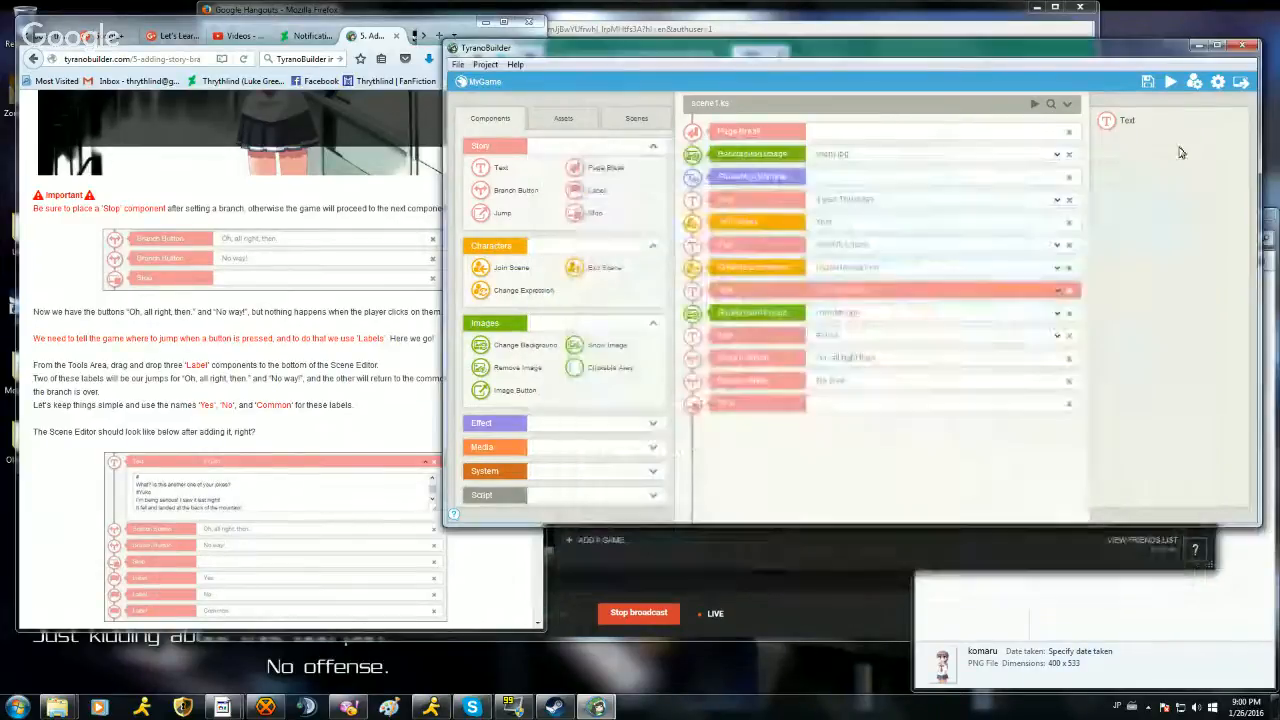
Step: Look up the tutorial's Branch Button settings and set the "Oh, all right then." button to x 350, y 200 and width 200 px
left_click(785, 361)
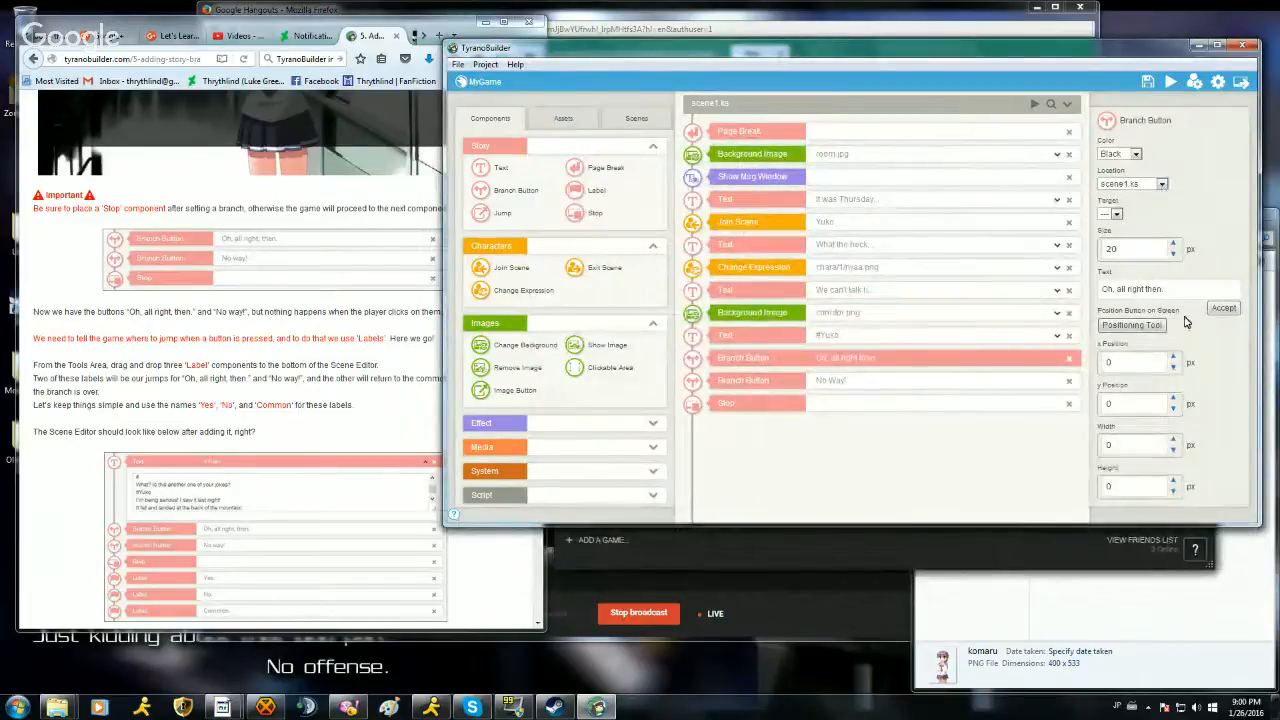
left_click(335, 365)
scroll(340, 370, "down", 10)
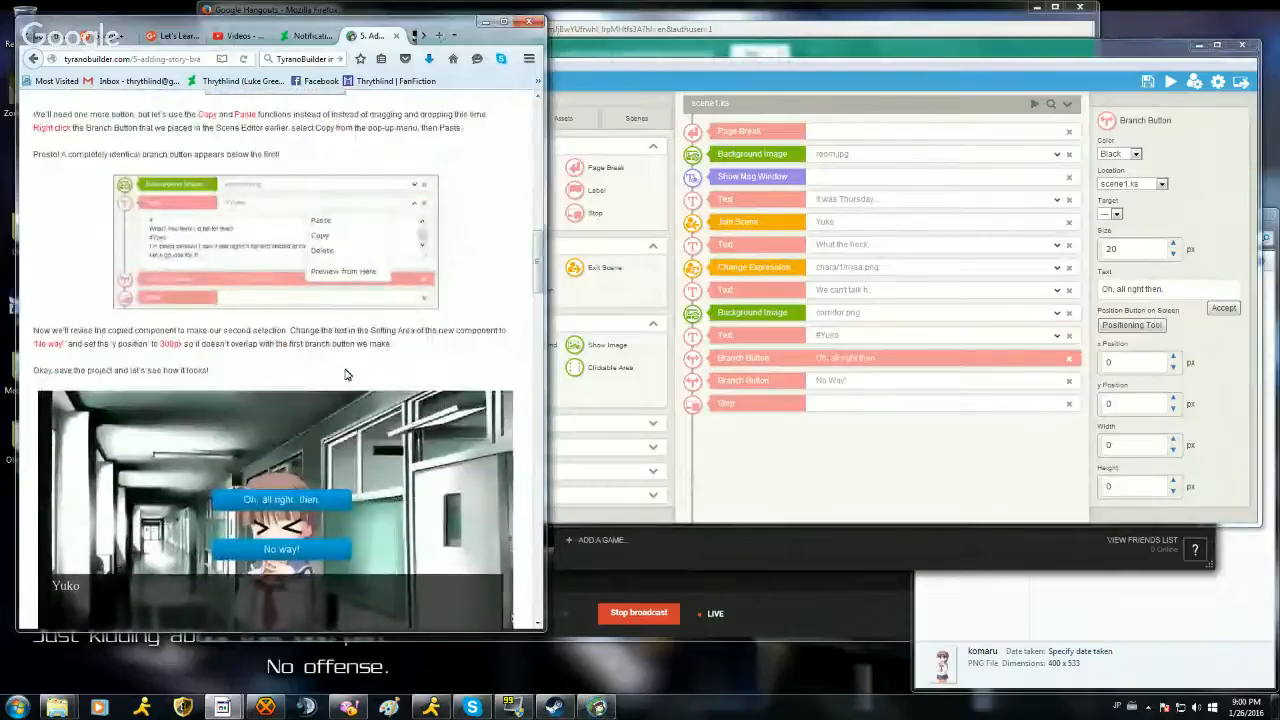
scroll(345, 374, "up", 5)
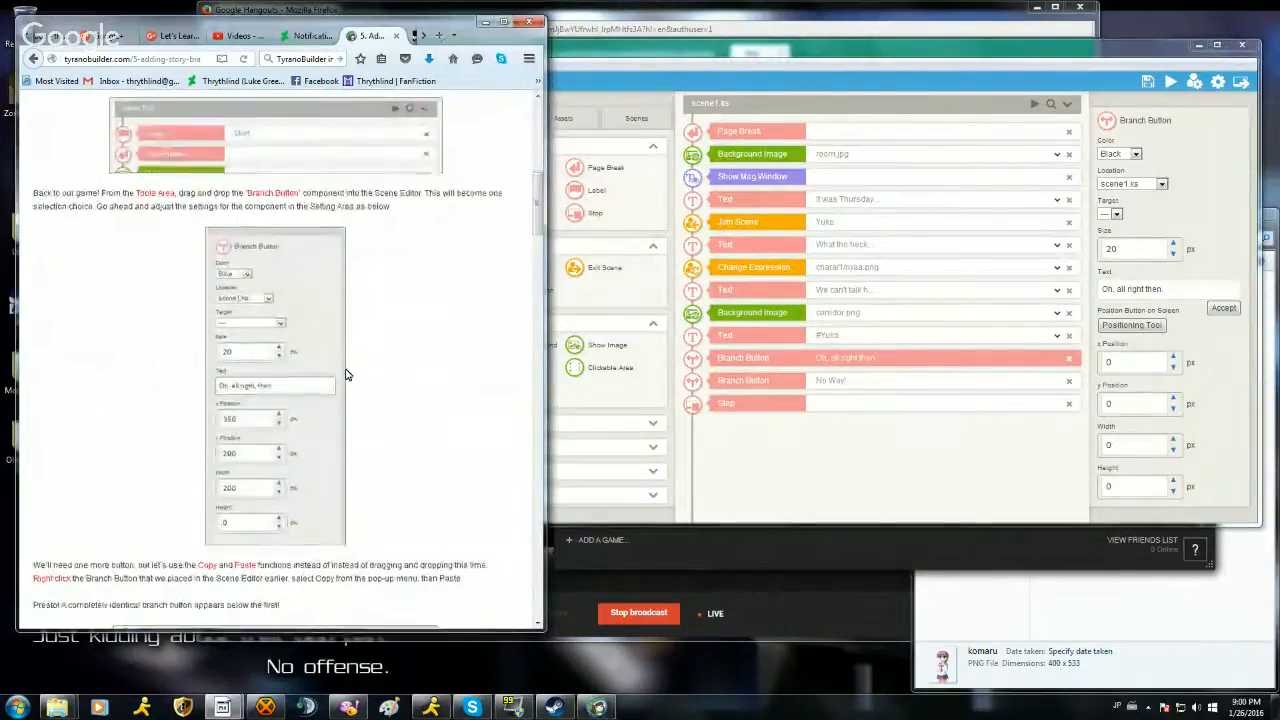
scroll(345, 374, "down", 1)
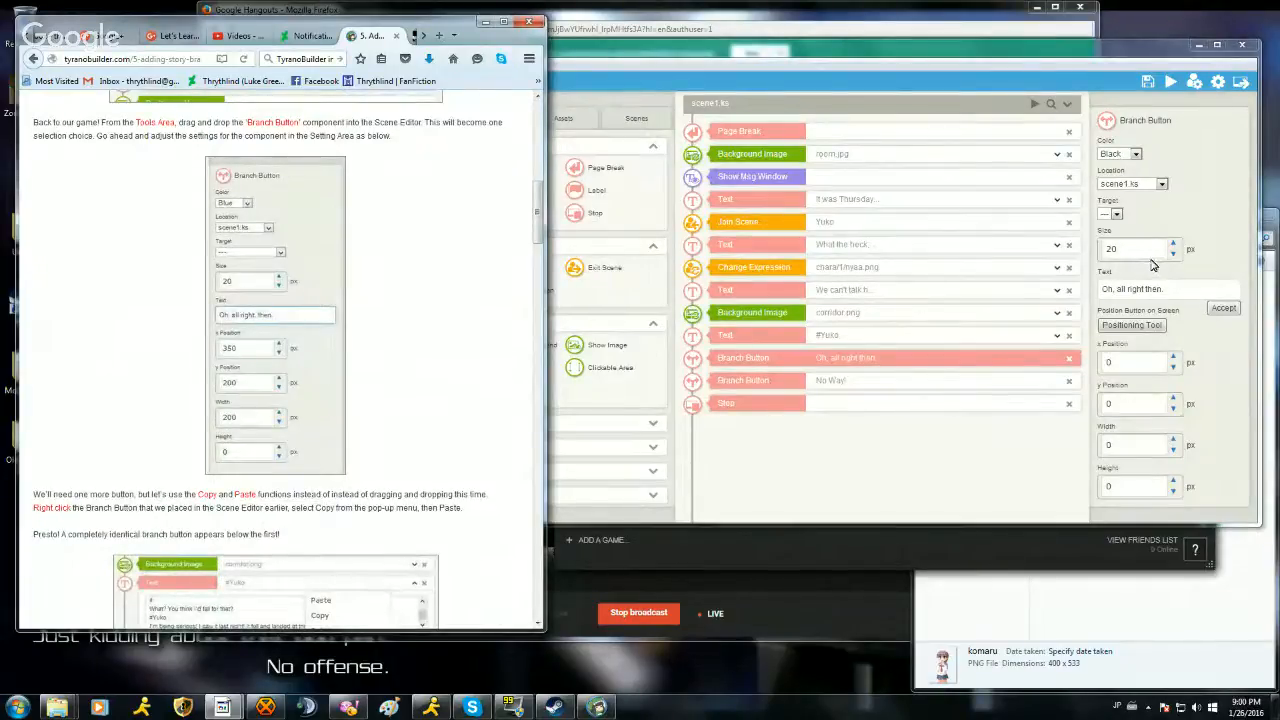
left_click(1131, 362)
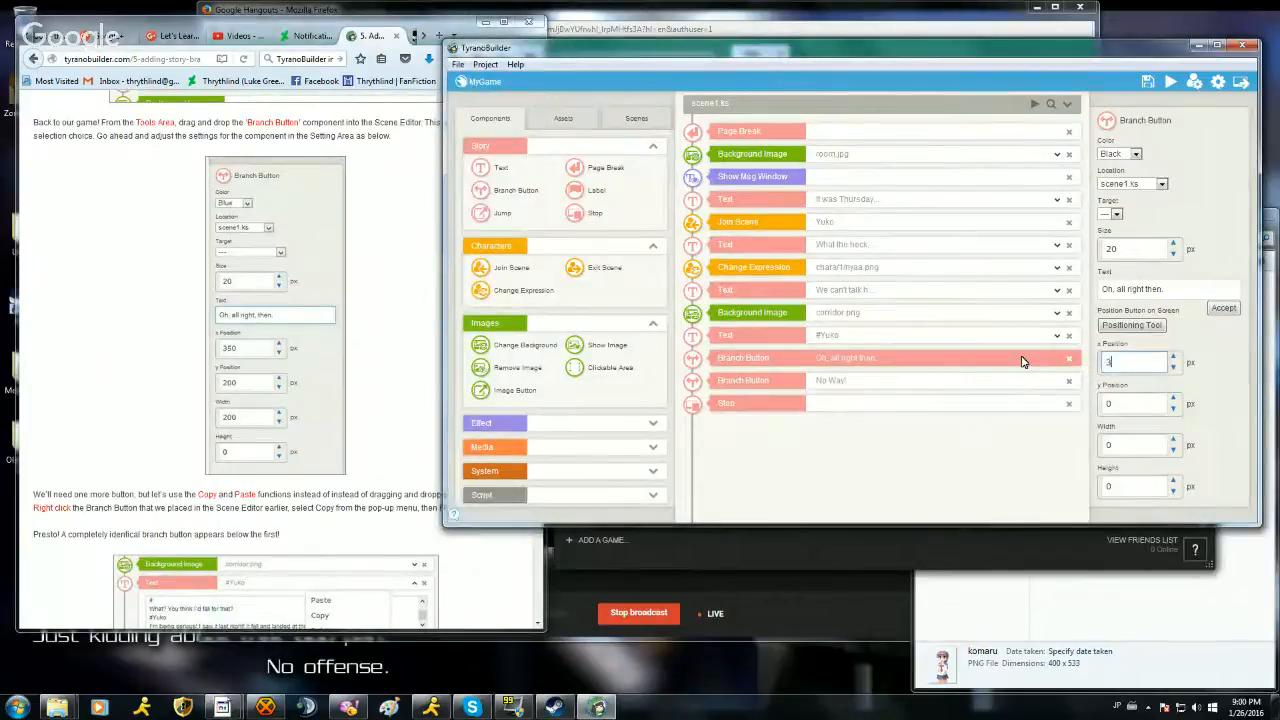
type("350")
key("Tab")
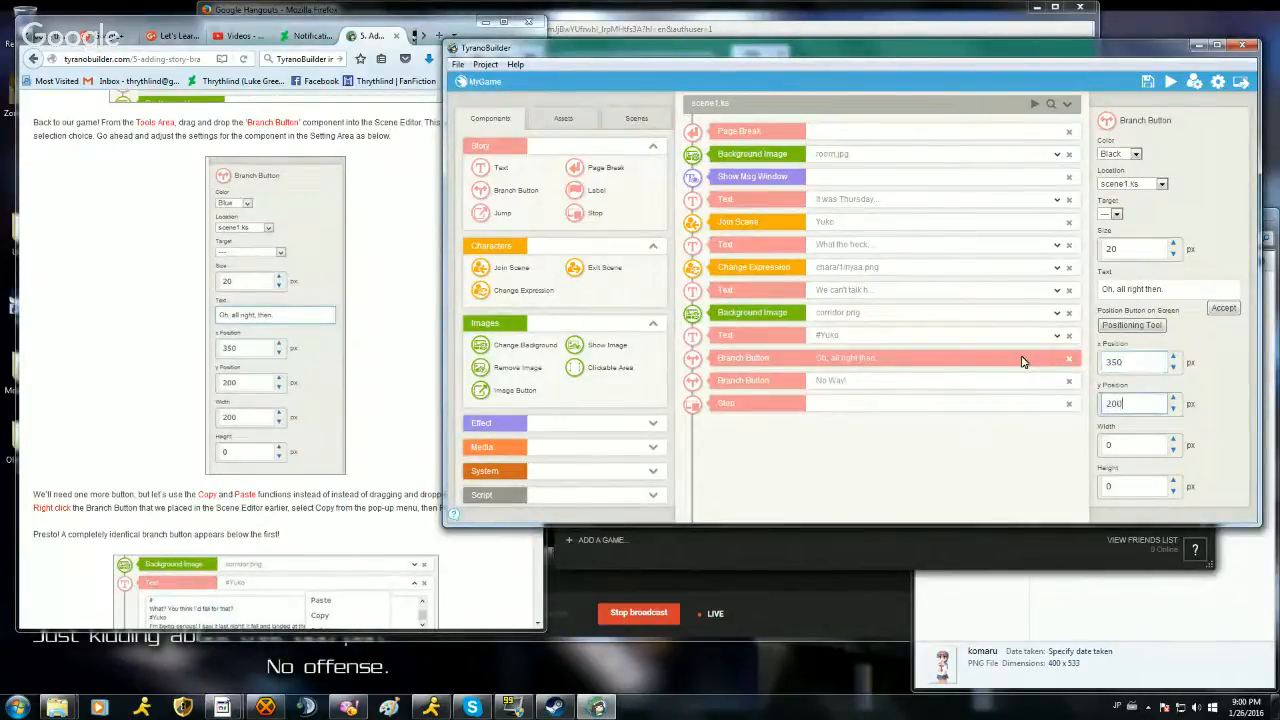
key("Tab")
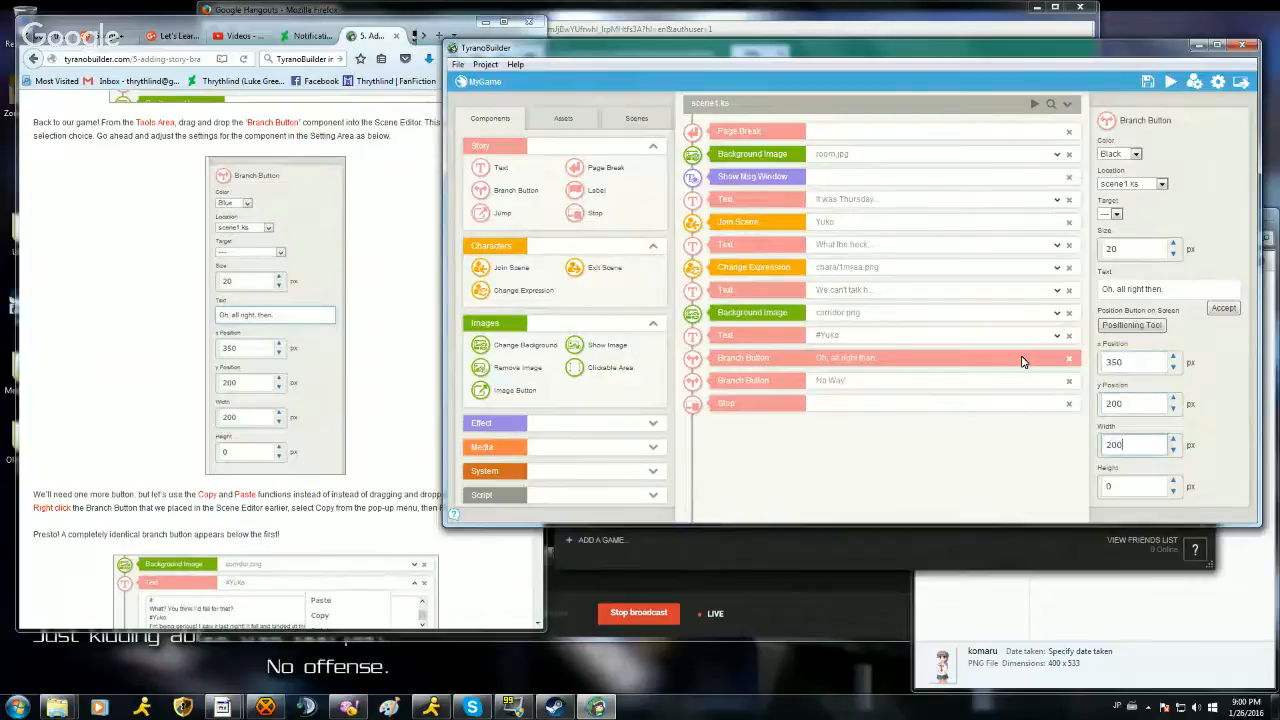
Step: Set the "No Way!" Branch Button's x position to 350 px and its width to 200 px
left_click(896, 380)
left_click_drag(1128, 363, 1072, 362)
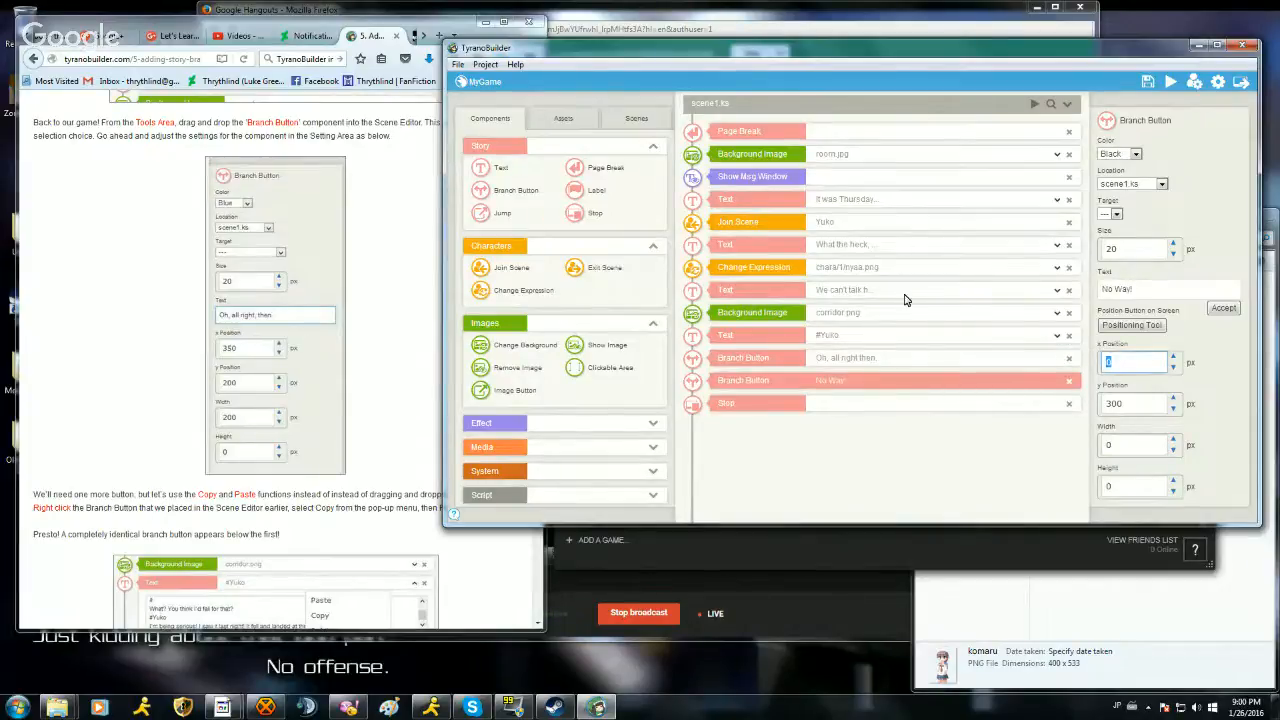
type("350")
key("Tab")
key("Tab")
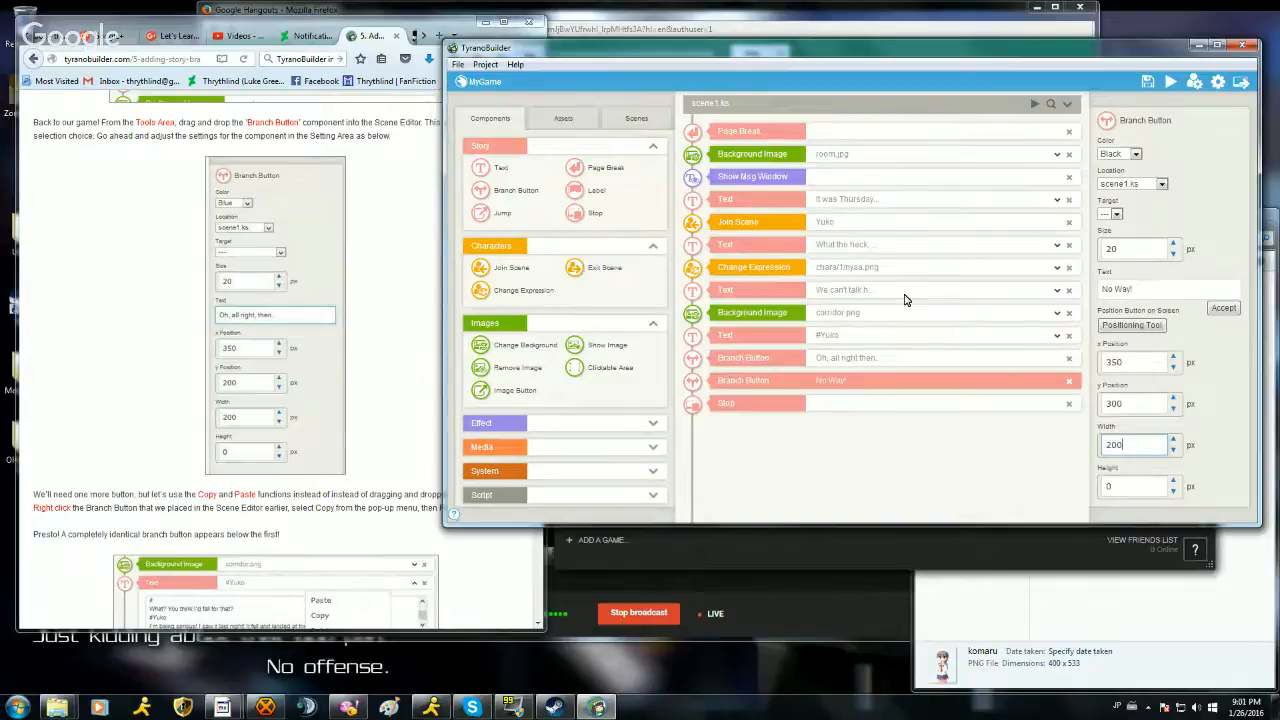
Step: Change the color of both Branch Buttons to Blue and save the project
left_click(1136, 154)
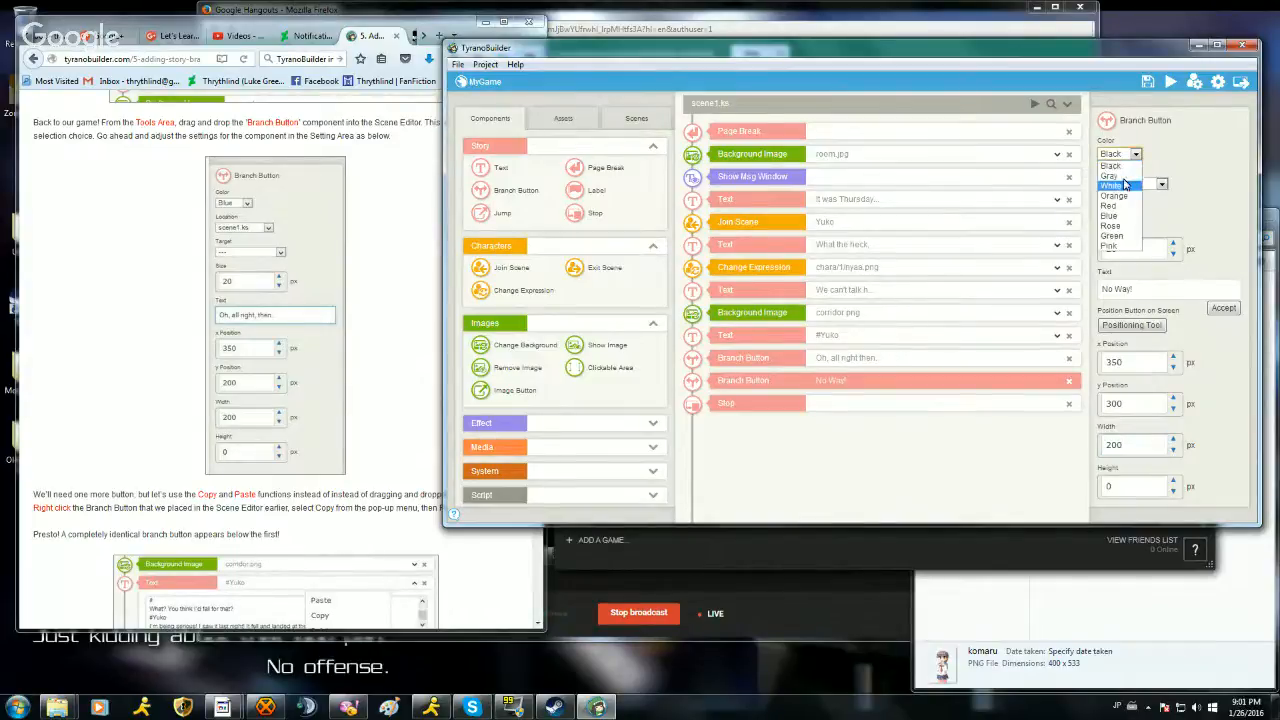
left_click(1123, 216)
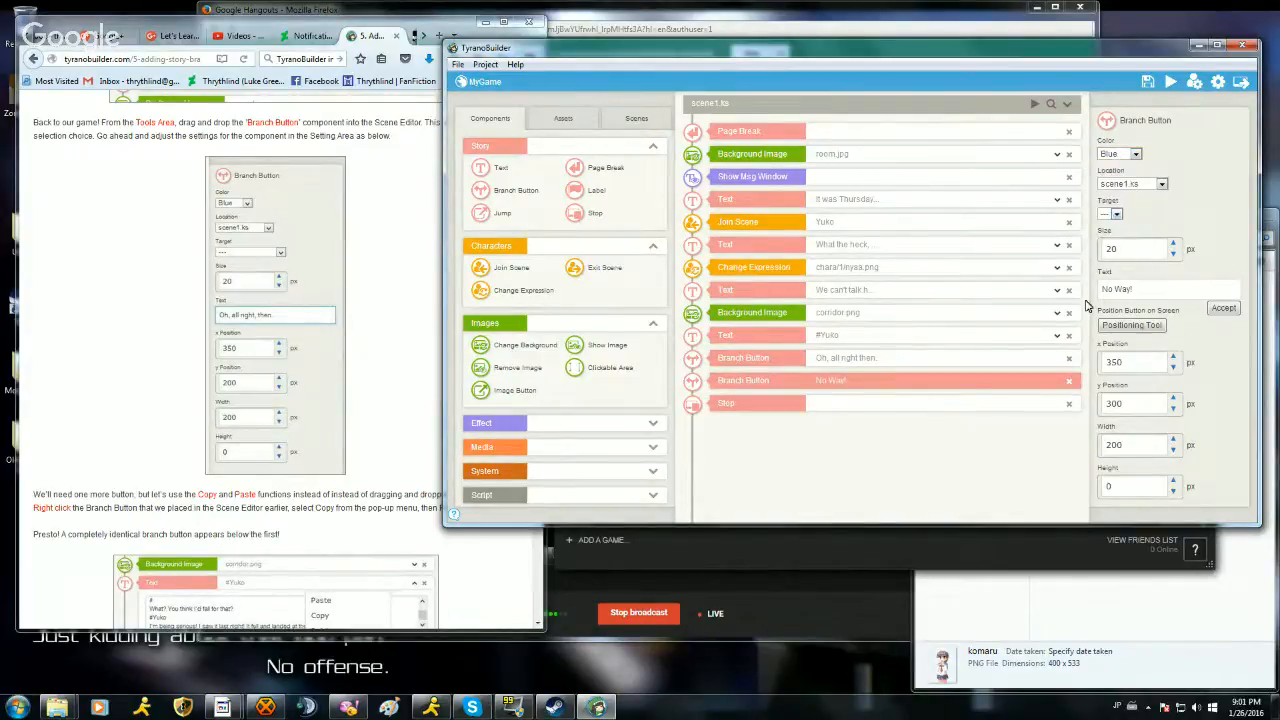
left_click(940, 358)
left_click(1133, 153)
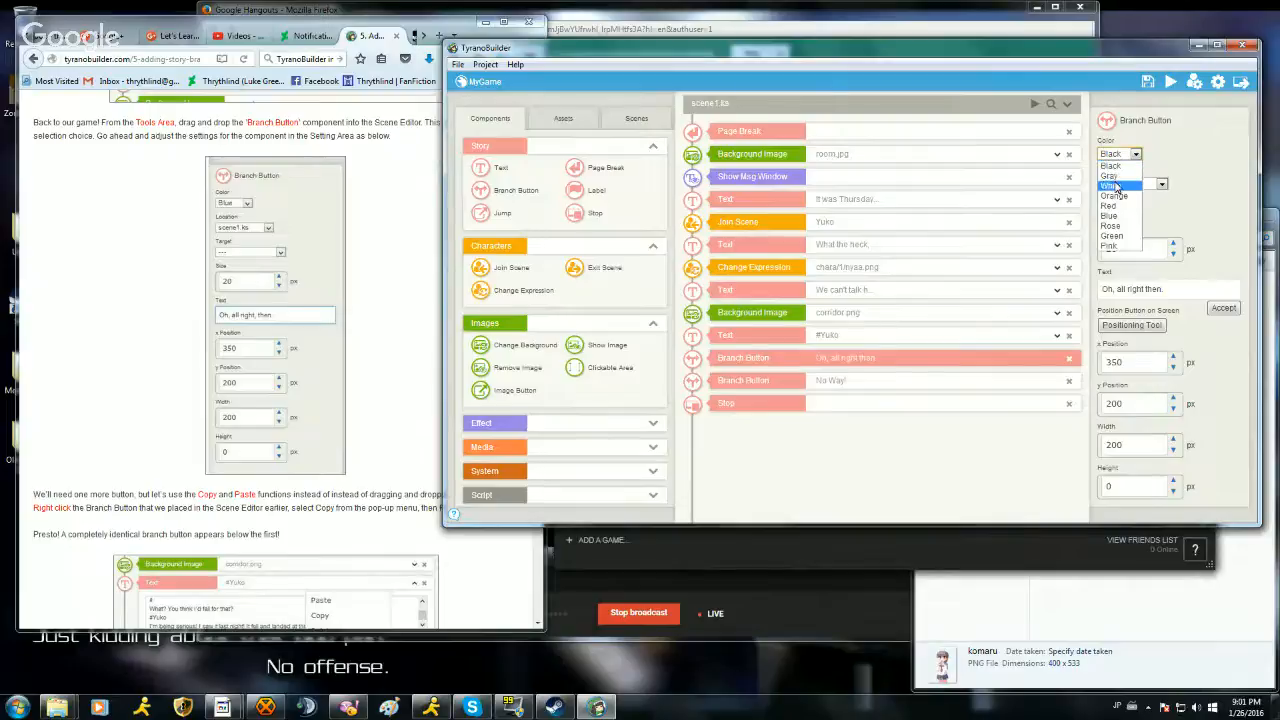
left_click(1120, 216)
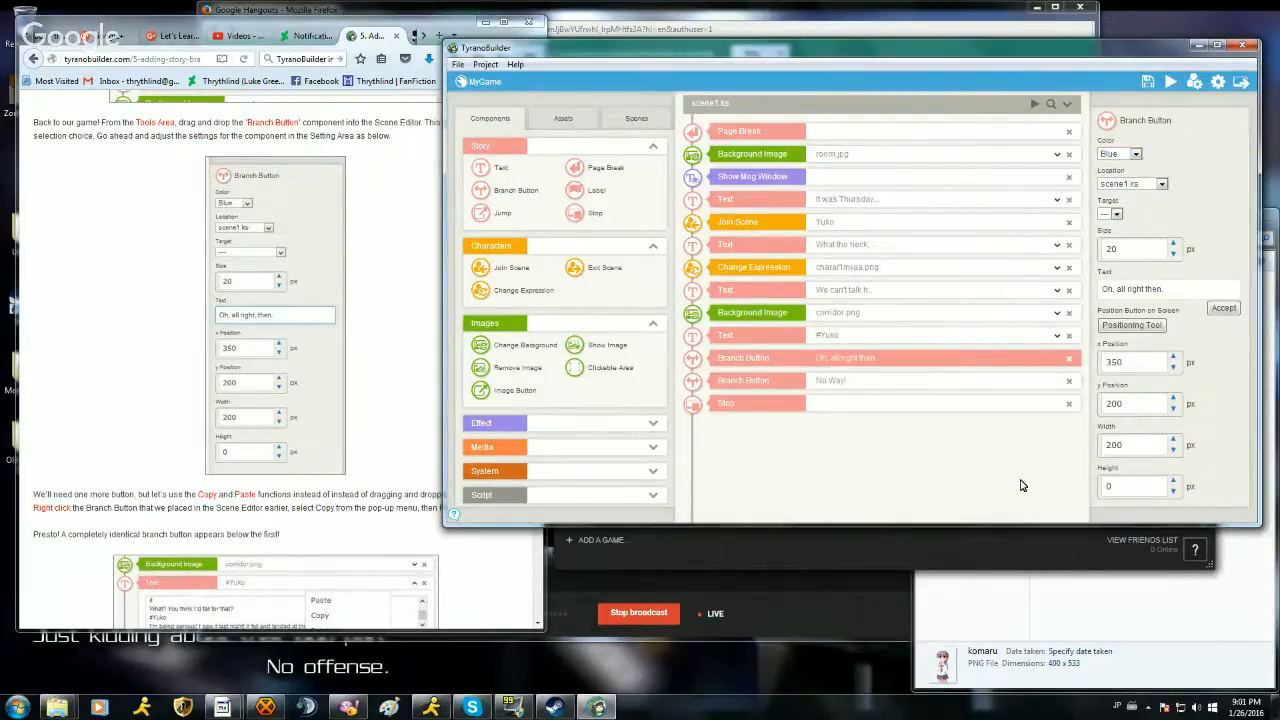
left_click(1147, 81)
left_click(854, 139)
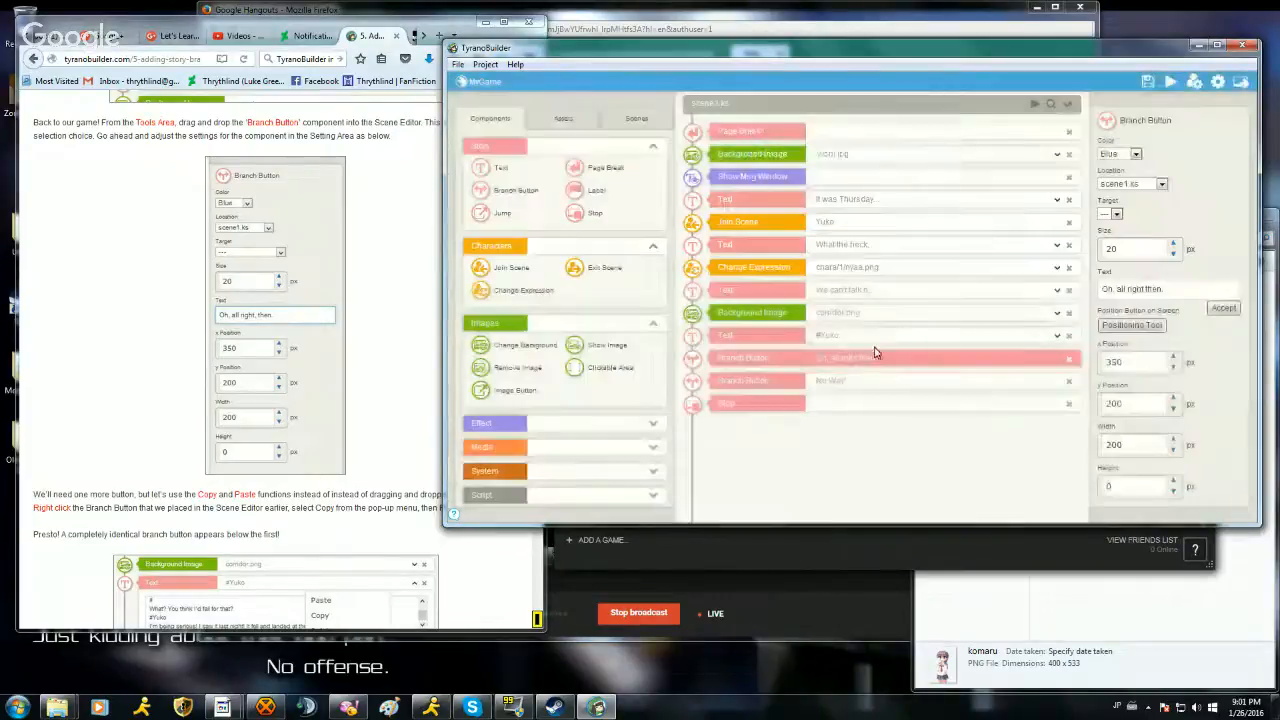
Step: Preview the scene from the "We can't talk" Text component and advance the dialogue to the two blue choice buttons
right_click(875, 295)
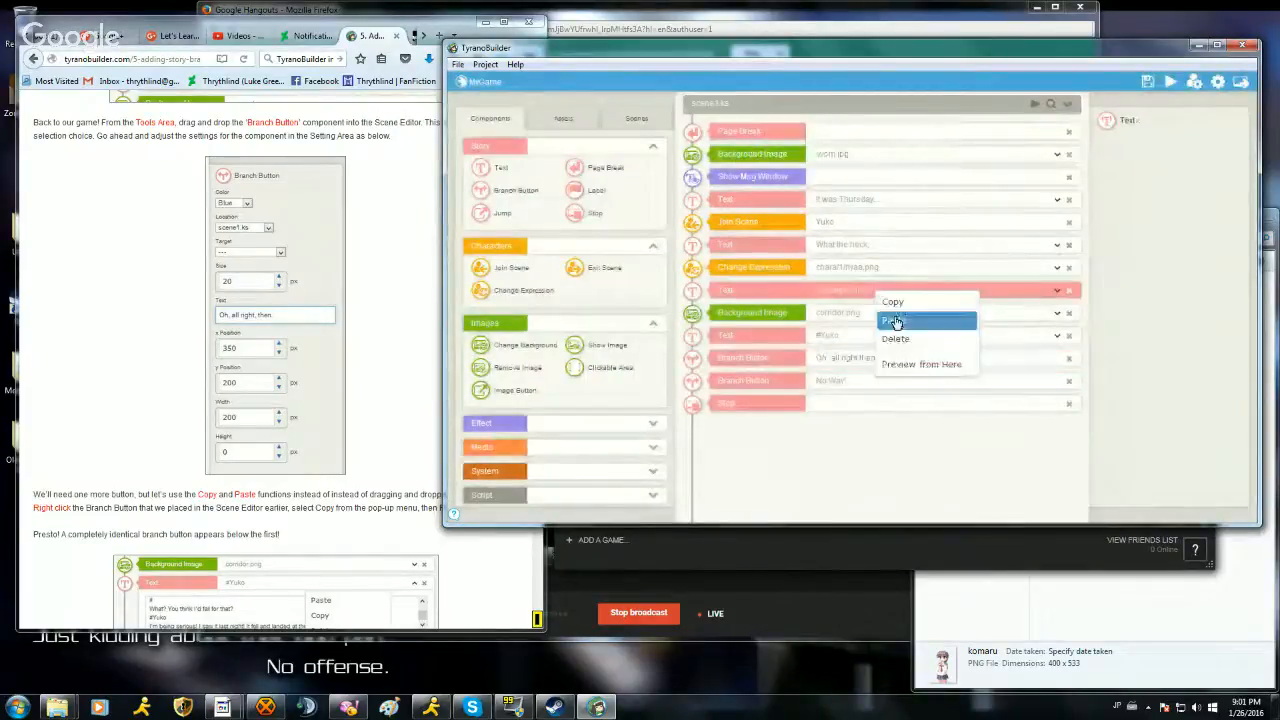
left_click(921, 371)
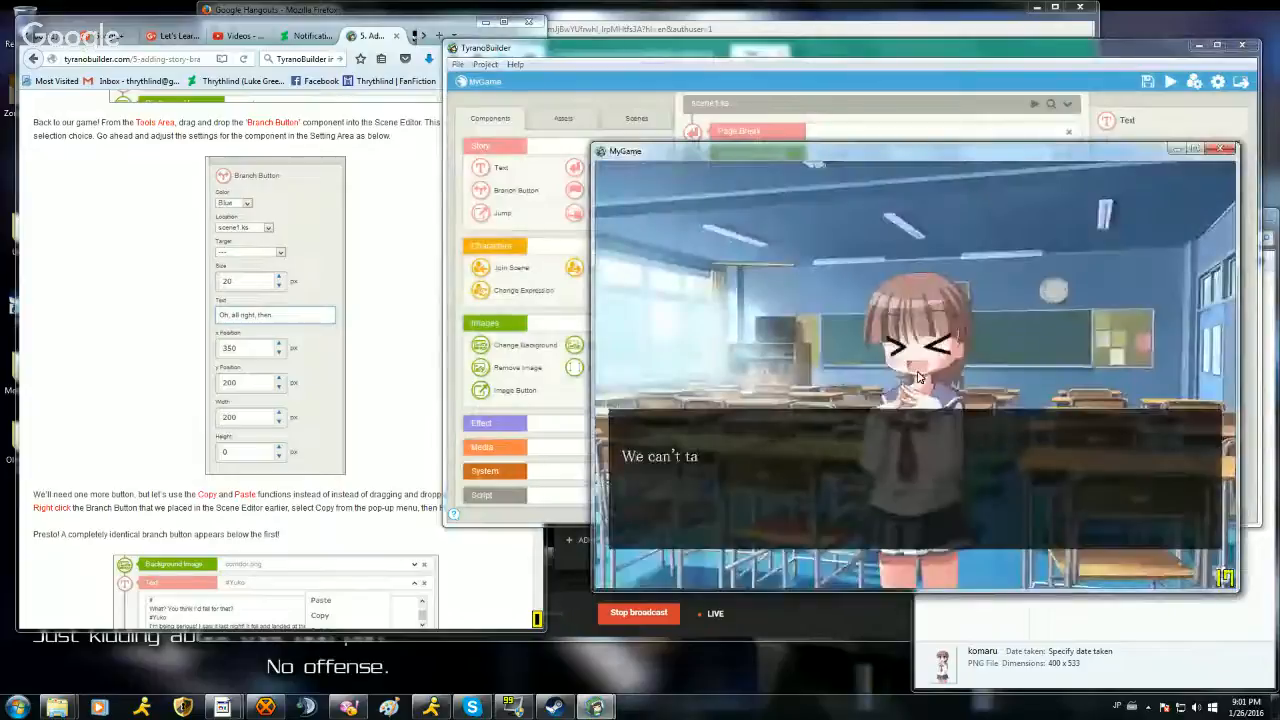
left_click(918, 376)
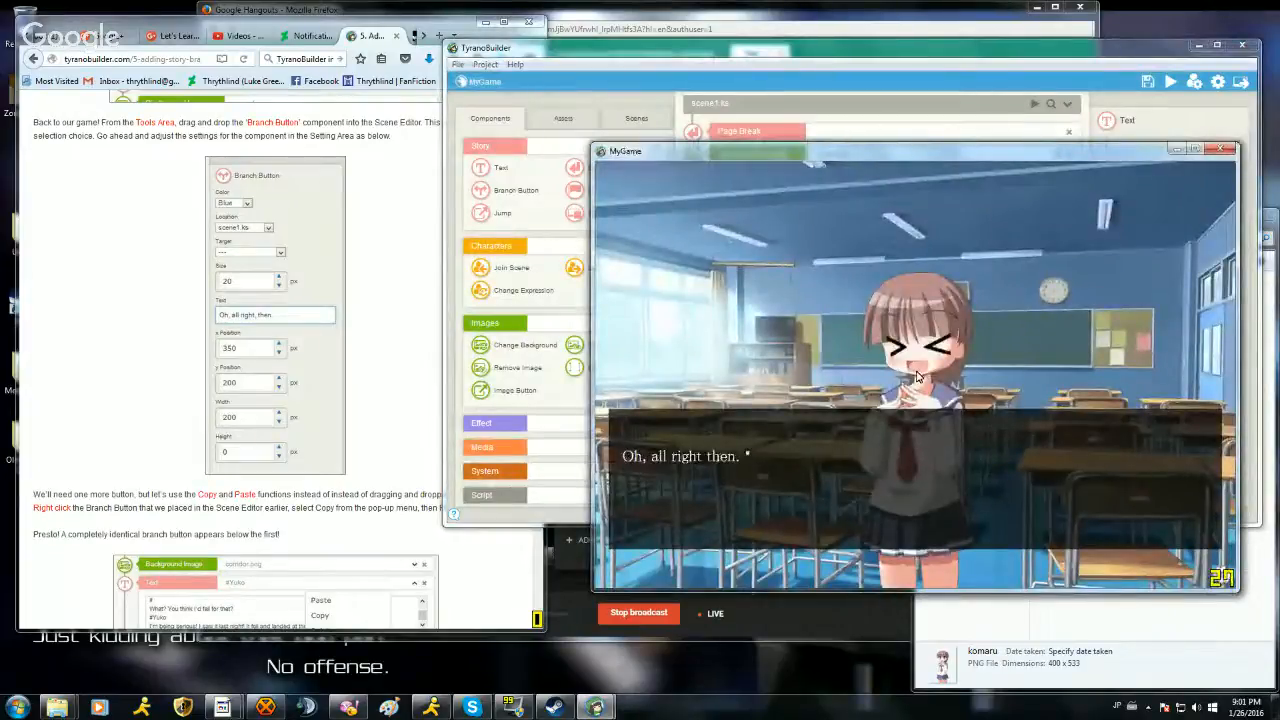
left_click(918, 376)
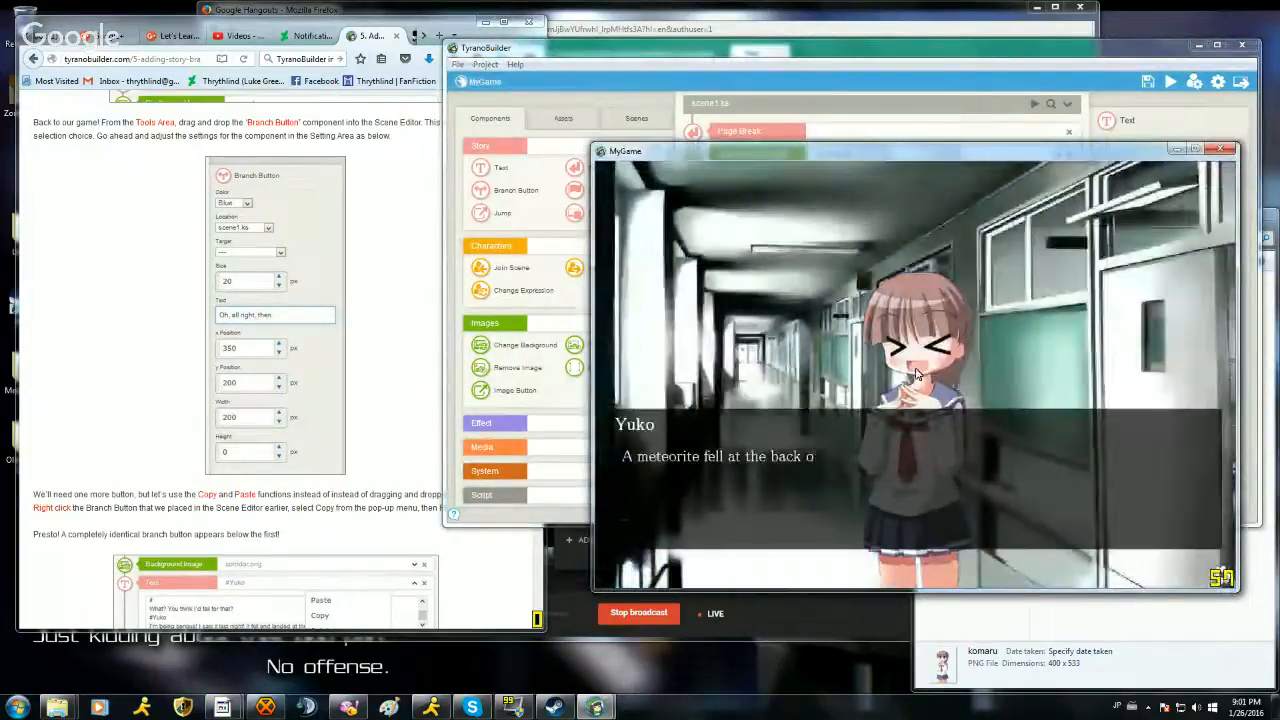
left_click(914, 372)
left_click(914, 370)
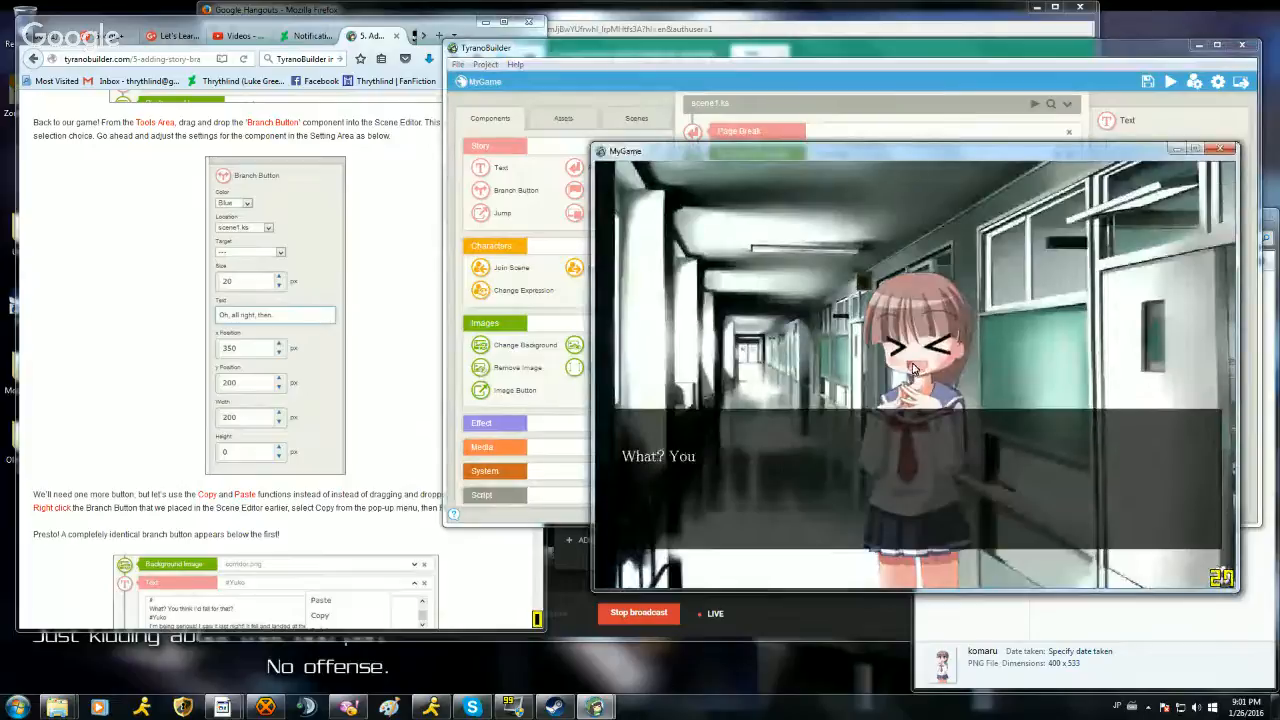
left_click(913, 370)
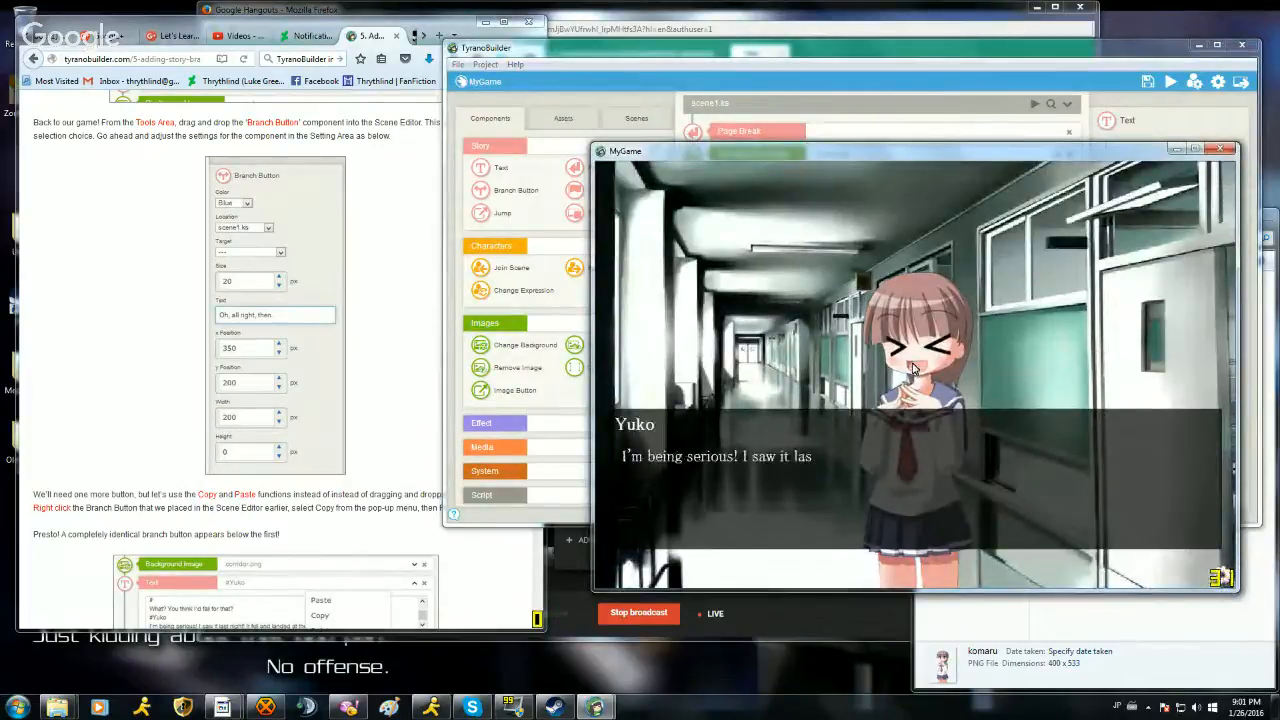
left_click(913, 370)
left_click(913, 370)
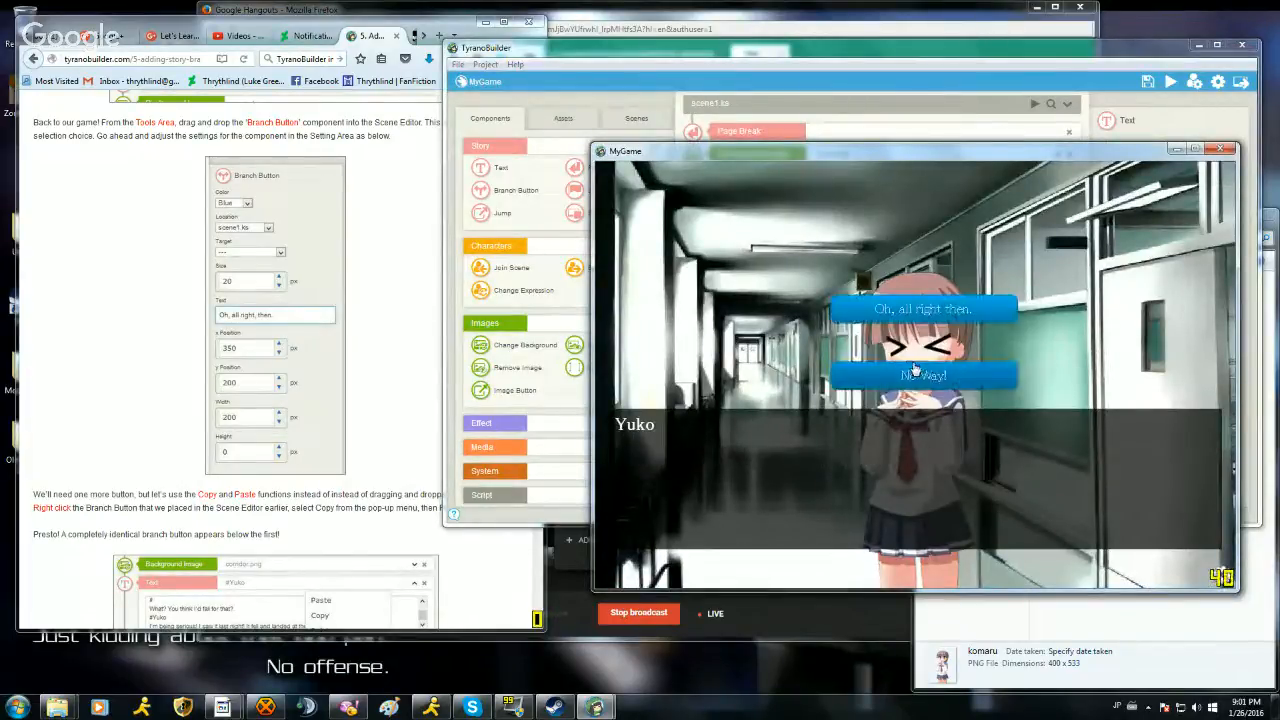
Step: Test the "Oh, all right then." choice in the preview and play through the dialogue until the choices come up again
left_click(933, 305)
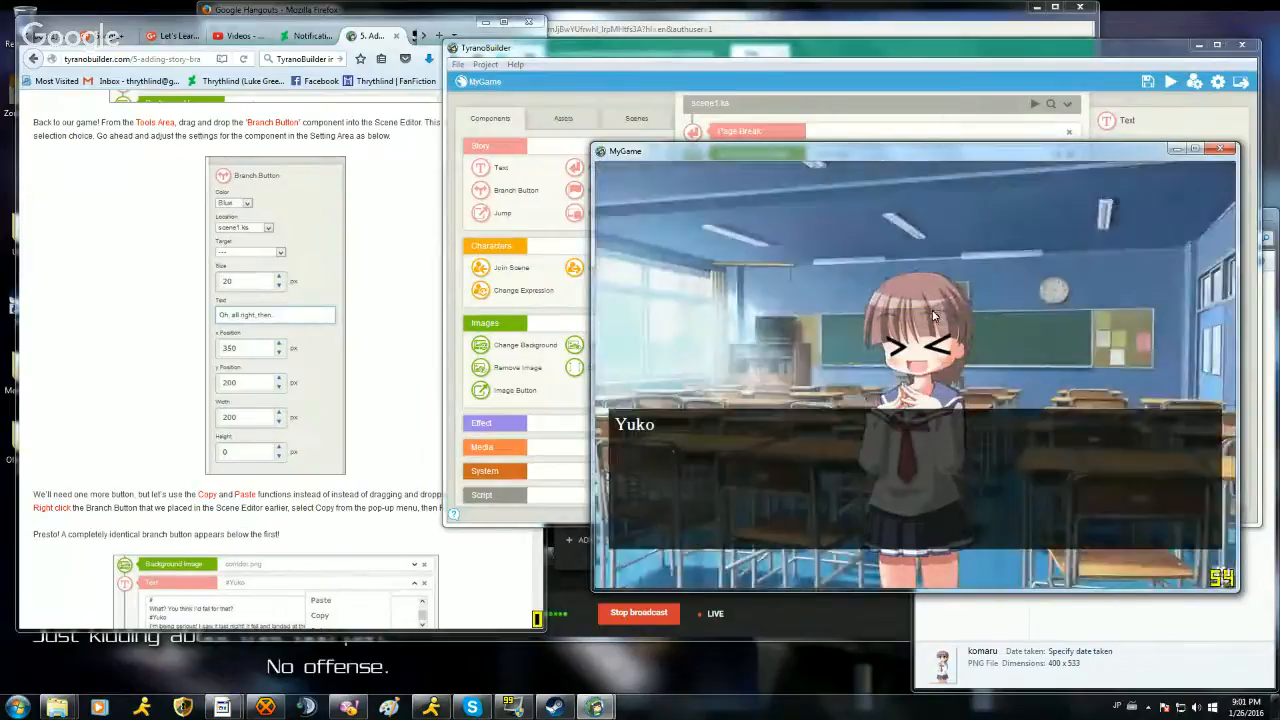
left_click(987, 406)
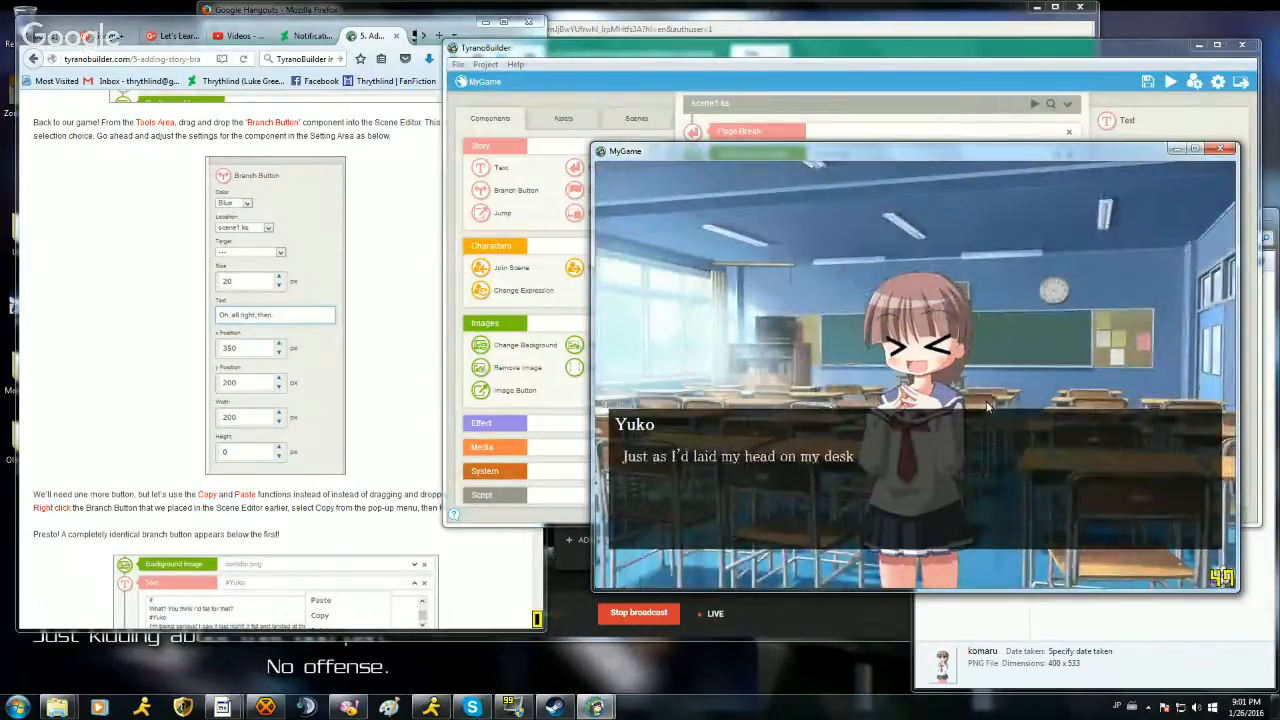
left_click(987, 406)
left_click(987, 406)
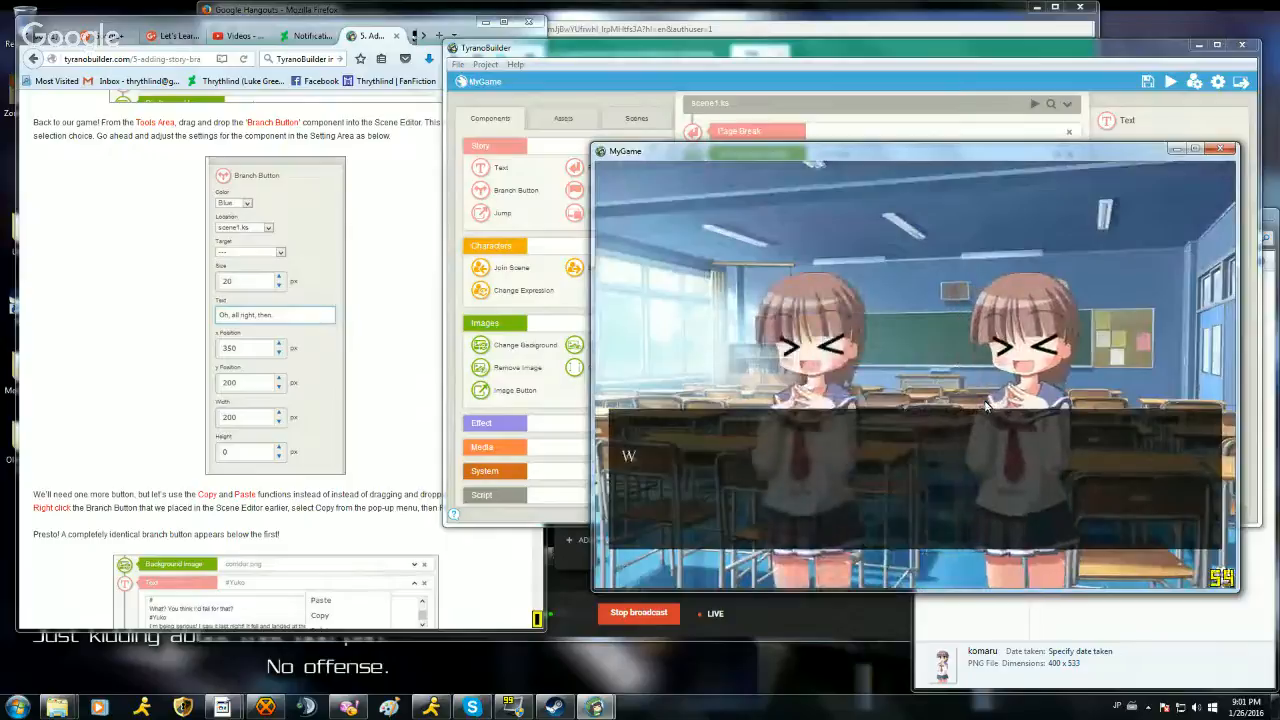
left_click(982, 398)
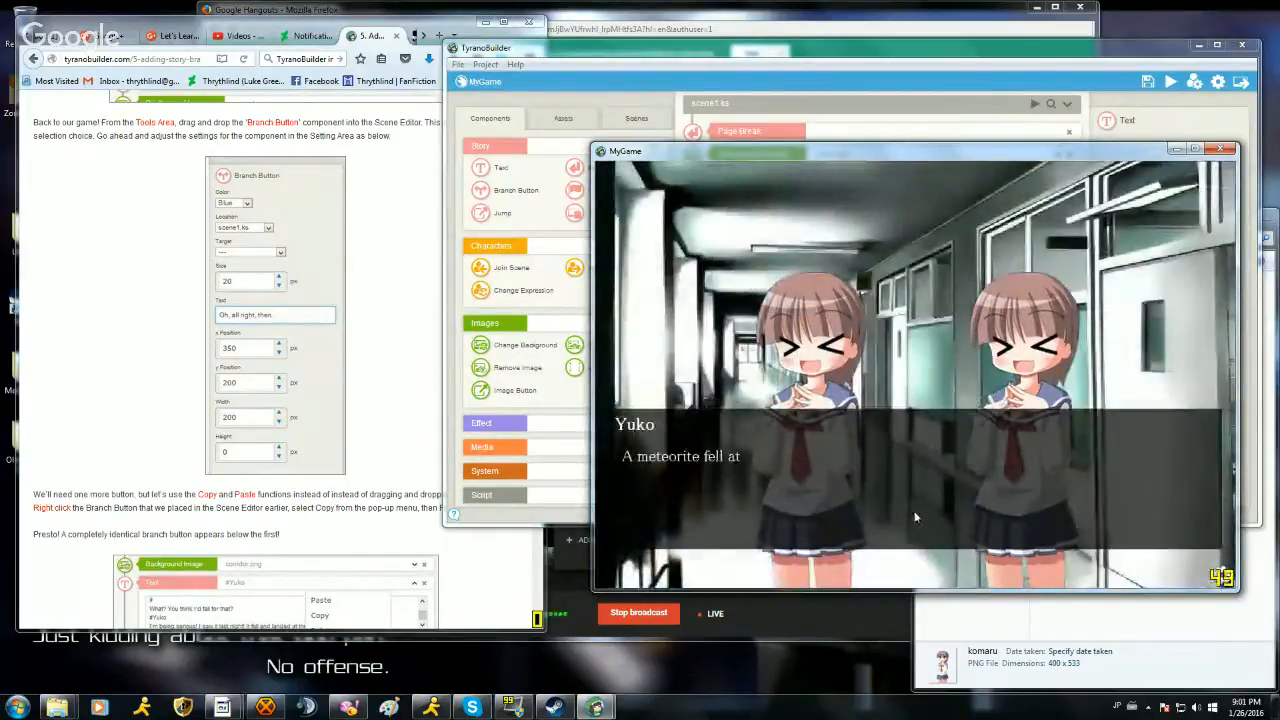
left_click(907, 524)
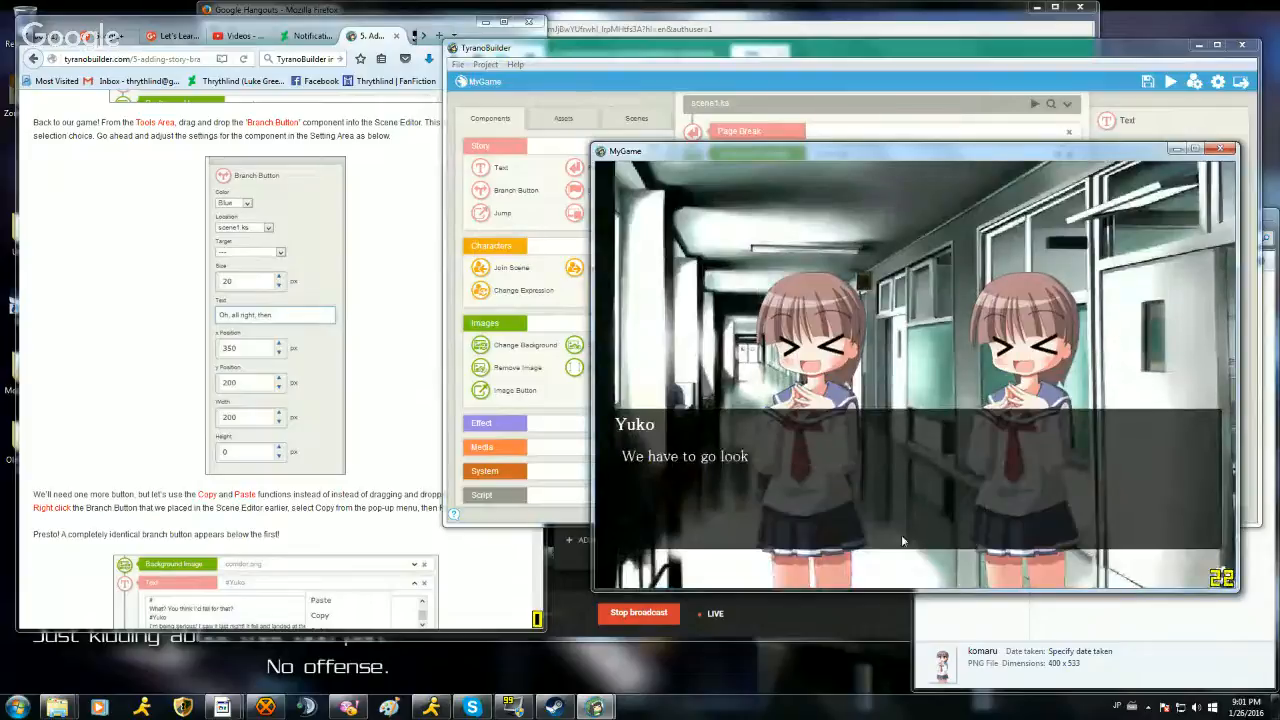
left_click(904, 526)
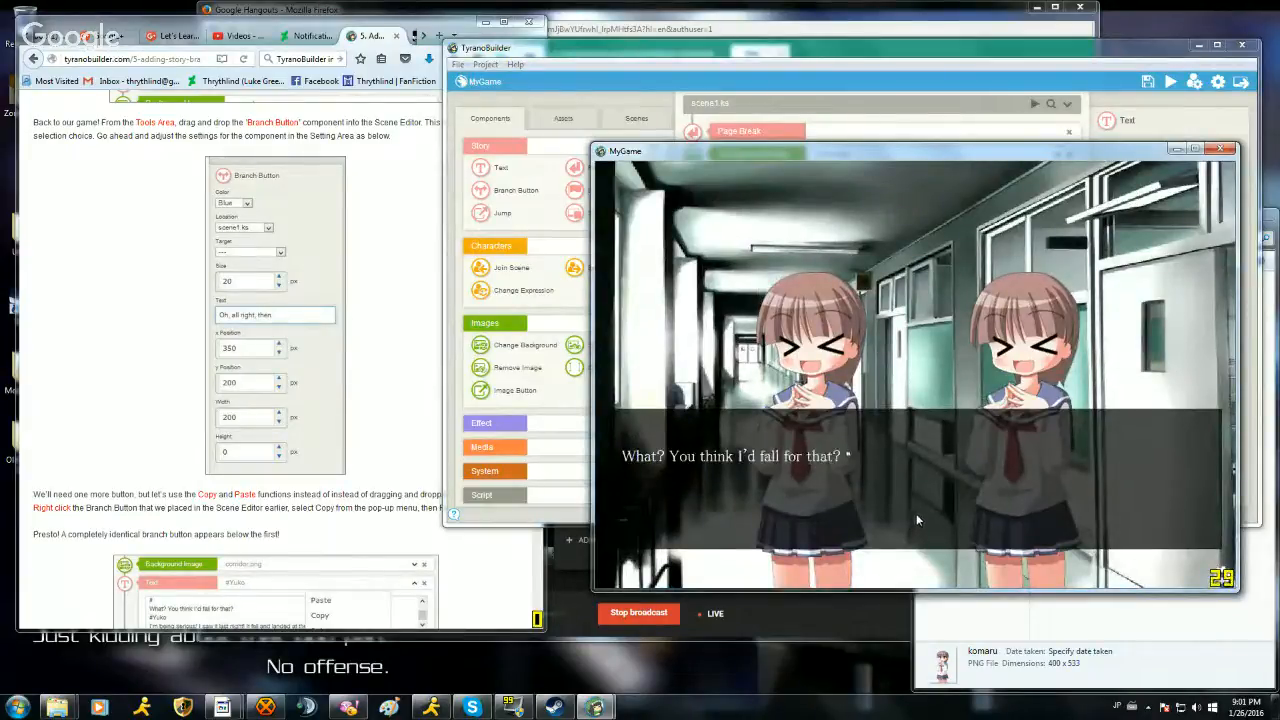
left_click(915, 513)
left_click(911, 513)
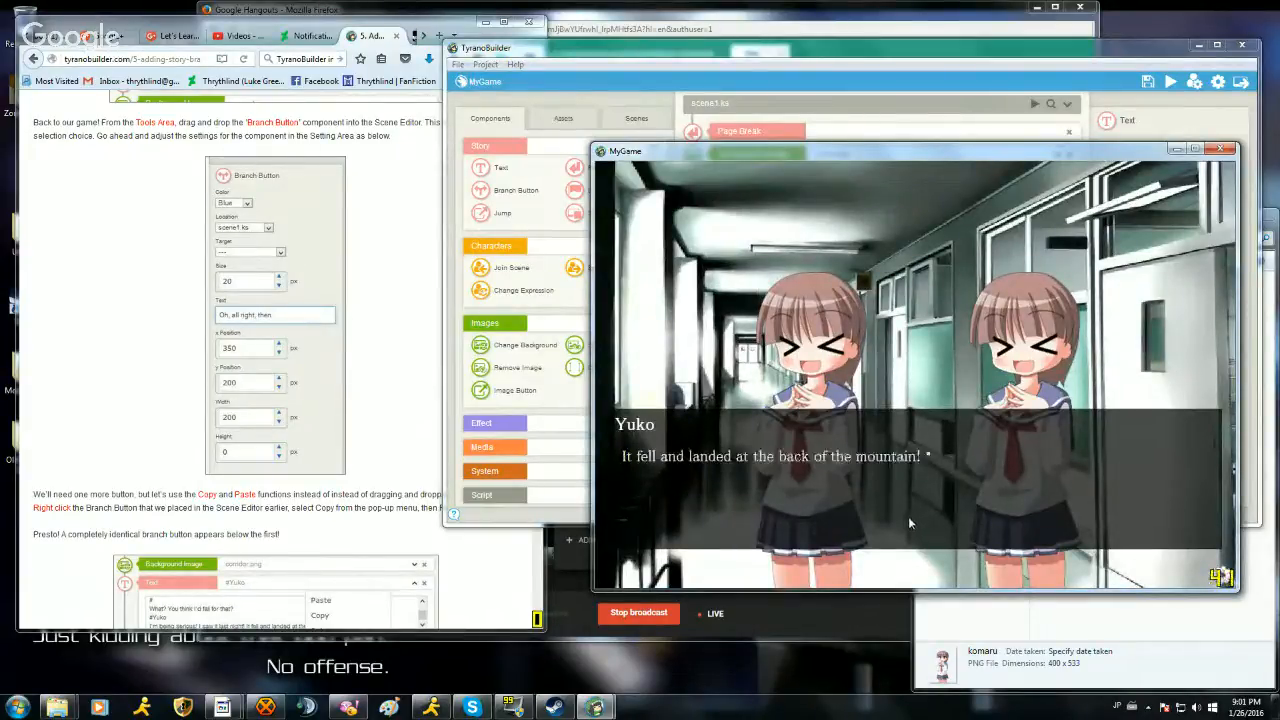
left_click(908, 516)
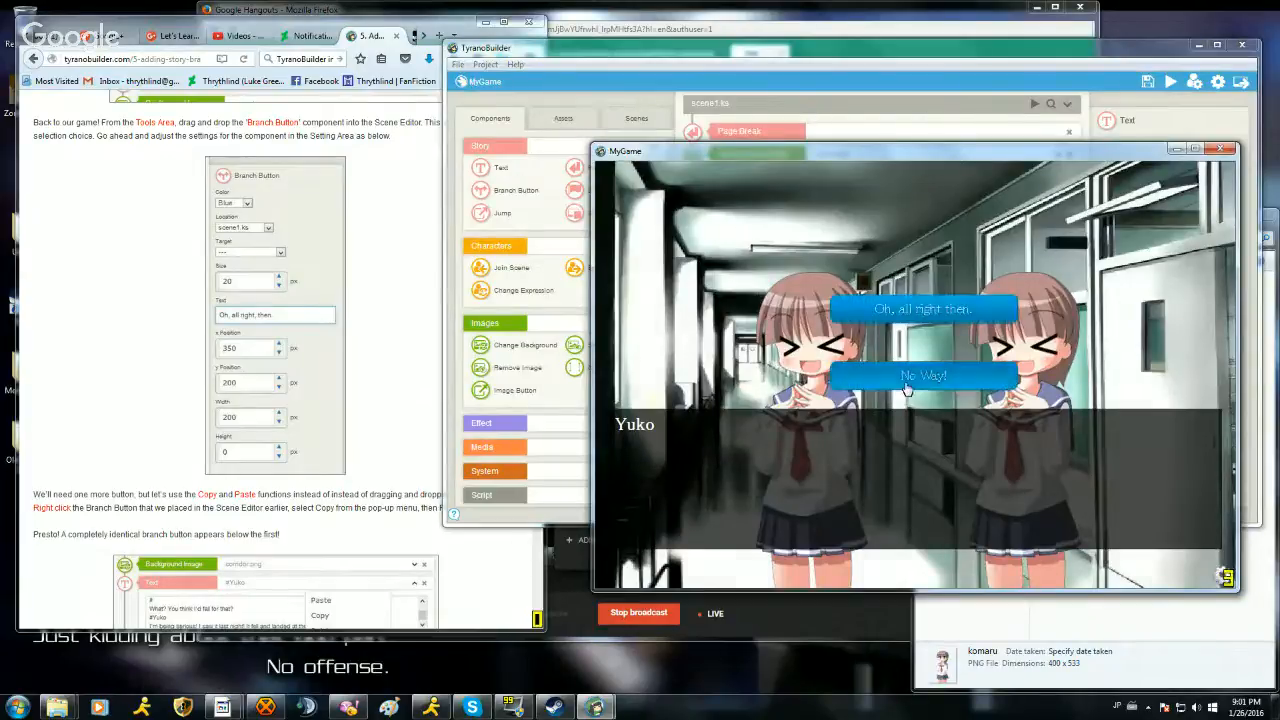
Step: Test the "No Way!" choice in the preview, play through to the choices again and close the game window
left_click(908, 380)
left_click(914, 461)
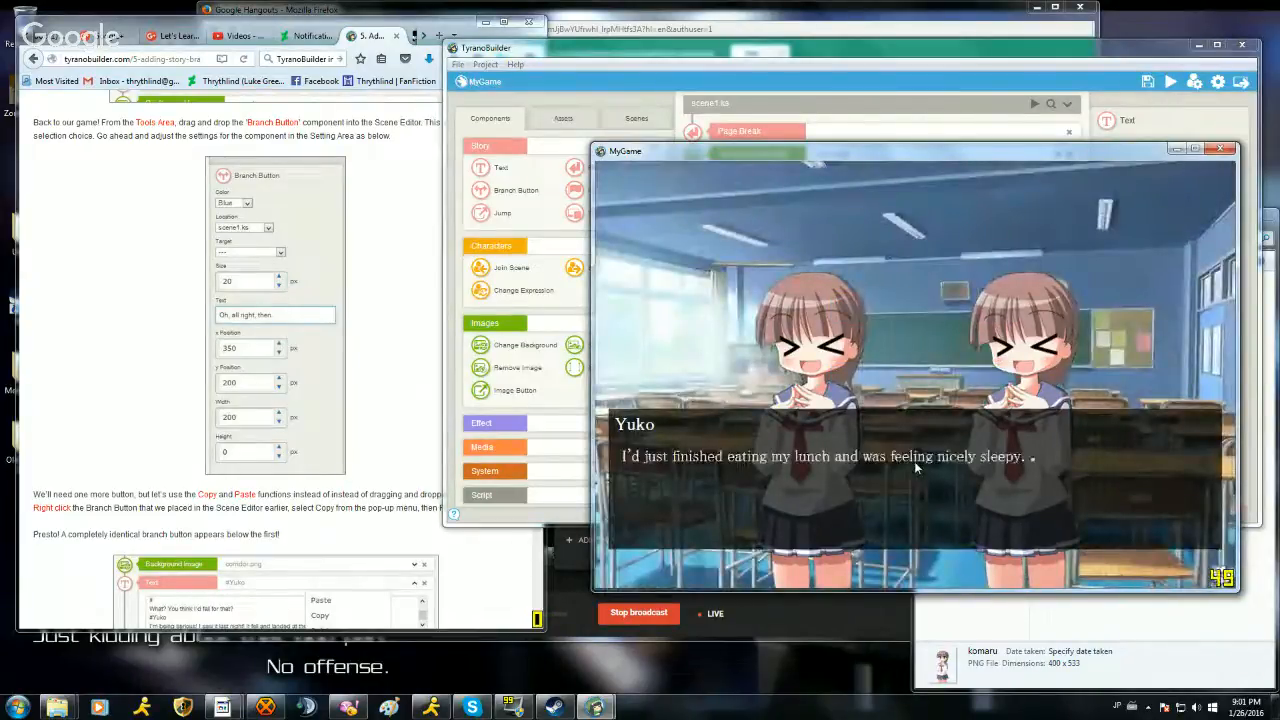
left_click(914, 461)
left_click(914, 460)
left_click(915, 461)
left_click(915, 461)
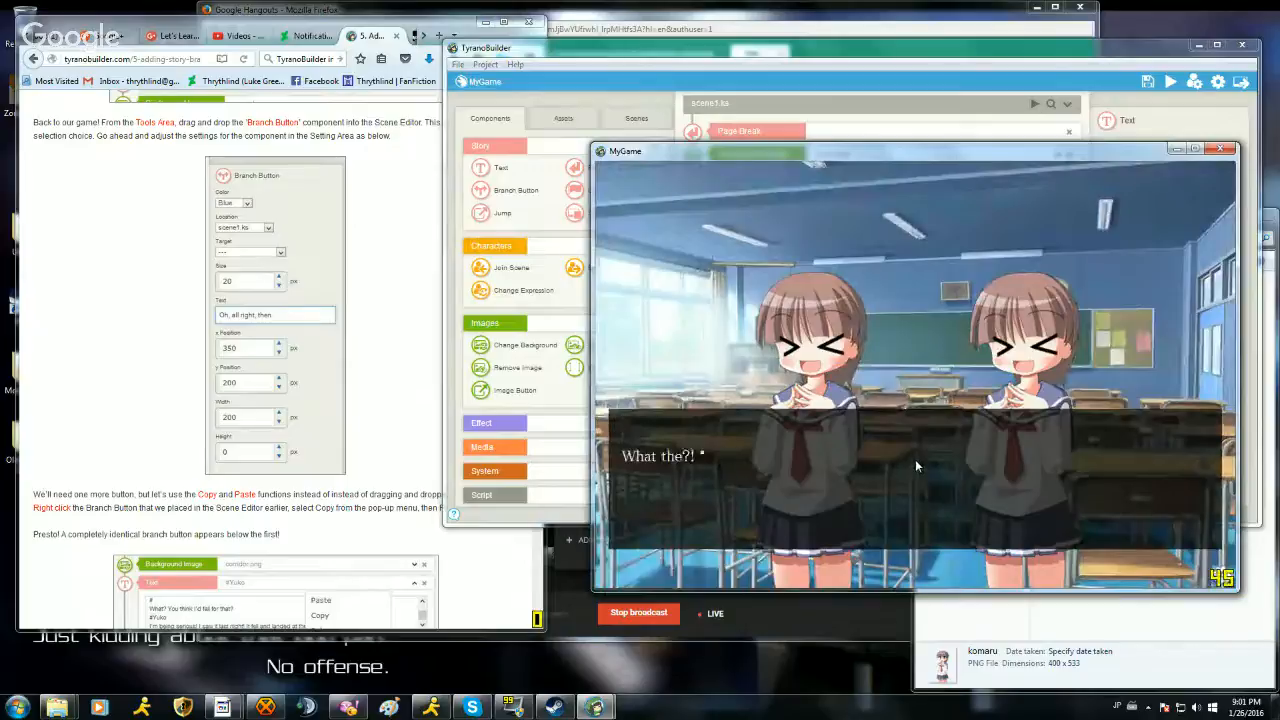
left_click(915, 460)
left_click(914, 461)
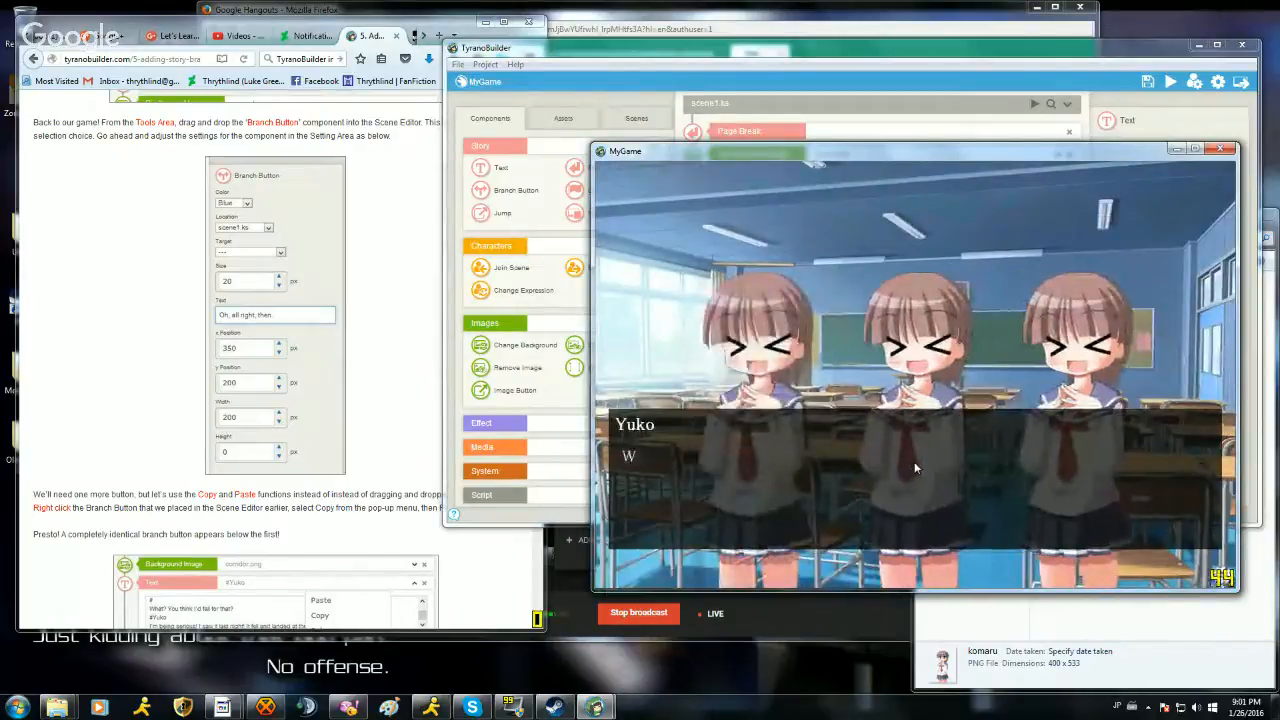
left_click(916, 460)
left_click(916, 460)
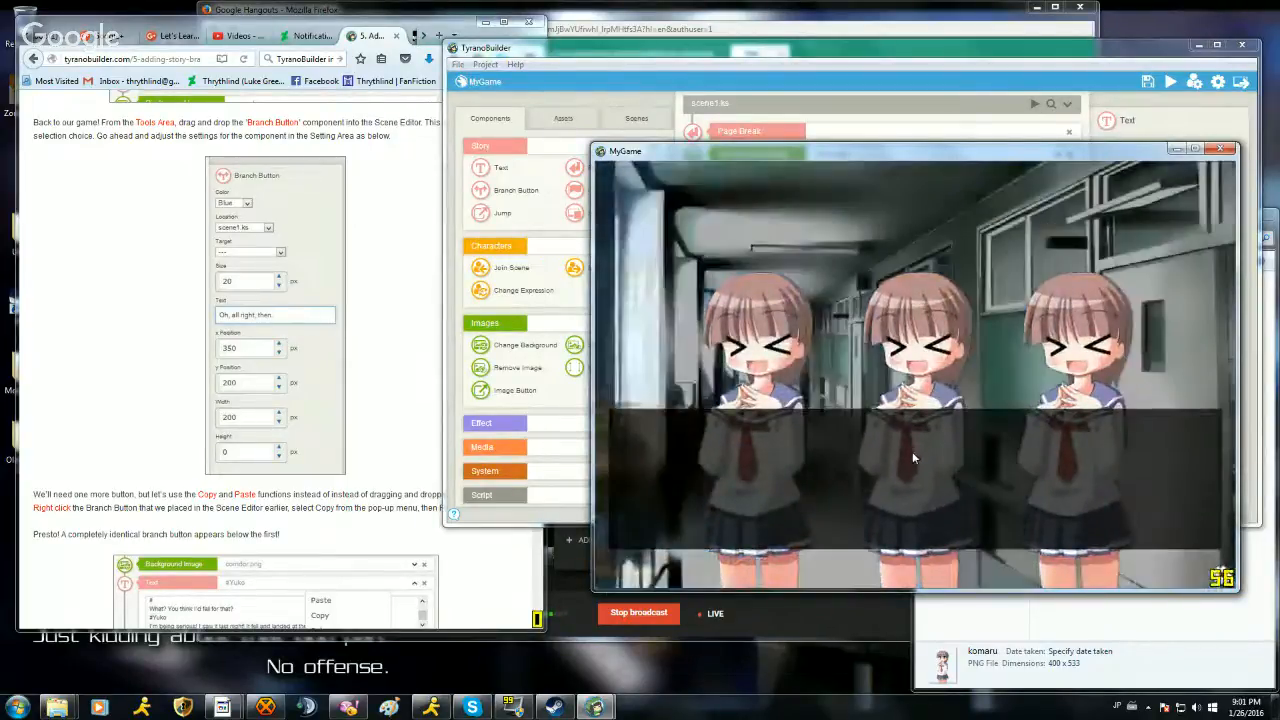
left_click(913, 450)
left_click(913, 450)
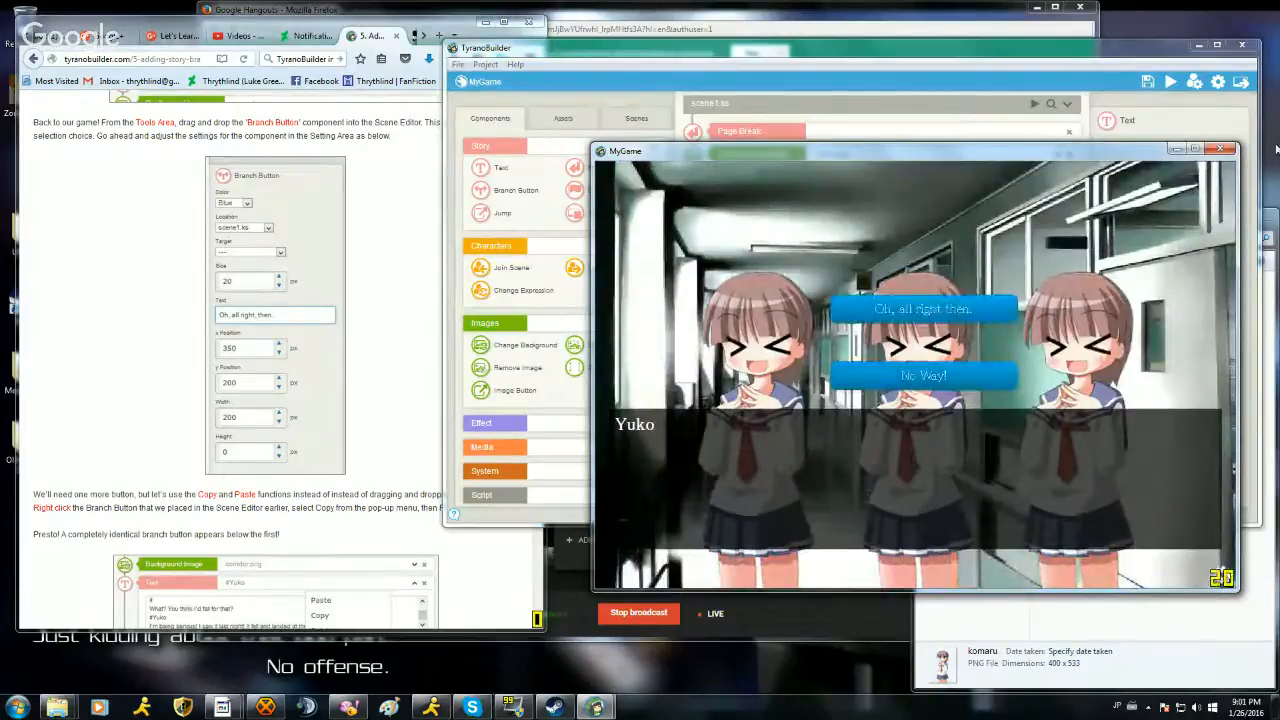
left_click(1221, 149)
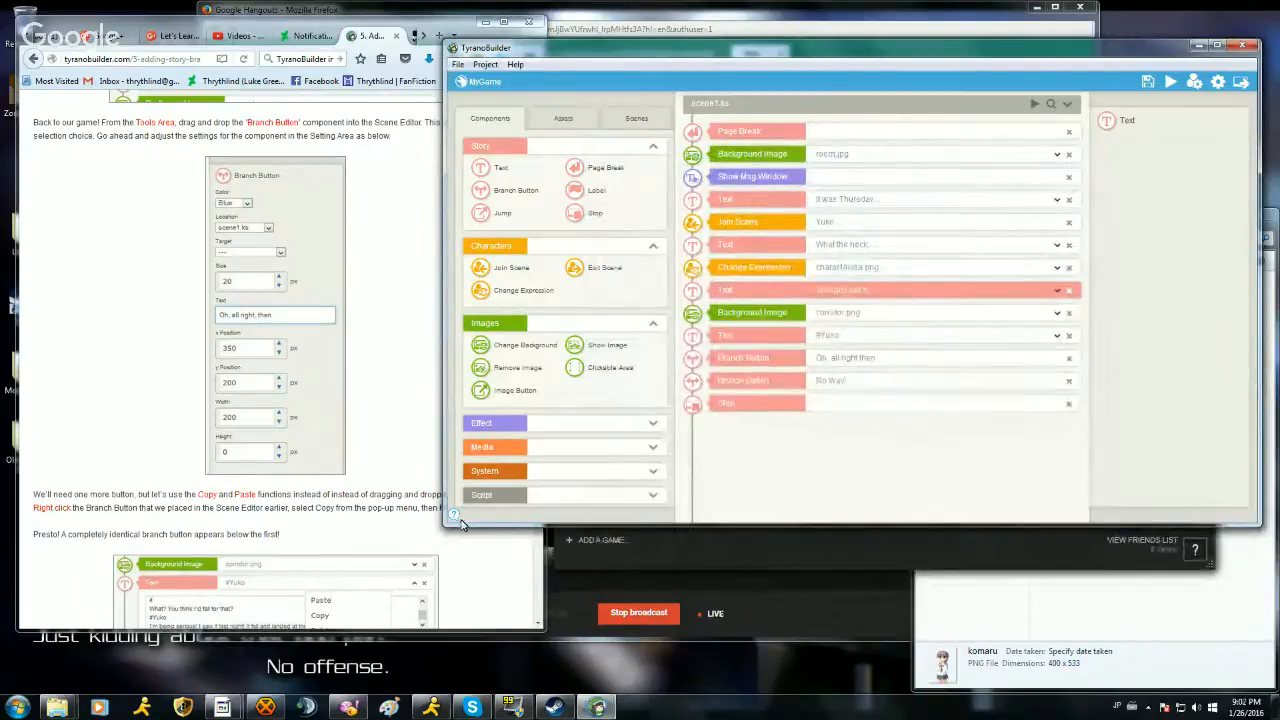
Step: Following the tutorial's branching instructions, add three Label components at the end of the scene below the Stop component
left_click(321, 532)
scroll(332, 532, "down", 10)
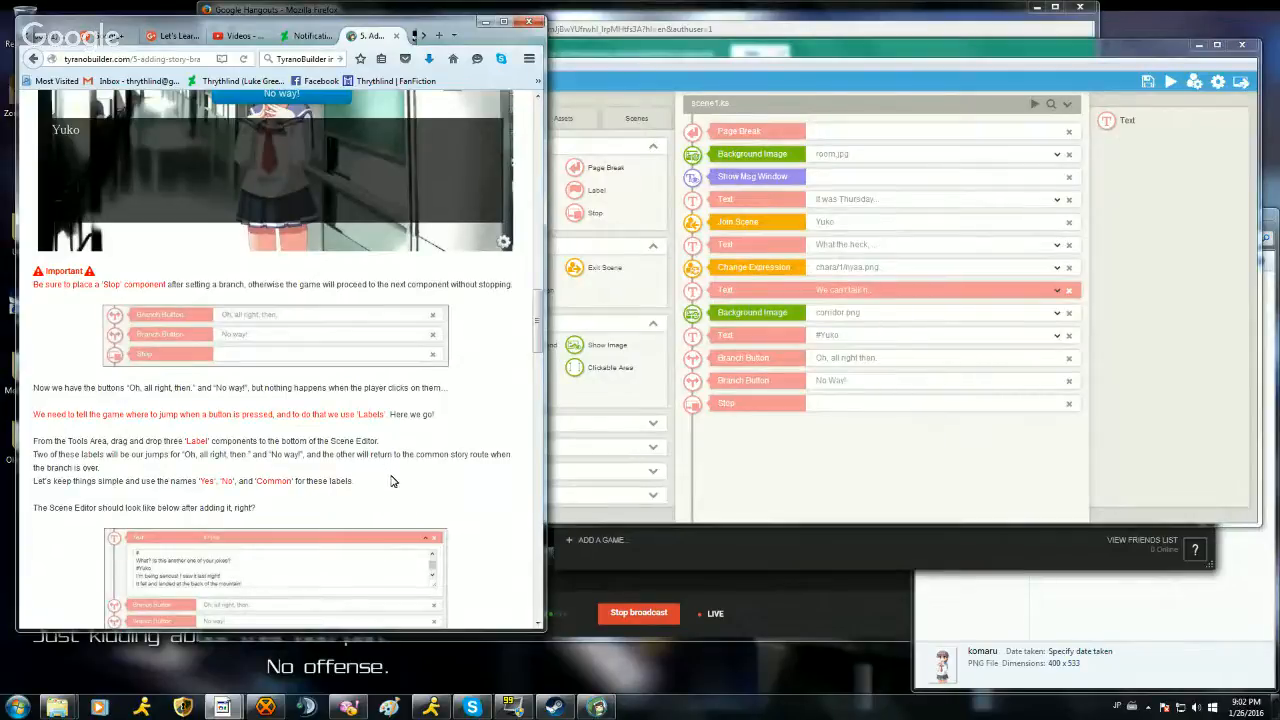
scroll(392, 481, "down", 4)
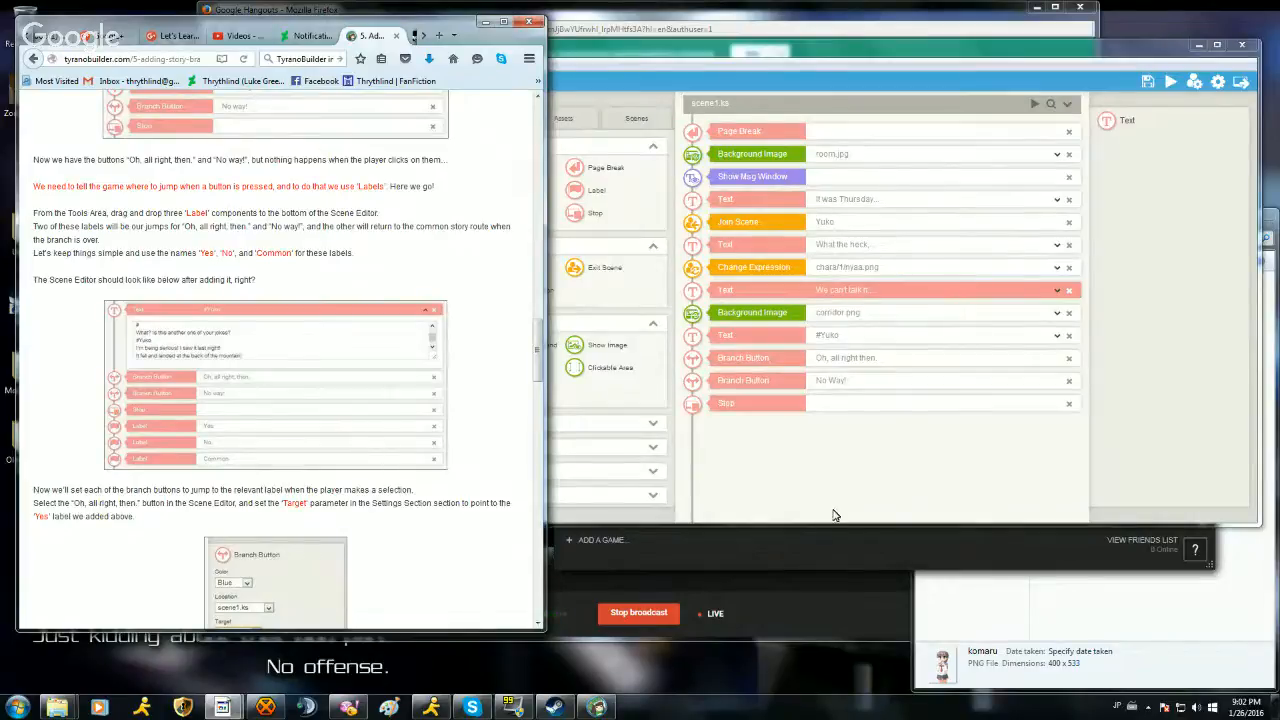
scroll(424, 536, "down", 3)
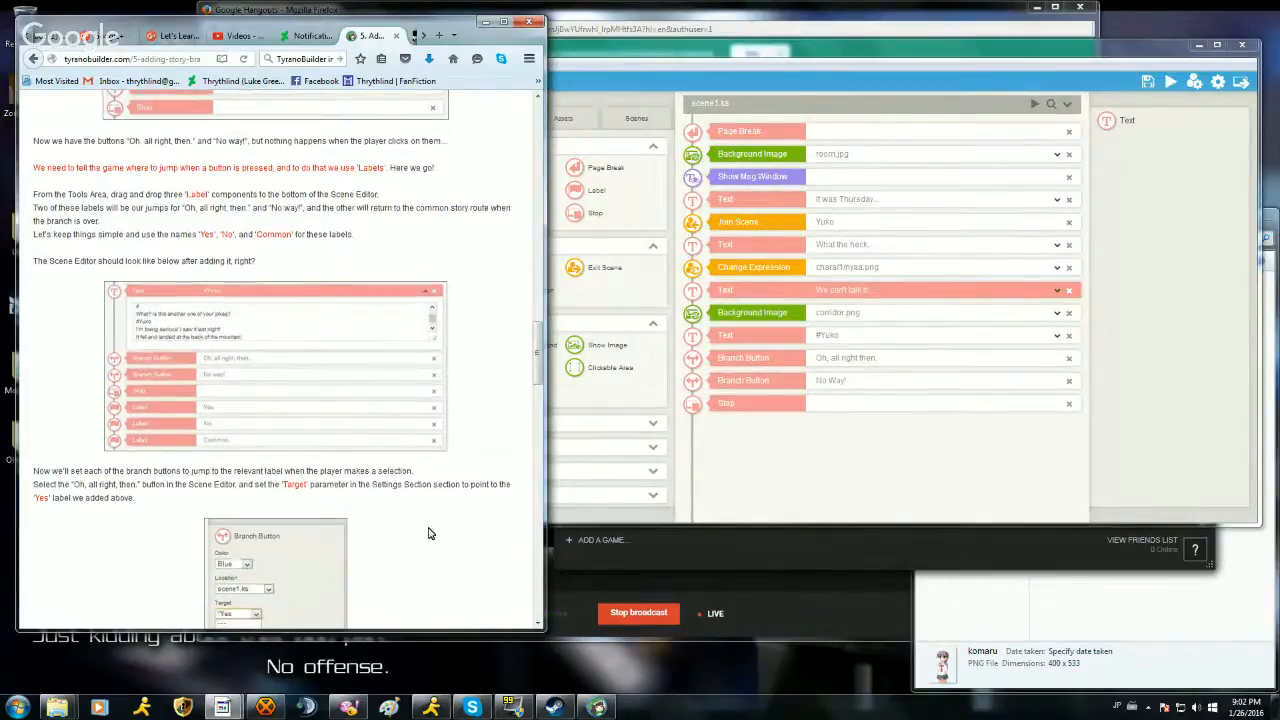
scroll(426, 536, "up", 2)
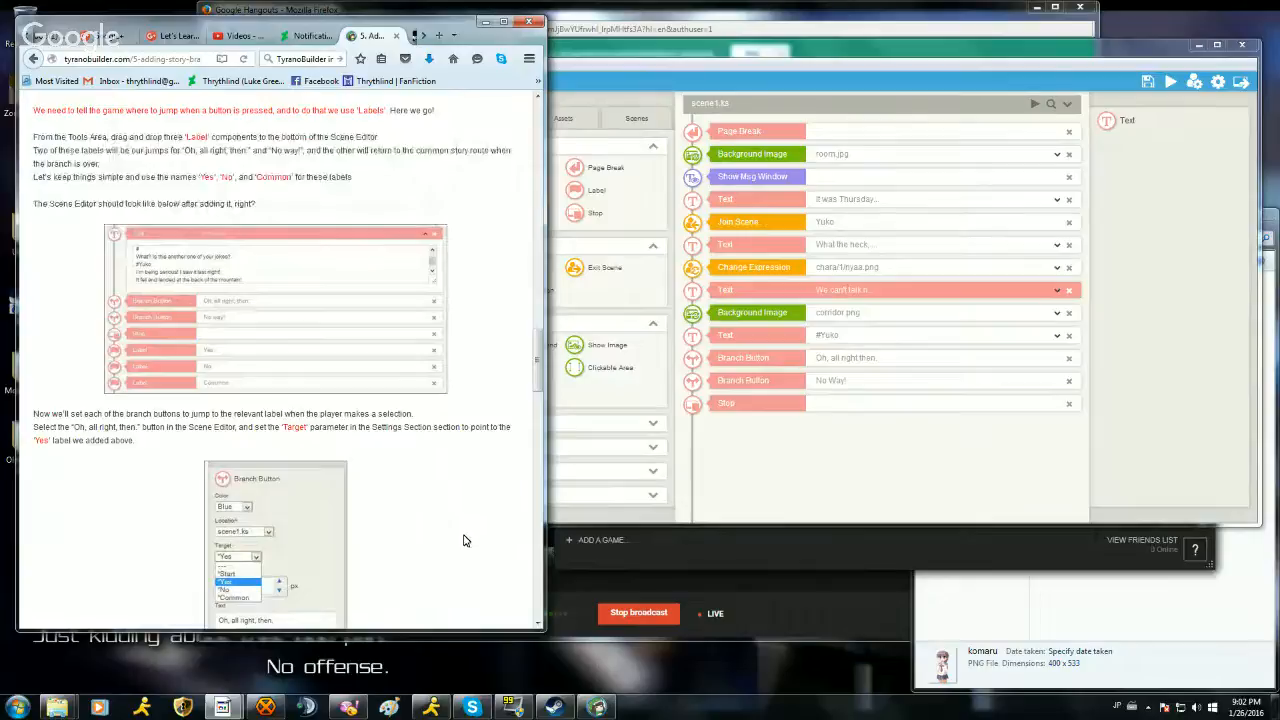
left_click(921, 490)
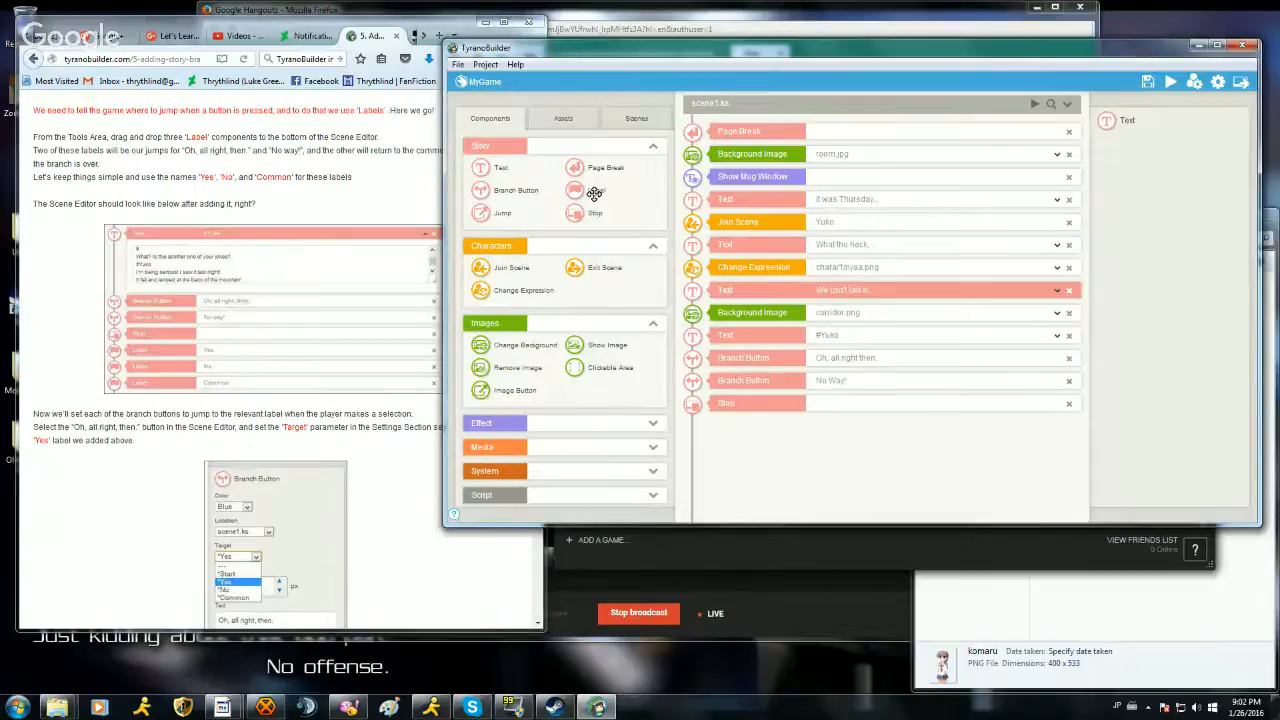
left_click_drag(570, 191, 795, 452)
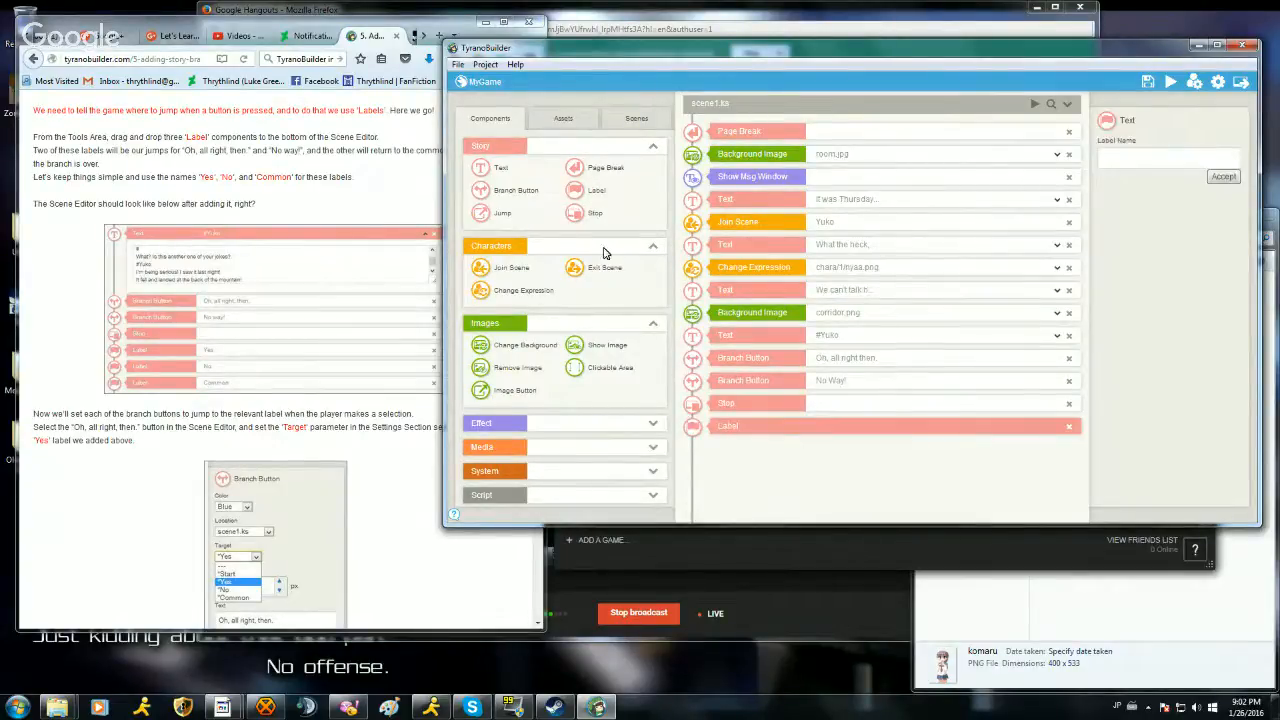
left_click_drag(592, 192, 826, 471)
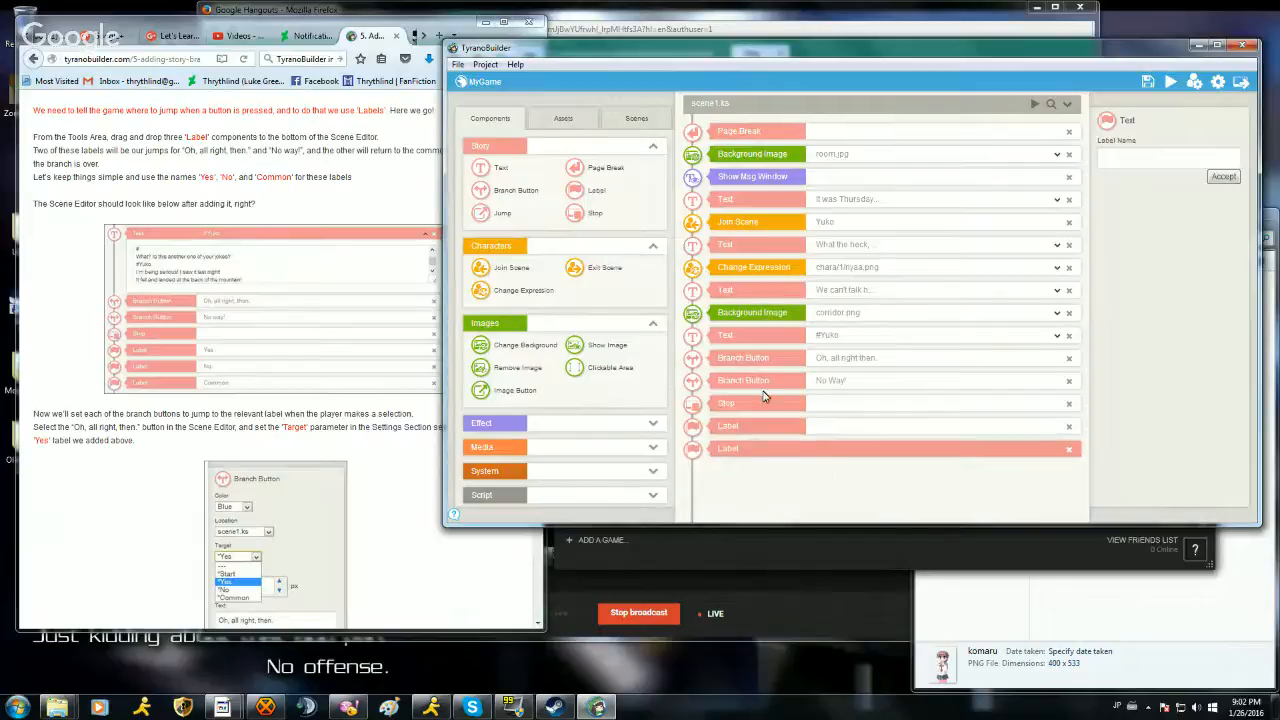
left_click_drag(592, 192, 803, 452)
left_click(1128, 154)
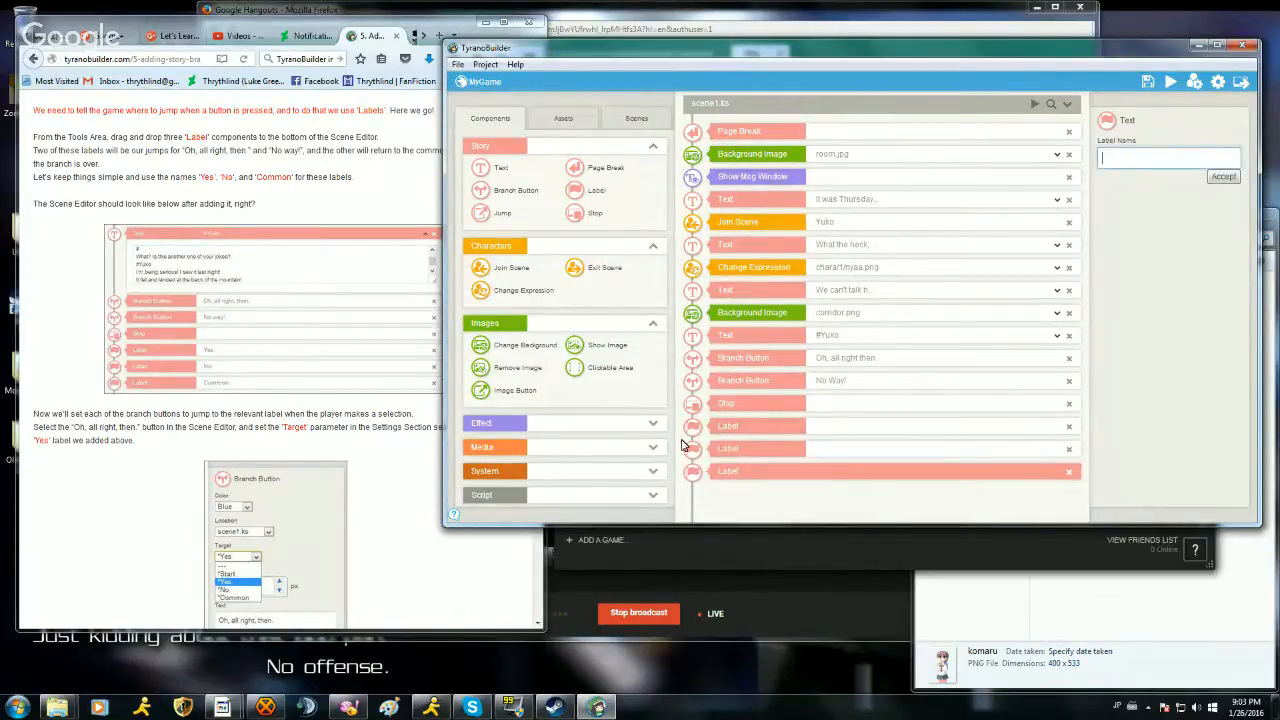
left_click(762, 428)
left_click(1155, 157)
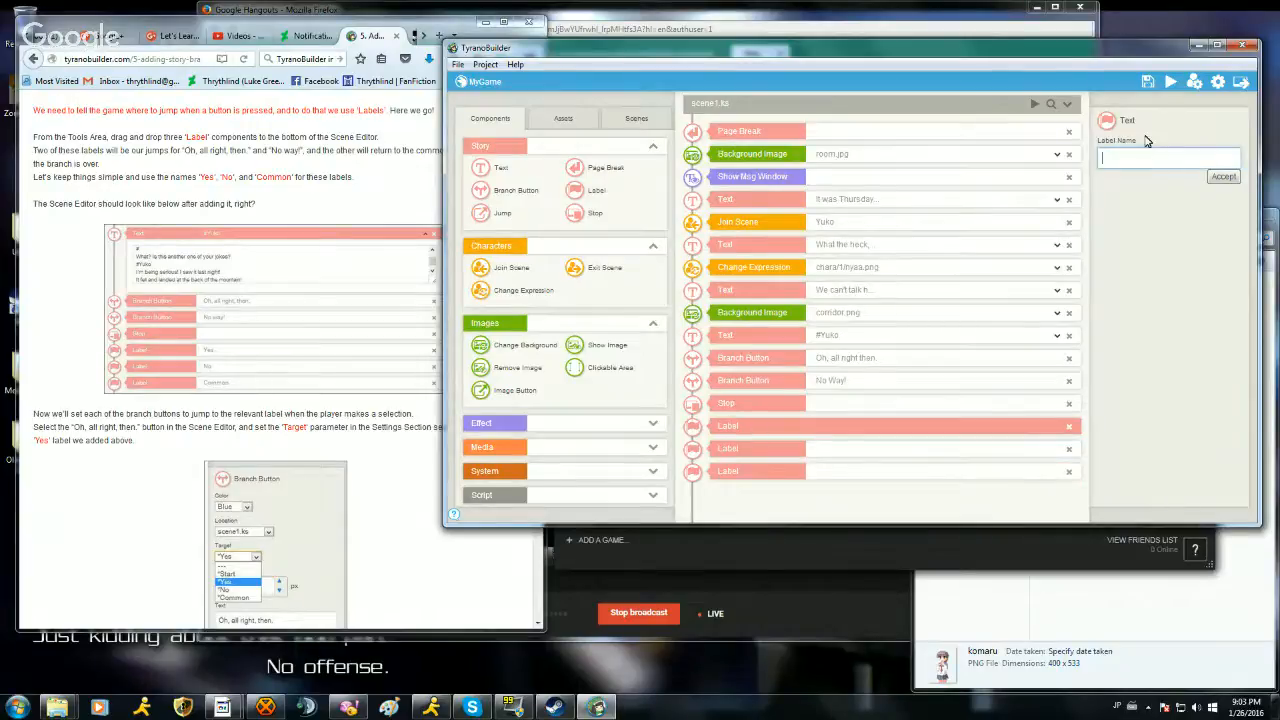
type("Yes")
left_click(760, 448)
left_click(1118, 163)
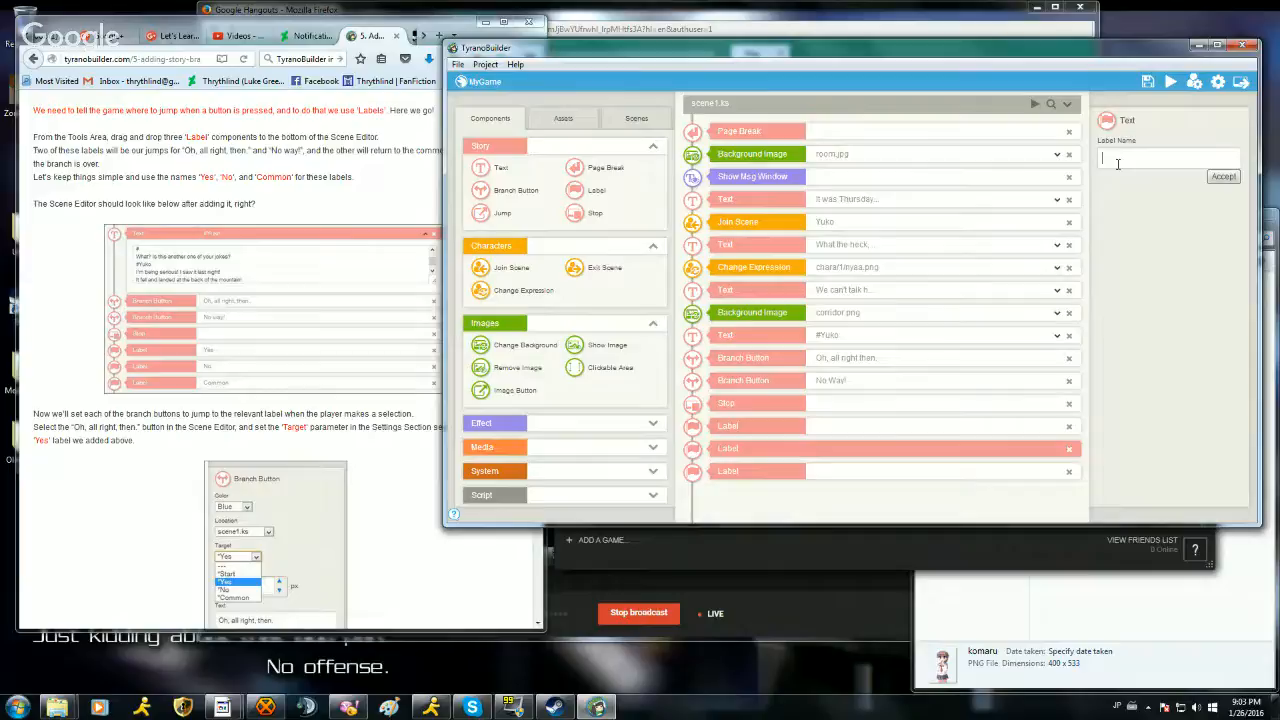
Step: Name the first Label component below Stop "Yes" and accept the name
left_click(795, 429)
left_click(1138, 155)
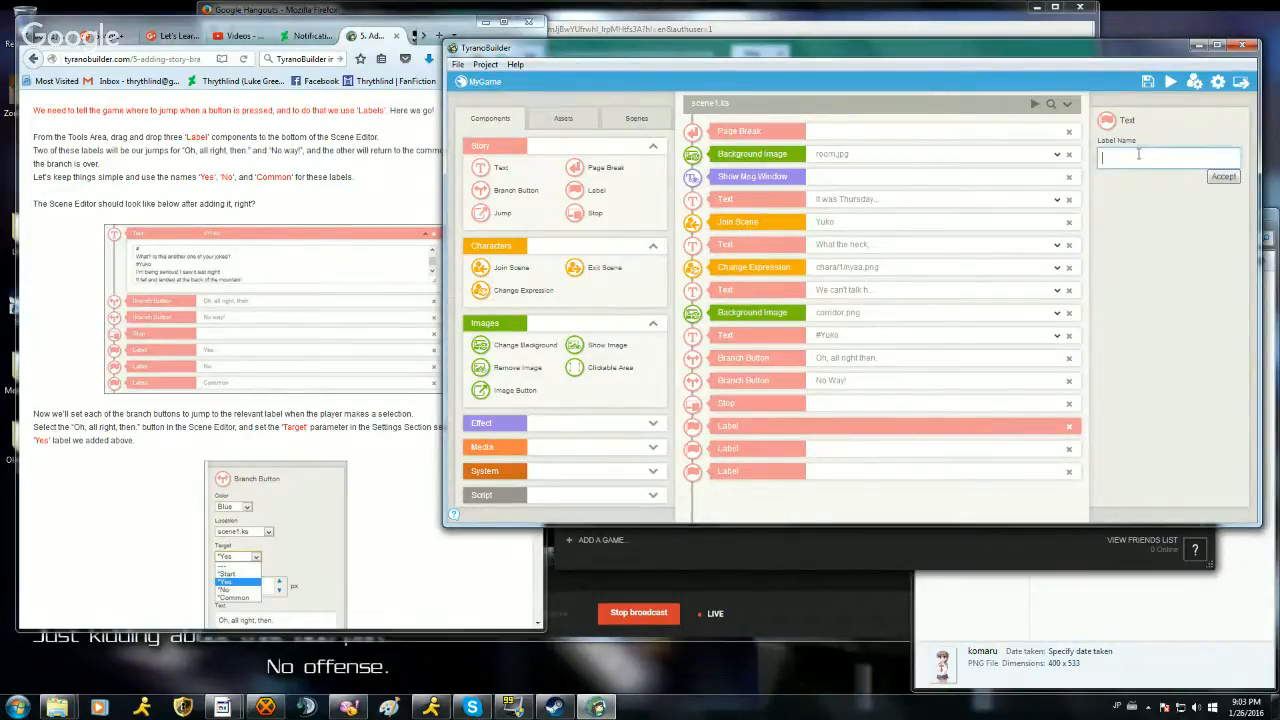
type("Yes")
left_click(1219, 182)
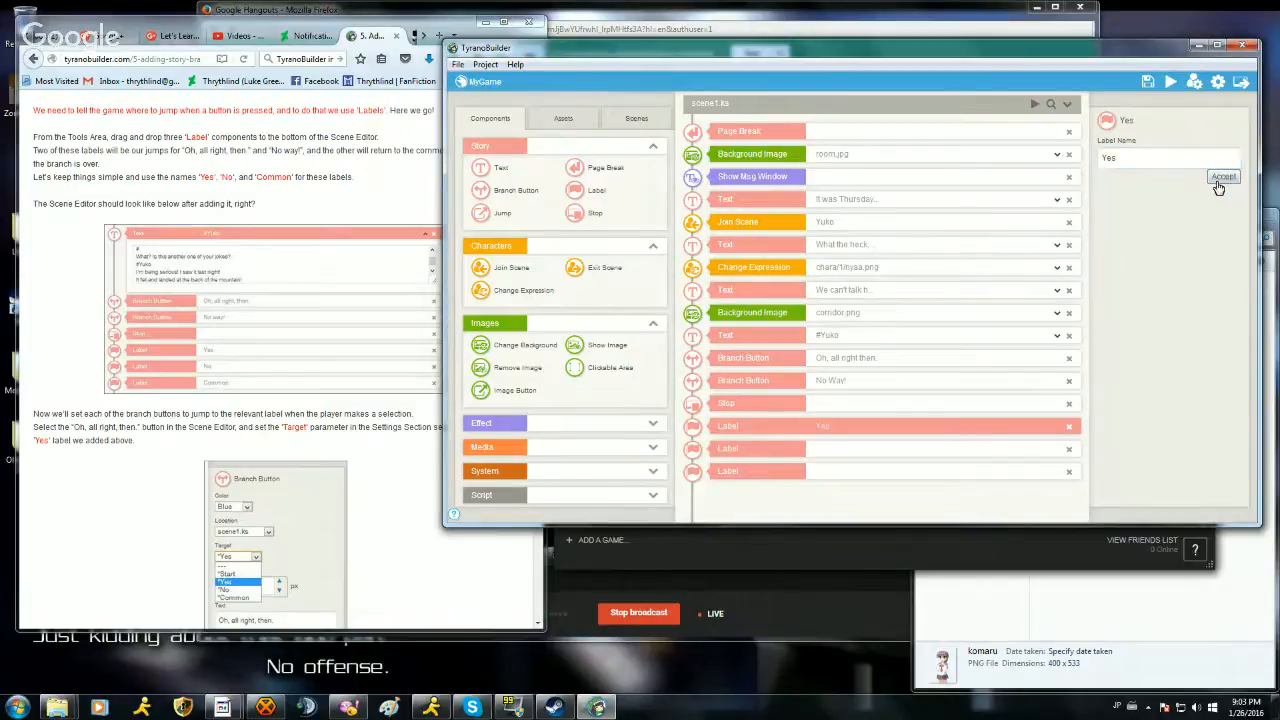
Step: Name the second Label component "No" and accept the name
left_click(754, 452)
left_click(1152, 160)
type("No")
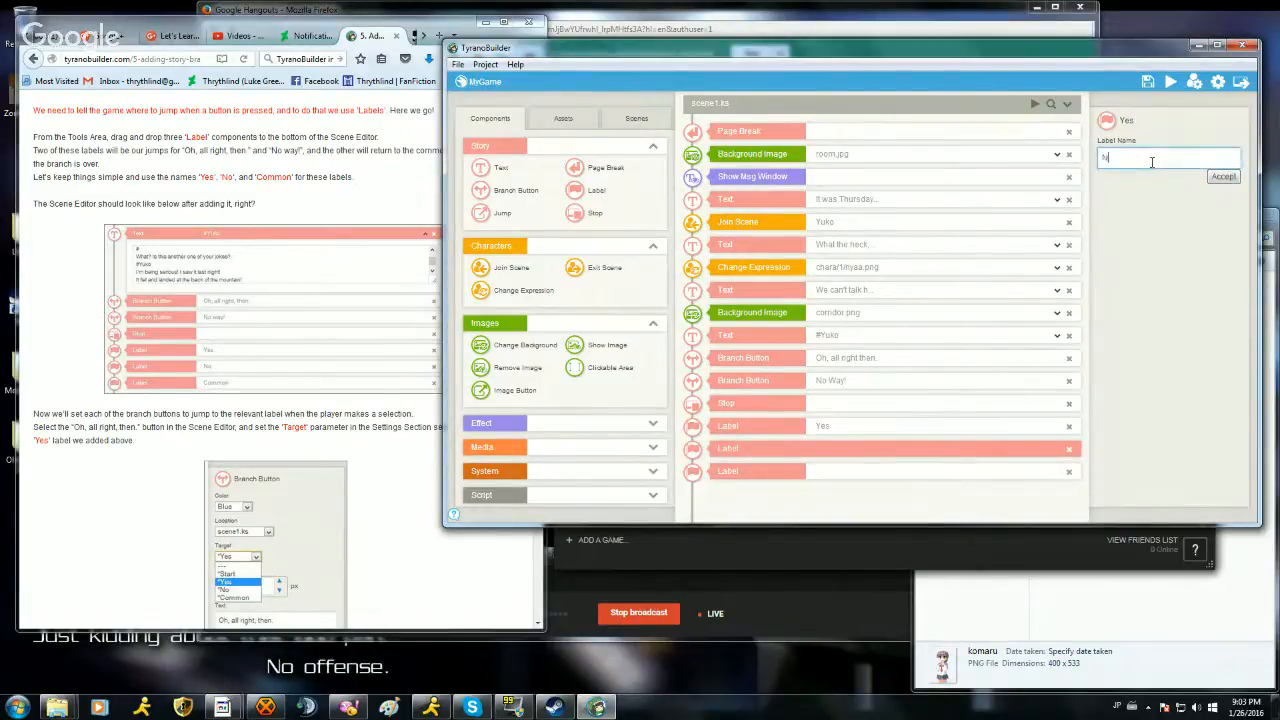
left_click(1223, 177)
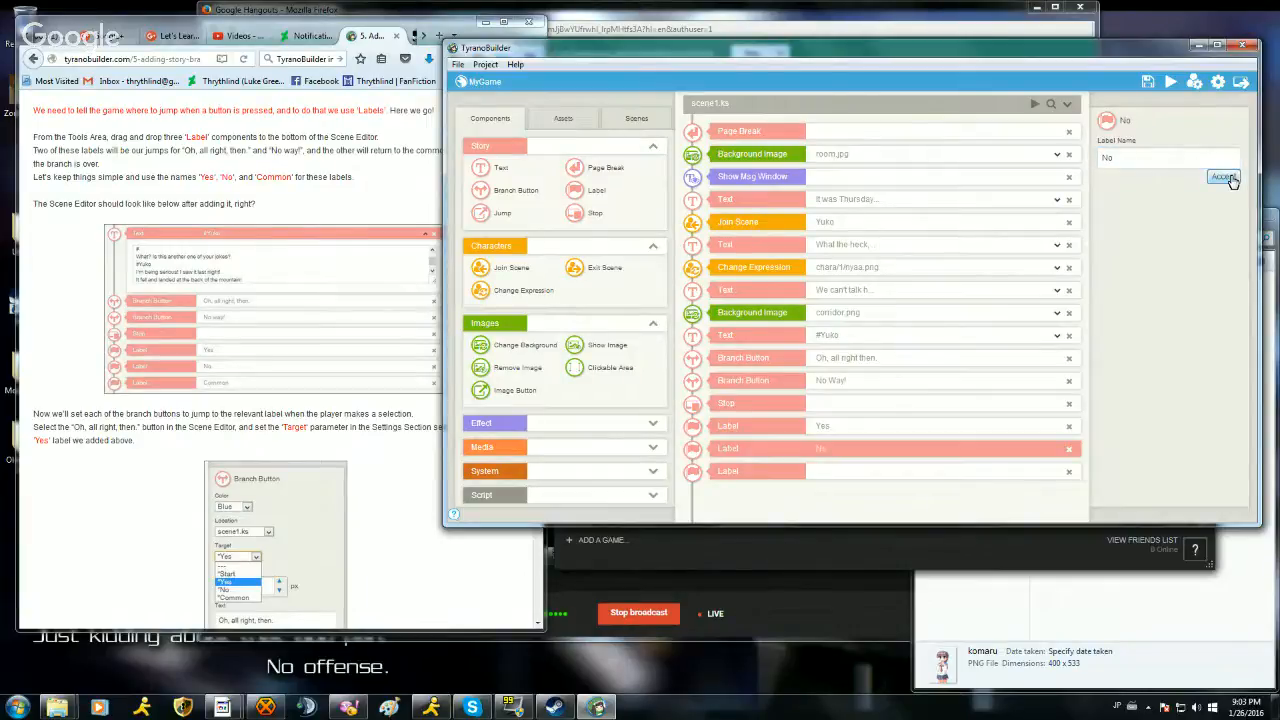
Step: Name the third Label component "Common" and accept the name
left_click(779, 472)
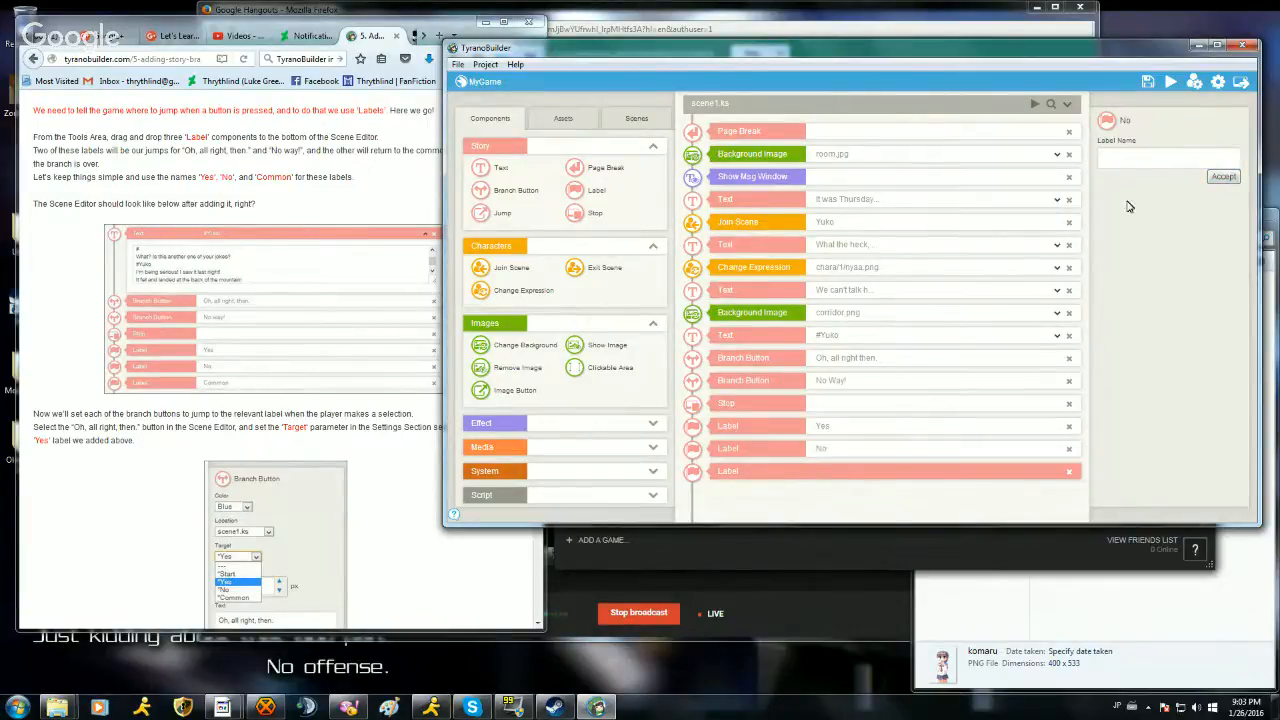
left_click(1124, 158)
type("Com")
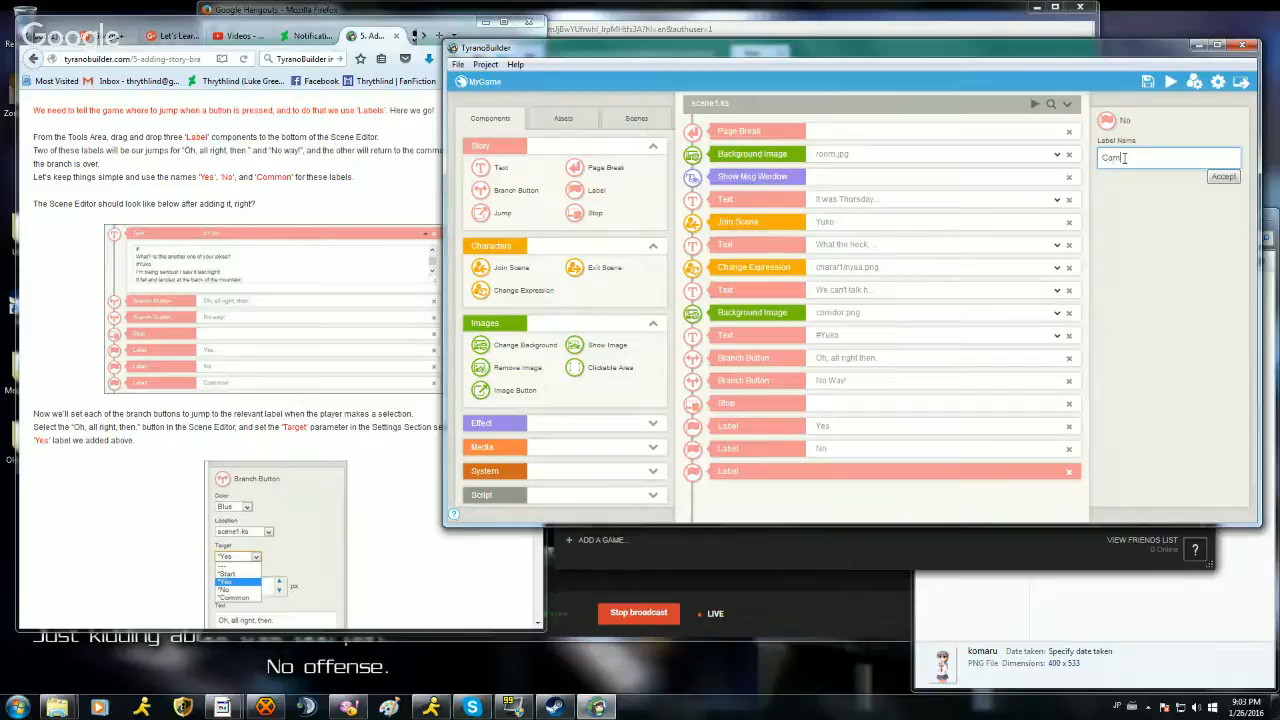
type("mon")
left_click(1230, 178)
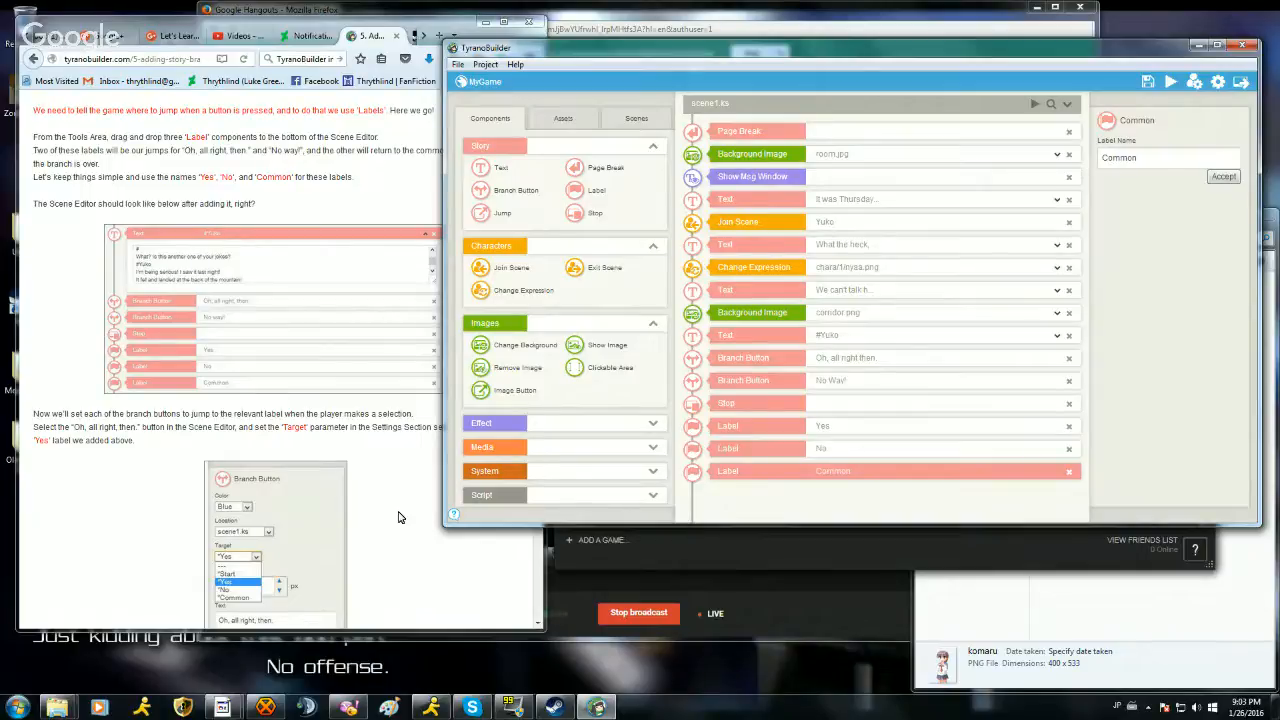
Step: Set the target of the "Oh, all right then." Branch Button to the *Yes label and accept it
left_click(157, 506)
scroll(166, 504, "down", 3)
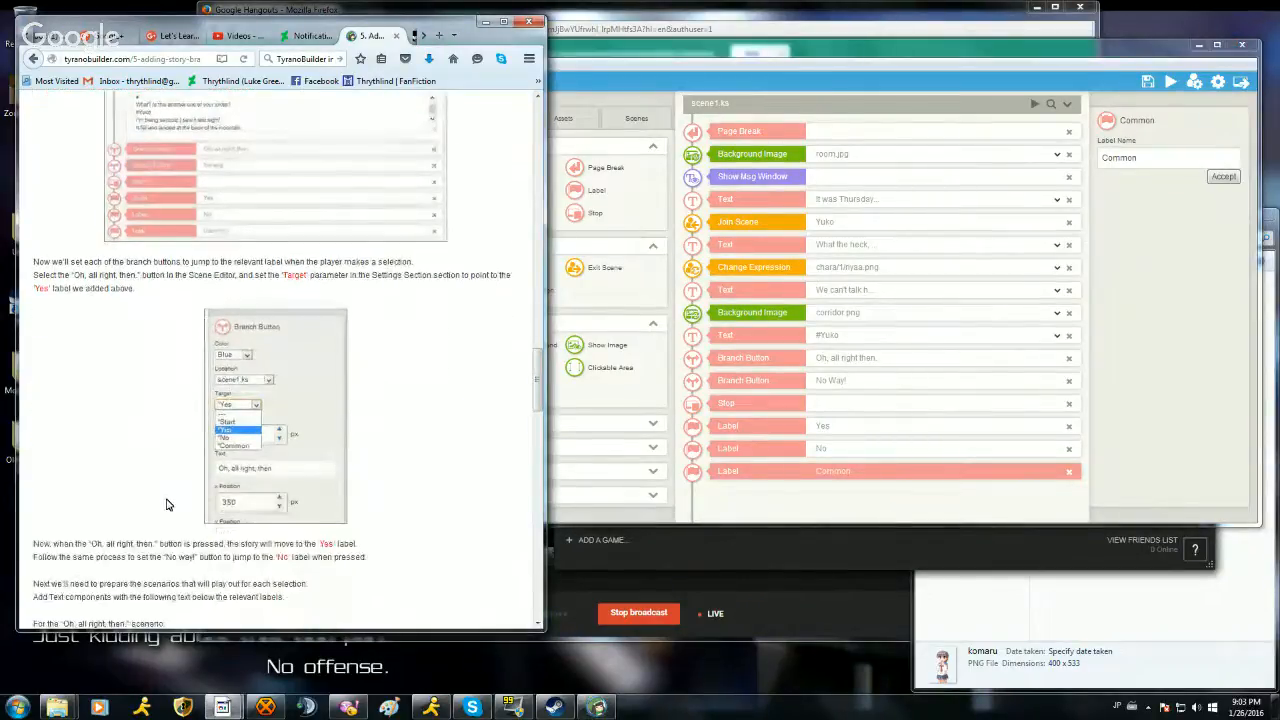
left_click(868, 360)
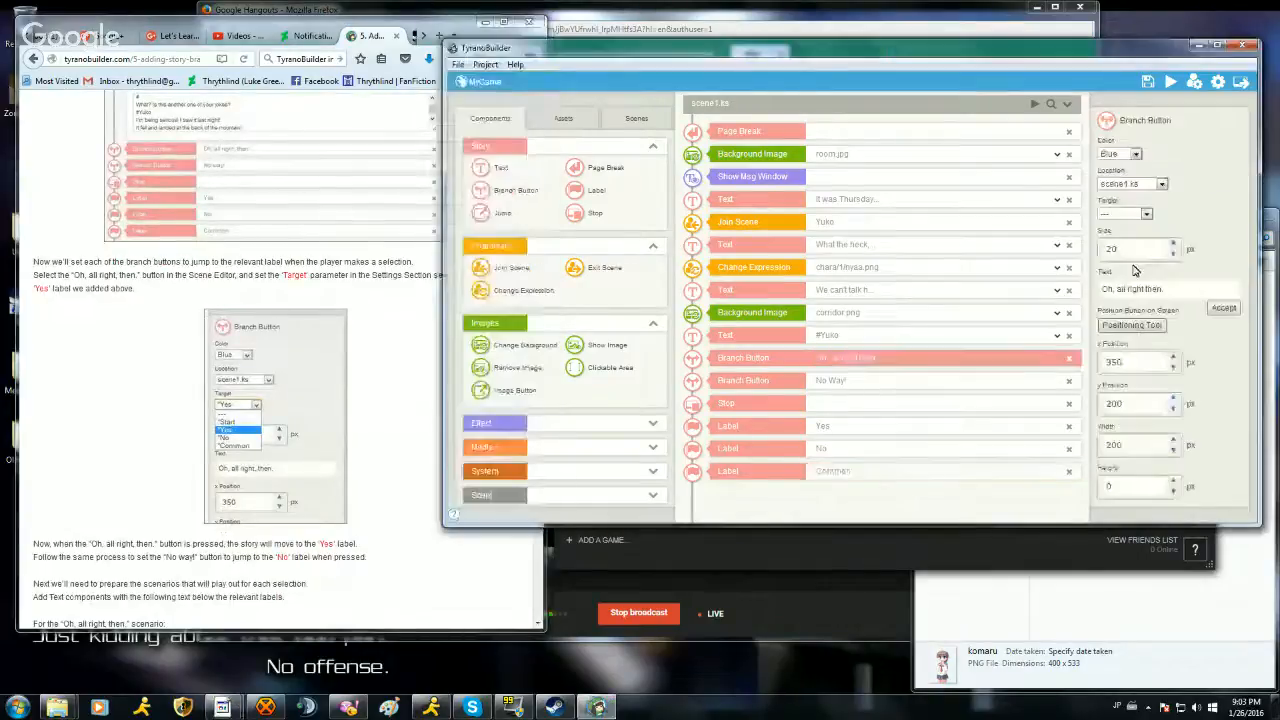
left_click(1128, 213)
left_click(1122, 241)
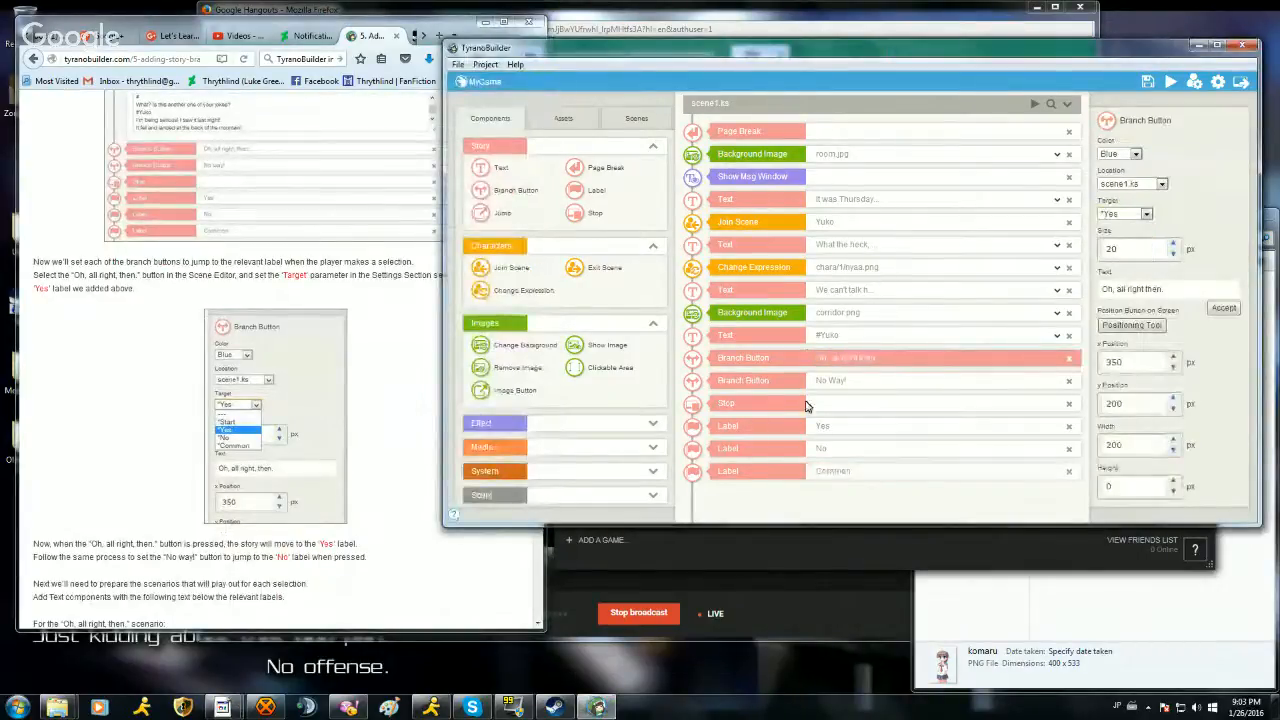
left_click(1230, 308)
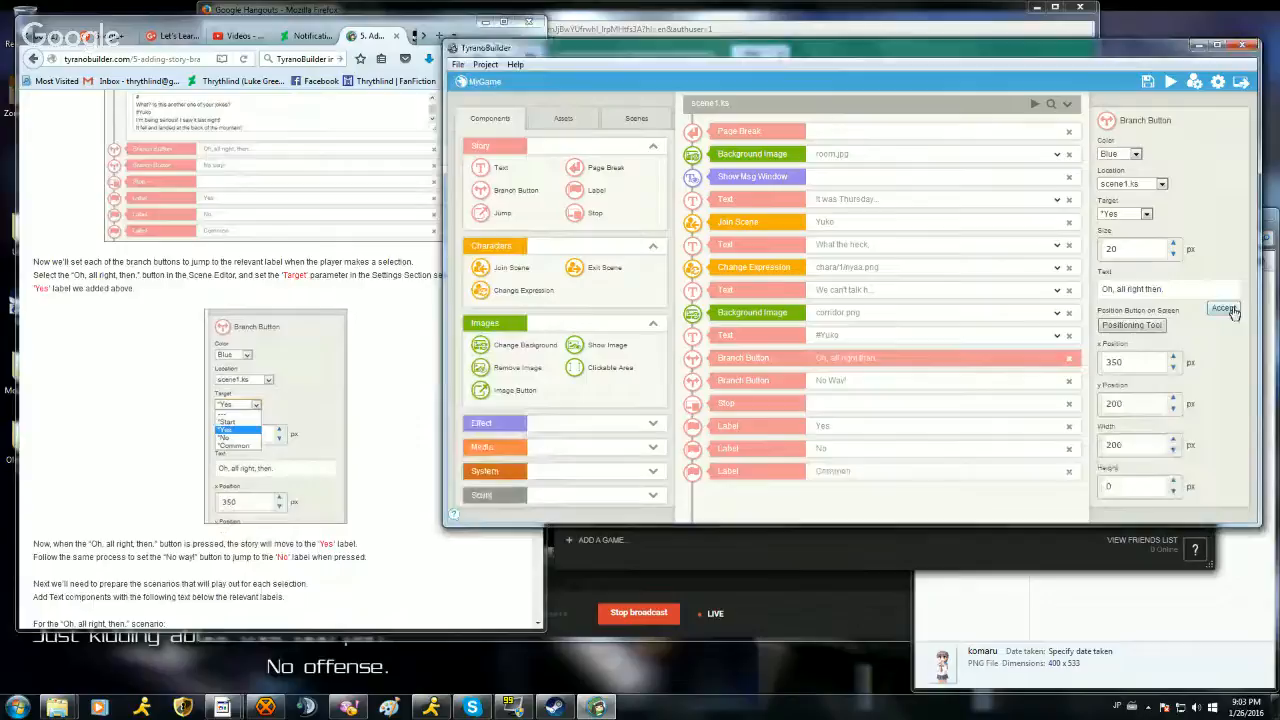
Step: Set the target of the "No Way!" Branch Button to the *No label, accept it and check both buttons' targets
left_click(902, 382)
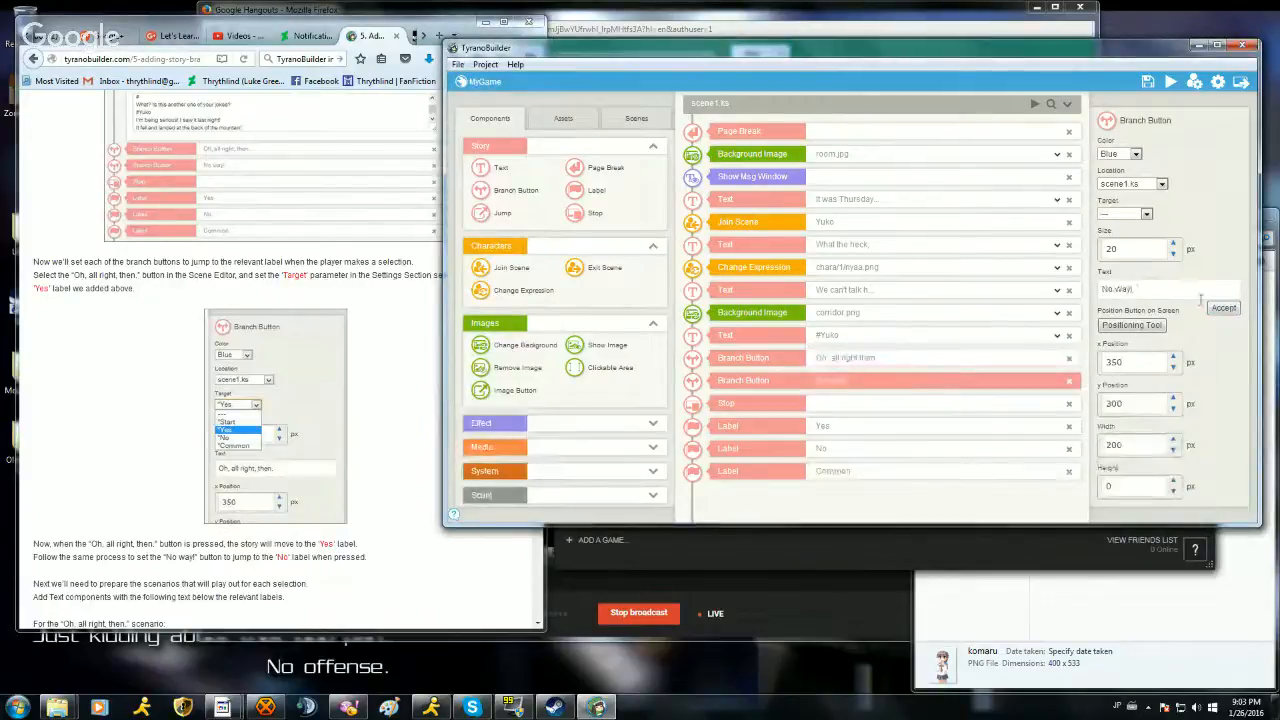
left_click(1147, 215)
left_click(1132, 249)
left_click(1224, 310)
left_click(873, 363)
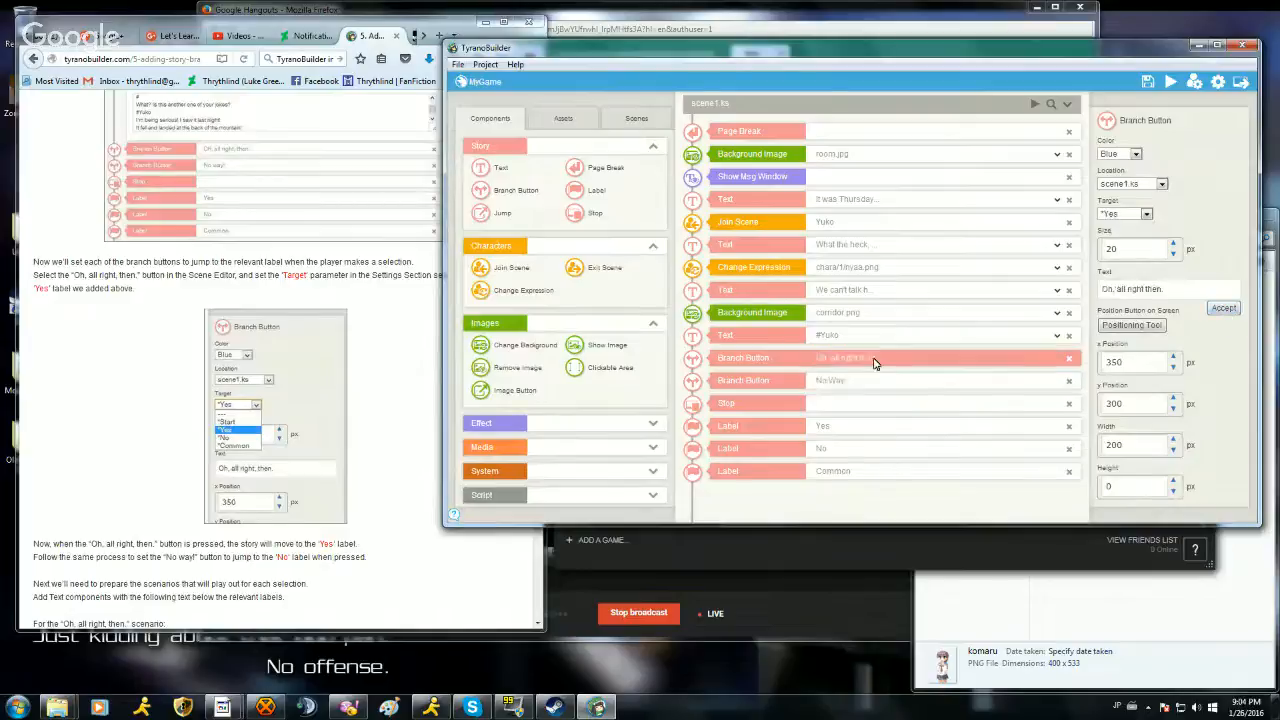
left_click(862, 382)
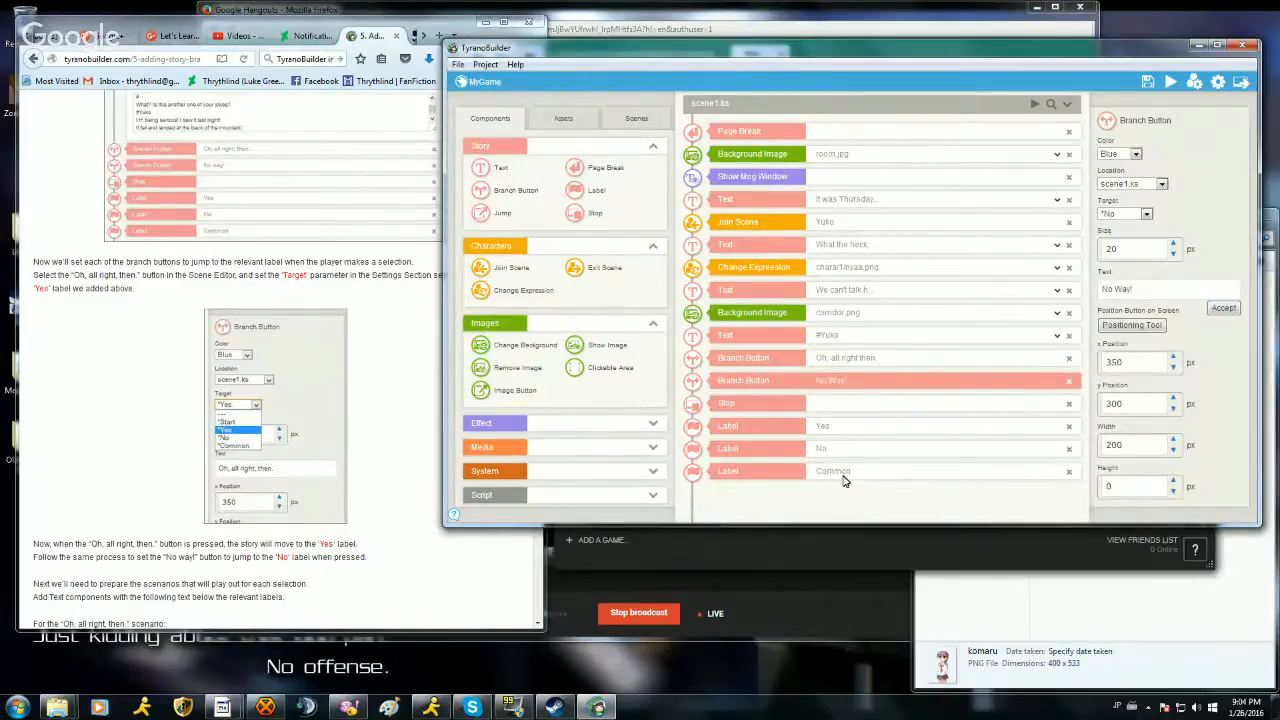
Step: Following the tutorial's scenario instructions, add one Text component below the Yes label and another below the No label
left_click(233, 558)
scroll(237, 563, "down", 3)
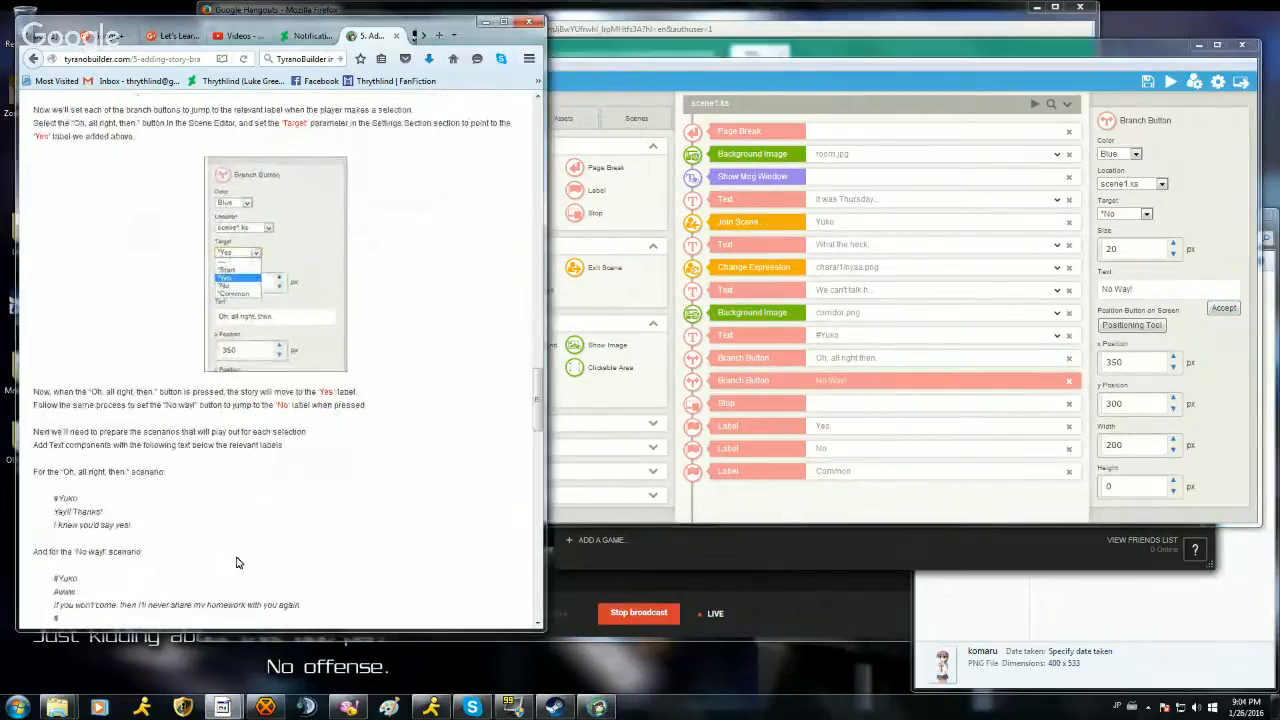
scroll(237, 560, "down", 2)
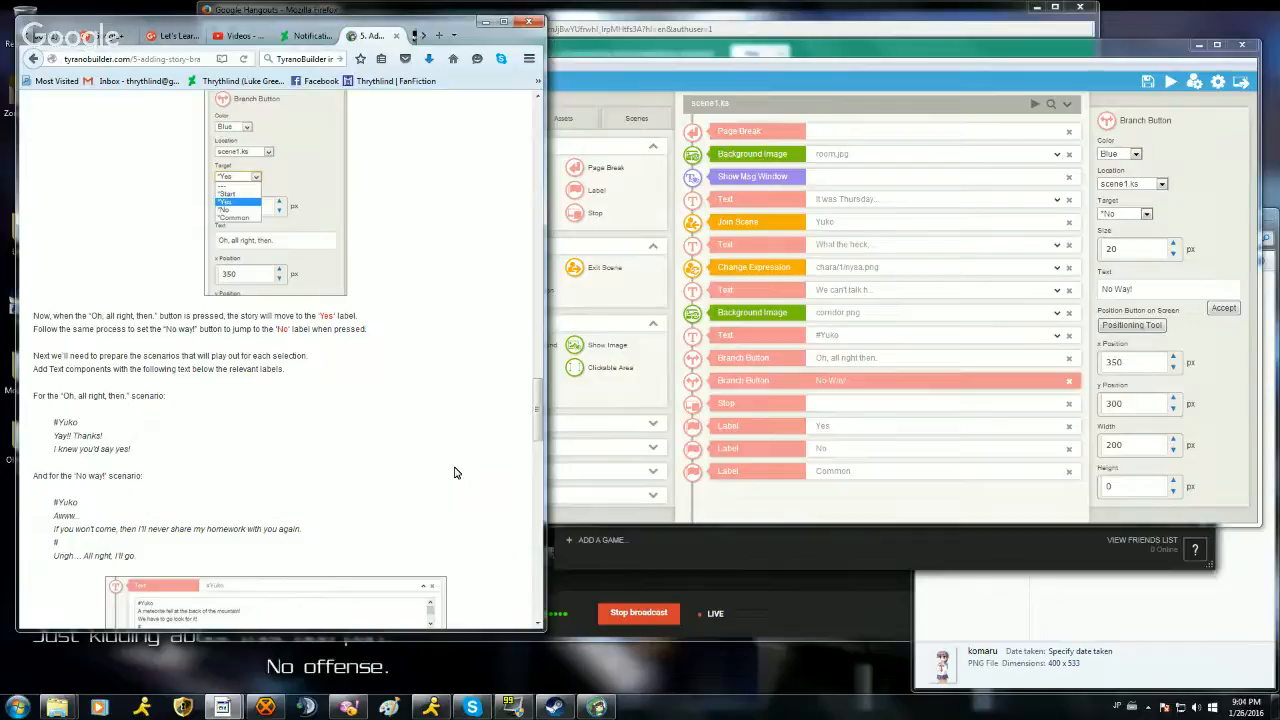
left_click(750, 423)
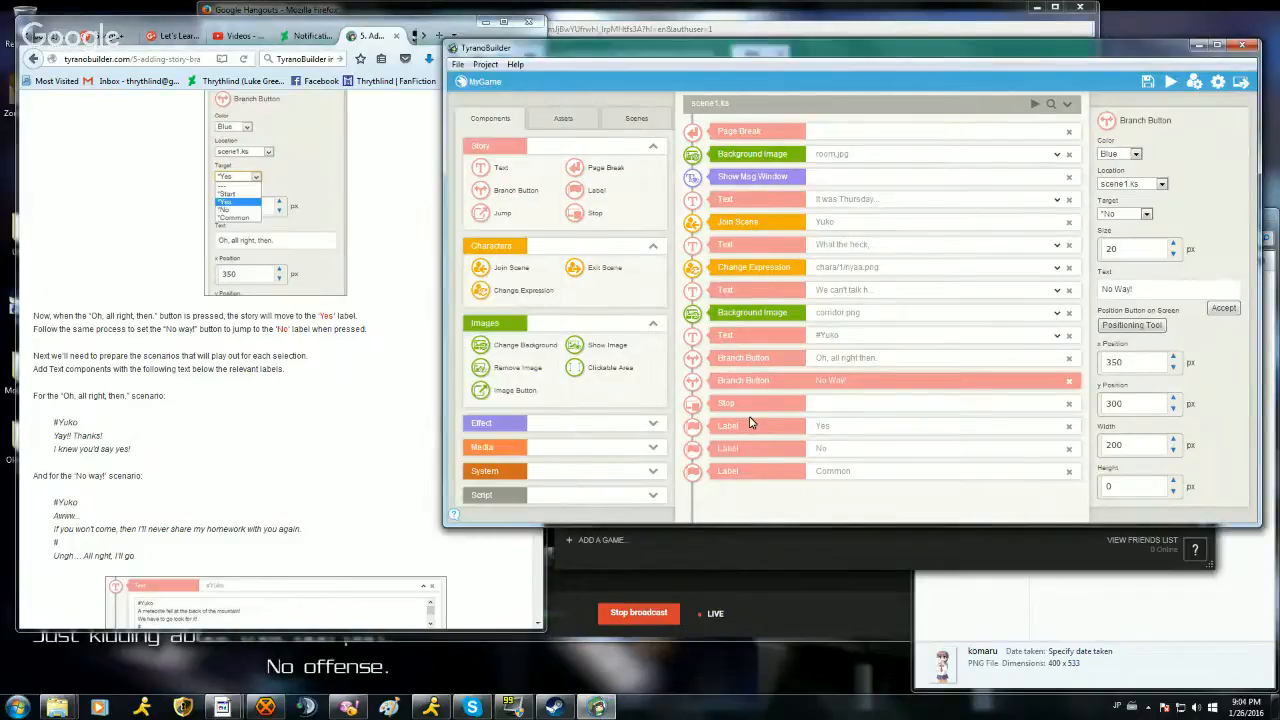
left_click(750, 426)
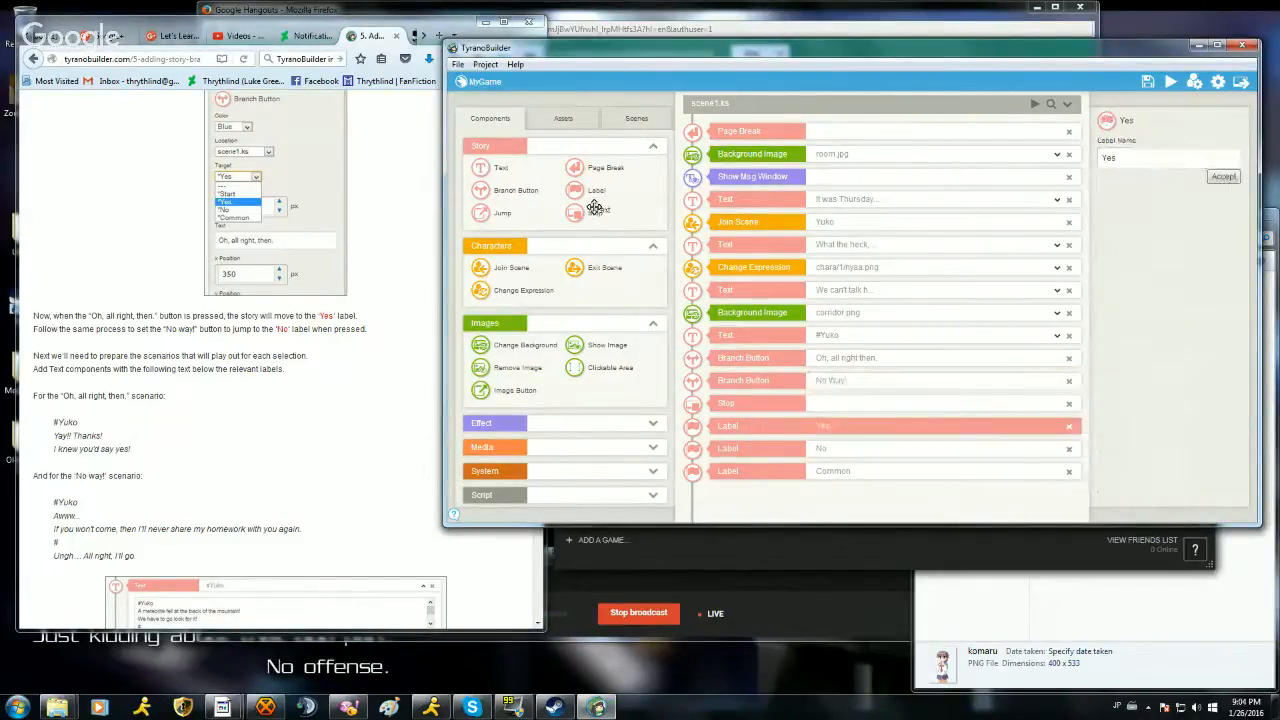
left_click_drag(490, 168, 794, 449)
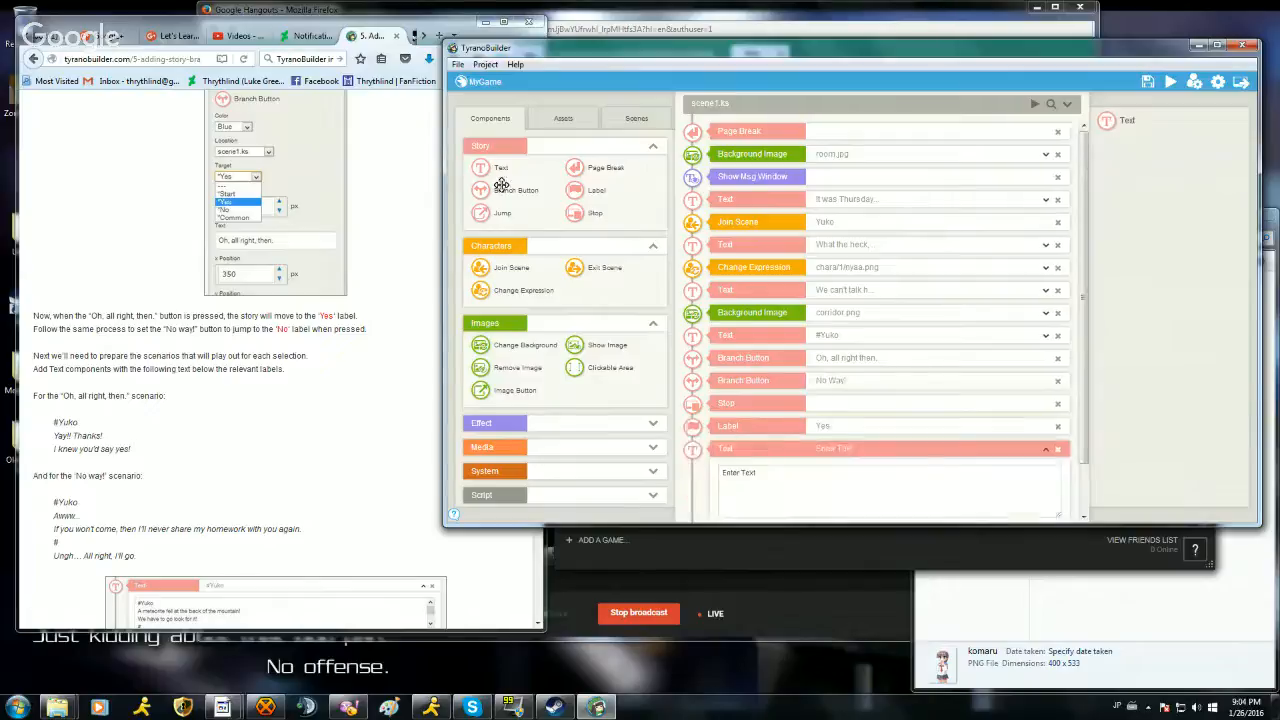
left_click_drag(500, 168, 839, 444)
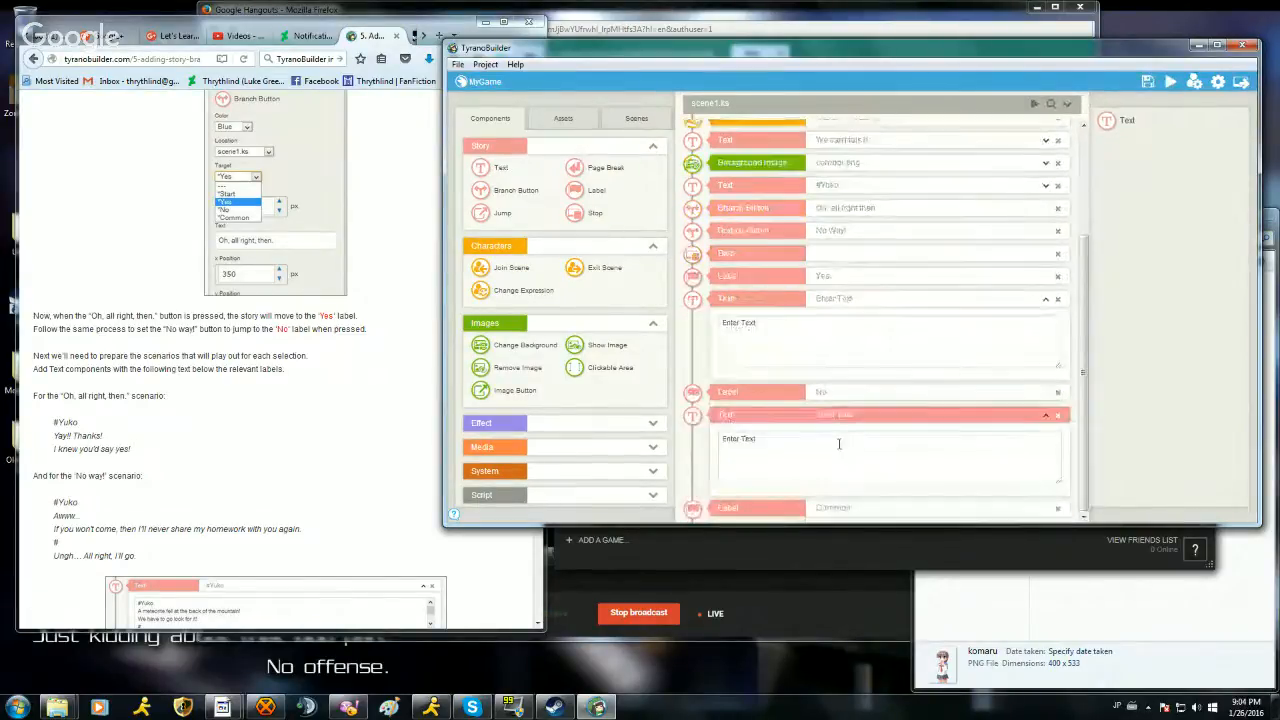
left_click(786, 440)
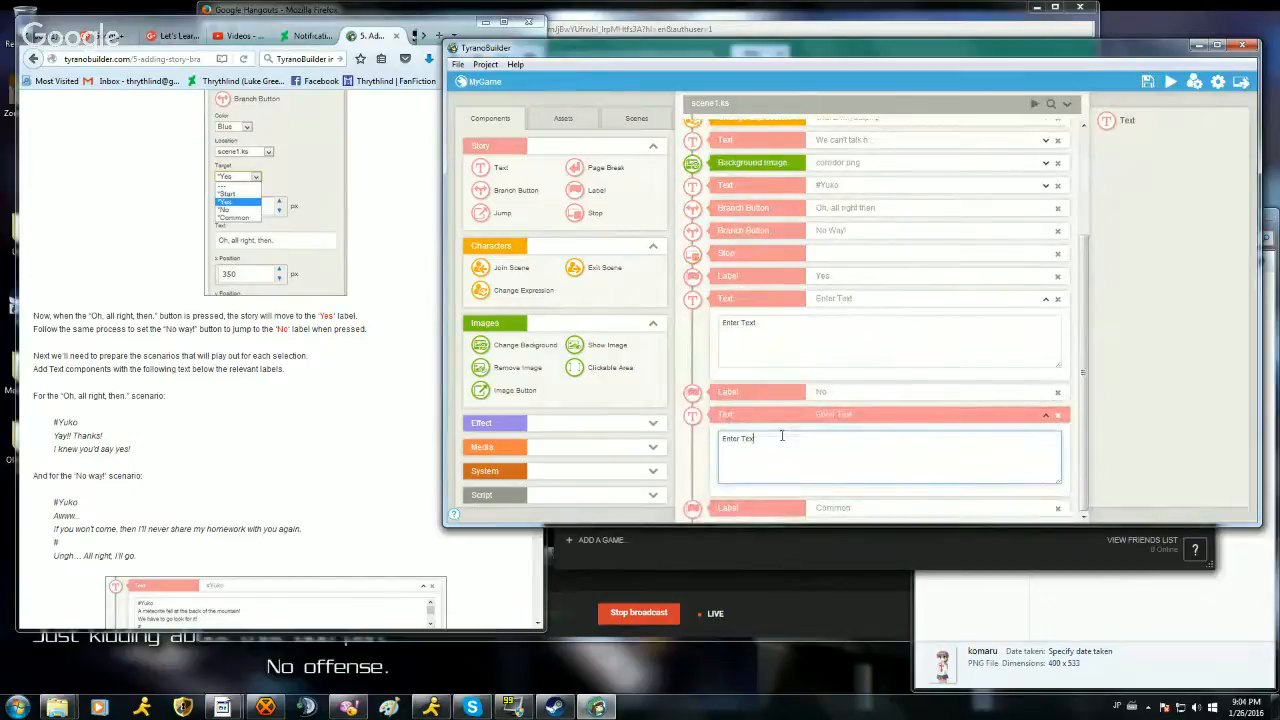
key("BackSpace")
key("BackSpace")
key("BackSpace")
key("BackSpace")
key("BackSpace")
key("BackSpace")
key("BackSpace")
key("BackSpace")
key("BackSpace")
key("BackSpace")
type("#Yuko")
key("BackSpace")
key("BackSpace")
key("BackSpace")
key("BackSpace")
type("Yuko")
key("Return")
type("ay")
key("Return")
type("Yay")
type("!!")
type(" Thanks! ")
type("I knew you'd")
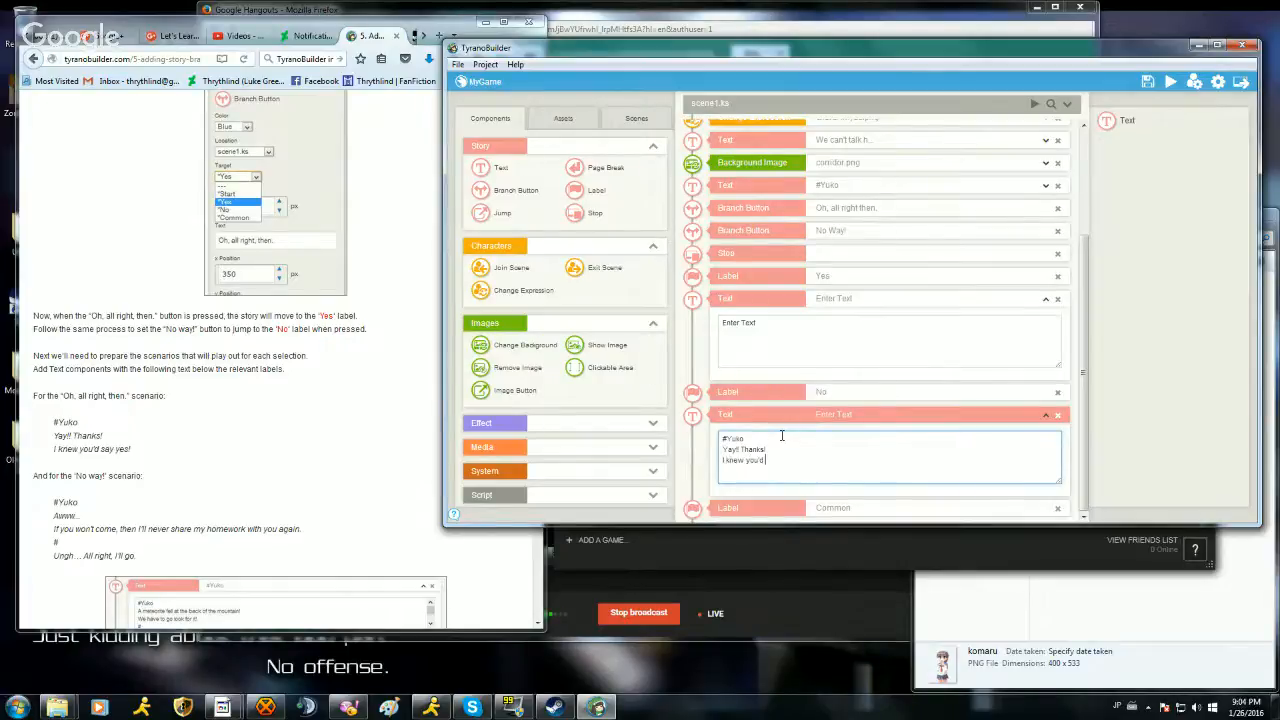
type(" say yes!")
key("ctrl+a")
key("BackSpace")
Step: Replace the placeholder in the Text component under the Yes label with the lines "#Yuko", "Yay!! Thanks!" and "I knew you'd say yes!"
left_click_drag(768, 323, 721, 371)
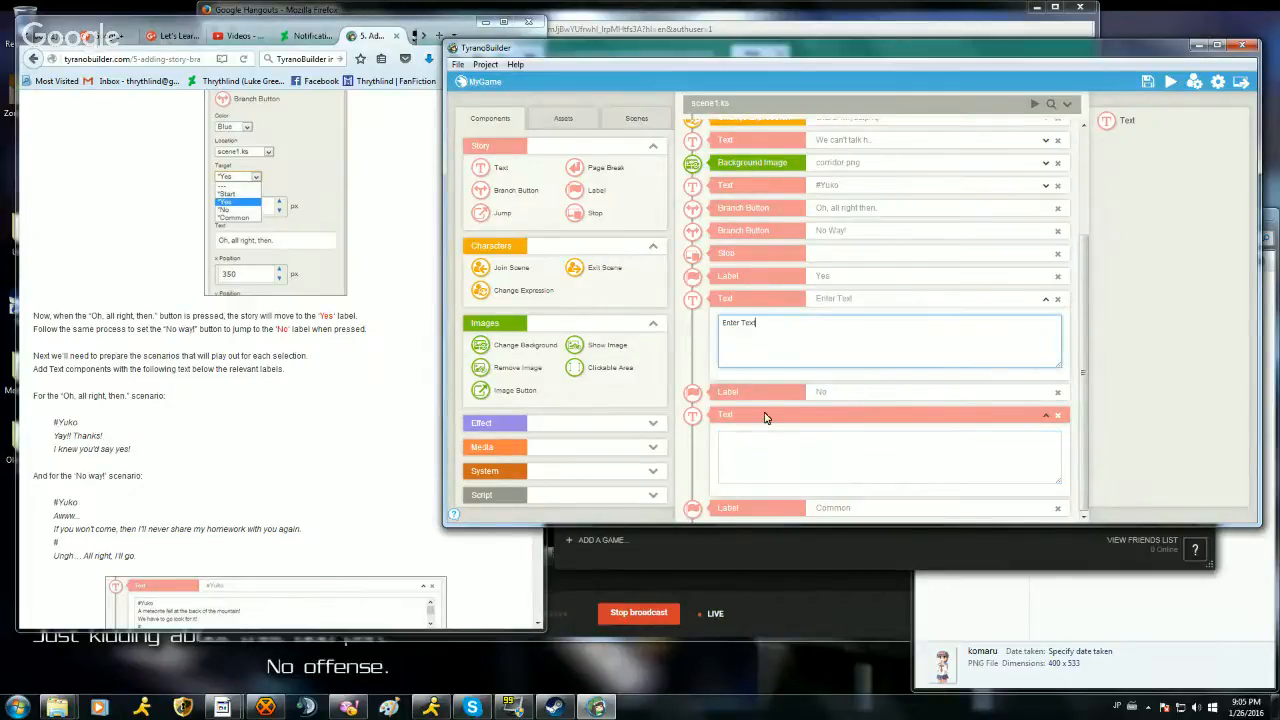
key("ctrl+a")
type("#")
type("Y")
type("uko Y")
type("ay")
type("! Thanks! ")
type("I knew you'd say ")
type("yes!")
Step: Fill the Text component under the No label with "#Yuko", "Awww...." and "If you won't come, then I'll never share my homework with you again."
key("Tab")
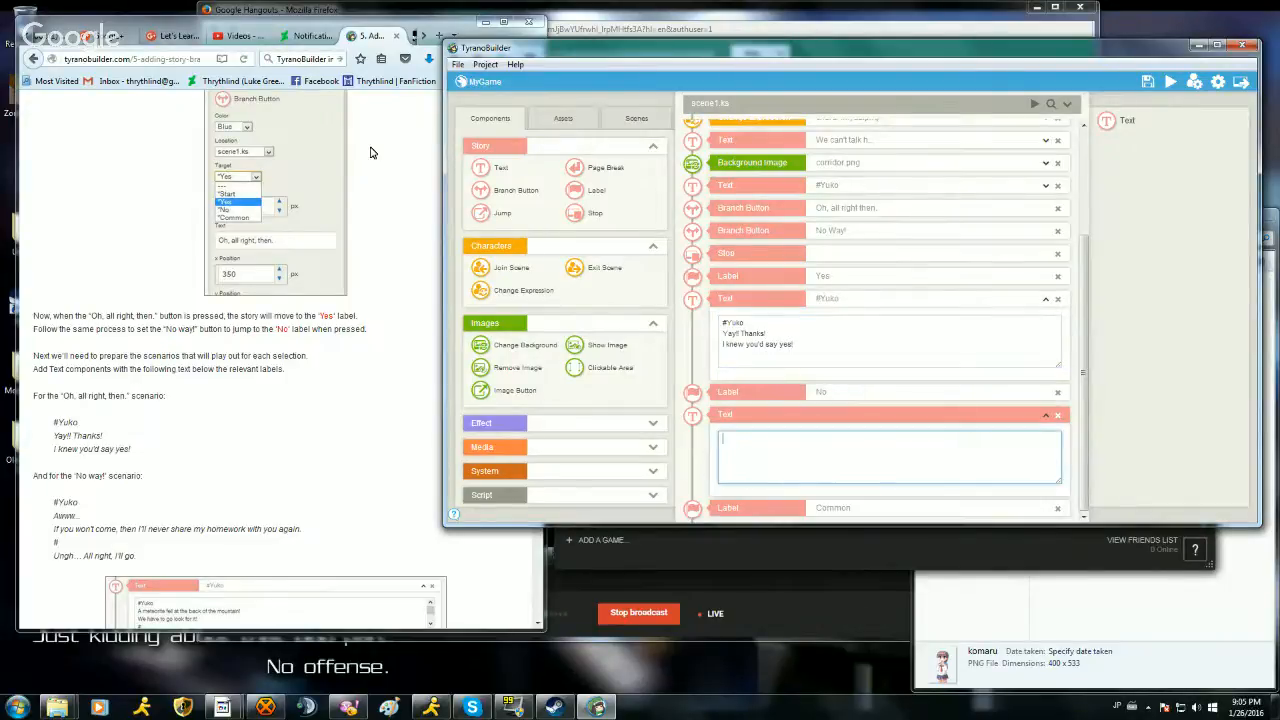
type("#Yuko Awww... If yo")
type("u won't c")
type("ome, then I'")
type("ll neve")
type("r share m")
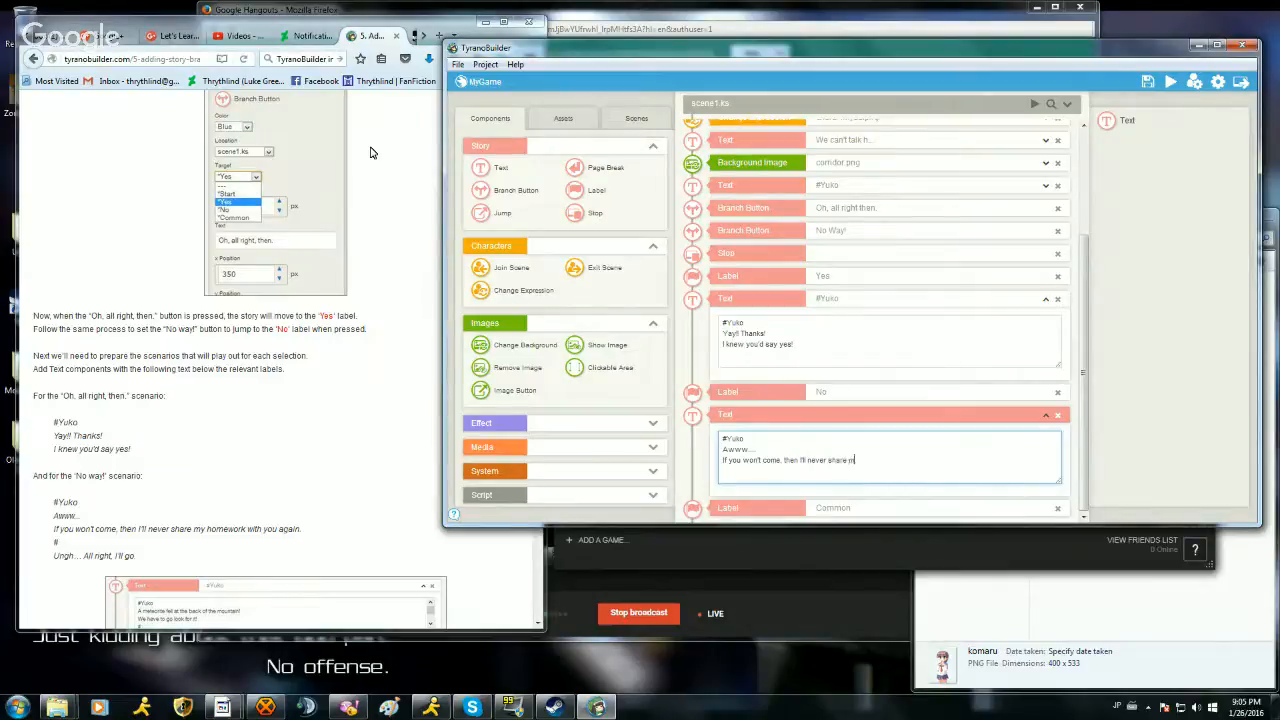
type("y homework with you again.")
left_click_drag(480, 290, 780, 418)
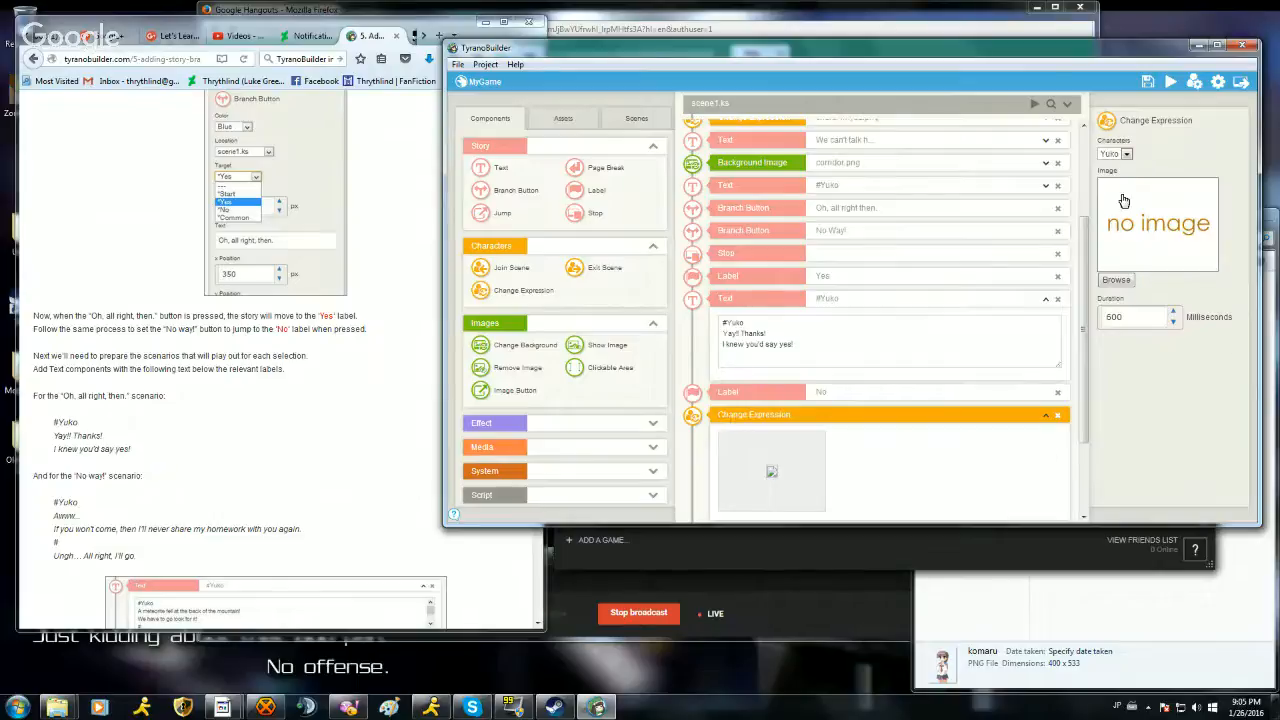
left_click(1114, 281)
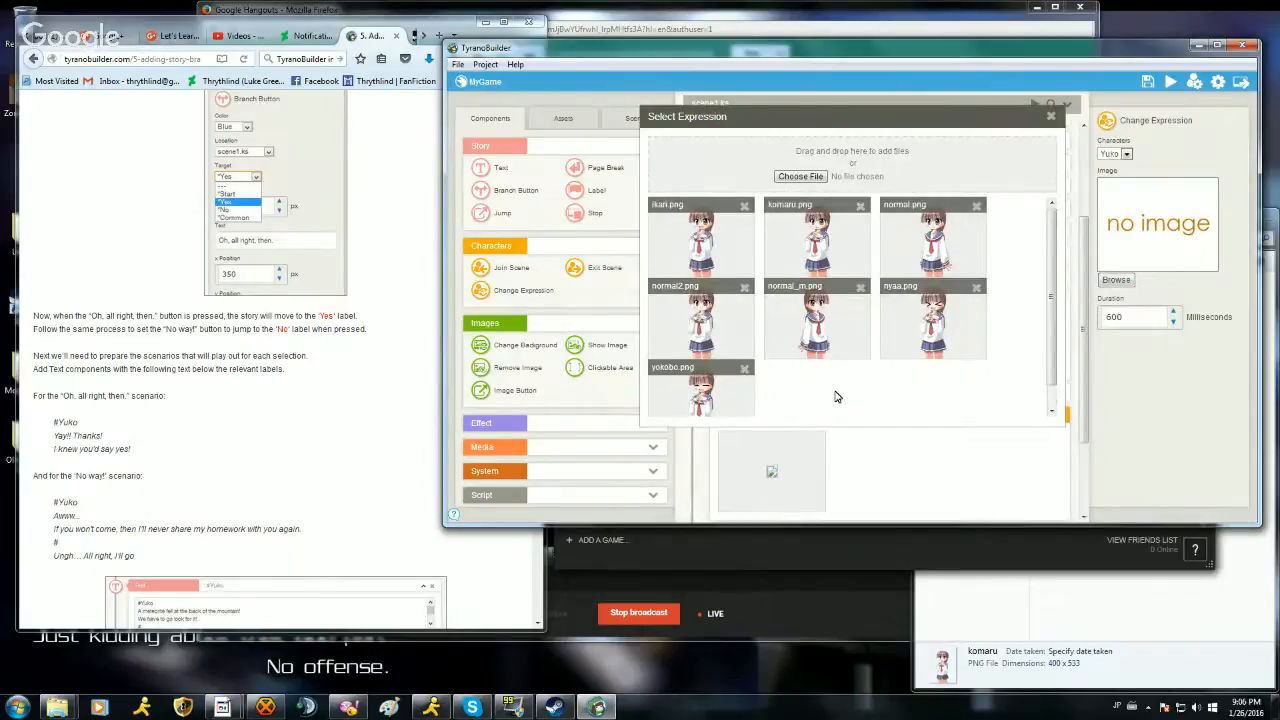
scroll(837, 397, "down", 1)
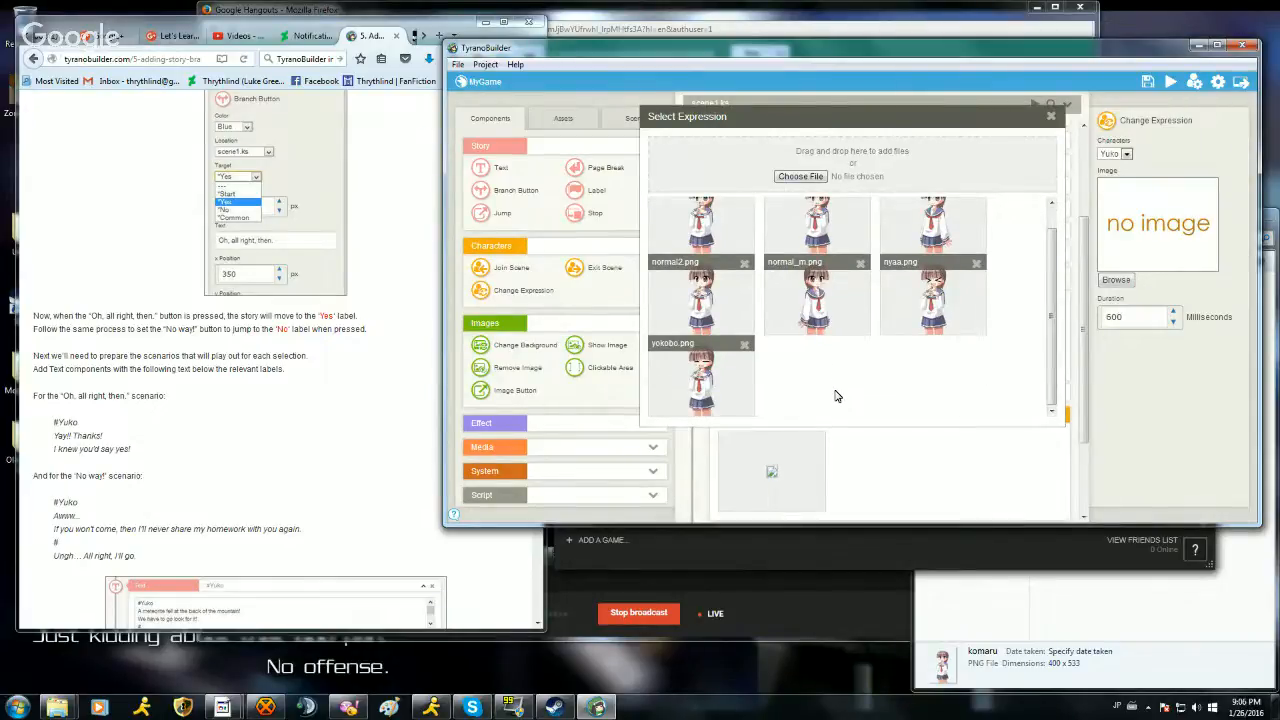
scroll(837, 397, "up", 1)
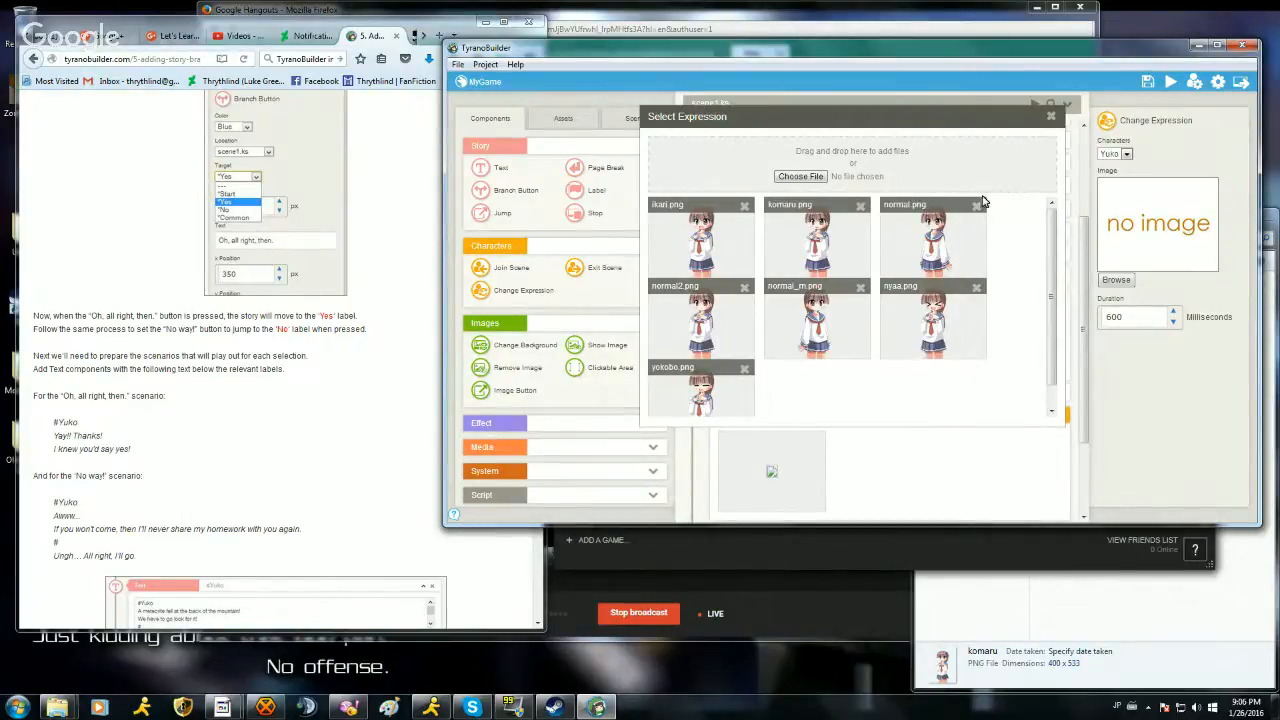
left_click(1051, 116)
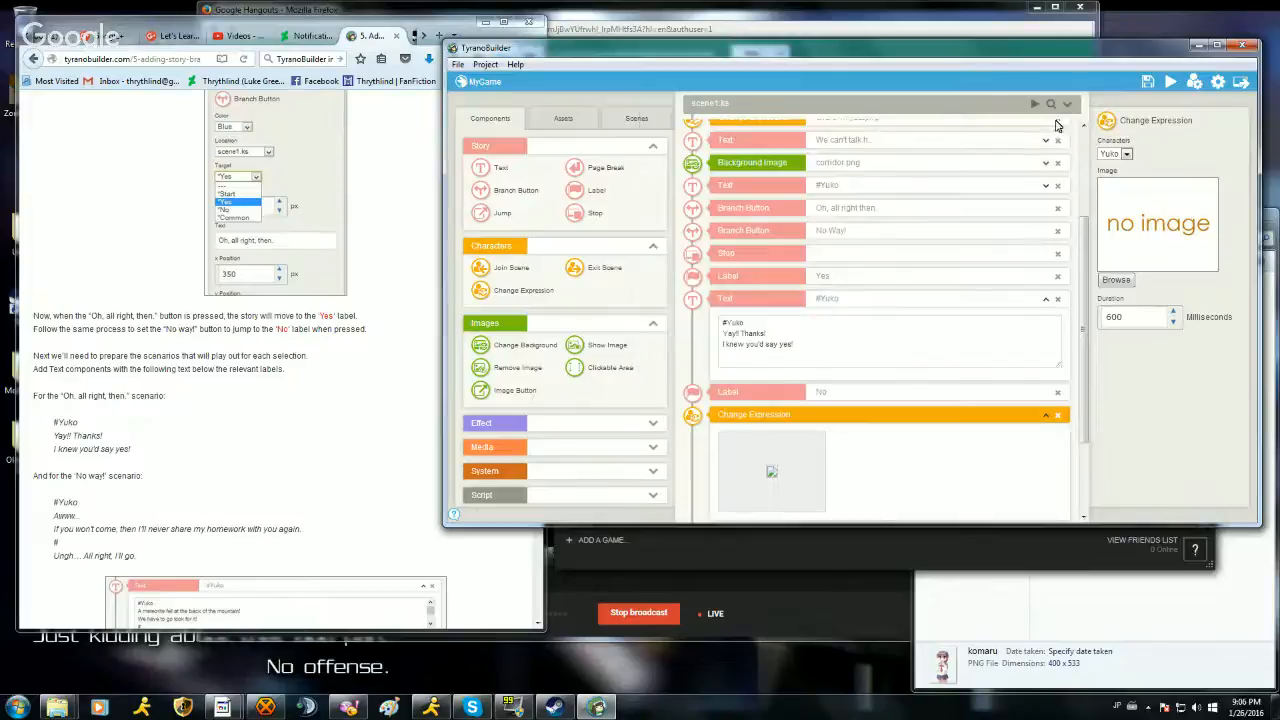
left_click(1057, 415)
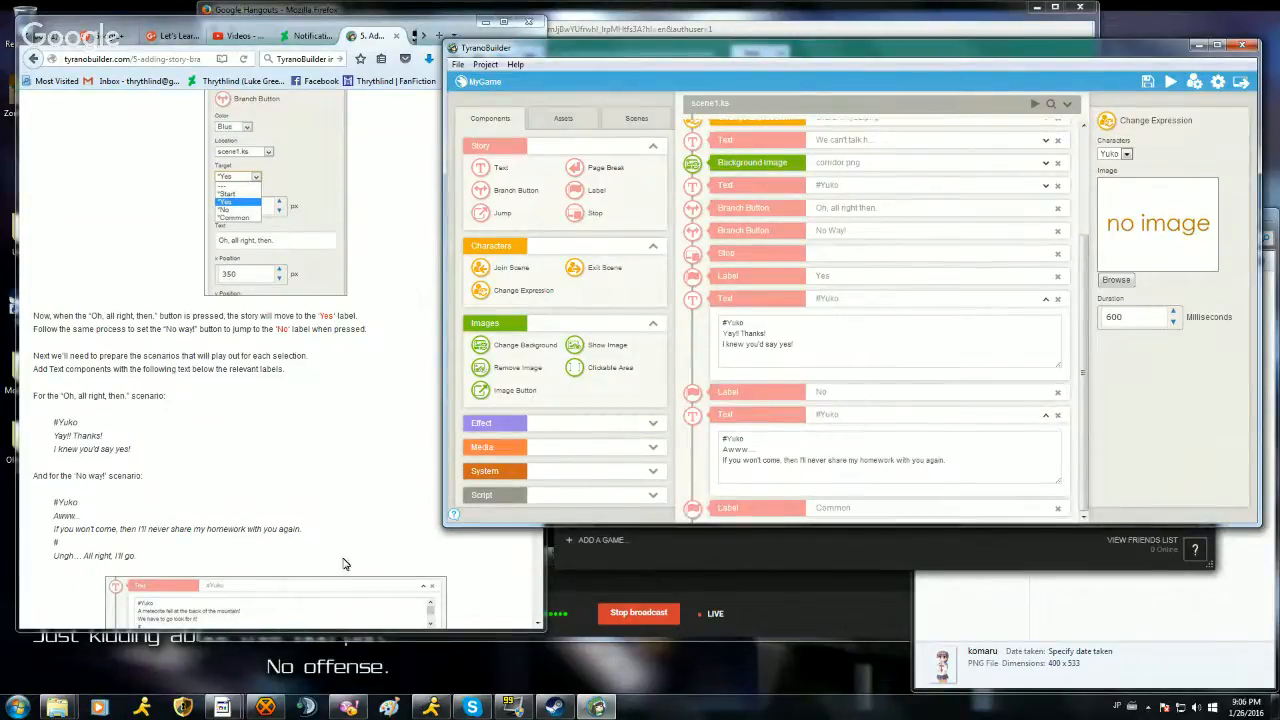
Step: Append the lines "#" and "Ungh...All right, I'll go." to the Text component under the No label
left_click(975, 467)
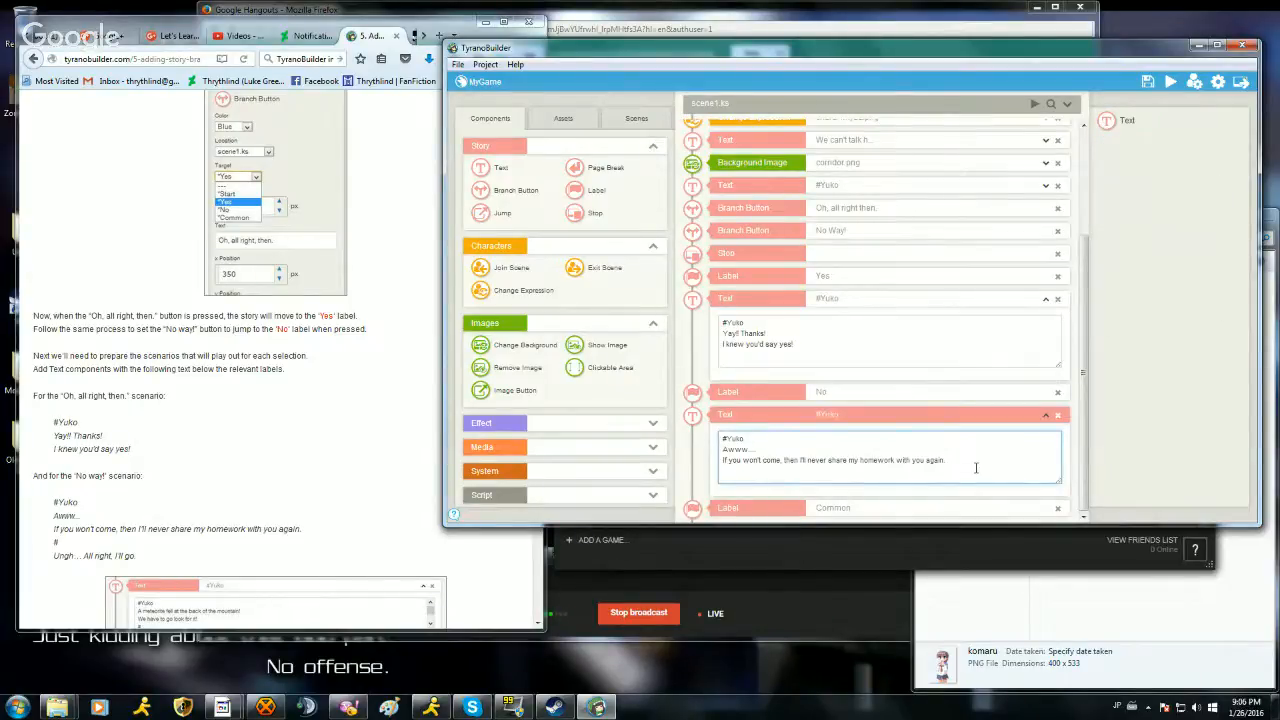
key("Return")
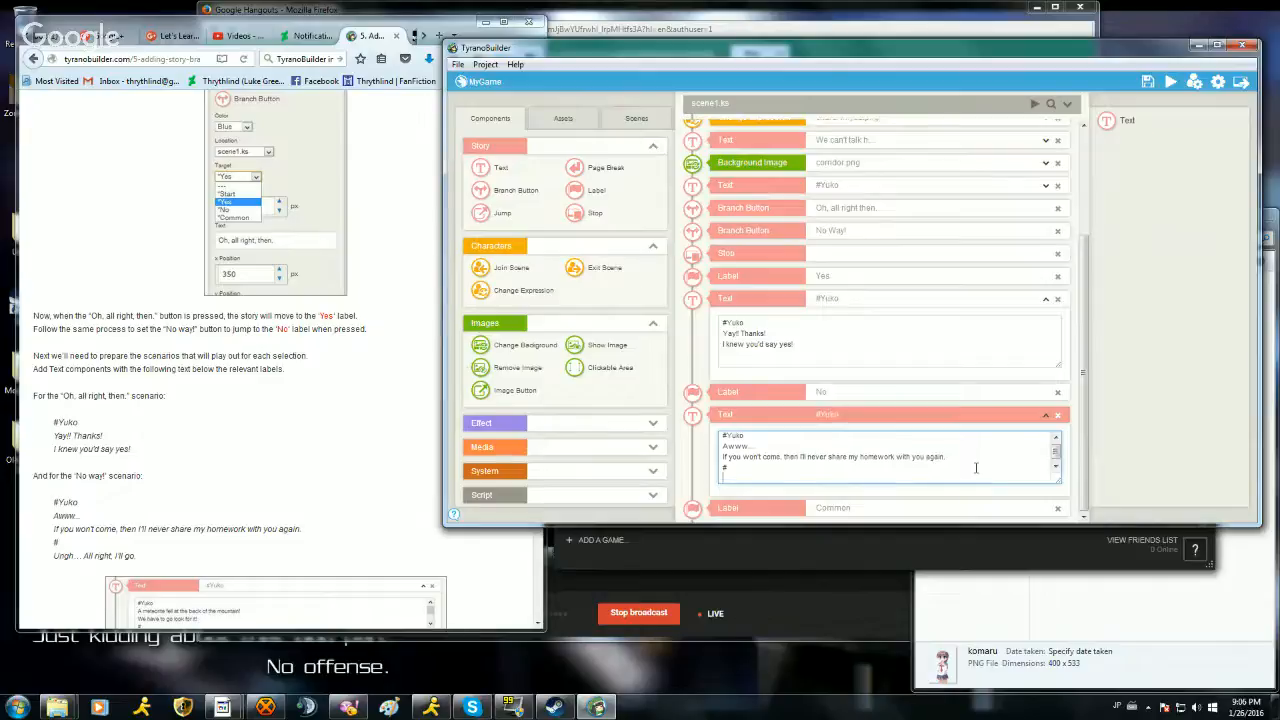
type("Ungh...All right, I'll go.")
Step: Consult the tutorial's section on the Jump component, and save the TyranoBuilder project
left_click(250, 479)
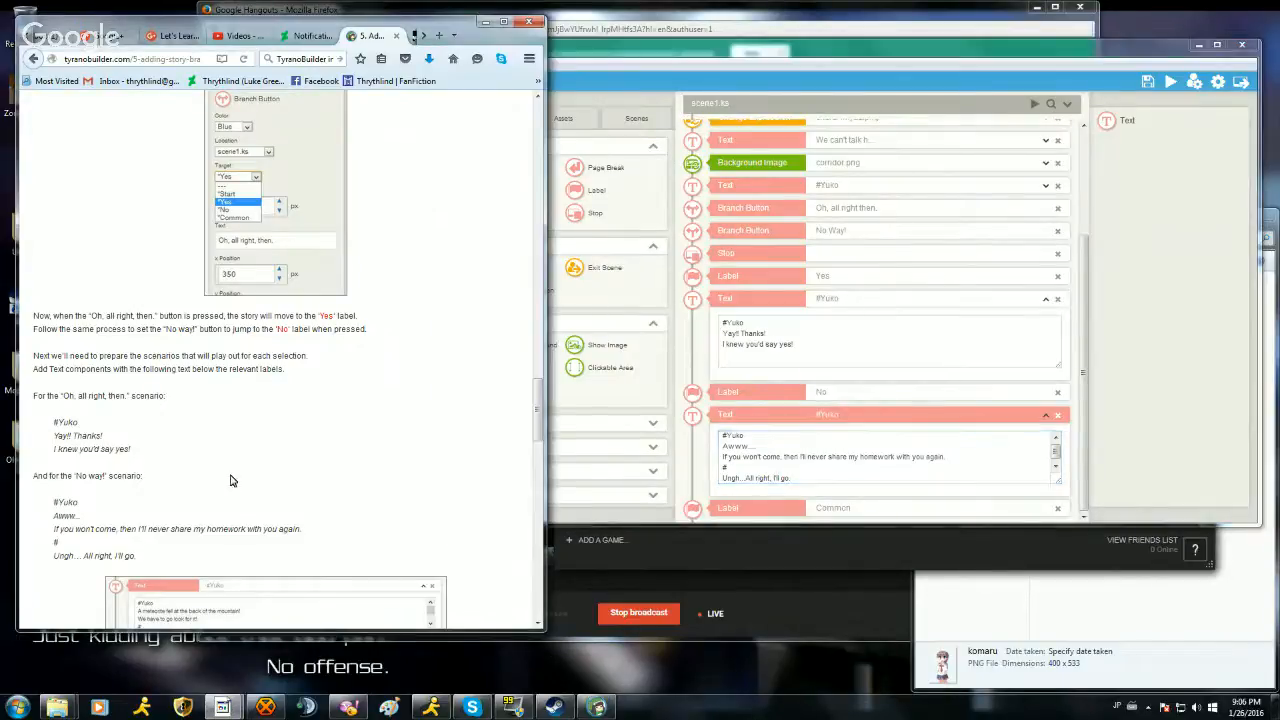
scroll(235, 482, "down", 5)
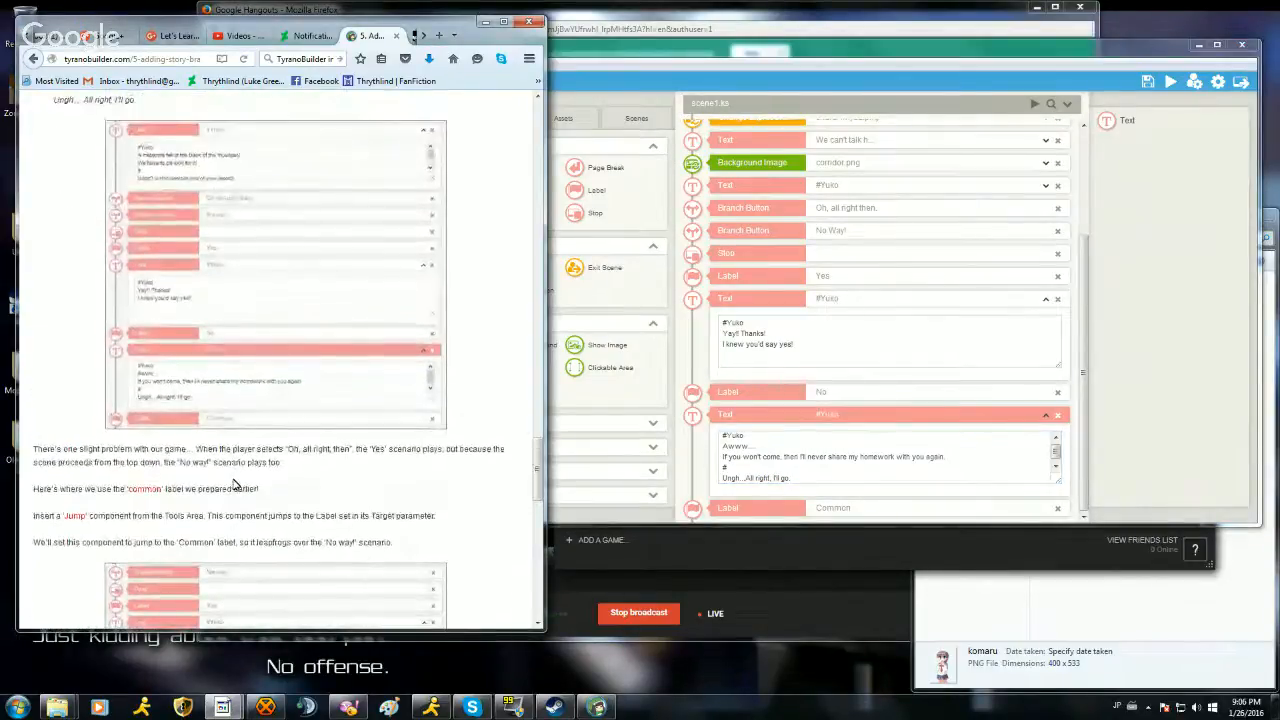
scroll(233, 487, "down", 2)
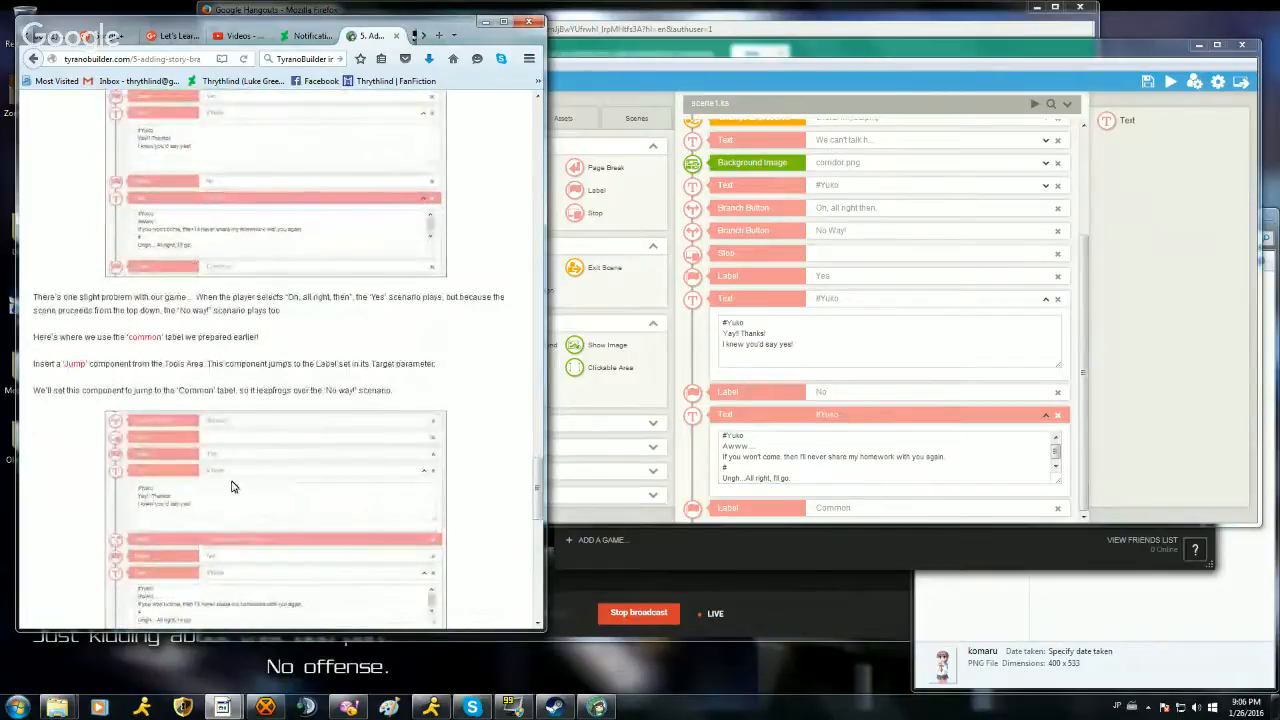
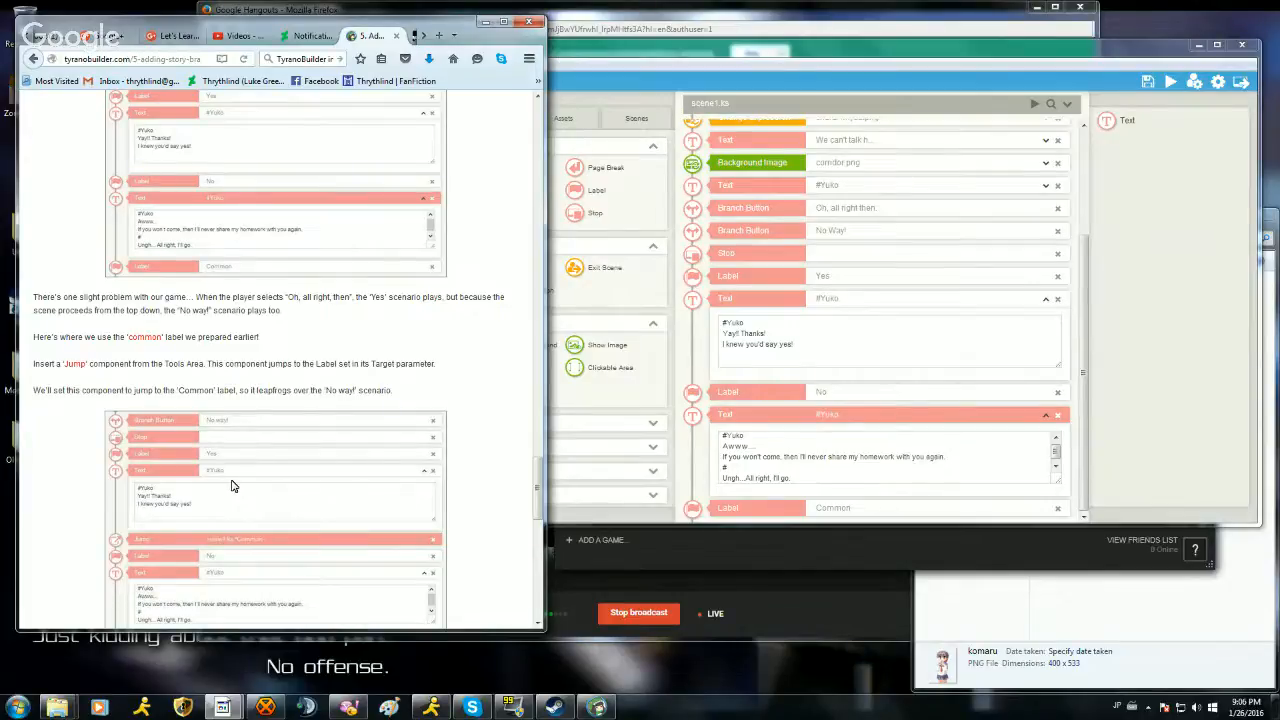
left_click(1151, 229)
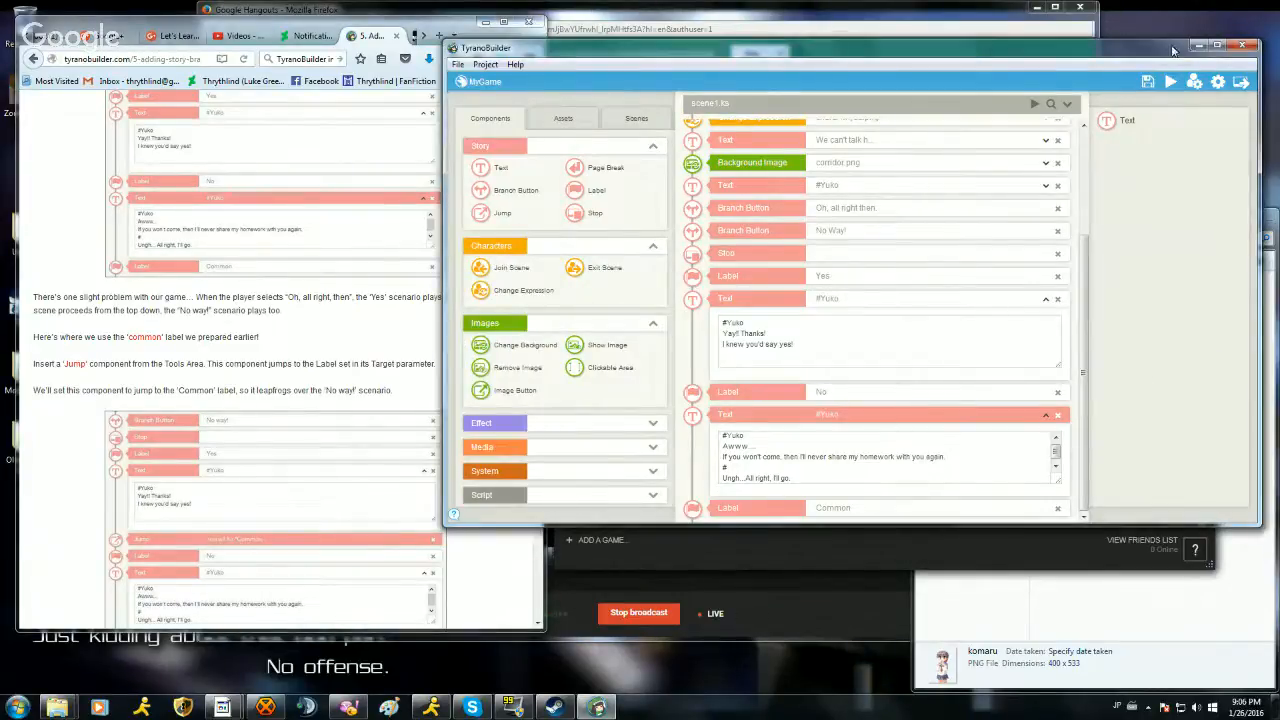
left_click(1147, 82)
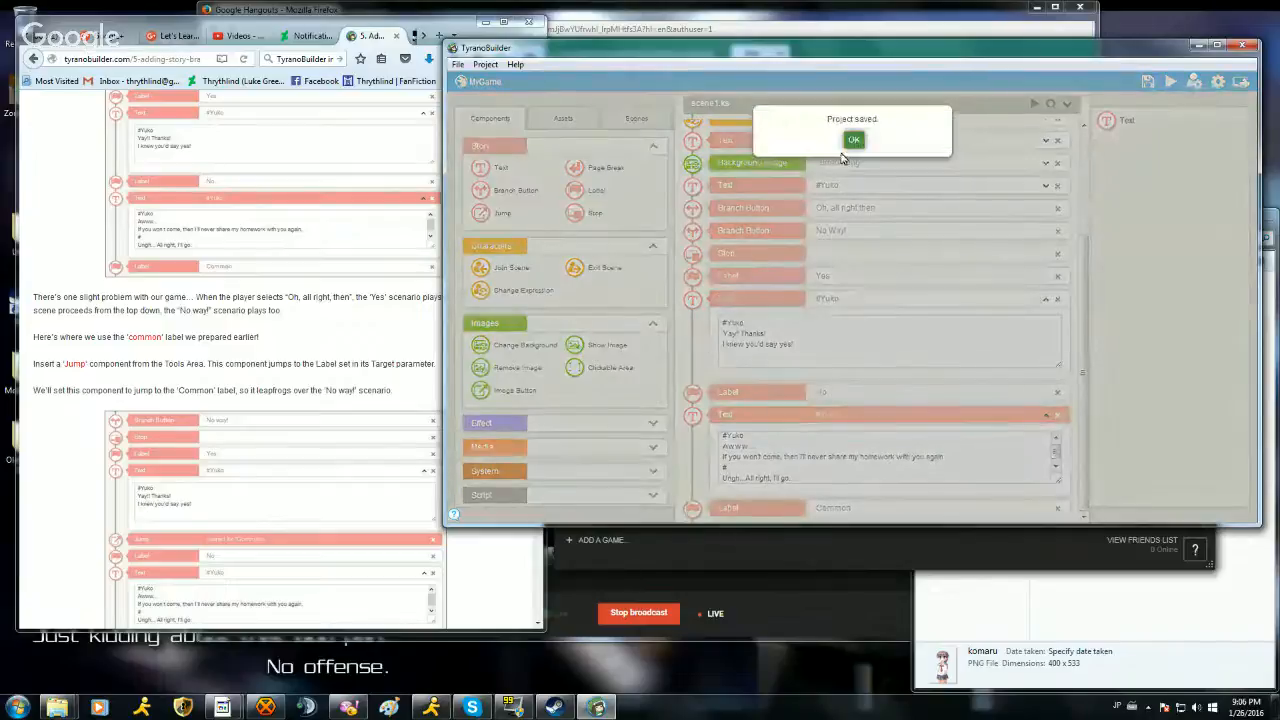
left_click(853, 140)
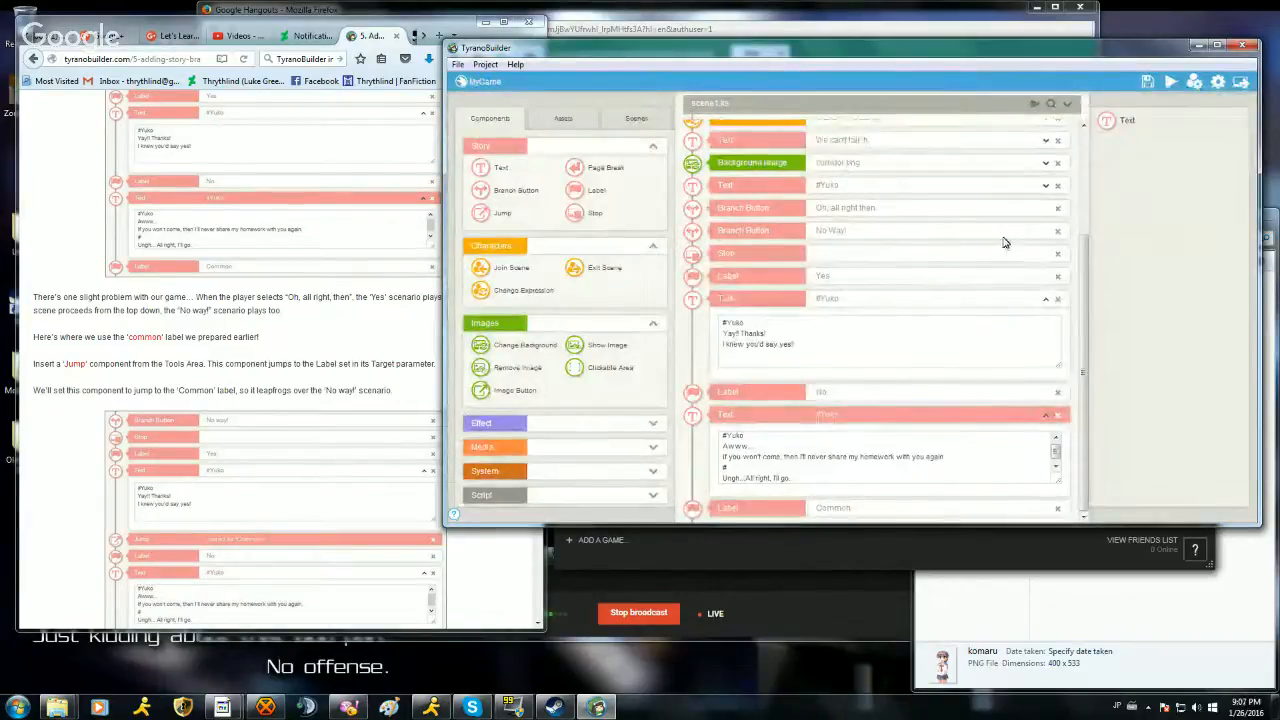
Step: Preview the game from the Text component above the Branch Buttons and advance the dialogue to the two choices
right_click(1023, 189)
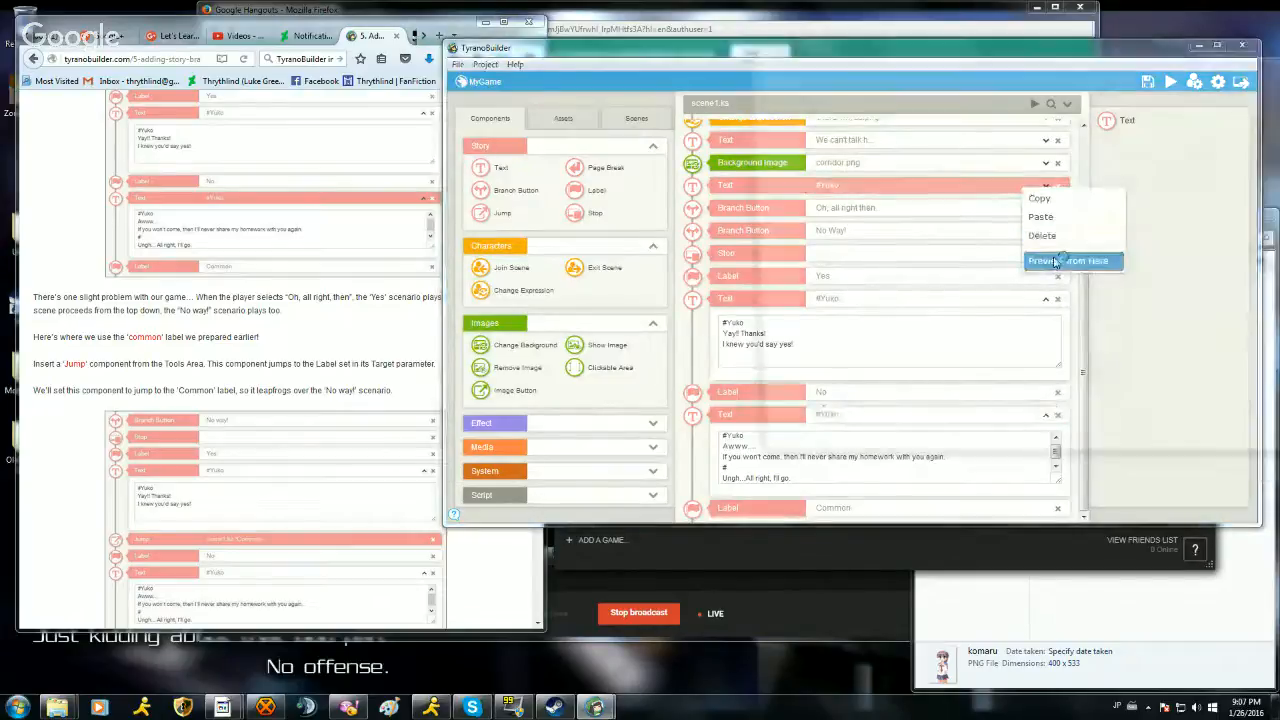
left_click(1055, 262)
left_click_drag(1063, 40, 870, 40)
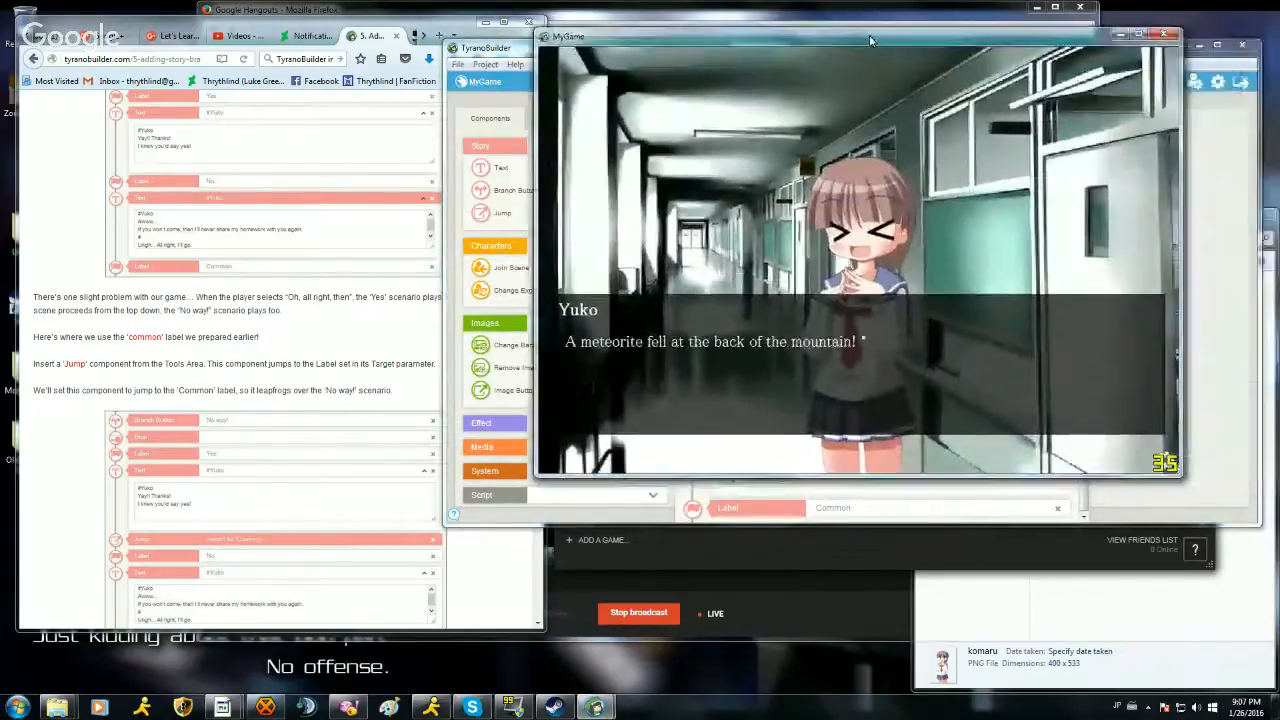
left_click(878, 89)
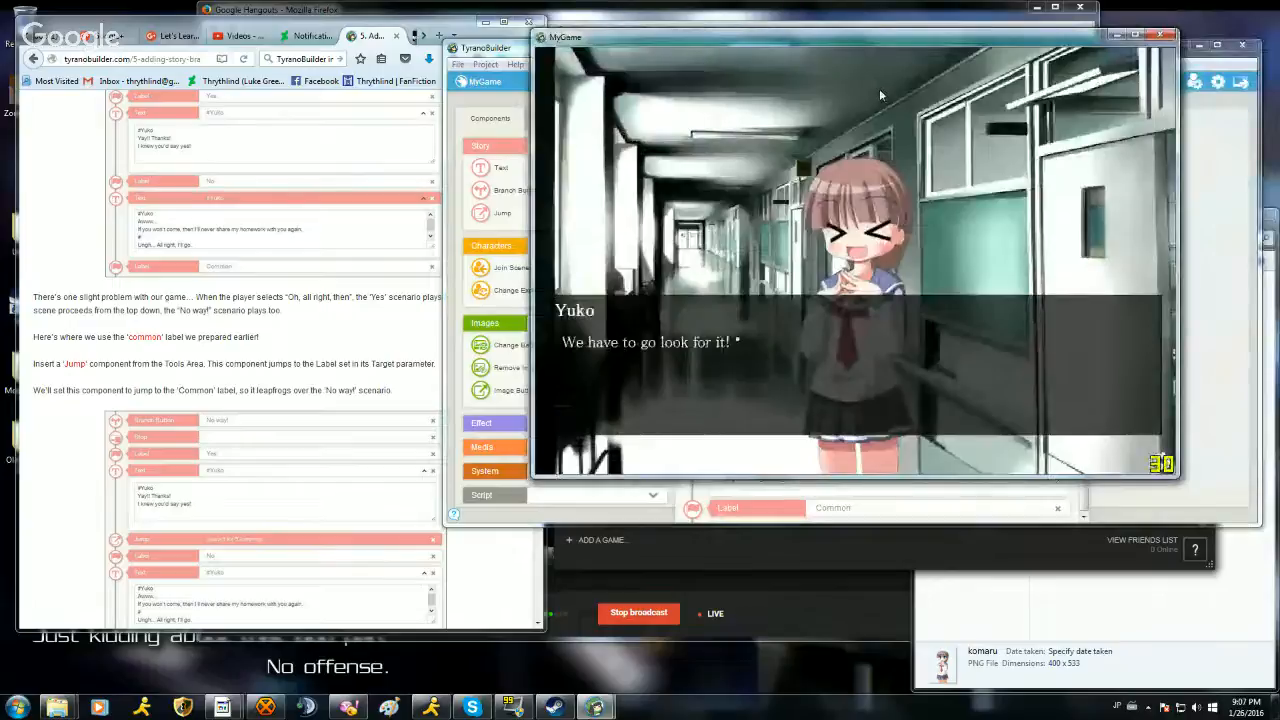
left_click(880, 92)
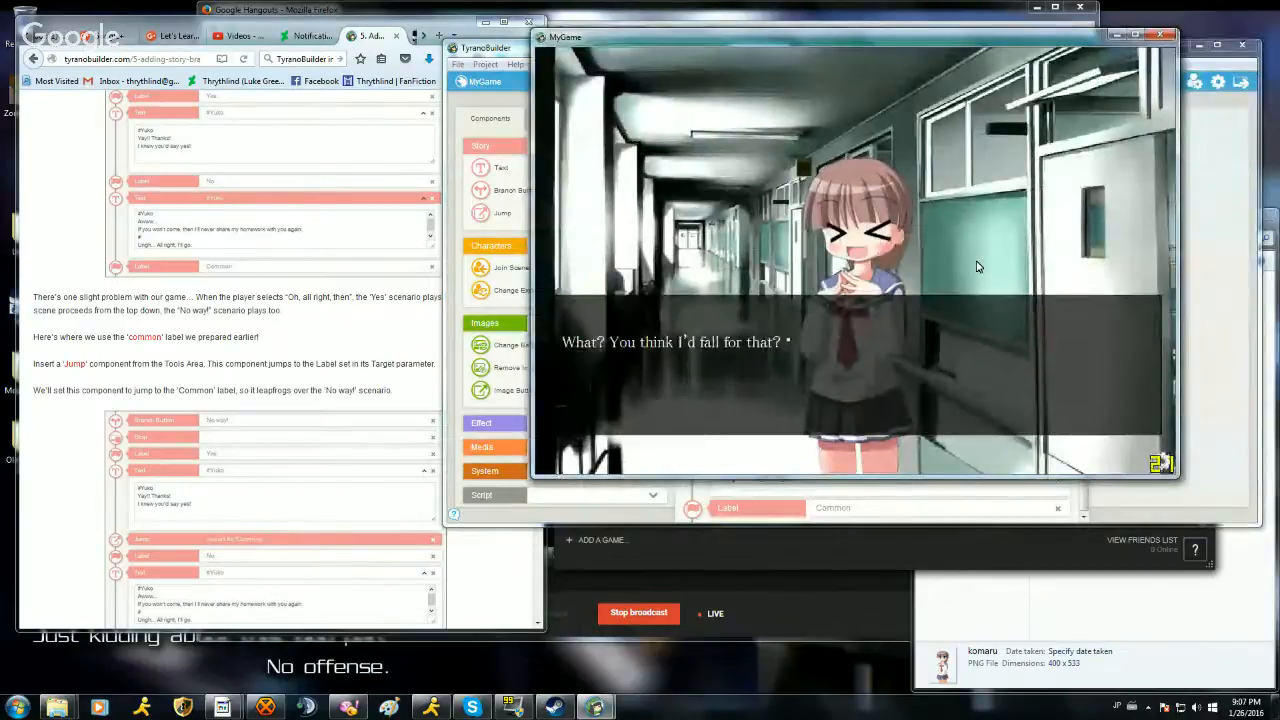
left_click(978, 266)
left_click(978, 266)
left_click(978, 265)
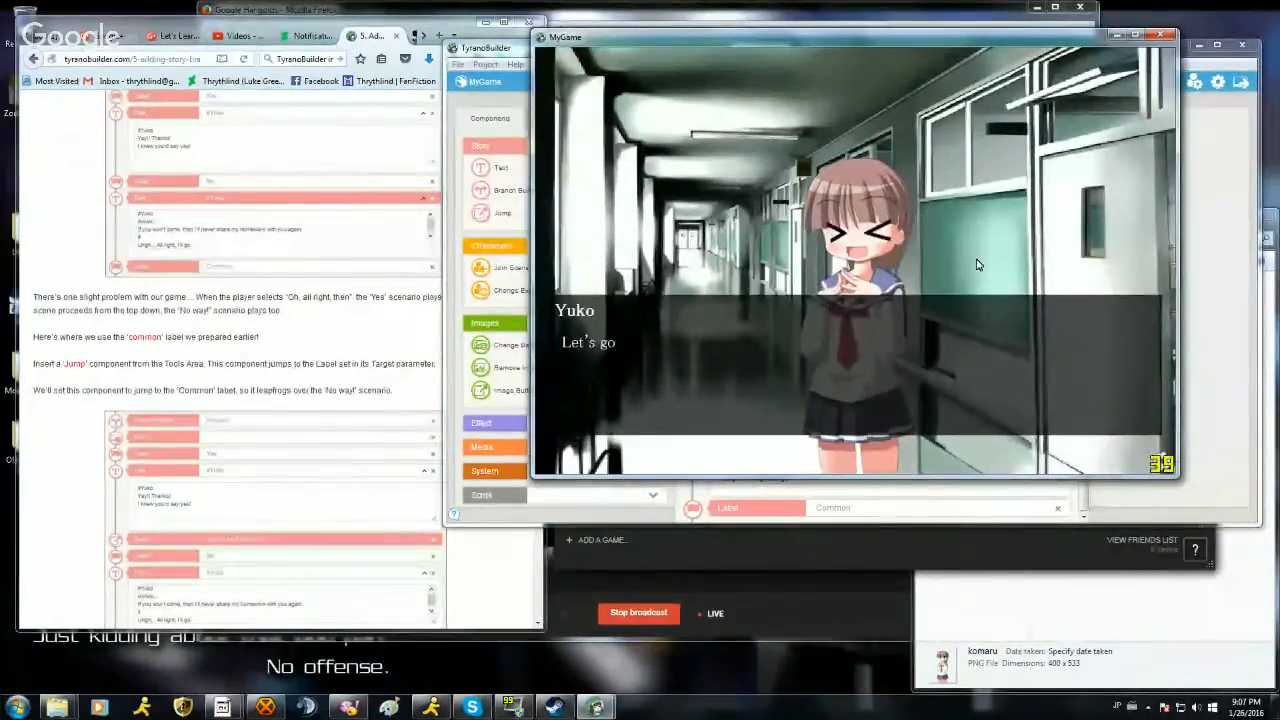
left_click(978, 265)
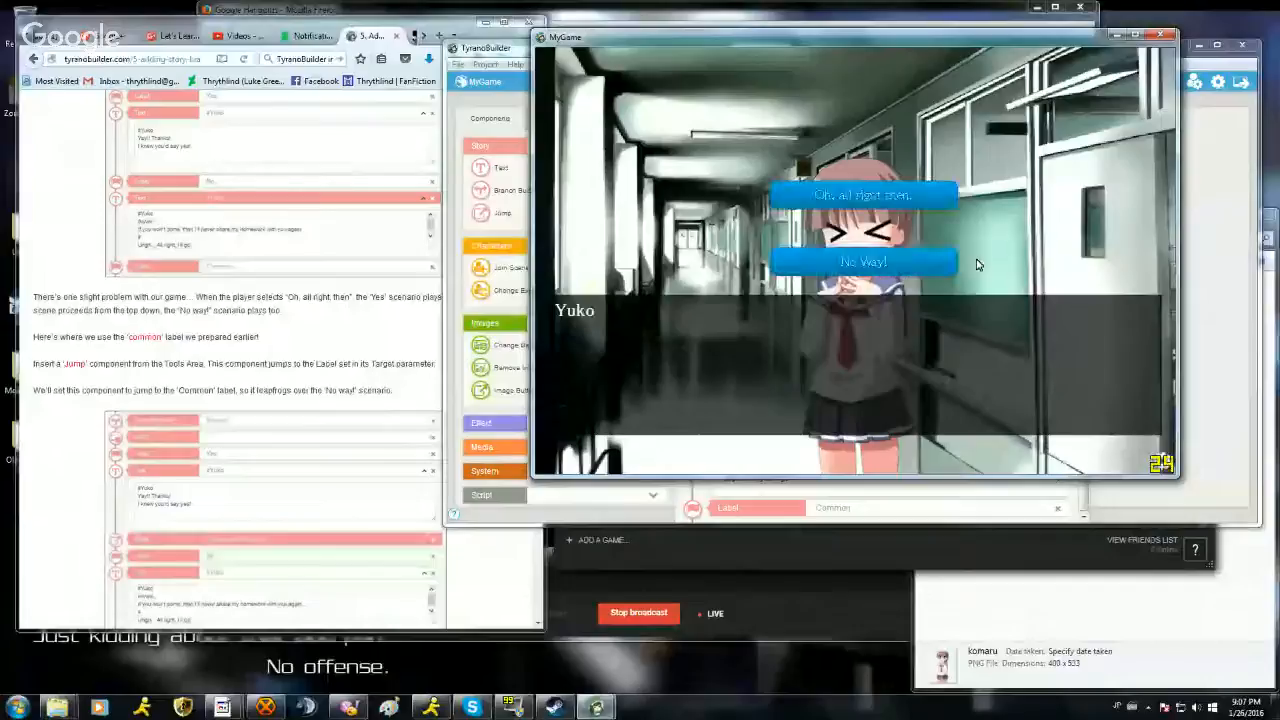
Step: Choose "Oh, all right then." in the preview, play through the dialogue that follows, and close the preview
left_click(884, 193)
left_click(886, 192)
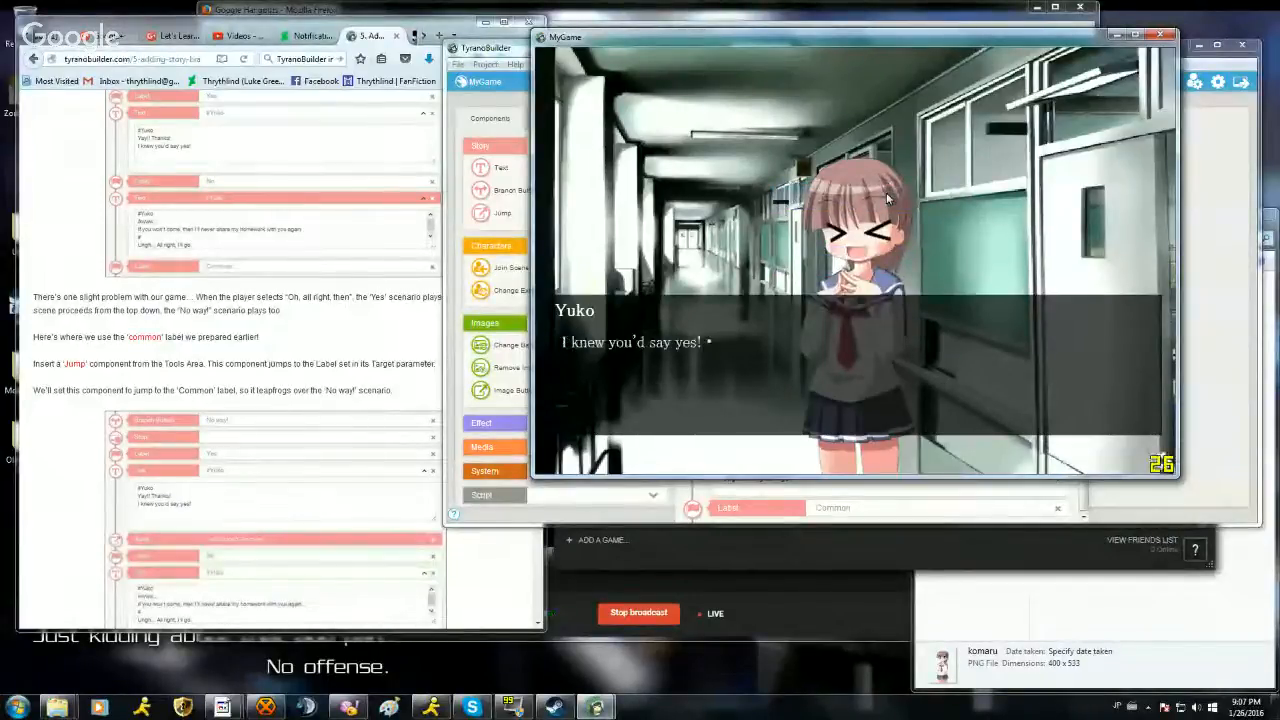
left_click(886, 192)
left_click(887, 191)
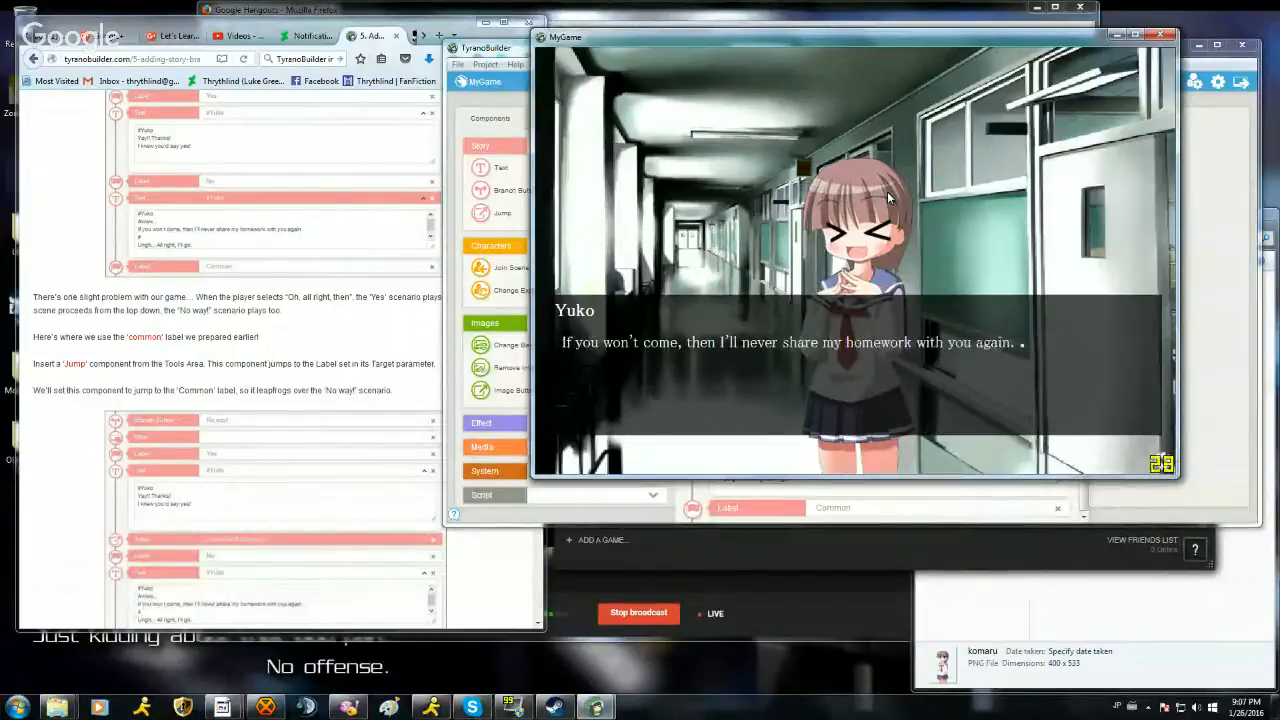
left_click(887, 191)
left_click(887, 191)
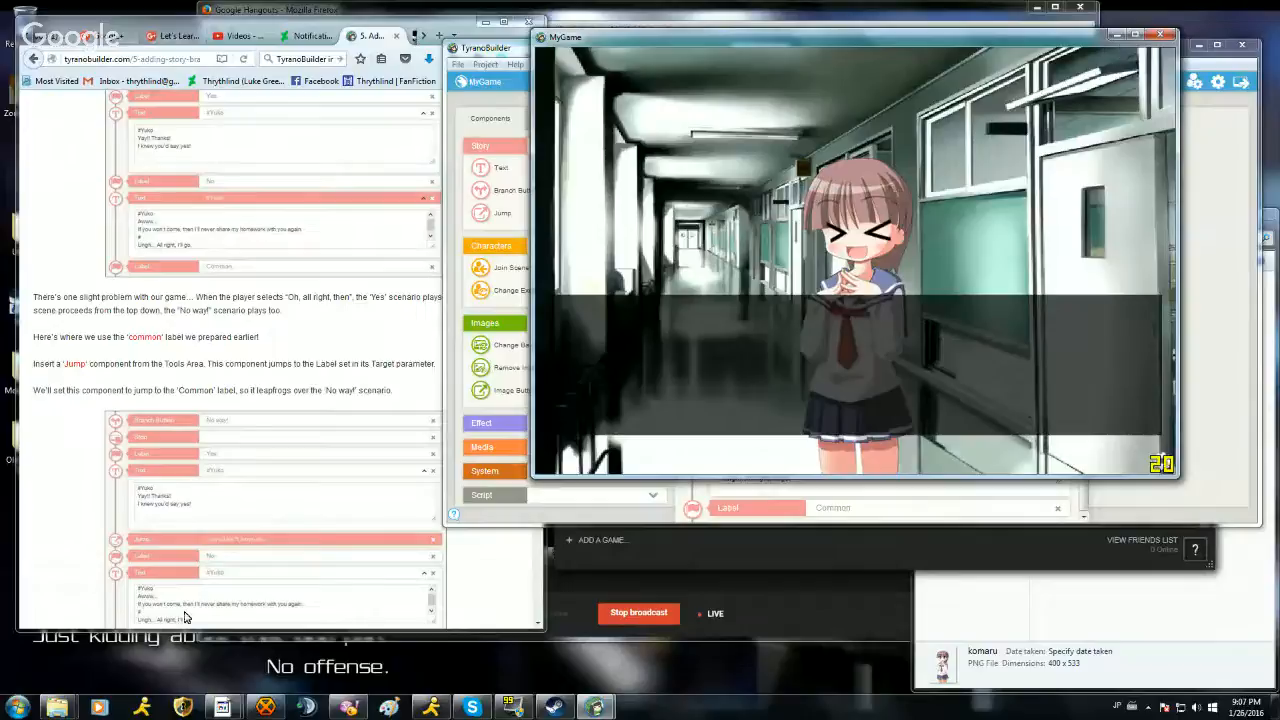
left_click(1161, 35)
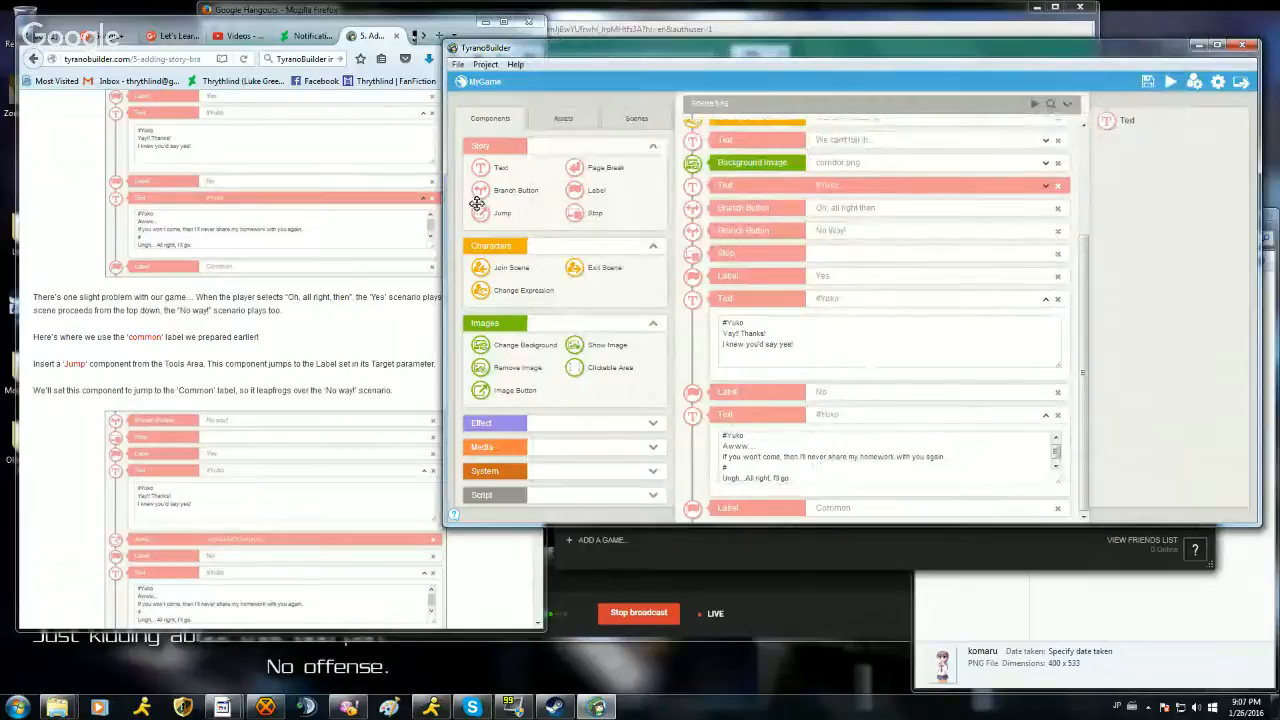
Step: Insert a Jump component between the Yes scenario's Text and the No label, with its target set to *Common
left_click_drag(477, 203, 742, 393)
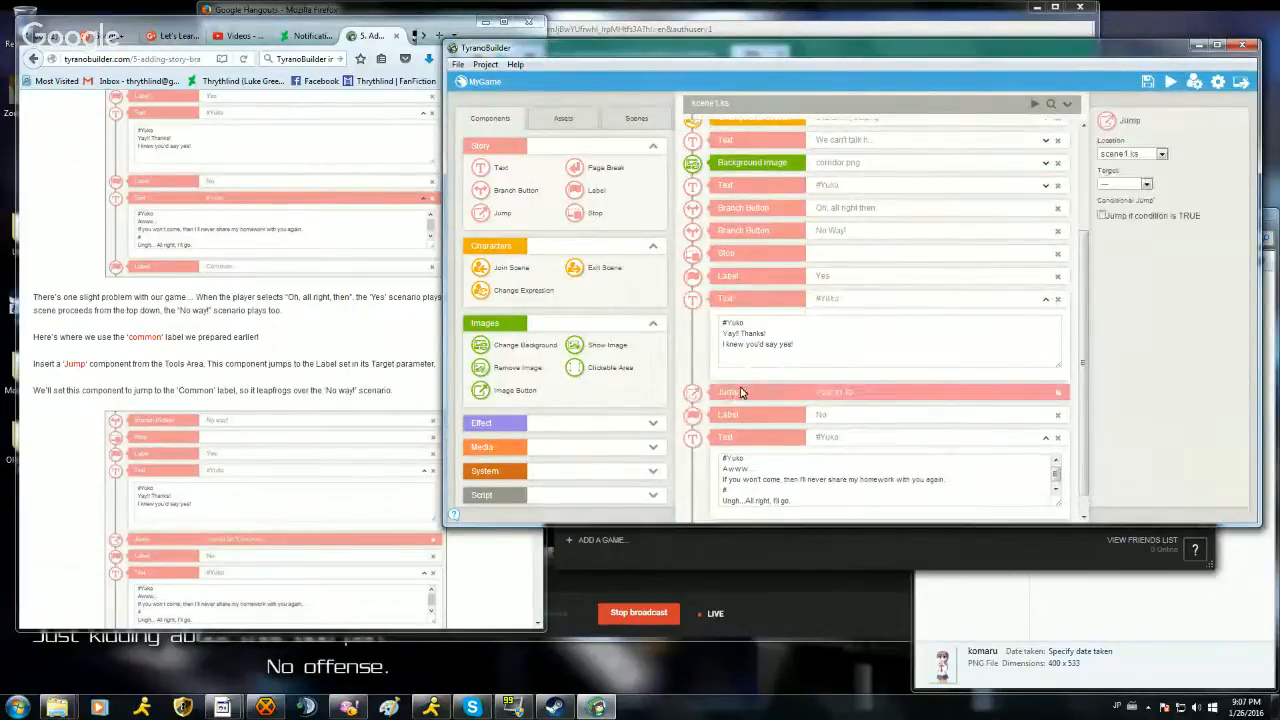
left_click(1146, 184)
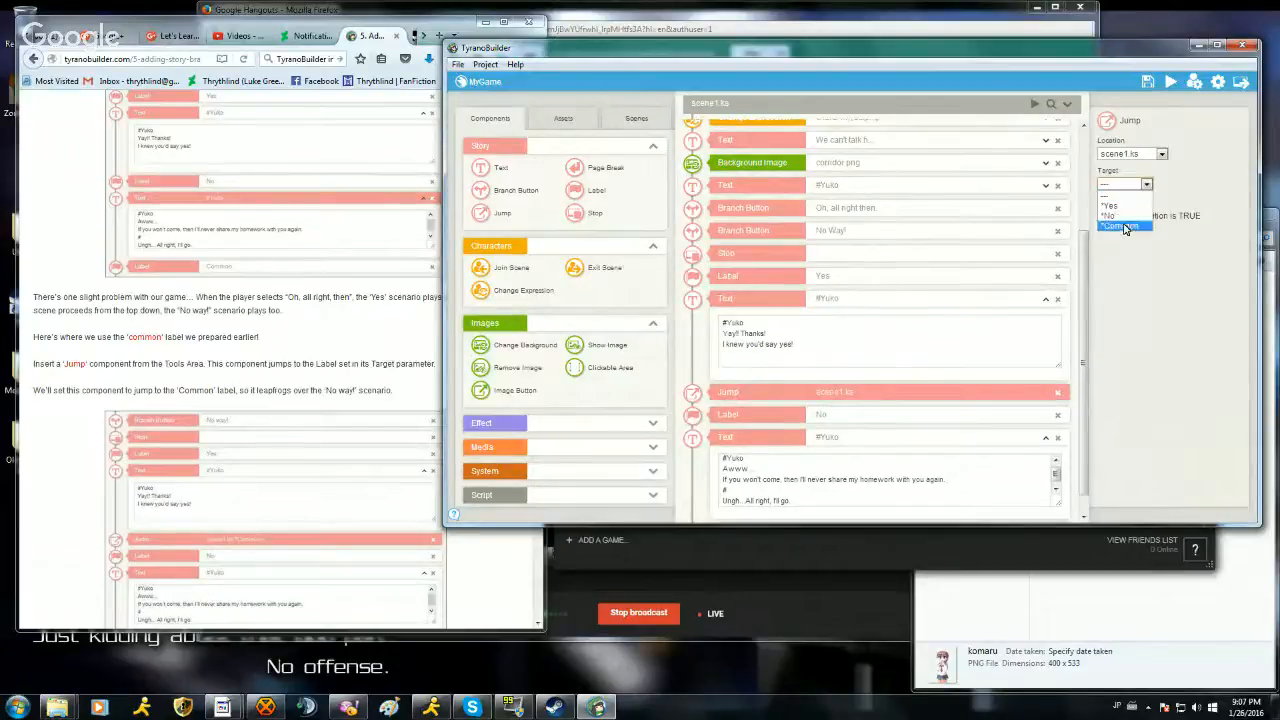
left_click(1124, 228)
Step: Read the rest of the tutorial's branching page, including the Image Button note, both tips and the next-chapter link
left_click(206, 386)
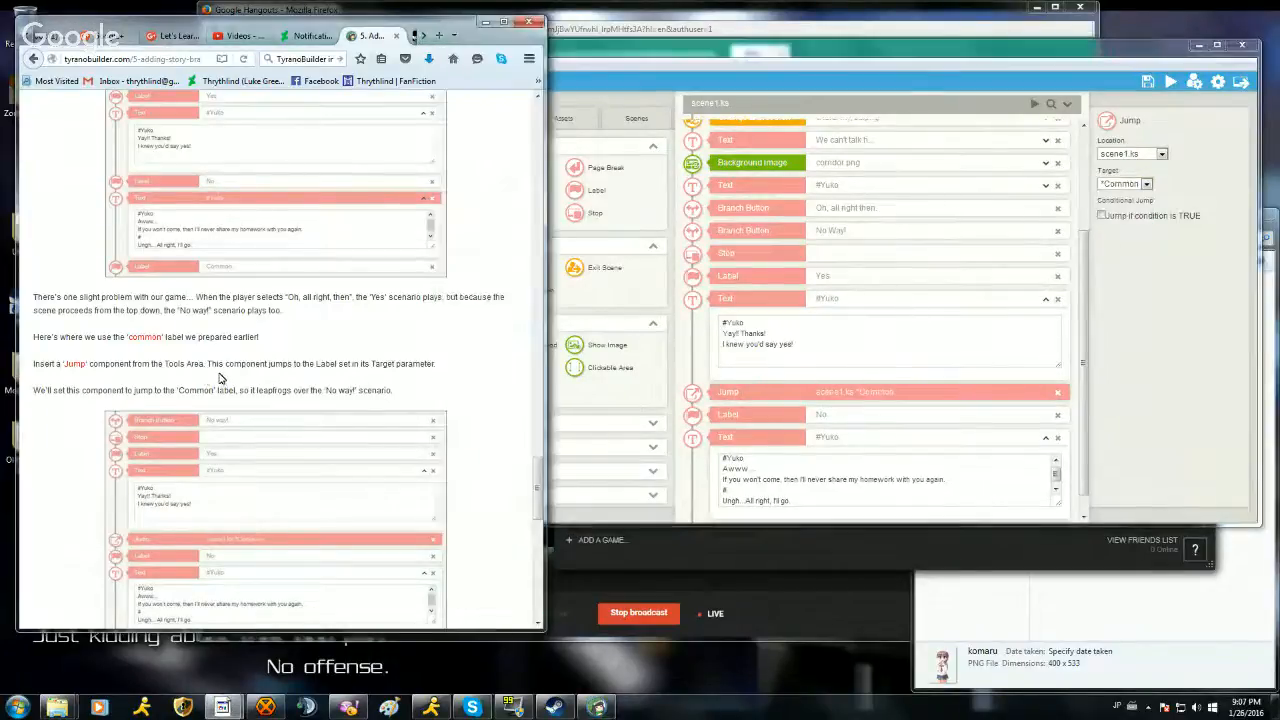
scroll(220, 386, "down", 3)
scroll(221, 385, "down", 2)
scroll(220, 386, "up", 1)
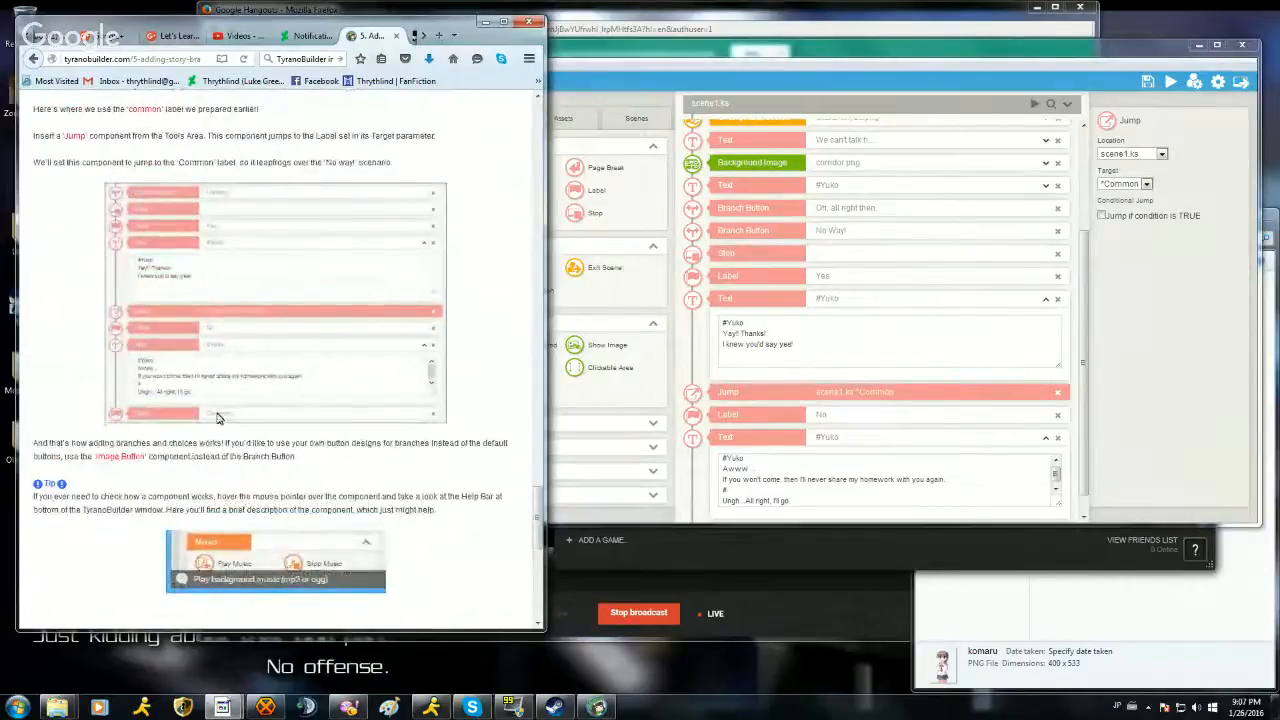
scroll(218, 415, "down", 3)
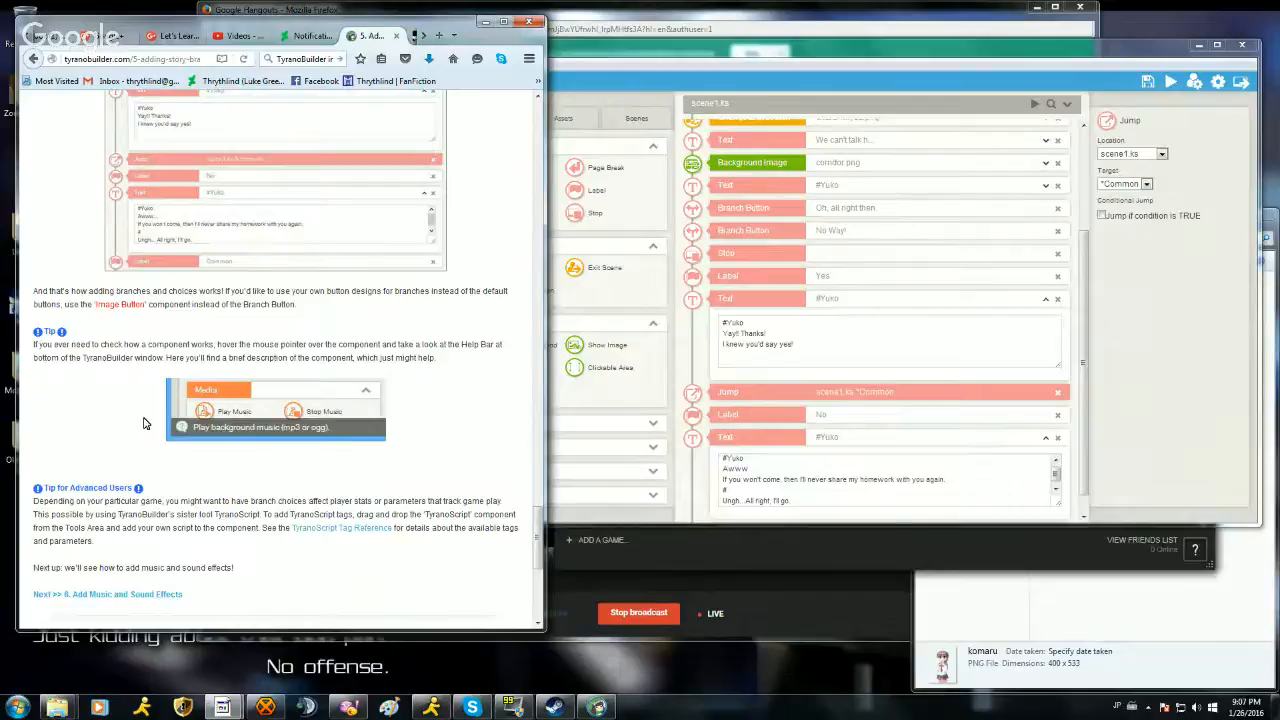
left_click(641, 122)
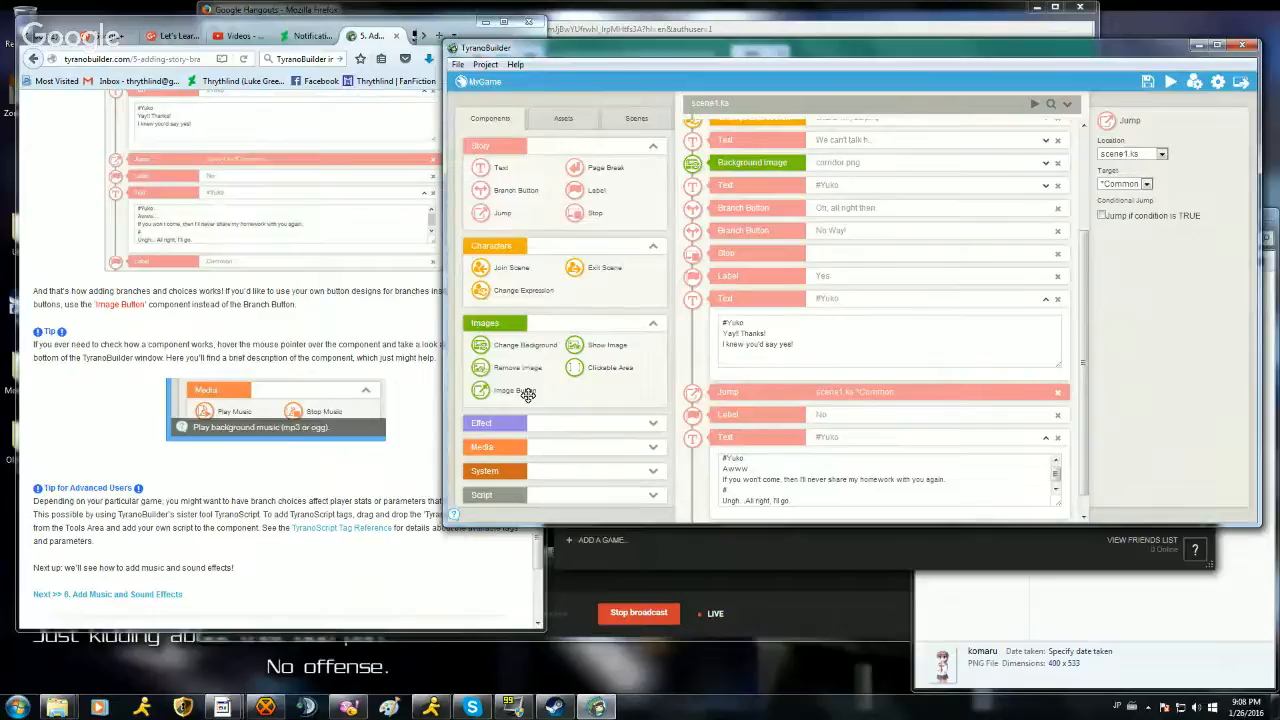
left_click(256, 502)
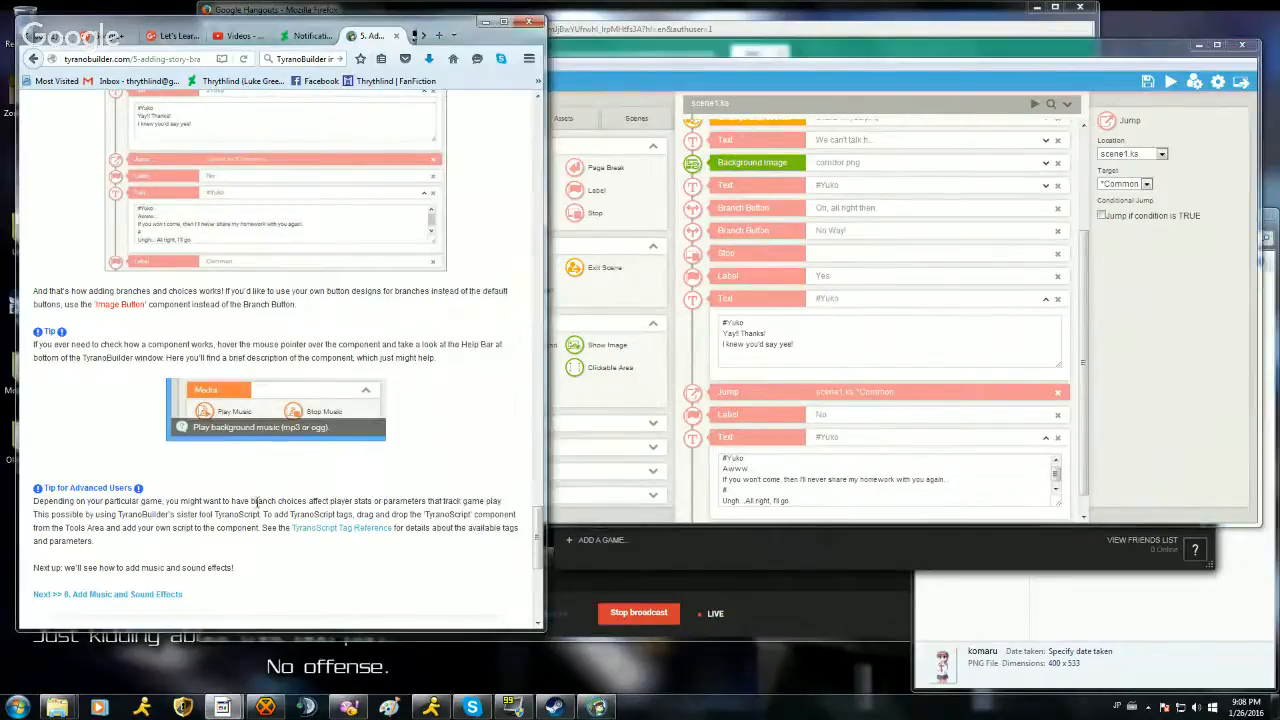
scroll(258, 502, "down", 3)
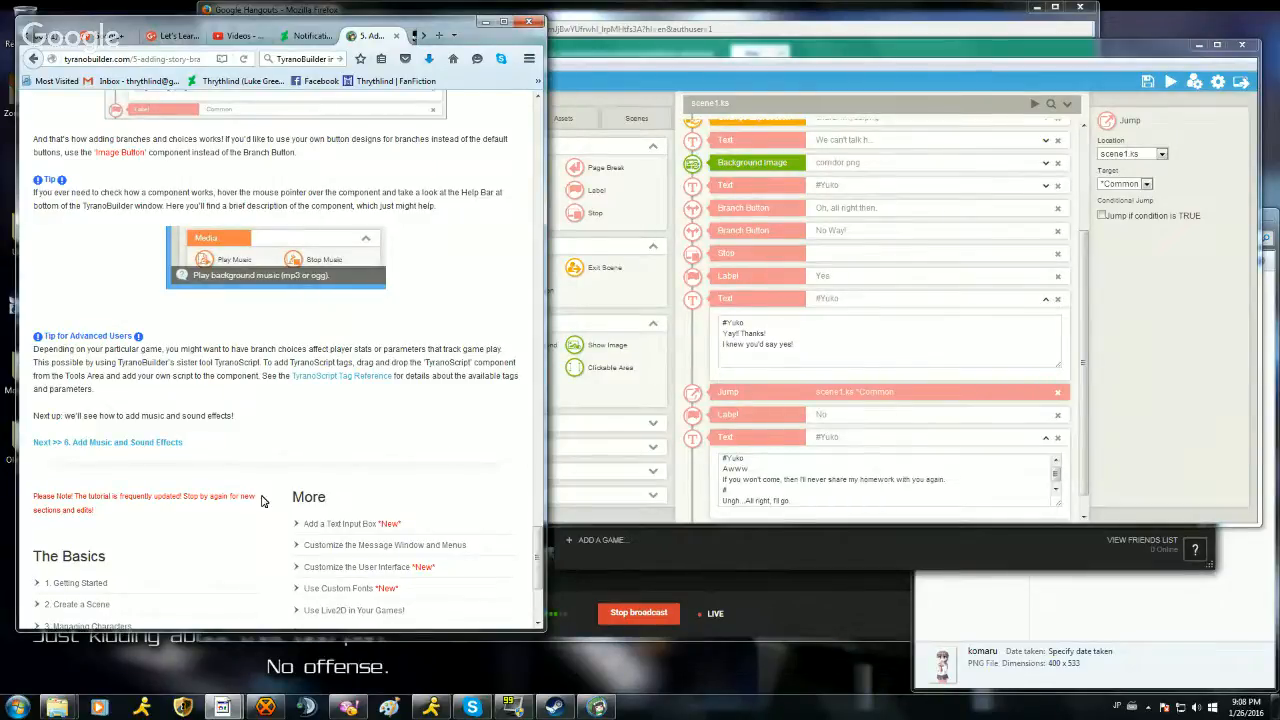
Step: Save the visual novel project, dismiss the confirmation, and close TyranoBuilder
left_click(1152, 86)
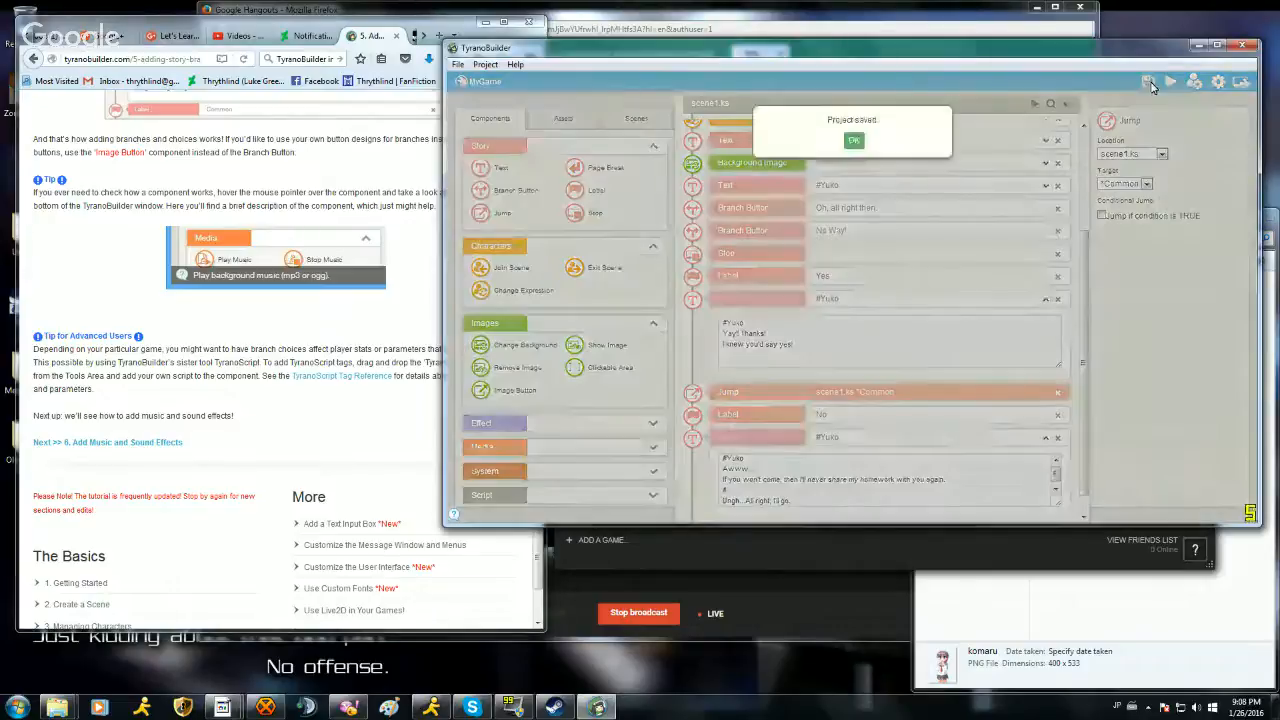
left_click(857, 142)
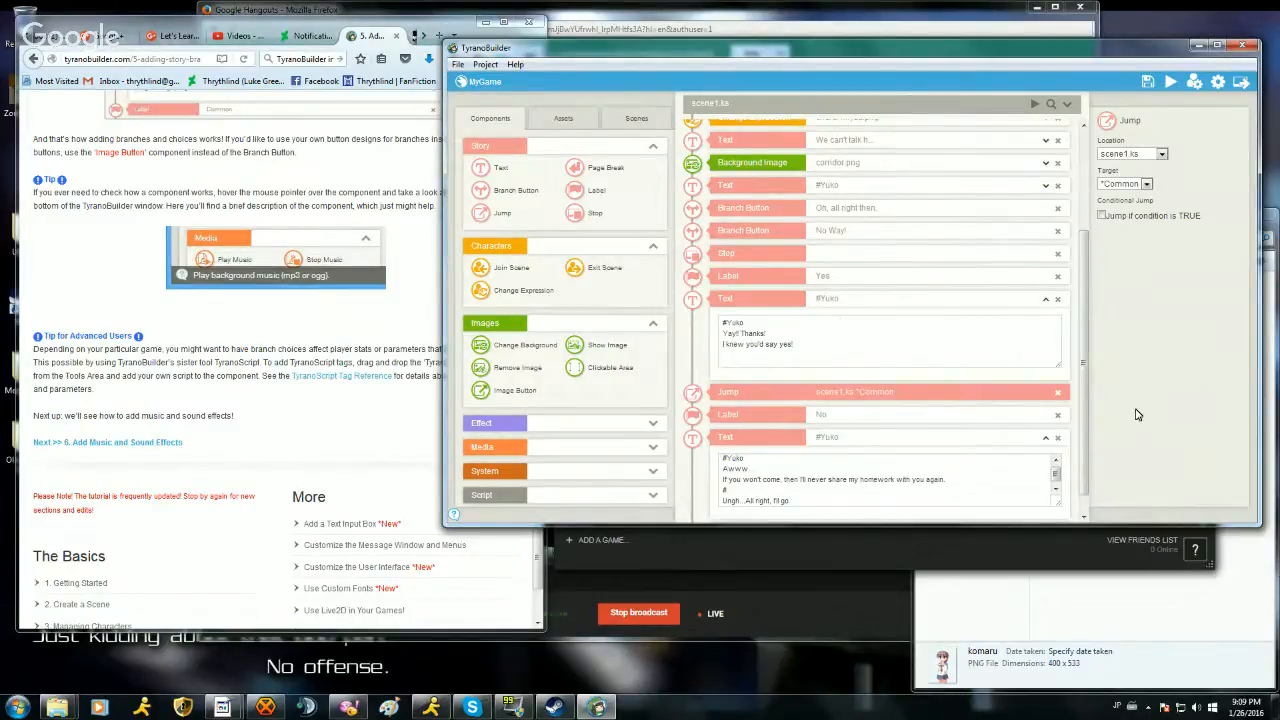
left_click(1244, 47)
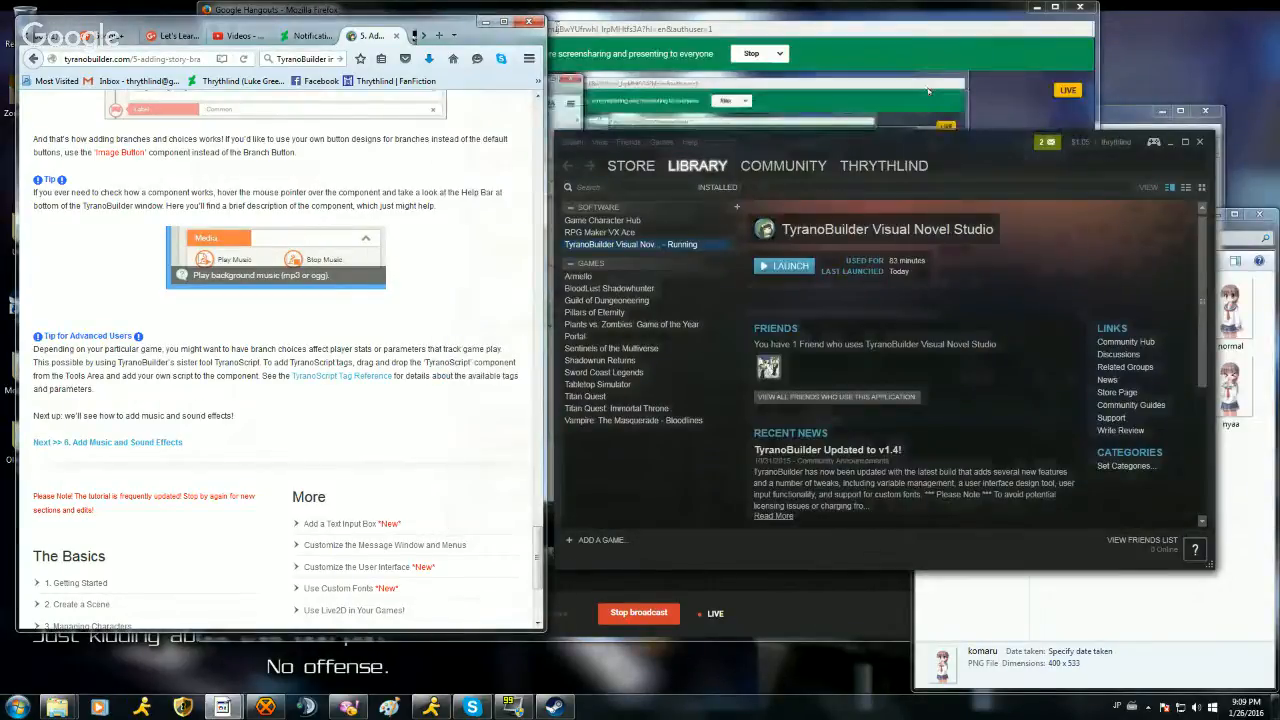
Step: Maximize the tutorial's browser window, switch to the Google Hangouts window, and stop the screen sharing
left_click(504, 22)
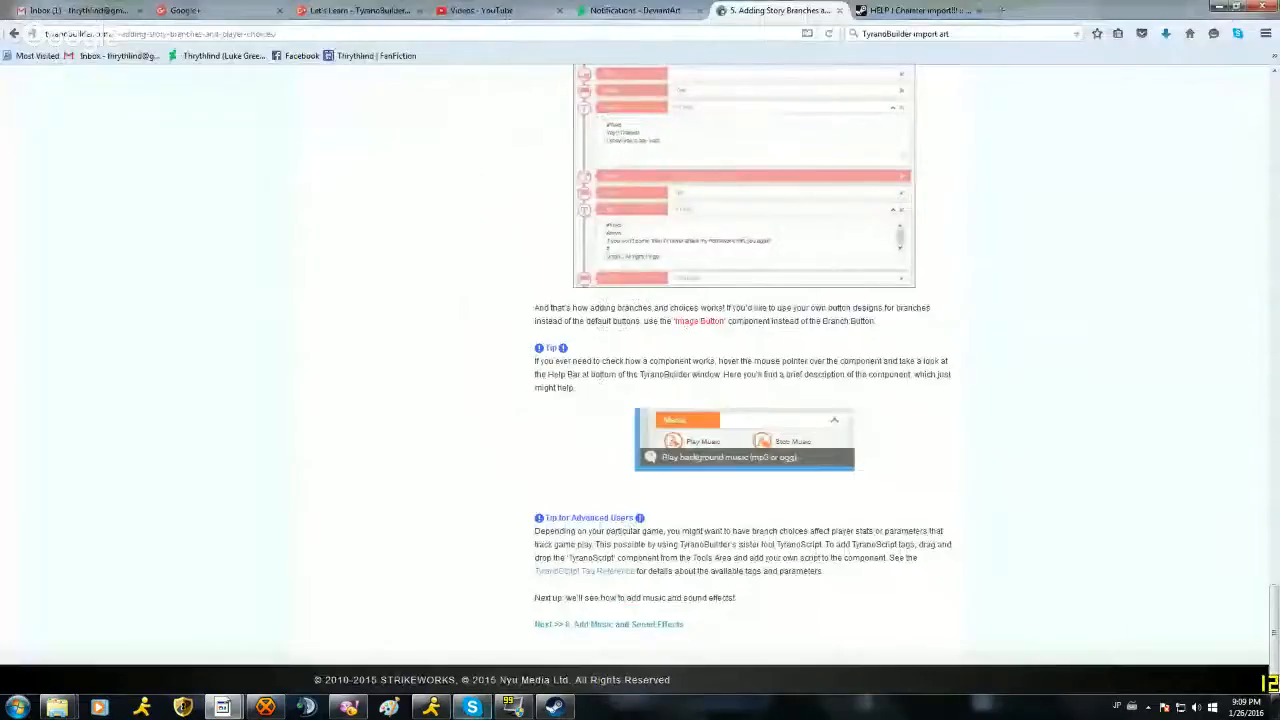
mouse_move(222, 707)
left_click(277, 651)
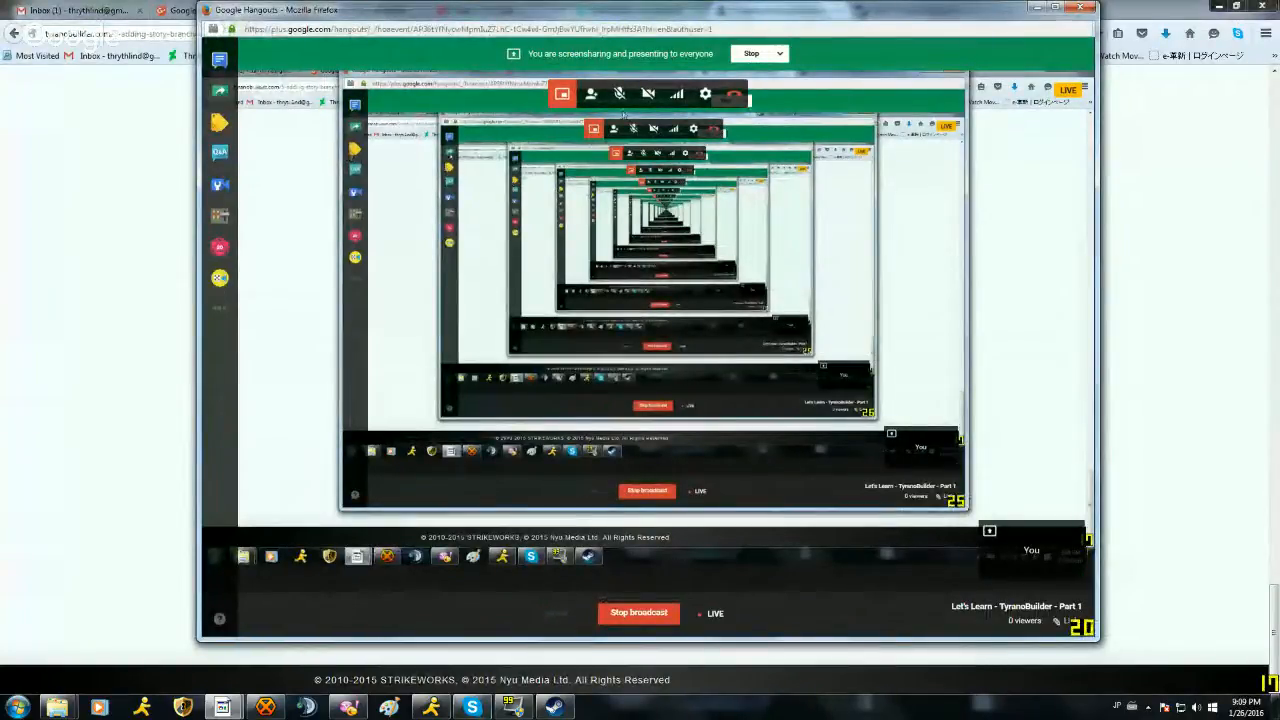
left_click(755, 55)
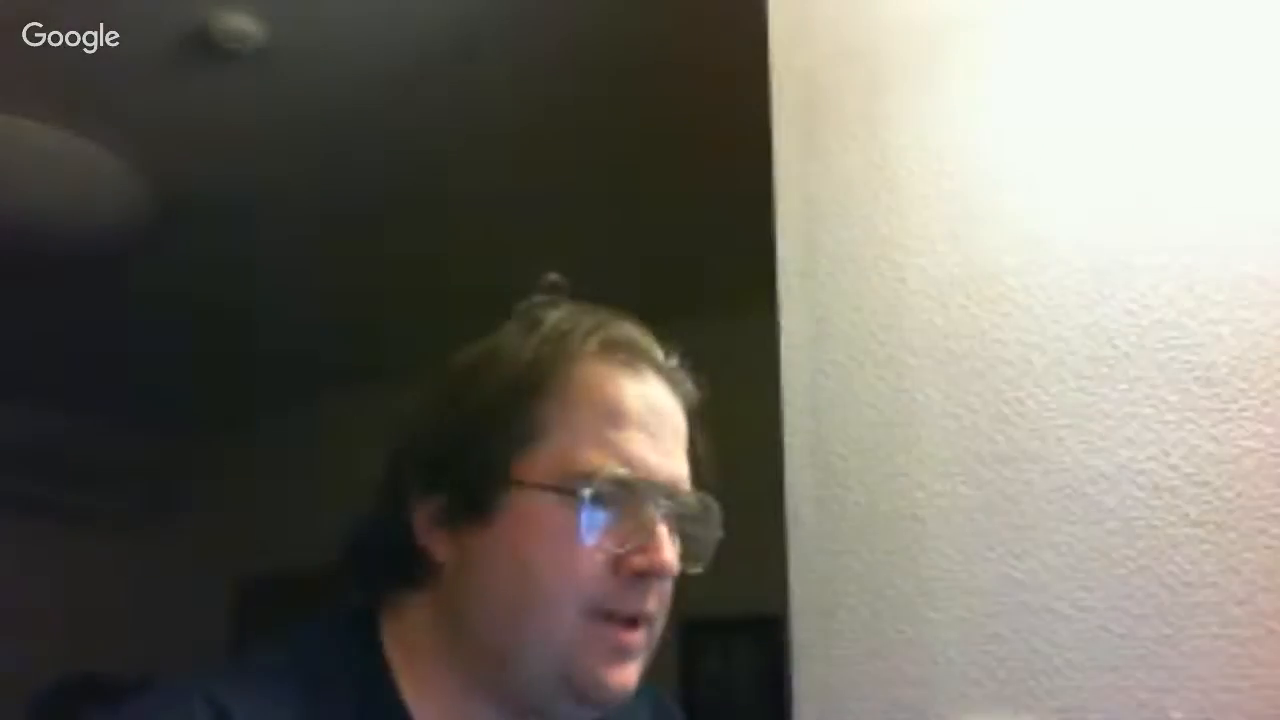